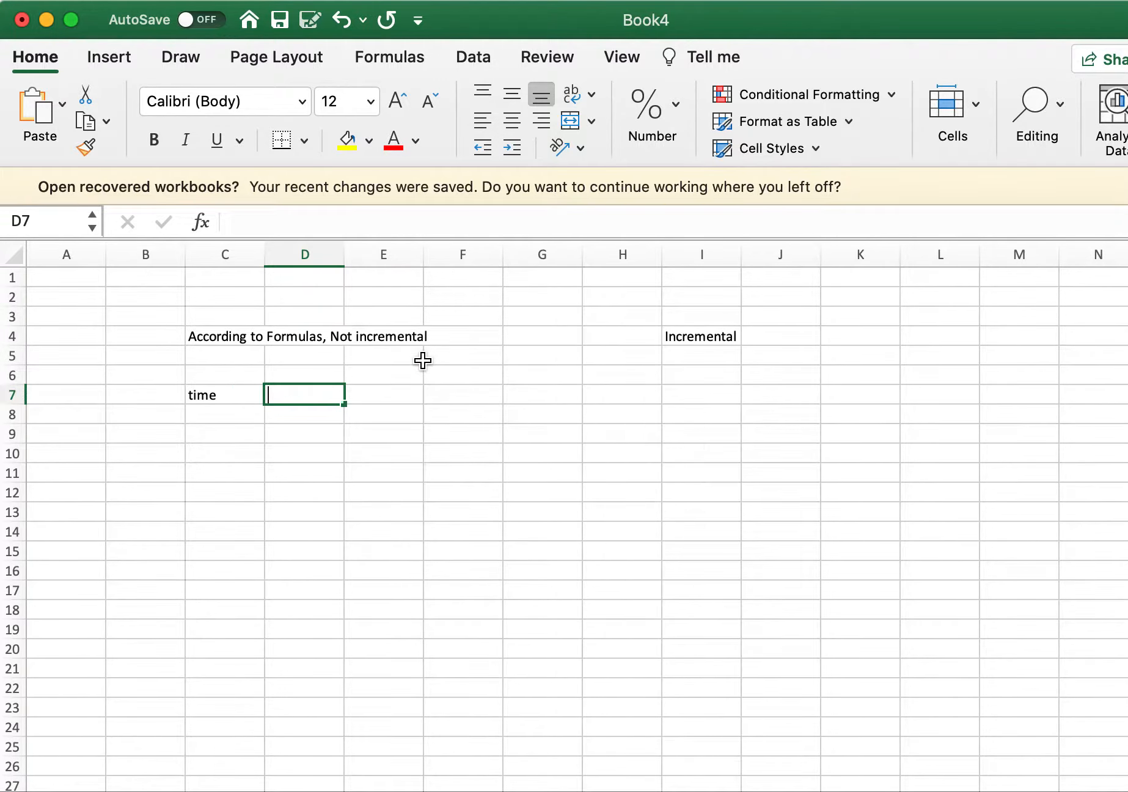
# Enter the column headers Acceleration, Velocity and Position in cells D7, E7 and F7.
pyautogui.write('Acceleration')
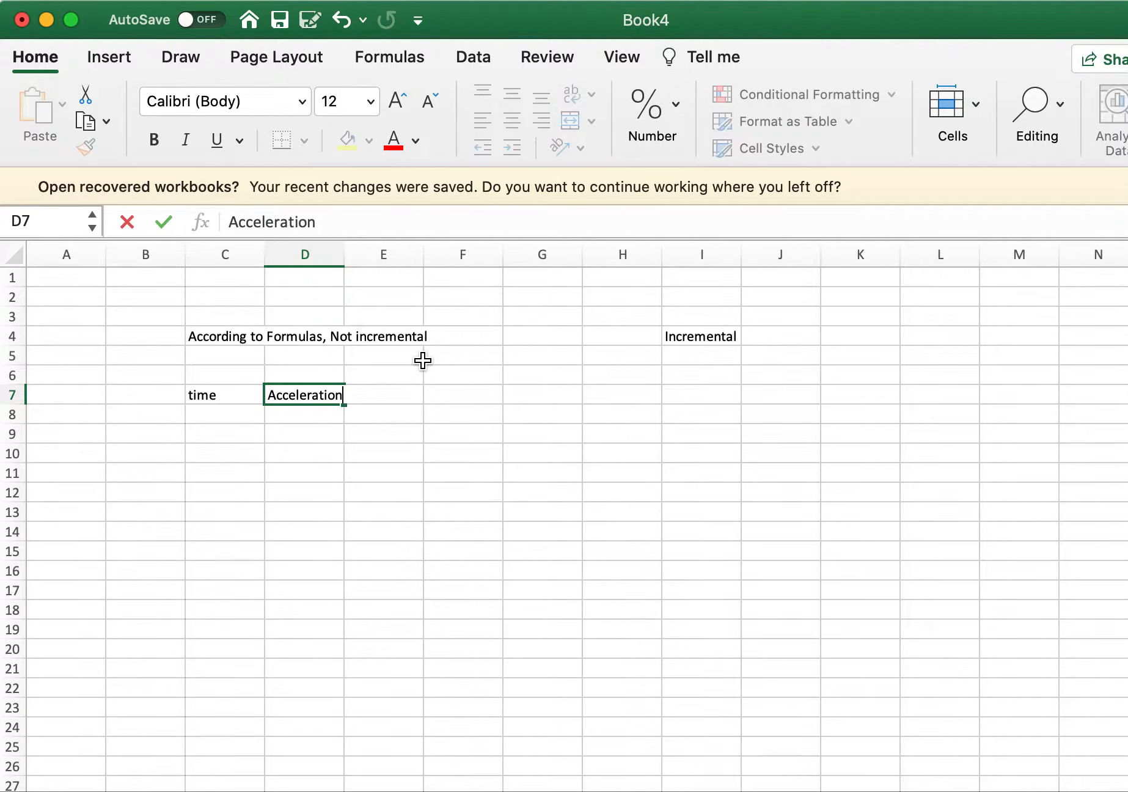
pyautogui.click(384, 375)
pyautogui.click(392, 395)
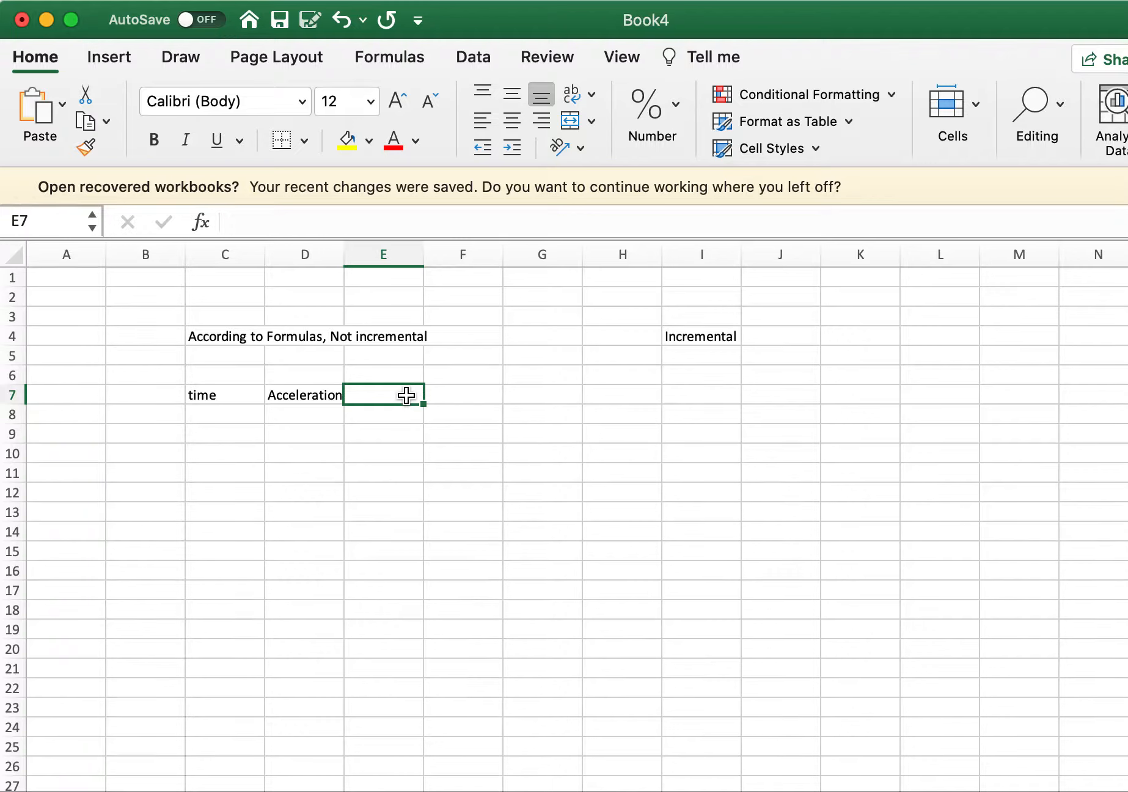
pyautogui.write('Velocity')
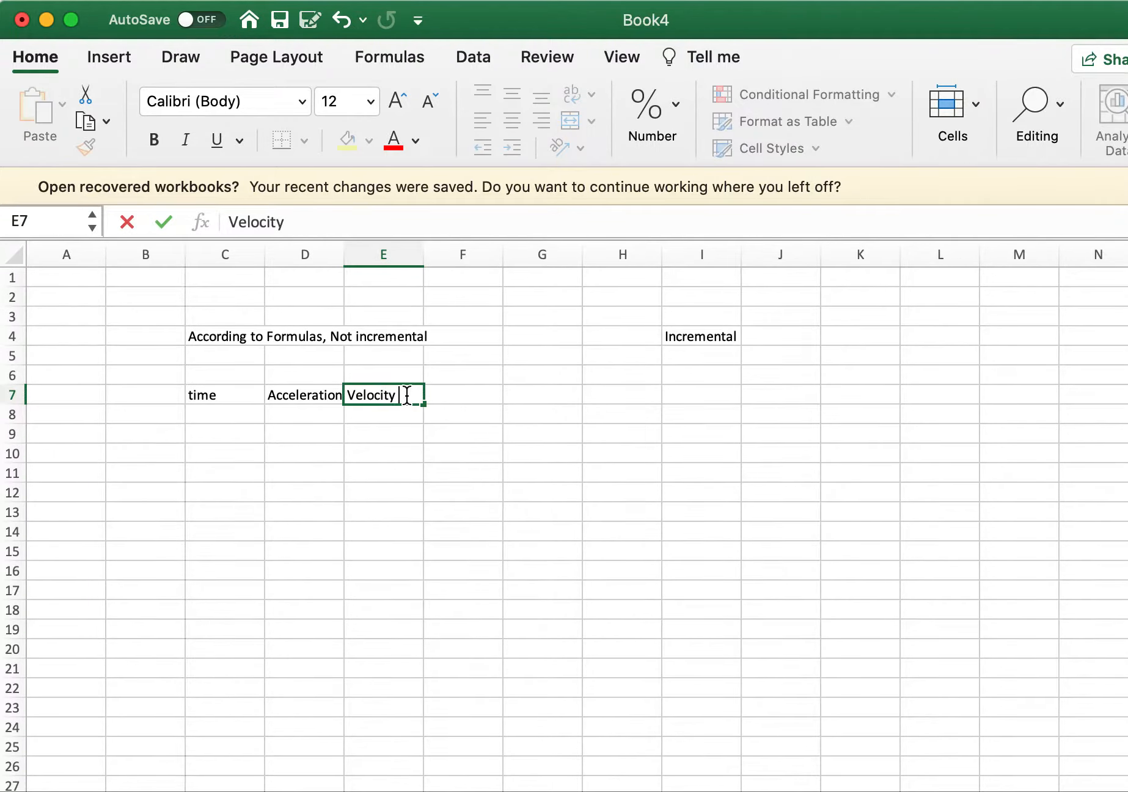
pyautogui.click(445, 392)
pyautogui.write('Position')
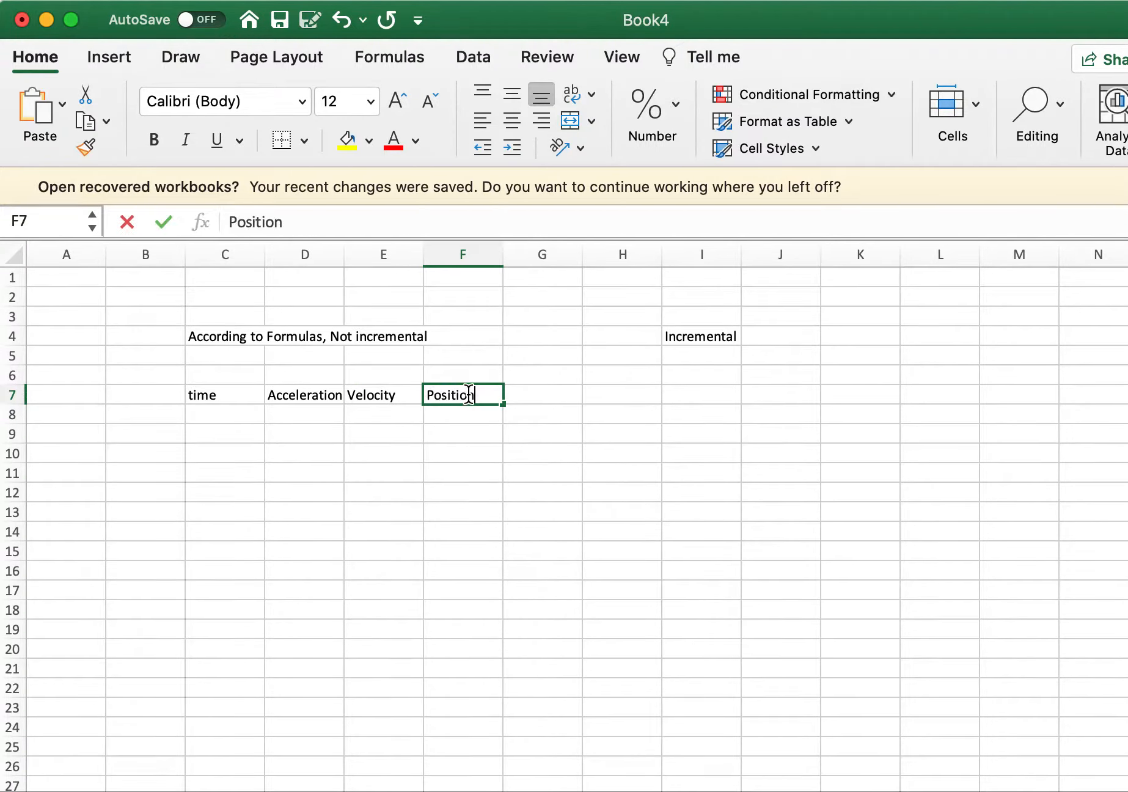
pyautogui.click(568, 446)
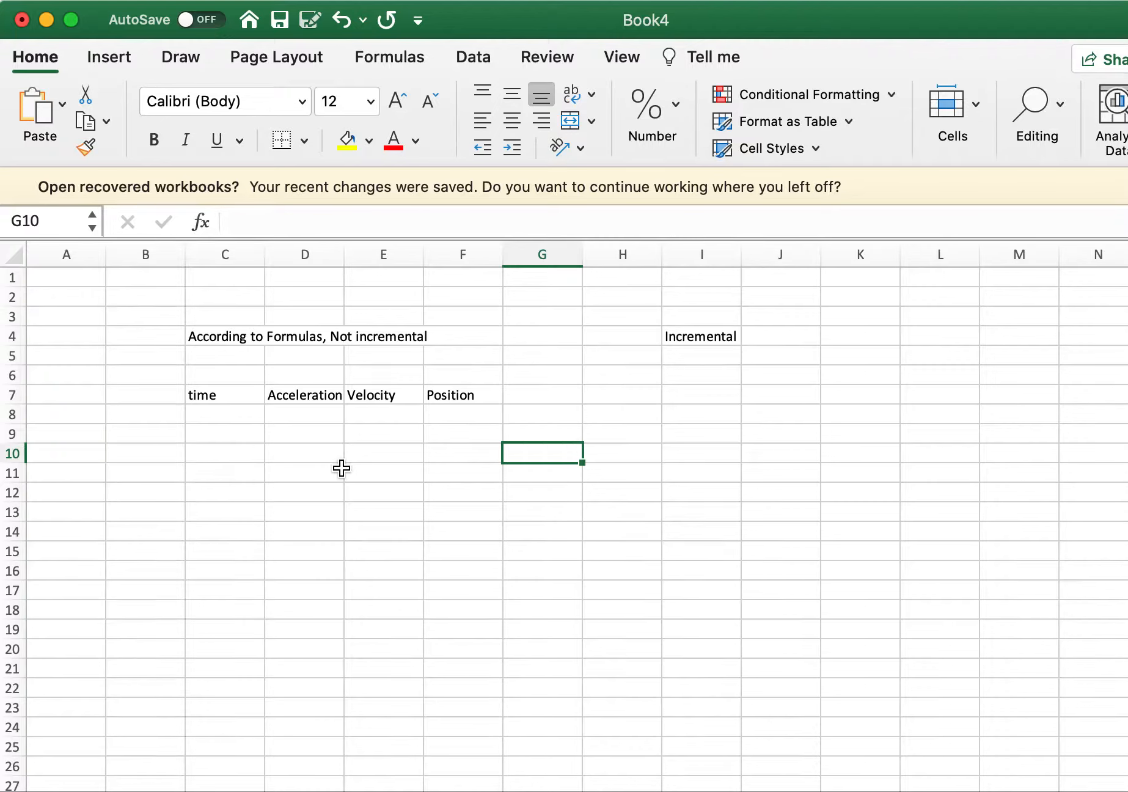
# Enter the header time in cell I7 below the Incremental title.
pyautogui.click(221, 439)
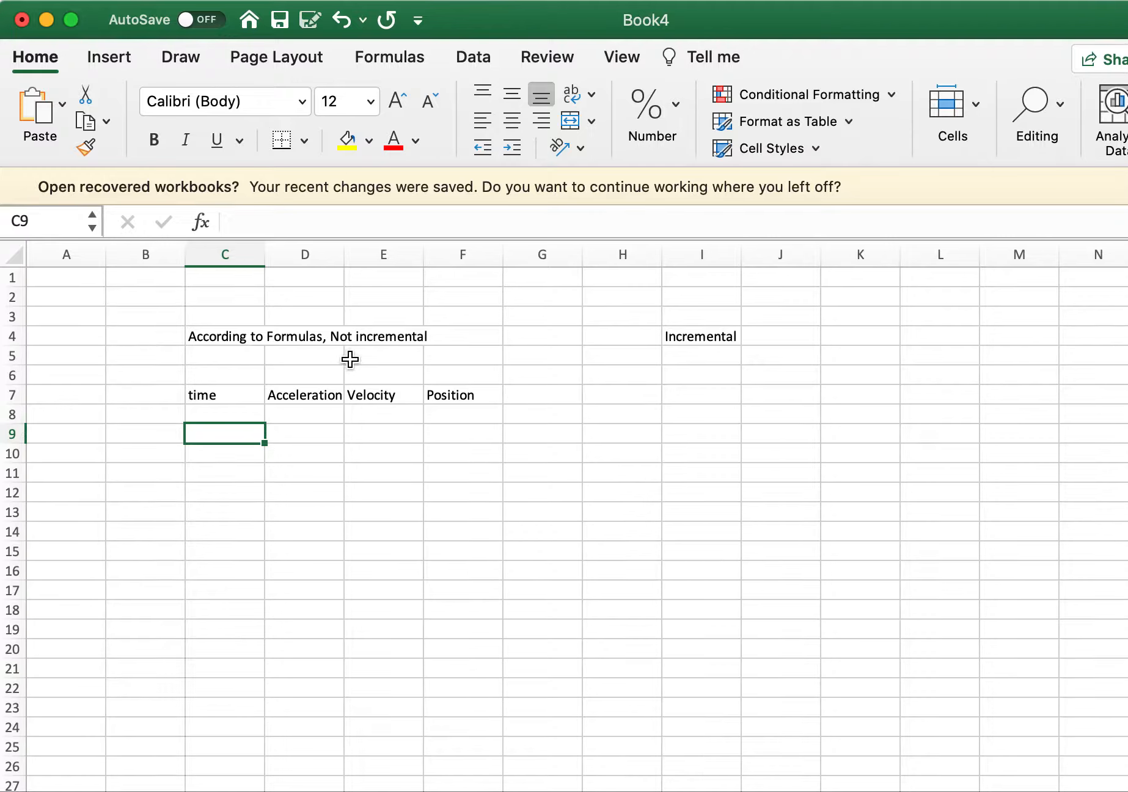
pyautogui.click(239, 392)
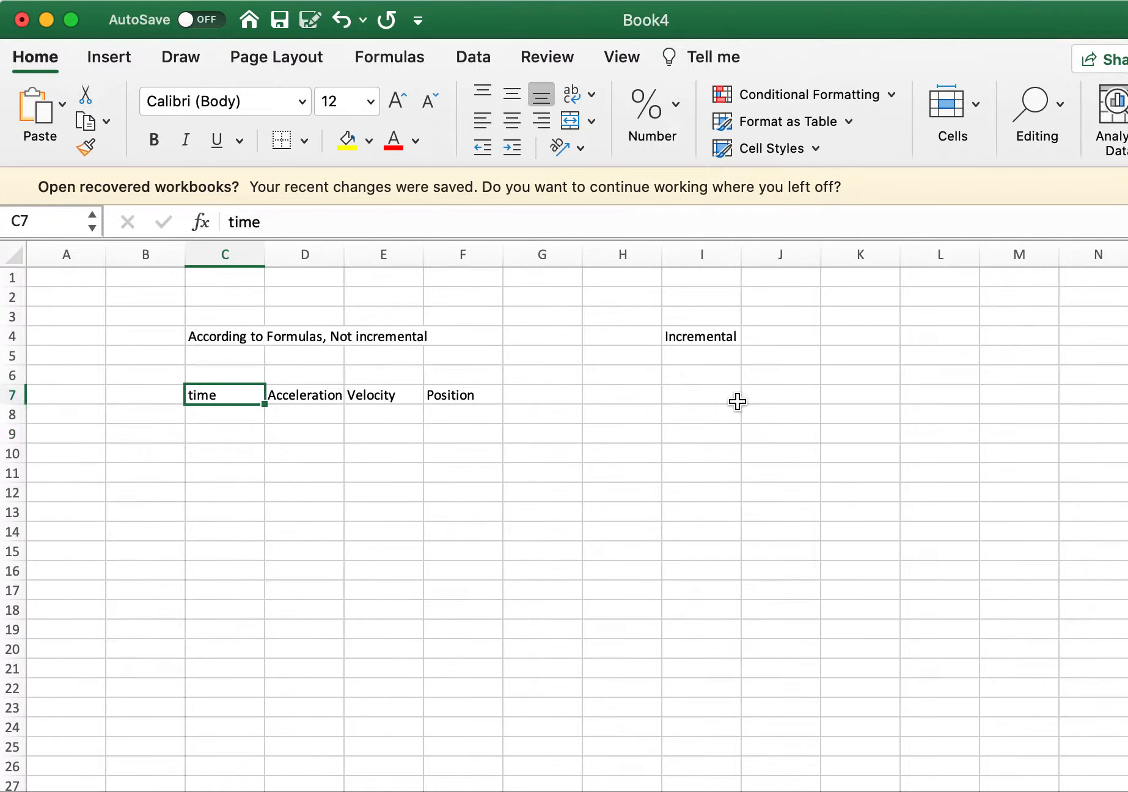
pyautogui.click(707, 398)
pyautogui.write('time')
pyautogui.press('Return')
# Enter the time values 0, 0.05, 0.10 and 0.15 in cells I10 through I13.
pyautogui.click(688, 459)
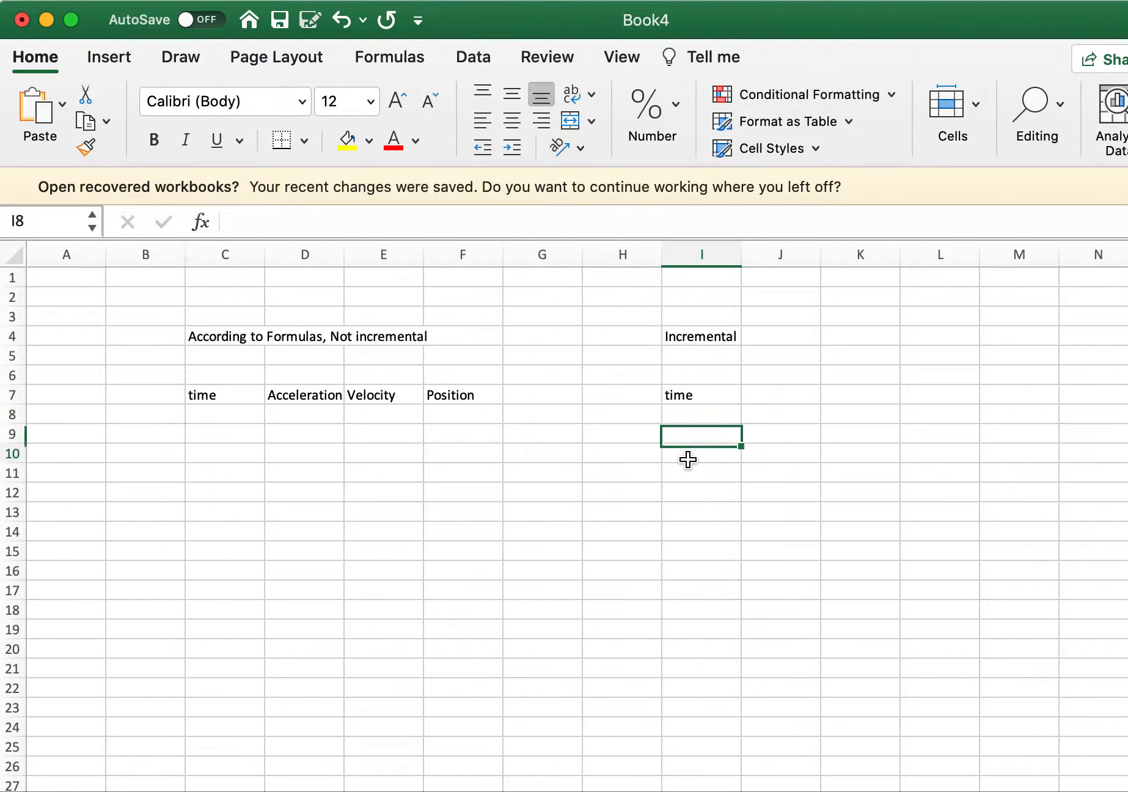
pyautogui.write('0')
pyautogui.press('Return')
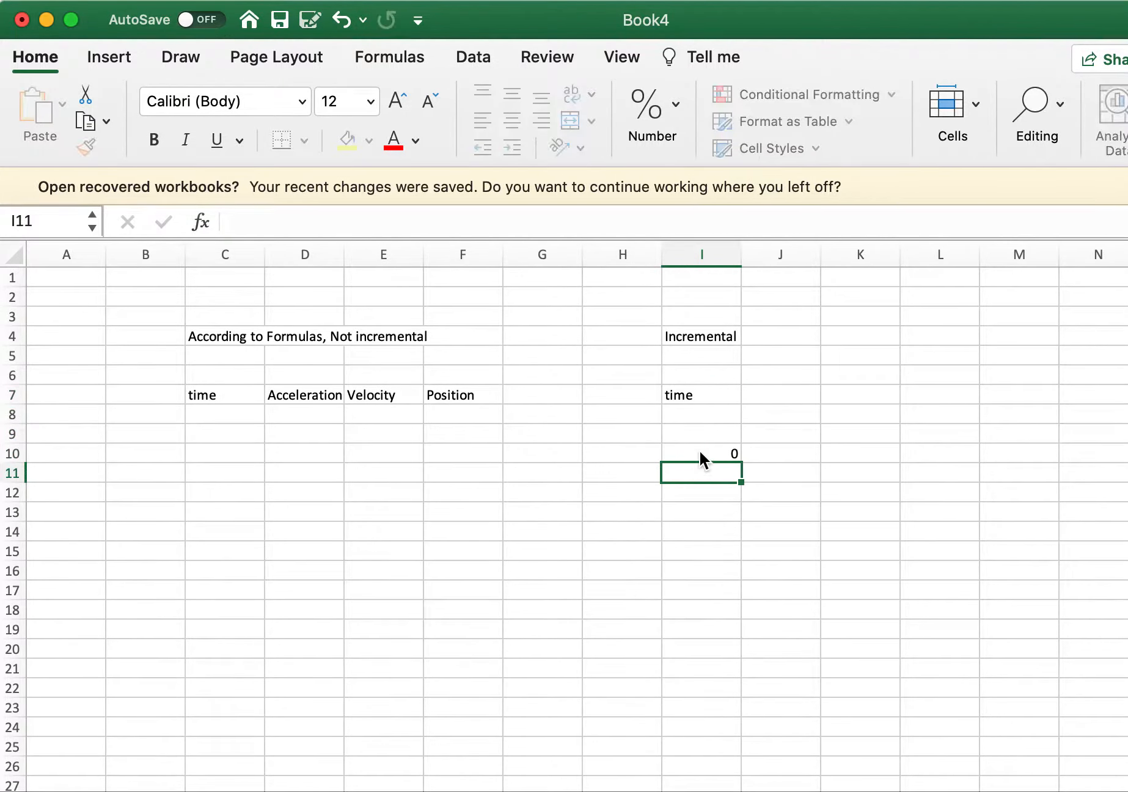
pyautogui.write('0.05')
pyautogui.press('Return')
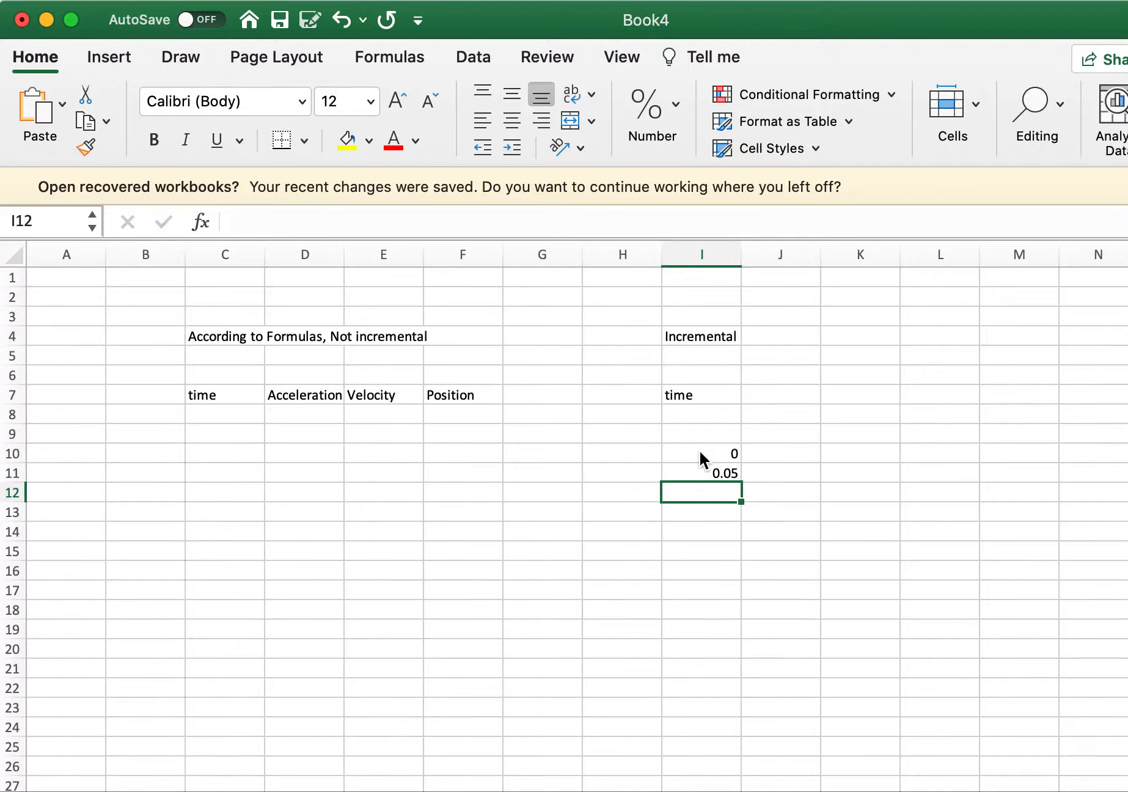
pyautogui.write('0.10')
pyautogui.press('Return')
pyautogui.write('0.15')
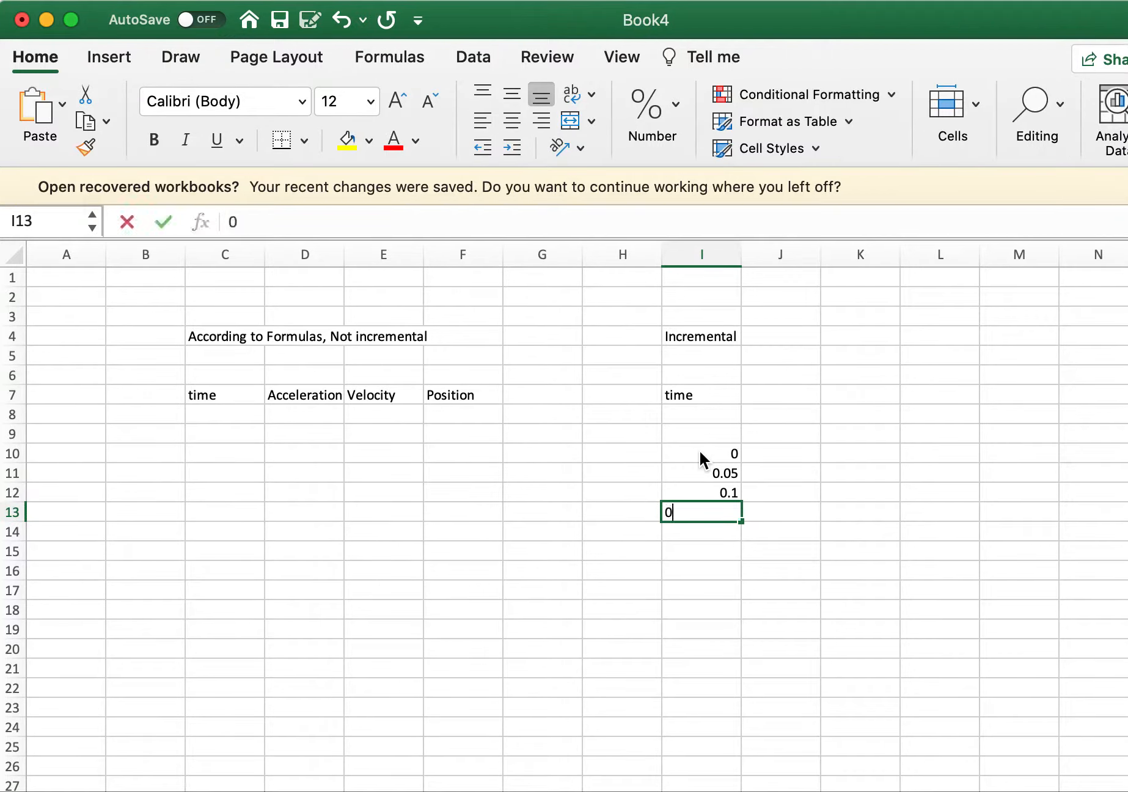
pyautogui.press('Return')
# Continue the time series in I10:I13 far down column I in increments of 0.05.
pyautogui.press('Up')
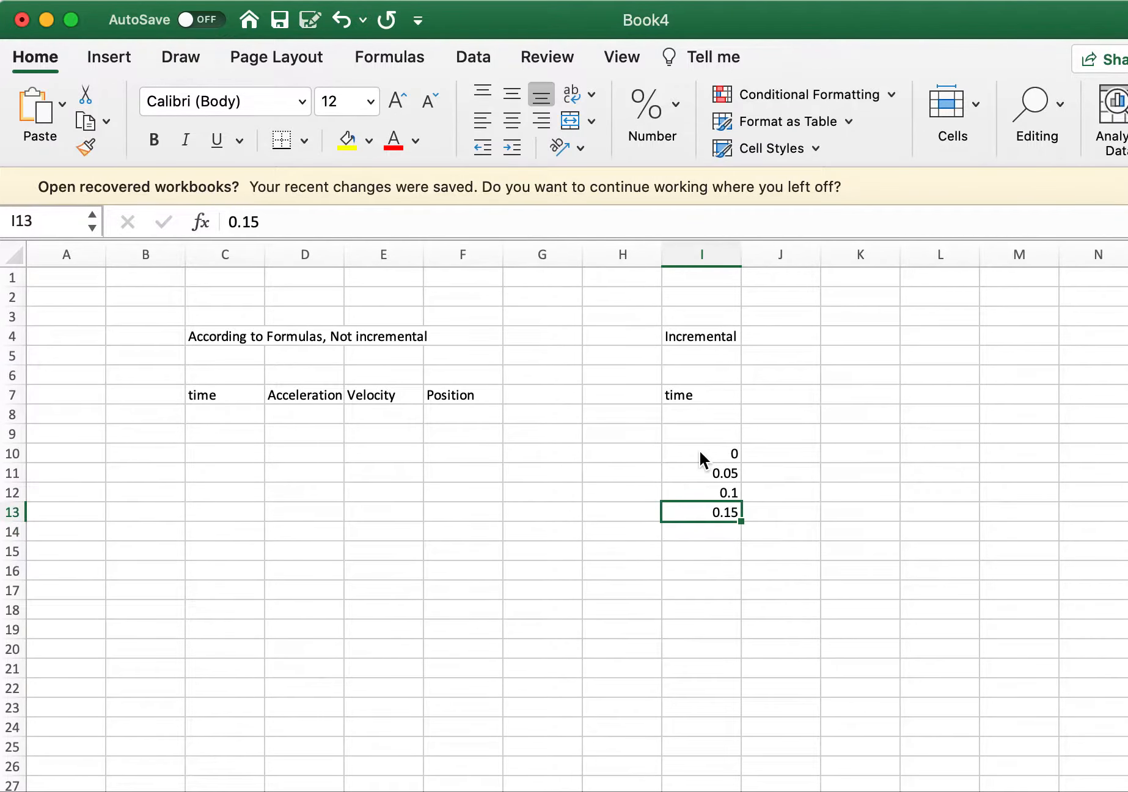
pyautogui.keyDown('shift'); pyautogui.click(704, 454); pyautogui.keyUp('shift')
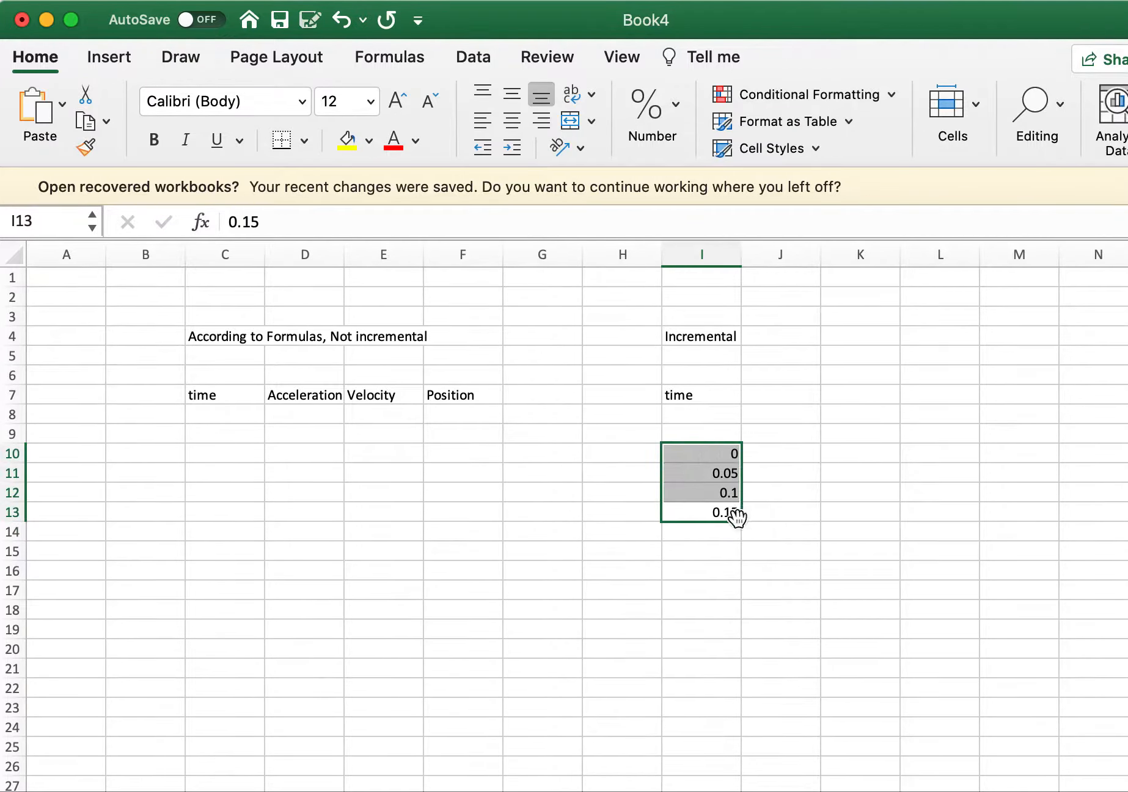
pyautogui.moveTo(743, 521); pyautogui.dragTo(741, 760)
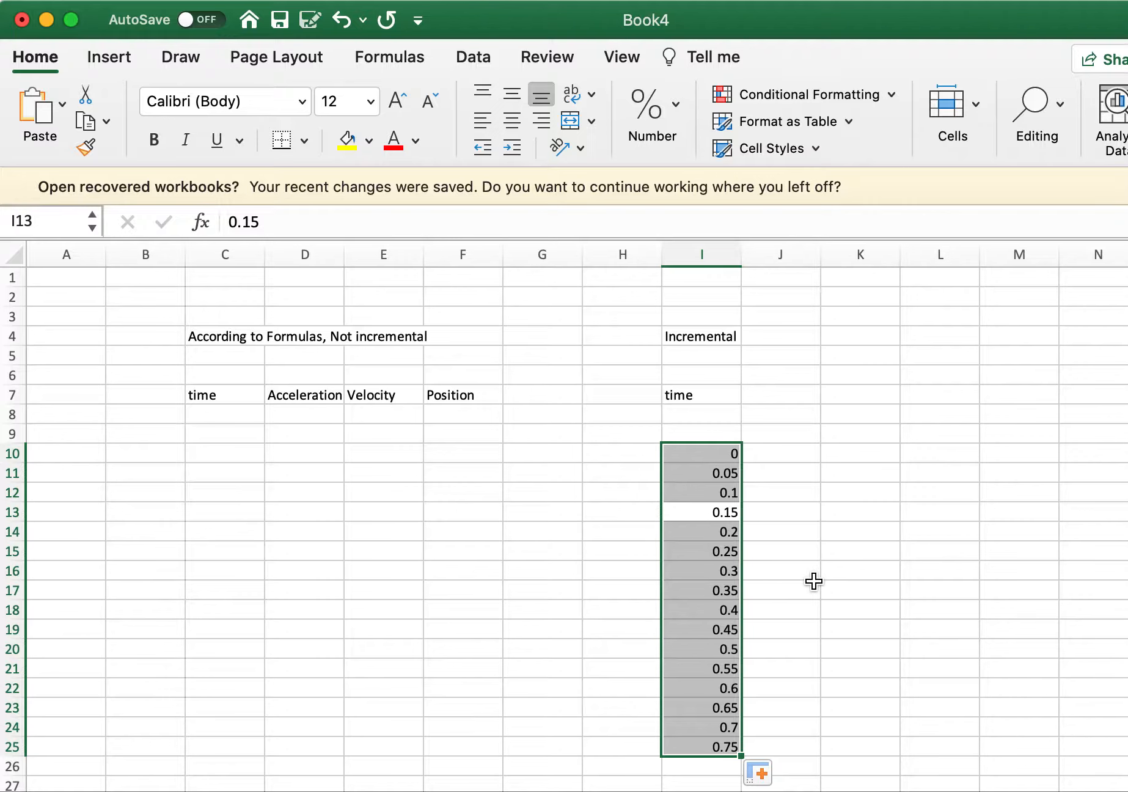
pyautogui.scroll(-4, 794, 562)
pyautogui.moveTo(729, 526); pyautogui.dragTo(721, 731)
pyautogui.scroll(20, 721, 731)
pyautogui.moveTo(758, 473); pyautogui.dragTo(823, 478)
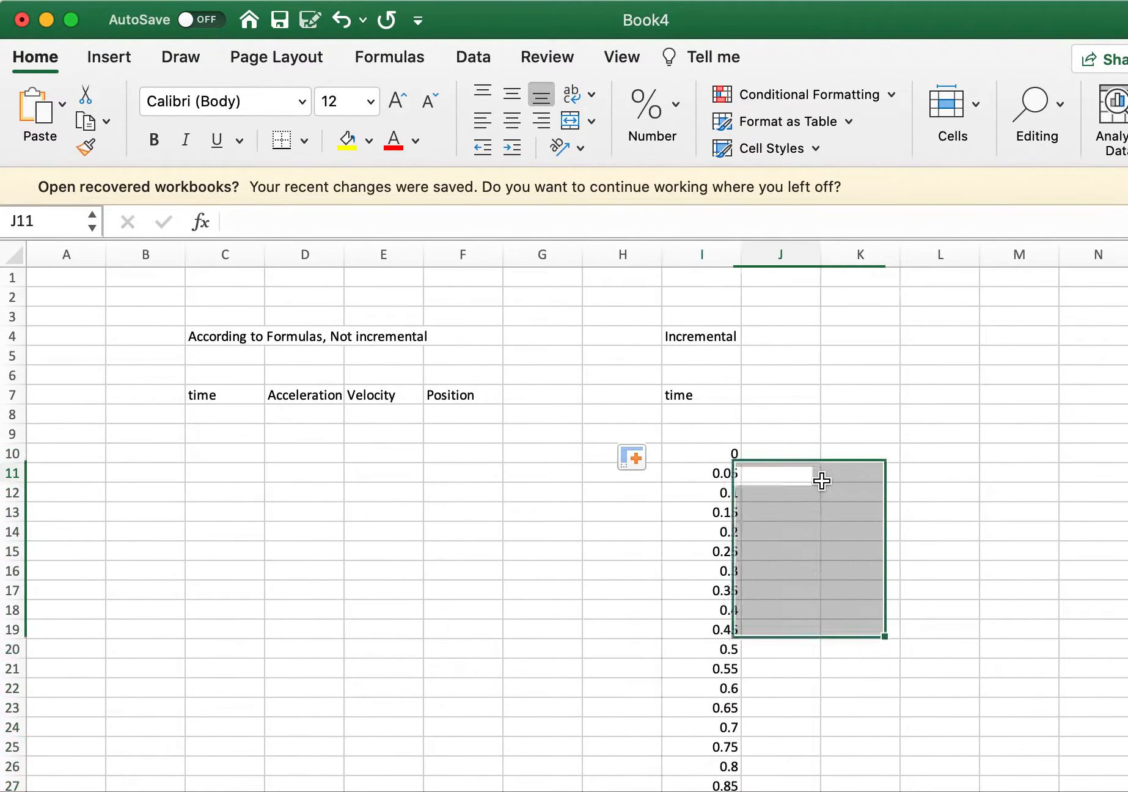
pyautogui.click(576, 428)
pyautogui.click(227, 456)
pyautogui.click(226, 340)
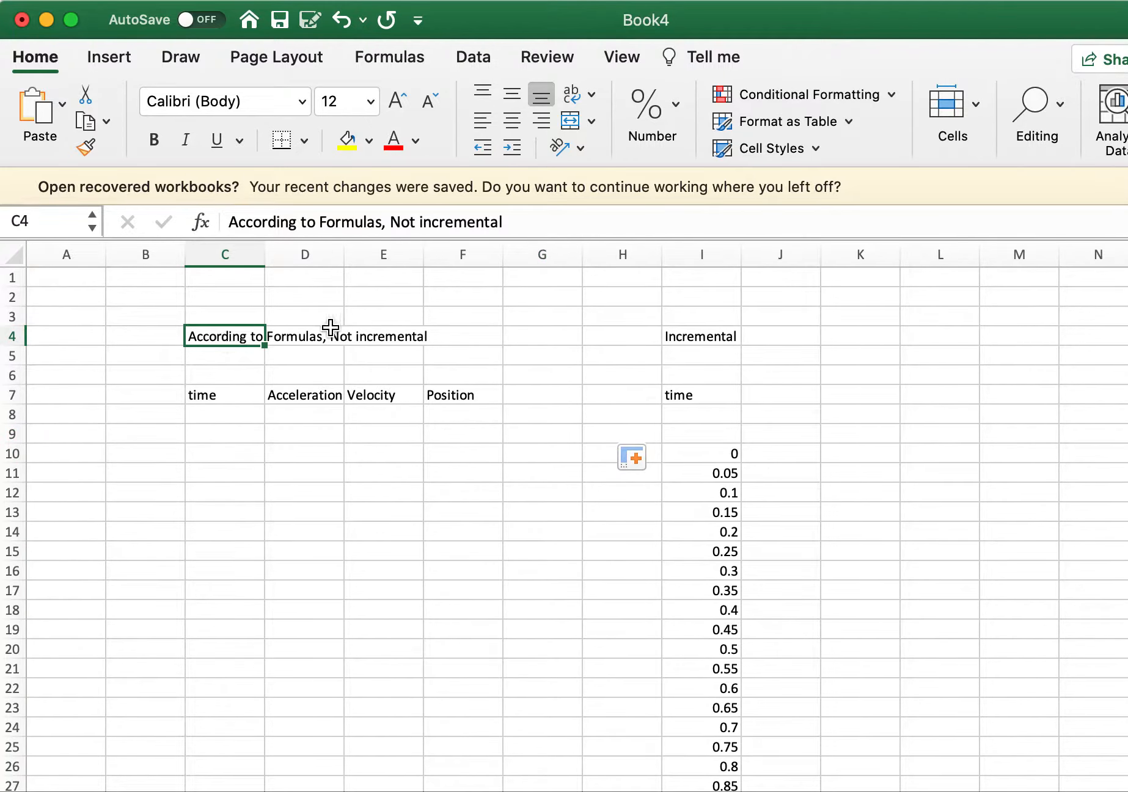
pyautogui.click(257, 453)
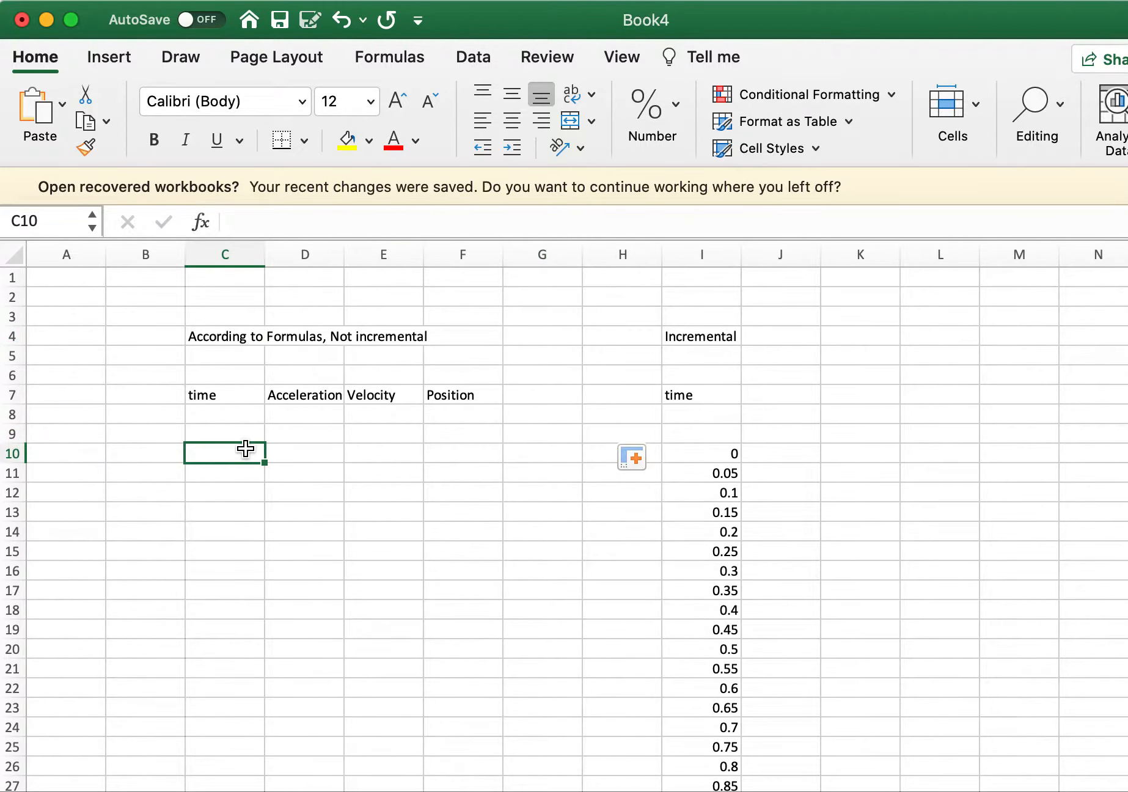
# Copy all time values in column I, from I10 down, into column C starting at C10.
pyautogui.click(692, 450)
pyautogui.scroll(-4, 693, 450)
pyautogui.scroll(-20, 693, 450)
pyautogui.scroll(10, 693, 451)
pyautogui.keyDown('shift'); pyautogui.click(695, 464); pyautogui.keyUp('shift')
pyautogui.press('super+c')
pyautogui.scroll(20, 696, 465)
pyautogui.click(237, 457)
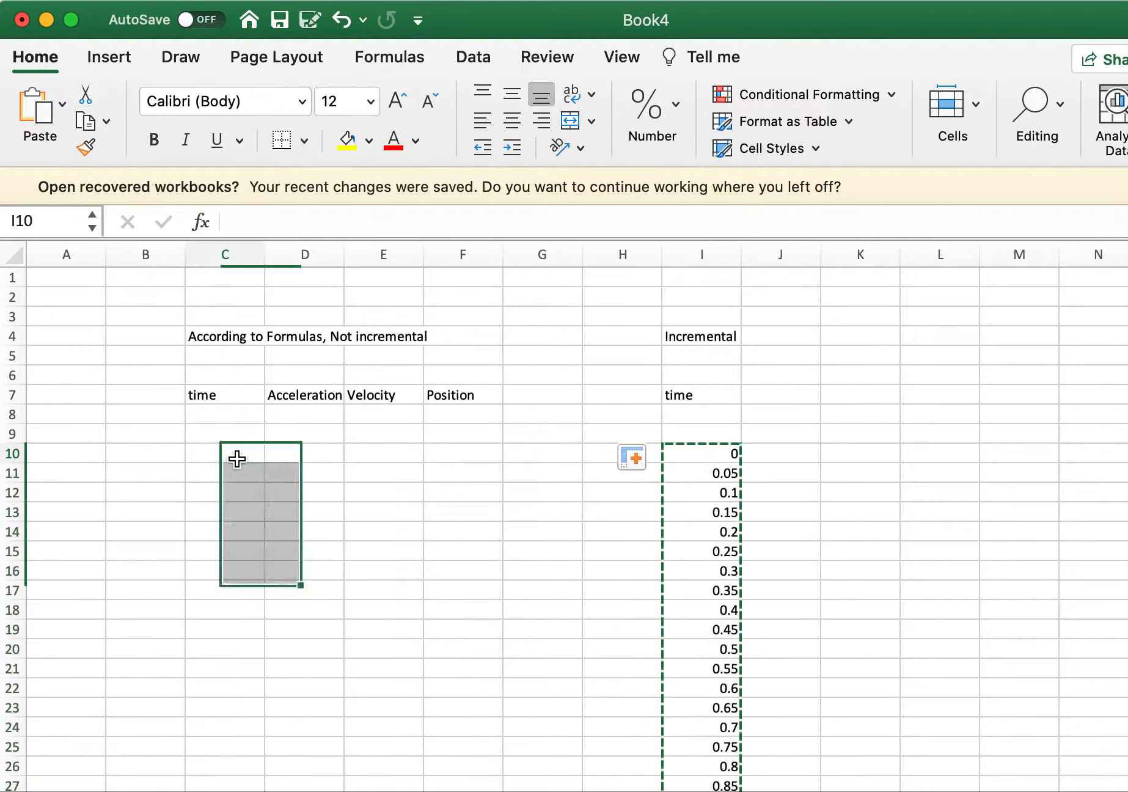
pyautogui.press('super+v')
pyautogui.click(351, 476)
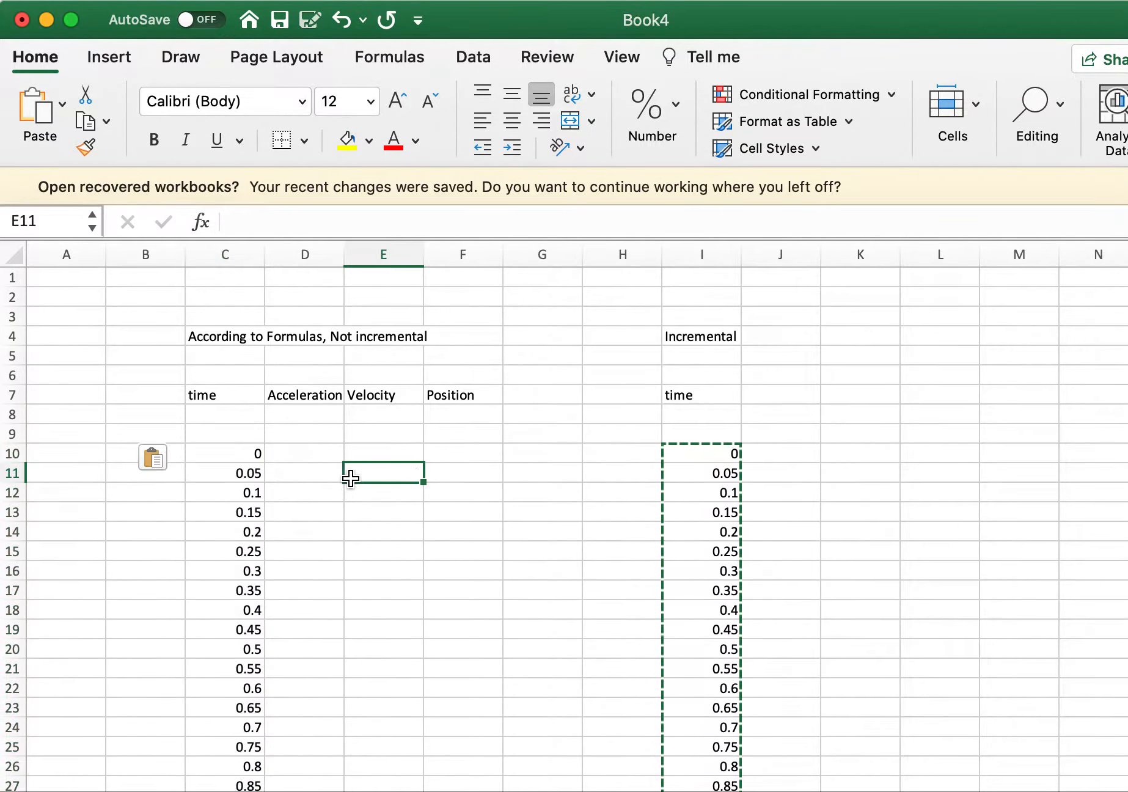
# Enter an acceleration of -9.8 in each of cells D10, D11 and D12.
pyautogui.click(322, 452)
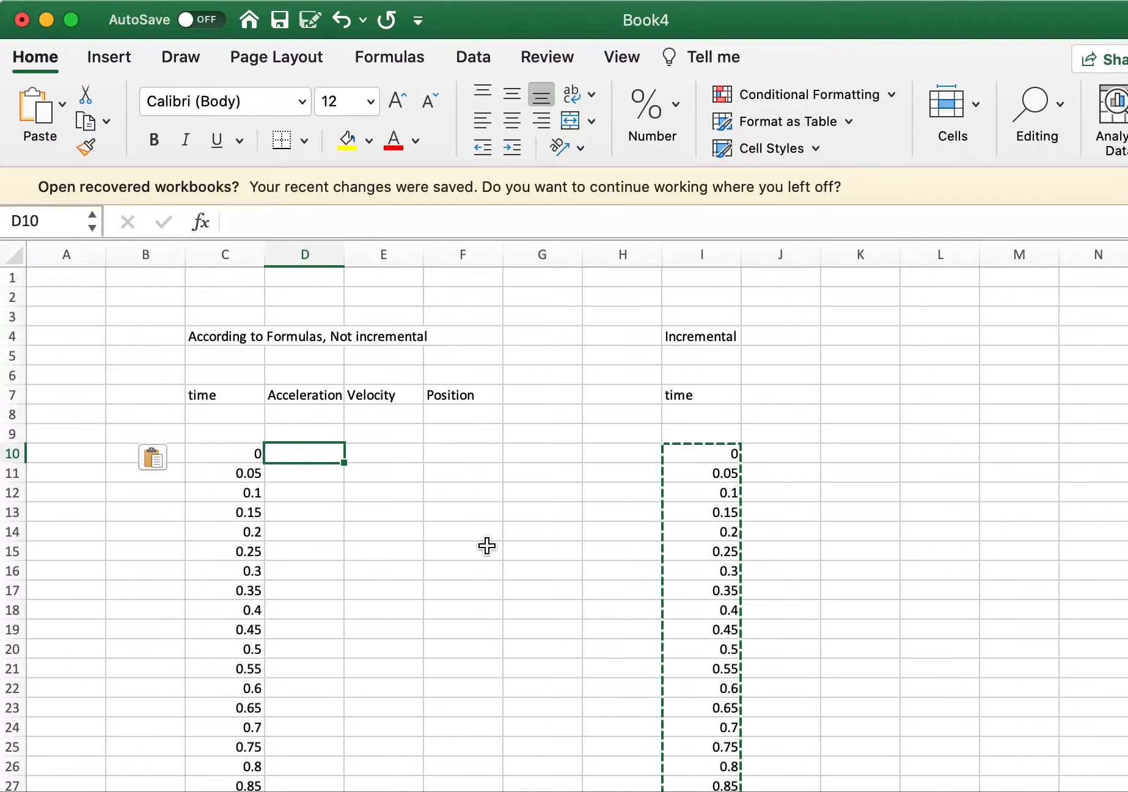
pyautogui.write('-9.8')
pyautogui.press('Return')
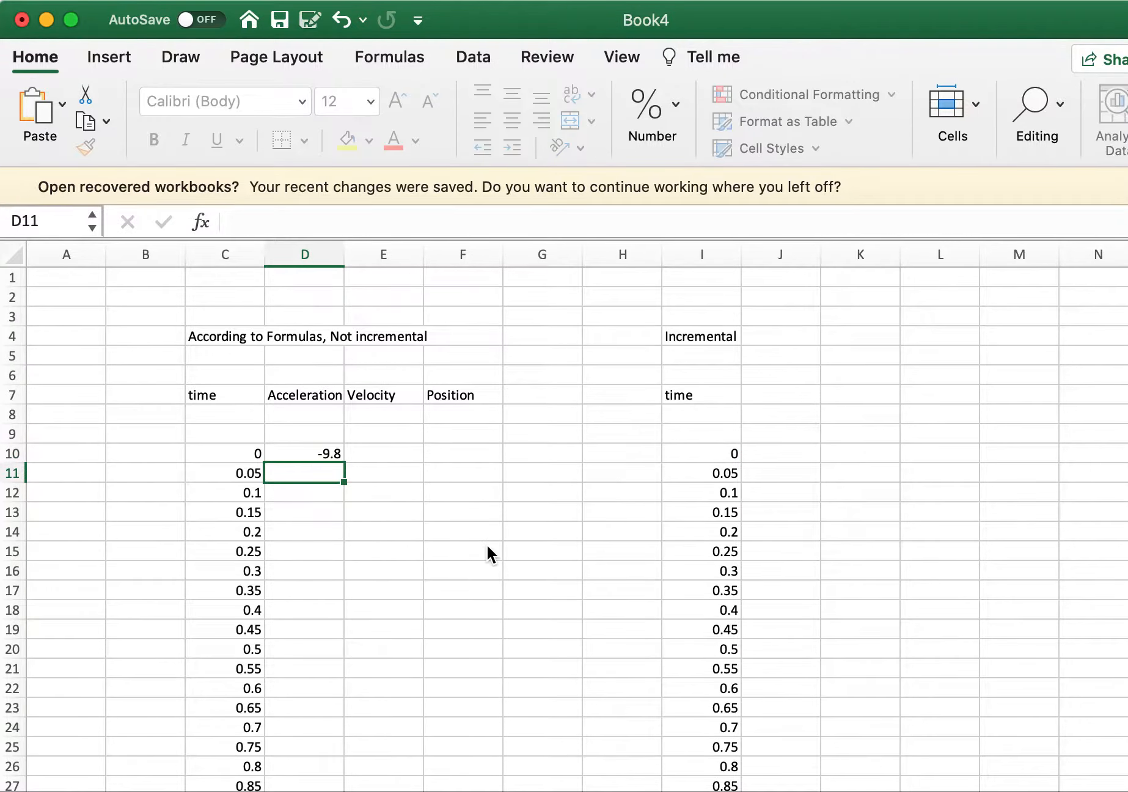
pyautogui.press('Up')
pyautogui.press('super+c')
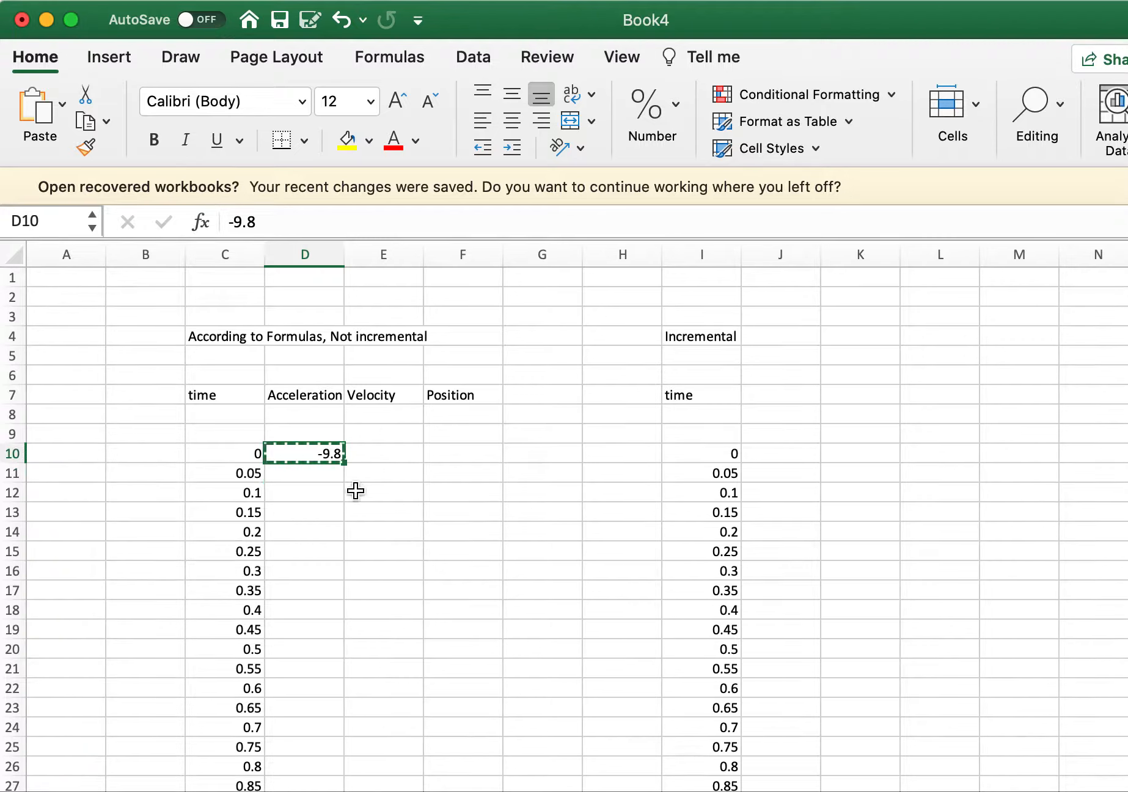
pyautogui.click(337, 473)
pyautogui.press('Escape')
pyautogui.write('-9.8')
pyautogui.press('Return')
pyautogui.write('-9.8')
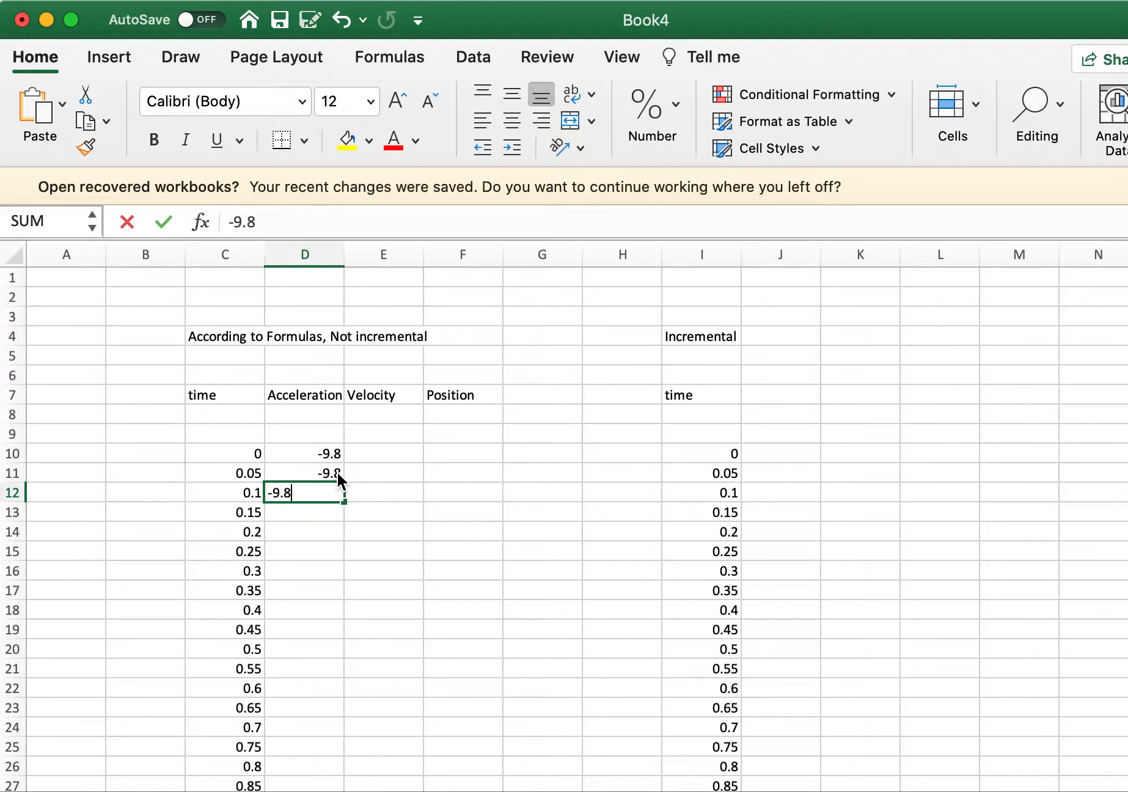
pyautogui.press('Return')
# Fill the -9.8 acceleration from D10:D12 down column D to the end of the time values.
pyautogui.press('Up')
pyautogui.press('Up')
pyautogui.press('Up')
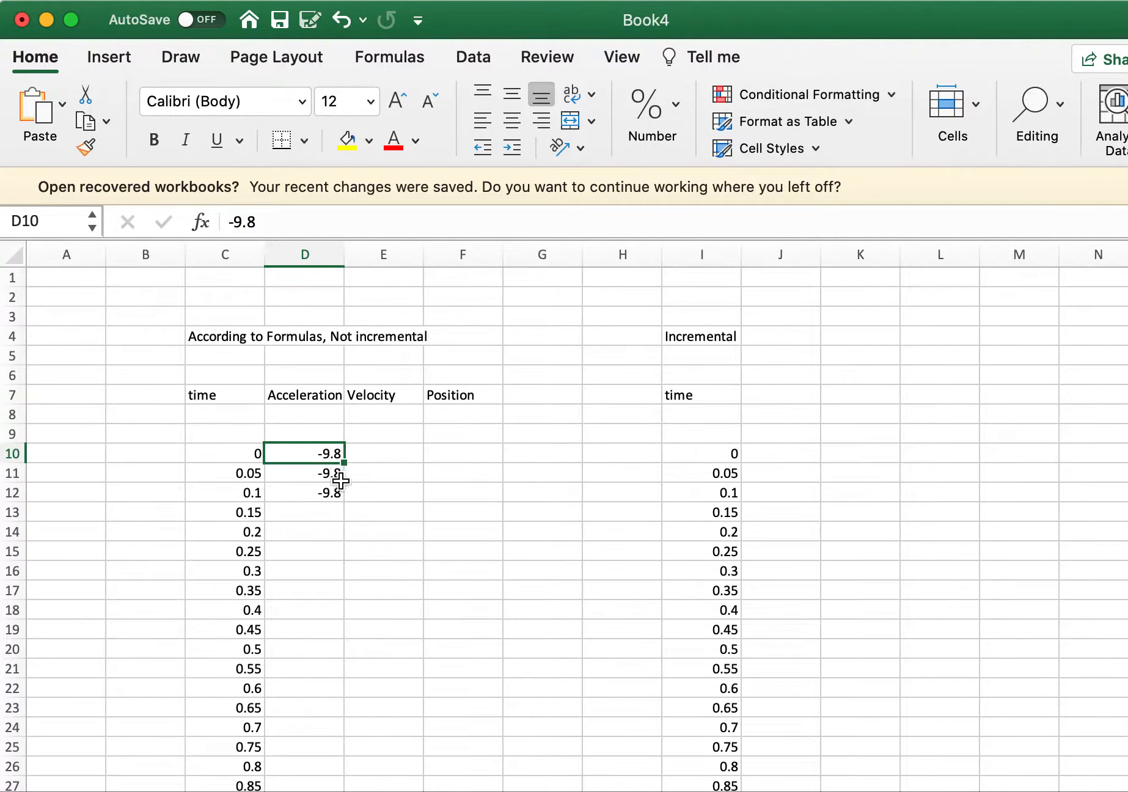
pyautogui.keyDown('shift'); pyautogui.click(337, 492); pyautogui.keyUp('shift')
pyautogui.moveTo(345, 501); pyautogui.dragTo(343, 791)
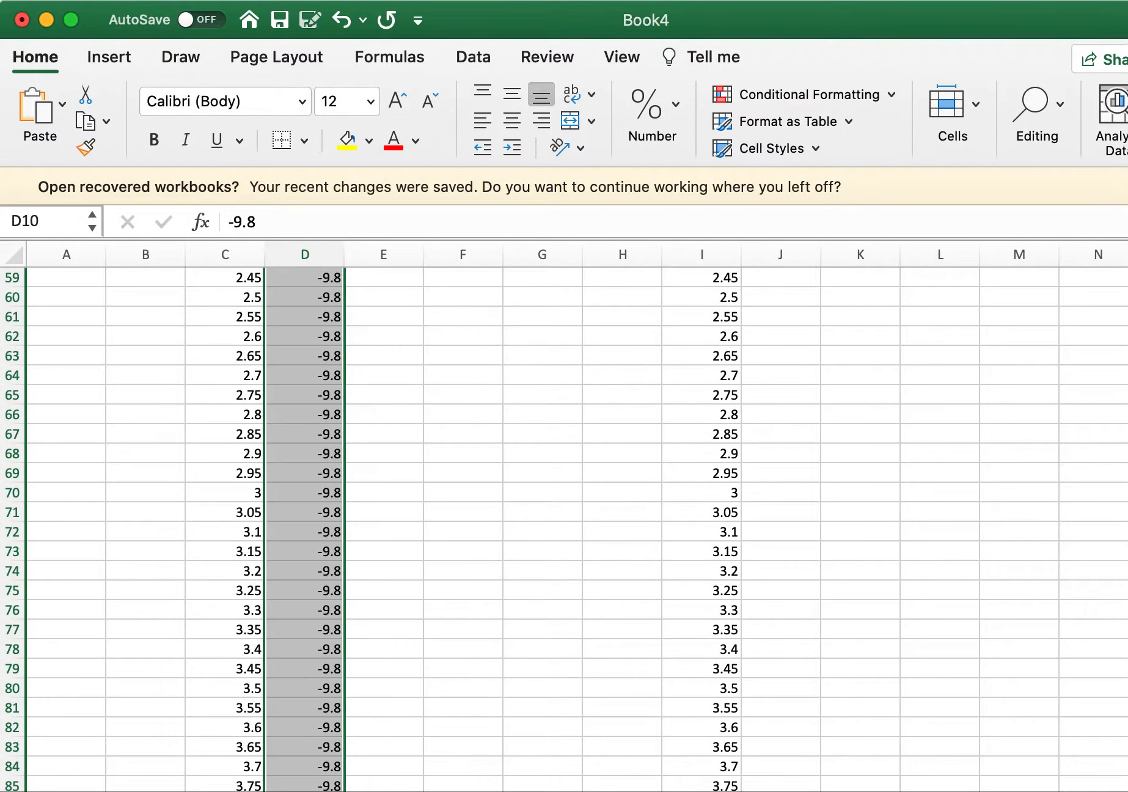
pyautogui.scroll(-7, 348, 775)
pyautogui.moveTo(341, 426); pyautogui.dragTo(340, 536)
pyautogui.scroll(15, 403, 552)
pyautogui.click(406, 554)
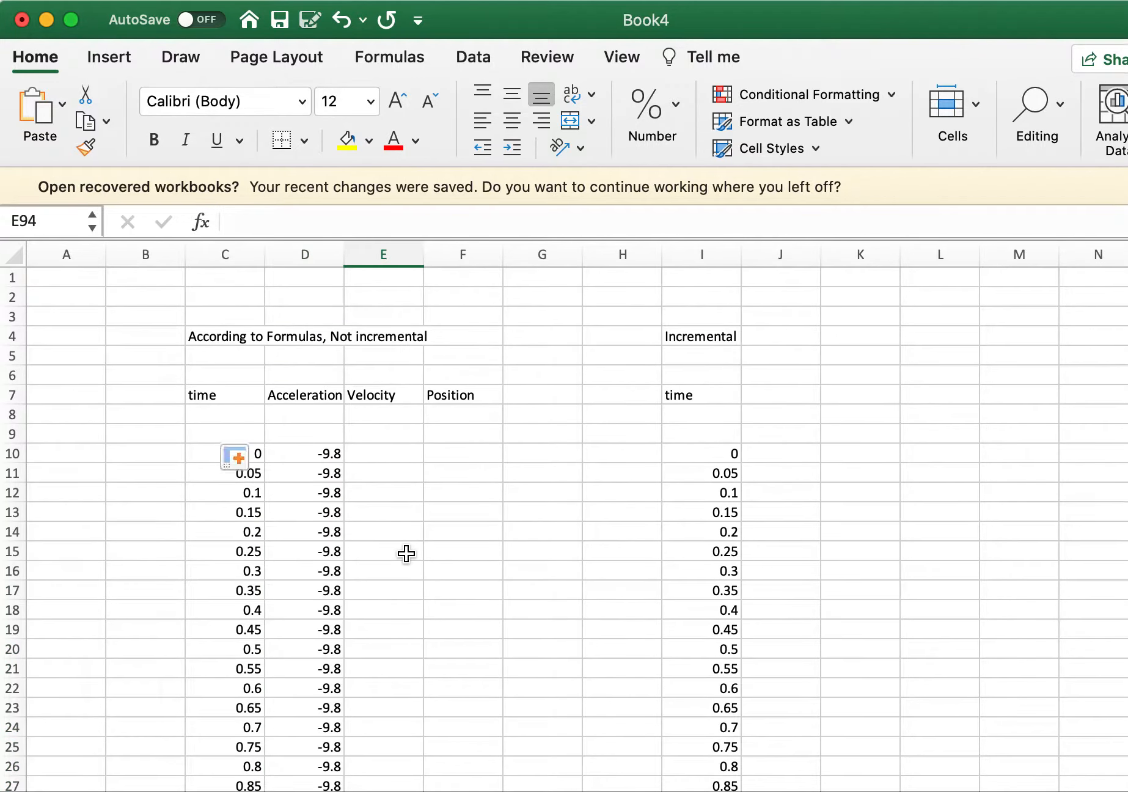
pyautogui.click(370, 472)
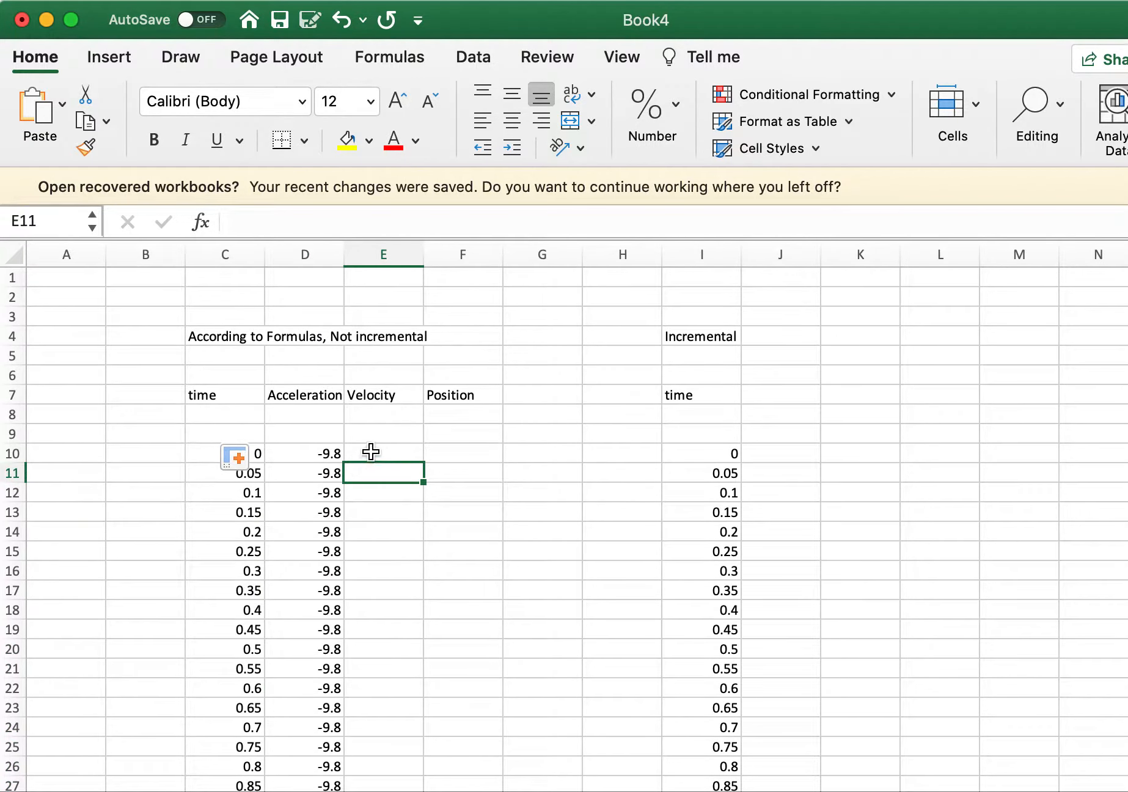
pyautogui.click(370, 452)
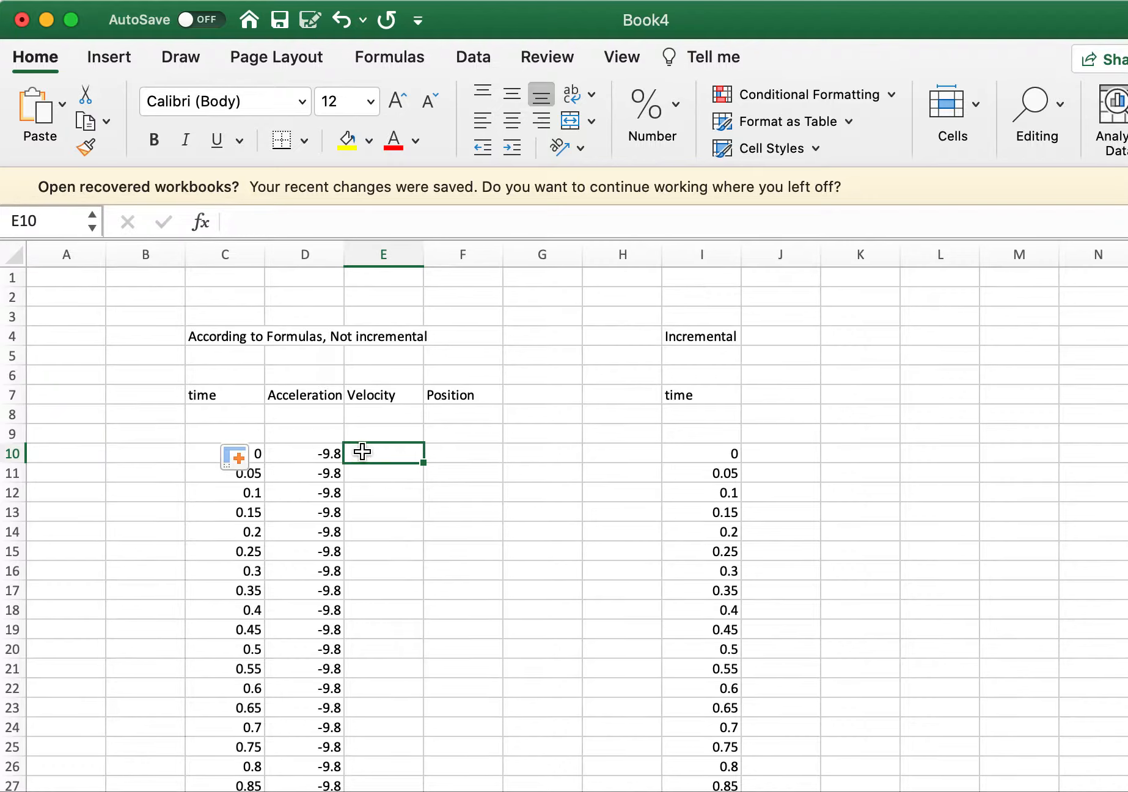
pyautogui.click(451, 453)
pyautogui.click(381, 454)
# Label row 10 as Initial in cell B10 and enter 50 as its velocity in E10.
pyautogui.click(144, 455)
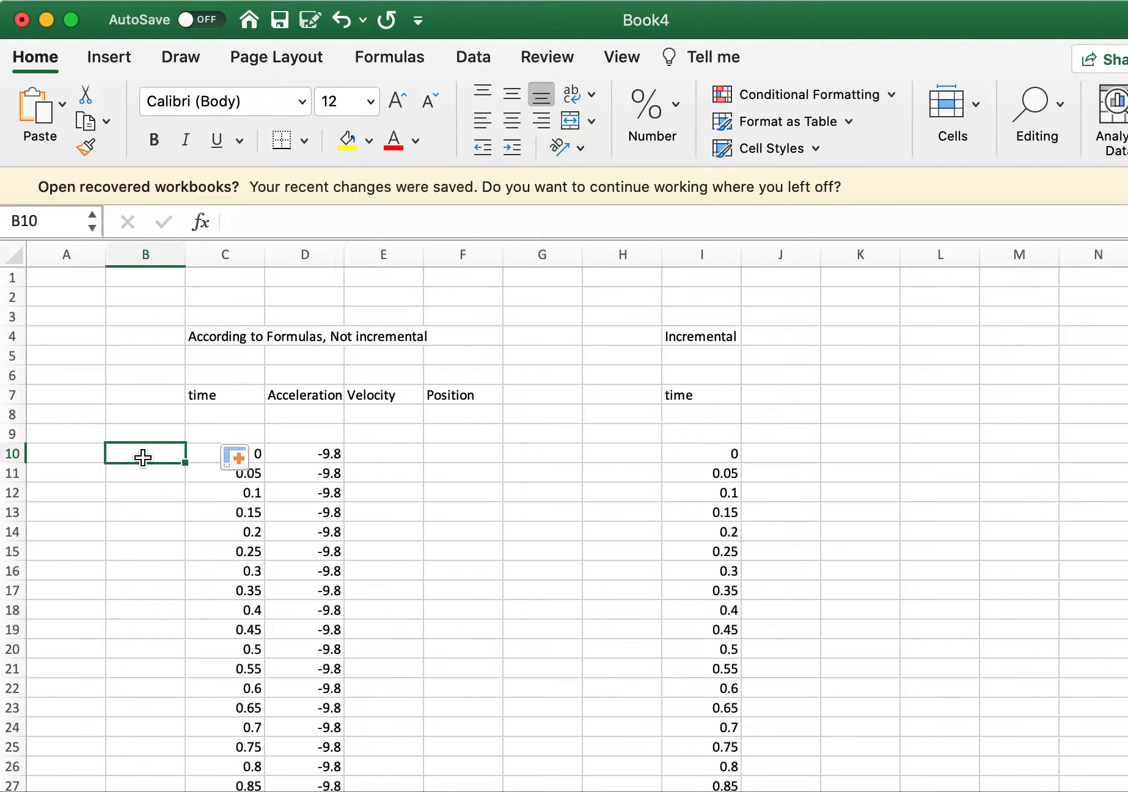
pyautogui.write('Initial')
pyautogui.click(382, 451)
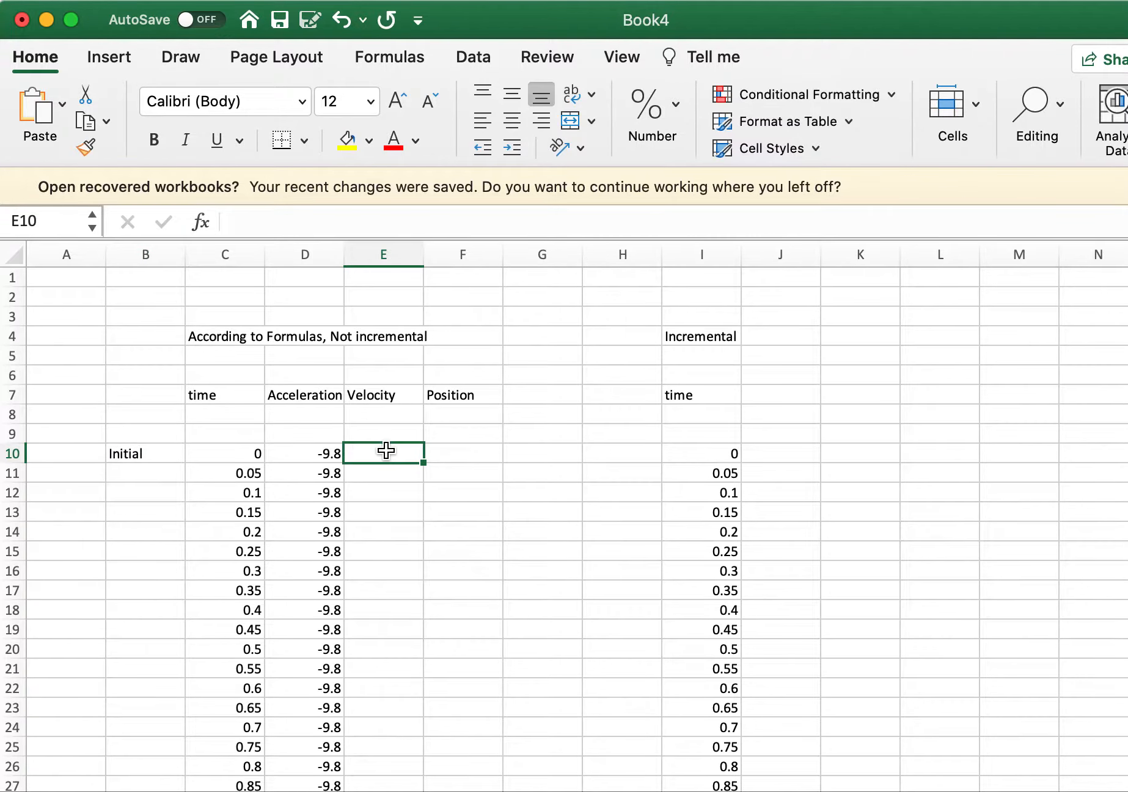
pyautogui.write('50')
pyautogui.press('Return')
pyautogui.press('Up')
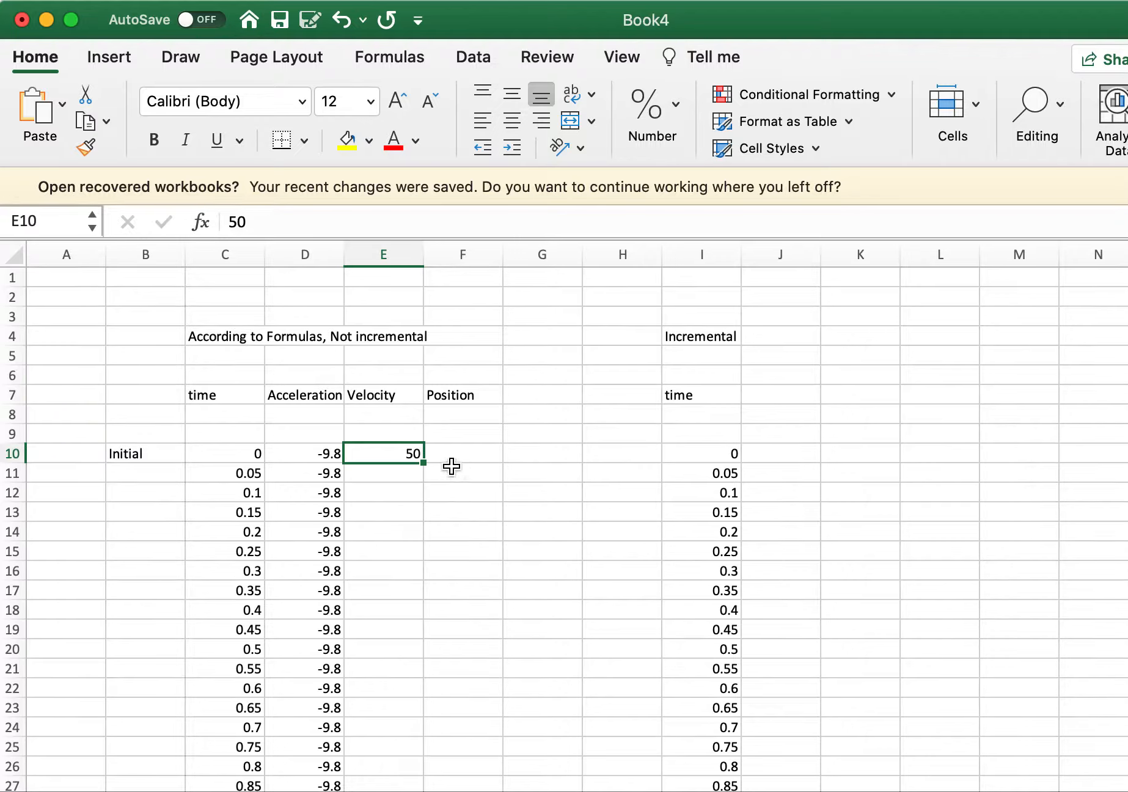
# Enter 100 as the initial position in cell F10.
pyautogui.click(444, 458)
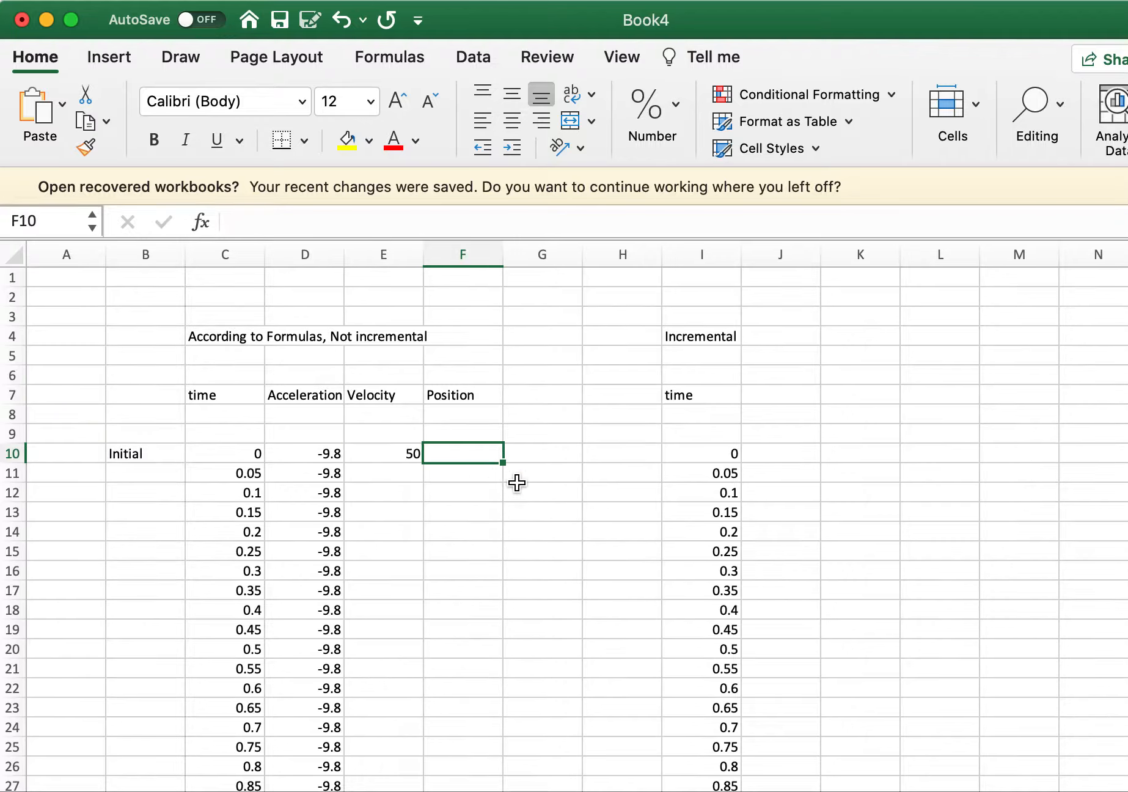
pyautogui.write('10')
pyautogui.click(516, 481)
pyautogui.press('Up')
pyautogui.press('Right')
pyautogui.press('Right')
pyautogui.press('Right')
pyautogui.press('Up')
pyautogui.press('Up')
pyautogui.press('Up')
pyautogui.press('Up')
pyautogui.press('Up')
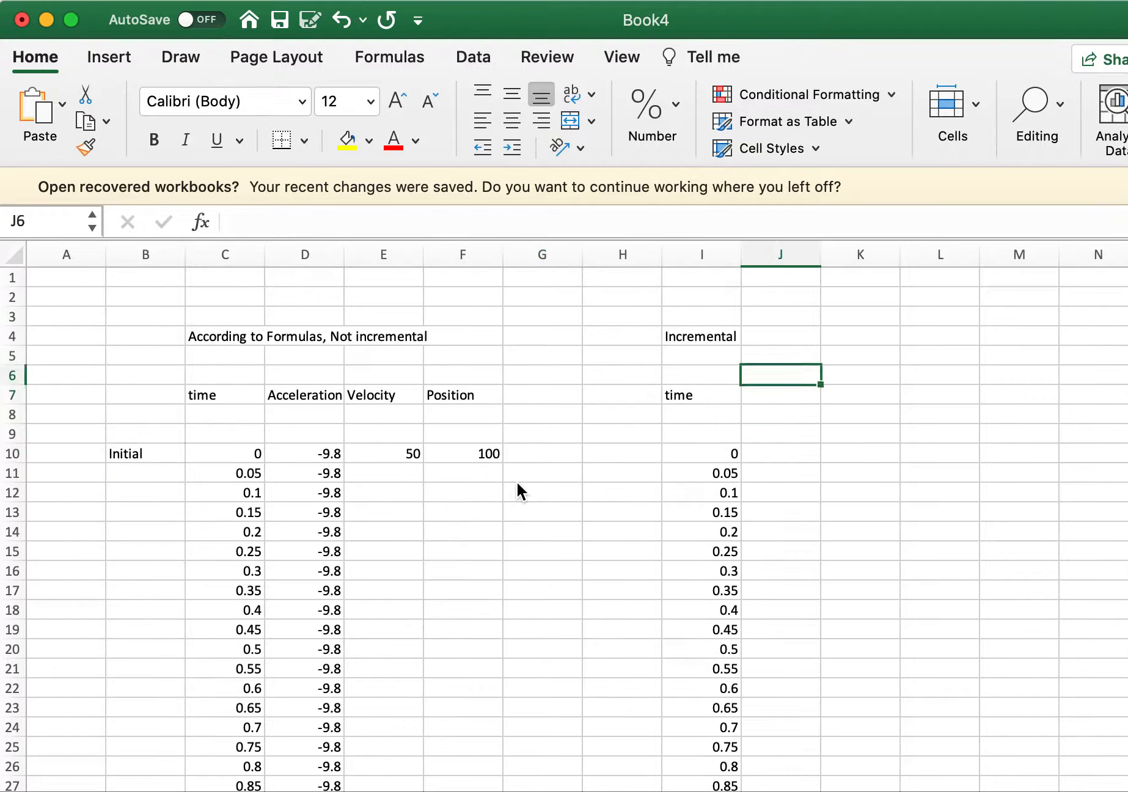
pyautogui.press('Down')
pyautogui.press('Down')
pyautogui.press('Down')
pyautogui.press('Down')
pyautogui.press('Down')
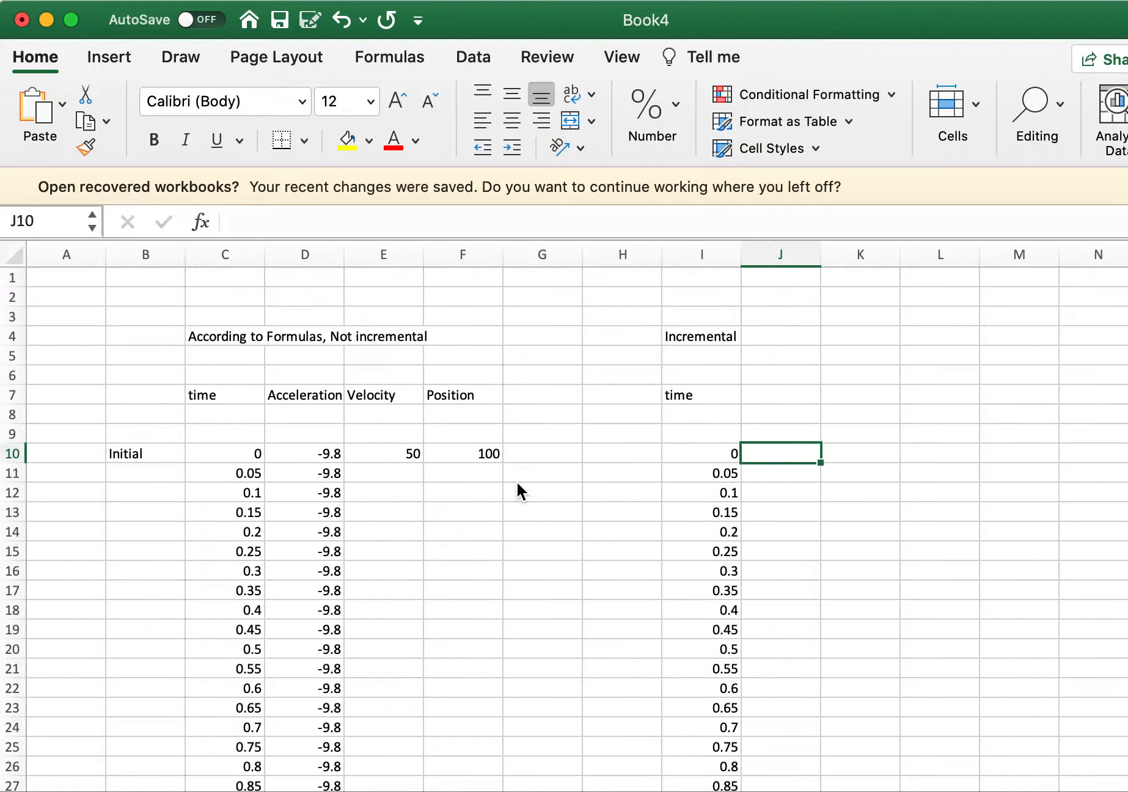
# Copy the headings and initial values in D7:F10 into the Incremental table starting at J7.
pyautogui.click(312, 391)
pyautogui.keyDown('shift'); pyautogui.click(468, 458); pyautogui.keyUp('shift')
pyautogui.press('super+c')
pyautogui.moveTo(723, 389); pyautogui.dragTo(764, 393)
pyautogui.click(764, 393)
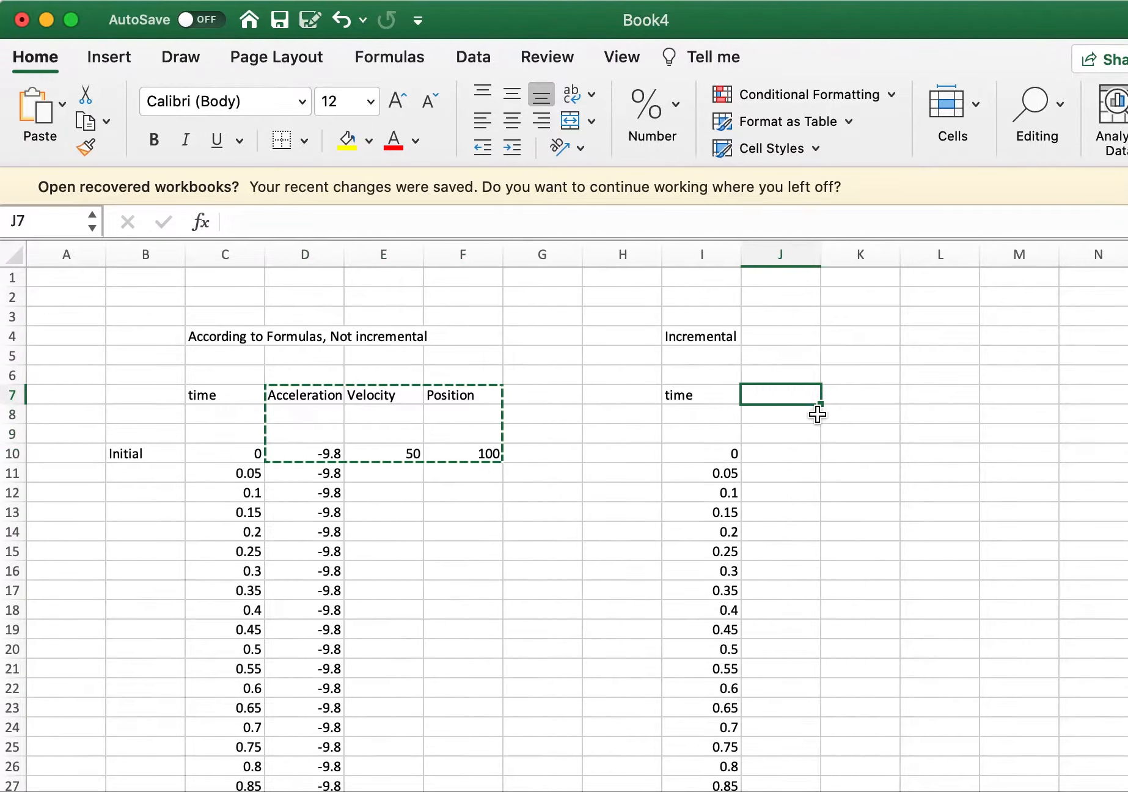
pyautogui.press('super+v')
pyautogui.click(587, 439)
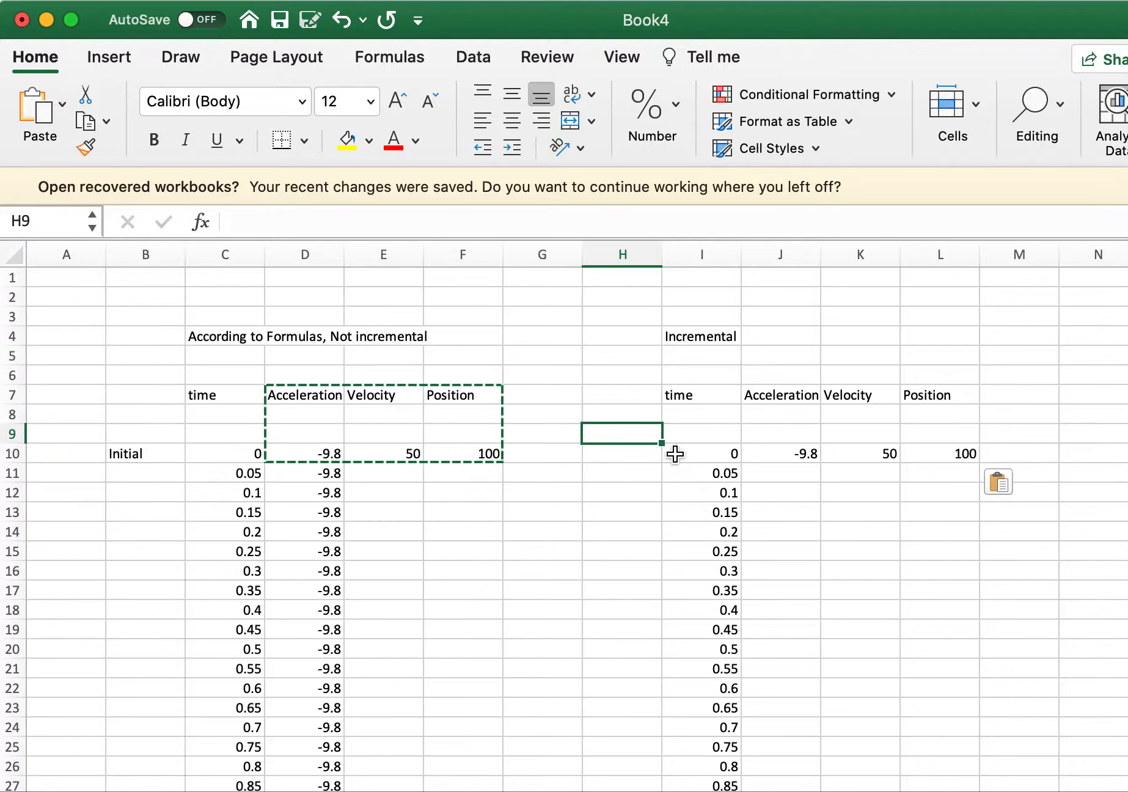
pyautogui.click(532, 381)
pyautogui.click(406, 474)
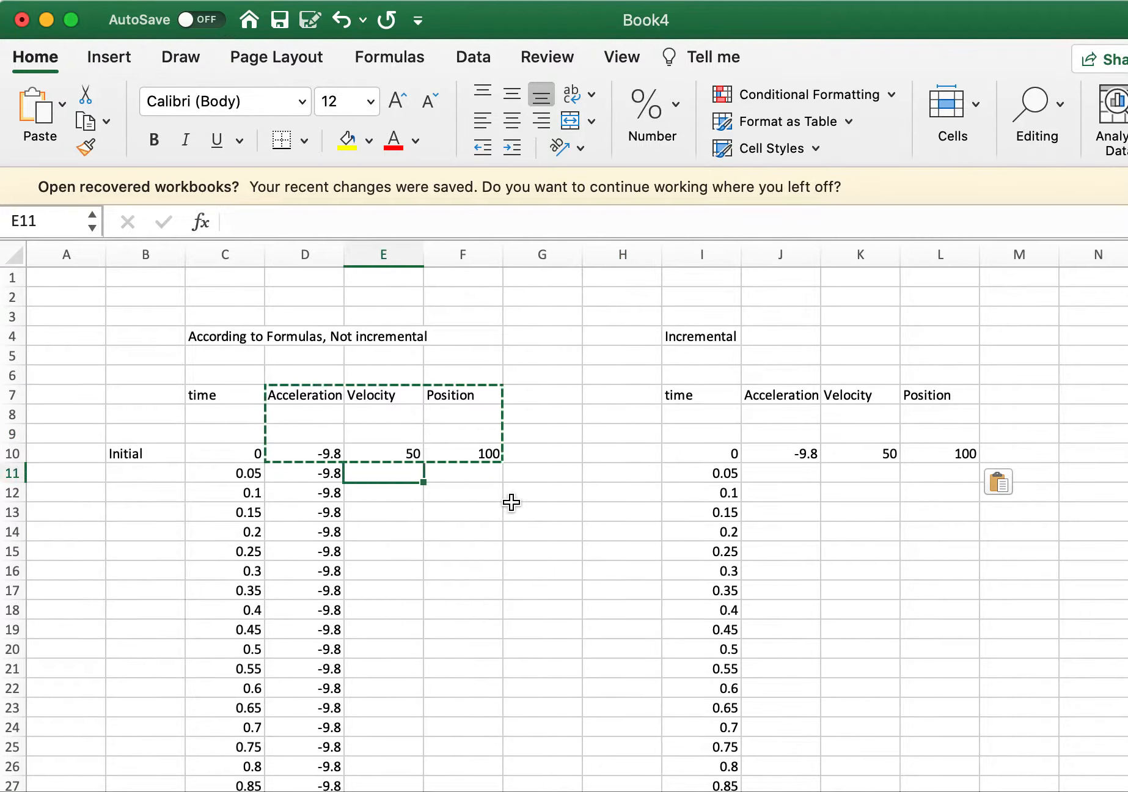
pyautogui.click(541, 497)
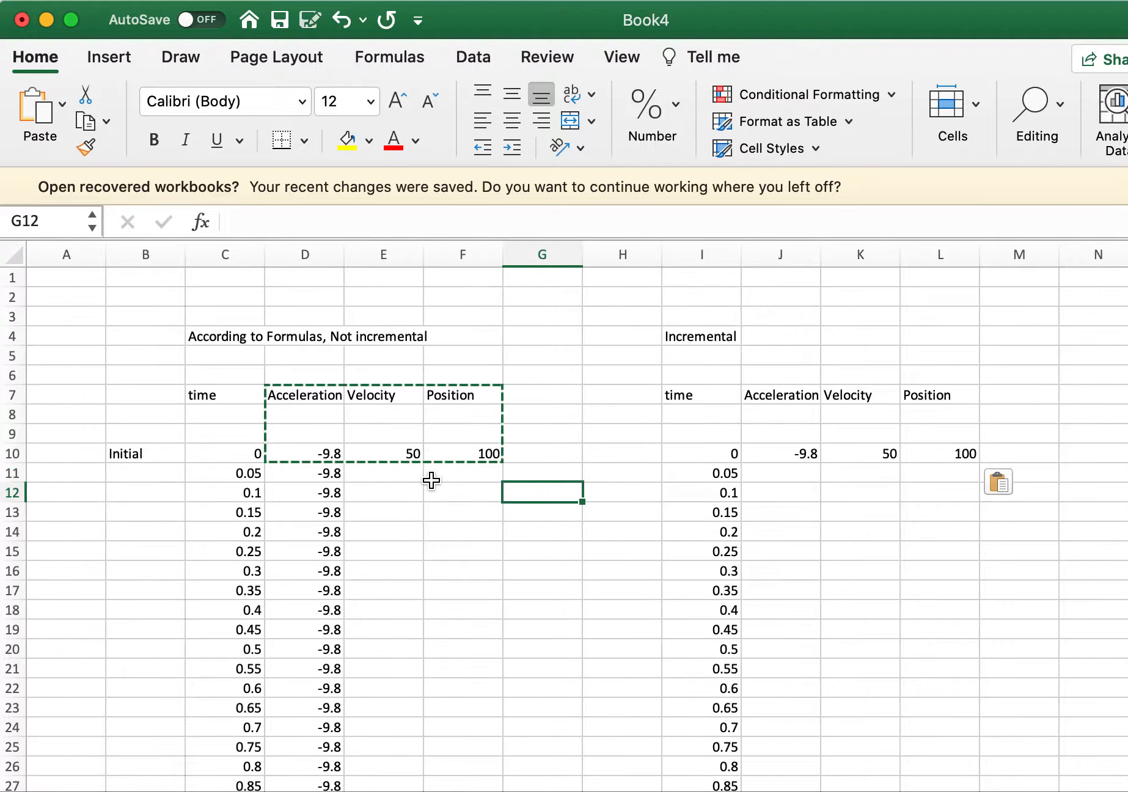
pyautogui.press('Escape')
# Enter the draft equation label "Vfy = Ay)" in E8 under the Velocity heading.
pyautogui.click(403, 486)
pyautogui.click(396, 475)
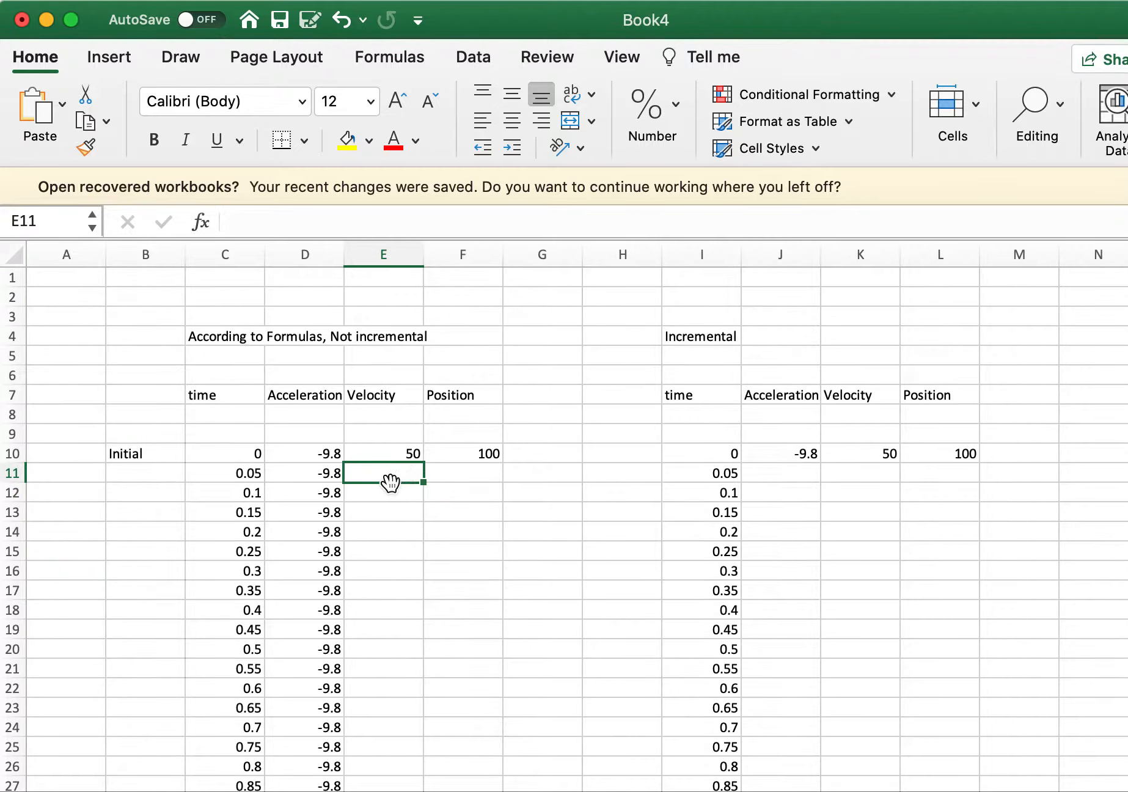
pyautogui.click(391, 419)
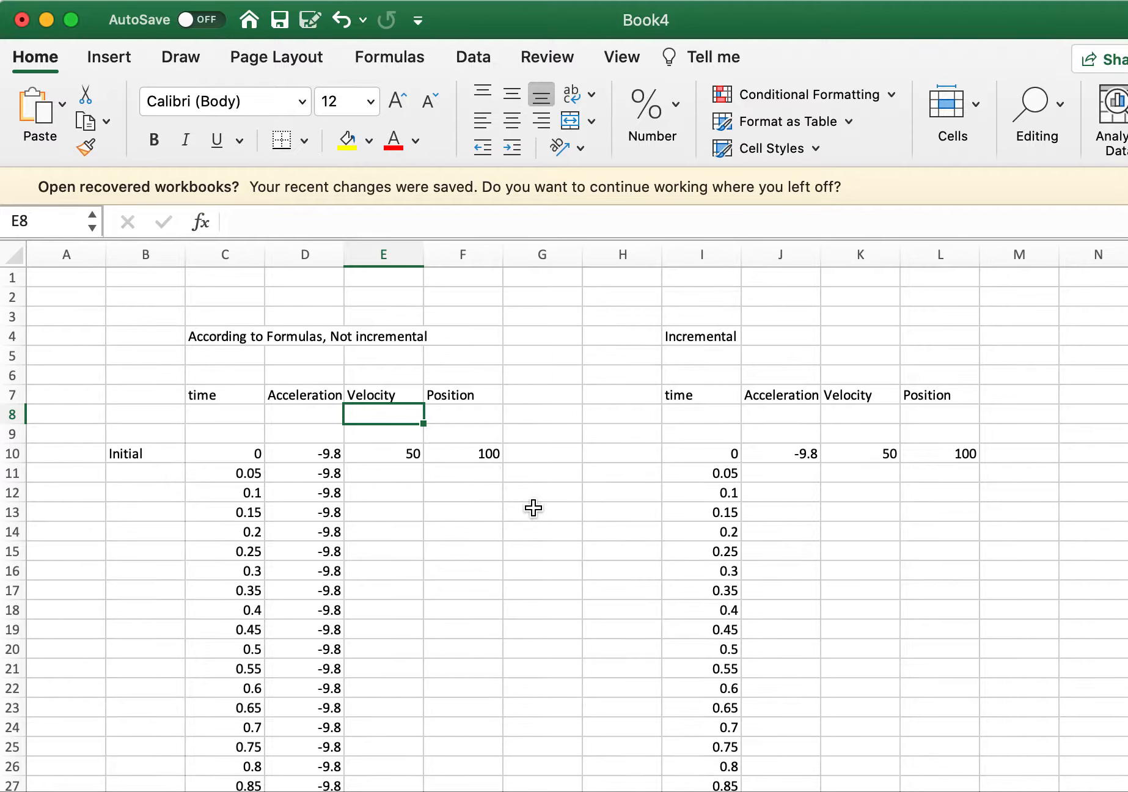
pyautogui.write('V')
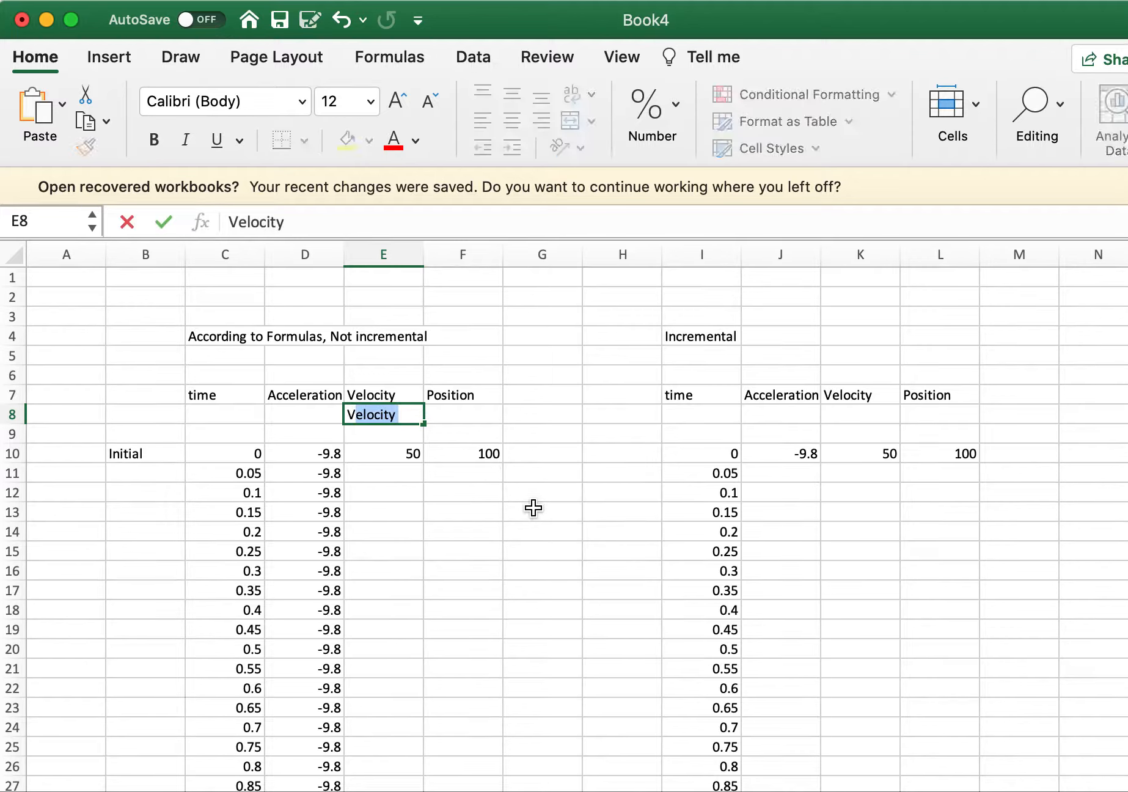
pyautogui.write('fy = Ay)')
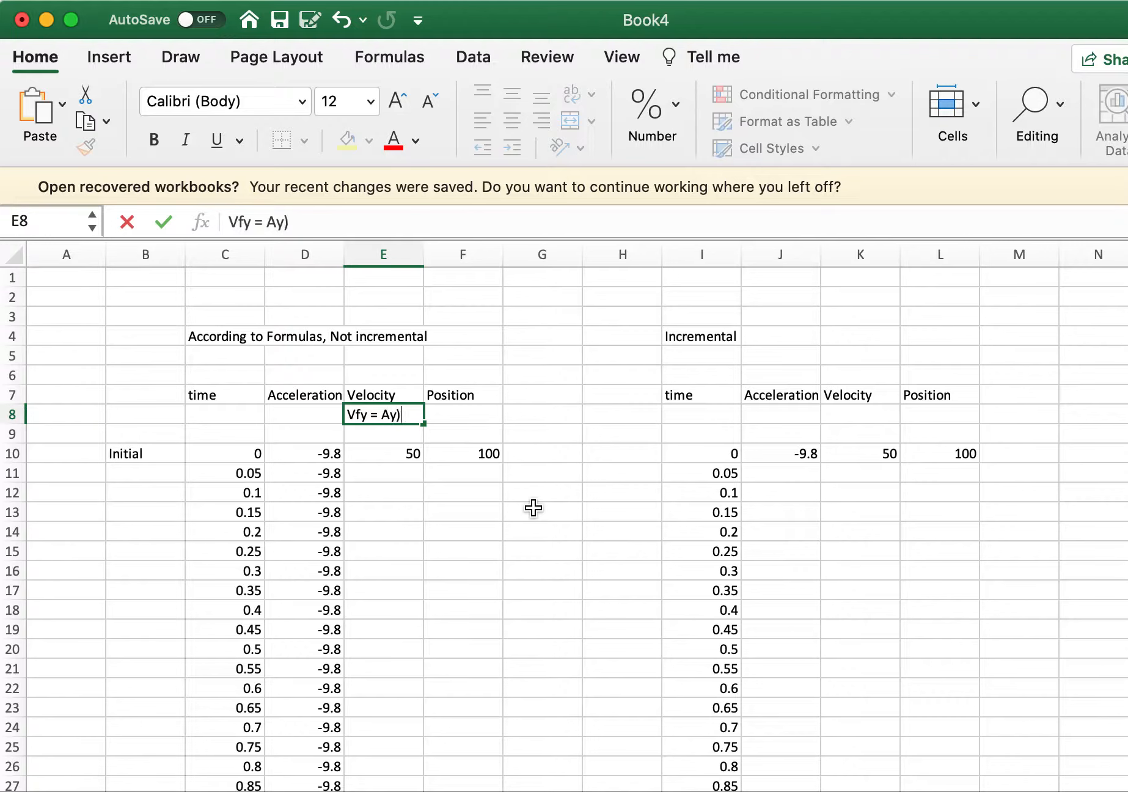
pyautogui.press('Left')
pyautogui.press('Left')
pyautogui.press('Left')
pyautogui.press('Right')
pyautogui.press('Right')
pyautogui.press('Right')
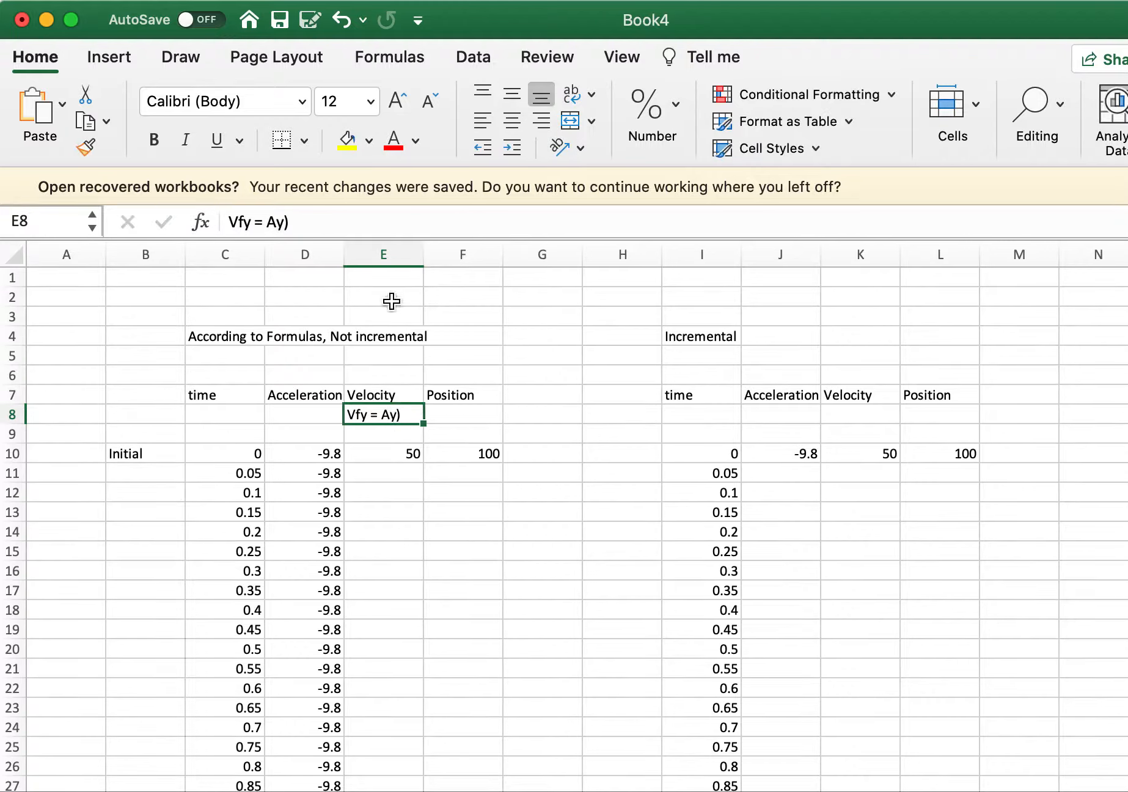
# Correct the E8 label to "Vfy = (Ay)t + Viy" and widen column E to fit it.
pyautogui.click(270, 223)
pyautogui.write('(')
pyautogui.press('Right')
pyautogui.press('Right')
pyautogui.press('Right')
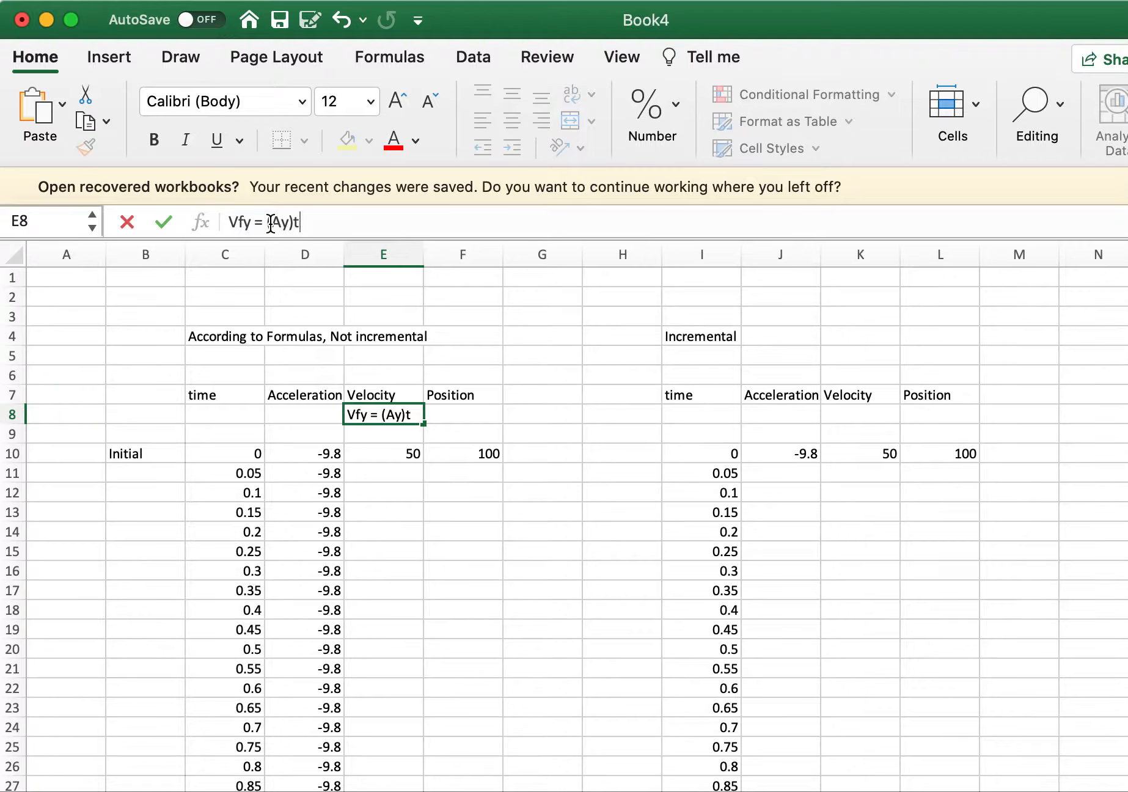
pyautogui.write('t + Viy')
pyautogui.click(465, 395)
pyautogui.moveTo(423, 254); pyautogui.dragTo(463, 261)
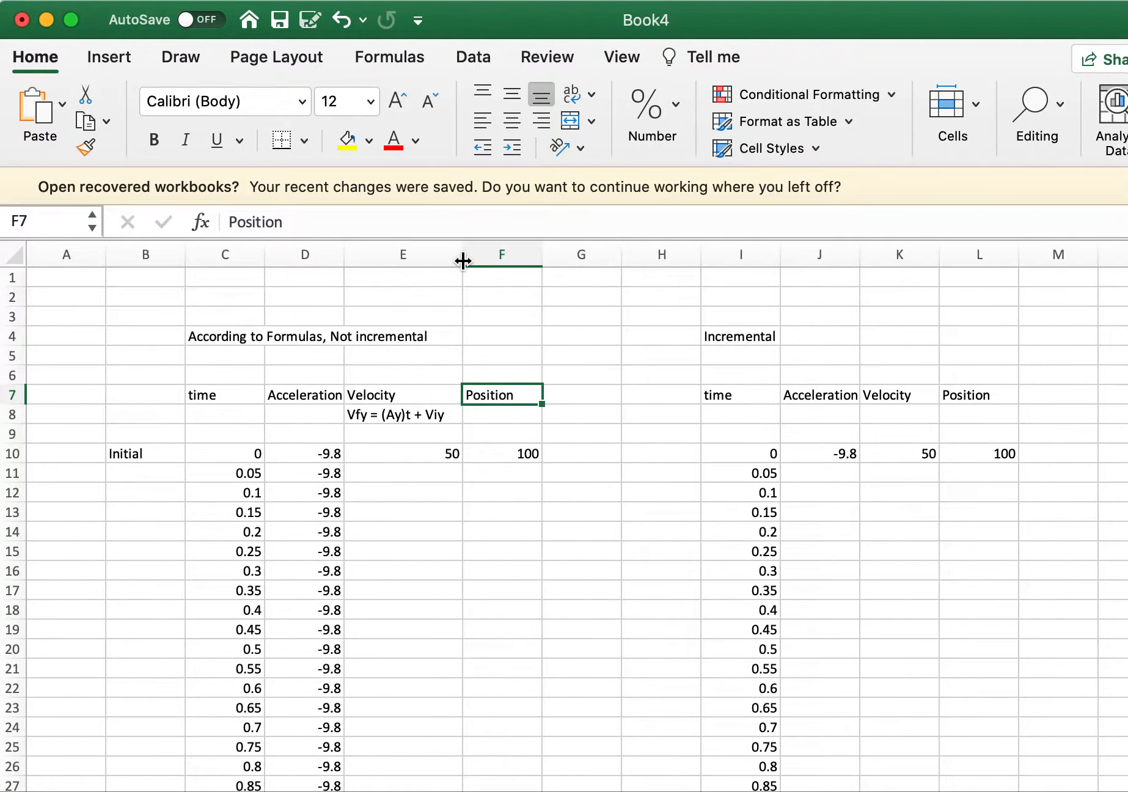
# Enter the velocity formula =(-9.8)*(C11)+E$10 in E11, with the row of the initial velocity locked.
pyautogui.click(502, 453)
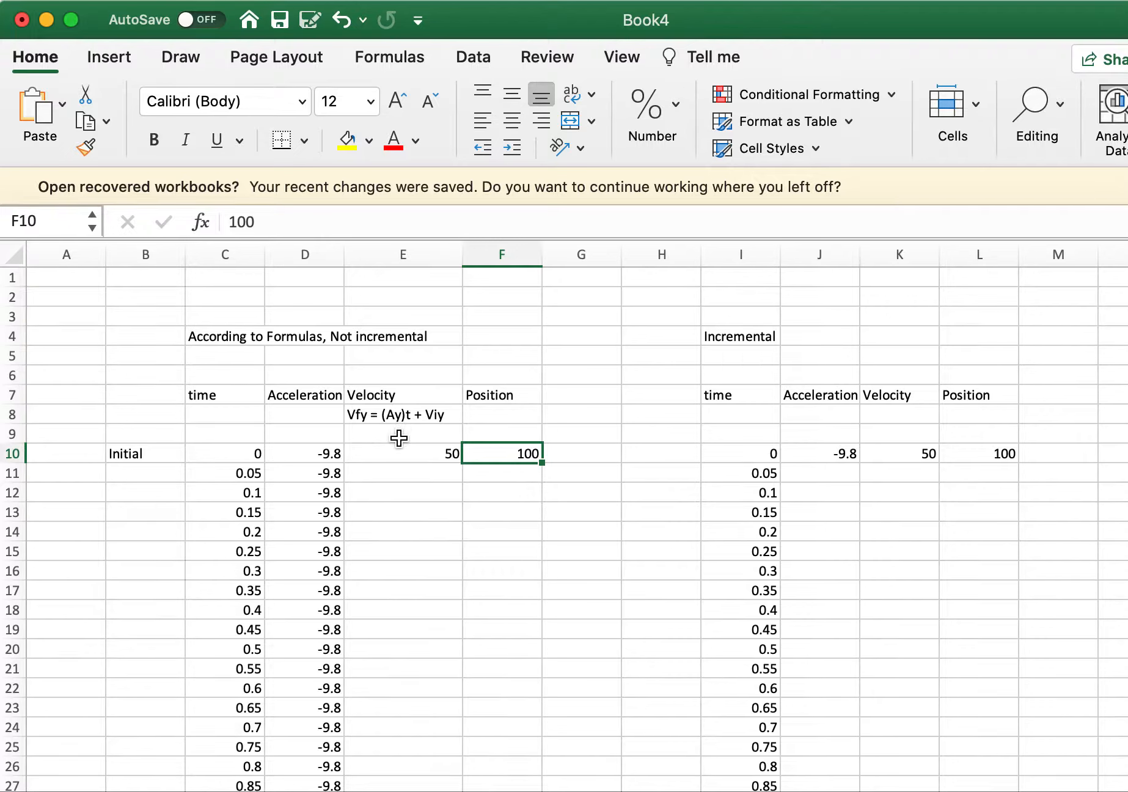
pyautogui.click(416, 451)
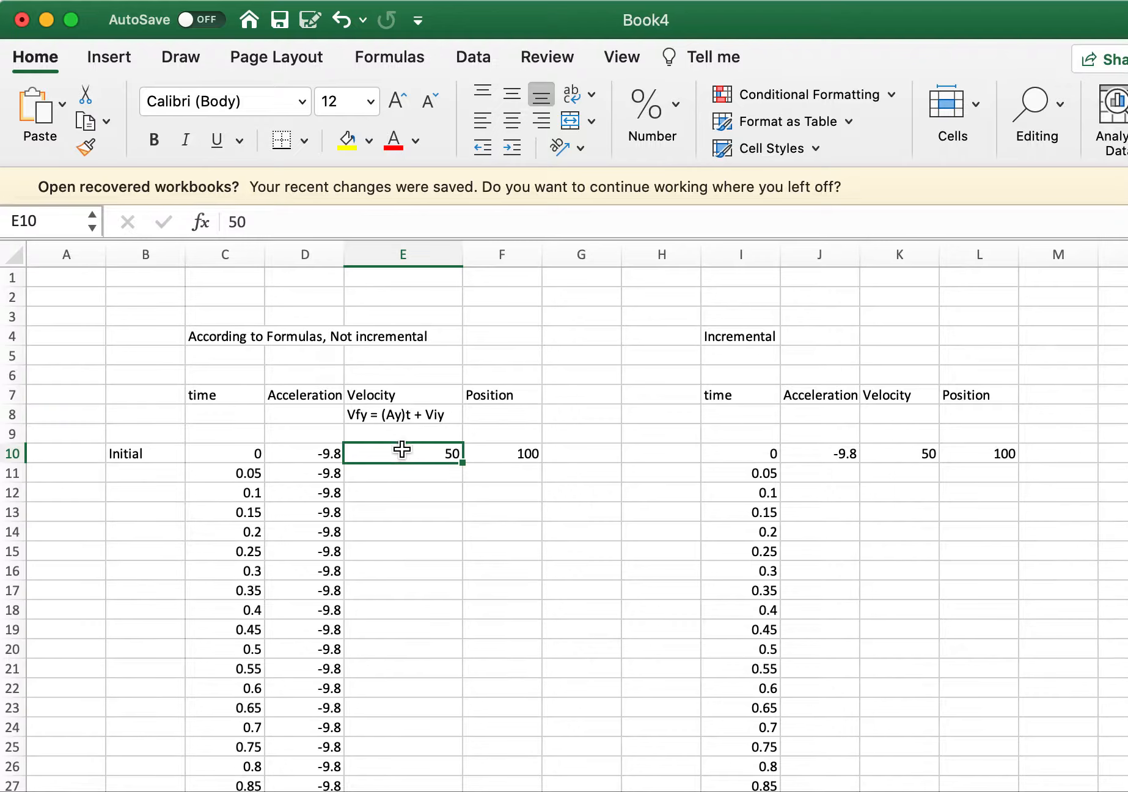
pyautogui.click(398, 474)
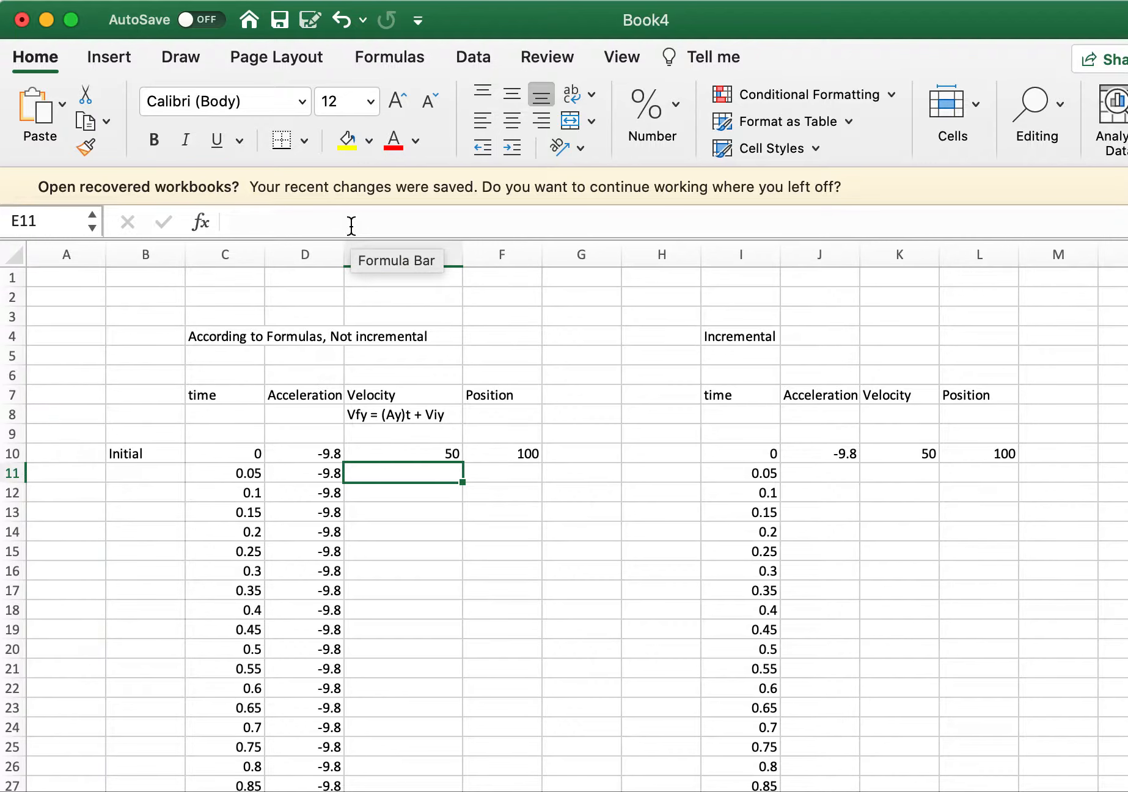
pyautogui.write('=(-9.8')
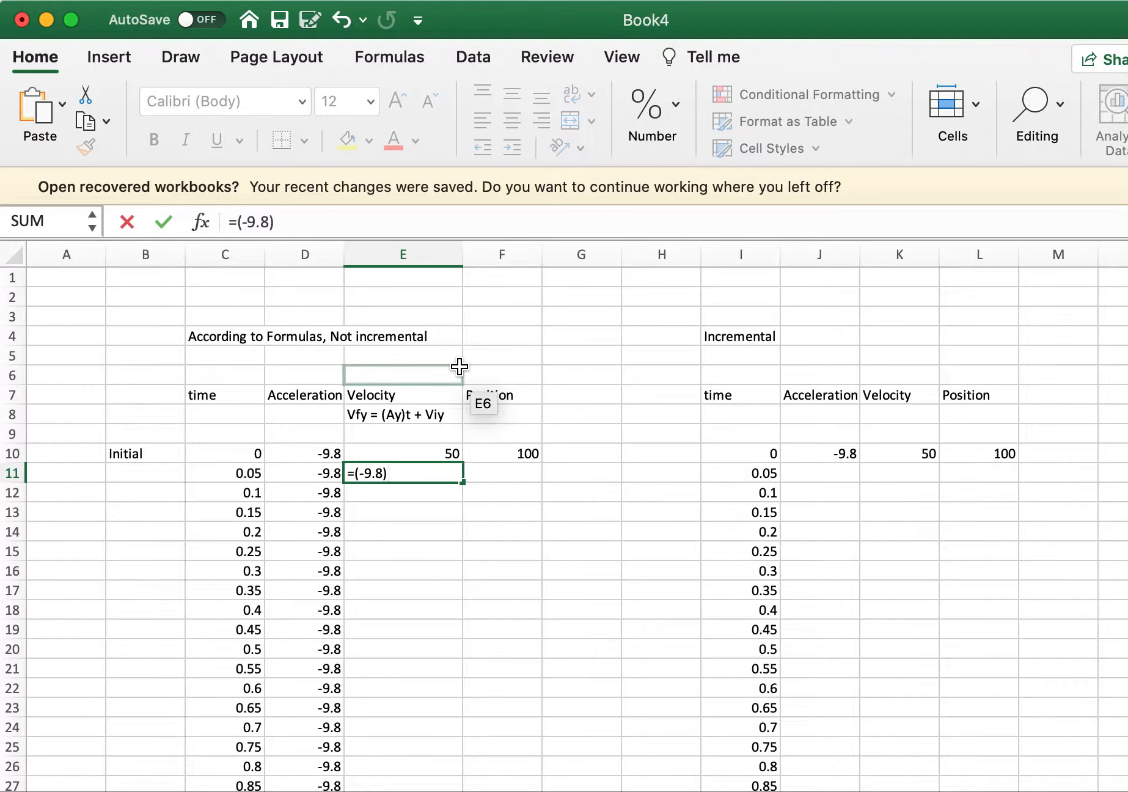
pyautogui.write('($C)')
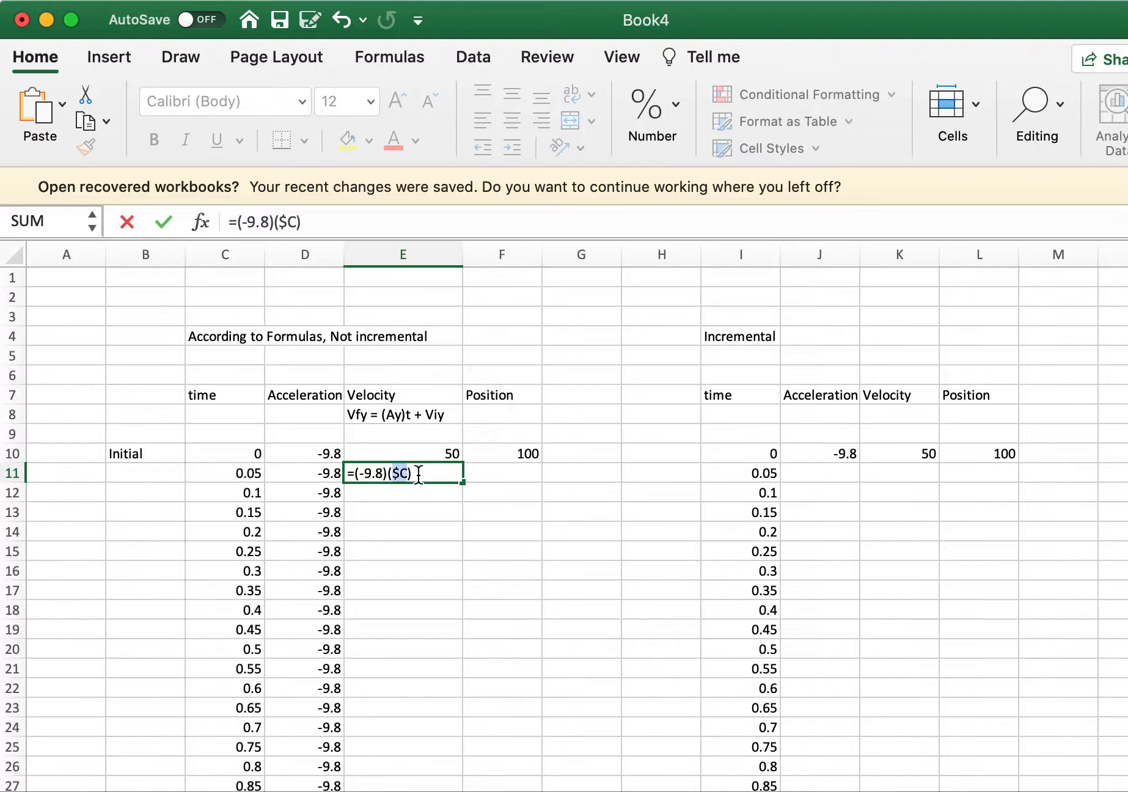
pyautogui.click(408, 474)
pyautogui.write('11')
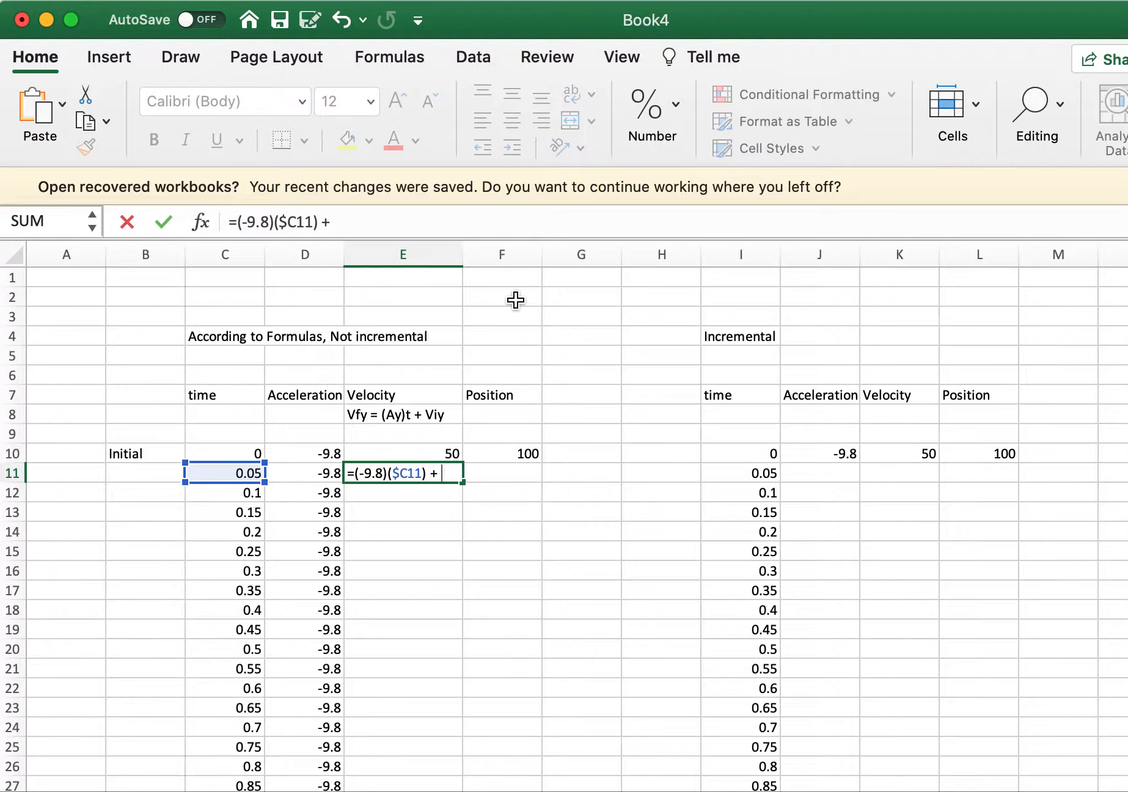
pyautogui.write('E')
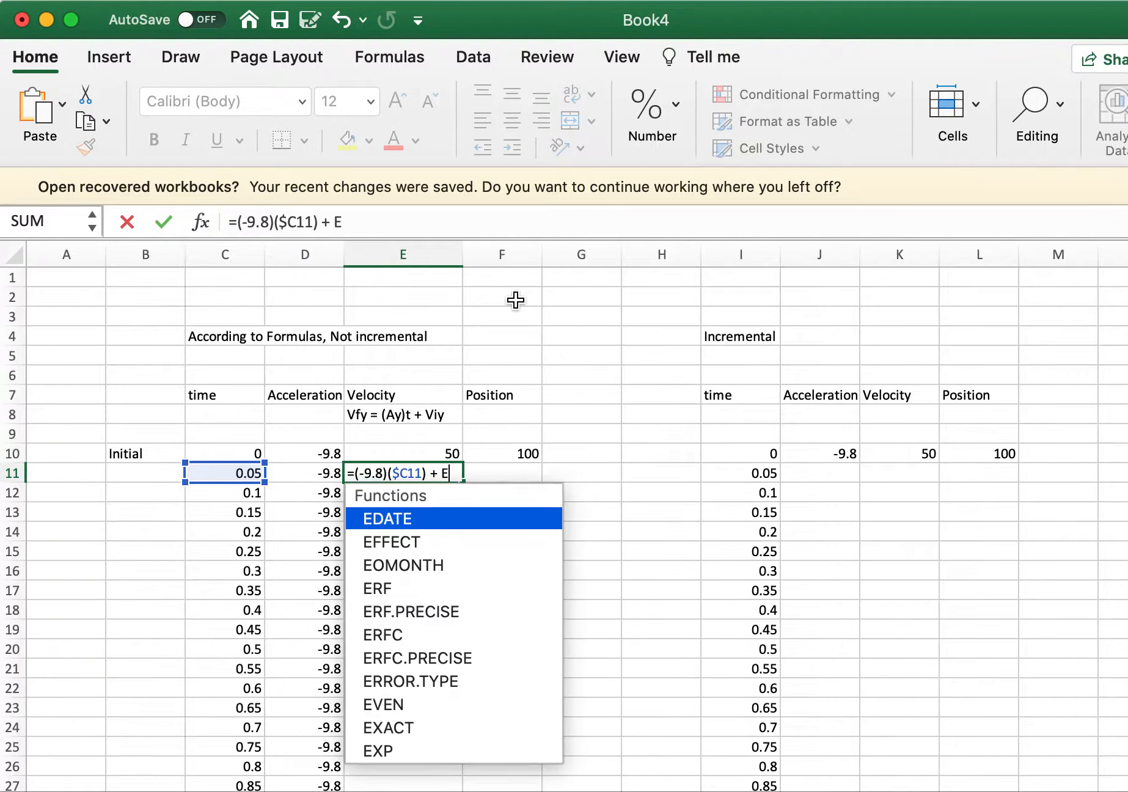
pyautogui.press('BackSpace')
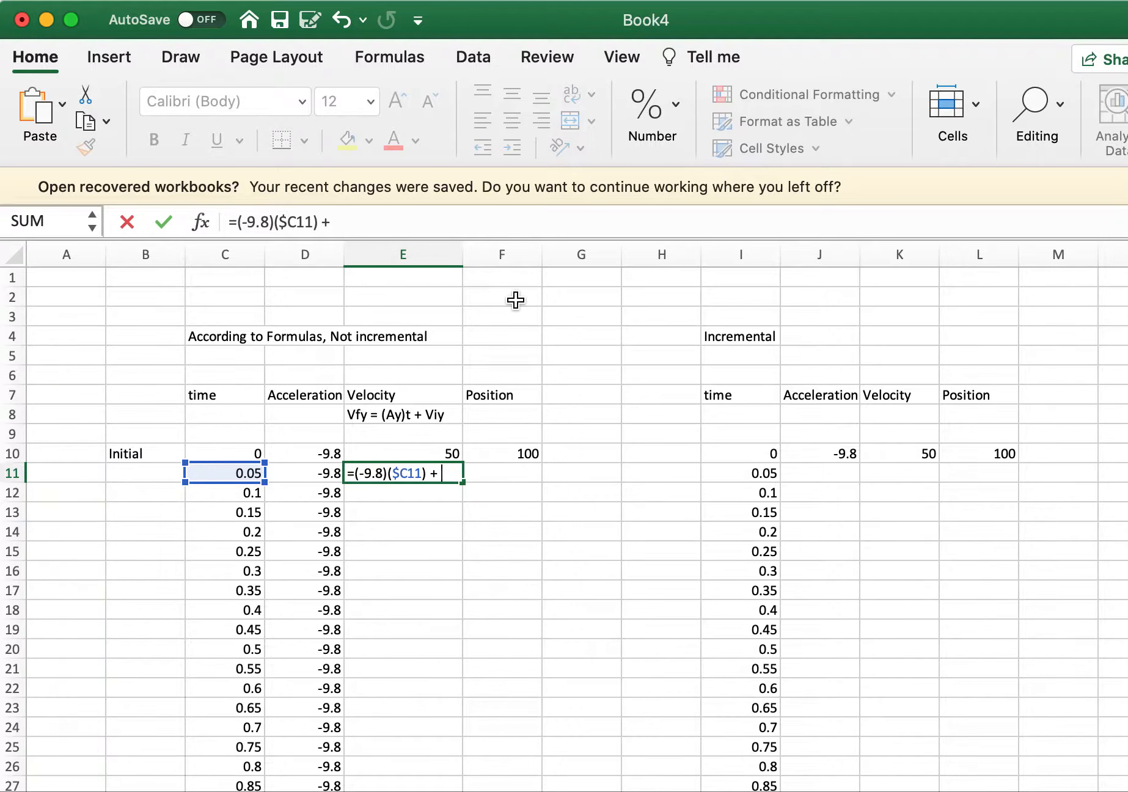
pyautogui.press('Left')
pyautogui.press('BackSpace')
pyautogui.press('Right')
pyautogui.press('Right')
pyautogui.write('E')
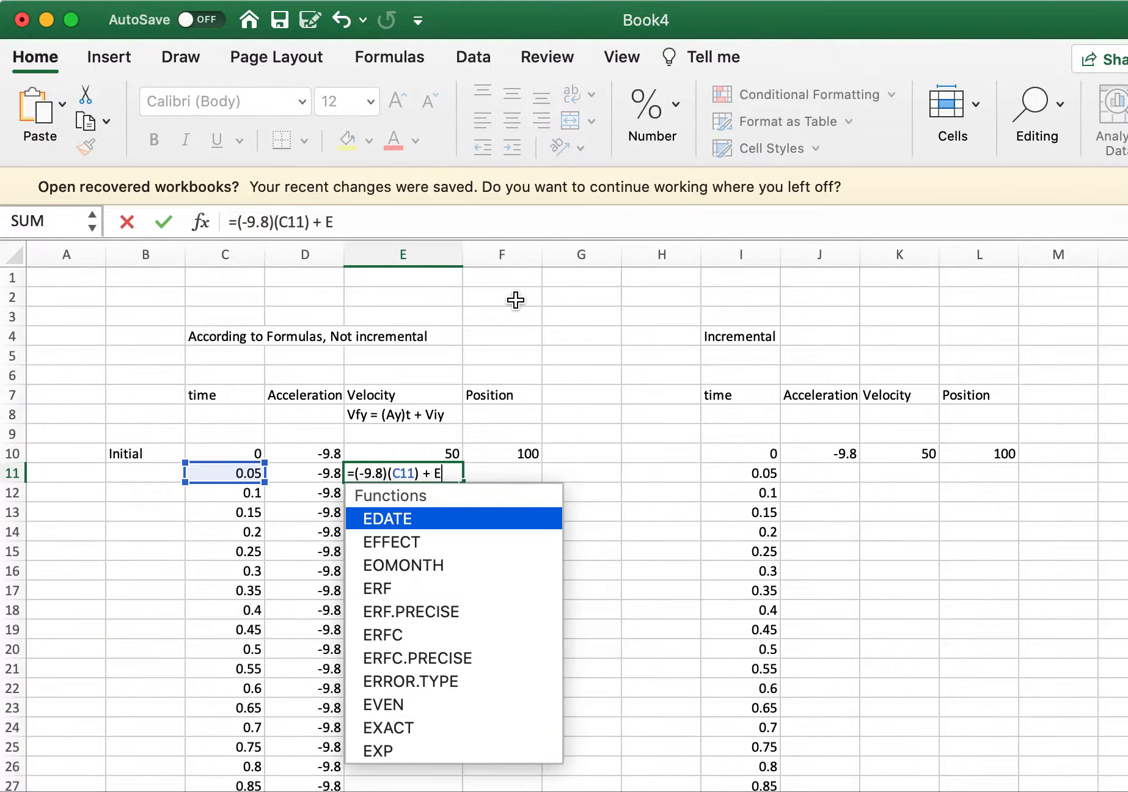
pyautogui.write('$10')
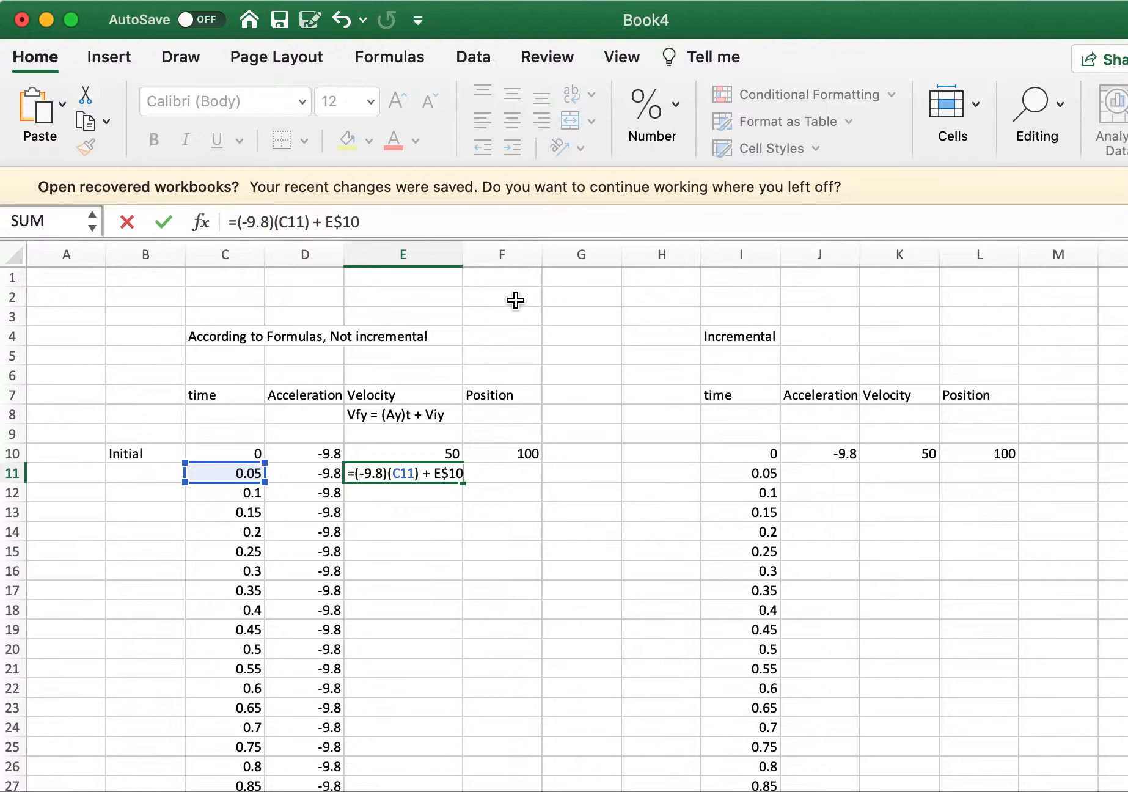
pyautogui.press('Return')
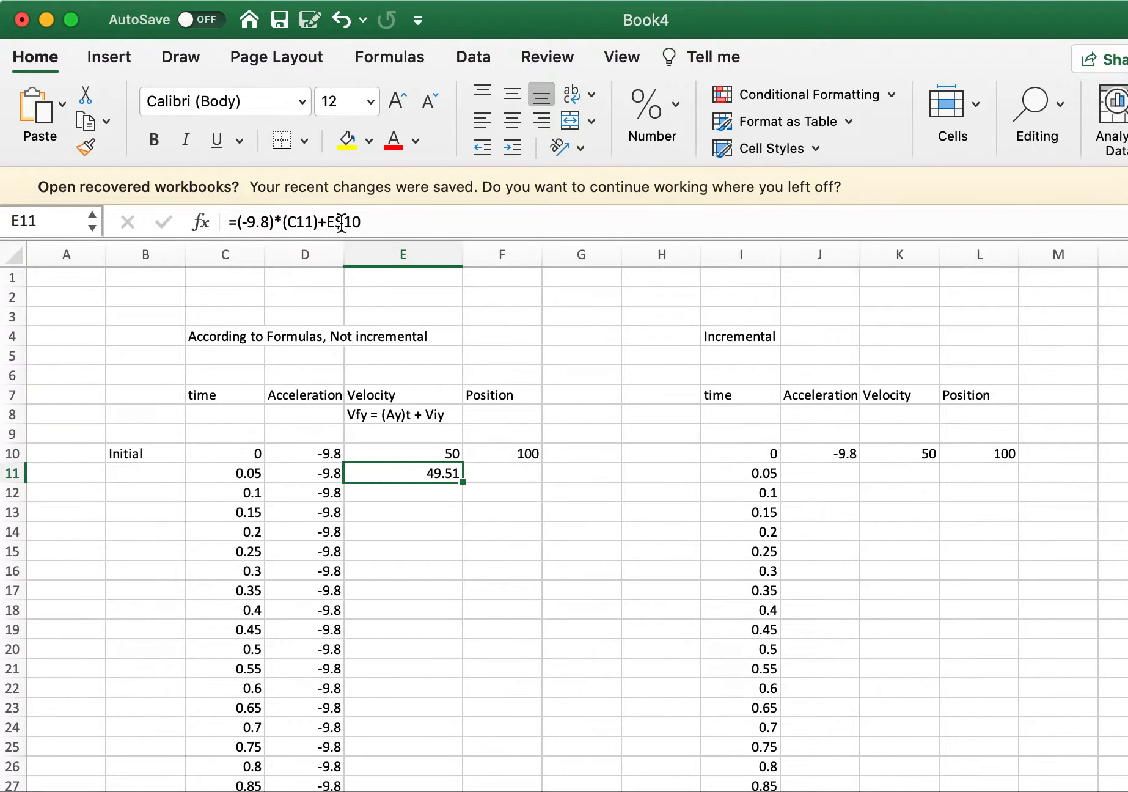
# Highlight the initial velocity cell E10 with a yellow fill.
pyautogui.click(411, 450)
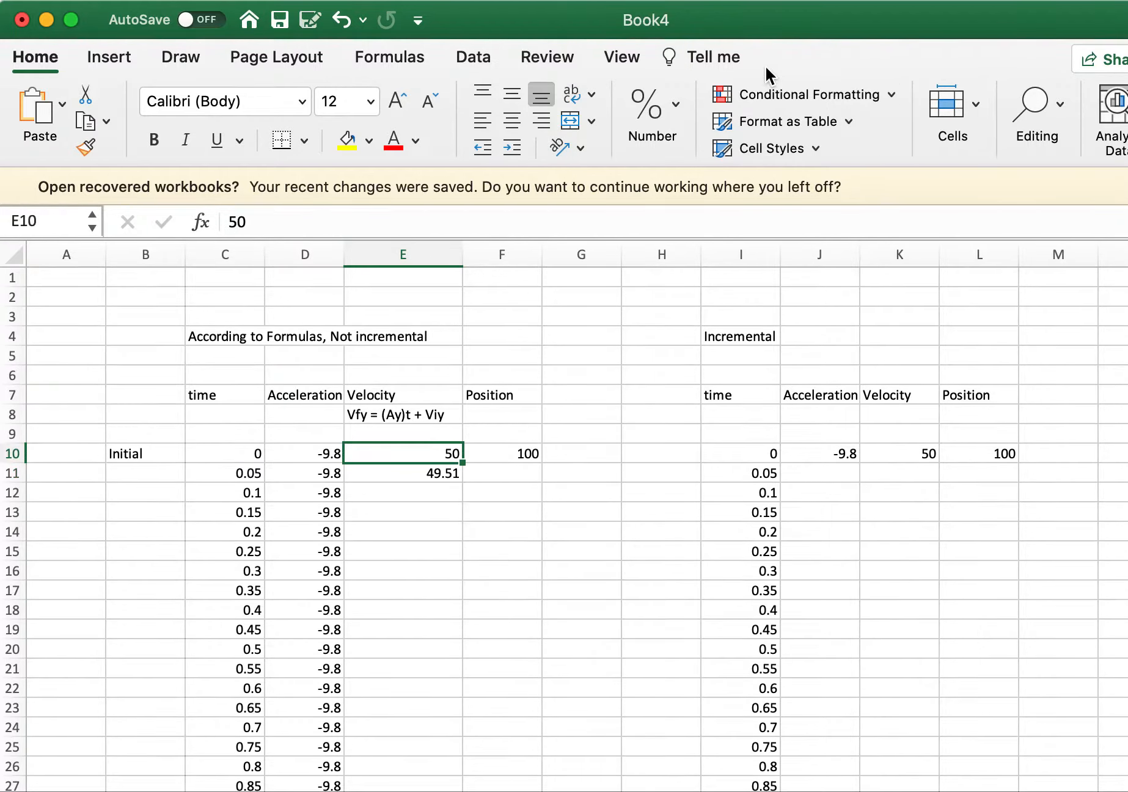
pyautogui.click(347, 140)
pyautogui.click(556, 435)
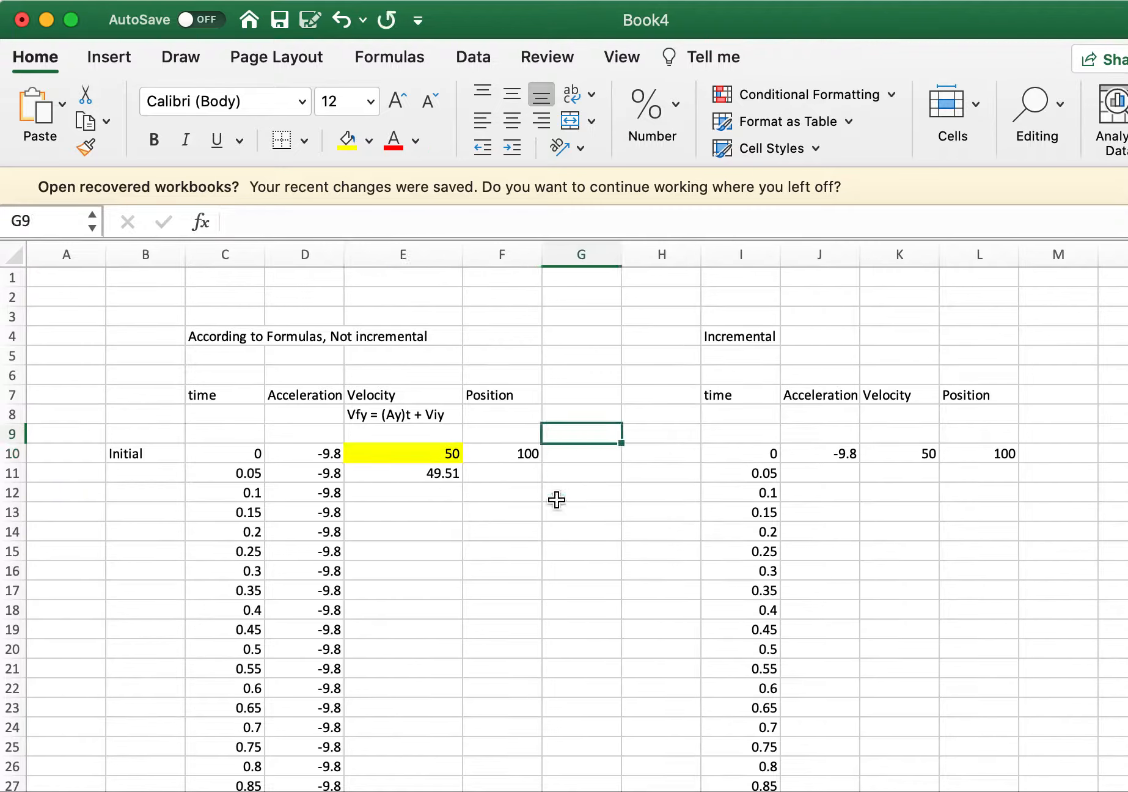
# Fill the velocity formula from E11 down column E to row 93, where the time values end.
pyautogui.click(439, 468)
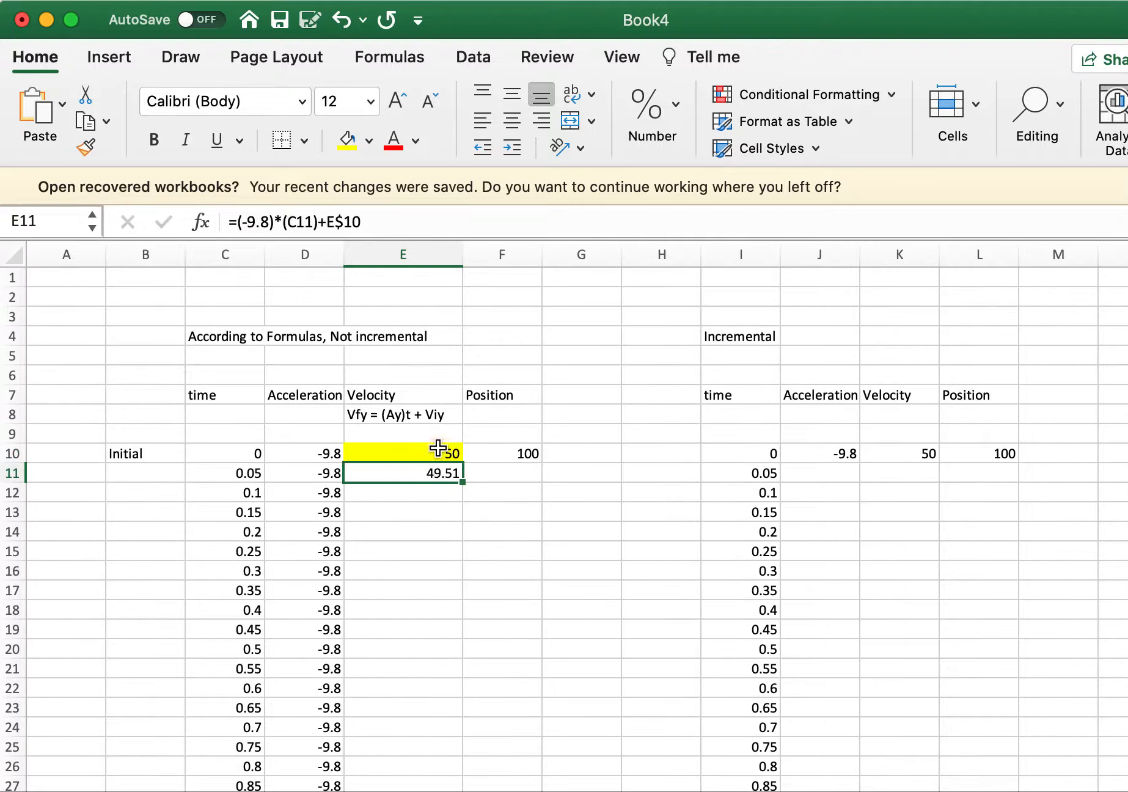
pyautogui.click(439, 448)
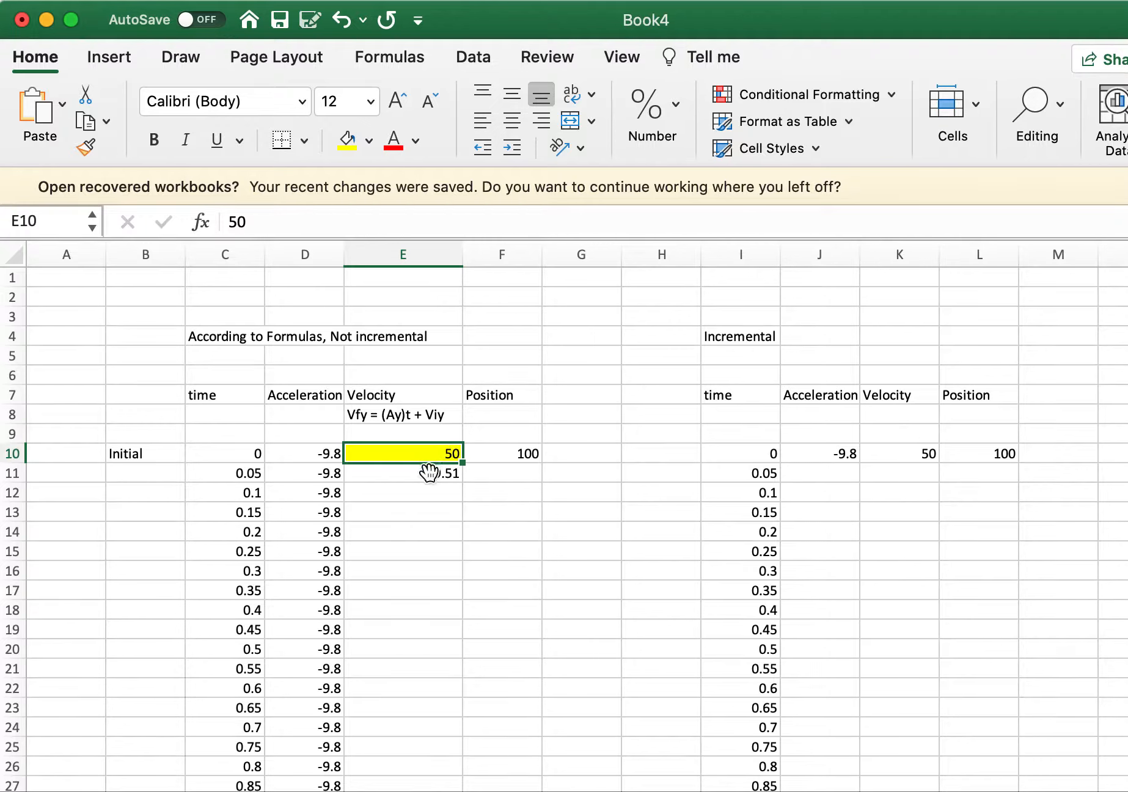
pyautogui.click(431, 473)
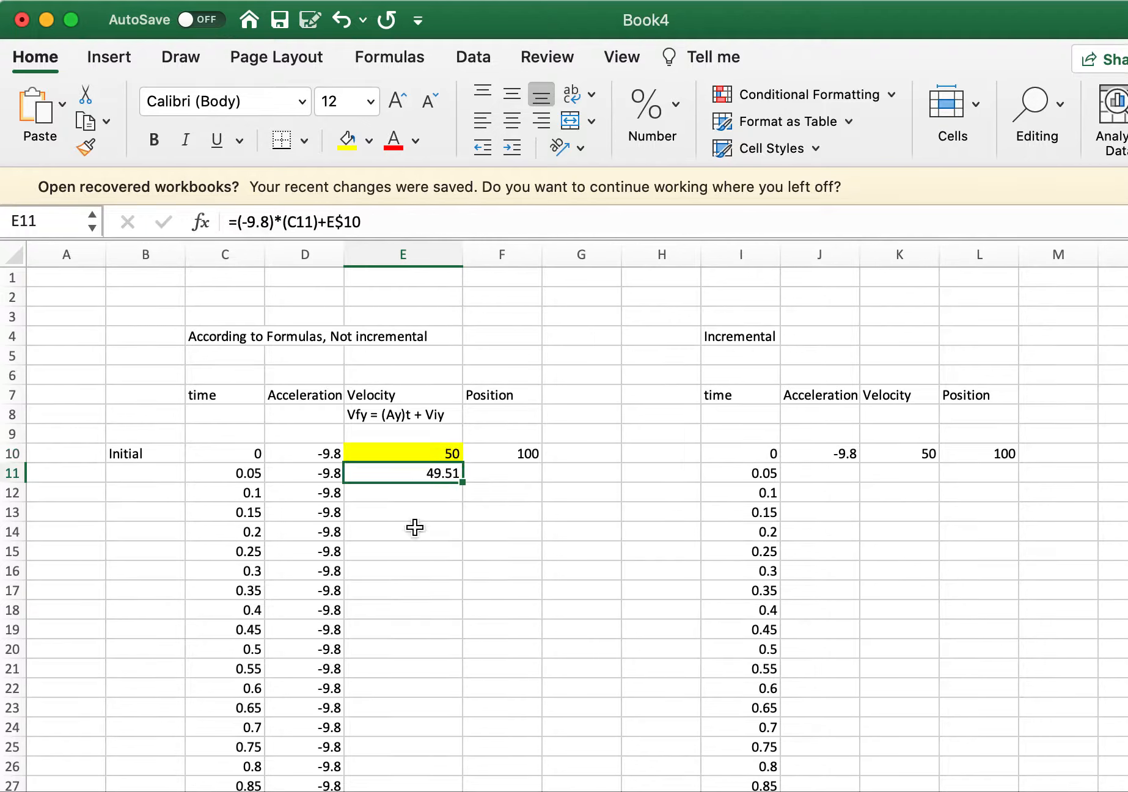
pyautogui.moveTo(458, 477); pyautogui.dragTo(466, 557)
pyautogui.scroll(-3, 500, 534)
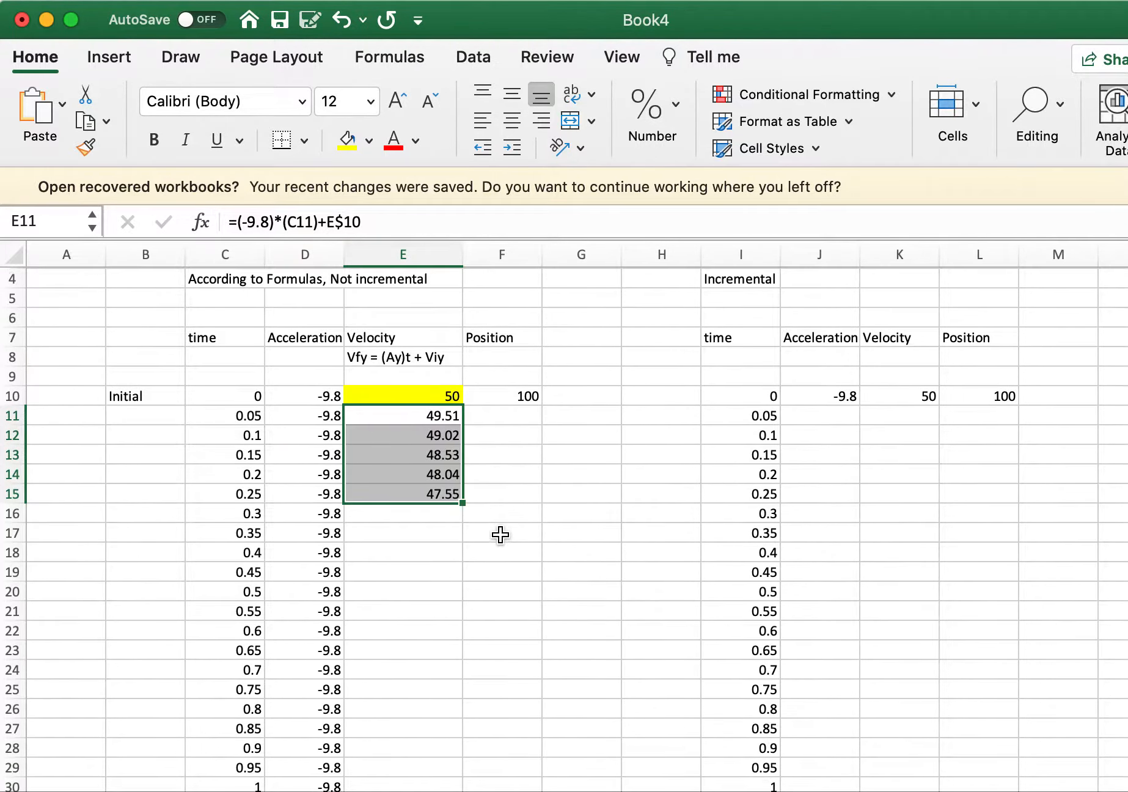
pyautogui.moveTo(463, 513); pyautogui.dragTo(470, 654)
pyautogui.scroll(-5, 508, 607)
pyautogui.moveTo(449, 439); pyautogui.dragTo(455, 771)
pyautogui.scroll(-10, 506, 683)
pyautogui.scroll(5, 435, 501)
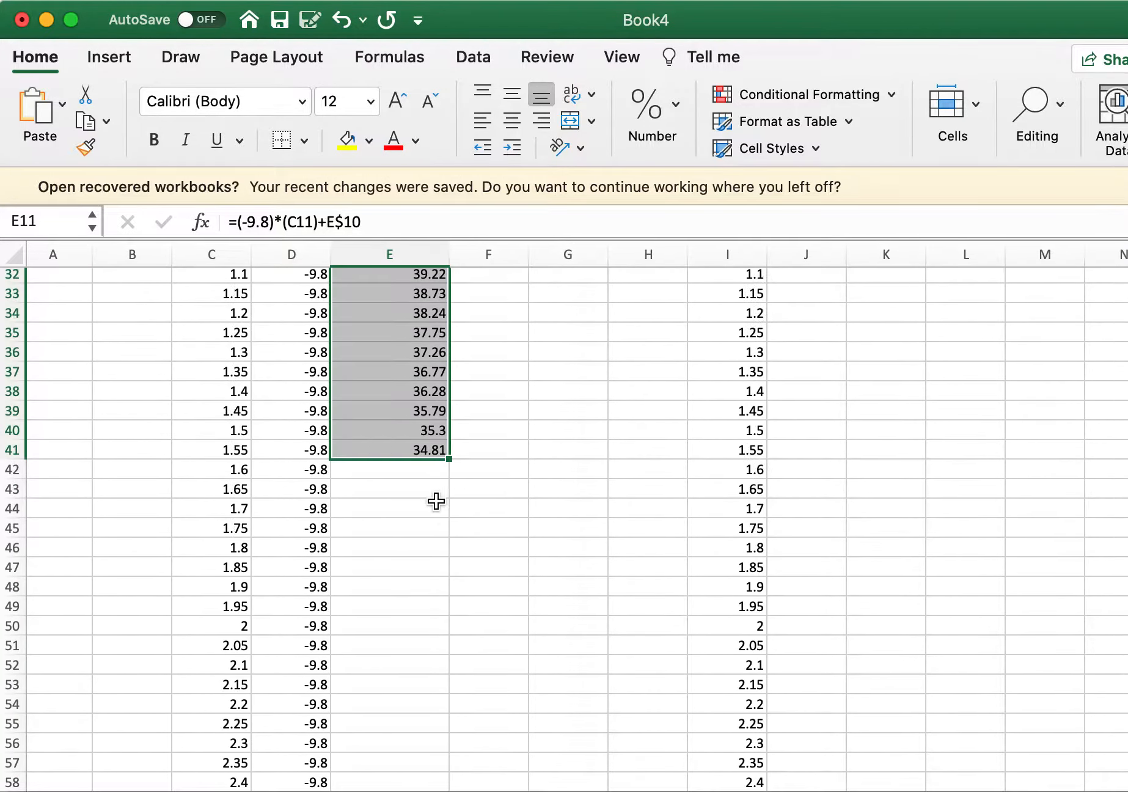
pyautogui.moveTo(449, 458); pyautogui.dragTo(449, 787)
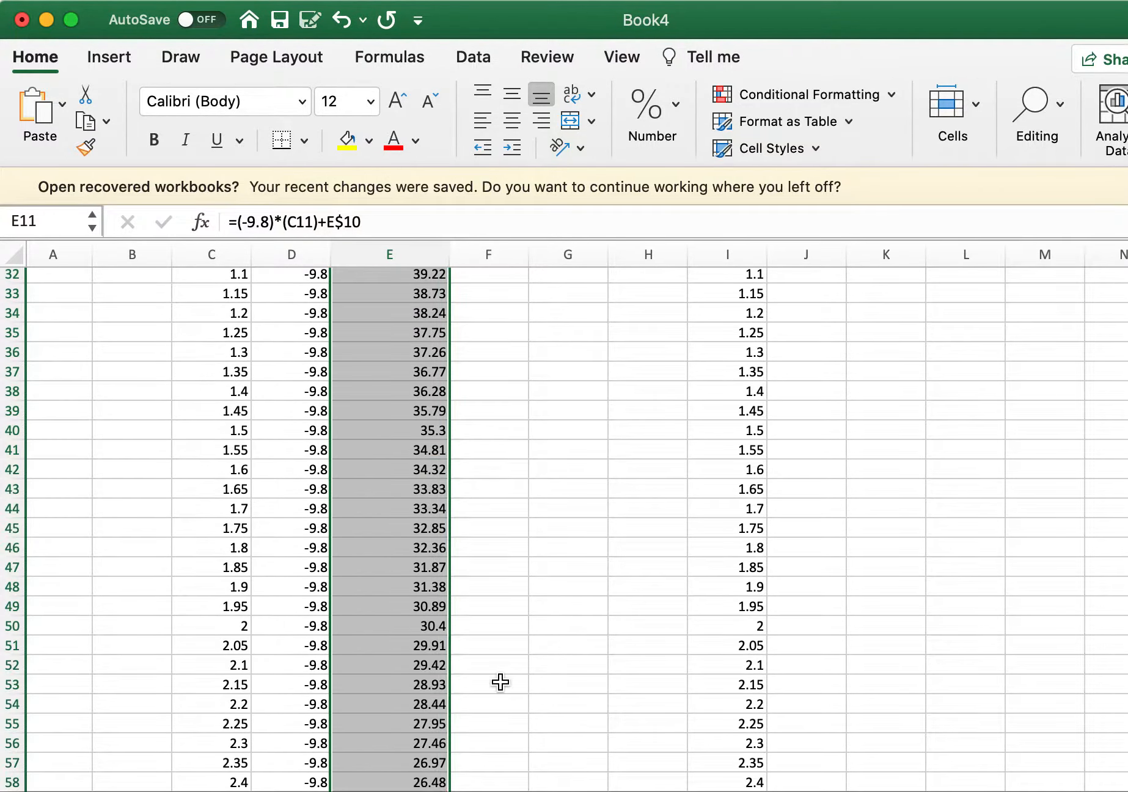
pyautogui.scroll(-9, 500, 682)
pyautogui.scroll(2, 501, 682)
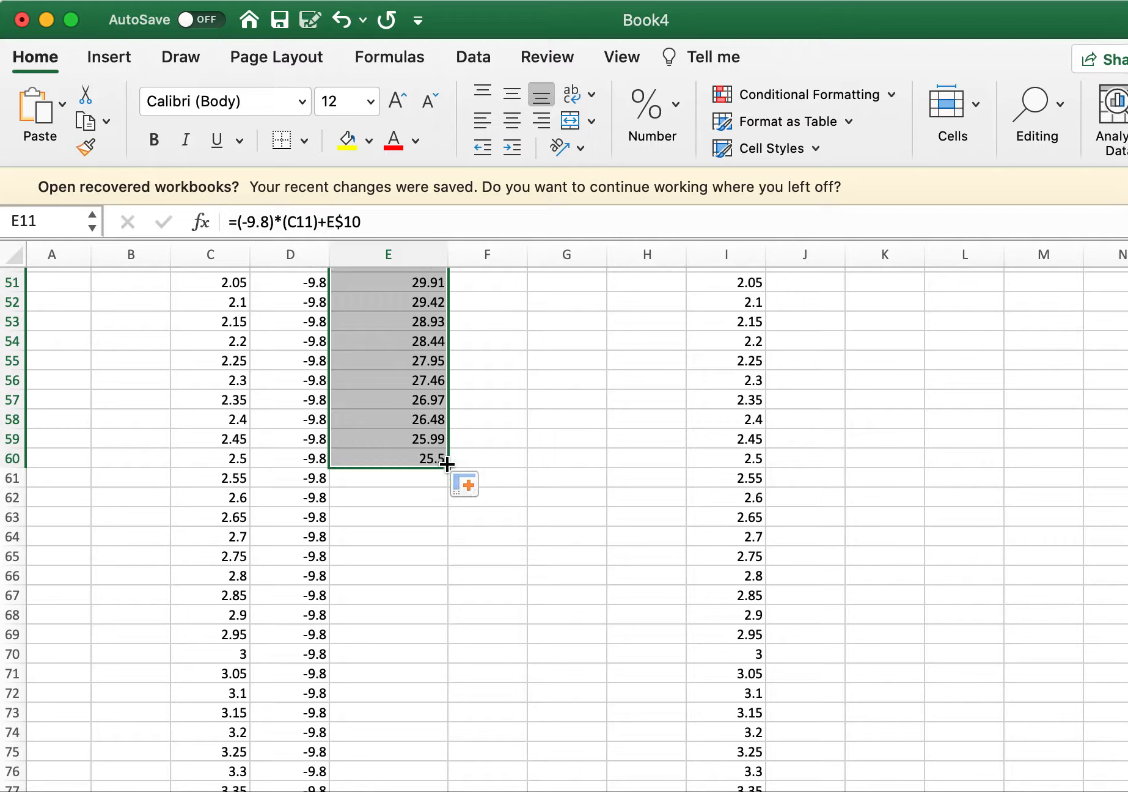
pyautogui.moveTo(447, 465); pyautogui.dragTo(448, 756)
pyautogui.scroll(-5, 524, 659)
pyautogui.moveTo(433, 491); pyautogui.dragTo(433, 785)
pyautogui.scroll(-5, 428, 573)
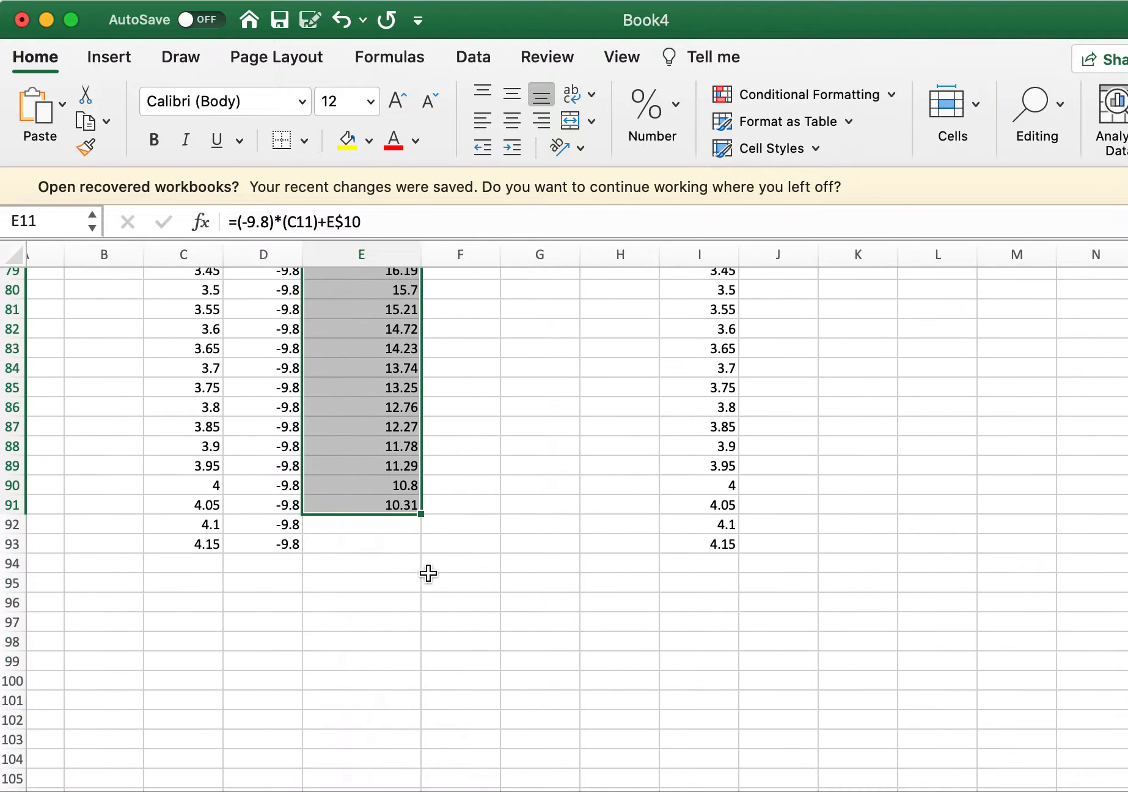
pyautogui.moveTo(422, 515); pyautogui.dragTo(420, 552)
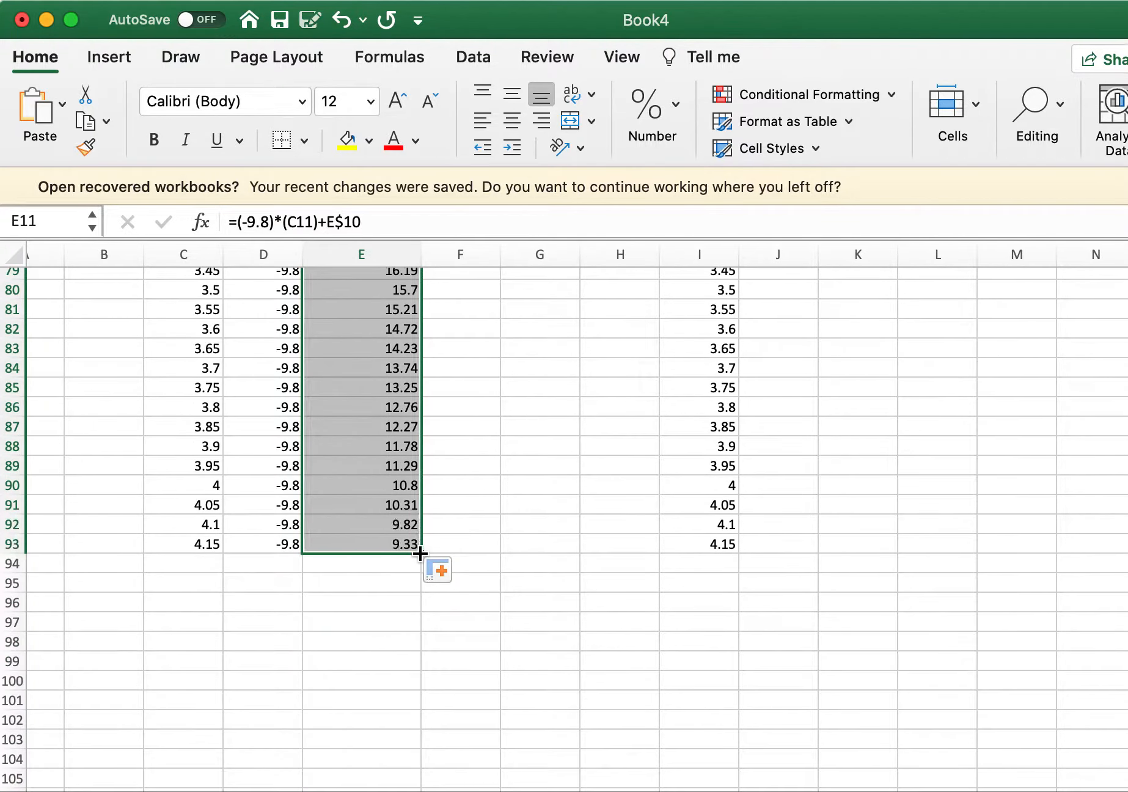
pyautogui.click(479, 434)
# Extend the time, acceleration and velocity series in C84:E93 downward beyond row 103.
pyautogui.click(180, 369)
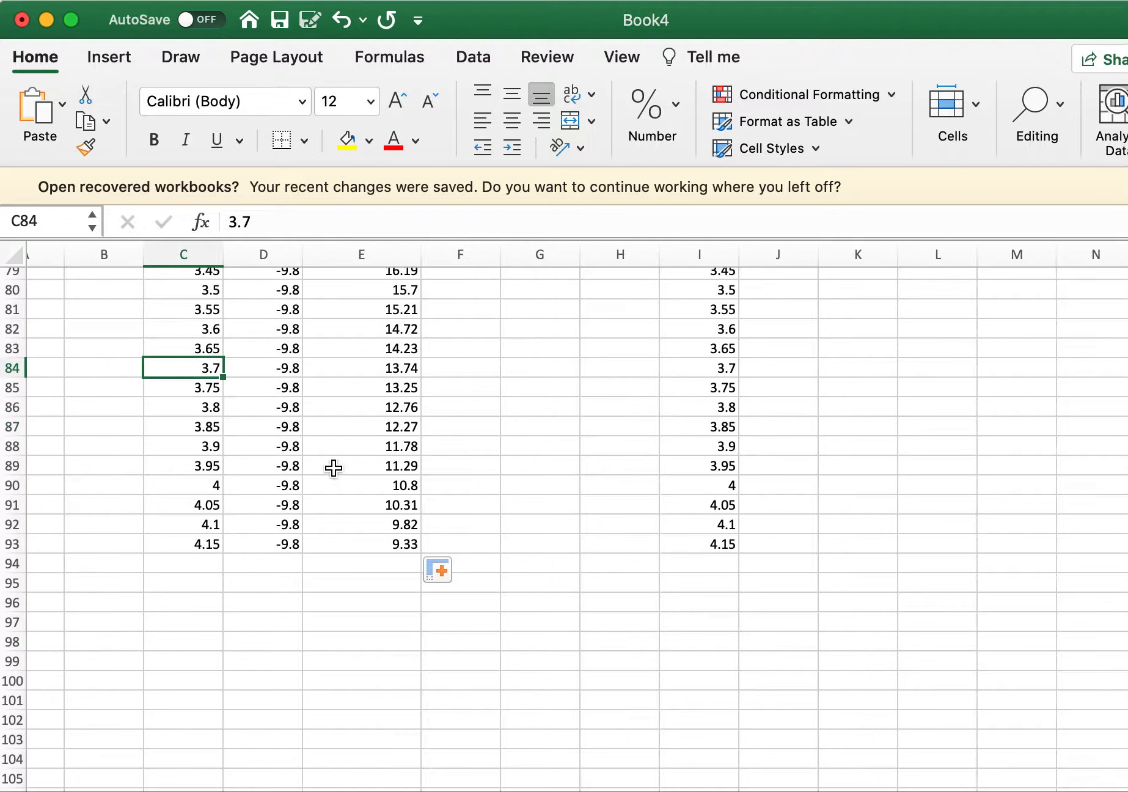
pyautogui.keyDown('shift'); pyautogui.click(367, 542); pyautogui.keyUp('shift')
pyautogui.moveTo(422, 554); pyautogui.dragTo(435, 666)
pyautogui.scroll(5, 438, 698)
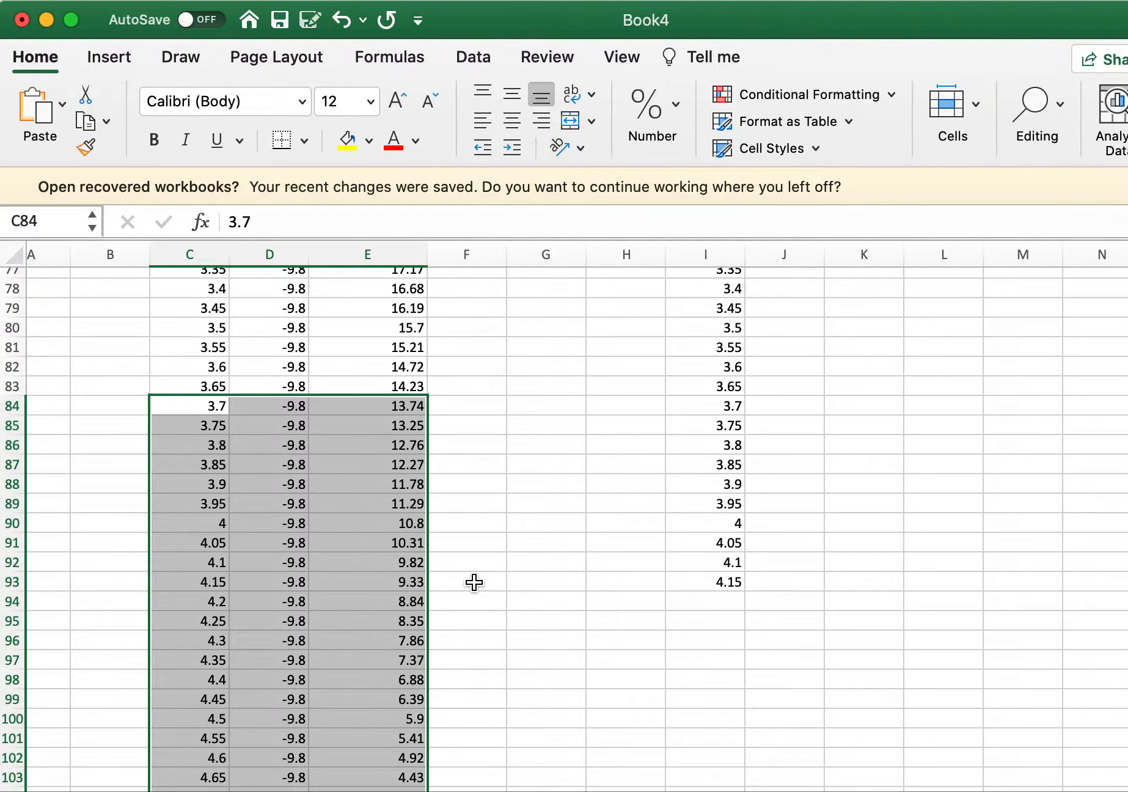
# Review the extended velocity values down to row 112 and check the time at which the velocity gets close to zero.
pyautogui.scroll(7, 474, 583)
pyautogui.scroll(15, 474, 583)
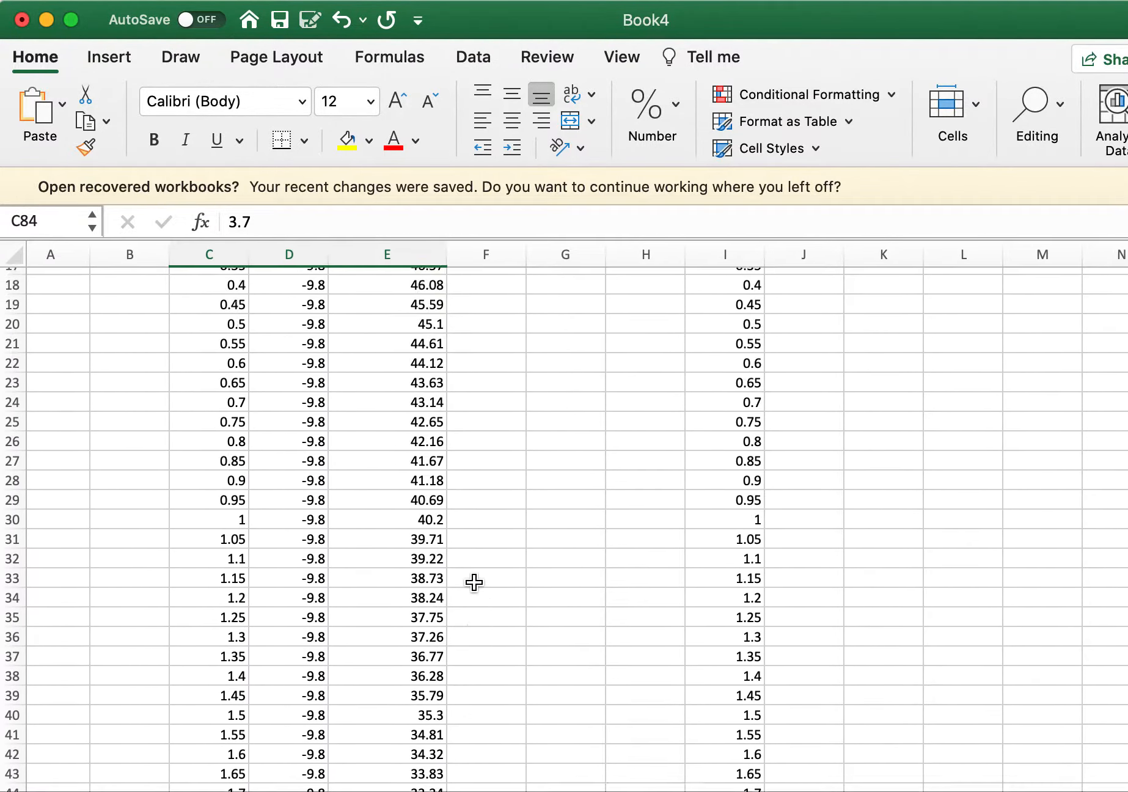
pyautogui.click(474, 582)
pyautogui.scroll(-20, 474, 583)
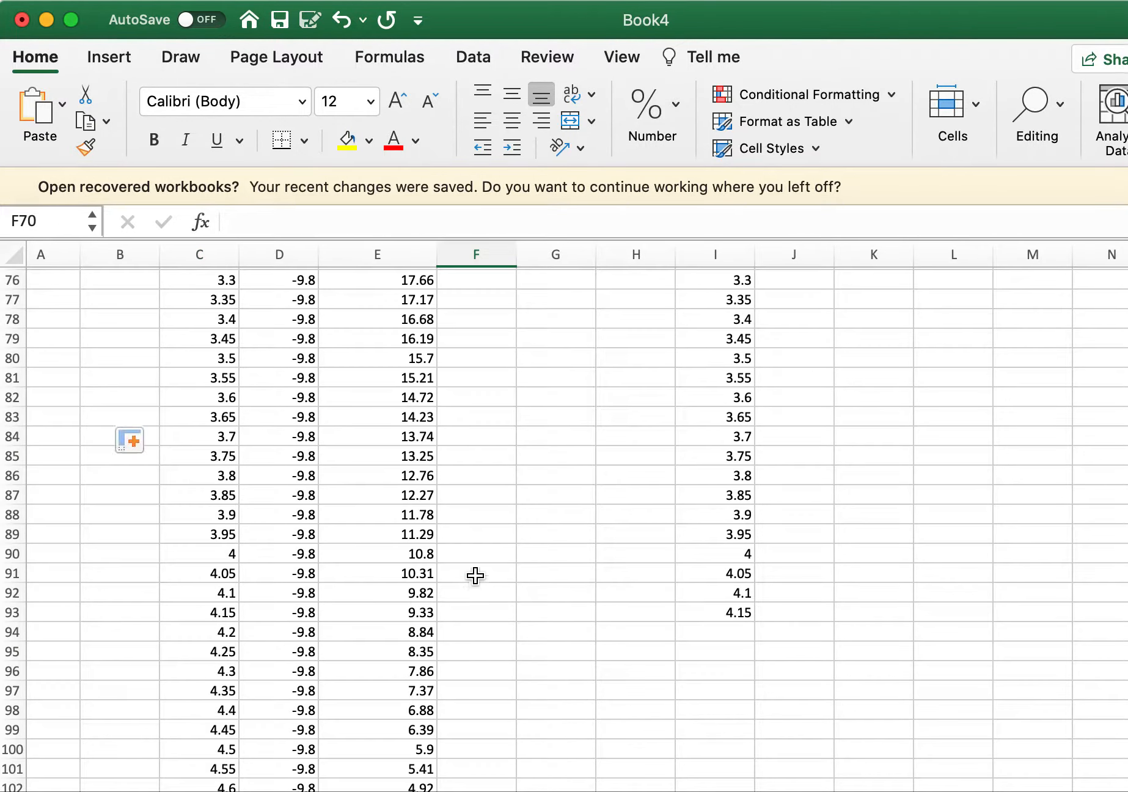
pyautogui.click(474, 576)
pyautogui.scroll(-2, 474, 576)
pyautogui.scroll(-3, 476, 623)
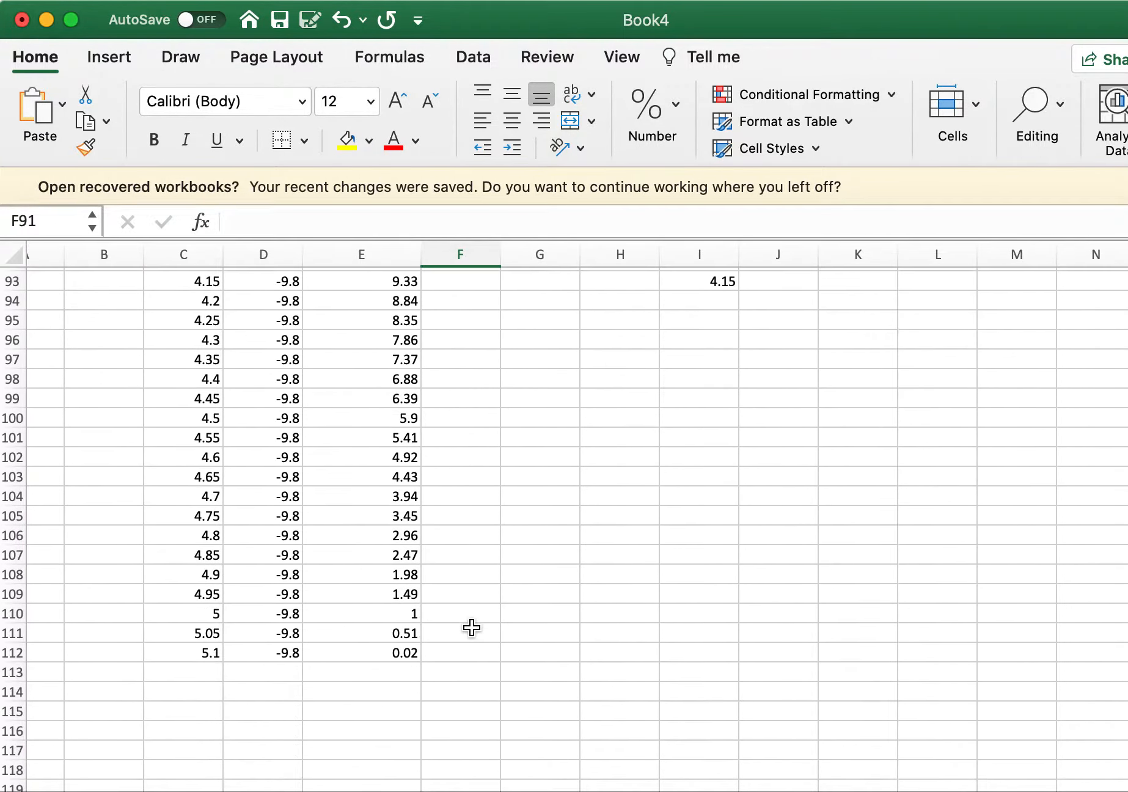
pyautogui.click(342, 652)
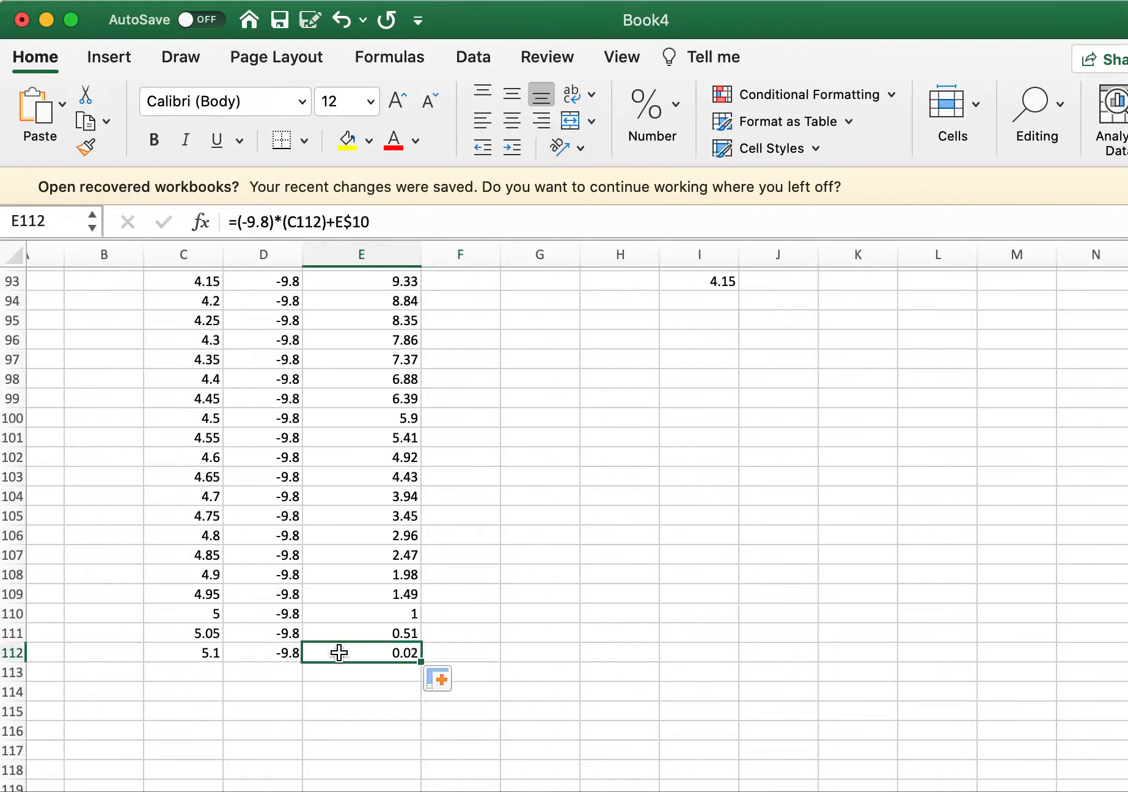
pyautogui.click(211, 652)
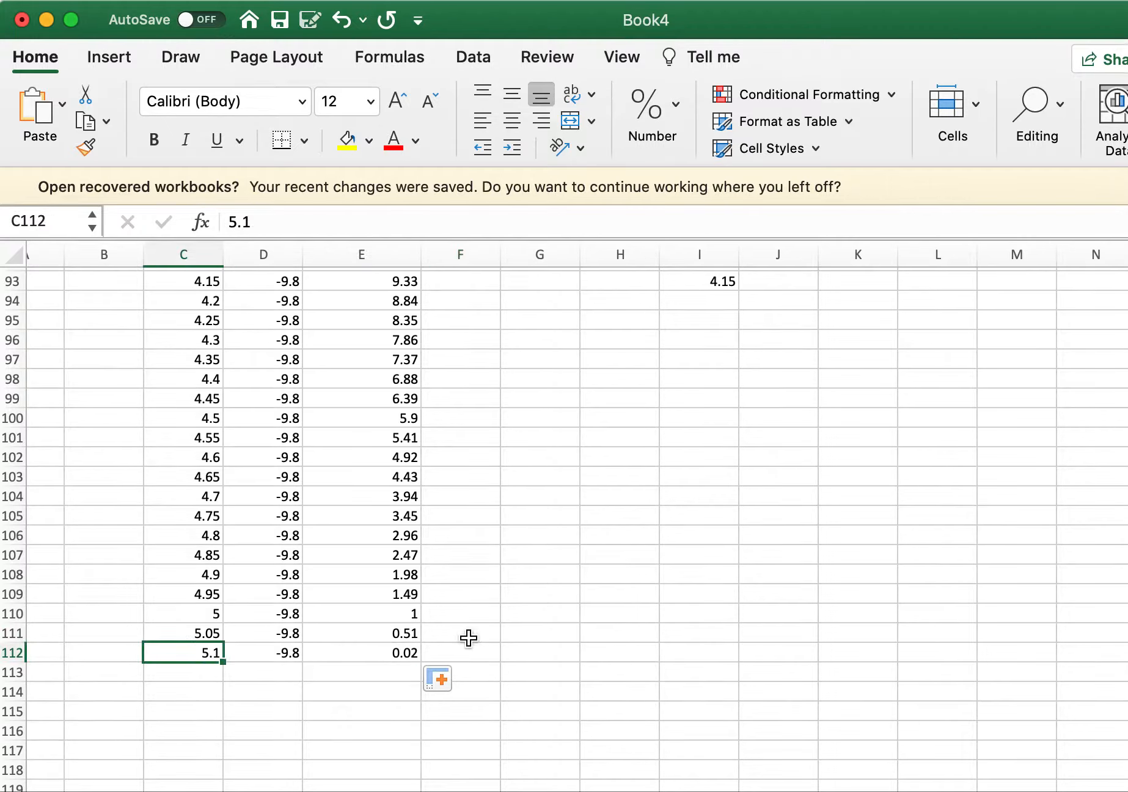
pyautogui.scroll(20, 469, 637)
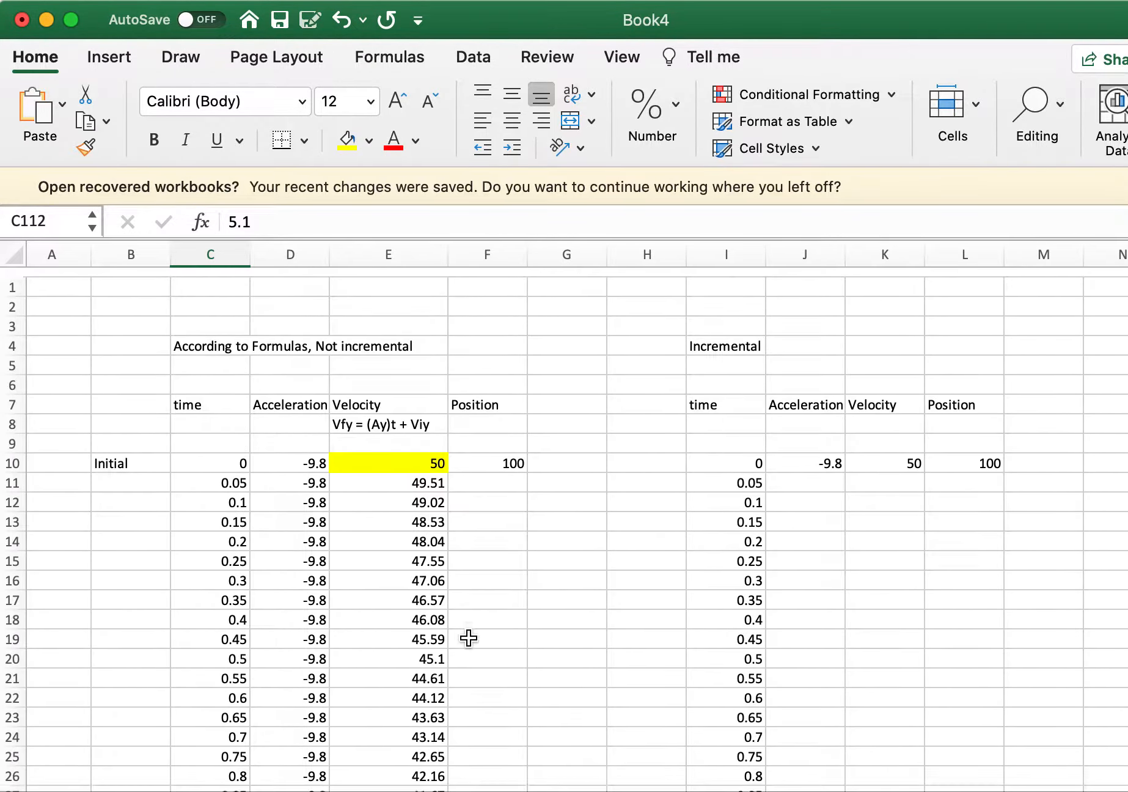
pyautogui.scroll(-20, 229, 541)
pyautogui.scroll(-8, 226, 540)
pyautogui.scroll(2, 224, 540)
# Extend the time, acceleration and velocity series in C101:E112 downward well beyond row 165.
pyautogui.click(231, 295)
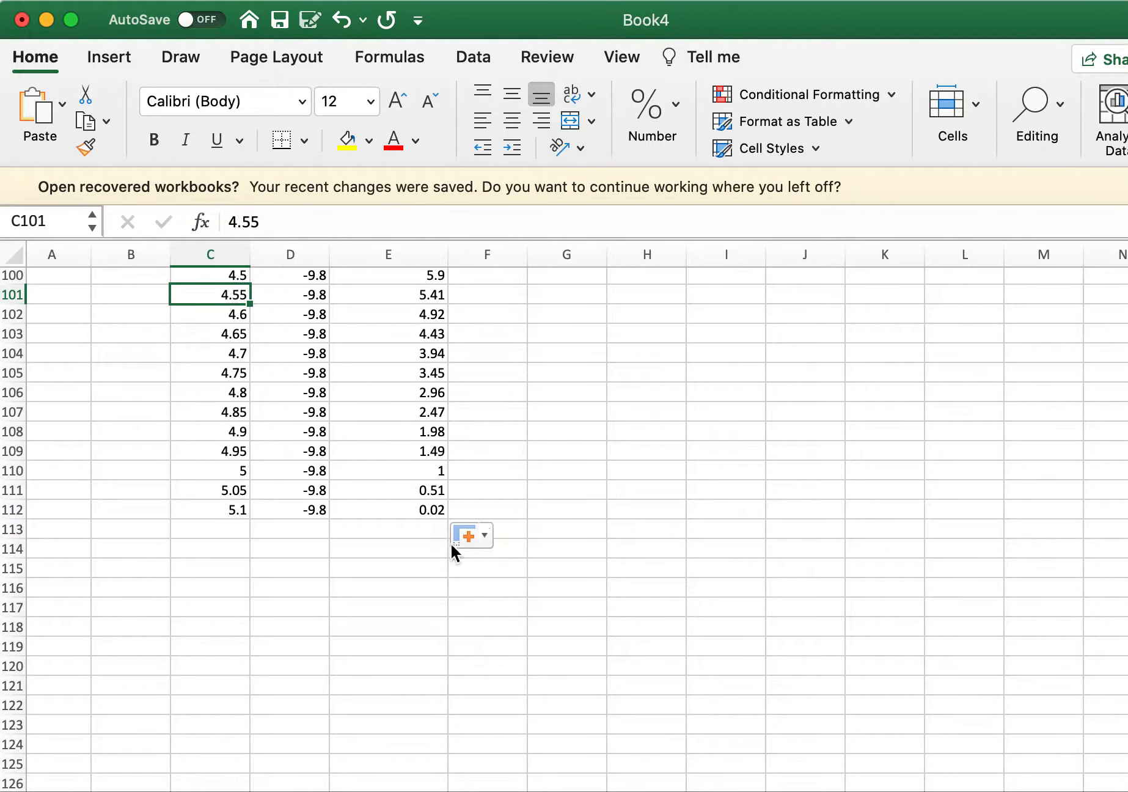
pyautogui.keyDown('shift'); pyautogui.click(434, 511); pyautogui.keyUp('shift')
pyautogui.moveTo(448, 518); pyautogui.dragTo(448, 716)
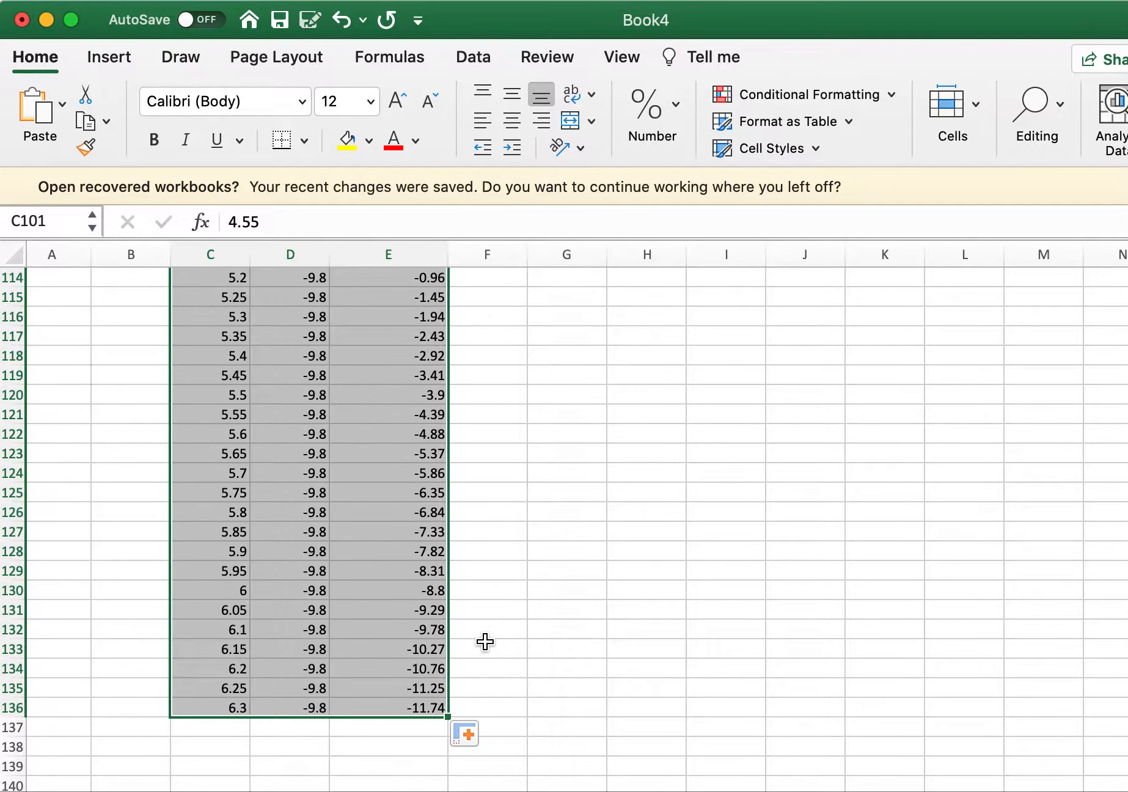
pyautogui.scroll(-3, 483, 642)
pyautogui.moveTo(444, 535); pyautogui.dragTo(441, 776)
pyautogui.scroll(-5, 500, 632)
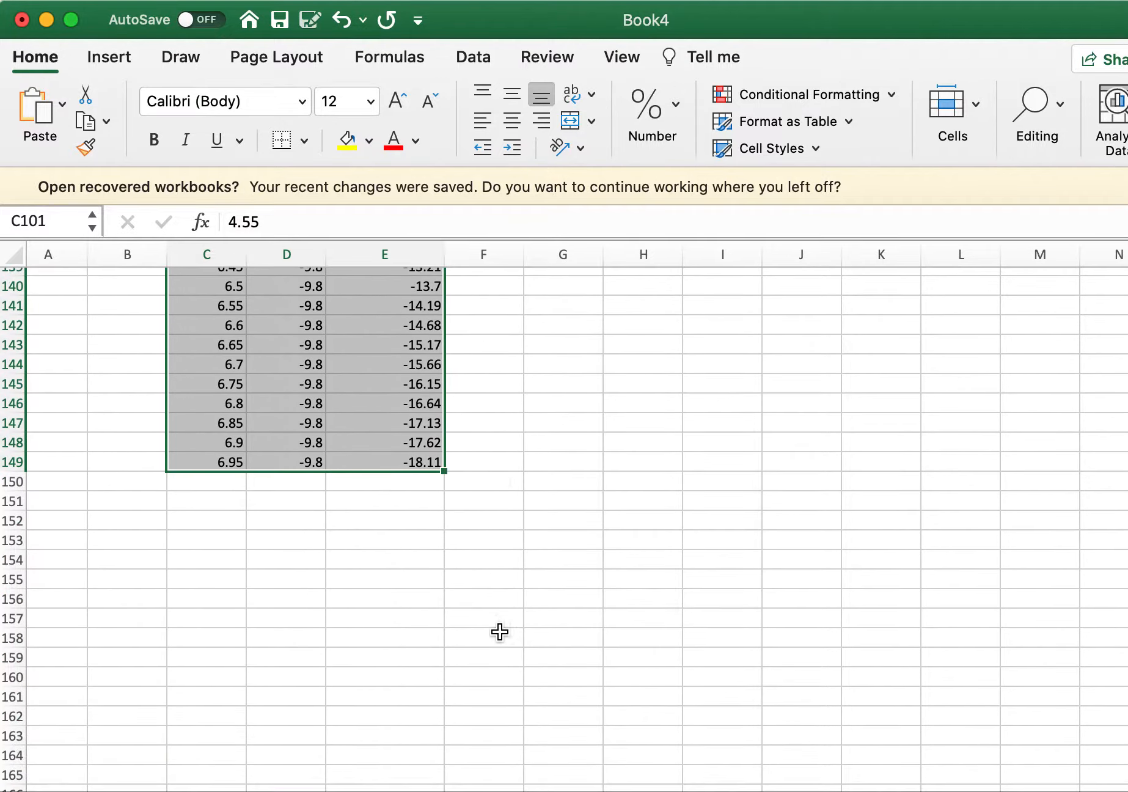
pyautogui.moveTo(444, 470); pyautogui.dragTo(441, 786)
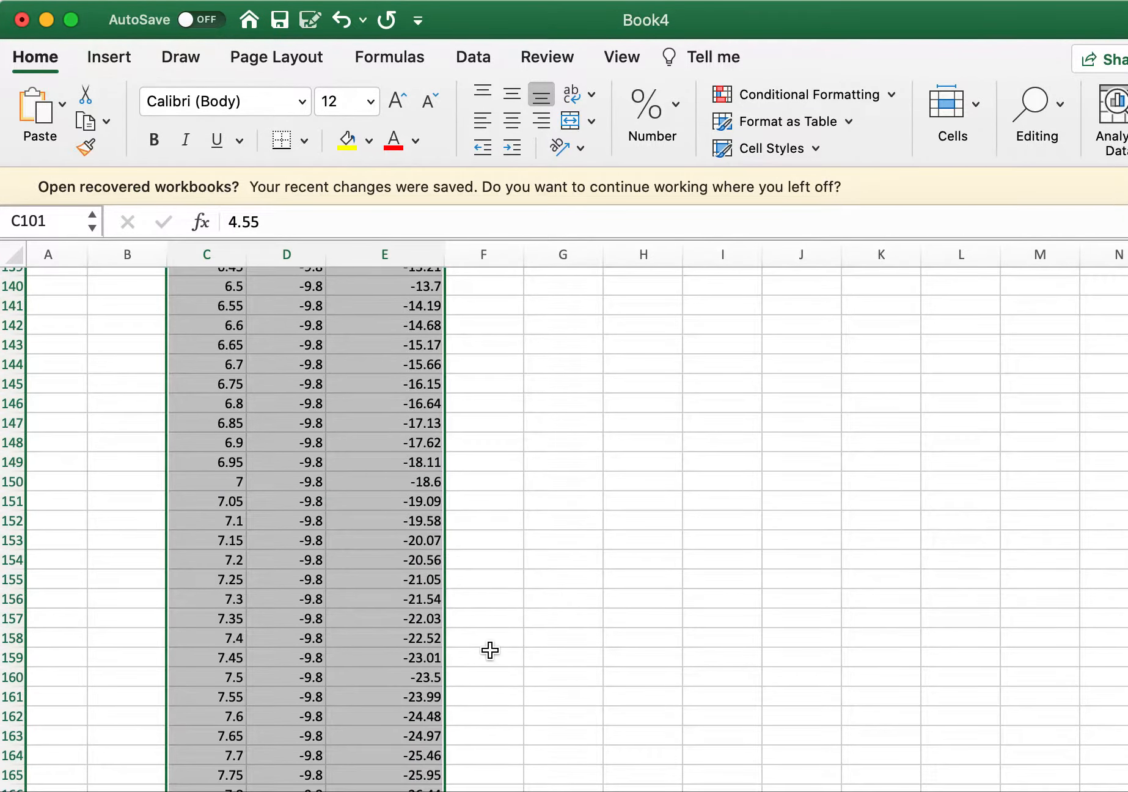
pyautogui.scroll(-6, 498, 561)
pyautogui.moveTo(448, 416); pyautogui.dragTo(442, 767)
pyautogui.scroll(-4, 487, 635)
pyautogui.moveTo(444, 552); pyautogui.dragTo(442, 776)
# Enter the equation label Yf = (1/2)(Ay)t^2 + (Viy)t + Yi in F8 under Position and widen column F to fit it.
pyautogui.scroll(20, 569, 627)
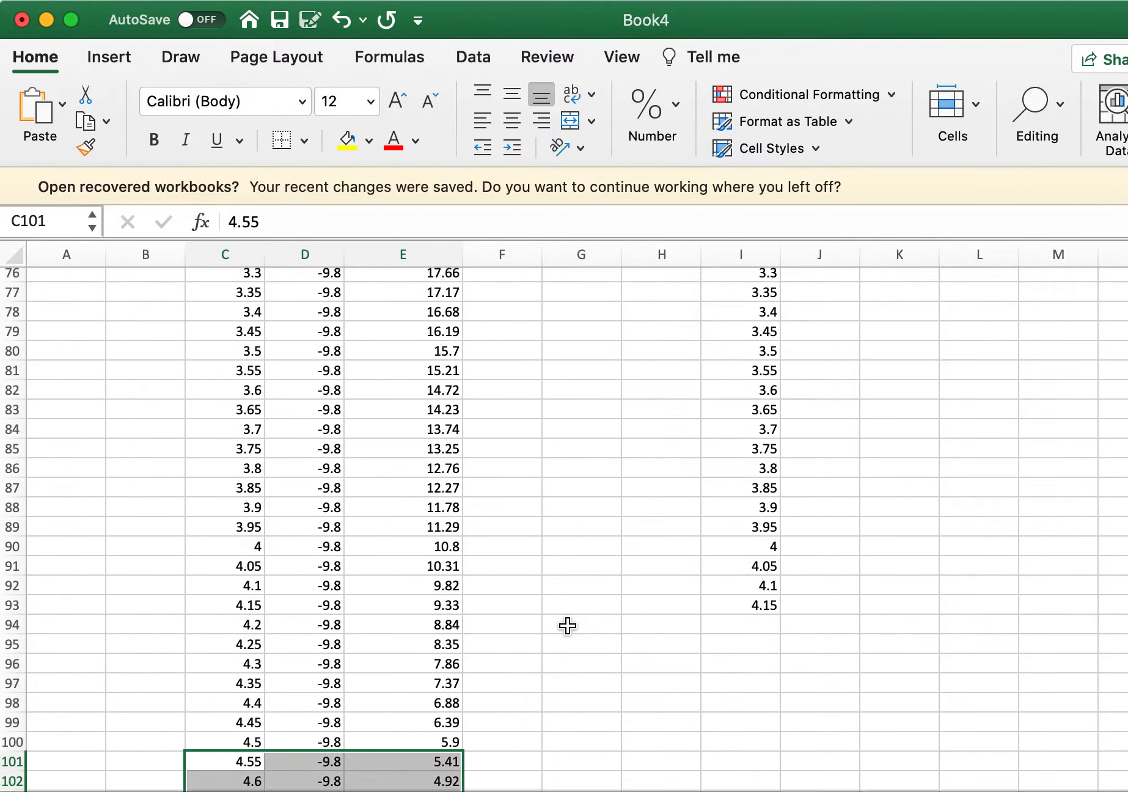
pyautogui.scroll(20, 567, 626)
pyautogui.click(524, 463)
pyautogui.click(527, 444)
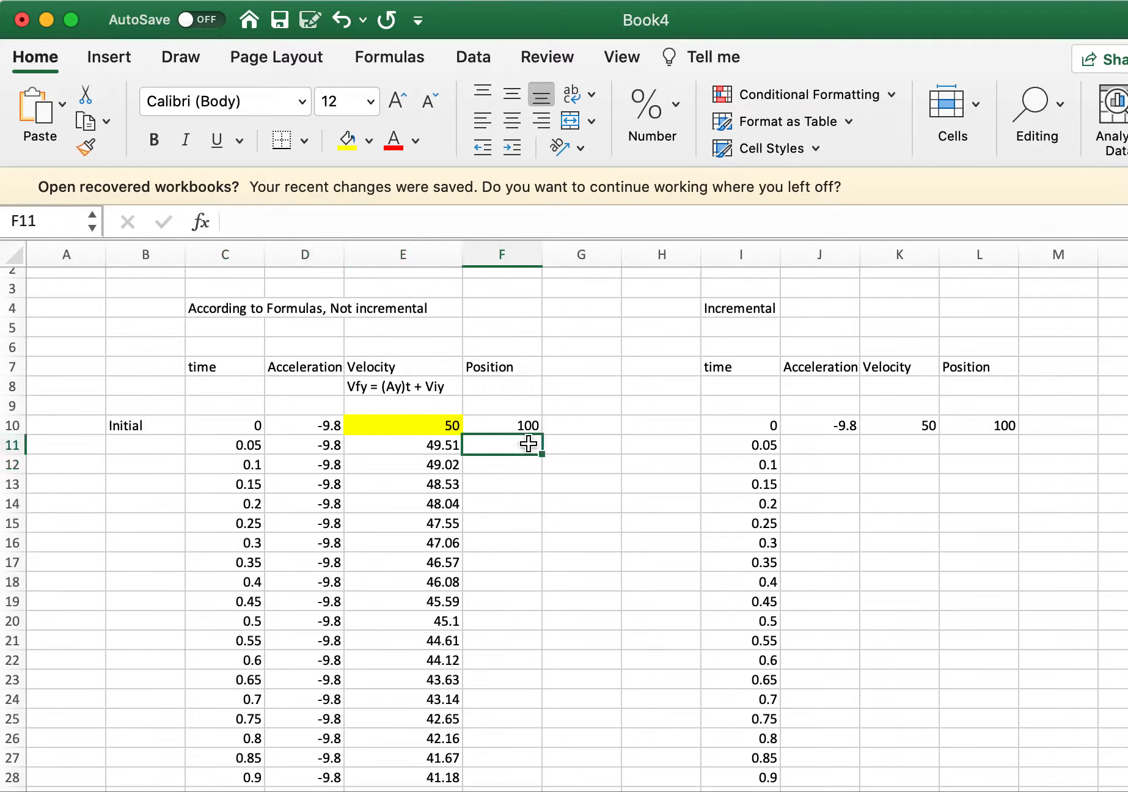
pyautogui.click(505, 393)
pyautogui.write('Yf')
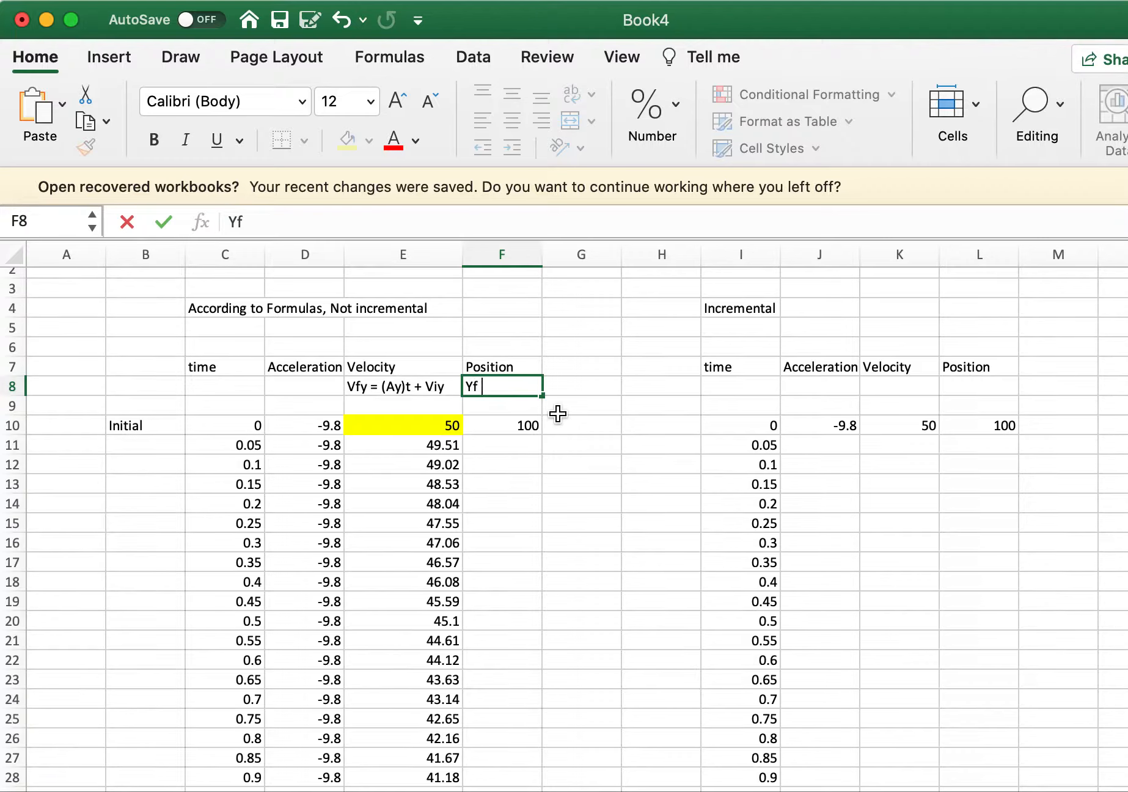
pyautogui.write(' = (1/2)(Ay)t')
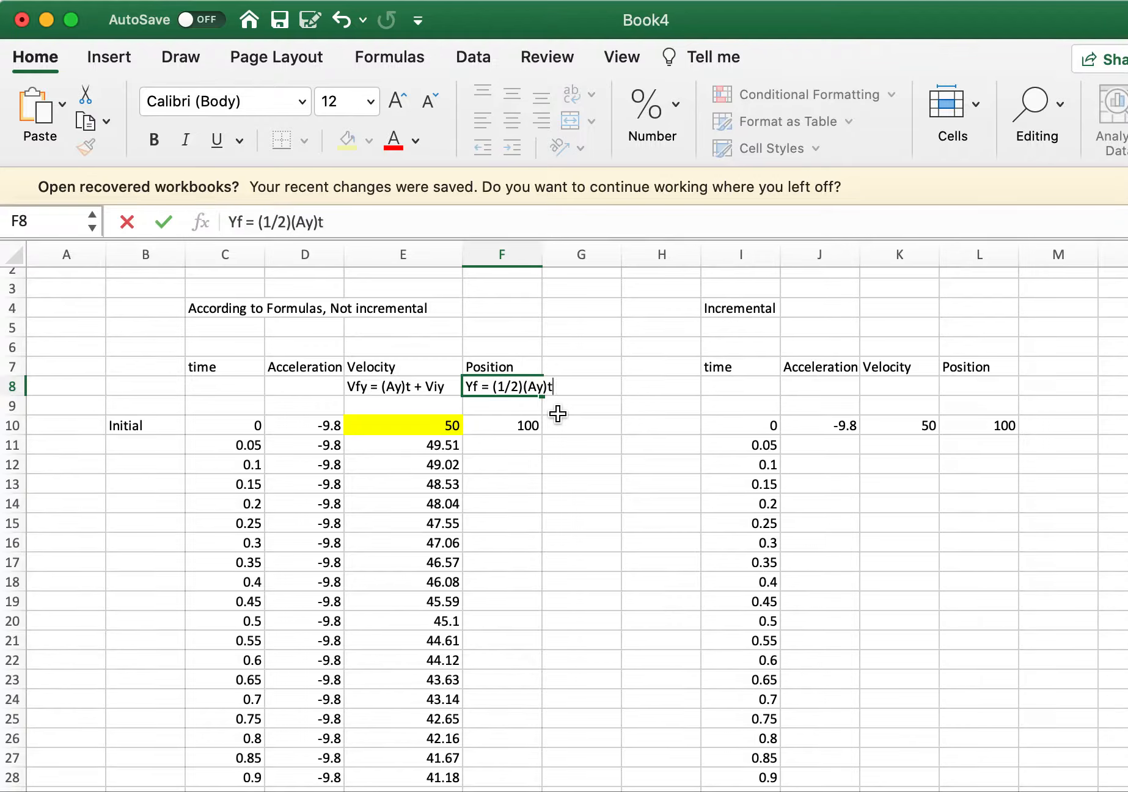
pyautogui.write('^2 + (Viy)t + Yi')
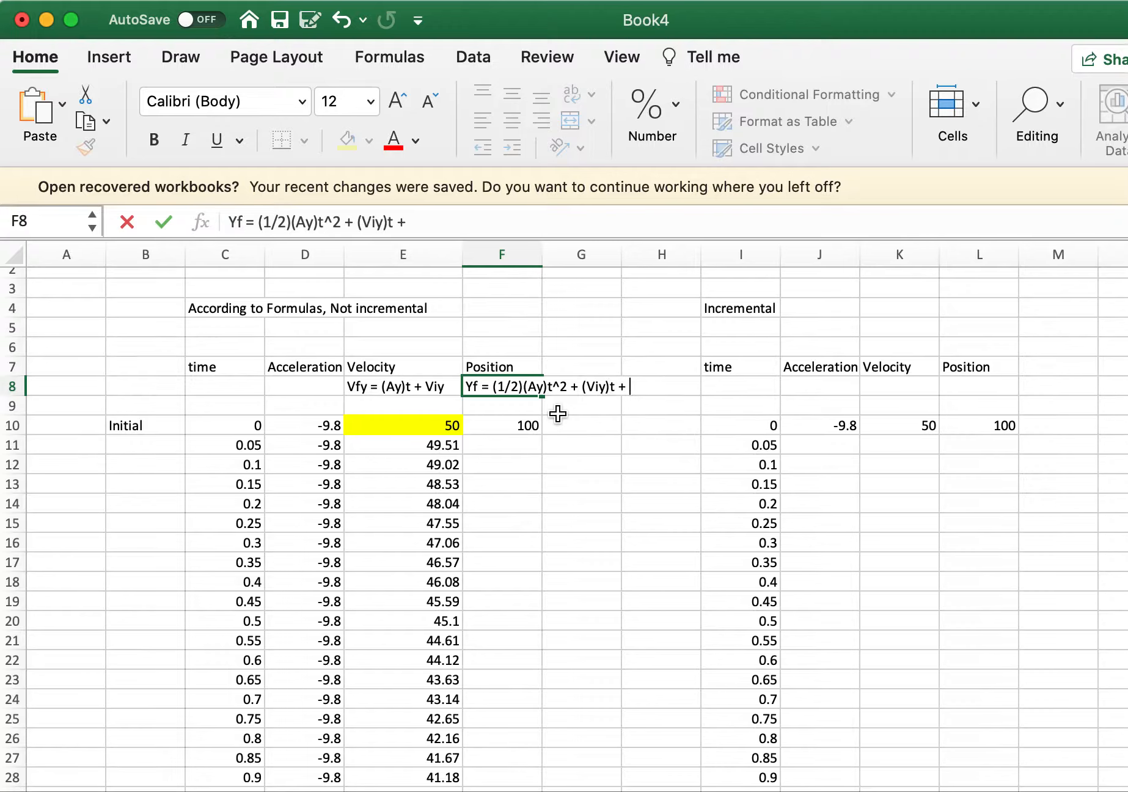
pyautogui.click(604, 362)
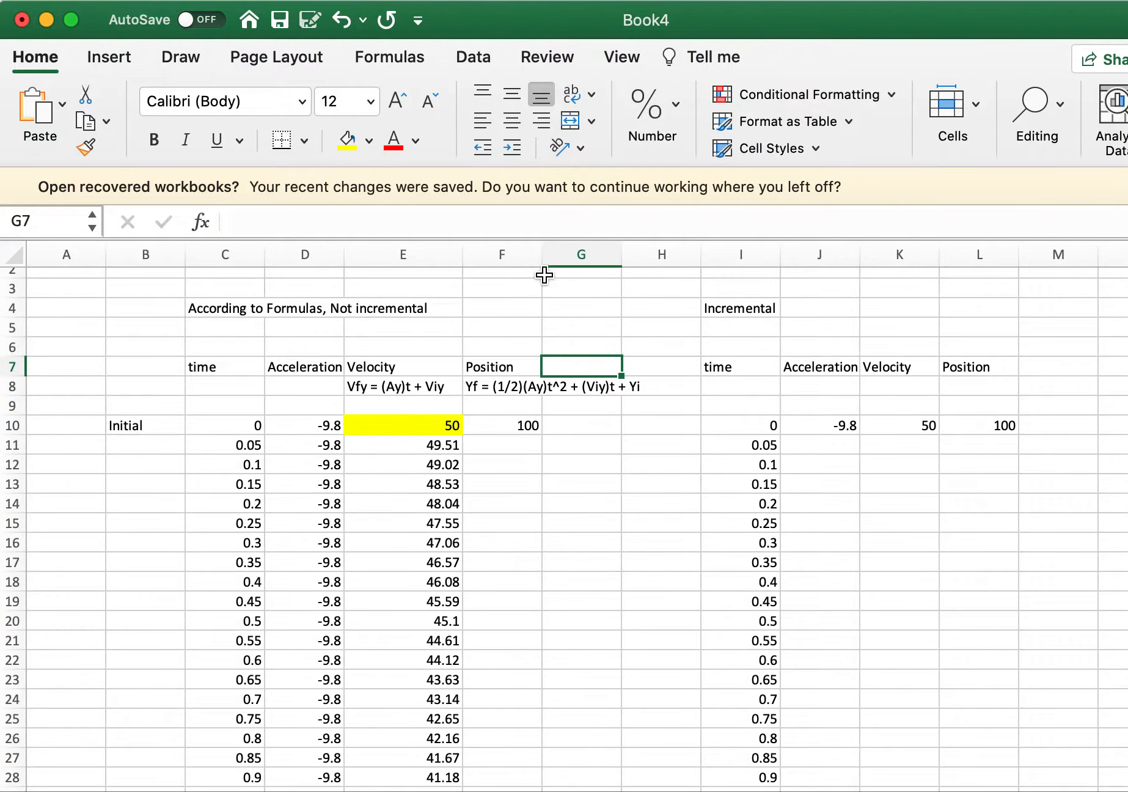
pyautogui.moveTo(543, 254); pyautogui.dragTo(652, 255)
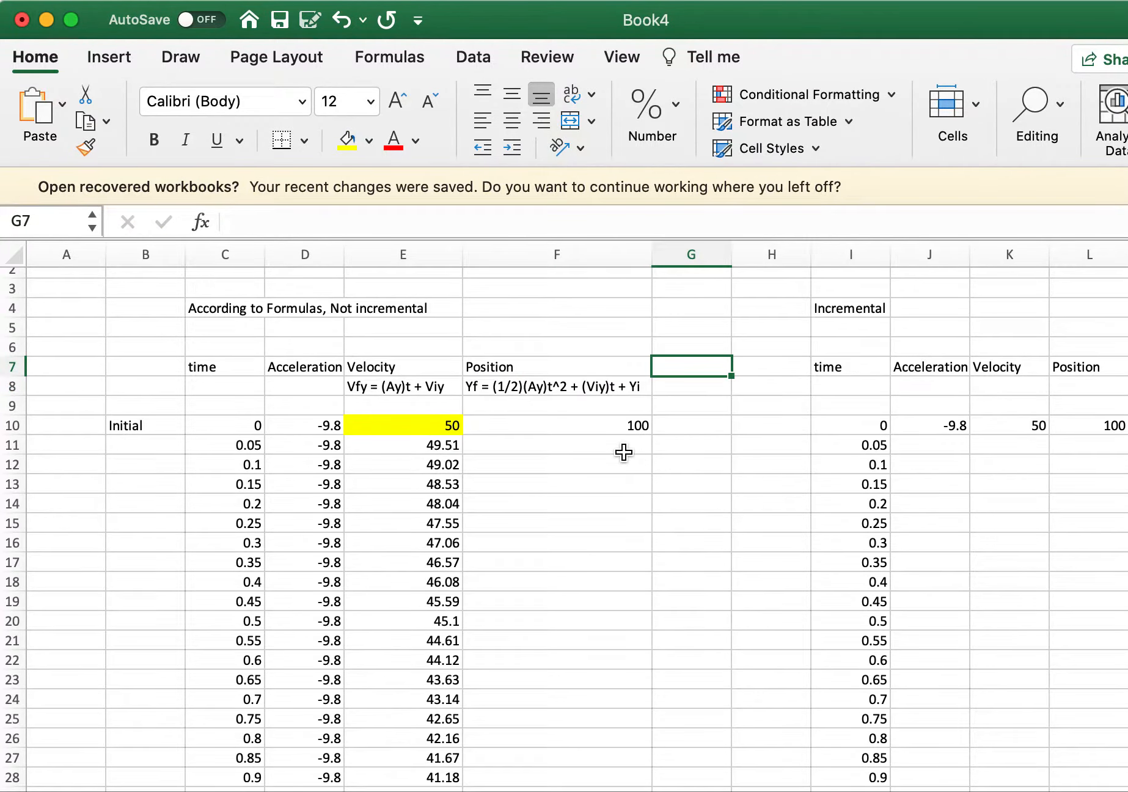
# Highlight the initial position cell F10 with a yellow fill.
pyautogui.click(593, 390)
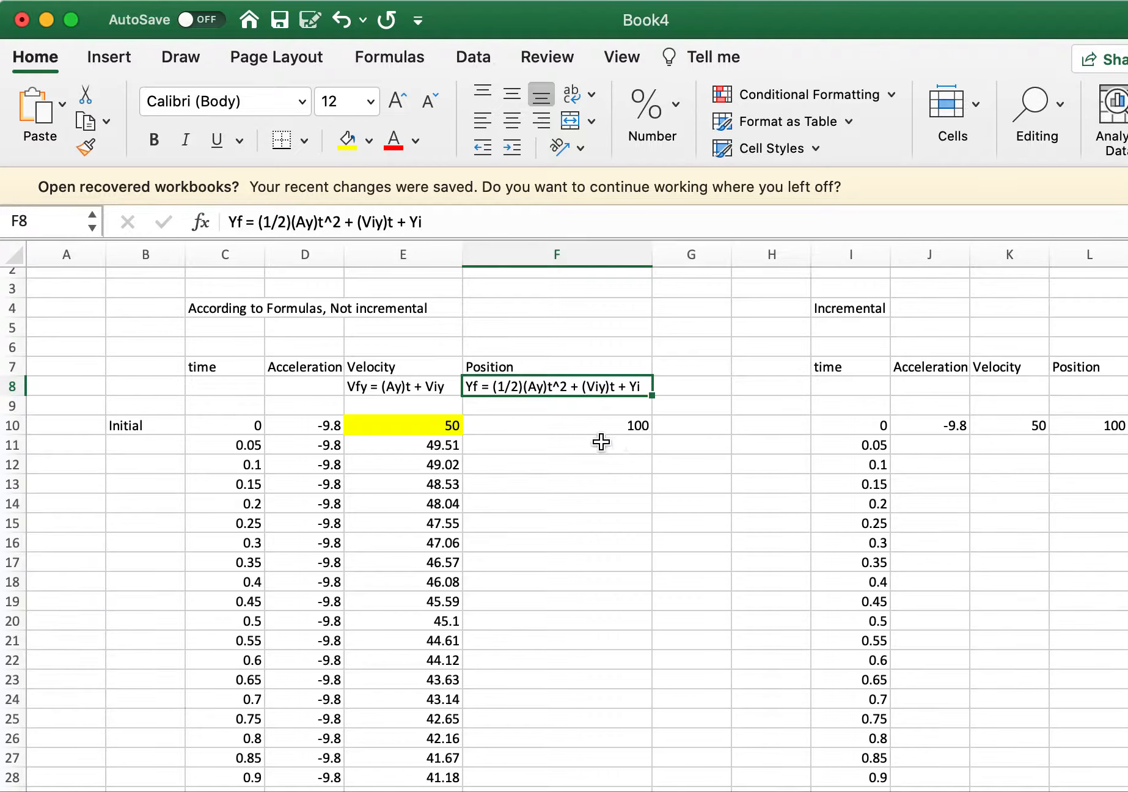
pyautogui.click(551, 433)
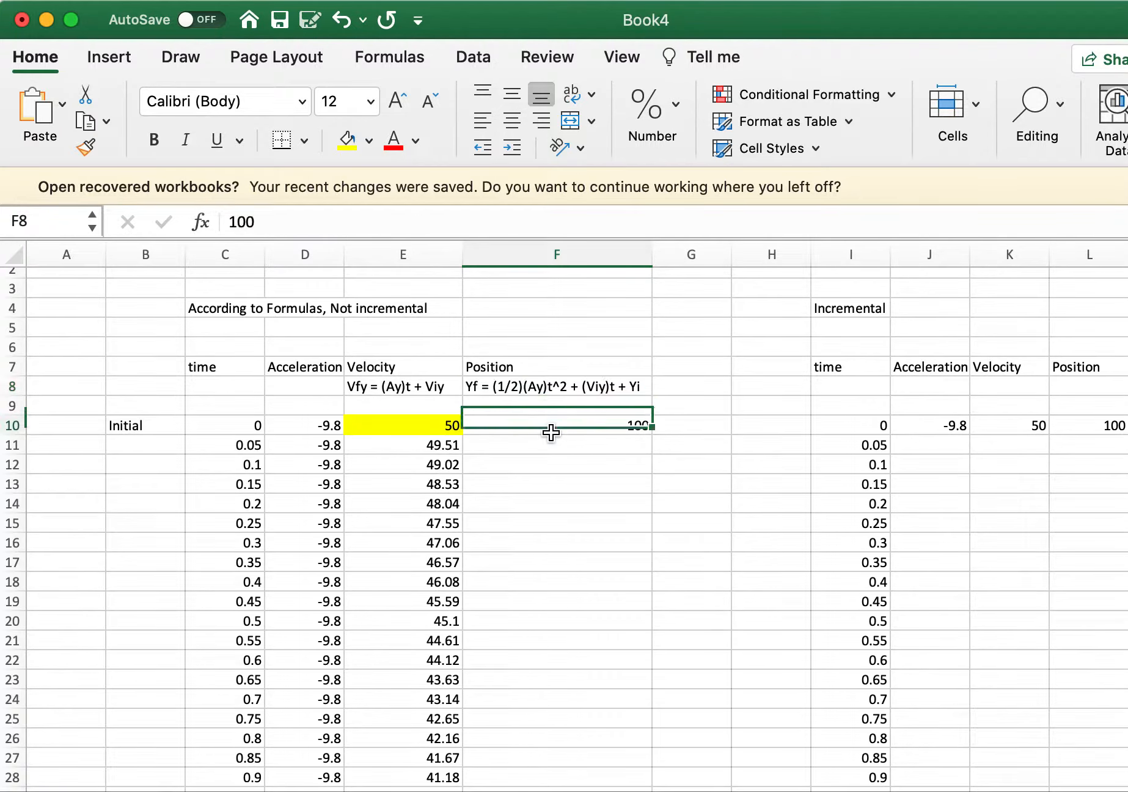
pyautogui.click(346, 142)
# Enter the position formula =(1/2)*(-9.8)*C11^2+E$10+F$10 in F11, with the rows of the initial velocity and position locked.
pyautogui.click(594, 448)
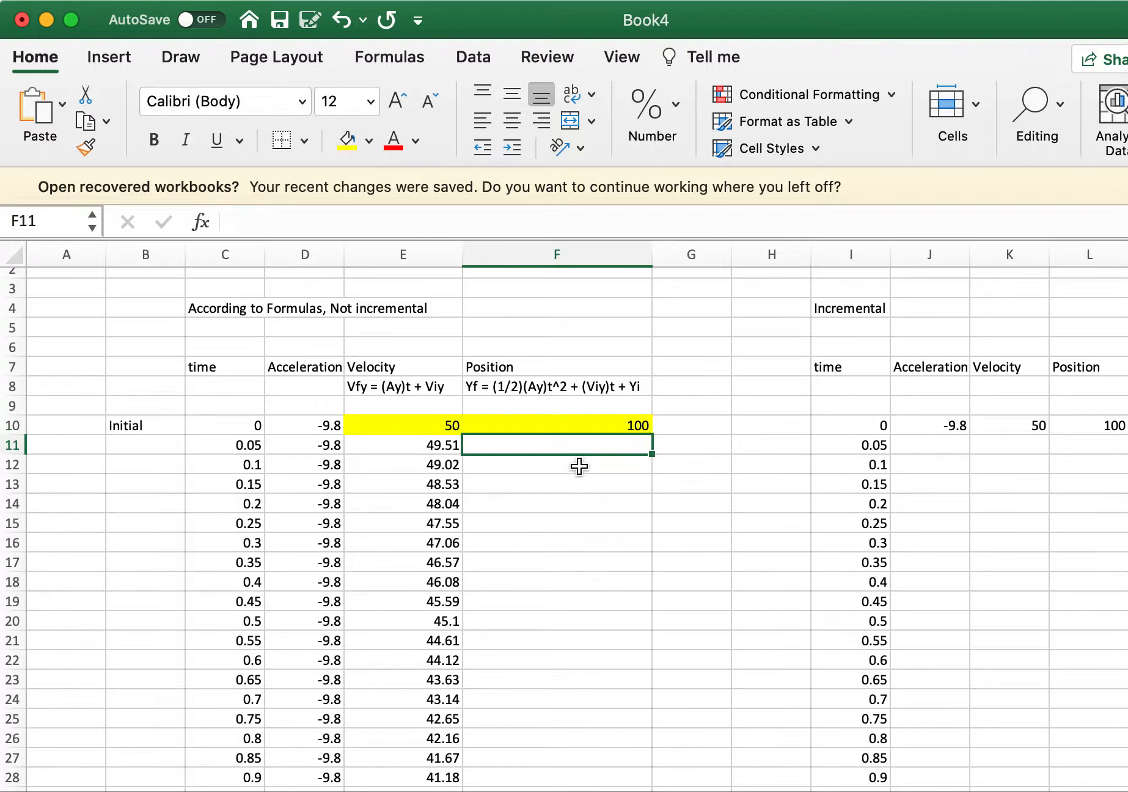
pyautogui.write('=(1/2)(-9.8)')
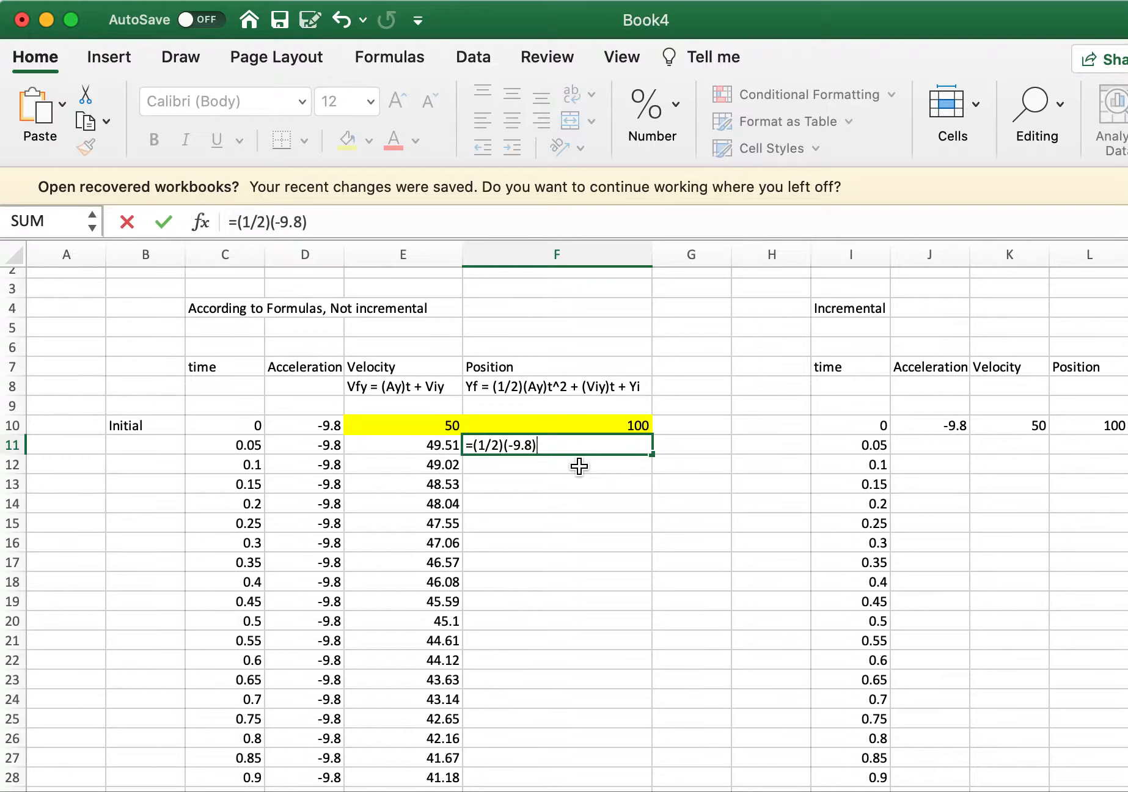
pyautogui.write('*C11^2+E10')
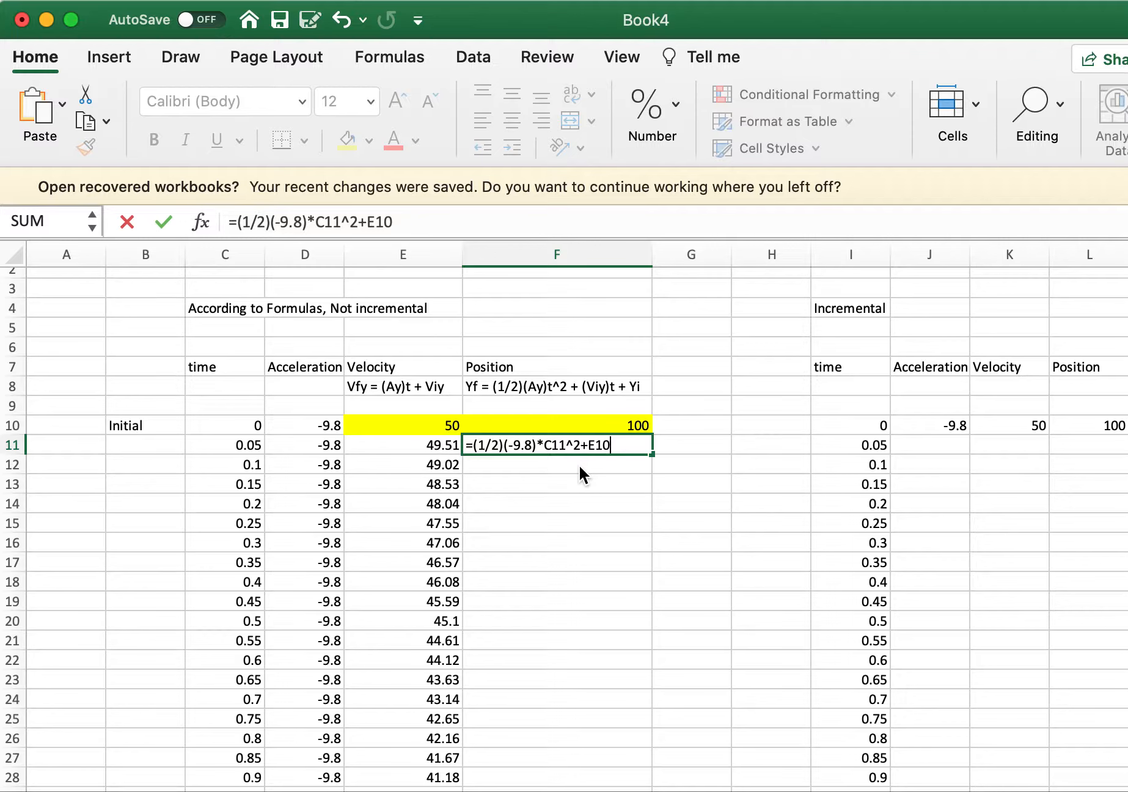
pyautogui.press('Return')
pyautogui.click(481, 221)
pyautogui.press('Left')
pyautogui.press('Left')
pyautogui.write('$')
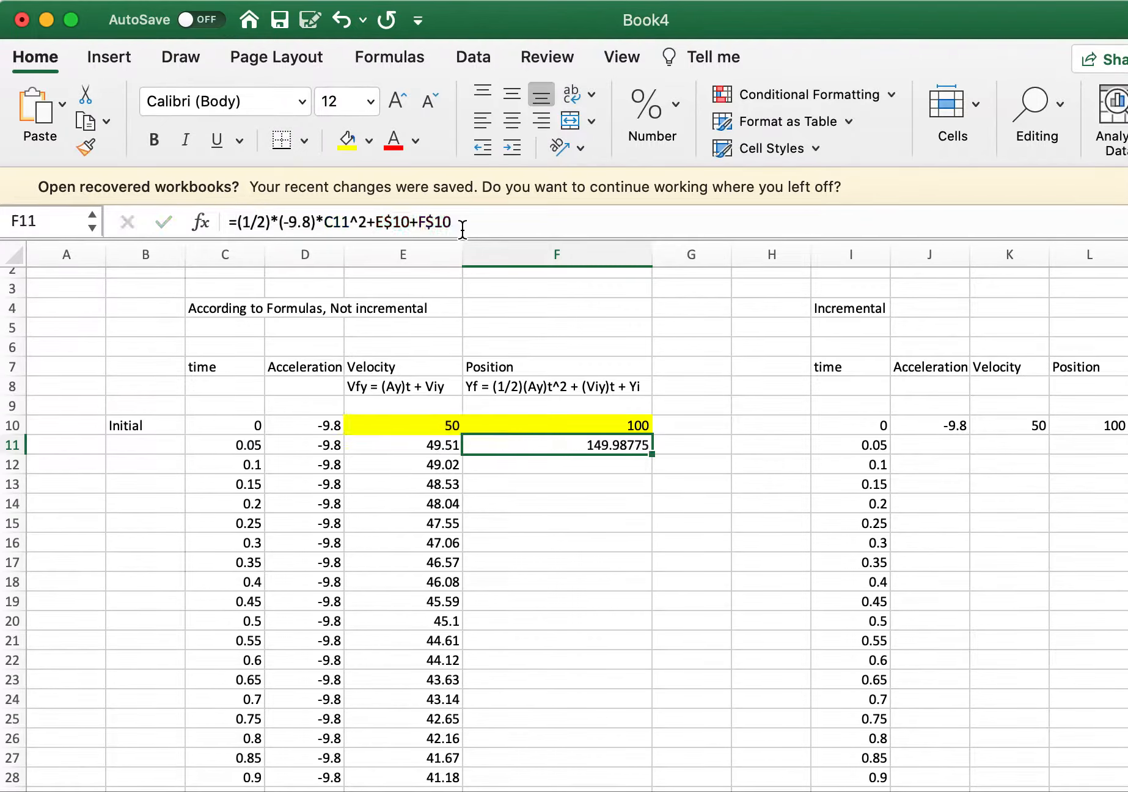
# Correct the position formula in F11 to =(1/2)*(-9.8)*C11^2+E$10*C11+F$10 so the initial velocity is multiplied by time.
pyautogui.click(462, 230)
pyautogui.press('BackSpace')
pyautogui.press('BackSpace')
pyautogui.press('BackSpace')
pyautogui.press('BackSpace')
pyautogui.press('BackSpace')
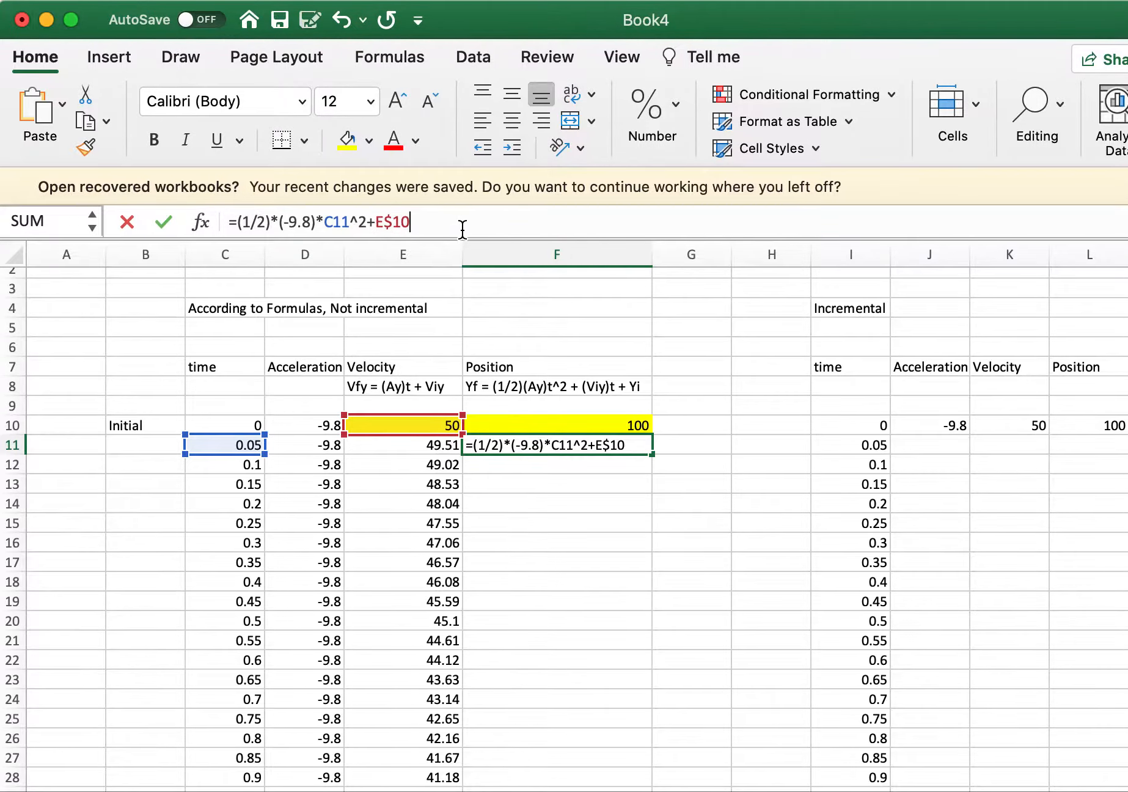
pyautogui.write('*')
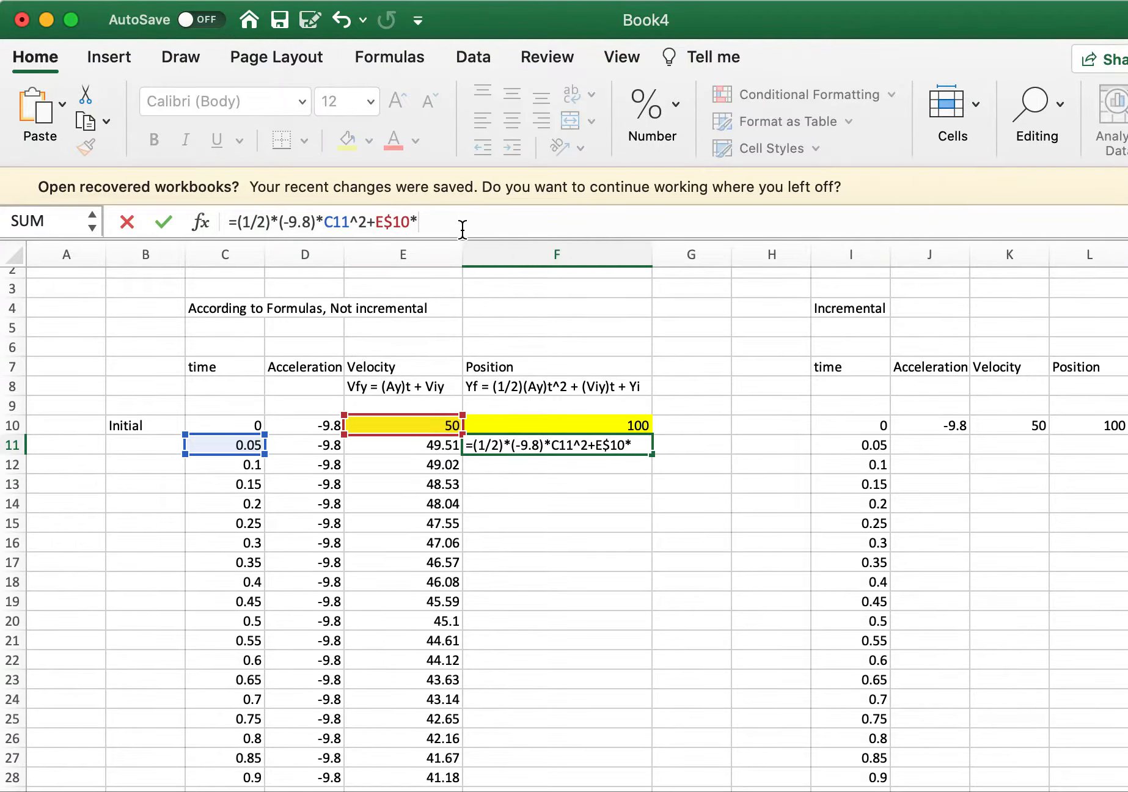
pyautogui.write('C11+')
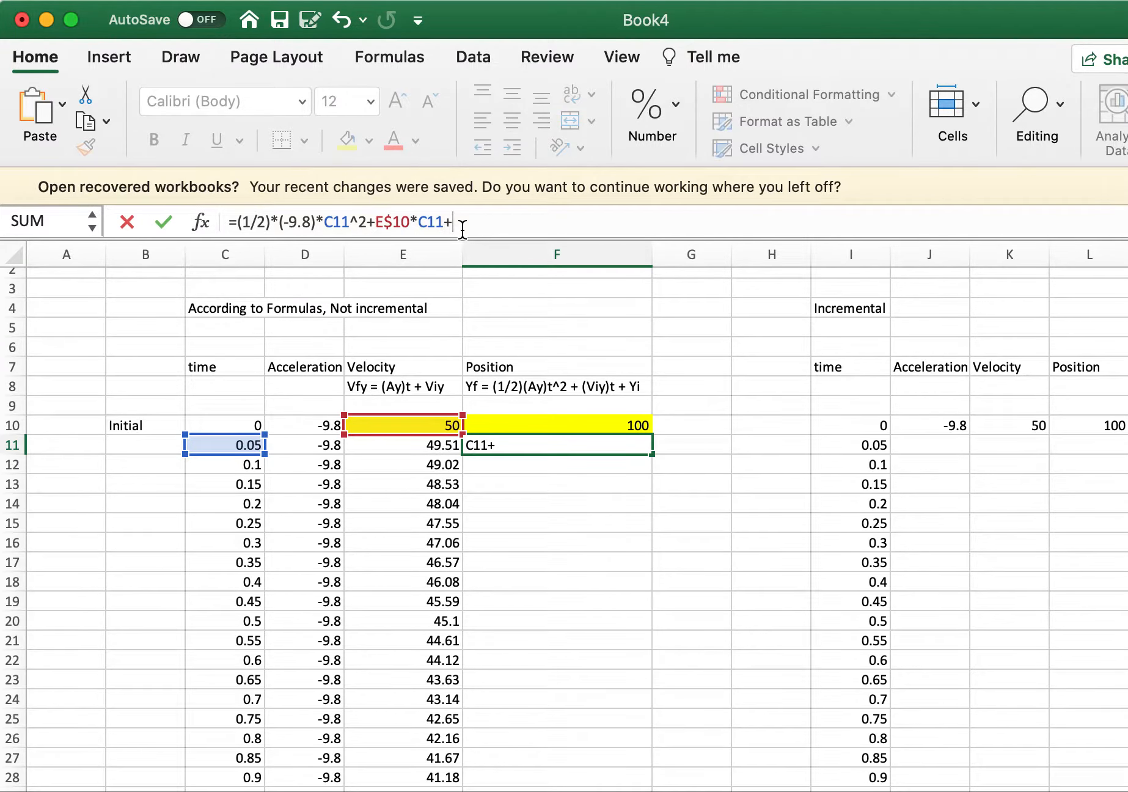
pyautogui.write('F$10')
pyautogui.press('Return')
pyautogui.press('Up')
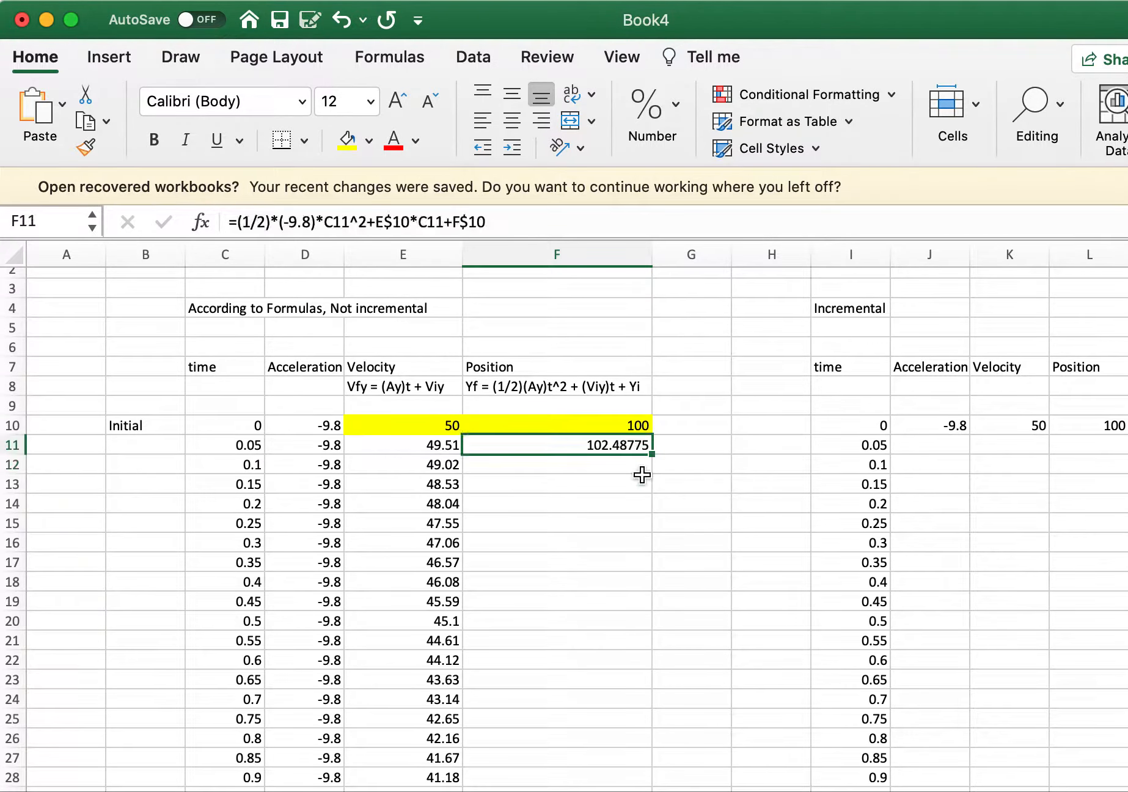
# Fill the position formula from F11 down column F through row 124.
pyautogui.moveTo(652, 453); pyautogui.dragTo(651, 568)
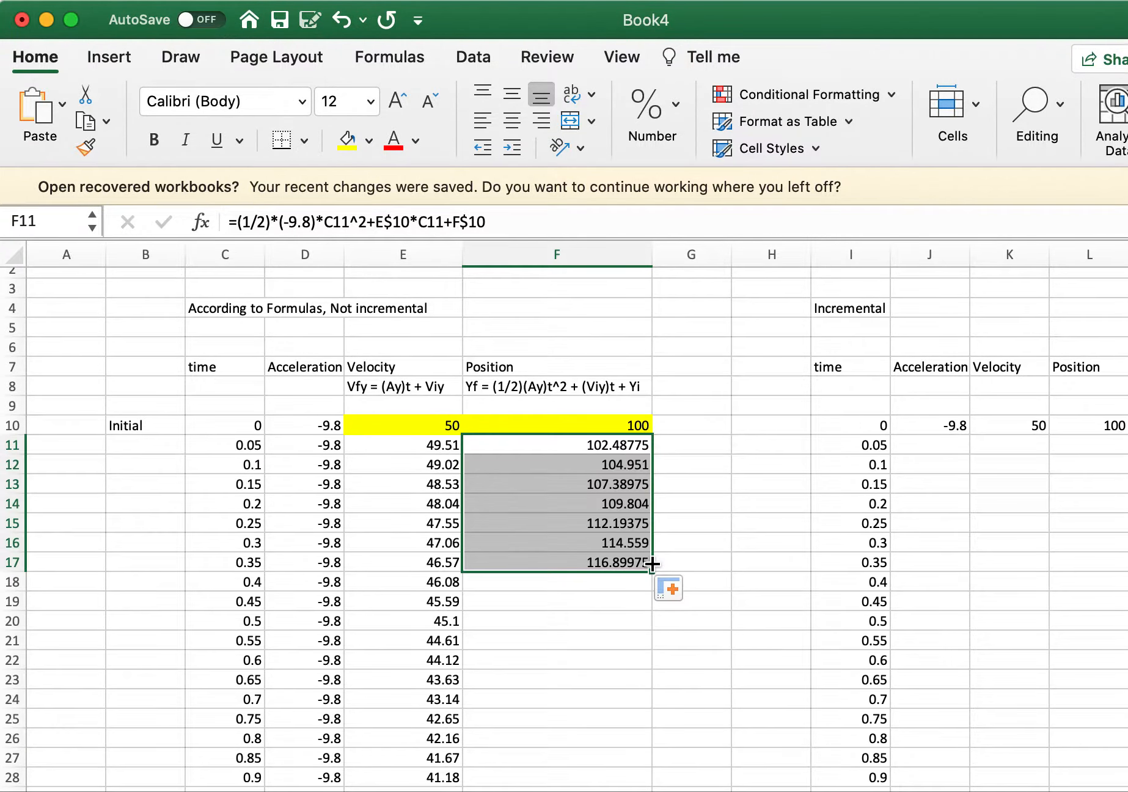
pyautogui.scroll(-3, 685, 540)
pyautogui.moveTo(652, 474); pyautogui.dragTo(648, 608)
pyautogui.scroll(-5, 680, 562)
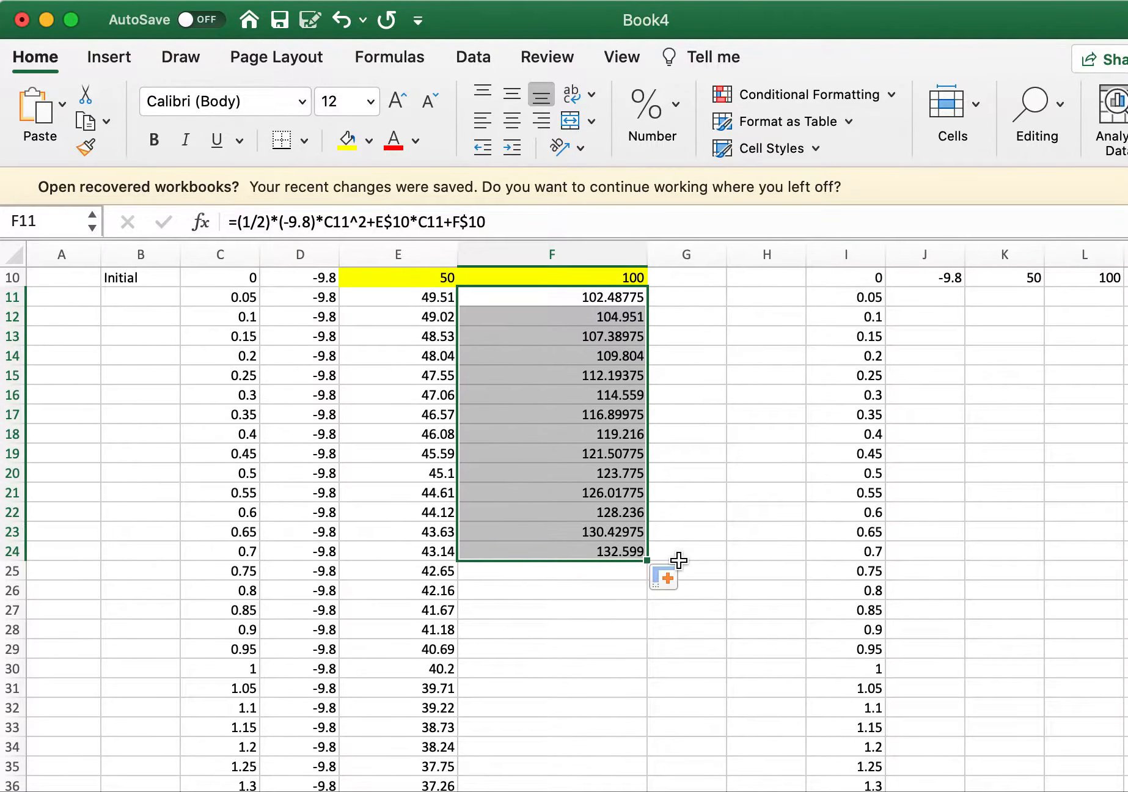
pyautogui.moveTo(630, 376); pyautogui.dragTo(643, 717)
pyautogui.scroll(-5, 678, 598)
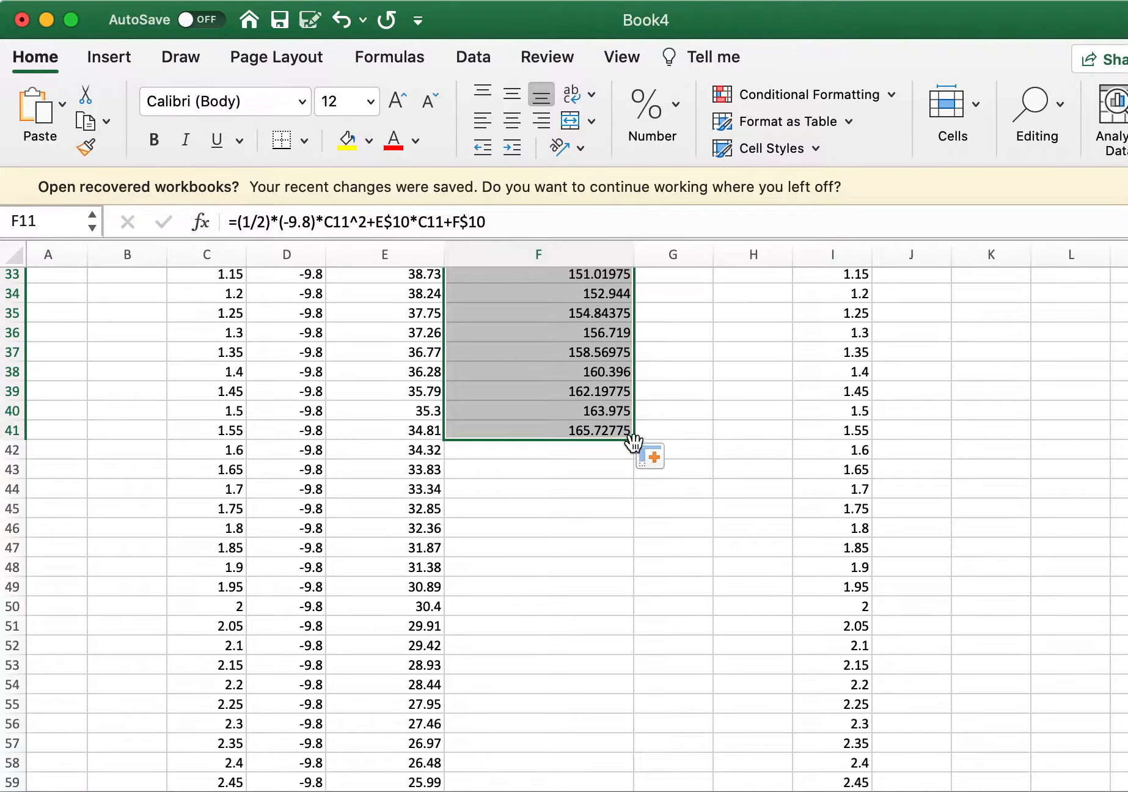
pyautogui.moveTo(631, 438); pyautogui.dragTo(644, 772)
pyautogui.scroll(-5, 679, 658)
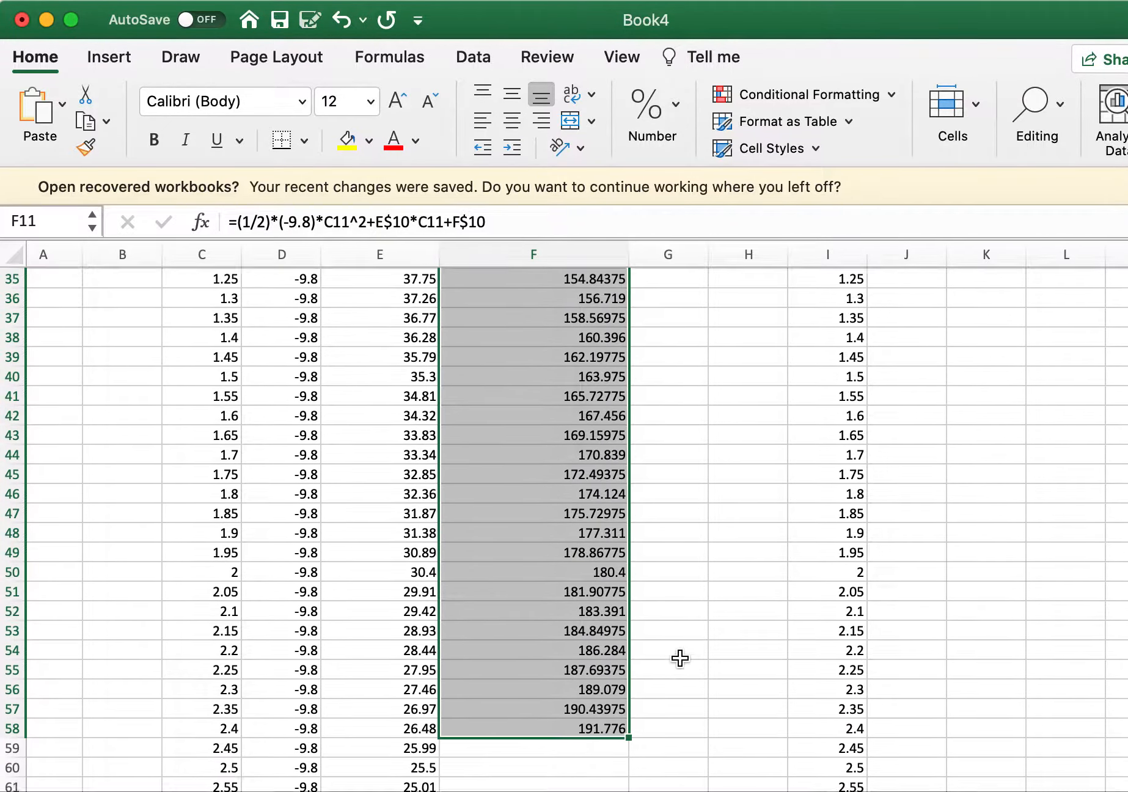
pyautogui.moveTo(616, 517); pyautogui.dragTo(617, 750)
pyautogui.scroll(-5, 652, 678)
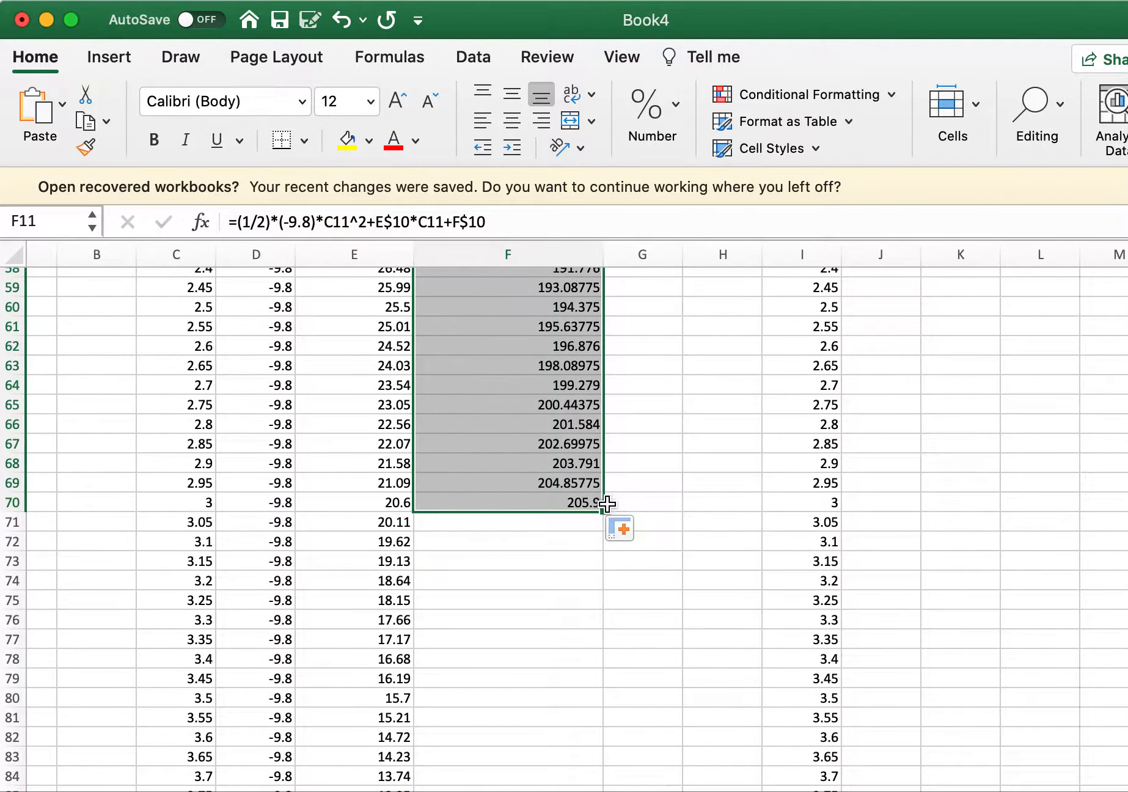
pyautogui.moveTo(601, 511); pyautogui.dragTo(601, 789)
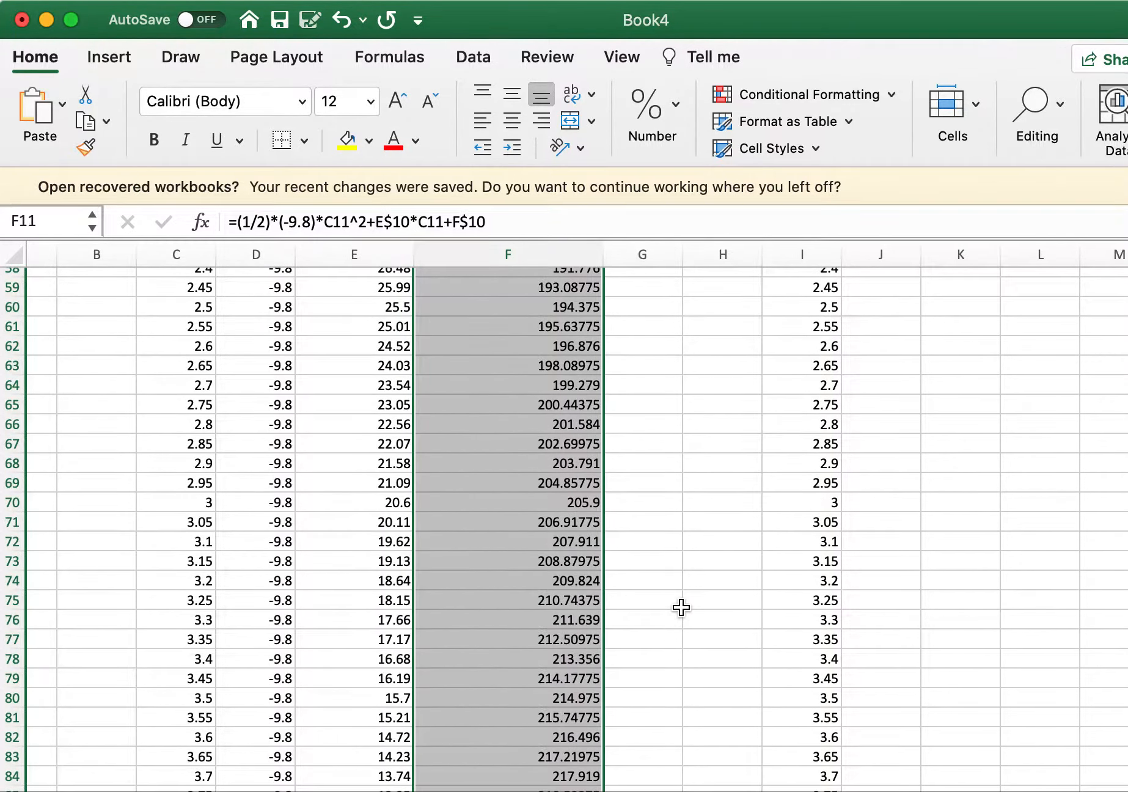
pyautogui.scroll(-6, 681, 607)
pyautogui.scroll(-1, 681, 607)
pyautogui.moveTo(599, 422); pyautogui.dragTo(587, 742)
pyautogui.scroll(-5, 641, 668)
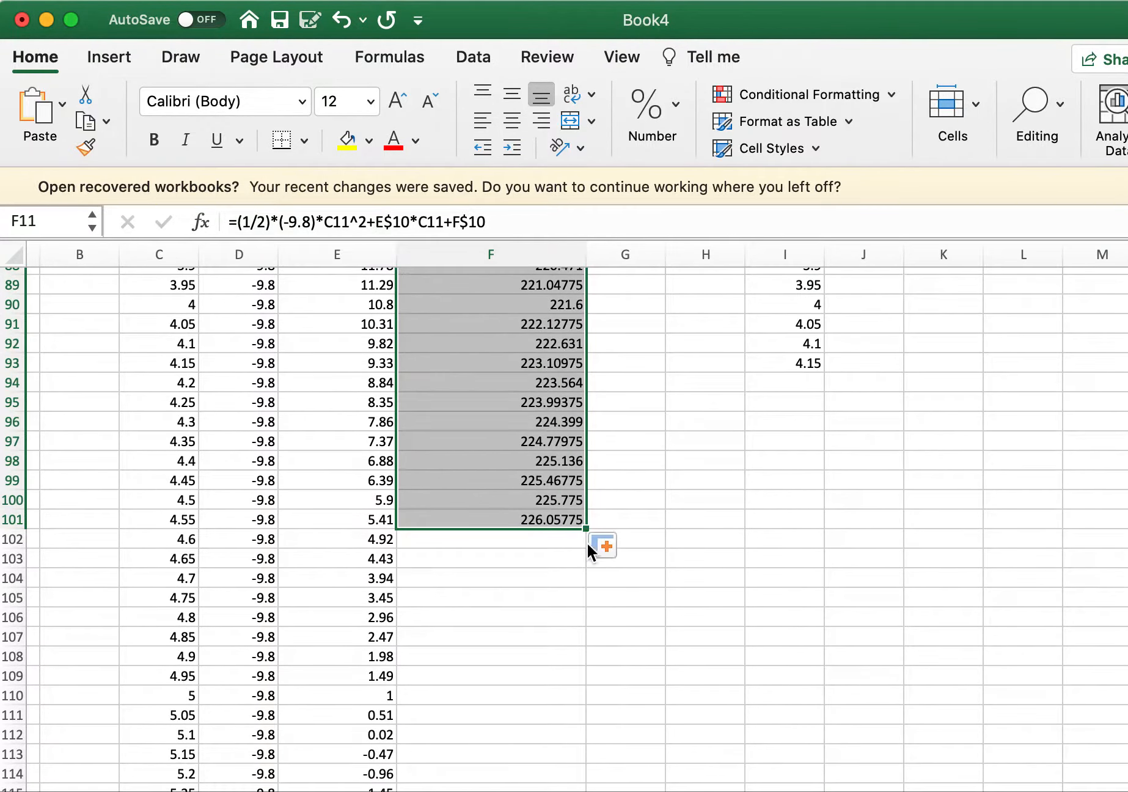
pyautogui.moveTo(586, 529); pyautogui.dragTo(584, 783)
pyautogui.scroll(-5, 649, 644)
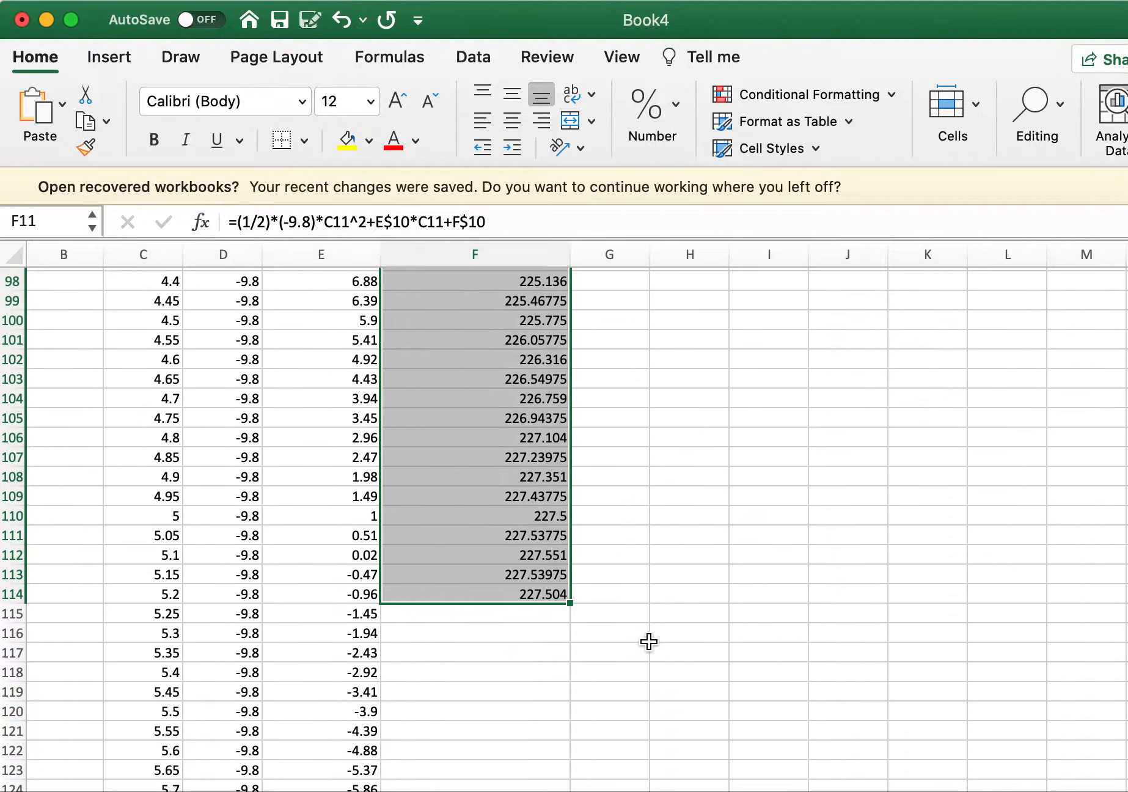
pyautogui.moveTo(570, 532); pyautogui.dragTo(573, 725)
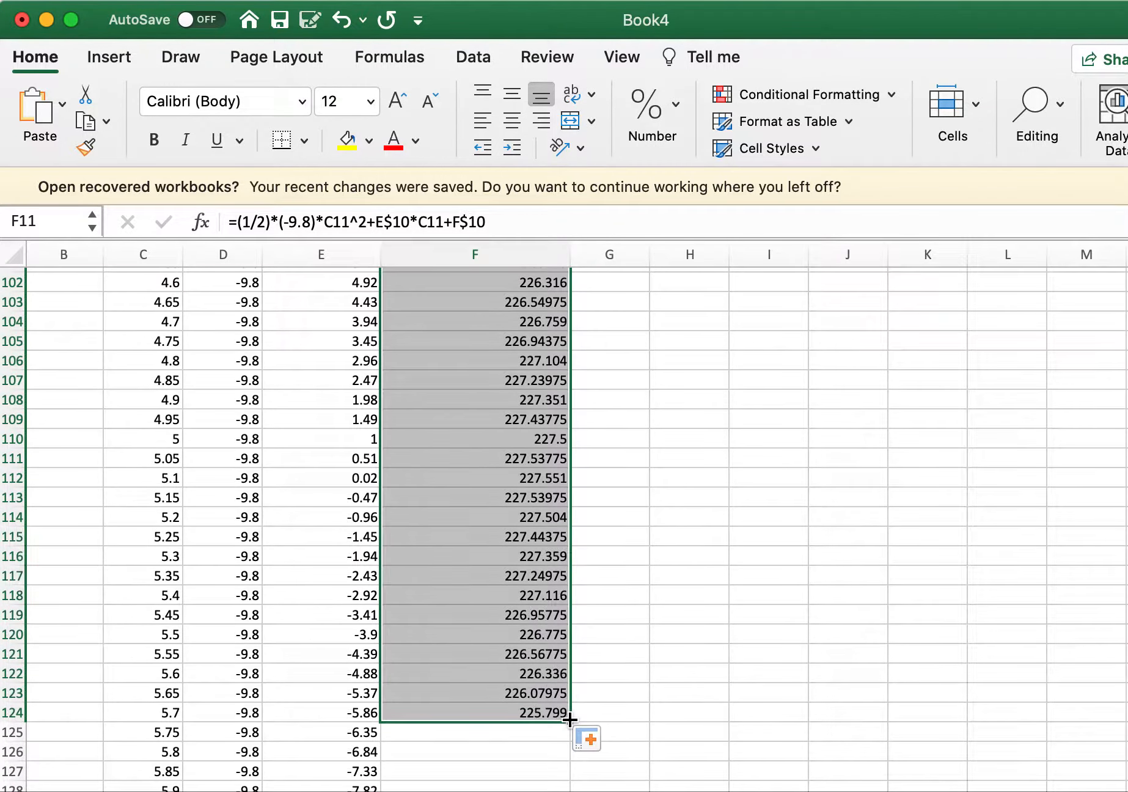
pyautogui.click(636, 596)
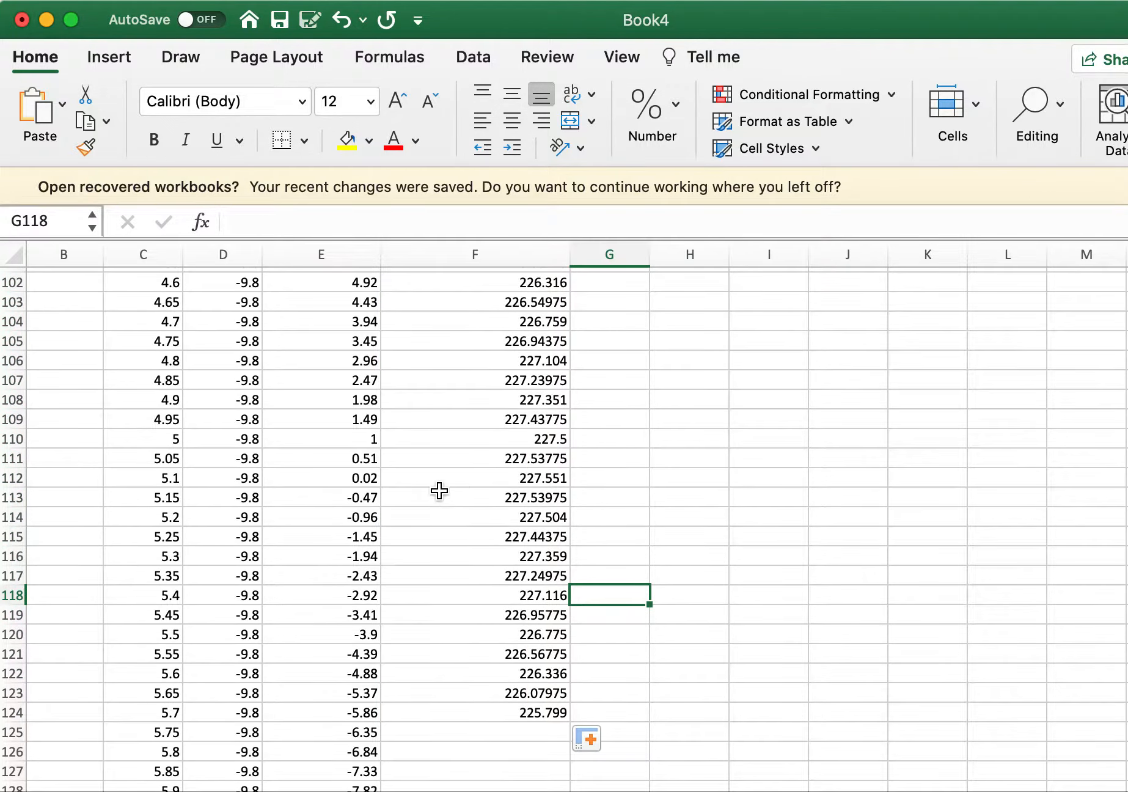
# Highlight the 5.1 s row, cells C112 to F112, with a yellow fill.
pyautogui.click(373, 477)
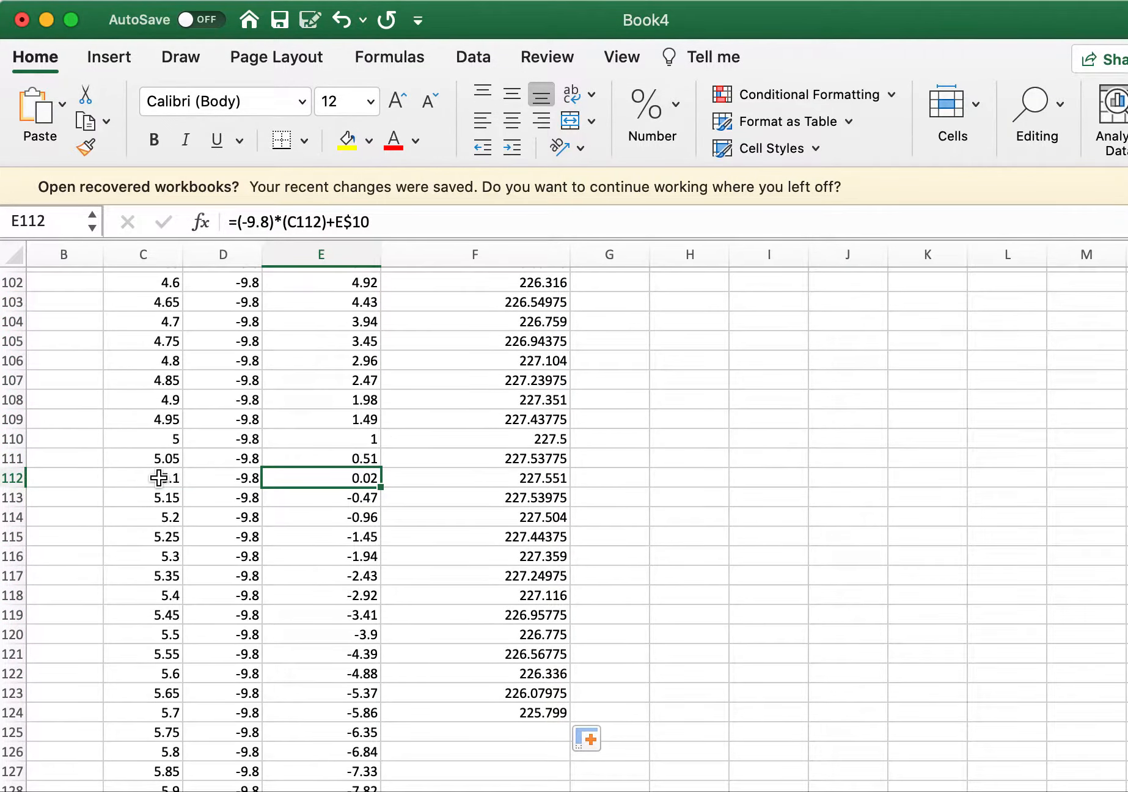
pyautogui.click(159, 477)
pyautogui.keyDown('shift'); pyautogui.click(499, 478); pyautogui.keyUp('shift')
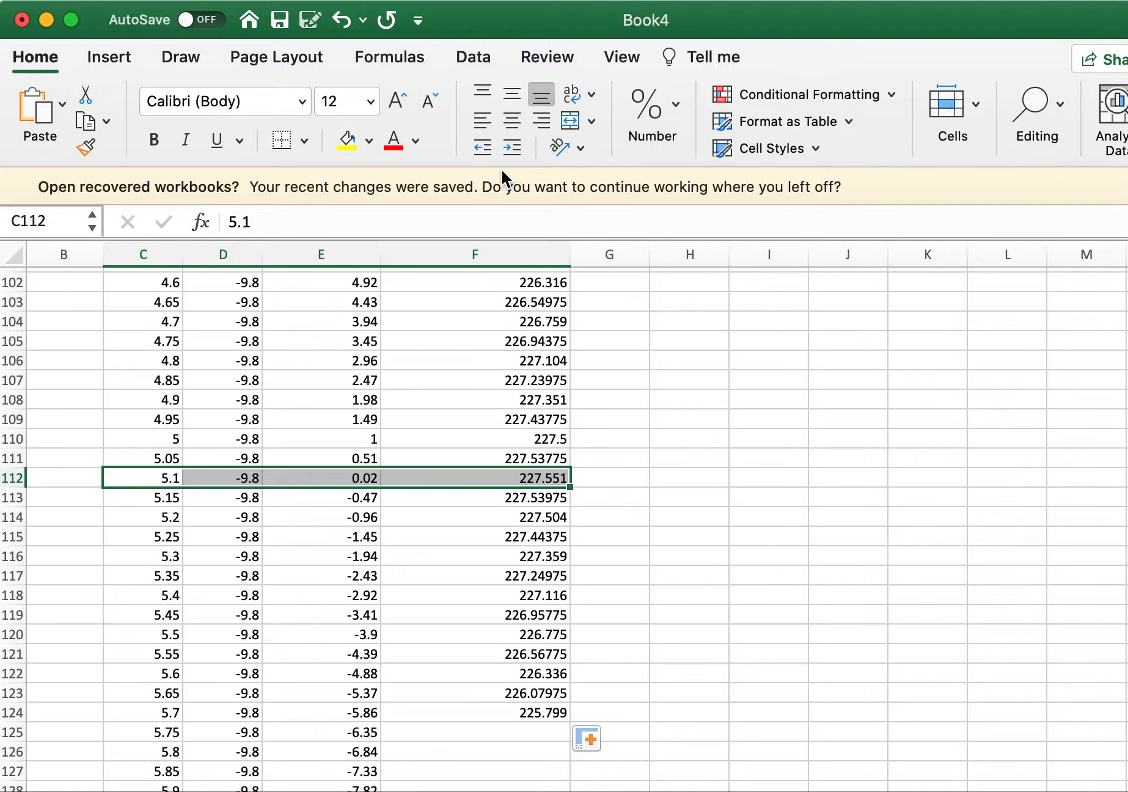
pyautogui.click(344, 146)
pyautogui.click(620, 438)
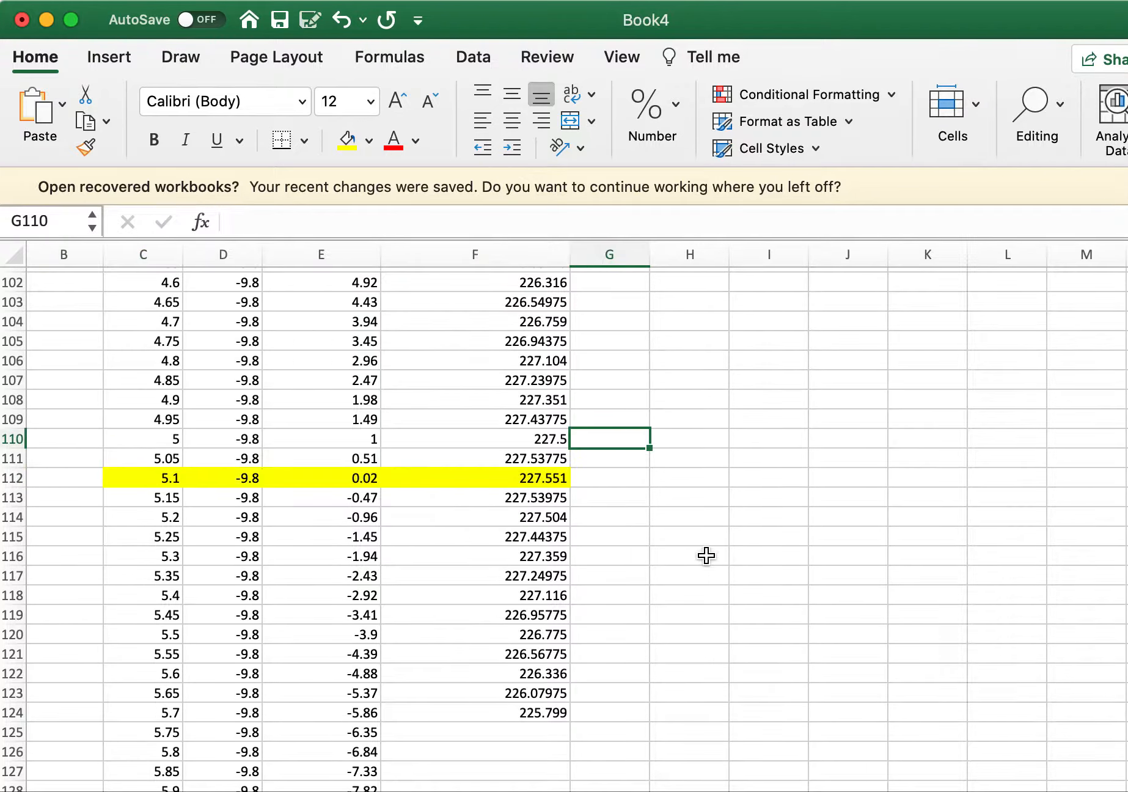
# Enter the label Peak in G112 beside the highlighted row and check that row's velocity and position formulas.
pyautogui.click(614, 479)
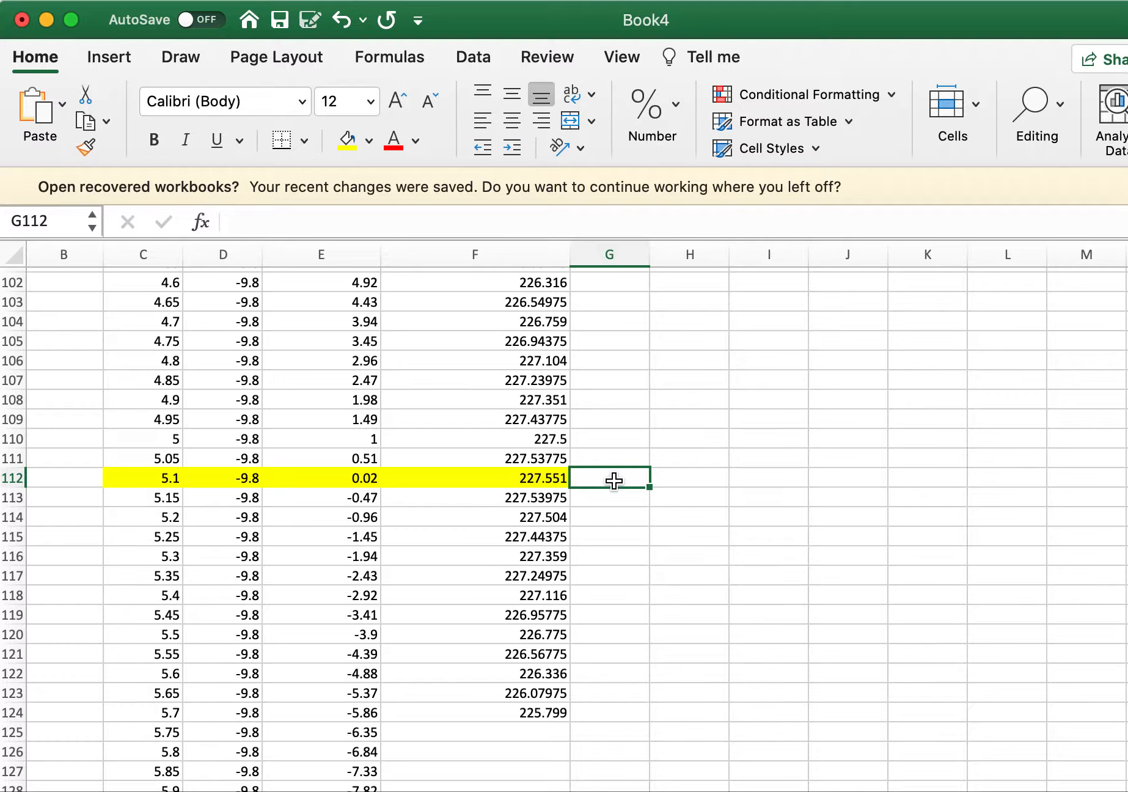
pyautogui.write('Peak')
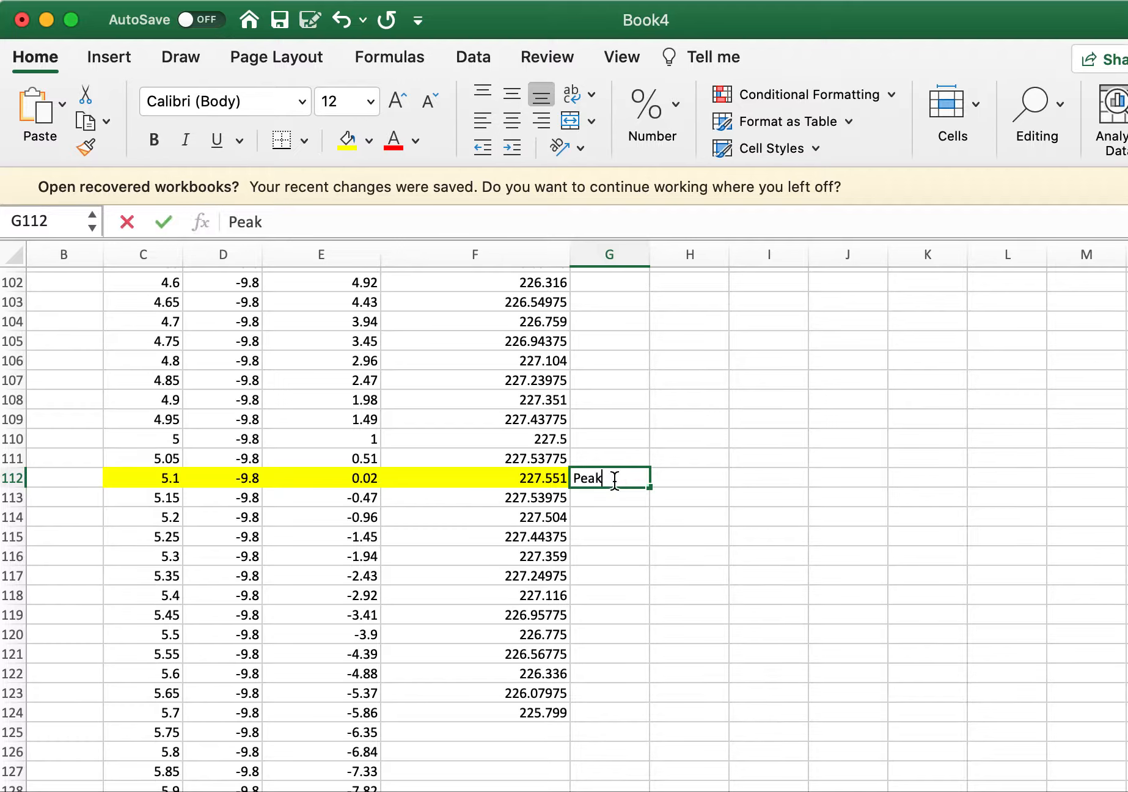
pyautogui.click(710, 486)
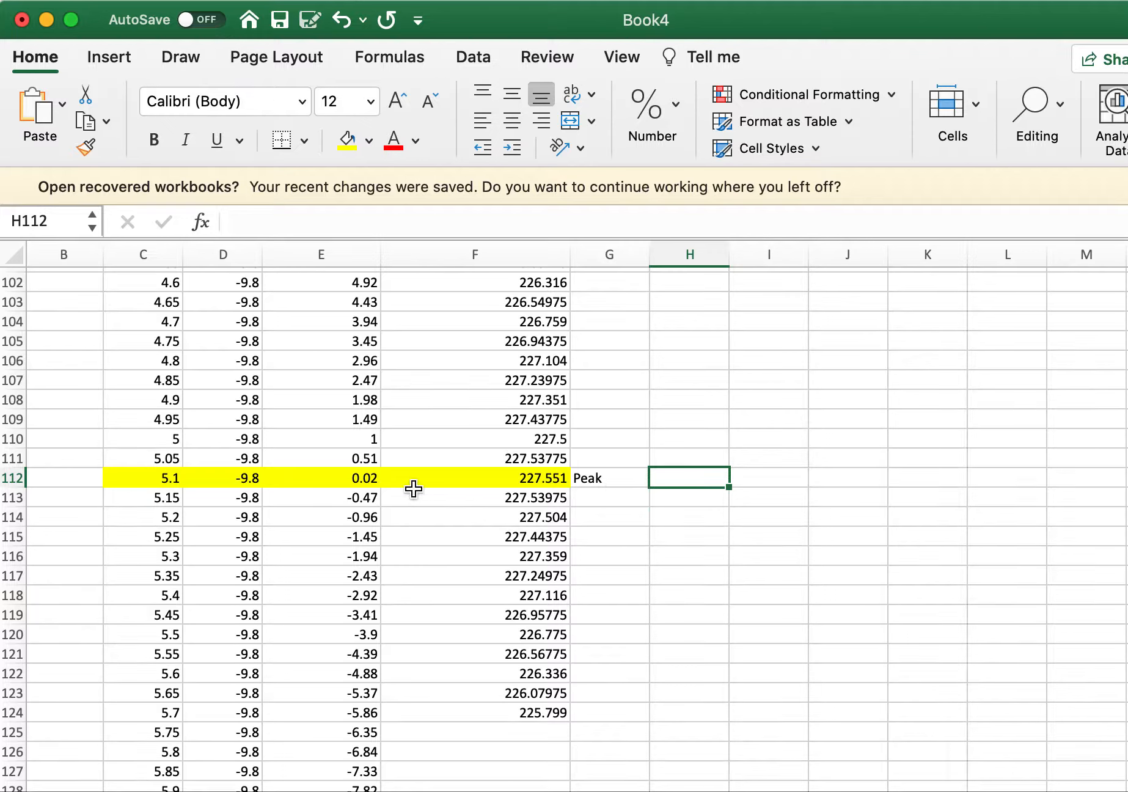
pyautogui.click(371, 482)
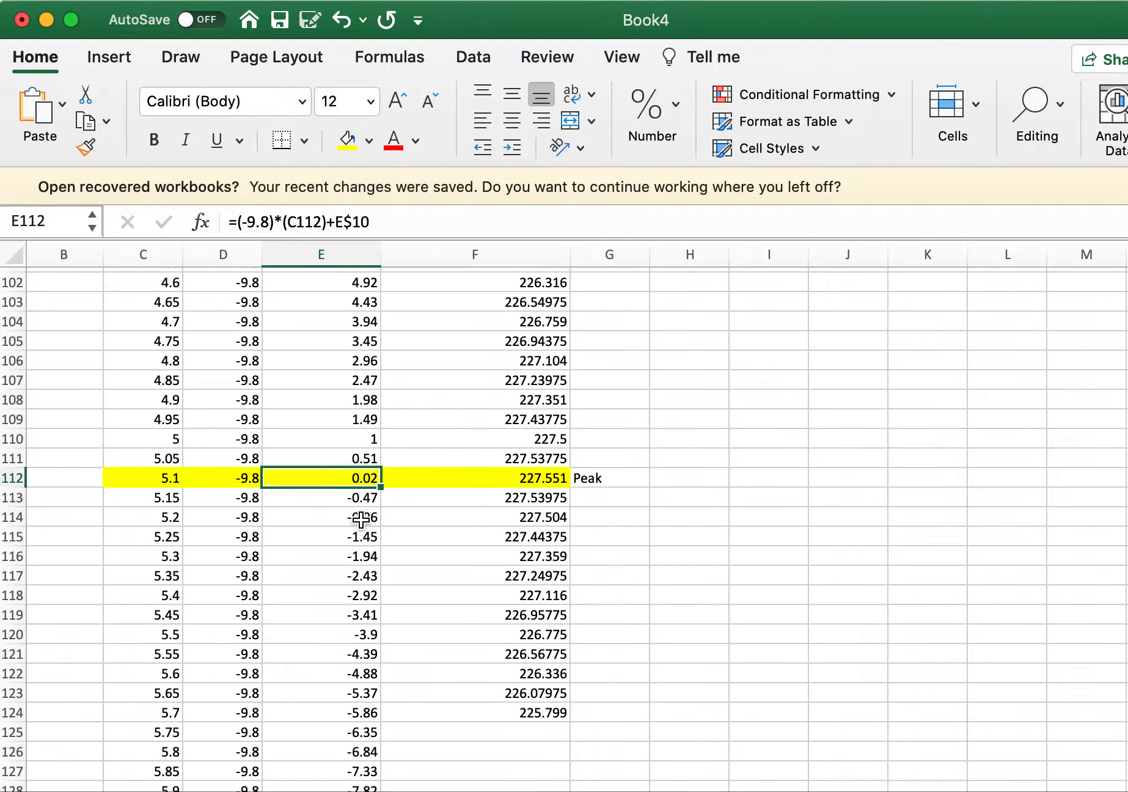
pyautogui.click(506, 483)
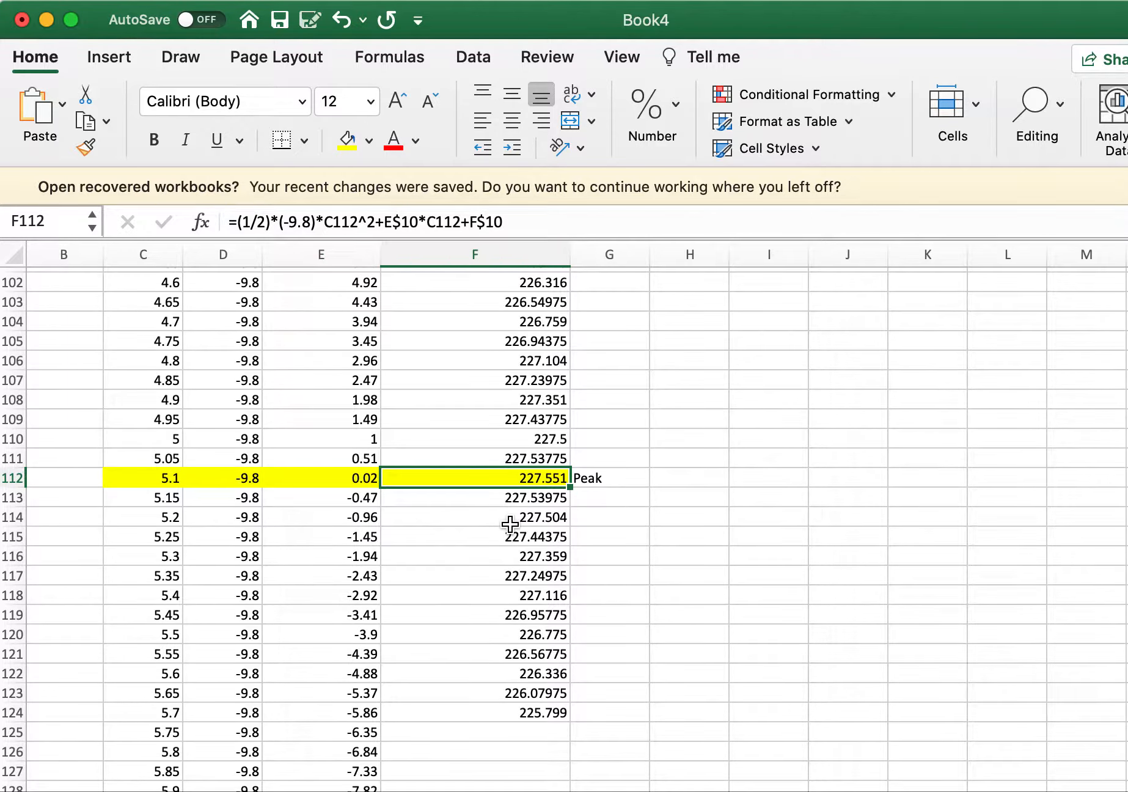
# Continue filling the position formula from F122:F124 down column F through row 195.
pyautogui.moveTo(511, 672); pyautogui.dragTo(516, 717)
pyautogui.scroll(-5, 609, 618)
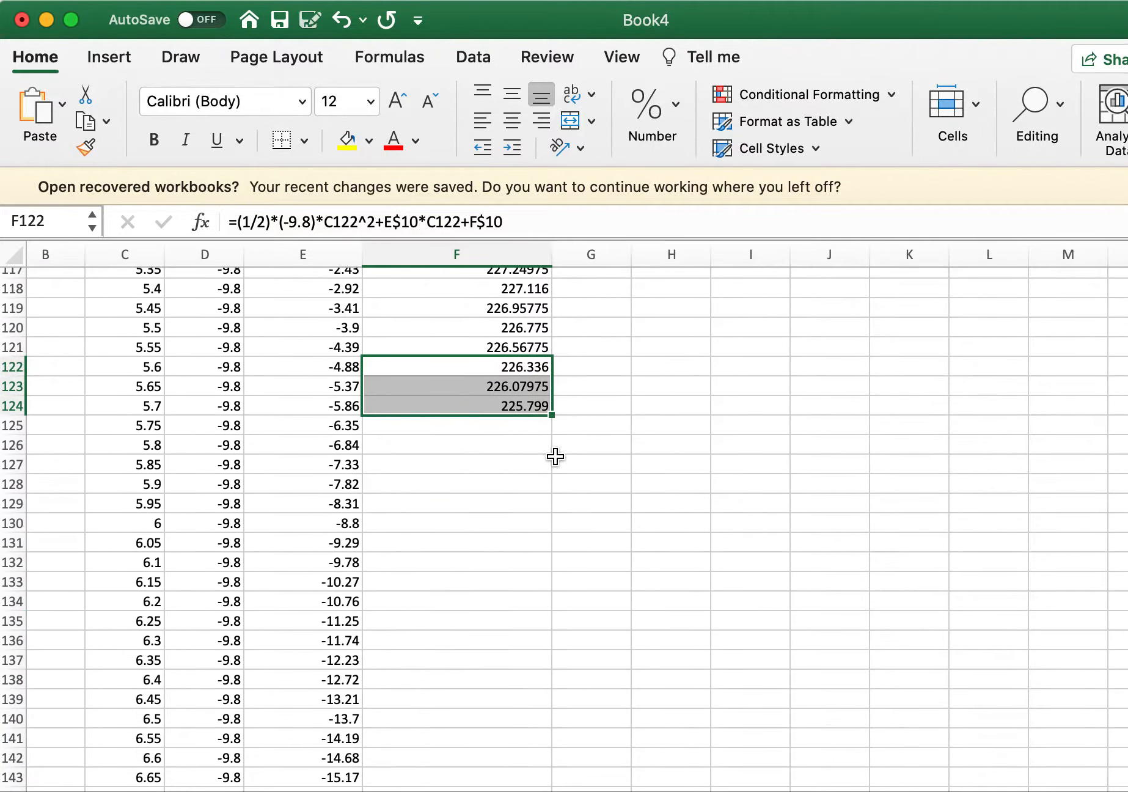
pyautogui.moveTo(550, 414); pyautogui.dragTo(543, 787)
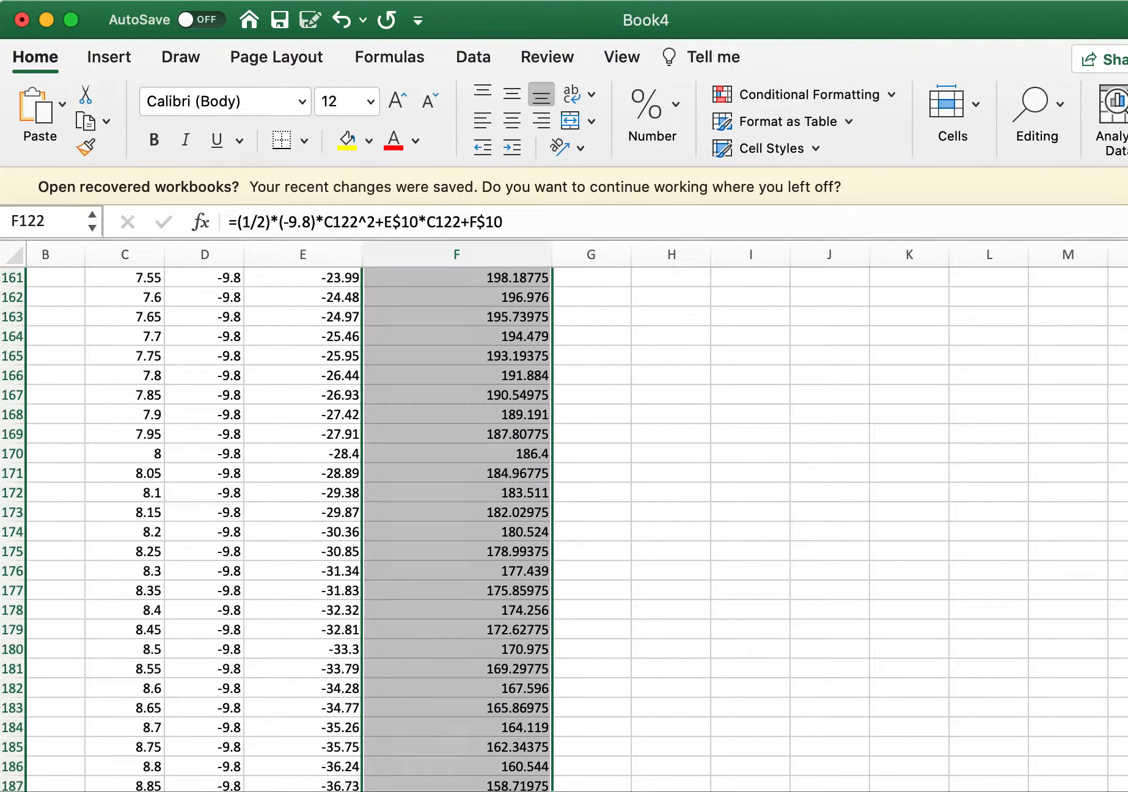
pyautogui.scroll(-4, 544, 765)
pyautogui.moveTo(546, 567); pyautogui.dragTo(544, 721)
pyautogui.click(642, 588)
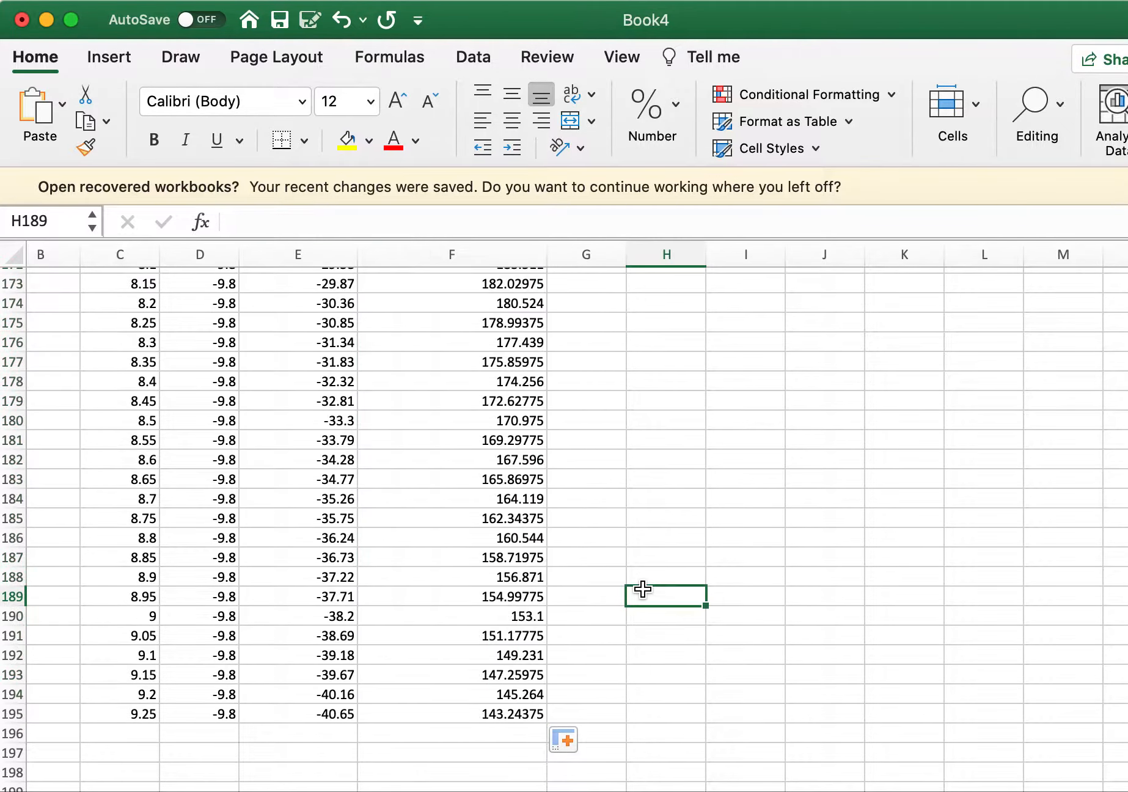
# Extend the time, acceleration, velocity and position columns together from C188:F195 down through row 219.
pyautogui.hscroll(-2, 642, 588)
pyautogui.moveTo(182, 565); pyautogui.dragTo(598, 717)
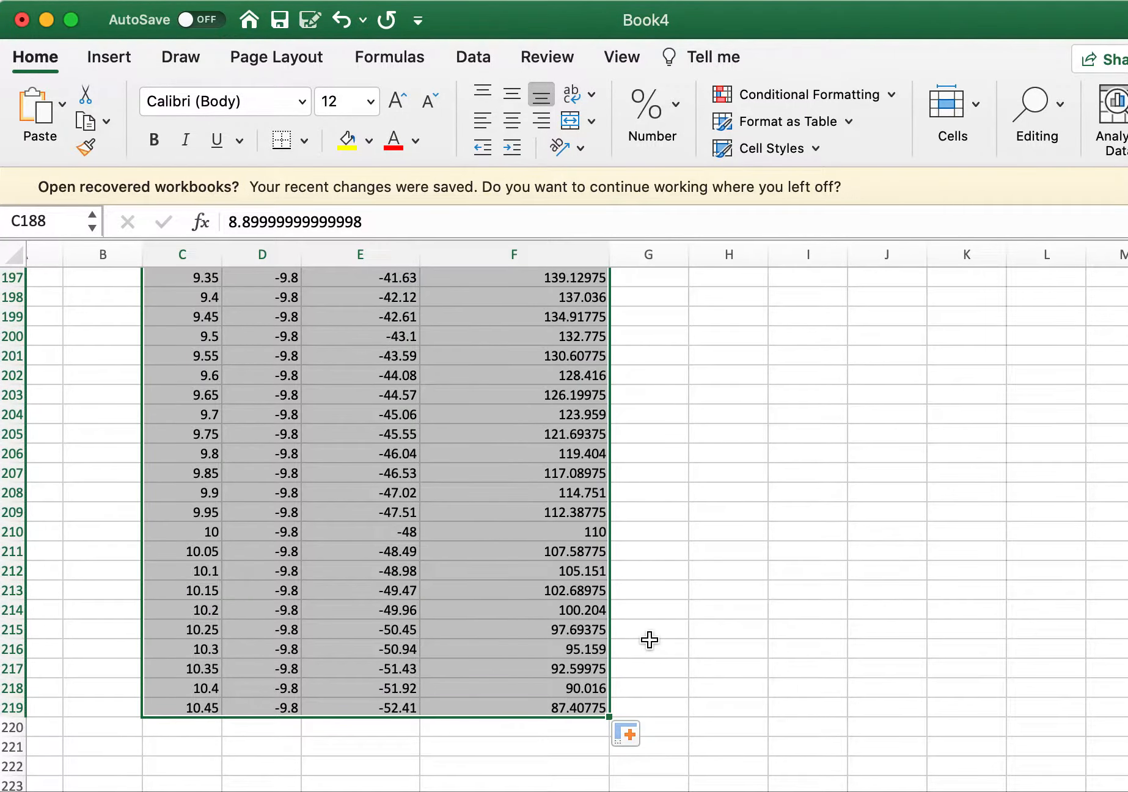
pyautogui.click(651, 609)
# Highlight the 10.2 s row, cells C214 to F214, with a yellow fill.
pyautogui.click(576, 610)
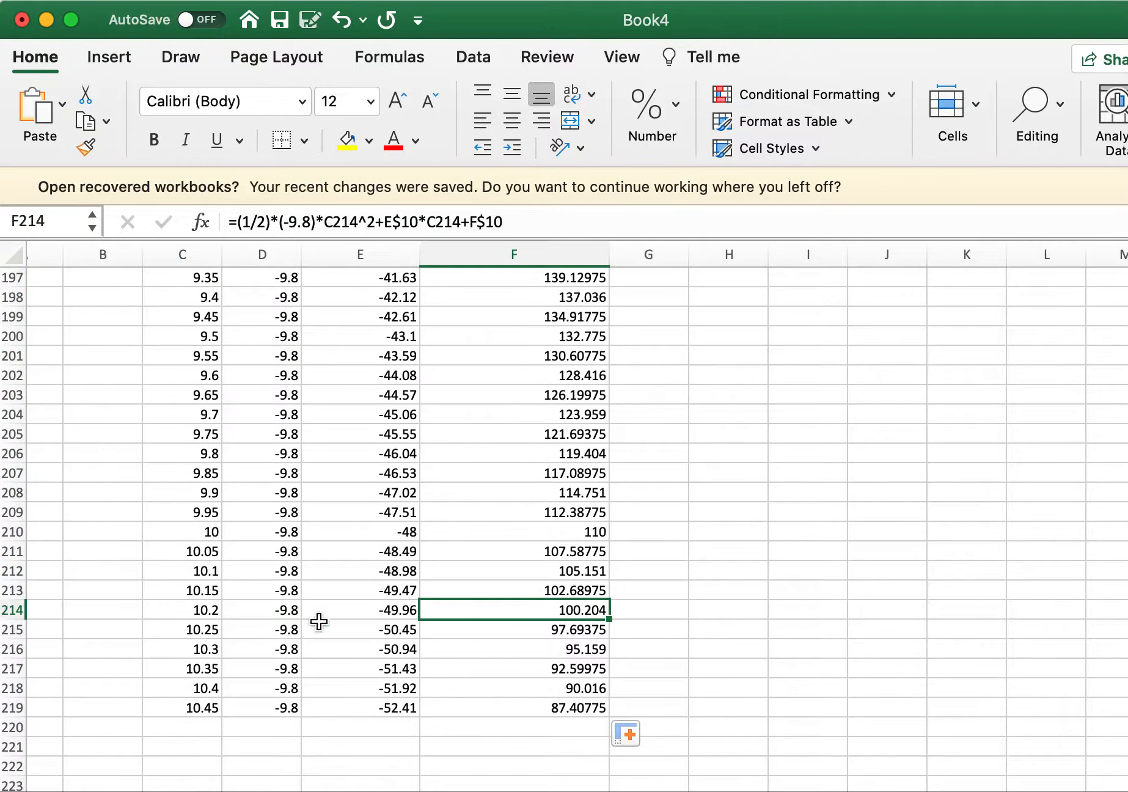
pyautogui.click(208, 609)
pyautogui.keyDown('shift'); pyautogui.click(528, 613); pyautogui.keyUp('shift')
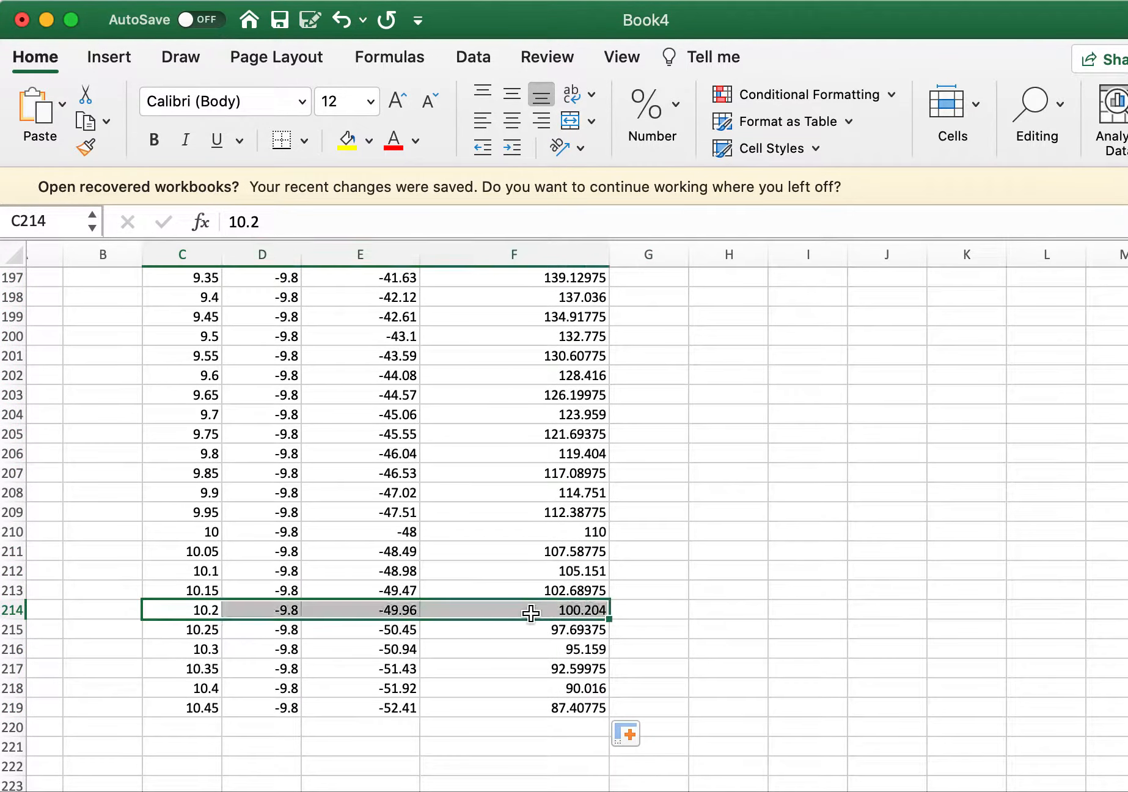
pyautogui.click(349, 143)
pyautogui.click(650, 492)
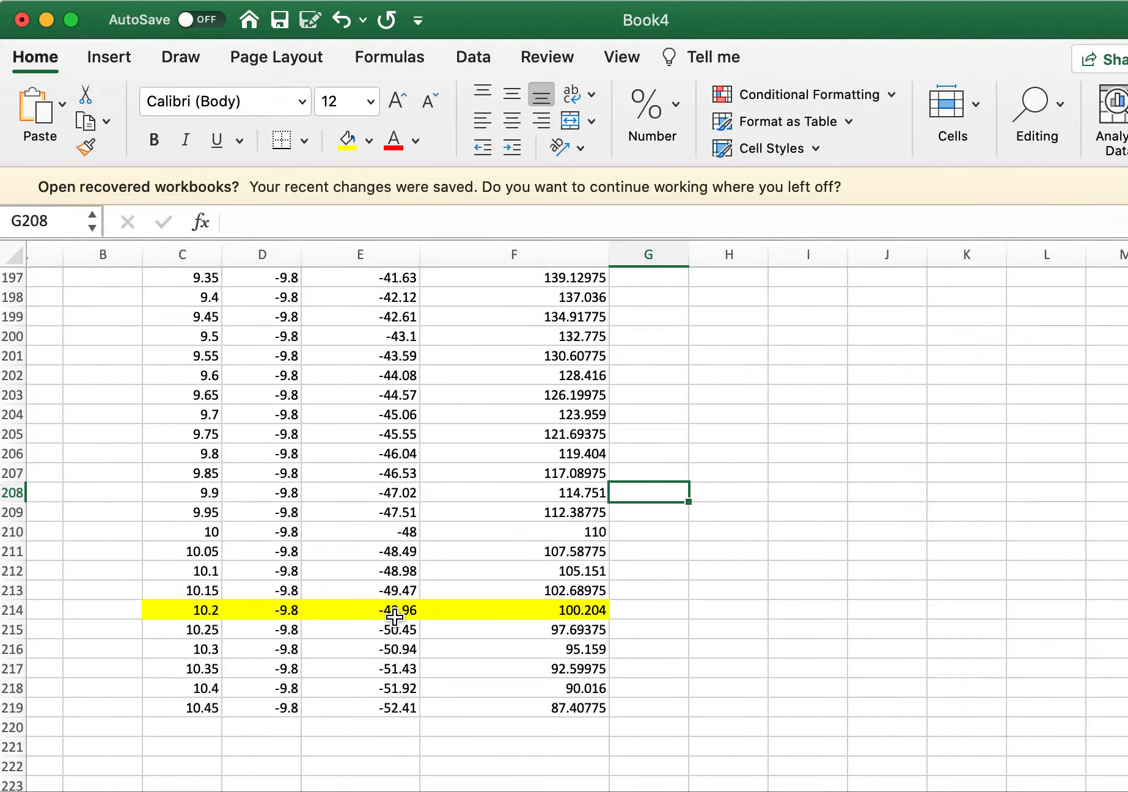
# Enter the label Back to Launch Elevation in G214 beside the highlighted row.
pyautogui.click(638, 606)
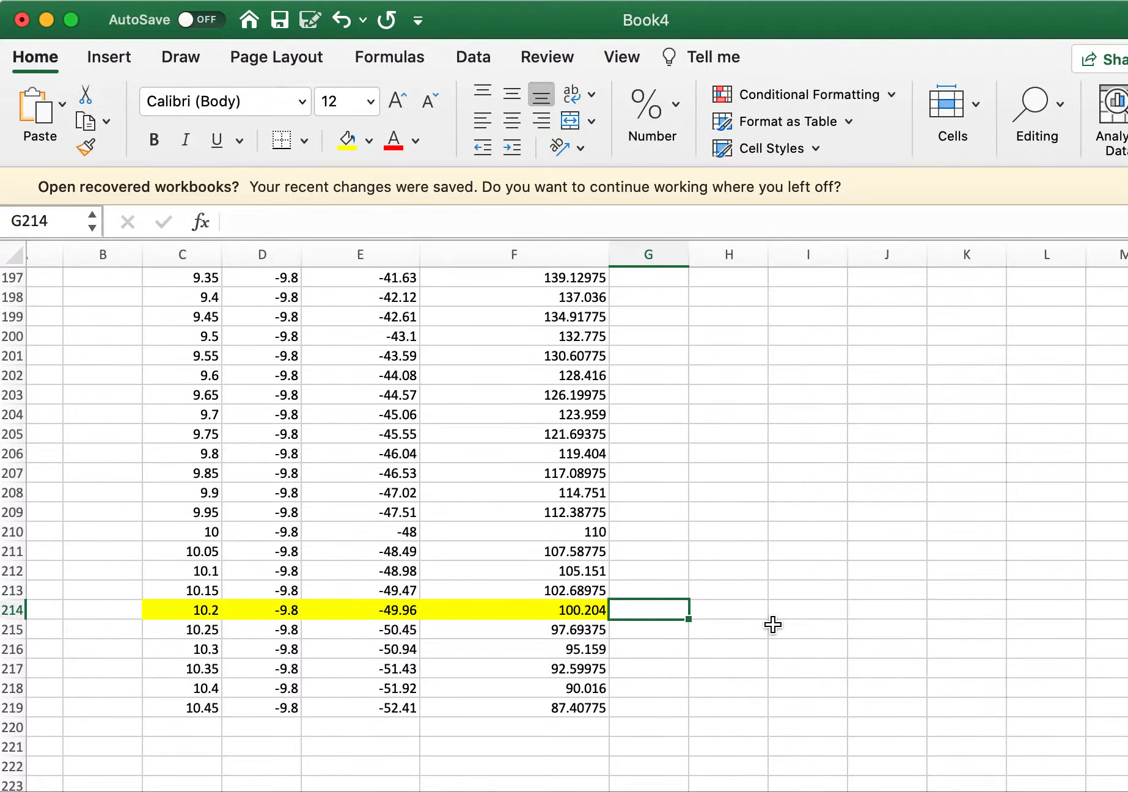
pyautogui.write('Back to Launch Elevation')
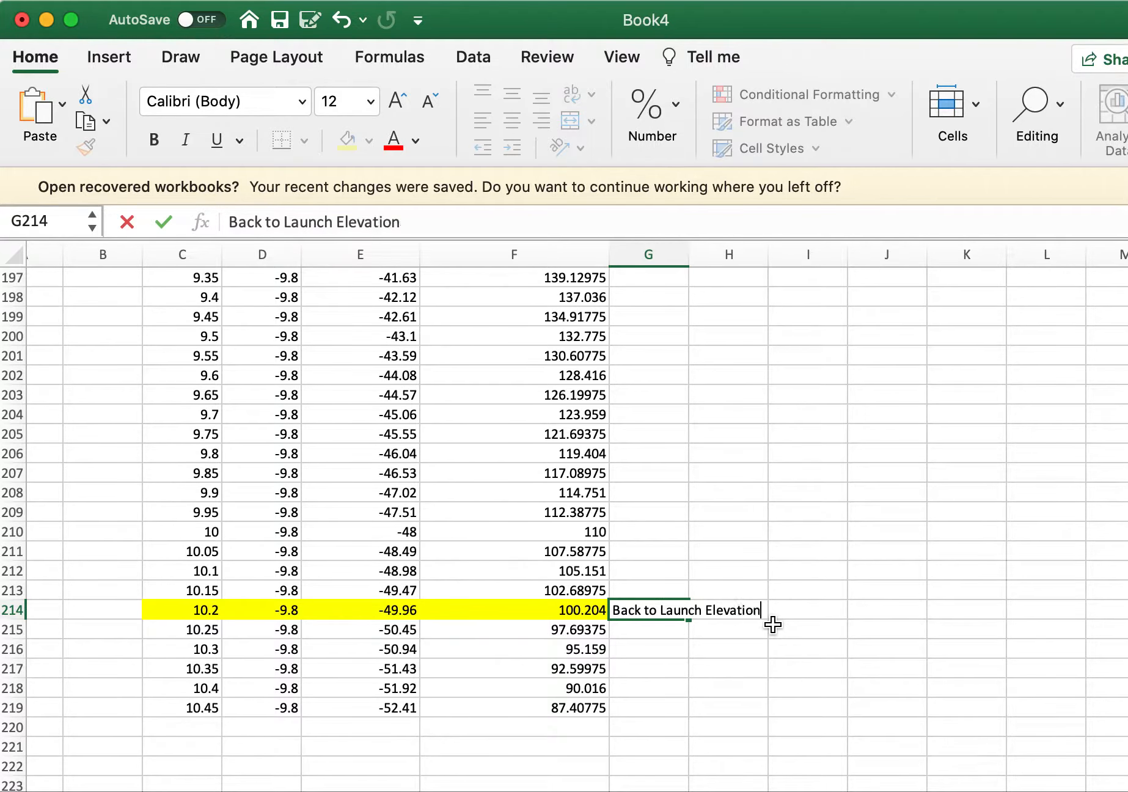
pyautogui.press('Return')
pyautogui.click(728, 551)
# Extend the four formula-based columns from C216:F219 down through row 256, reaching a time of 12.3.
pyautogui.scroll(-5, 617, 542)
pyautogui.click(201, 446)
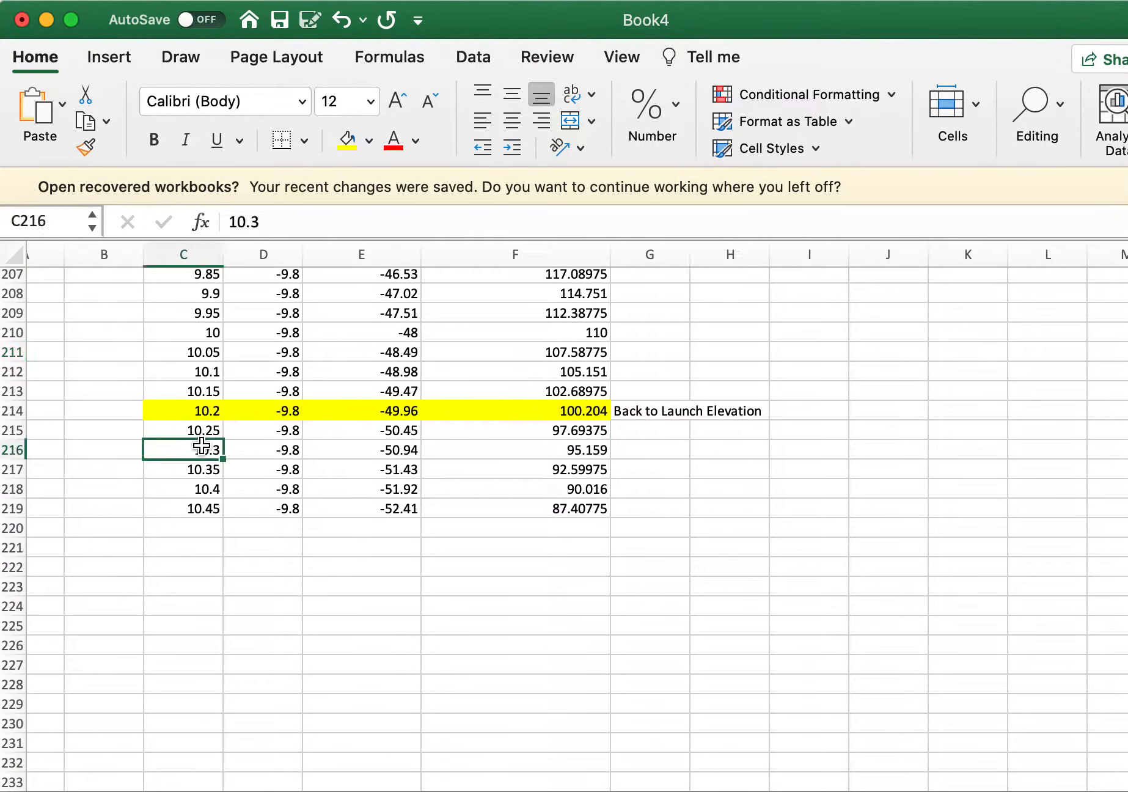
pyautogui.keyDown('shift'); pyautogui.click(597, 508); pyautogui.keyUp('shift')
pyautogui.moveTo(610, 517); pyautogui.dragTo(649, 771)
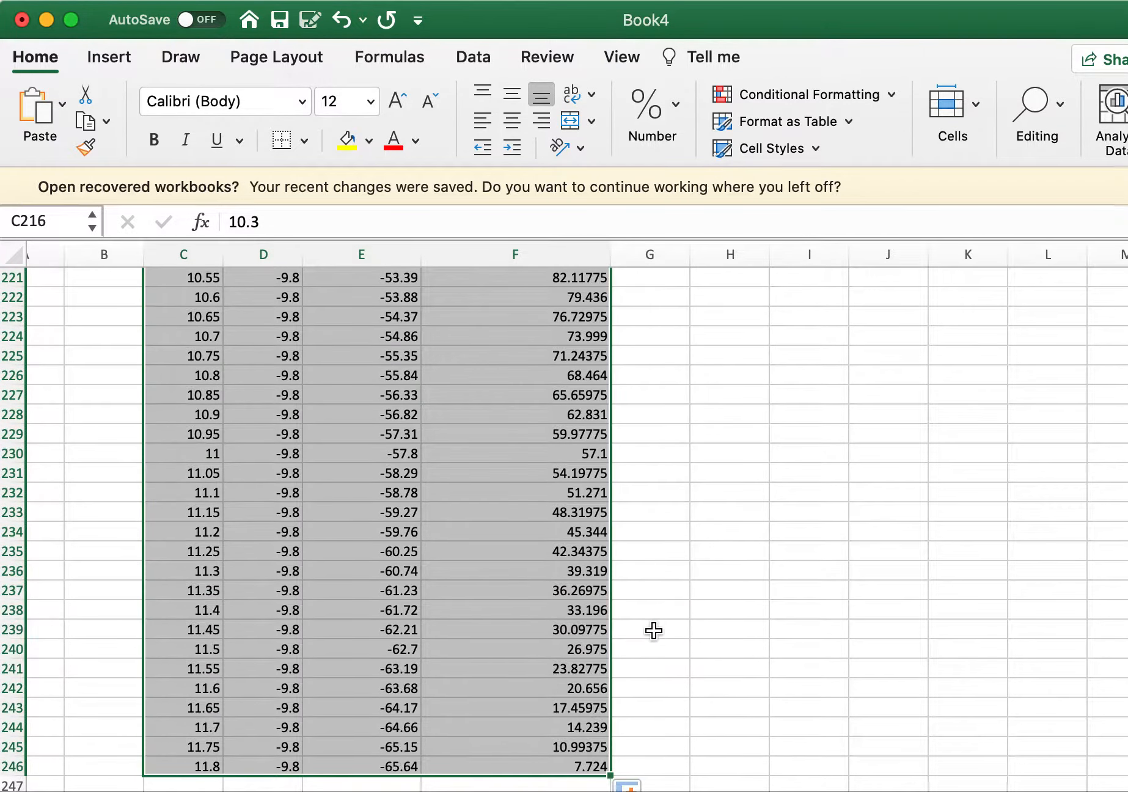
pyautogui.scroll(-5, 653, 629)
pyautogui.scroll(-3, 654, 628)
pyautogui.moveTo(589, 482); pyautogui.dragTo(587, 682)
pyautogui.click(677, 551)
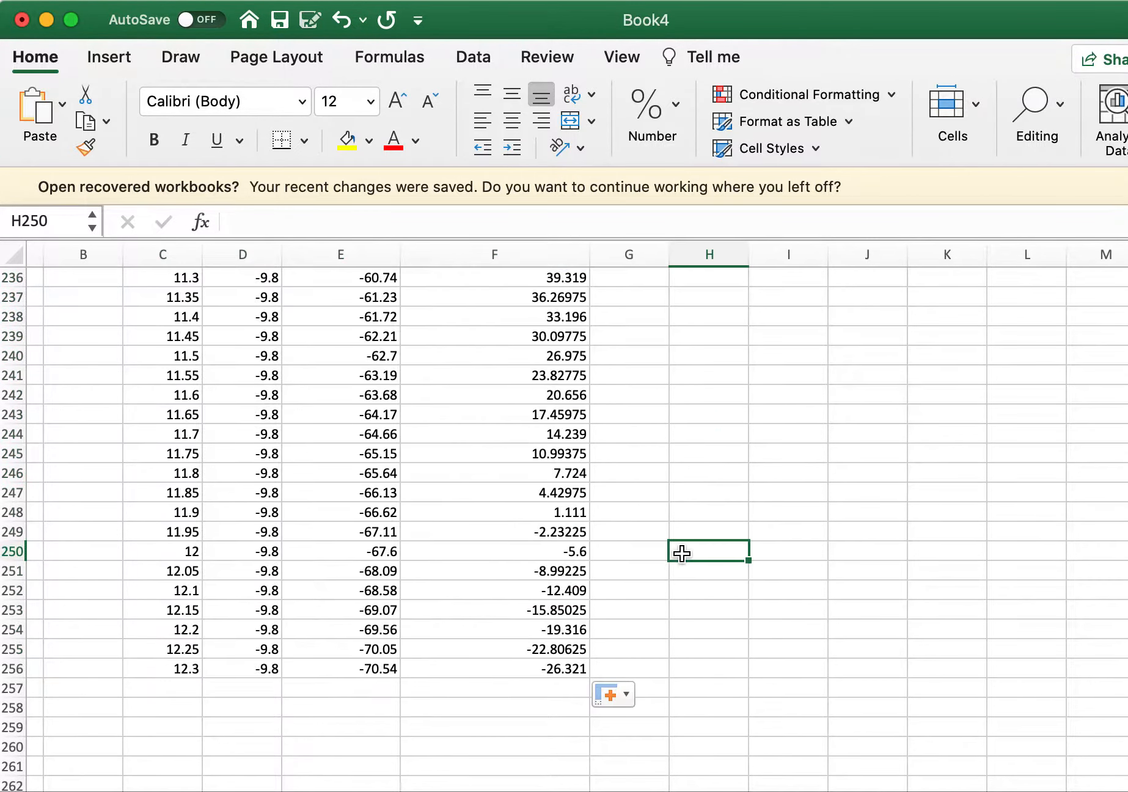
# Highlight the 11.9 s row, cells C248 to F248, with a yellow fill.
pyautogui.click(607, 515)
pyautogui.click(578, 515)
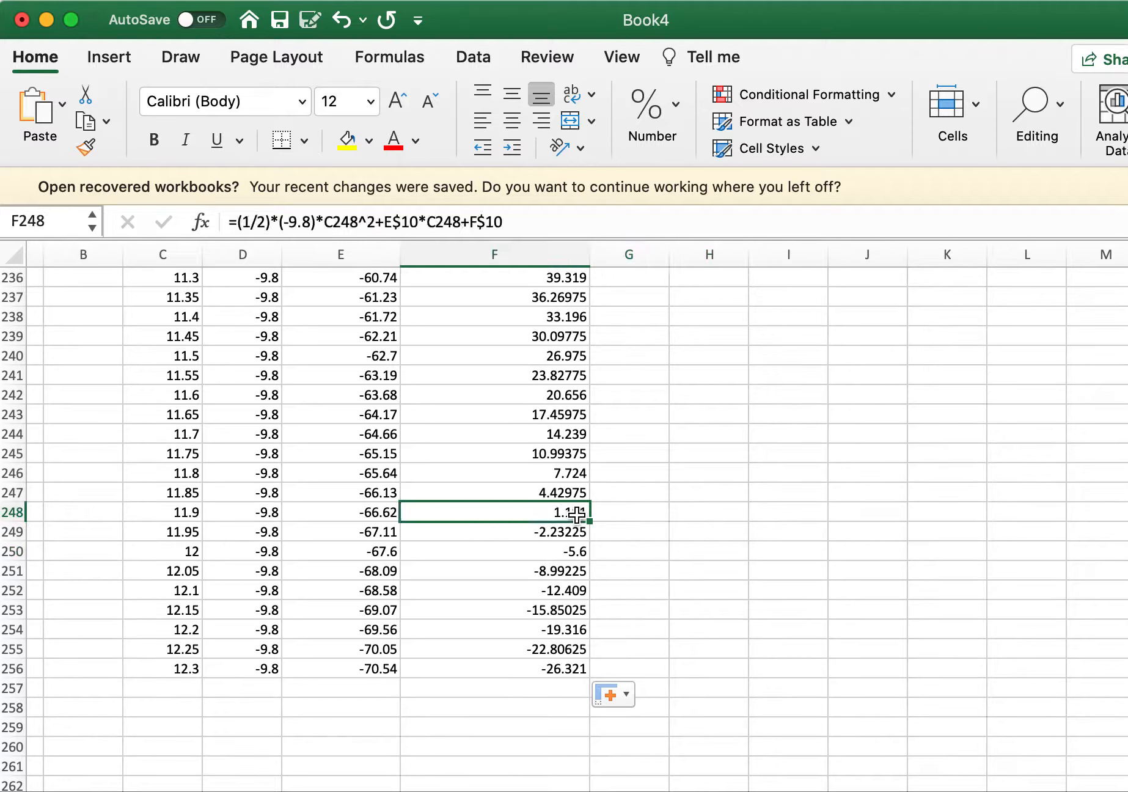
pyautogui.keyDown('shift'); pyautogui.click(180, 516); pyautogui.keyUp('shift')
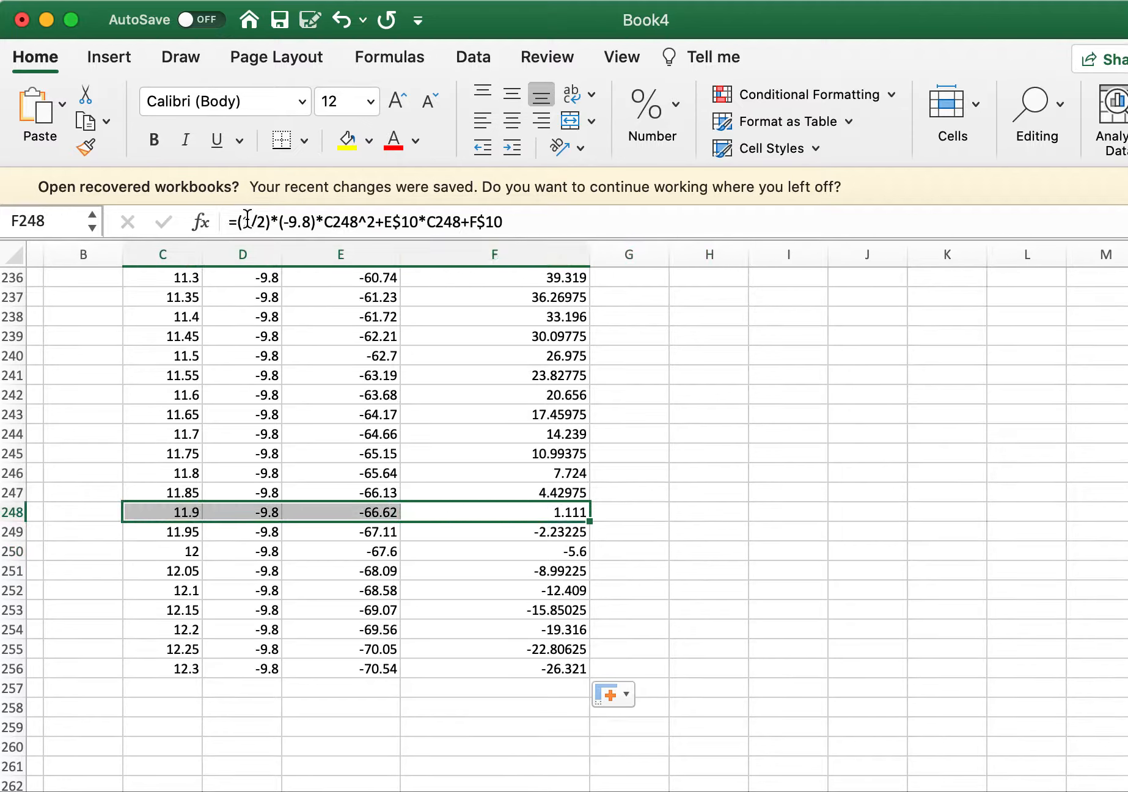
pyautogui.click(345, 141)
# Enter the label Projectile hits the river in G248 beside the highlighted 11.9 s row.
pyautogui.click(624, 509)
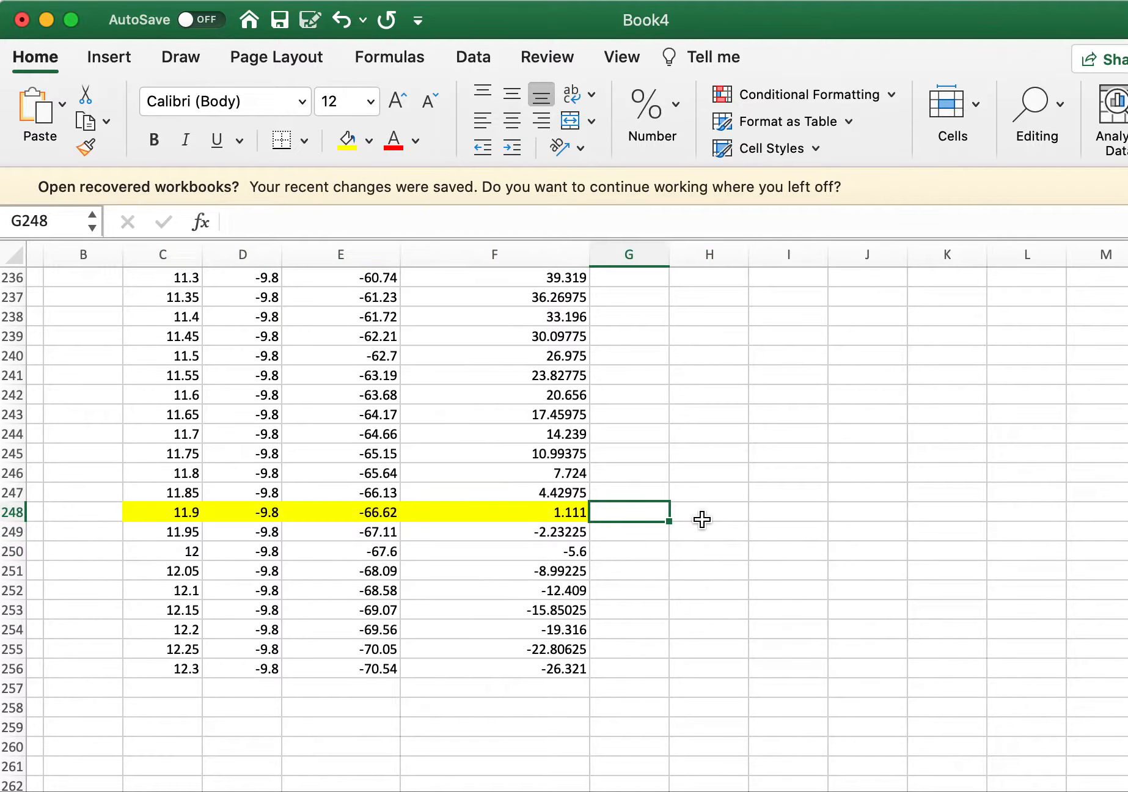
pyautogui.write('Projectile')
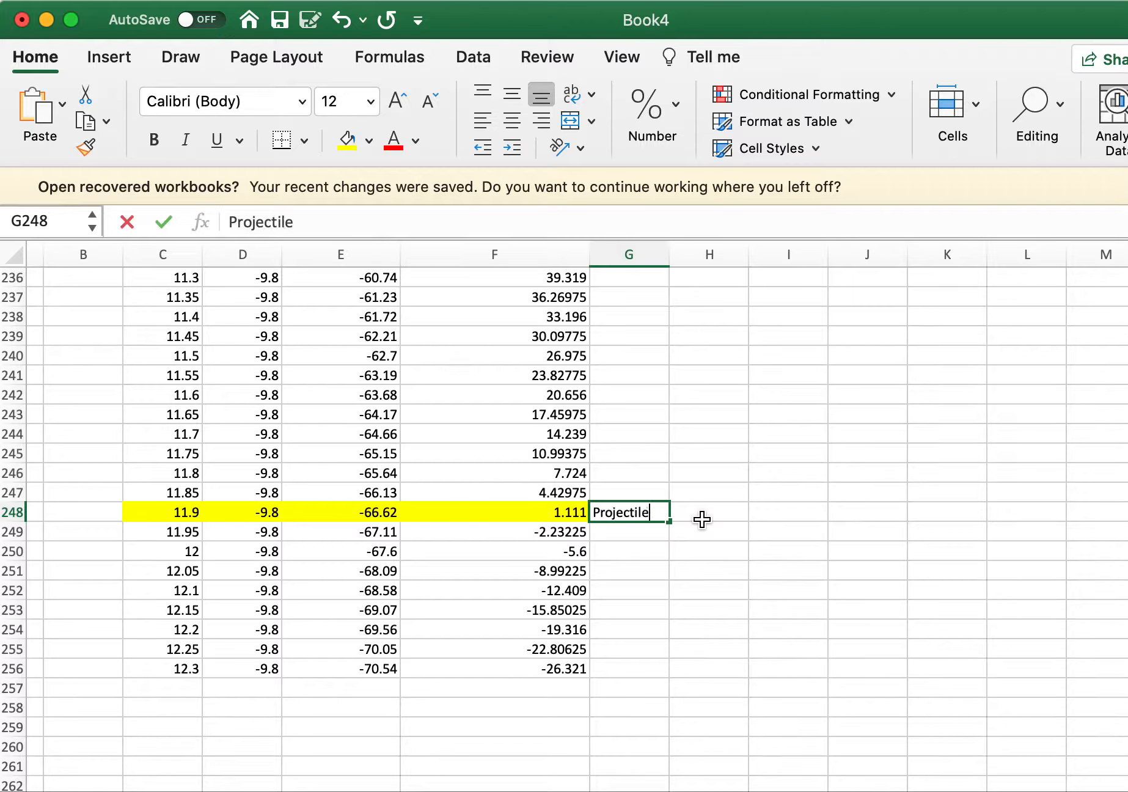
pyautogui.write(' hits the rive')
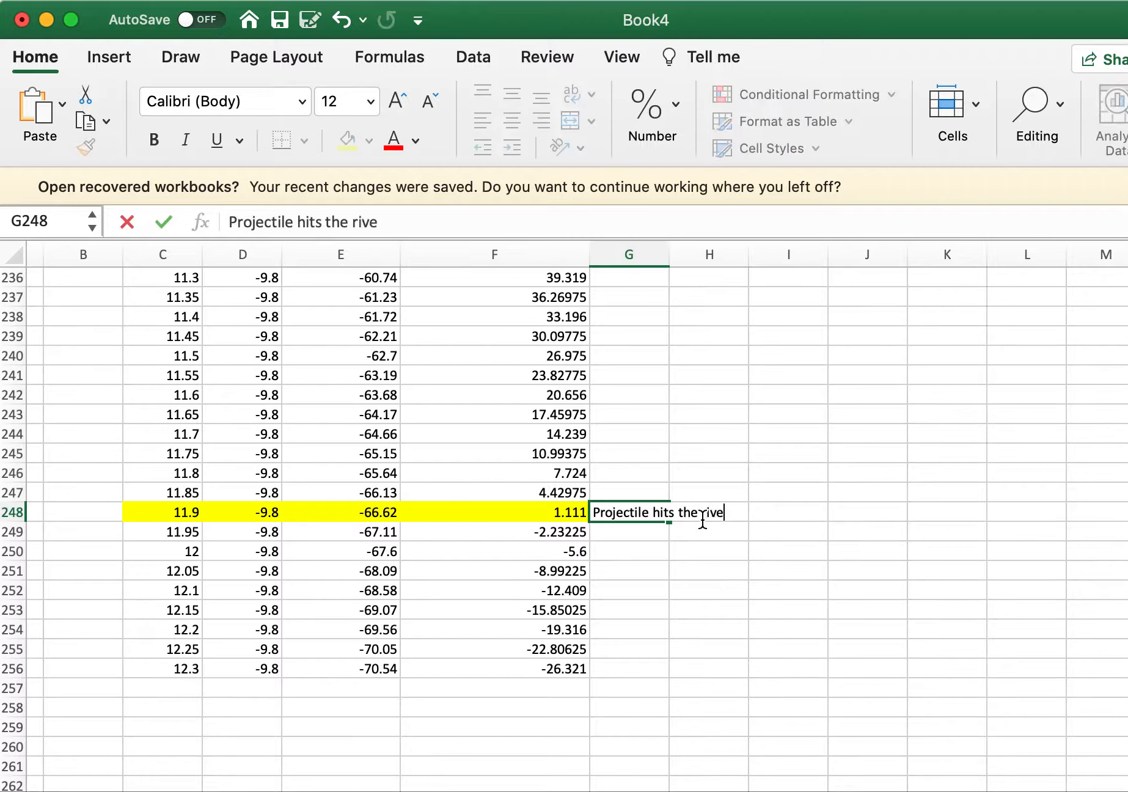
pyautogui.write('r')
pyautogui.press('Return')
pyautogui.click(1127, 414)
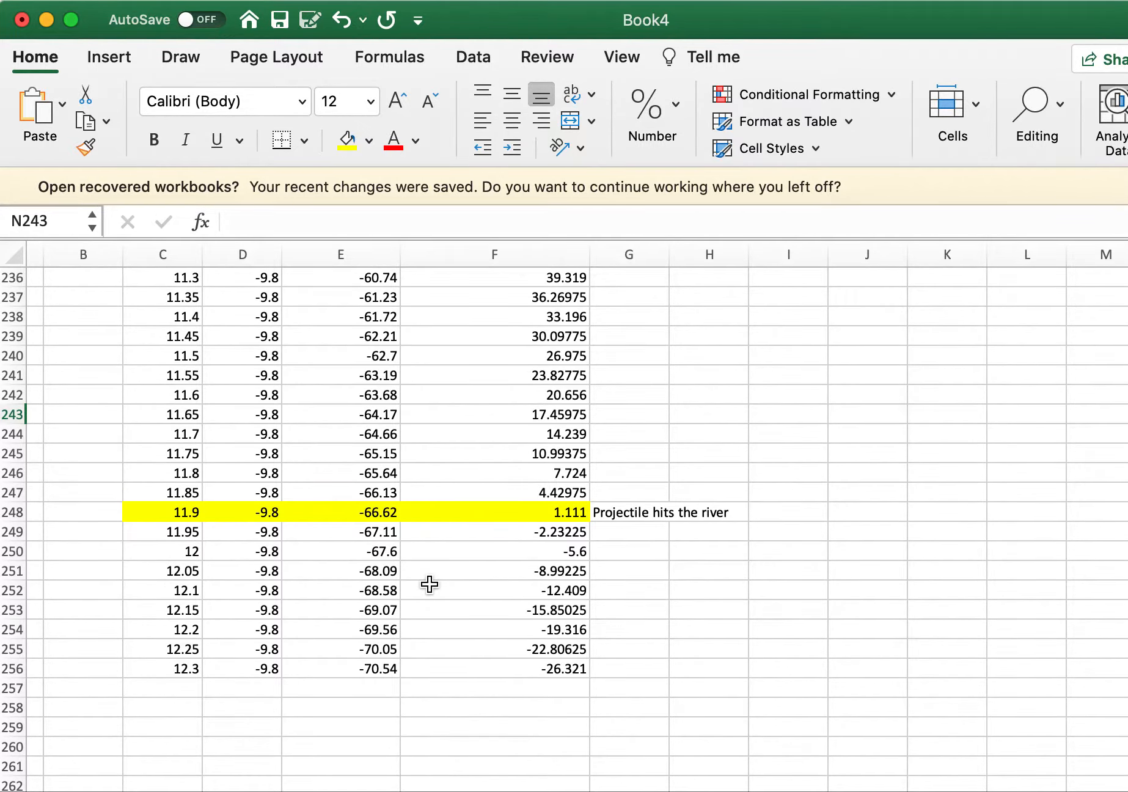
# Review the highlighted formula-based rows for the return to launch elevation and the river impact.
pyautogui.scroll(20, 430, 584)
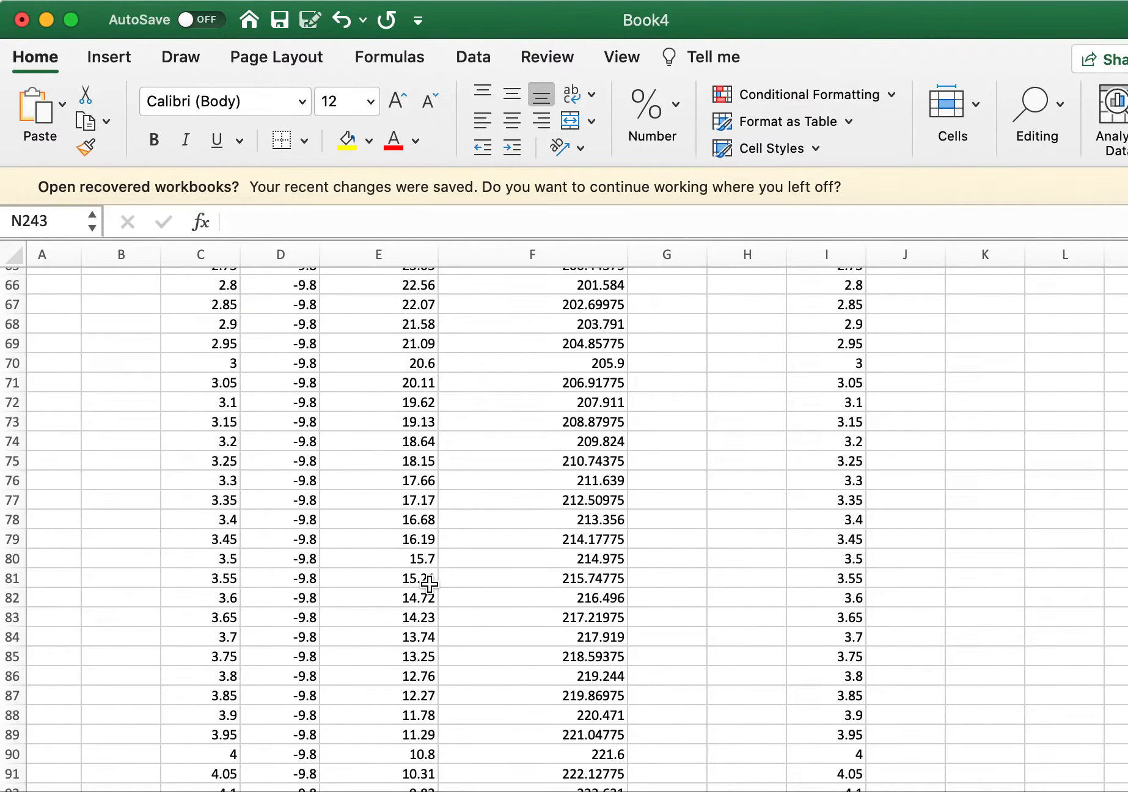
pyautogui.scroll(-20, 429, 584)
pyautogui.scroll(3, 429, 584)
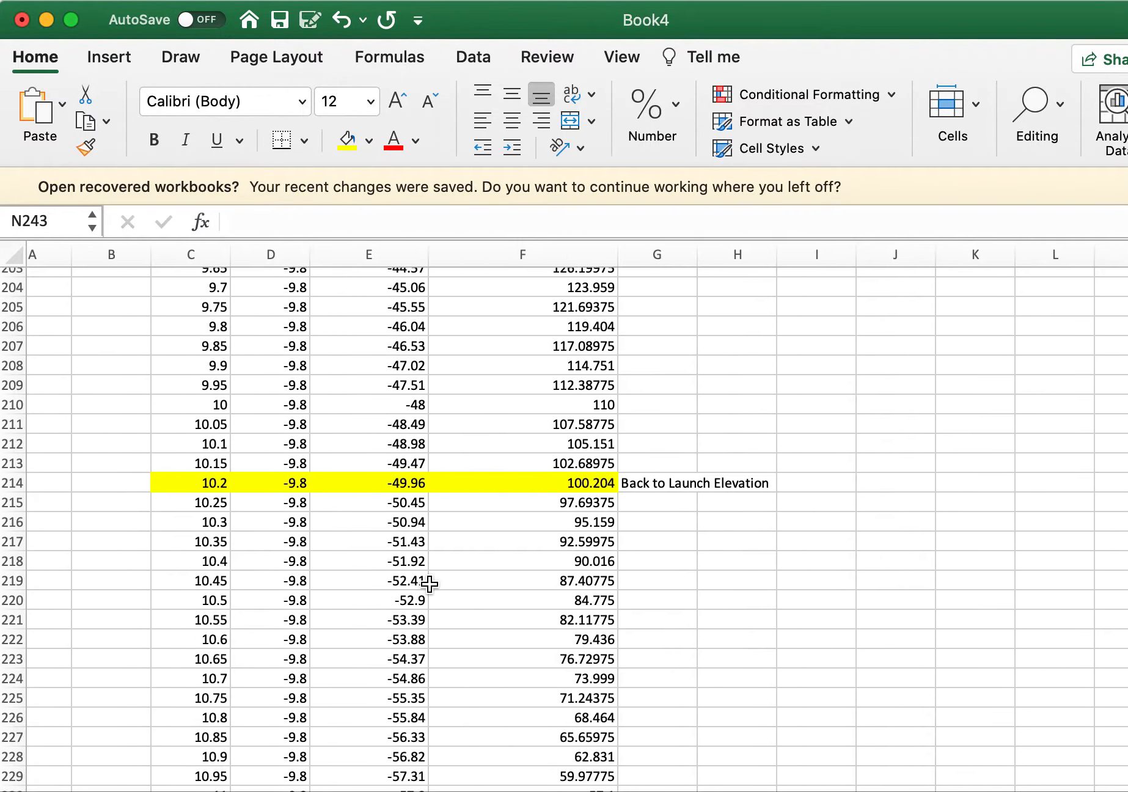
pyautogui.scroll(-15, 429, 584)
pyautogui.scroll(3, 208, 428)
pyautogui.click(221, 466)
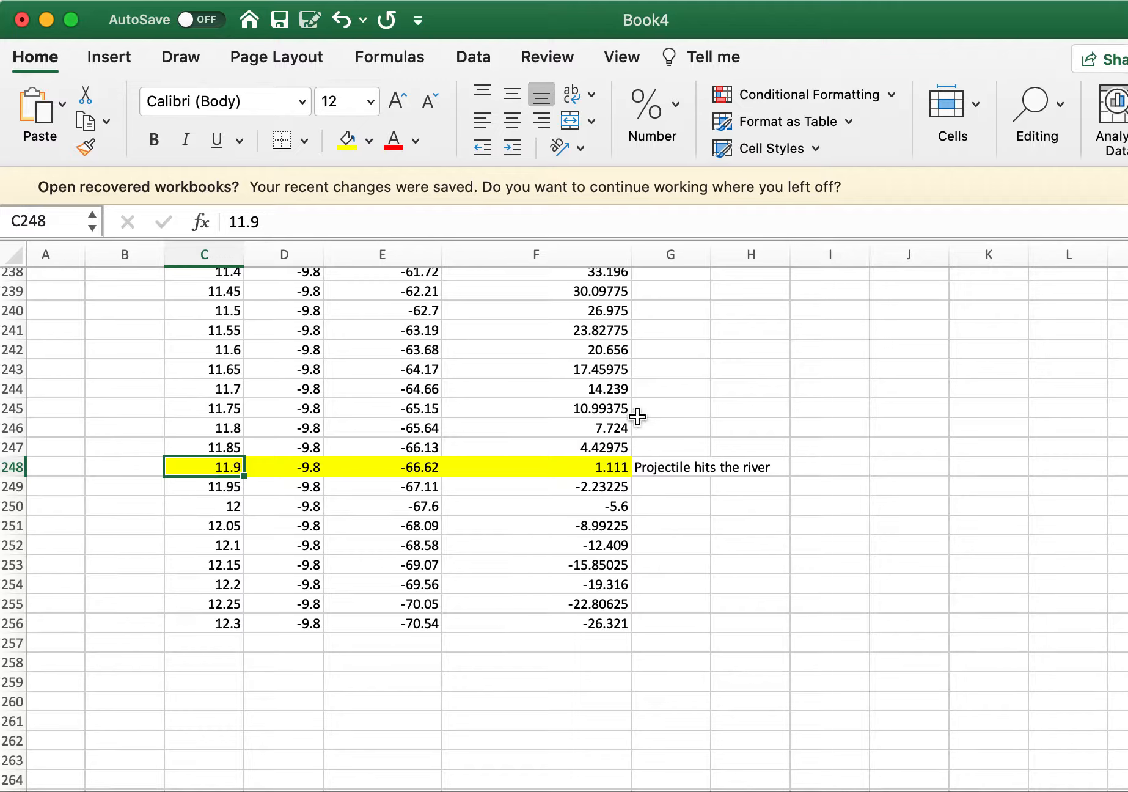
pyautogui.click(1127, 447)
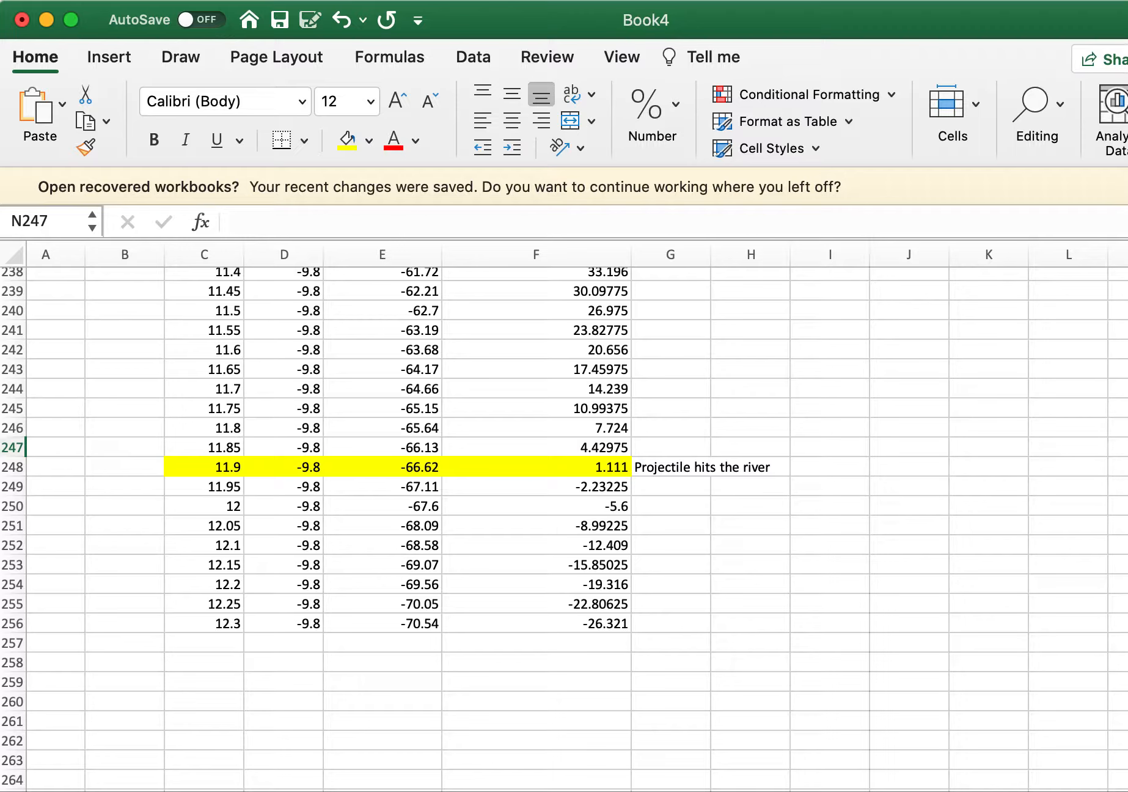
pyautogui.click(1125, 369)
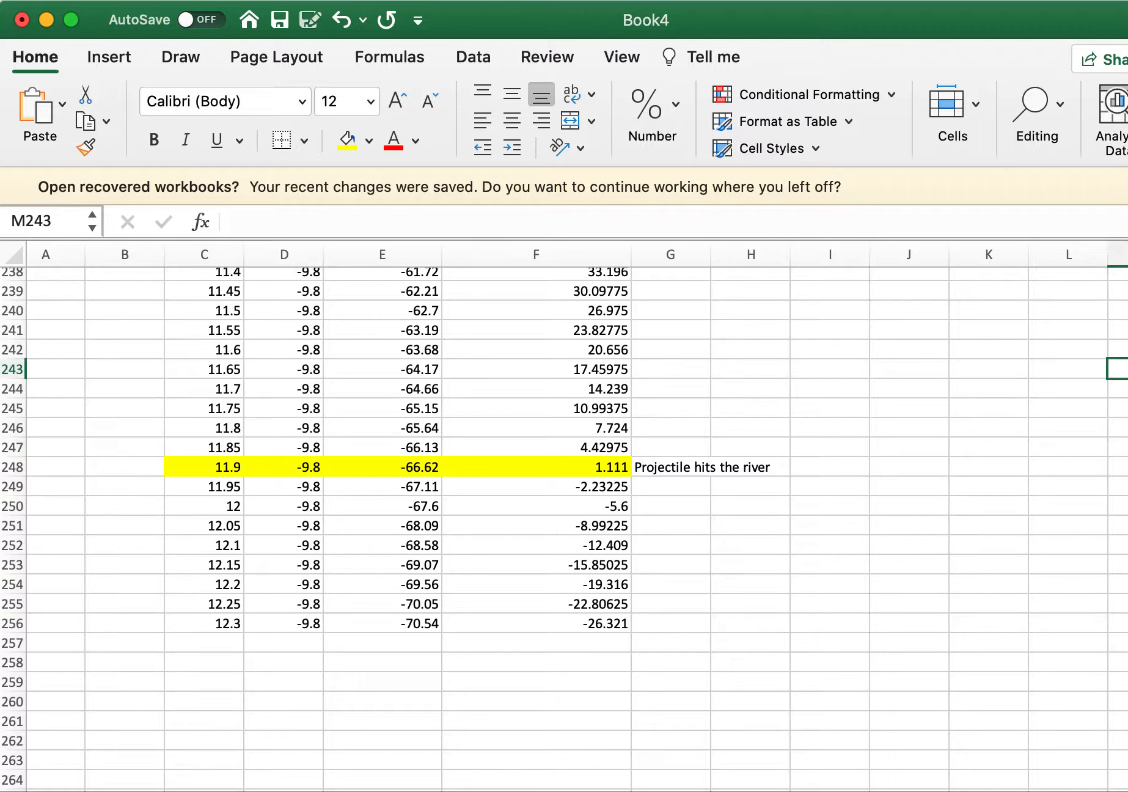
pyautogui.click(1127, 466)
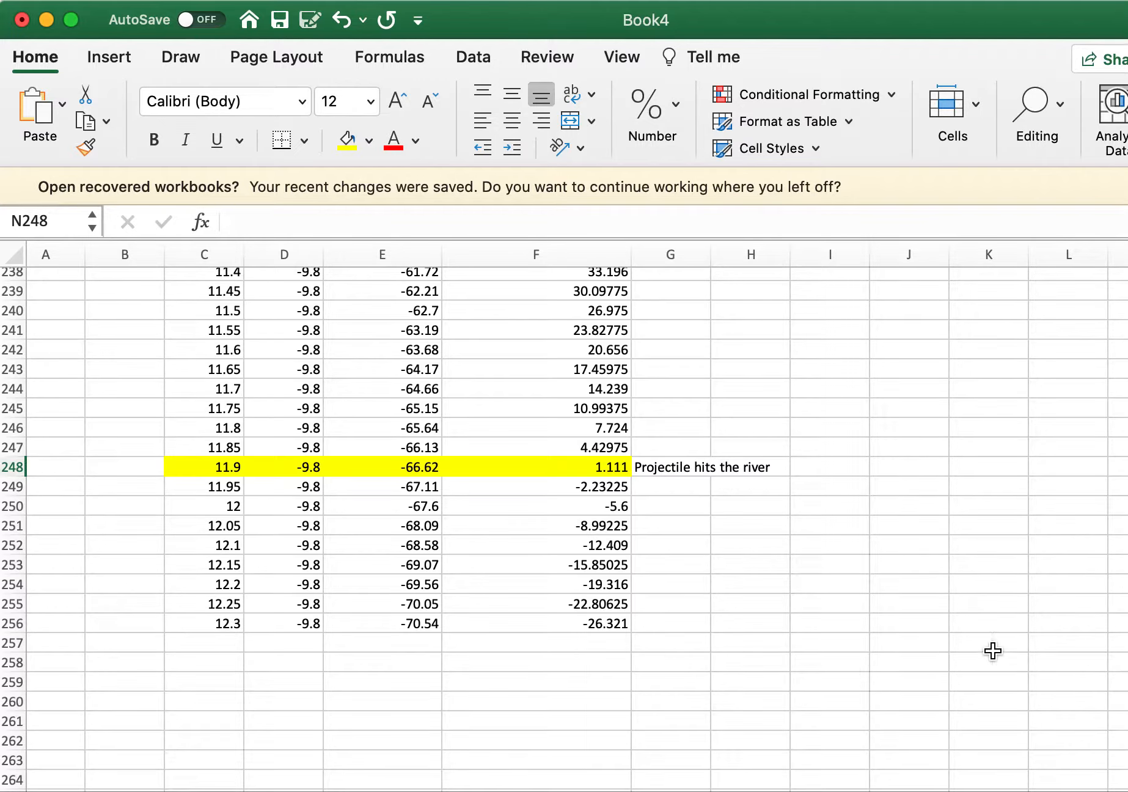
# Examine the formula-based table's initial velocity and position in E10 and F10 and the position formula in F16.
pyautogui.scroll(7, 1124, 641)
pyautogui.scroll(20, 564, 529)
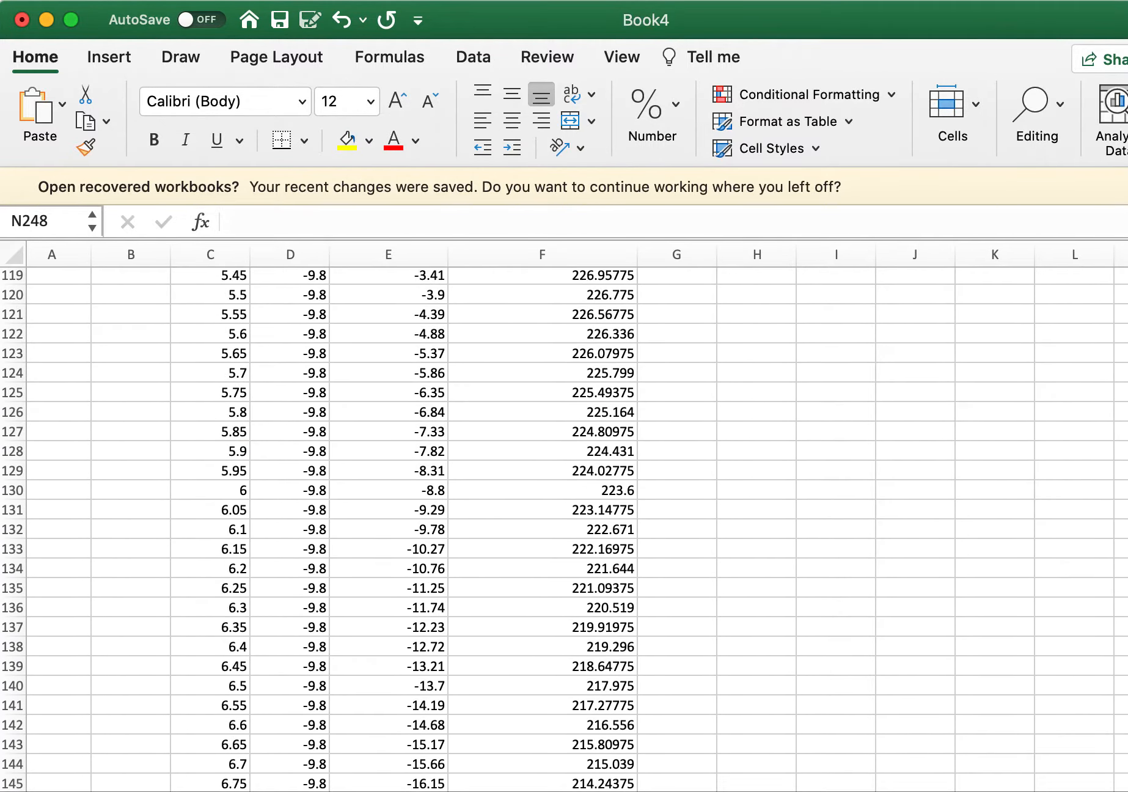
pyautogui.scroll(20, 564, 528)
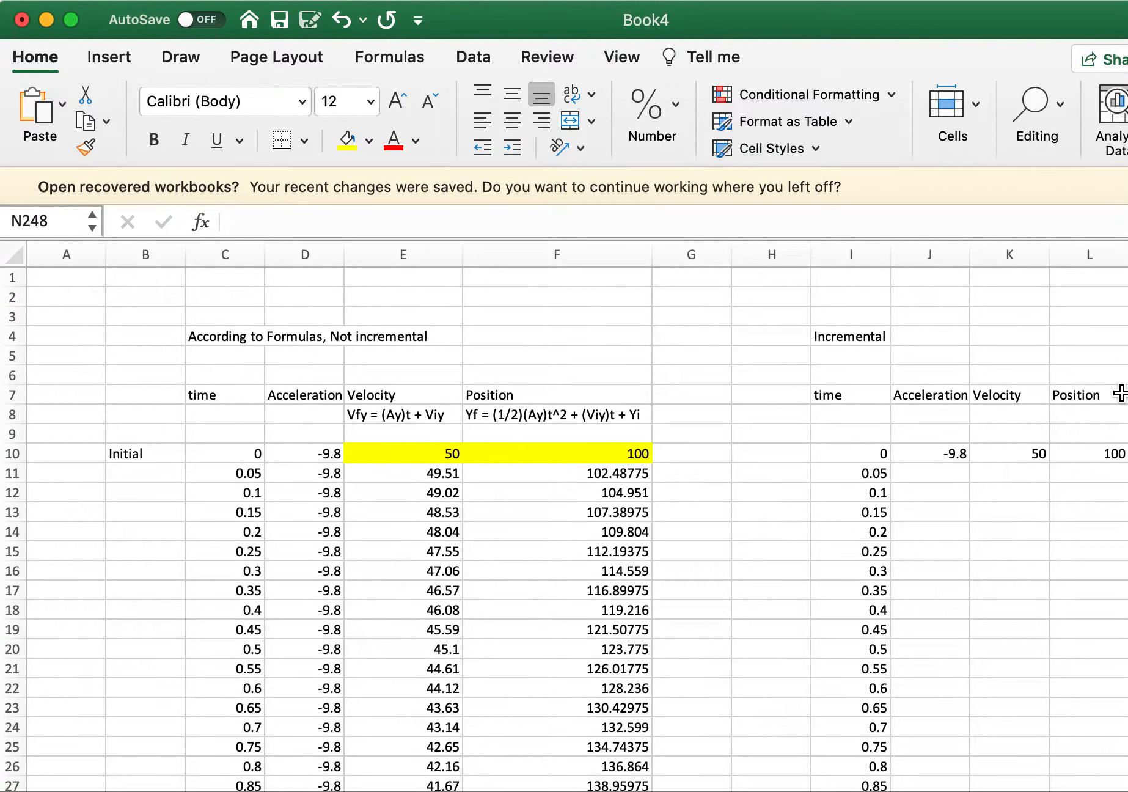
pyautogui.scroll(-3, 564, 528)
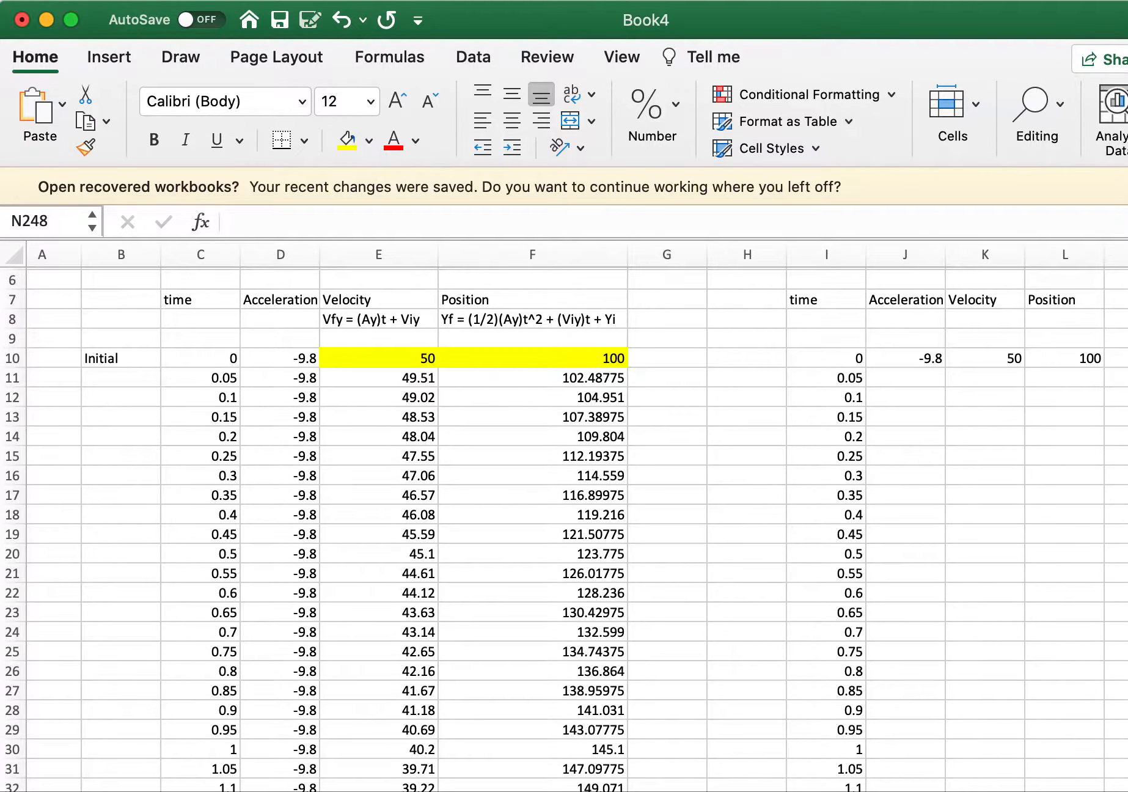
pyautogui.click(411, 478)
pyautogui.click(509, 476)
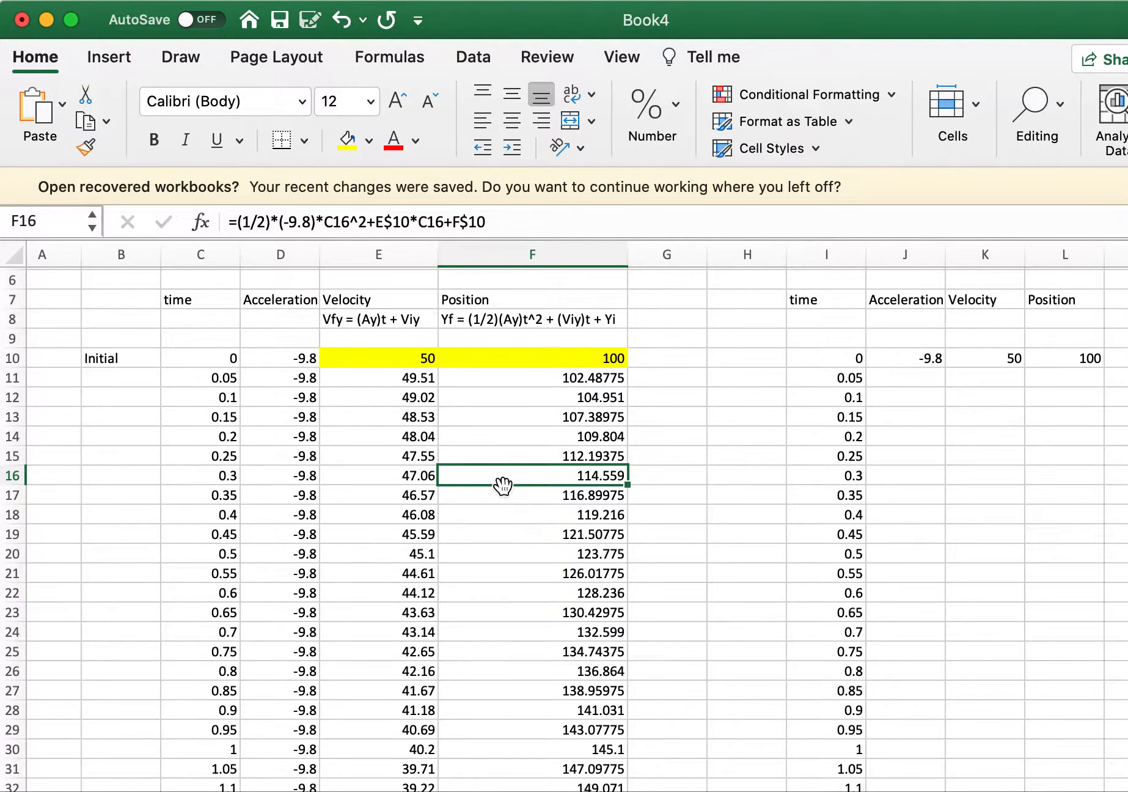
pyautogui.click(218, 475)
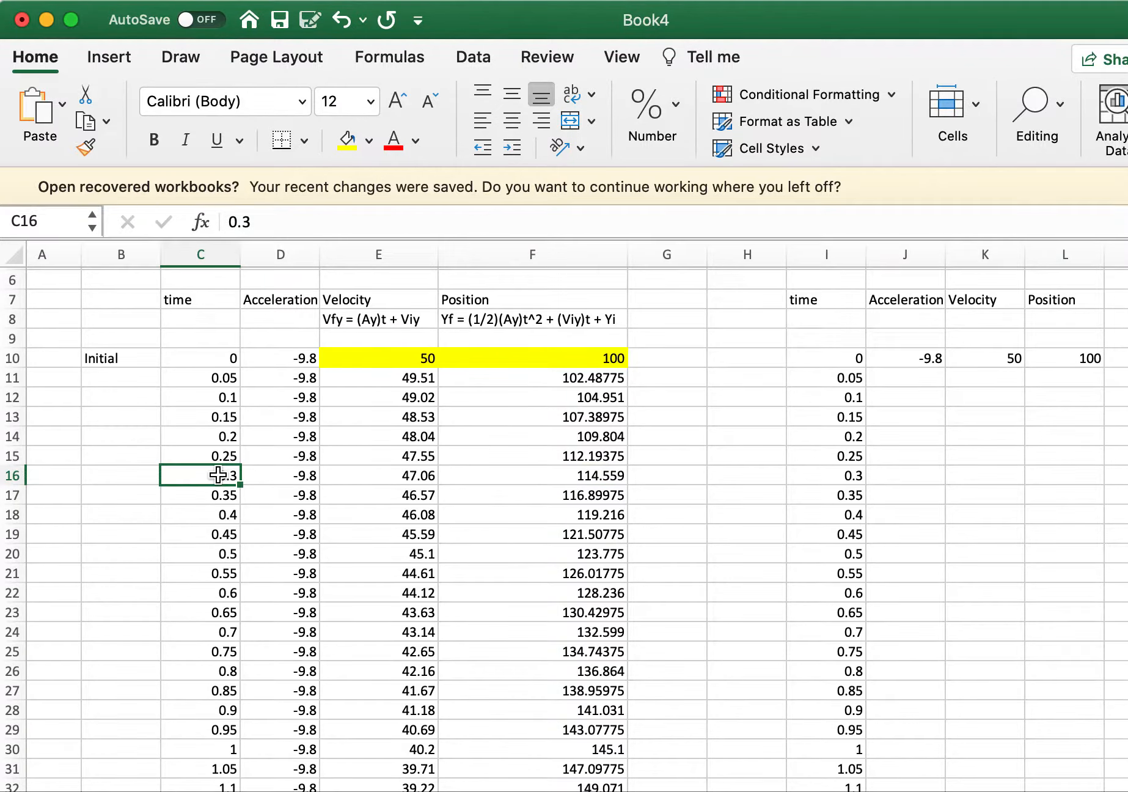
pyautogui.click(353, 360)
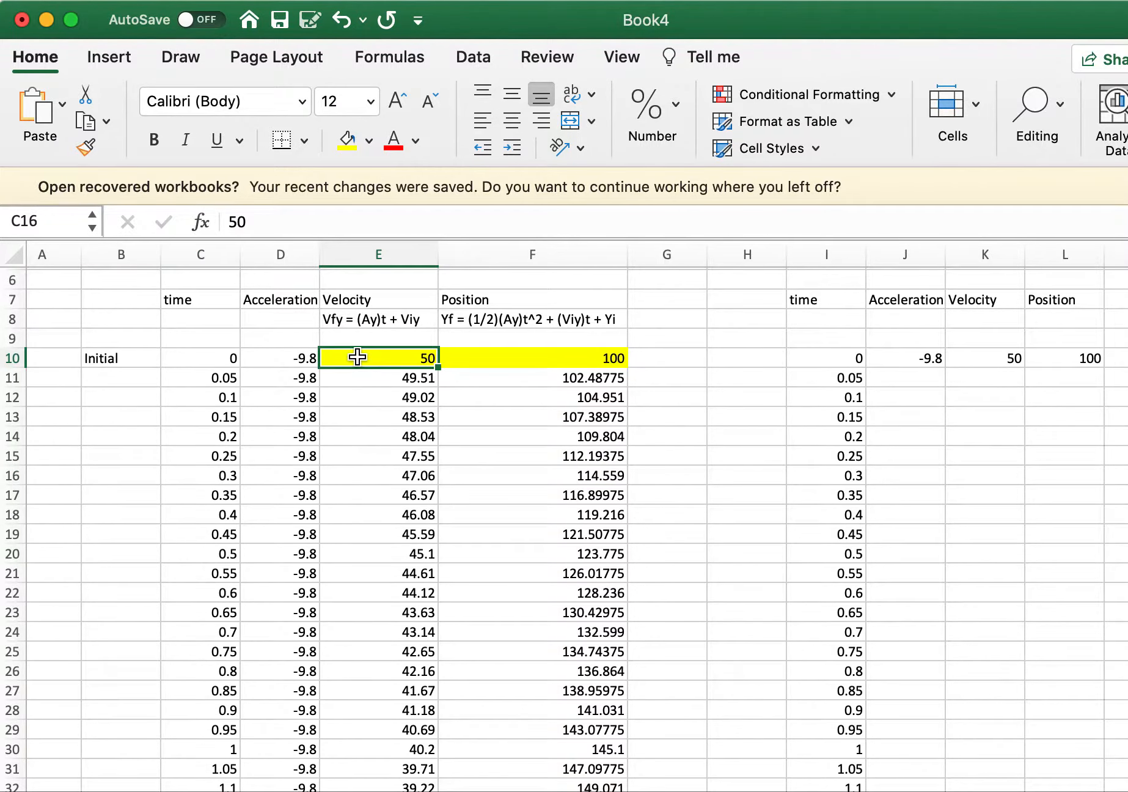
pyautogui.click(492, 365)
pyautogui.click(373, 355)
pyautogui.click(485, 344)
pyautogui.click(482, 361)
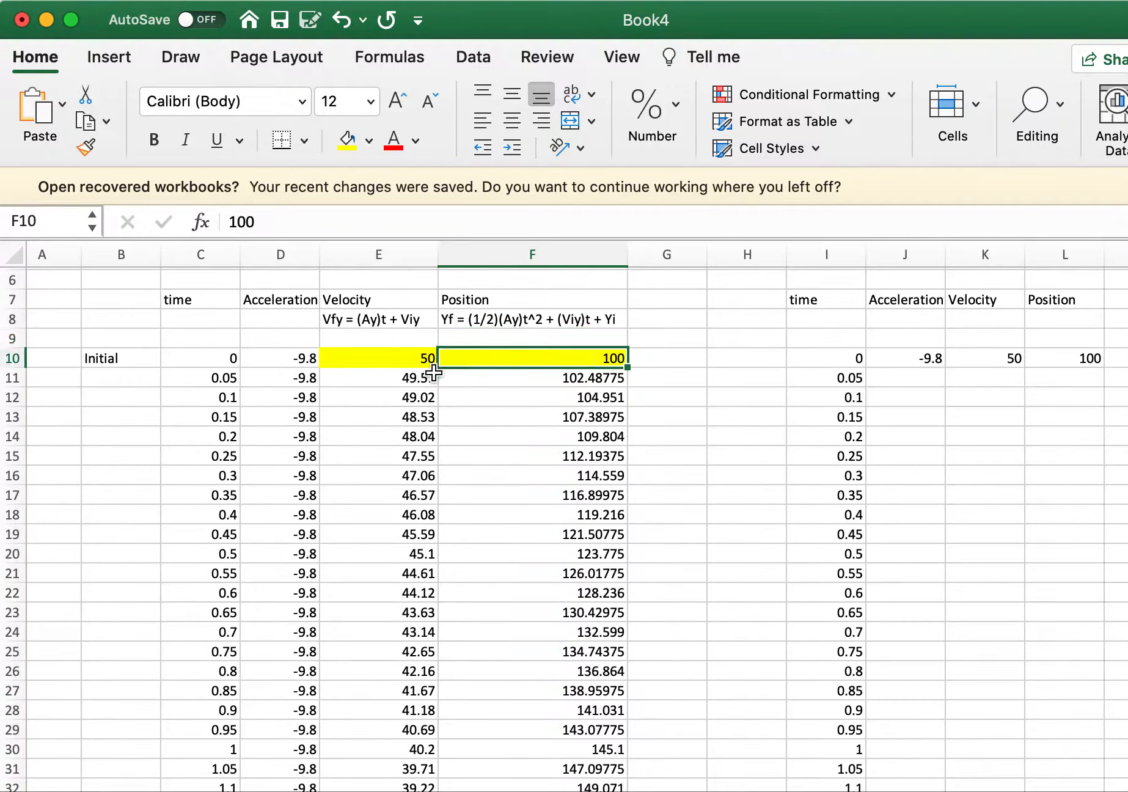
pyautogui.click(403, 363)
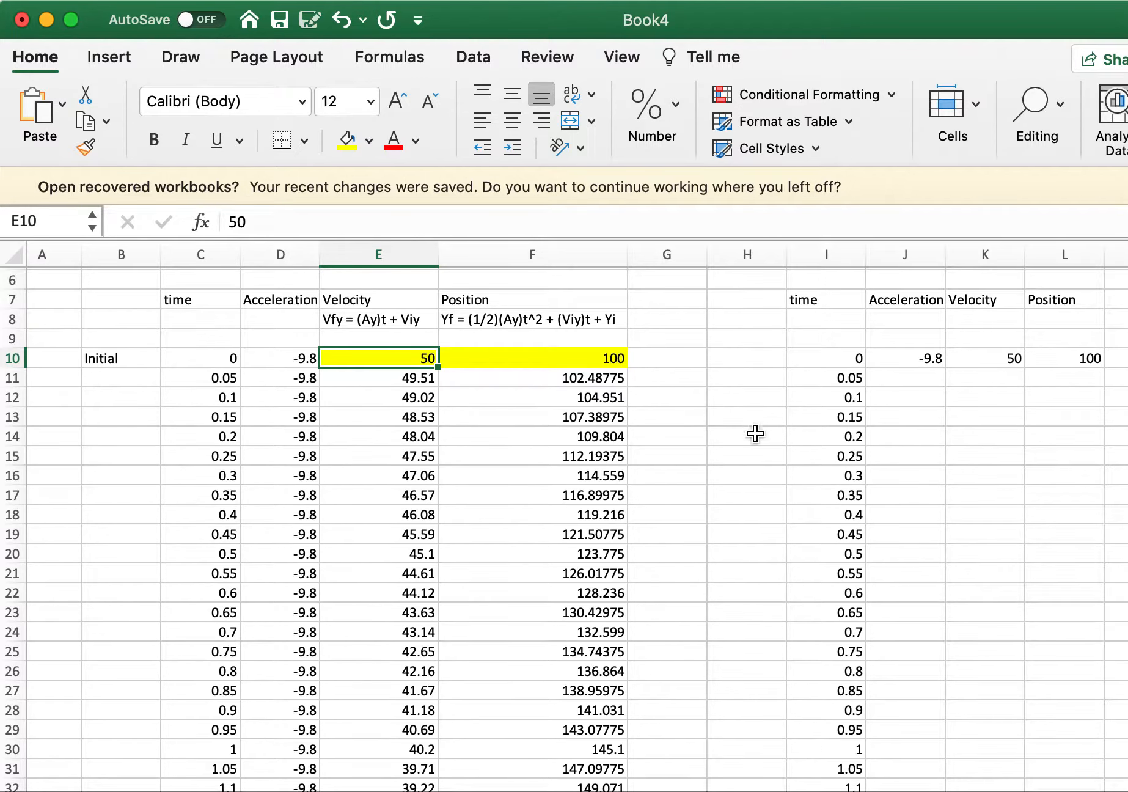
# Copy the -9.8 acceleration from J10 into J11 and J12 of the incremental table.
pyautogui.hscroll(1, 755, 433)
pyautogui.scroll(3, 899, 443)
pyautogui.hscroll(2, 899, 444)
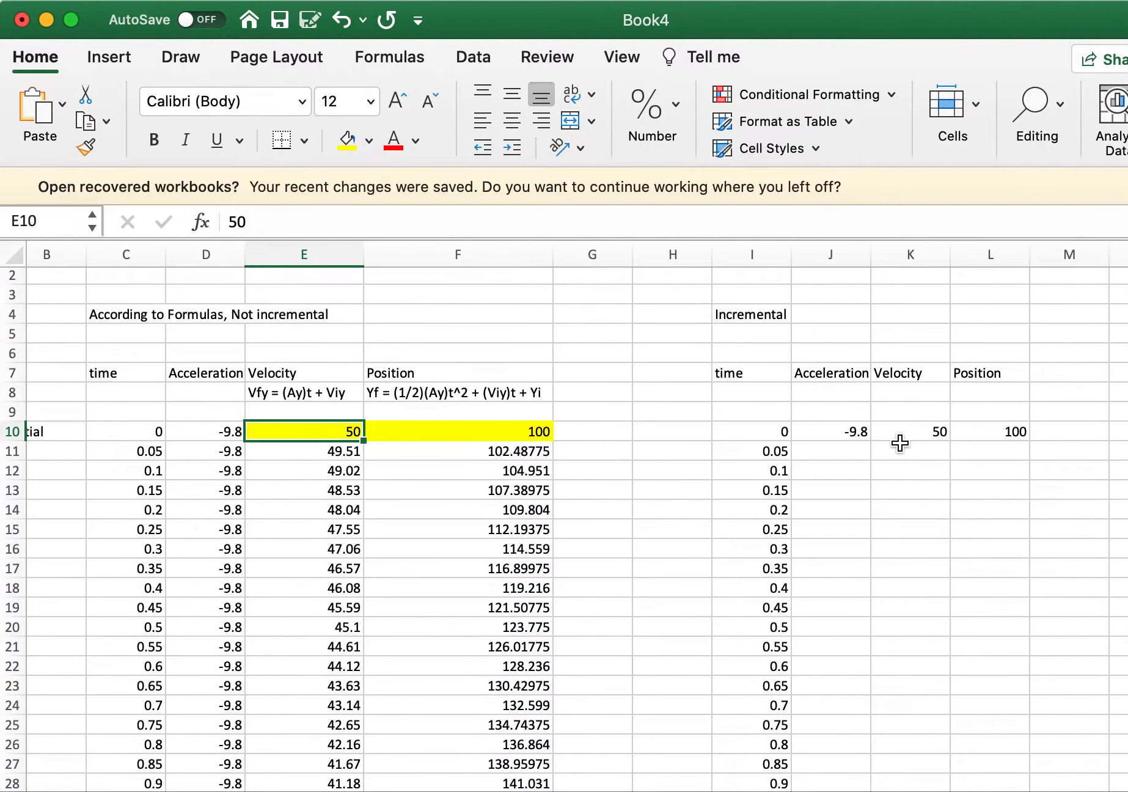
pyautogui.click(881, 452)
pyautogui.click(847, 454)
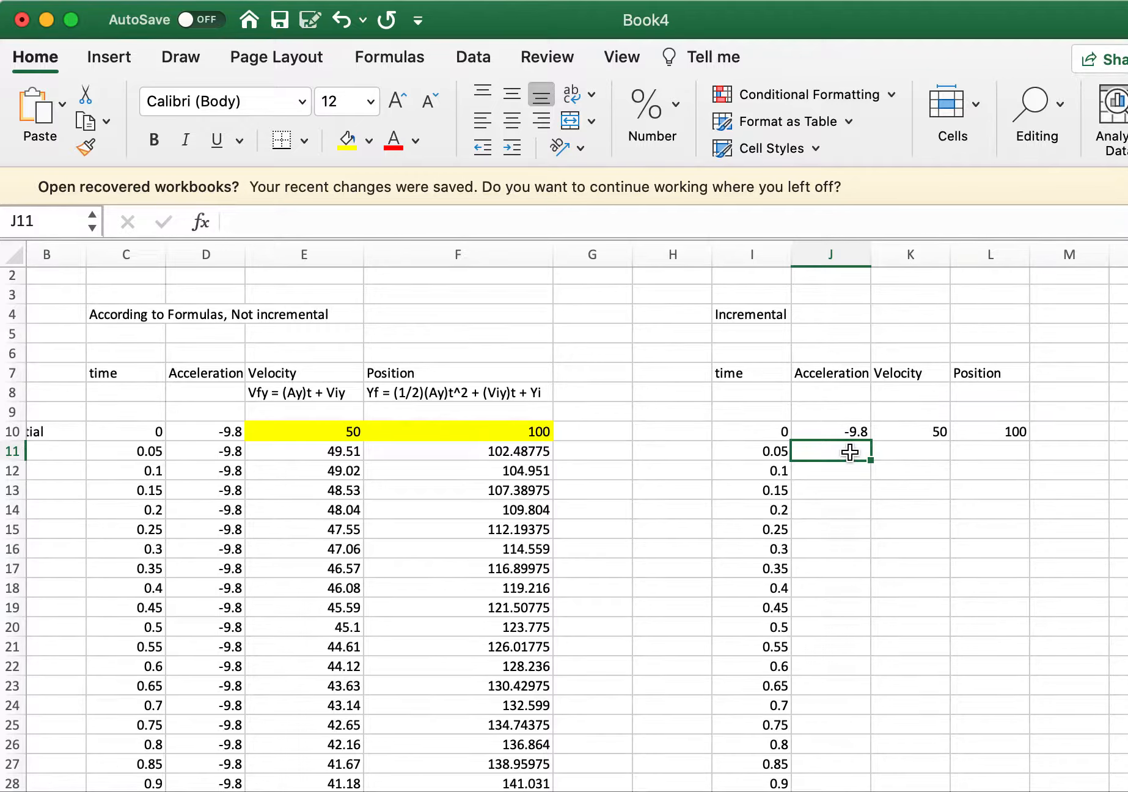
pyautogui.press('Up')
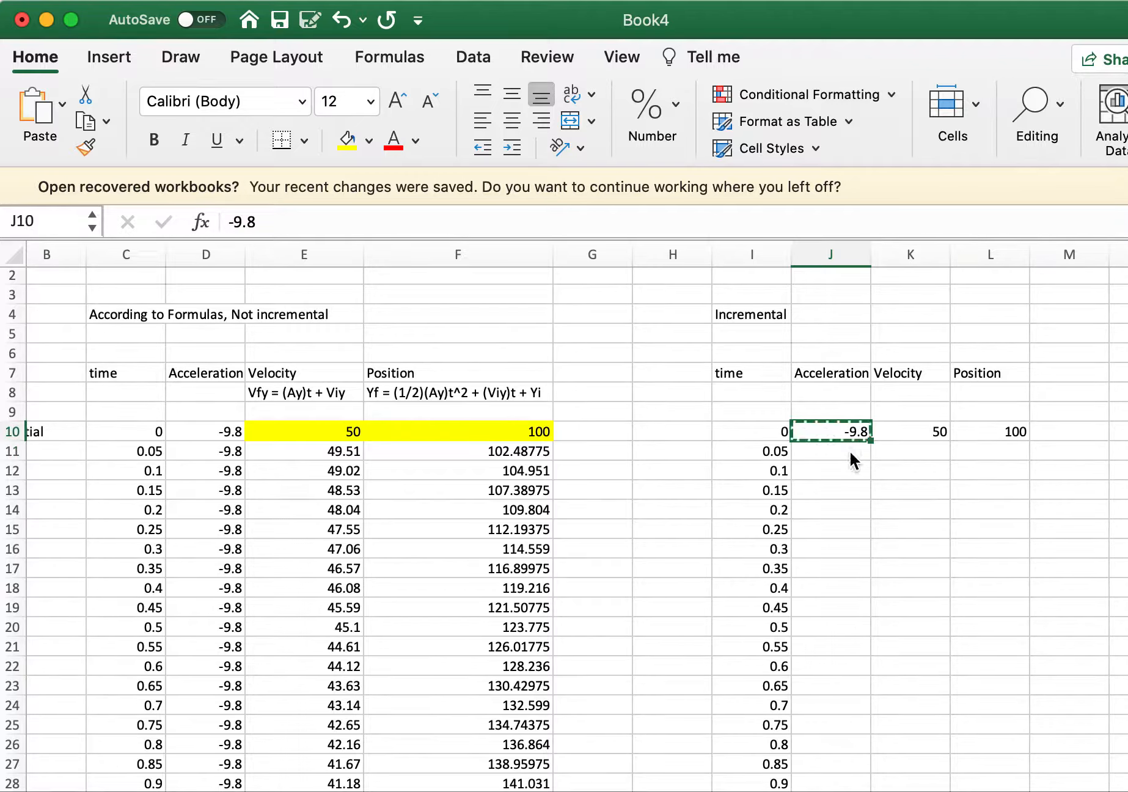
pyautogui.press('Down')
pyautogui.write('-9.8')
pyautogui.press('Down')
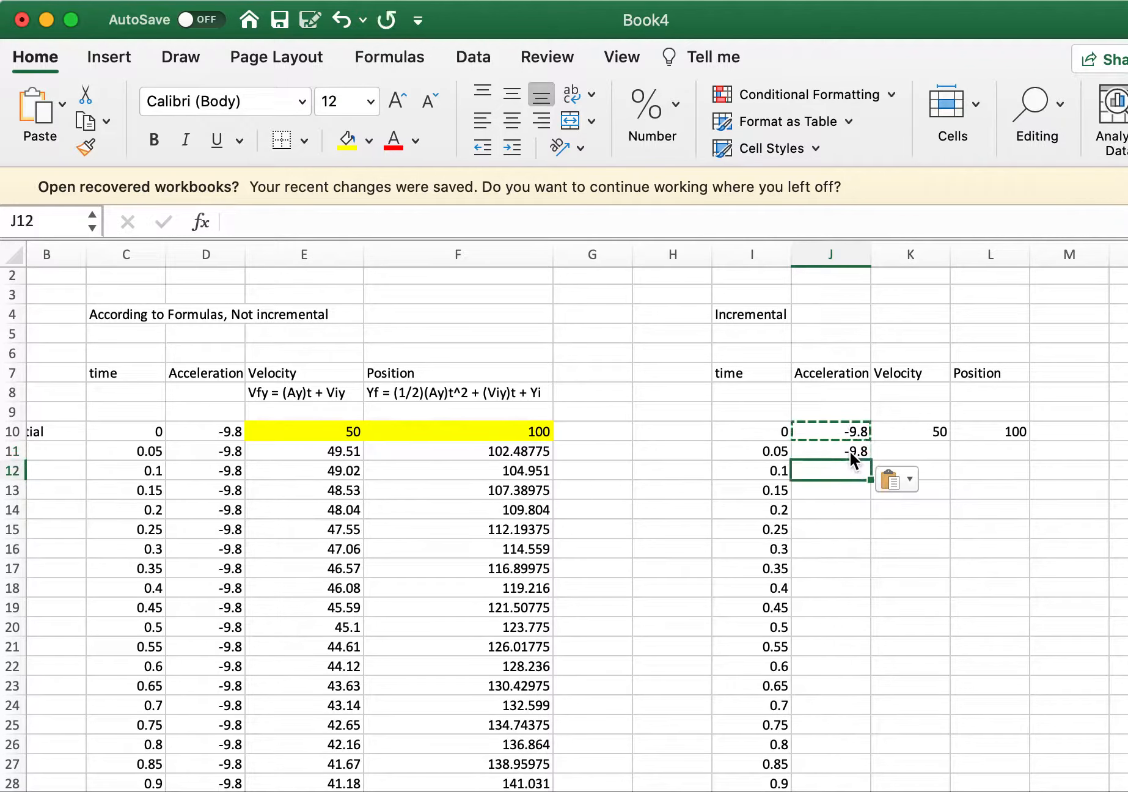
pyautogui.write('-9.8')
# Fill the -9.8 acceleration from J12 down through row 93, alongside the existing incremental times.
pyautogui.moveTo(870, 480); pyautogui.dragTo(870, 741)
pyautogui.scroll(-5, 889, 647)
pyautogui.moveTo(869, 451); pyautogui.dragTo(906, 727)
pyautogui.scroll(-10, 900, 557)
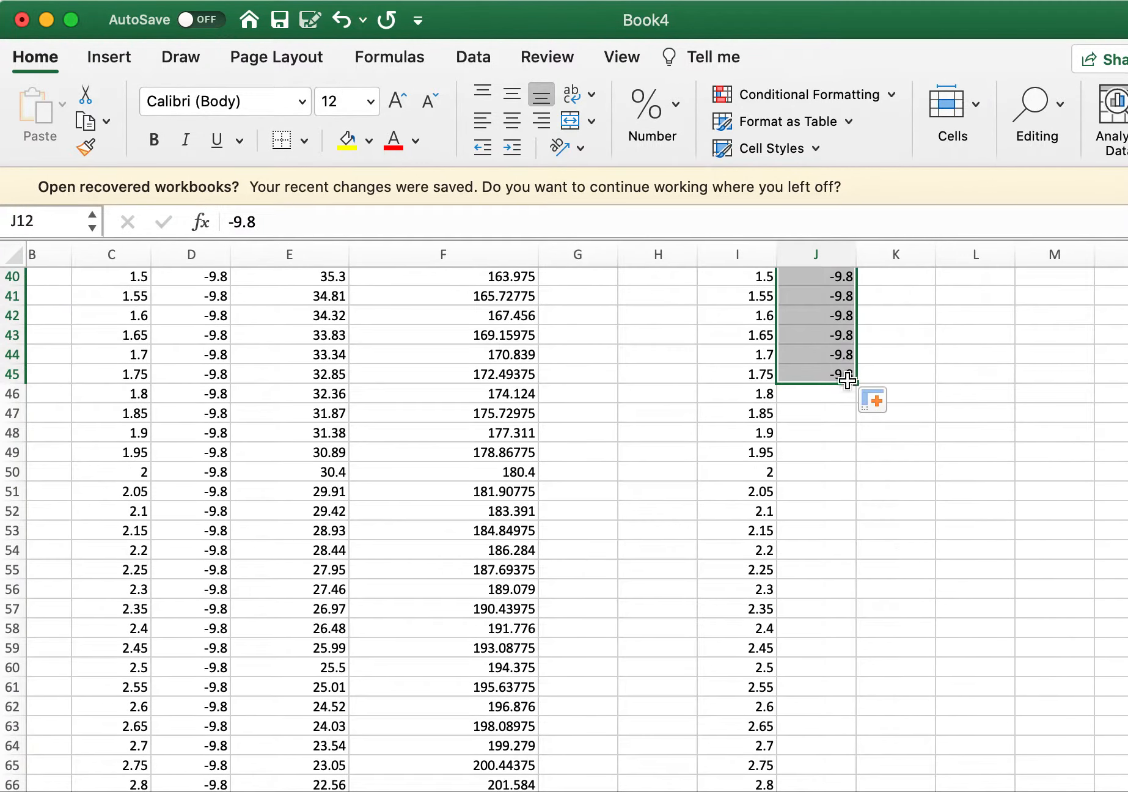
pyautogui.moveTo(856, 383); pyautogui.dragTo(854, 791)
pyautogui.scroll(-9, 898, 521)
pyautogui.scroll(2, 896, 508)
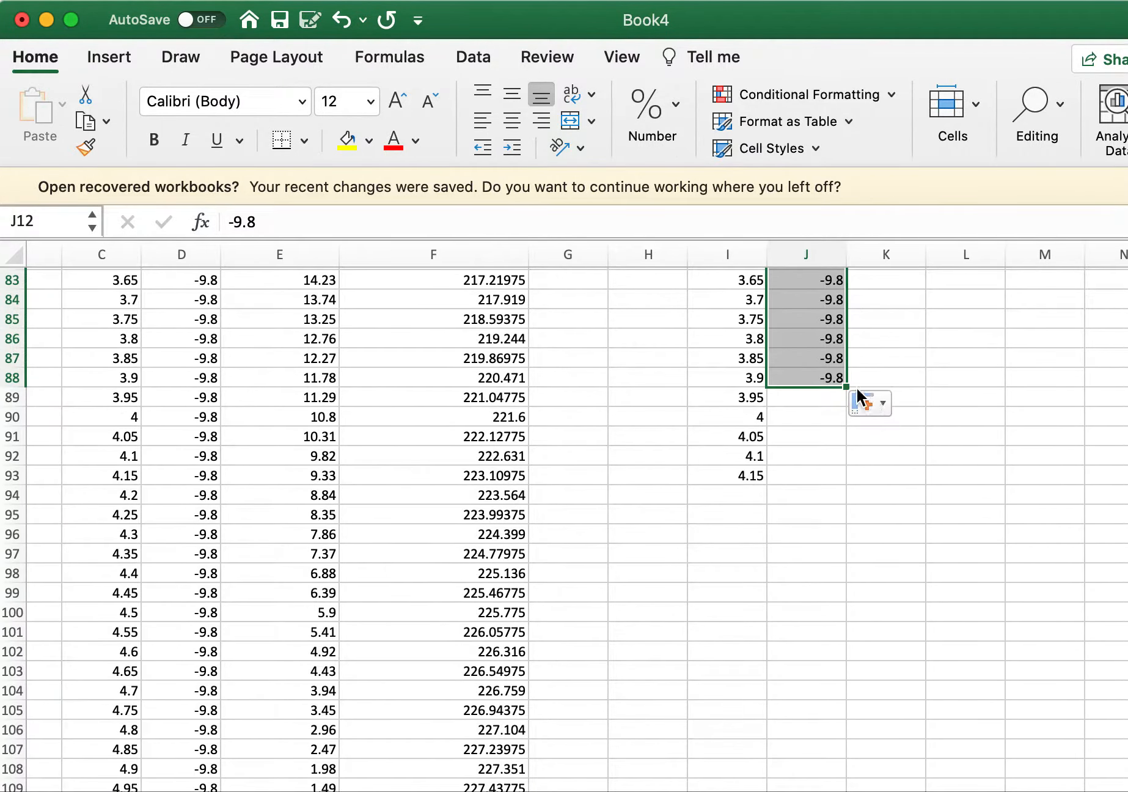
pyautogui.moveTo(849, 387); pyautogui.dragTo(851, 481)
pyautogui.click(920, 420)
# Extend the incremental time and acceleration columns together from I87:J93 down past the 11 s row.
pyautogui.moveTo(709, 360); pyautogui.dragTo(800, 791)
pyautogui.scroll(3, 941, 649)
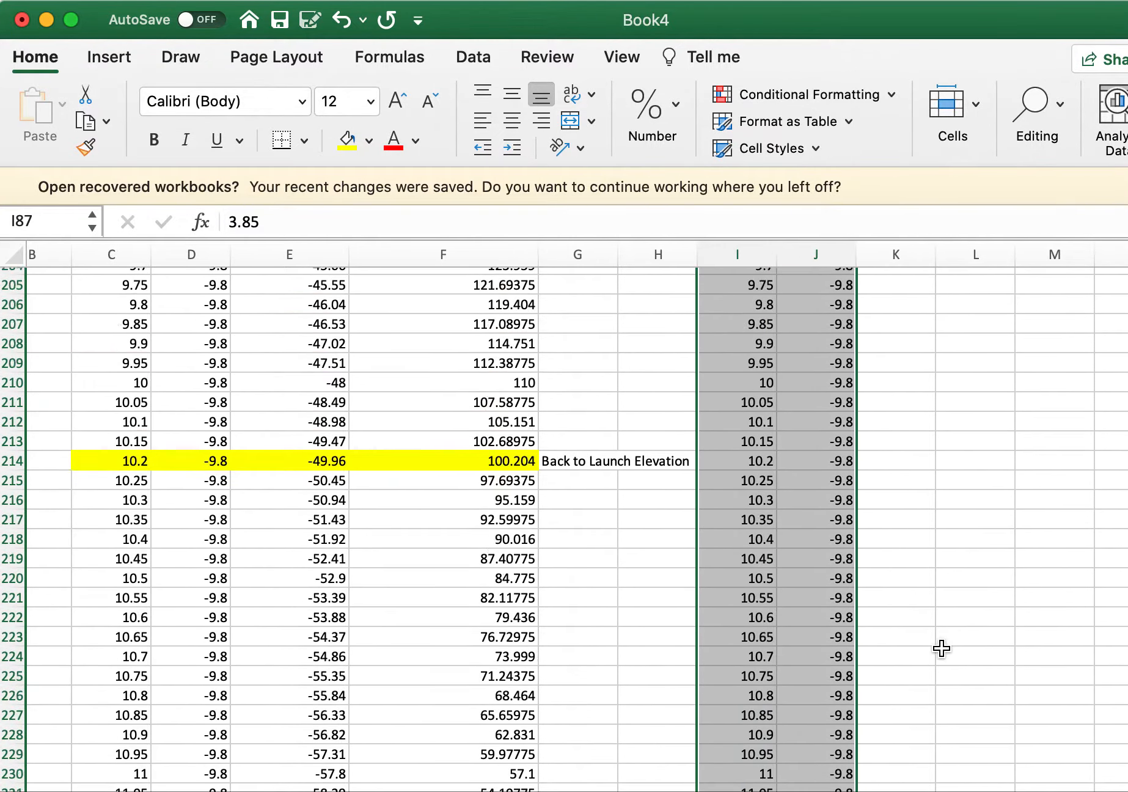
pyautogui.scroll(20, 942, 649)
# Consult the Lab 8 Air Resistance document for the incremental velocity equation and return to the spreadsheet.
pyautogui.click(949, 474)
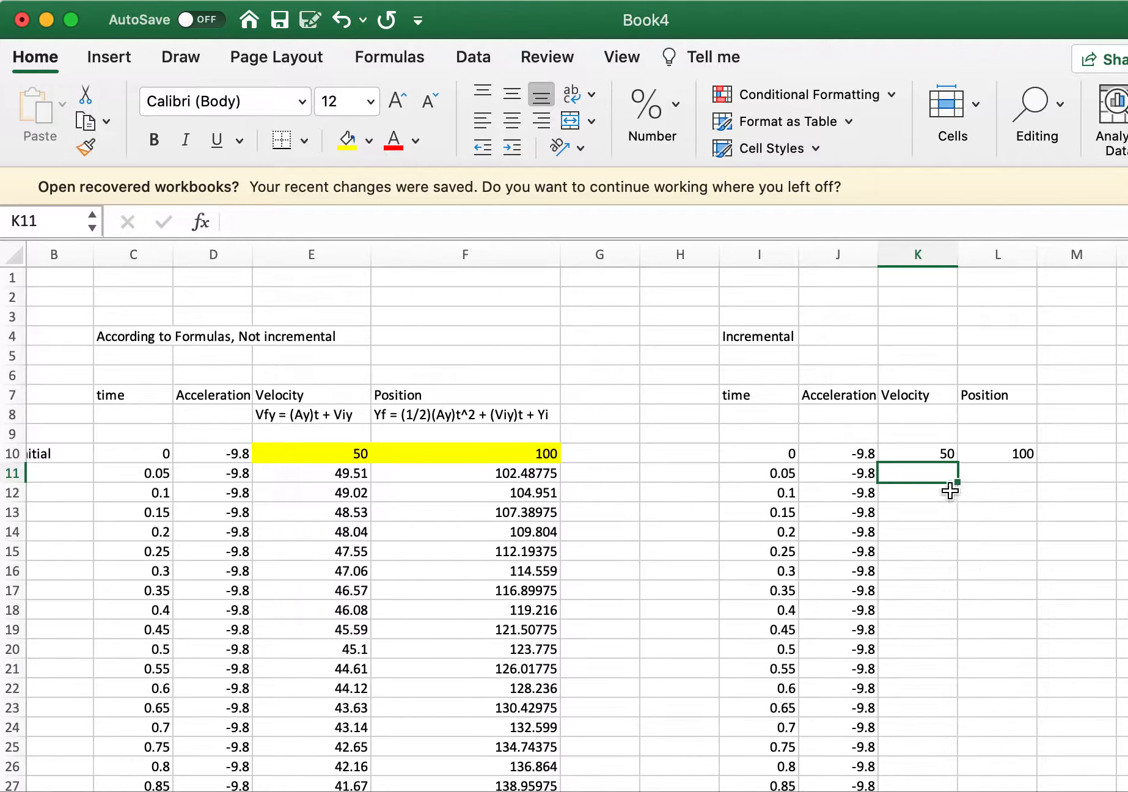
pyautogui.doubleClick(925, 415)
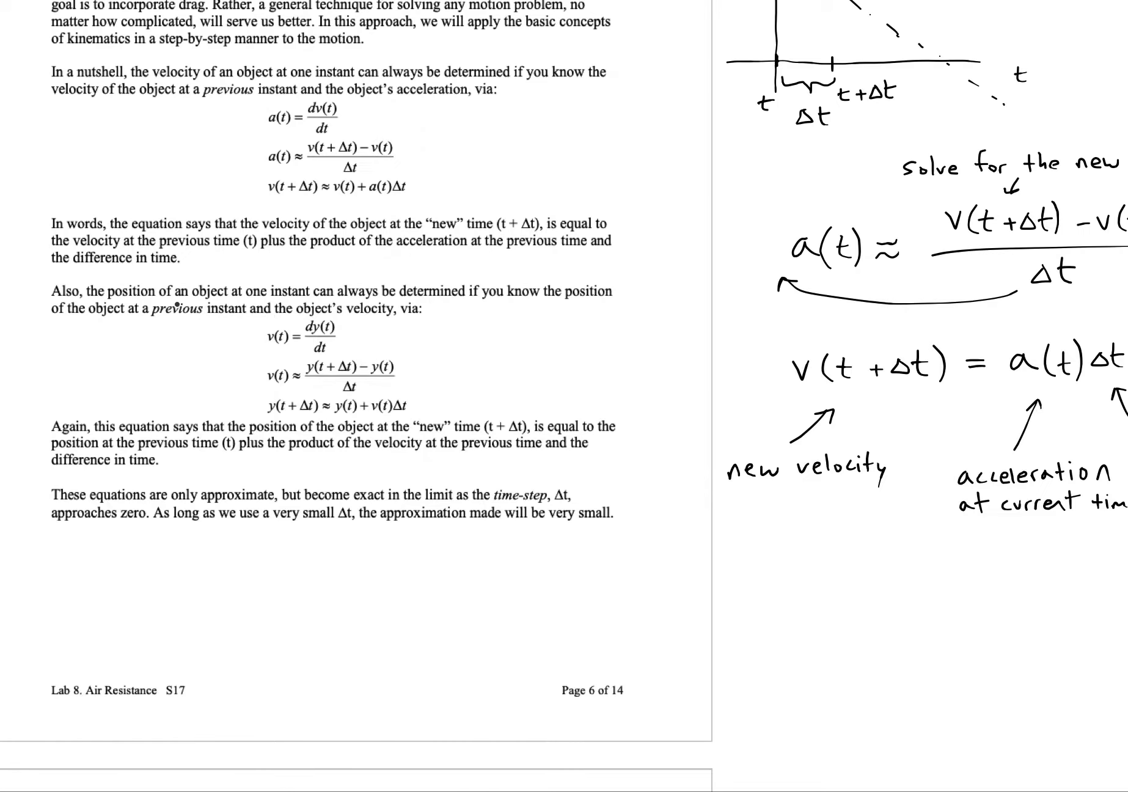
pyautogui.scroll(3, 176, 304)
pyautogui.scroll(1, 176, 303)
pyautogui.scroll(-1, 284, 396)
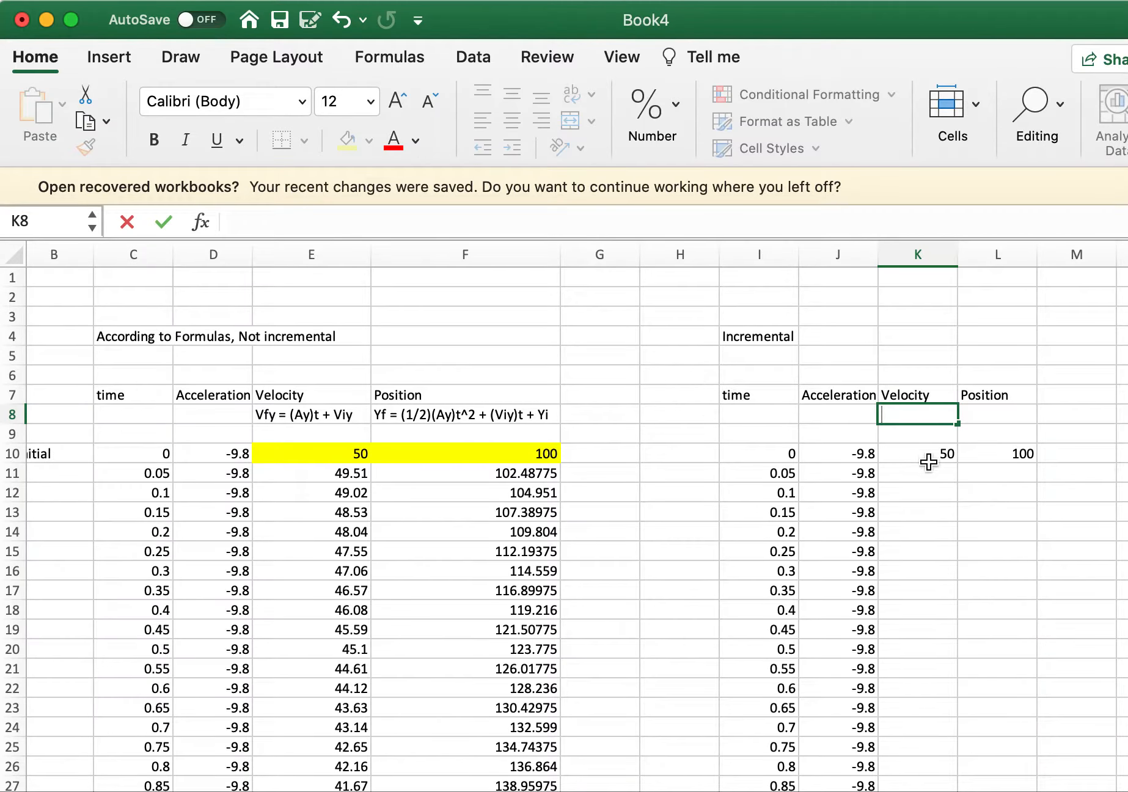
pyautogui.click(921, 471)
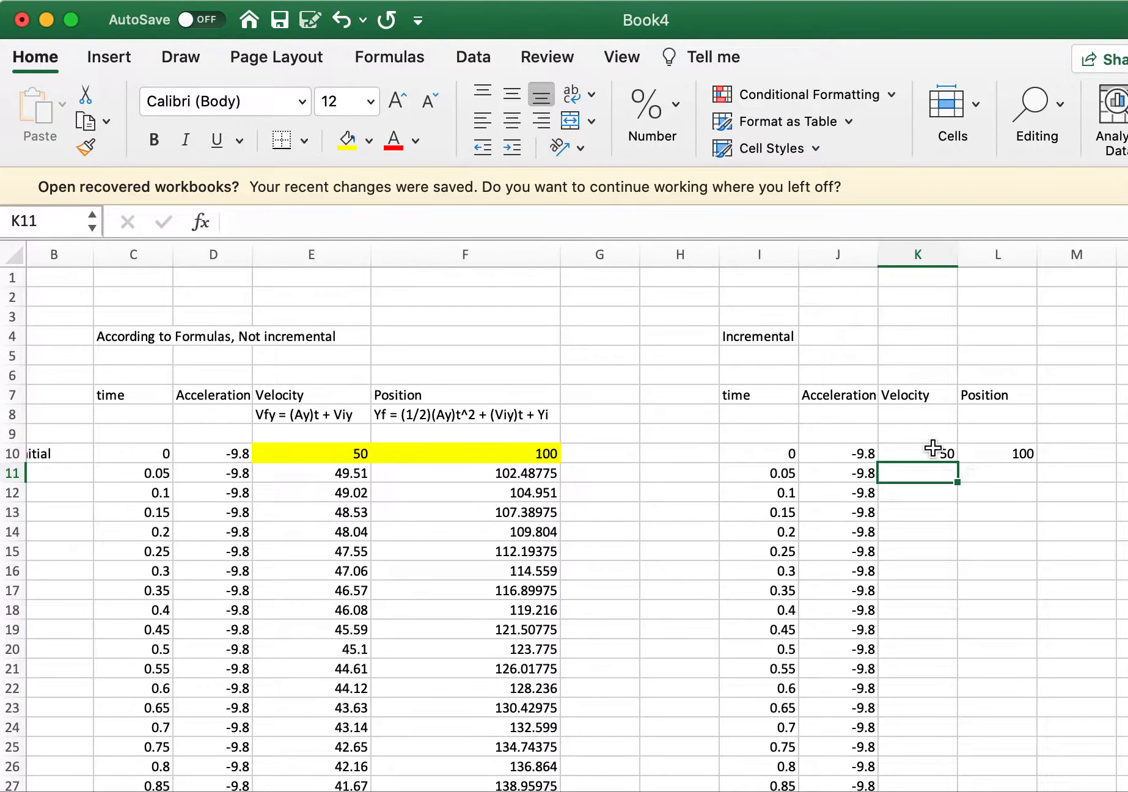
# Enter the text Vy = A*DeltaT + Previous Velocity in K8 and widen column K to fit it.
pyautogui.click(912, 414)
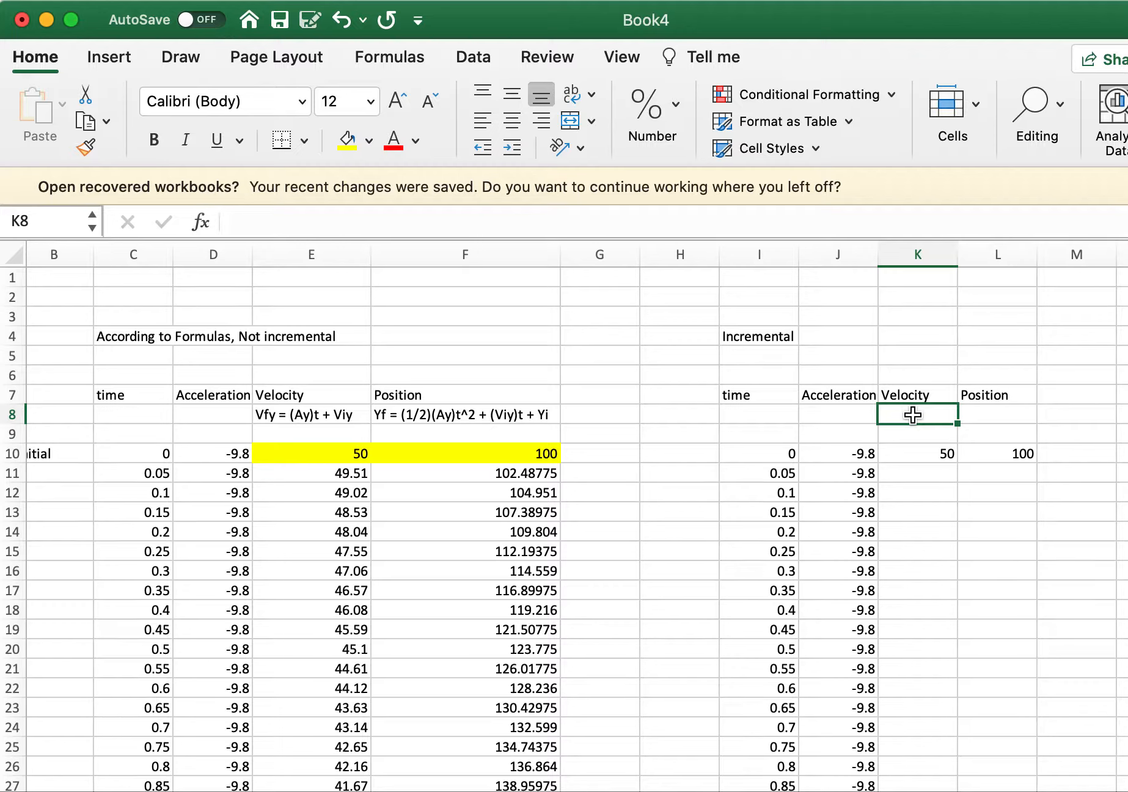
pyautogui.write('V')
pyautogui.press('BackSpace')
pyautogui.write('y = ')
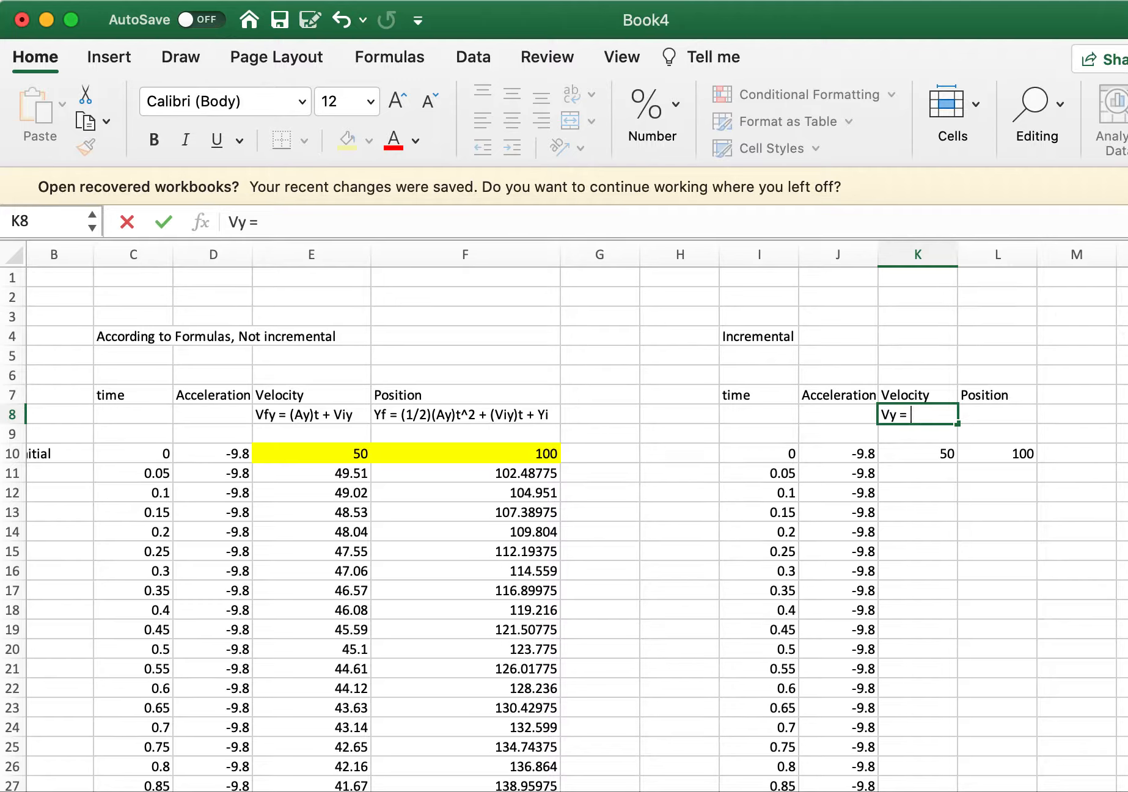
pyautogui.write('A*DeltaT')
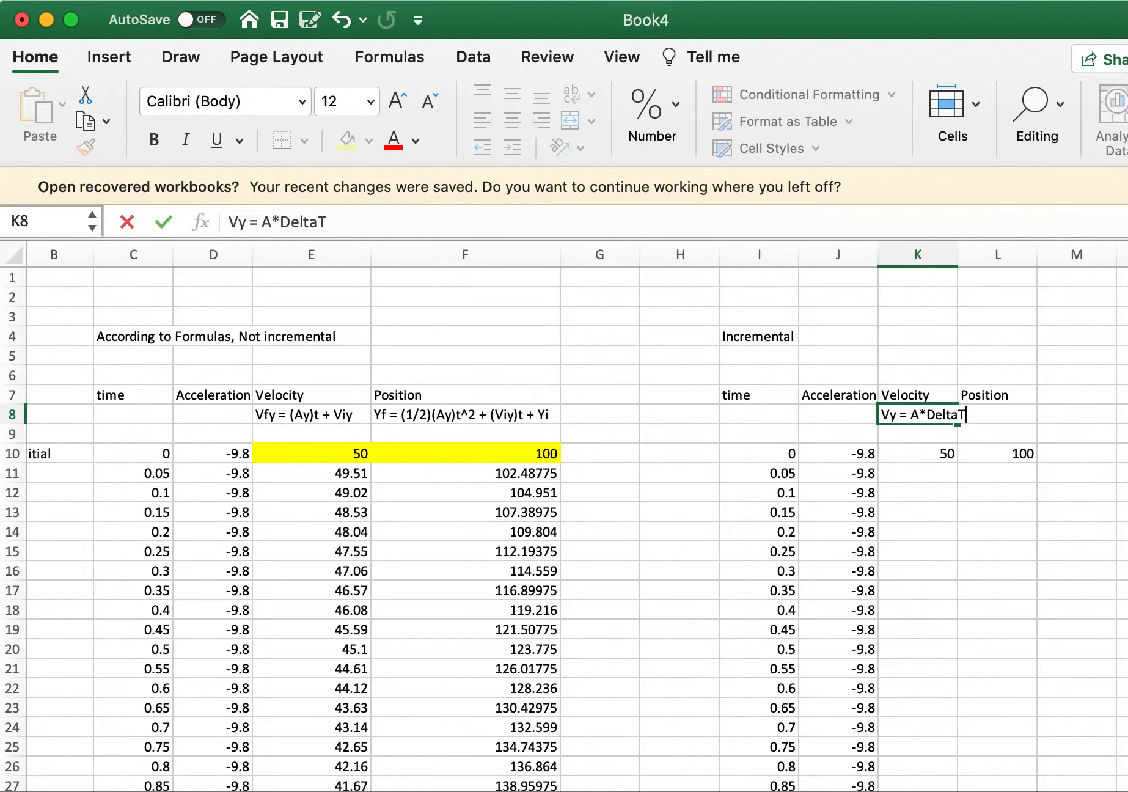
pyautogui.write(' + Previous')
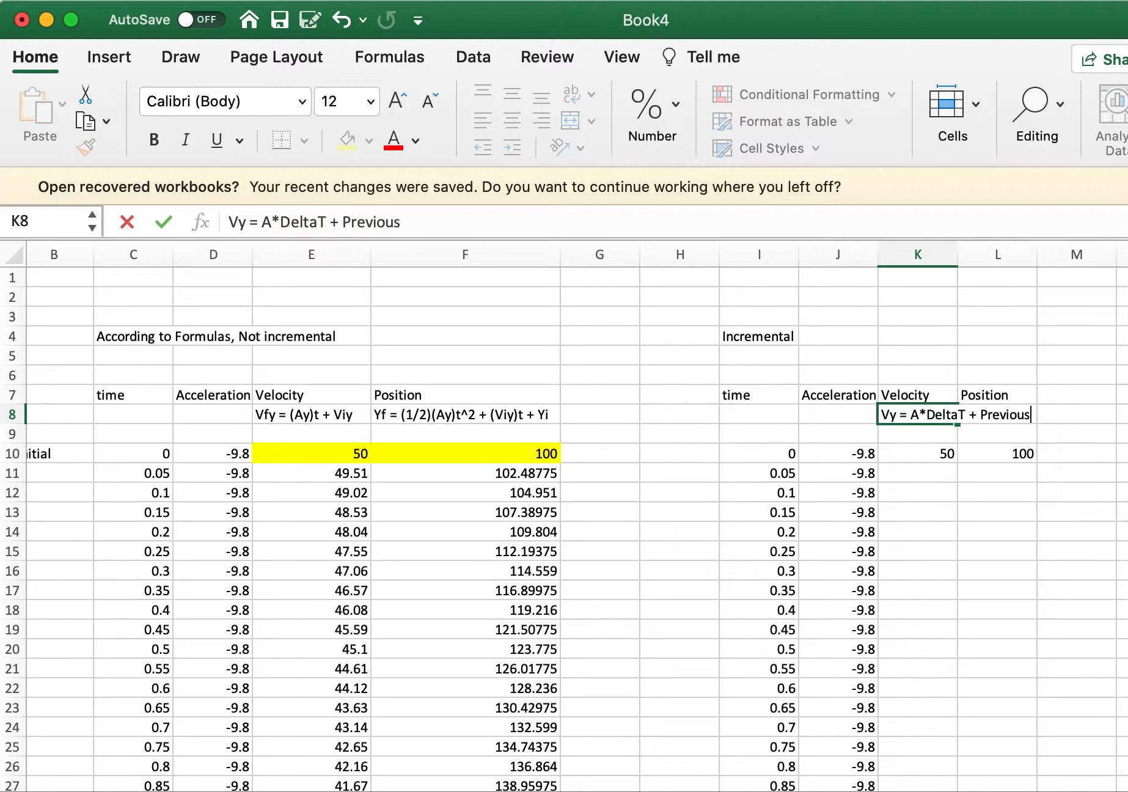
pyautogui.write(' Velocity')
pyautogui.press('Return')
pyautogui.moveTo(957, 254); pyautogui.dragTo(1090, 254)
# Enter the incremental velocity formula =J11*0.05+K10 in K11.
pyautogui.click(994, 472)
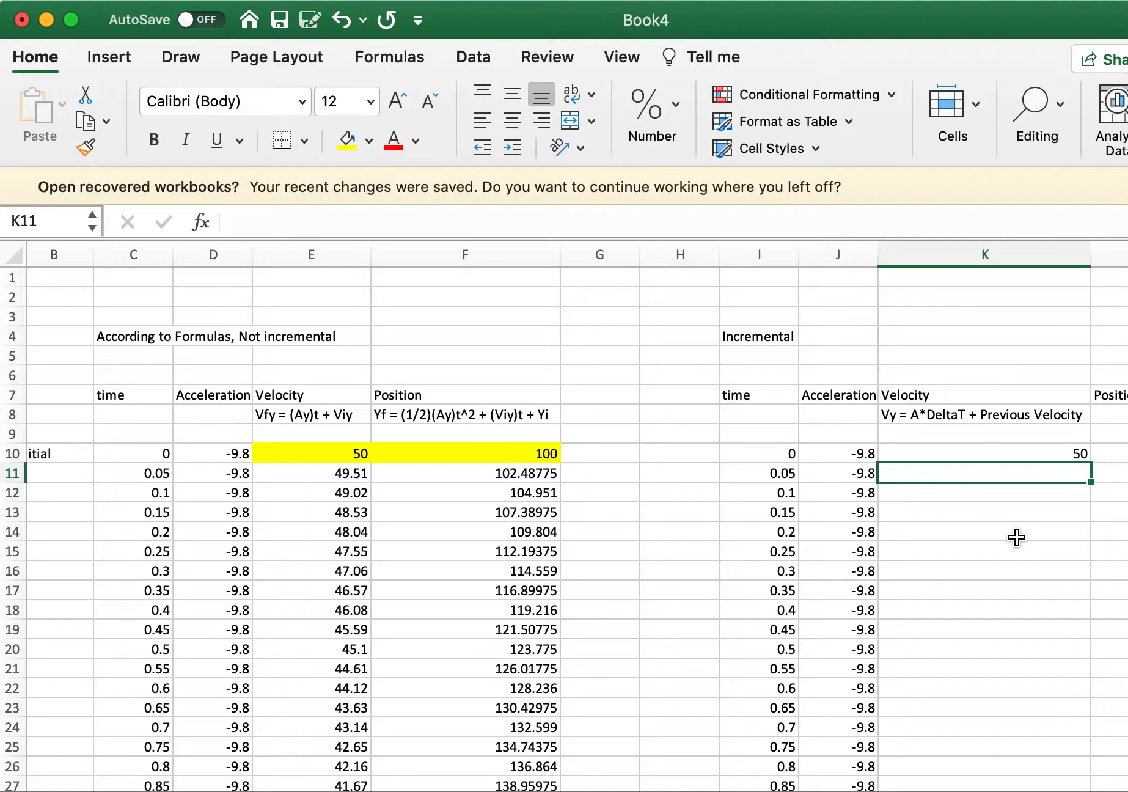
pyautogui.write('=J')
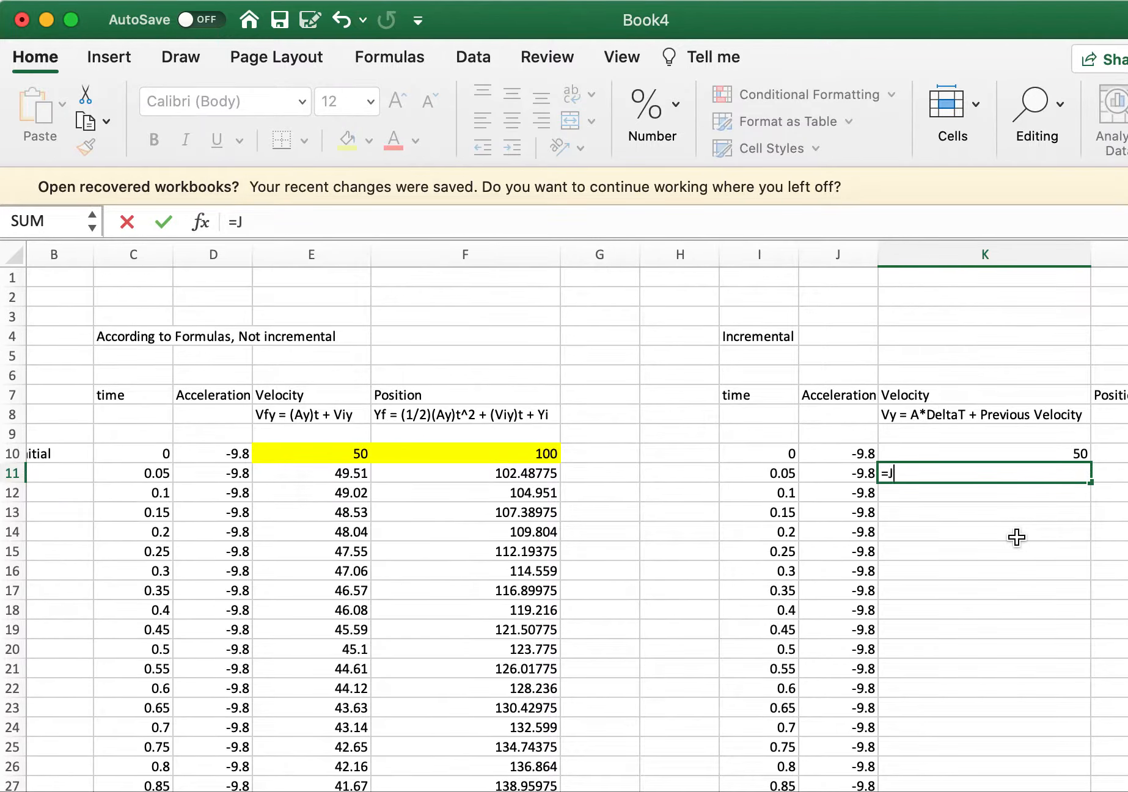
pyautogui.press('Left')
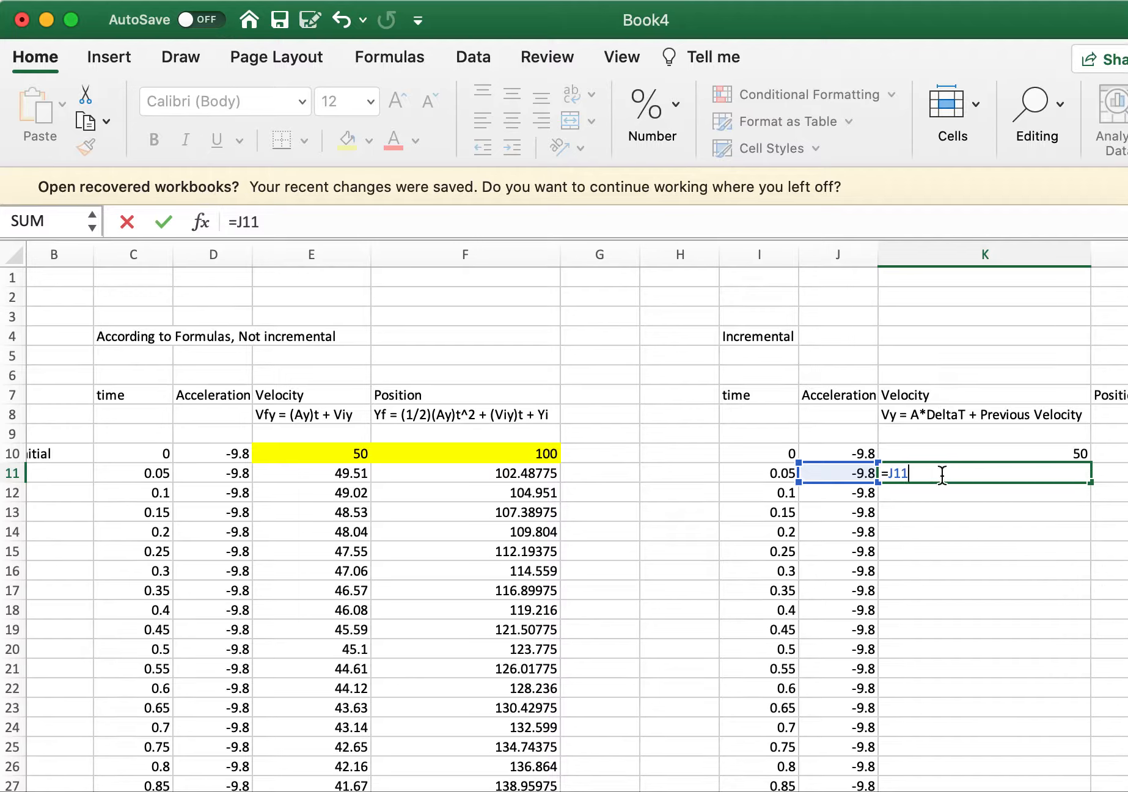
pyautogui.write('*0.05+K10')
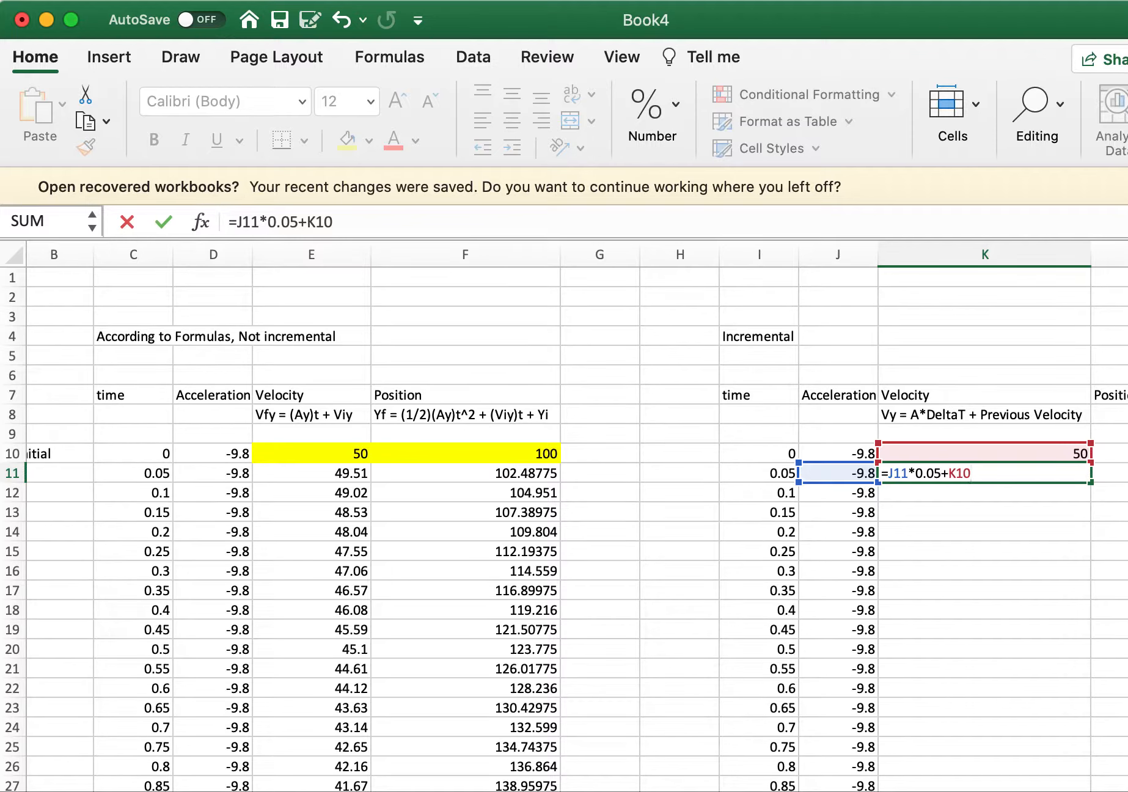
pyautogui.press('Return')
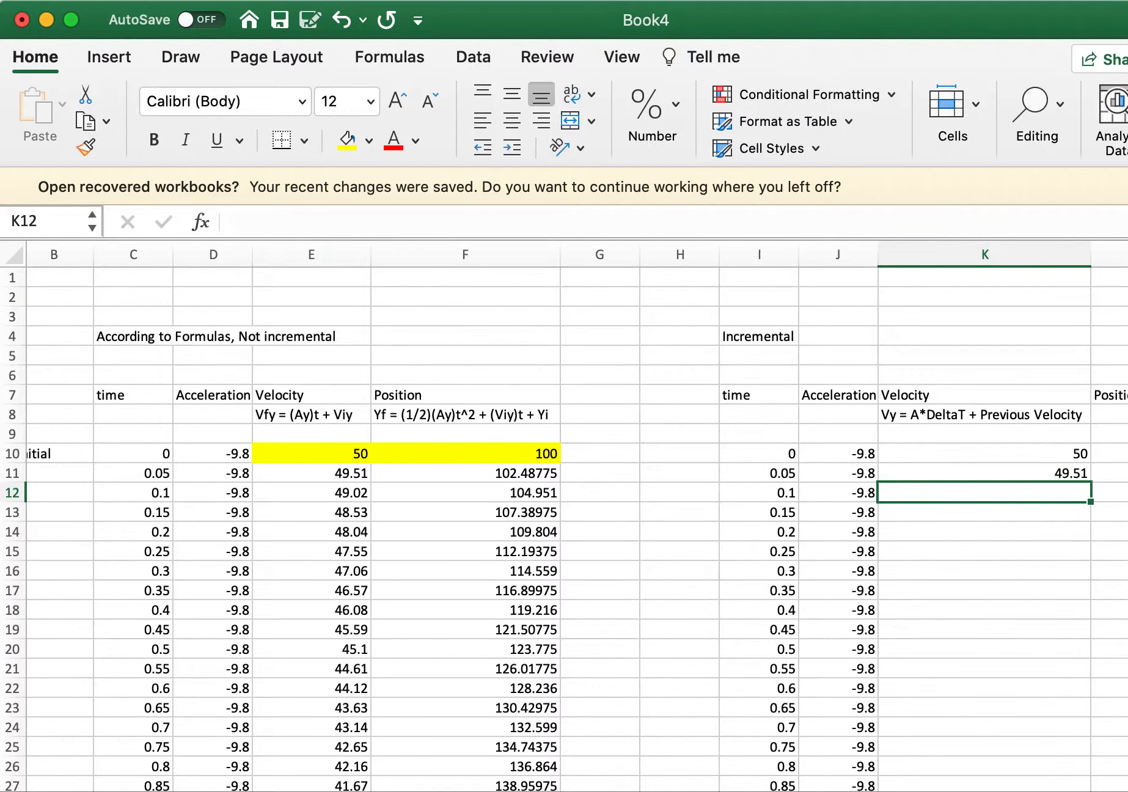
# Change the velocity equation label in K8 to Current Vy = (Current A)*DeltaT + Previous Velocity.
pyautogui.click(998, 482)
pyautogui.click(894, 415)
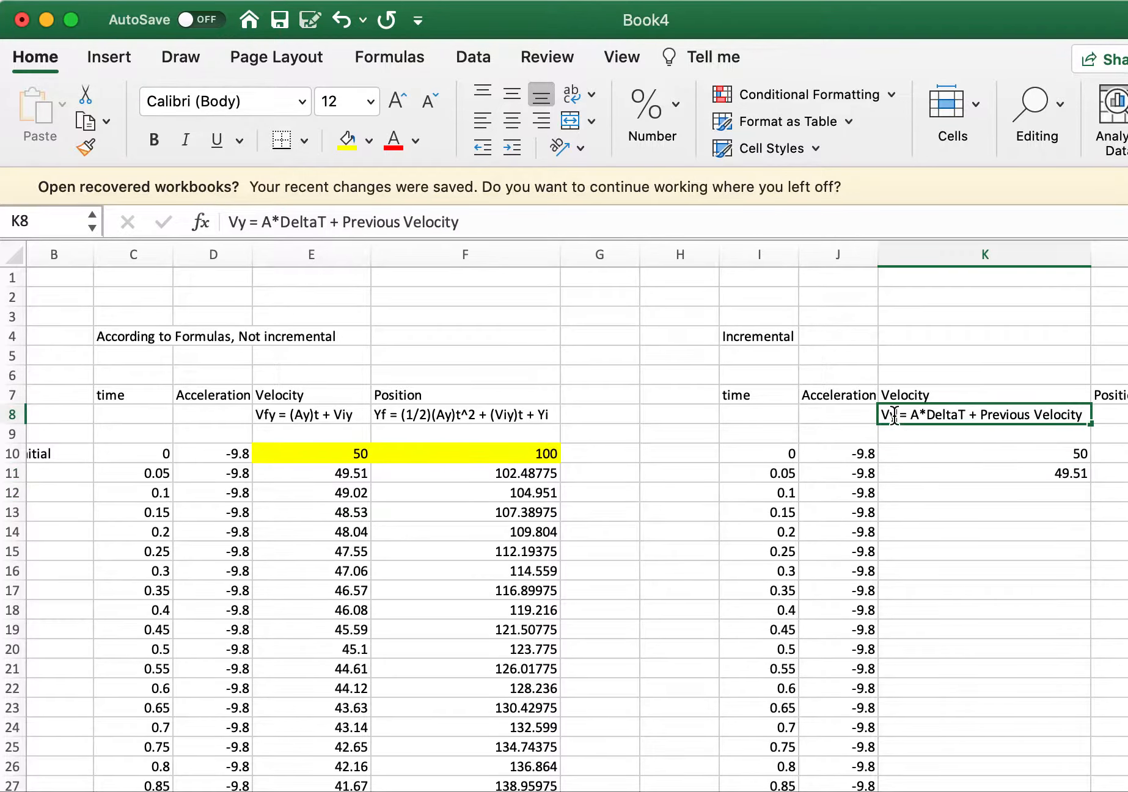
pyautogui.doubleClick(909, 416)
pyautogui.write('(Current A')
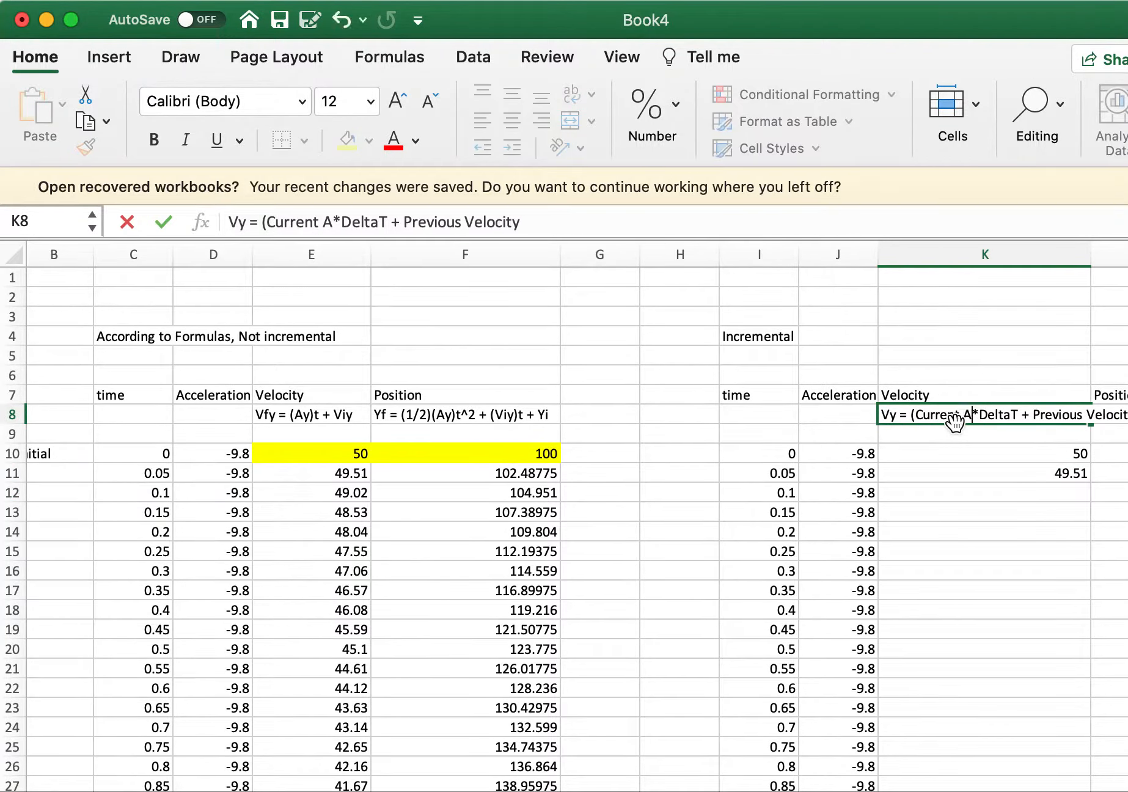
pyautogui.write(')')
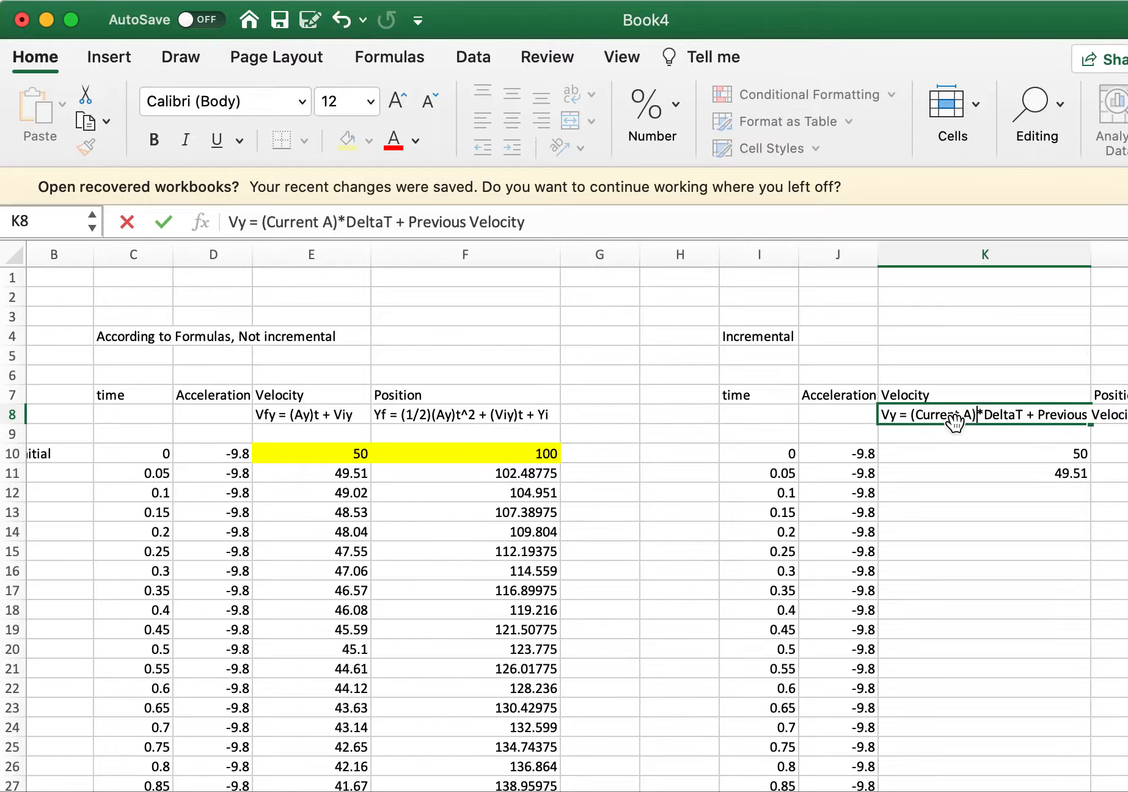
pyautogui.click(882, 416)
pyautogui.write('Current')
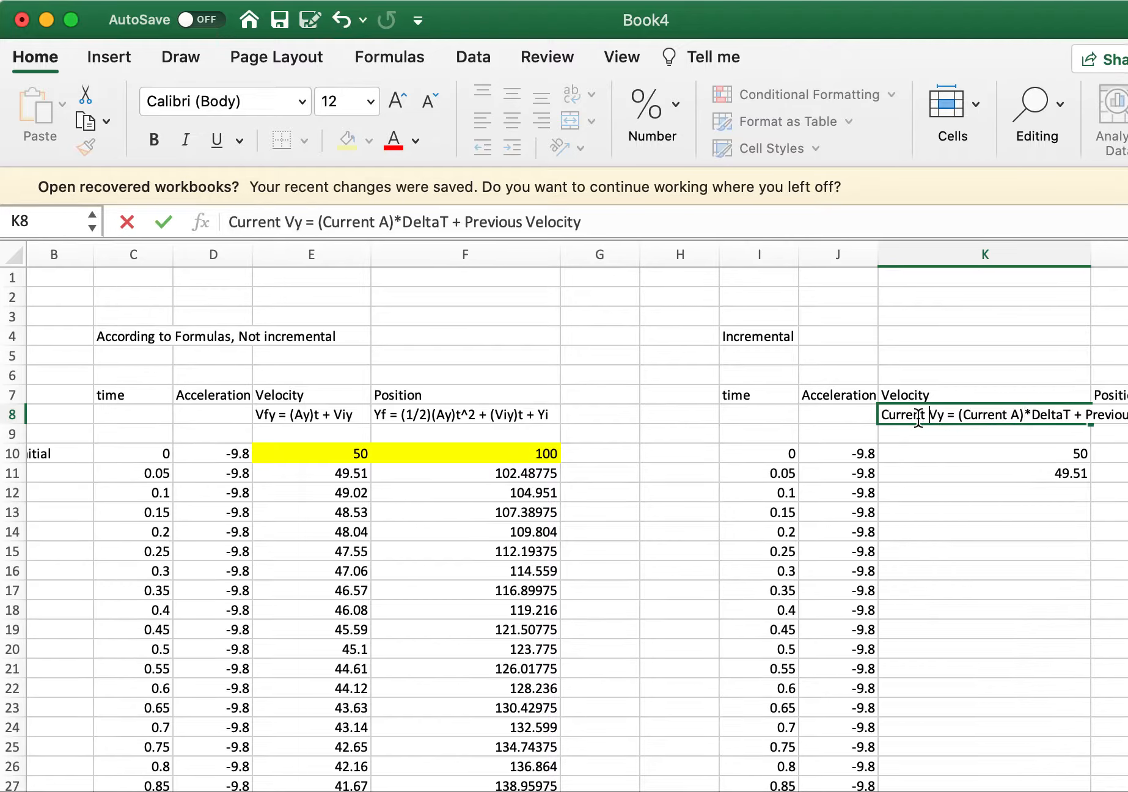
pyautogui.click(1127, 396)
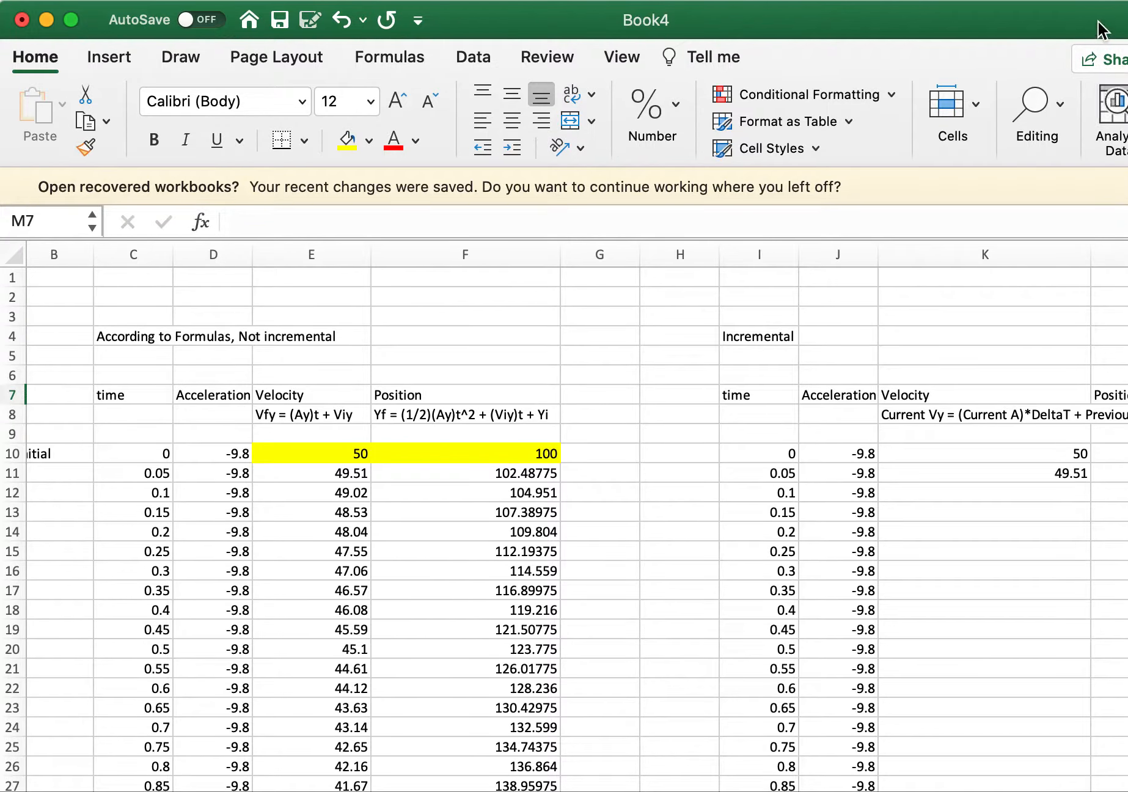
# Widen column K until the full velocity equation label in K8 fits.
pyautogui.hscroll(5, 1014, 373)
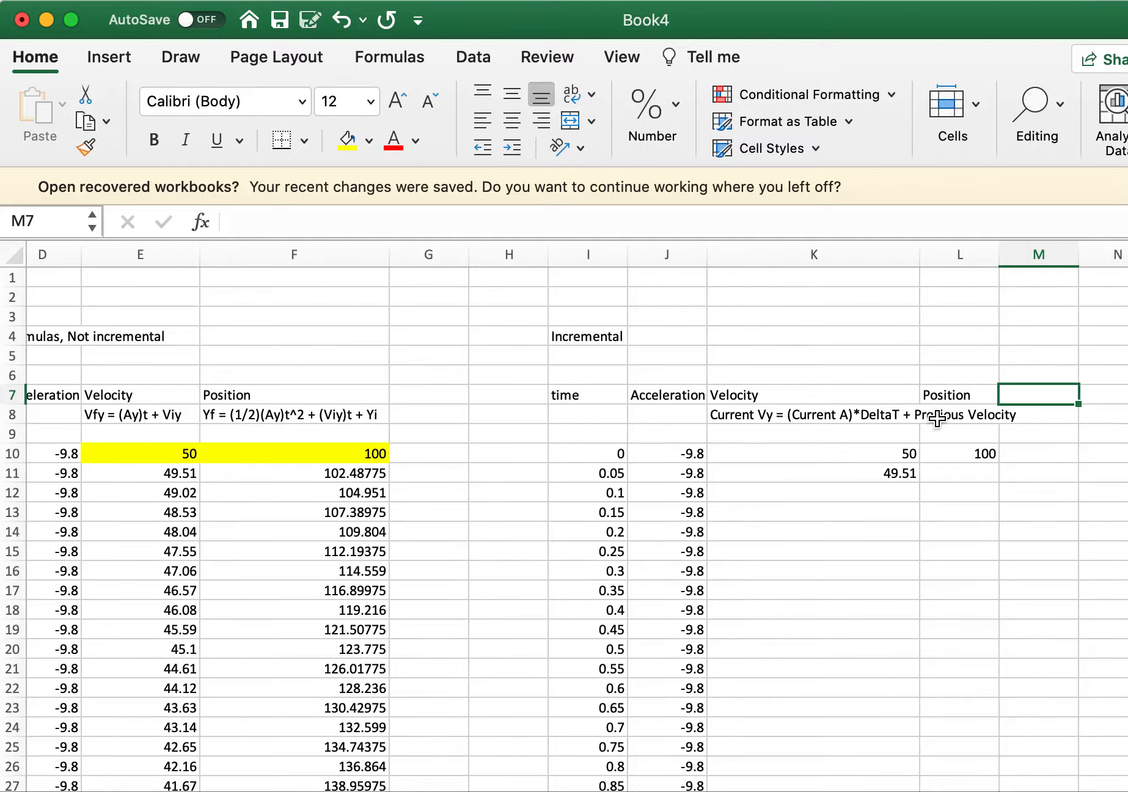
pyautogui.moveTo(920, 251); pyautogui.dragTo(1027, 250)
pyautogui.press('Down')
pyautogui.press('Down')
pyautogui.press('Down')
pyautogui.press('Down')
pyautogui.press('Right')
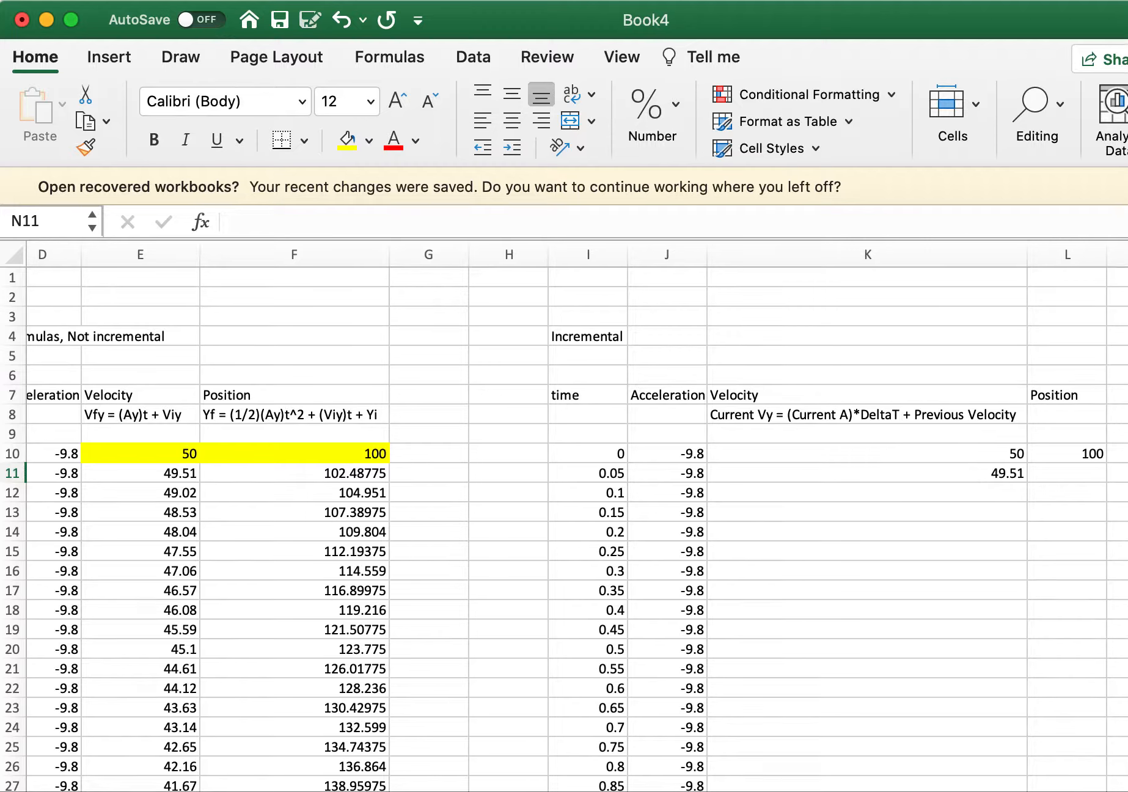
# Switch to the Lab 8 Air Resistance document and handwrite v(t) = below the annotated new-velocity equation.
pyautogui.press('super+Tab')
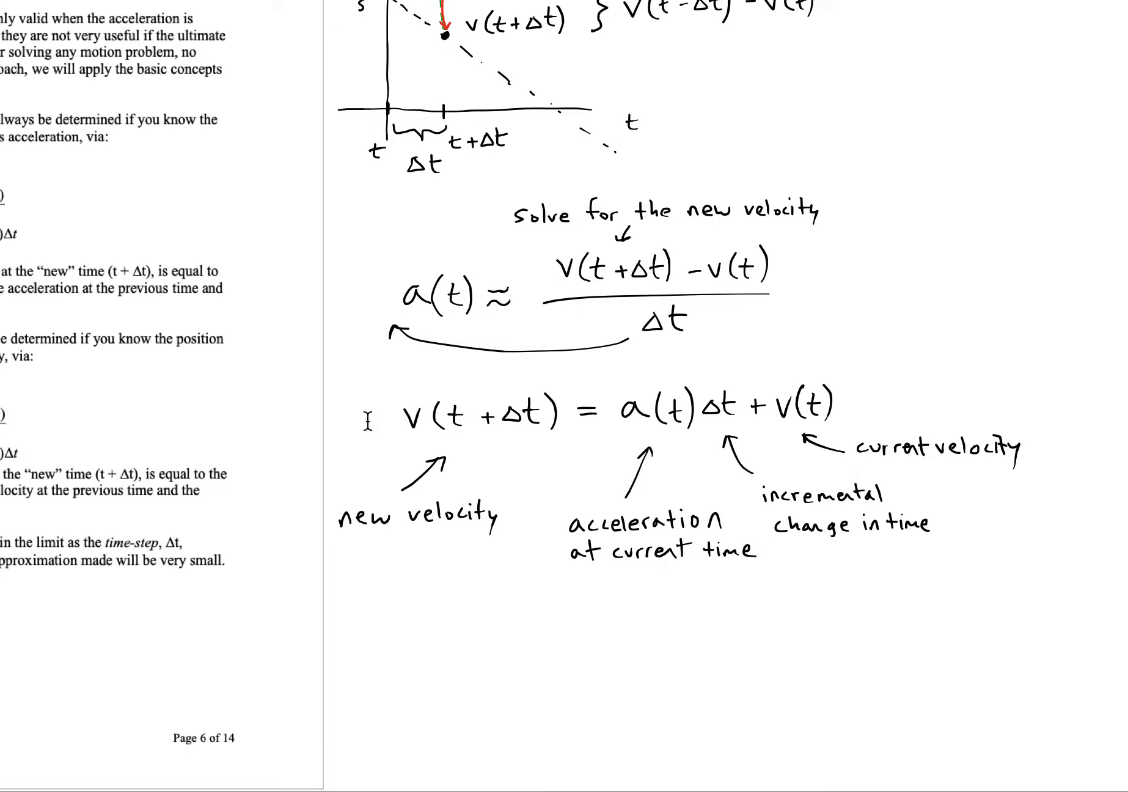
pyautogui.moveTo(325, 372); pyautogui.dragTo(1074, 602)
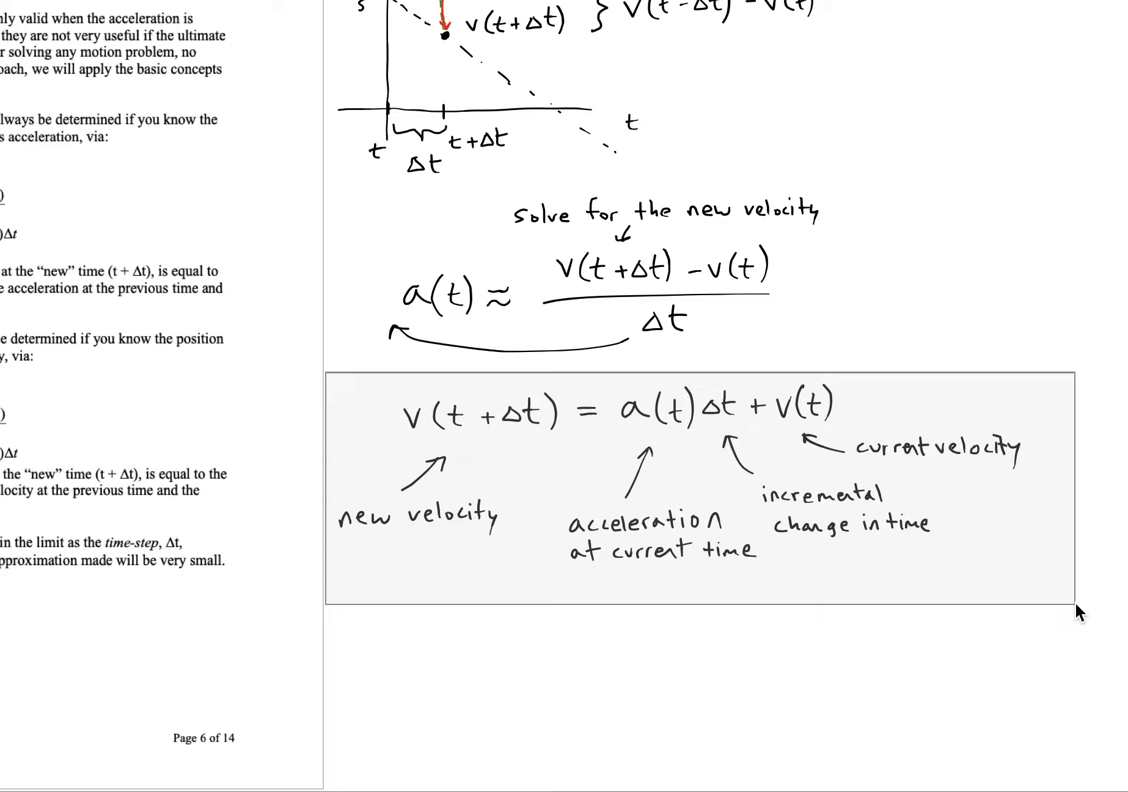
pyautogui.moveTo(1075, 601); pyautogui.dragTo(1074, 602)
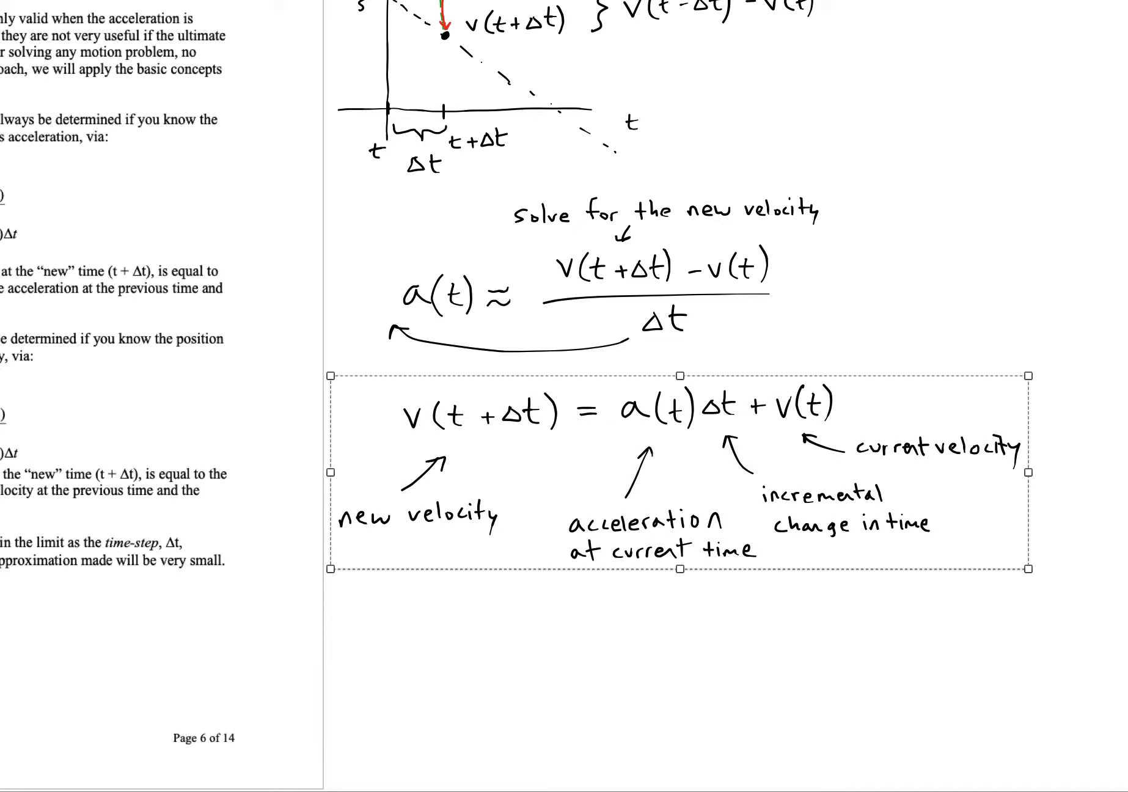
pyautogui.click(1100, 257)
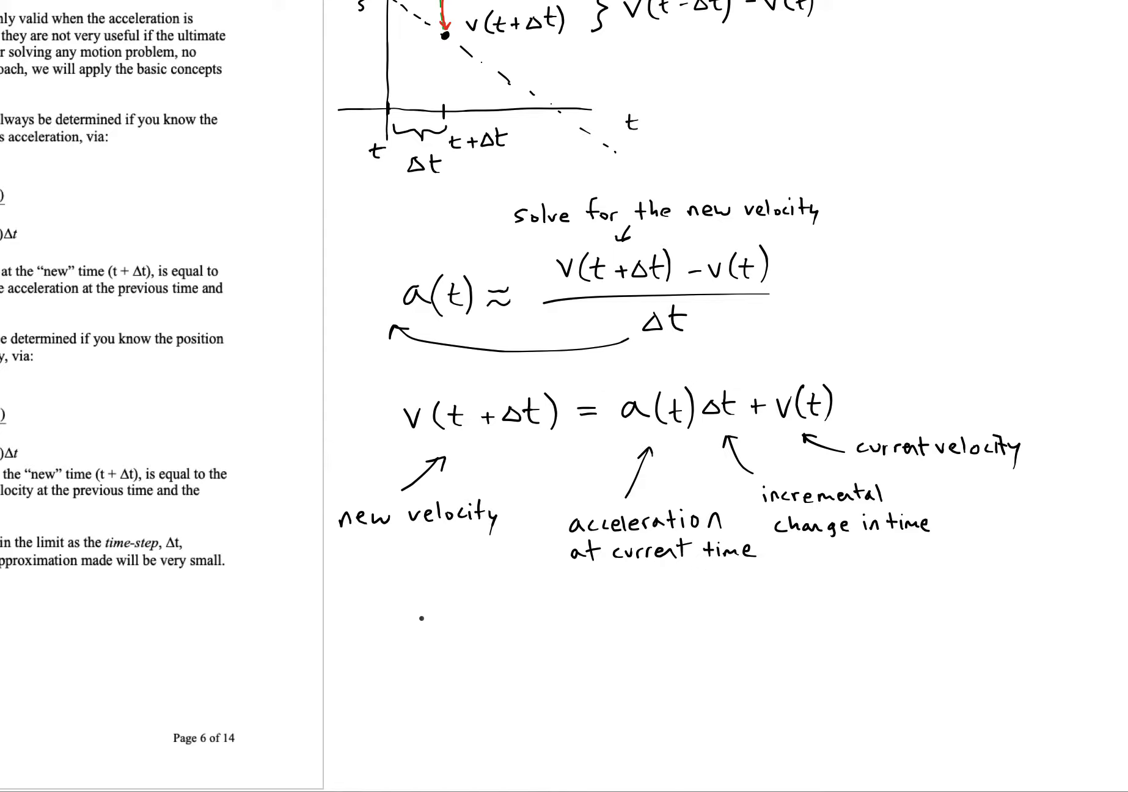
pyautogui.moveTo(413, 640)
pyautogui.mouseDown()
pyautogui.moveTo(425, 661)
pyautogui.moveTo(438, 639)
pyautogui.moveTo(454, 669)
pyautogui.moveTo(485, 663)
pyautogui.moveTo(486, 647)
pyautogui.mouseUp()
pyautogui.moveTo(495, 623)
pyautogui.mouseDown()
pyautogui.moveTo(501, 673)
pyautogui.moveTo(553, 645)
pyautogui.mouseUp()
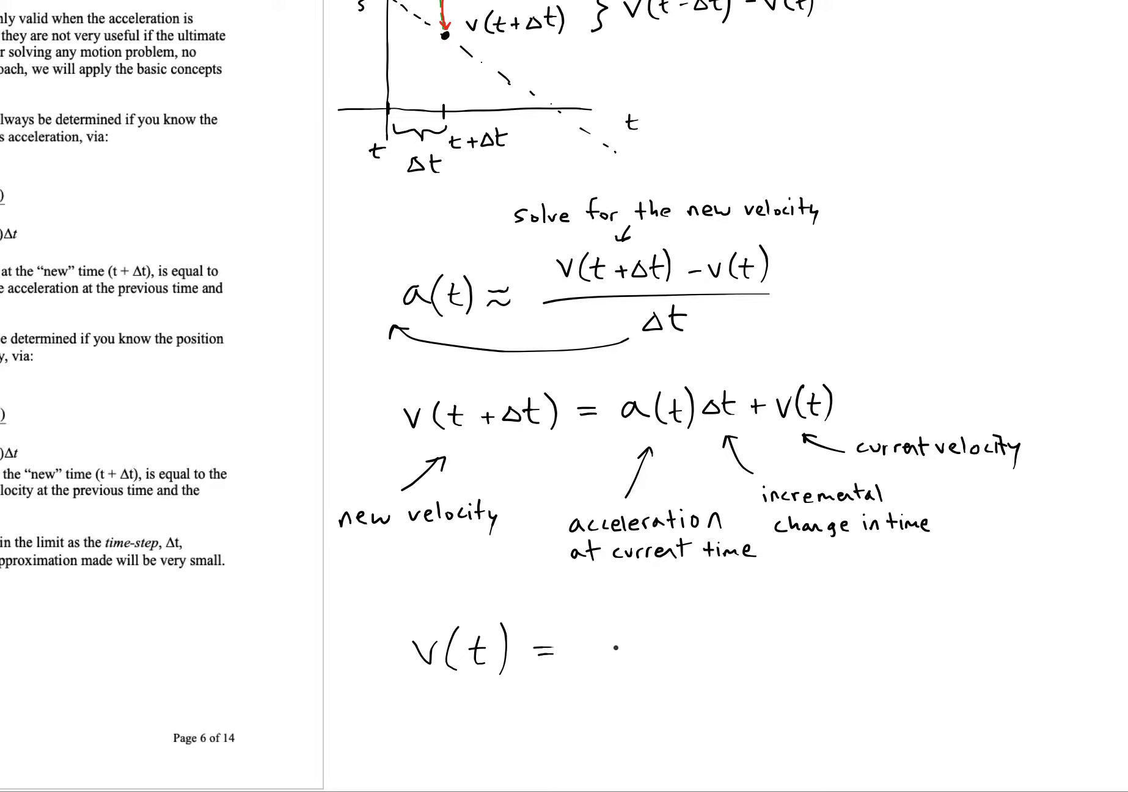
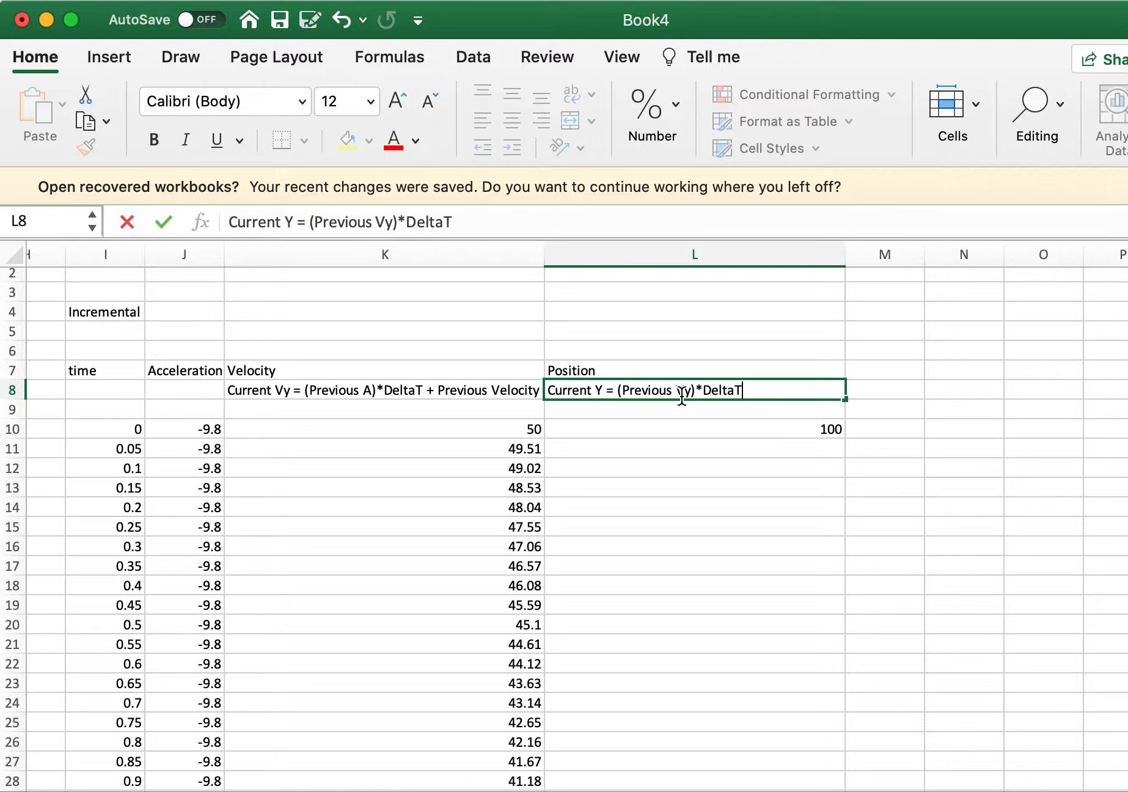
# Complete the label in L8 as Current Y = (Previous Vy)*DeltaT + Previous Position and widen column L to fit it.
pyautogui.write('eviou')
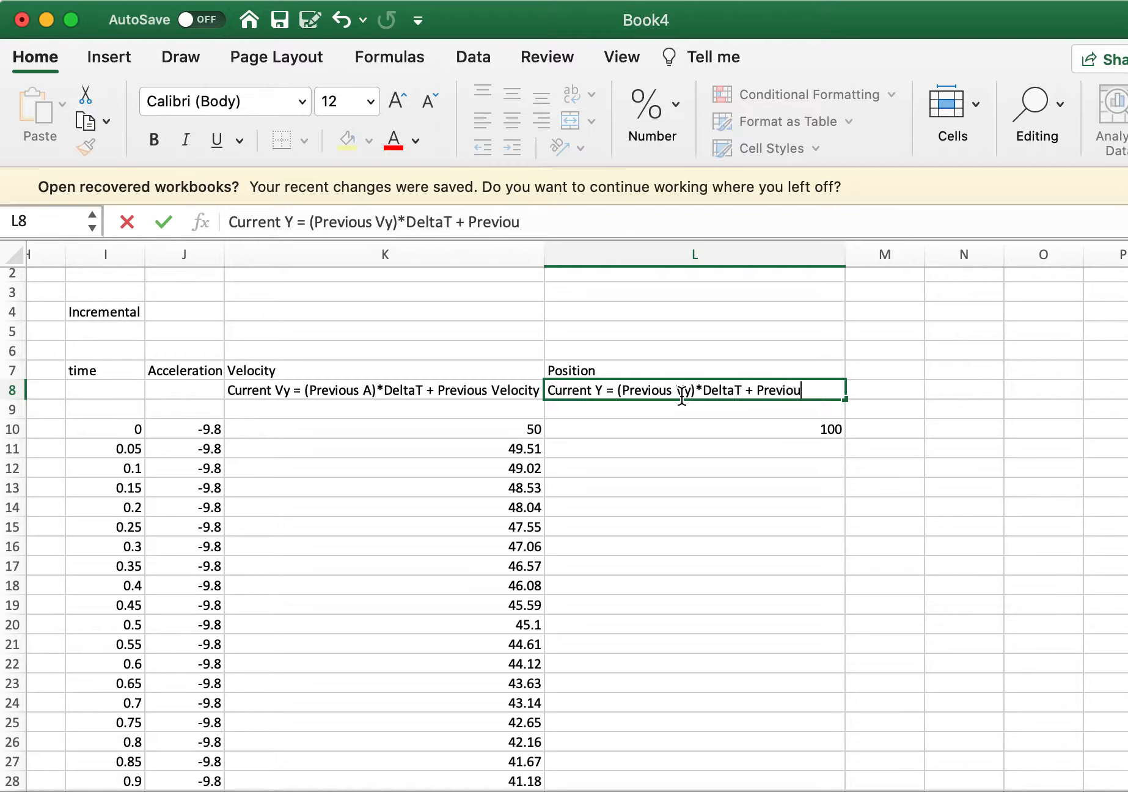
pyautogui.write('s Position')
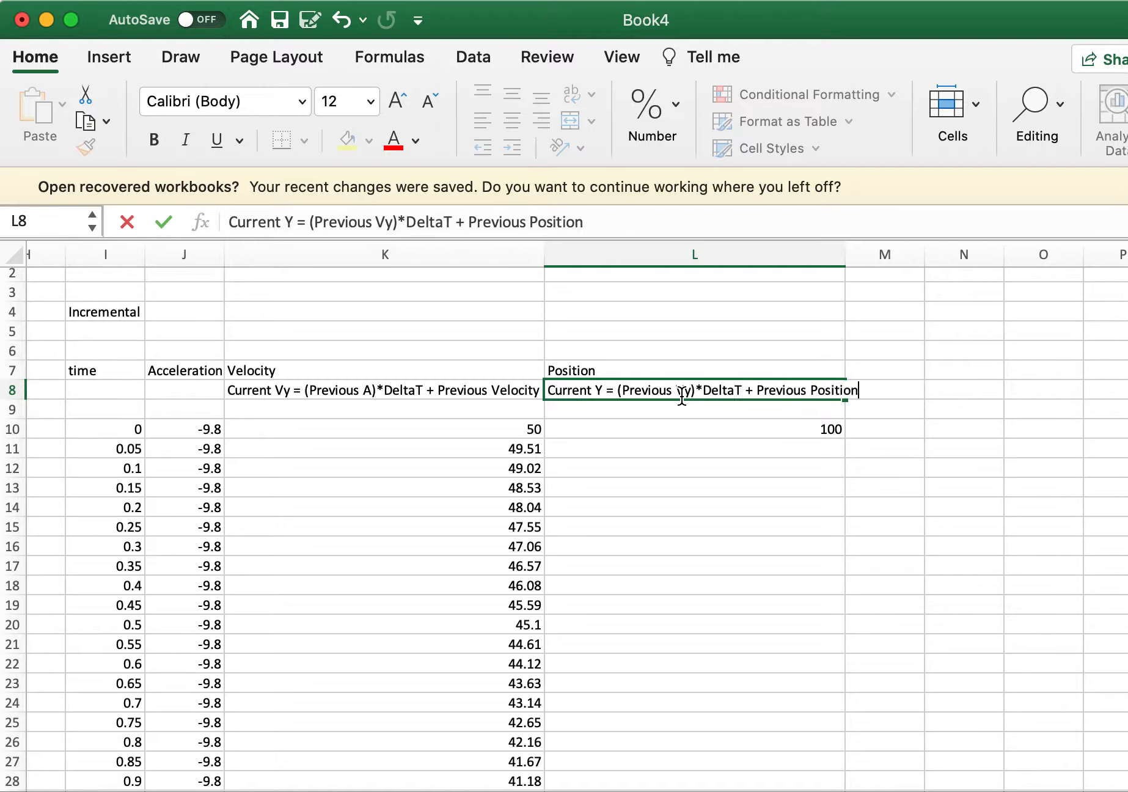
pyautogui.press('Return')
pyautogui.click(842, 352)
pyautogui.moveTo(845, 270); pyautogui.dragTo(873, 267)
# Compare the equation labels in K8 and L8 and check the initial position in L10.
pyautogui.click(382, 390)
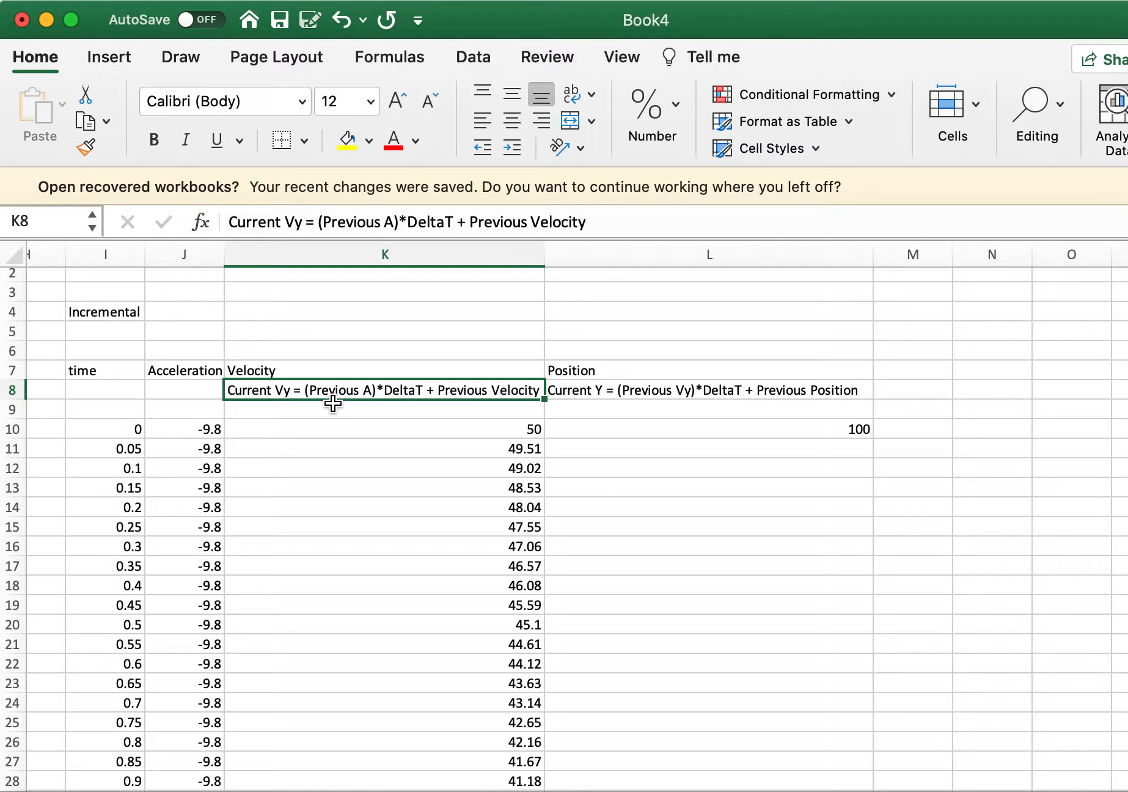
pyautogui.click(669, 408)
pyautogui.click(706, 391)
pyautogui.click(417, 396)
pyautogui.doubleClick(364, 391)
pyautogui.click(585, 447)
pyautogui.click(646, 433)
pyautogui.click(684, 454)
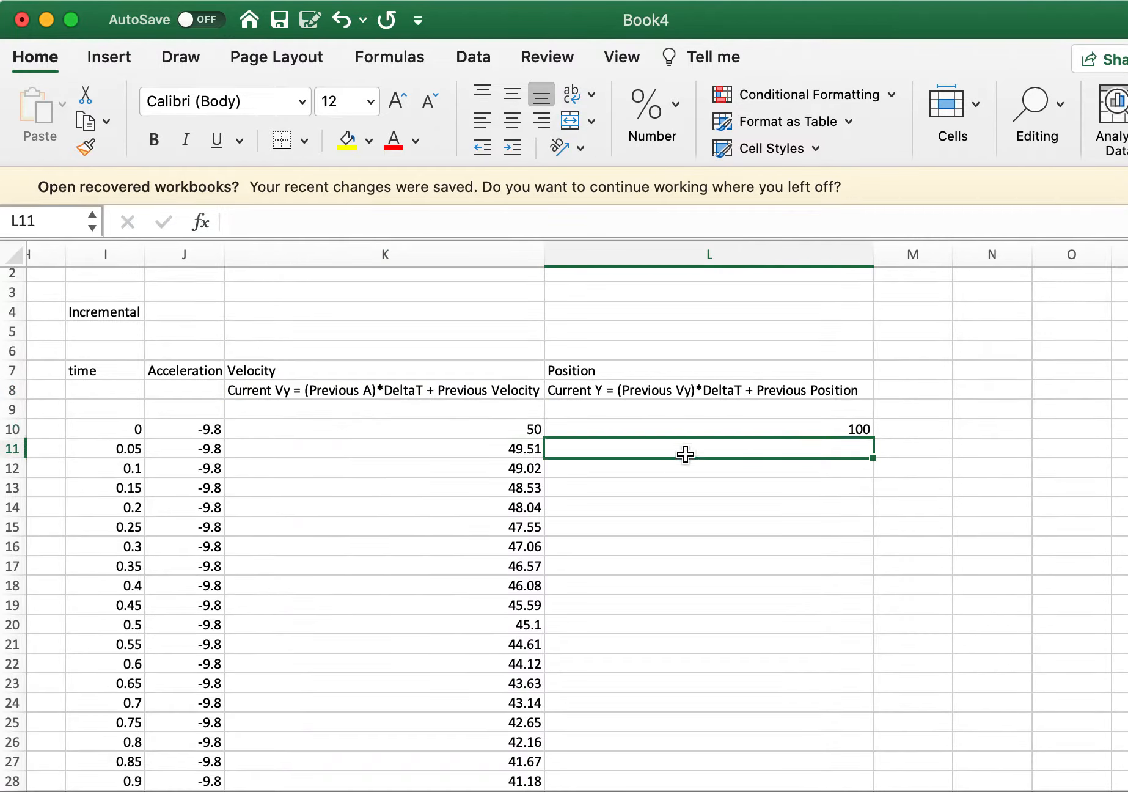
pyautogui.click(725, 433)
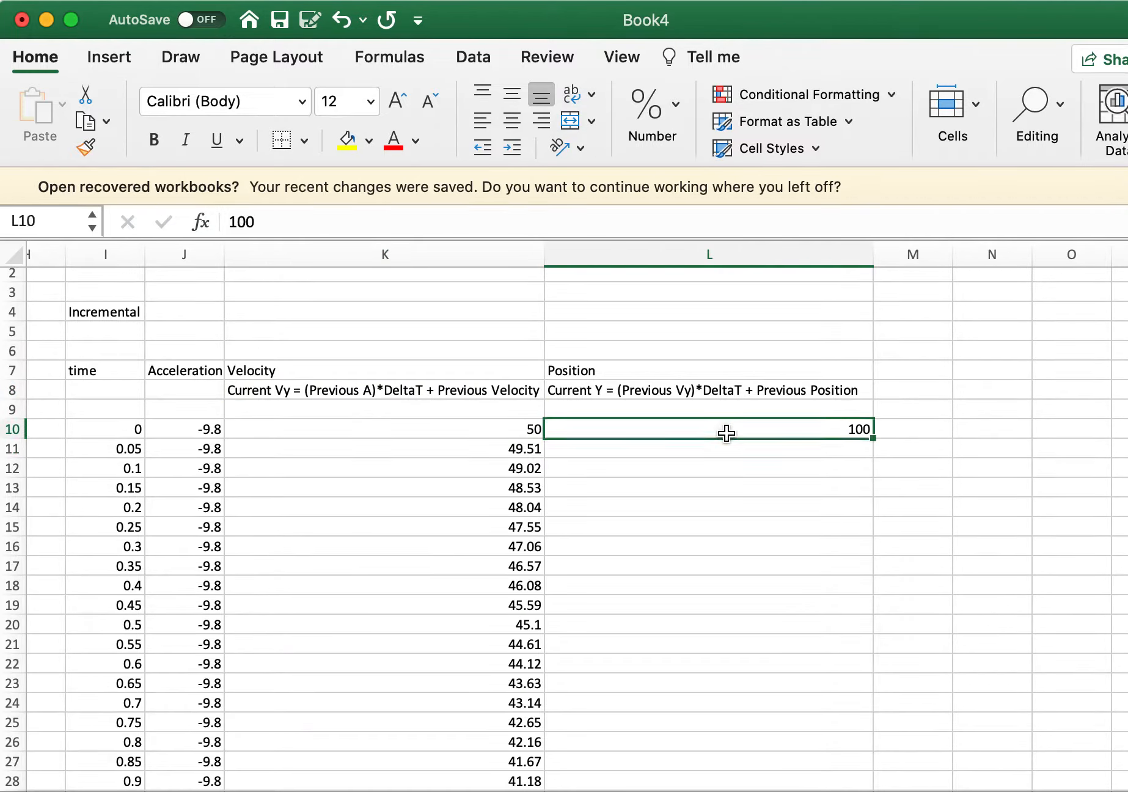
# Enter the incremental position formula =K10*0.05+L10 in L11.
pyautogui.click(687, 453)
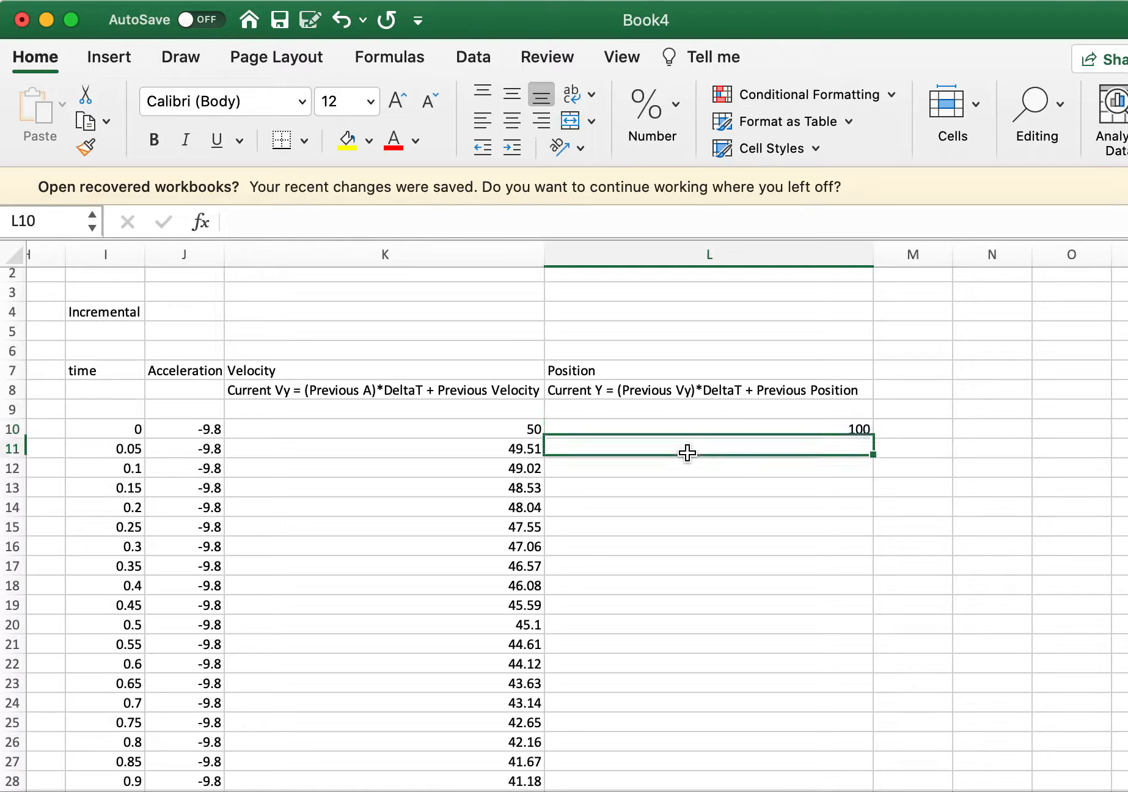
pyautogui.write('=')
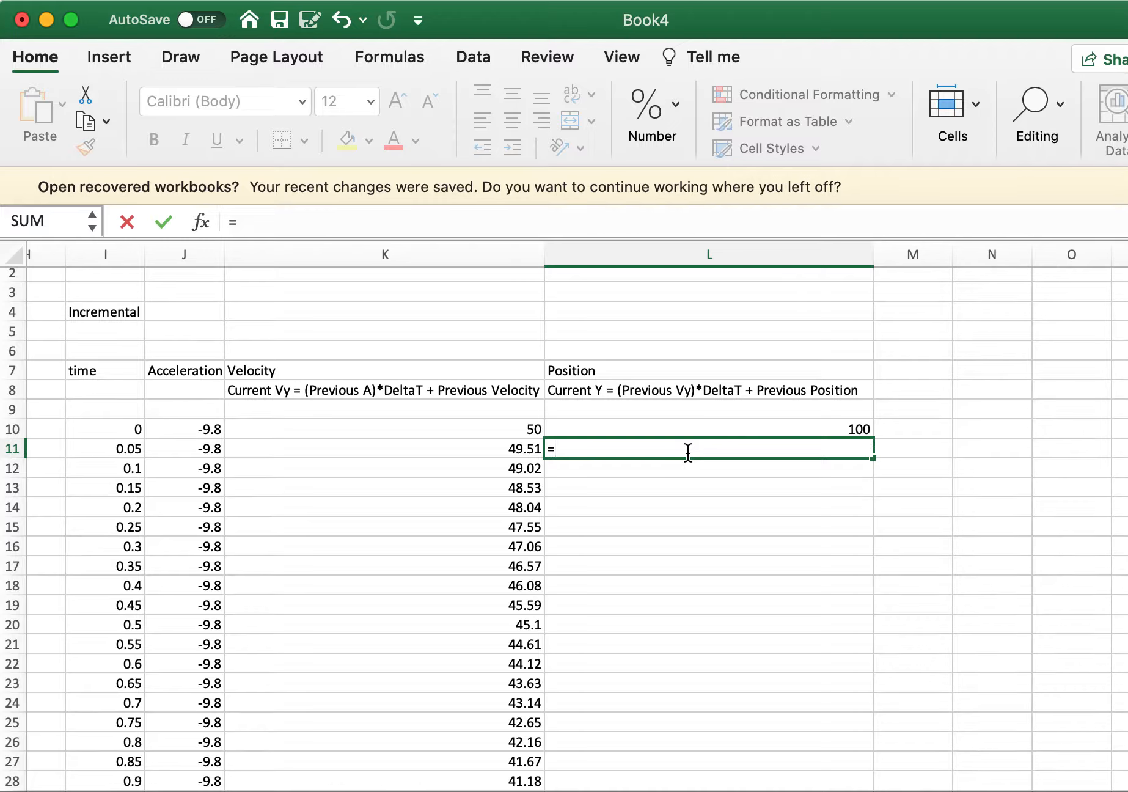
pyautogui.write('K10*0.05+')
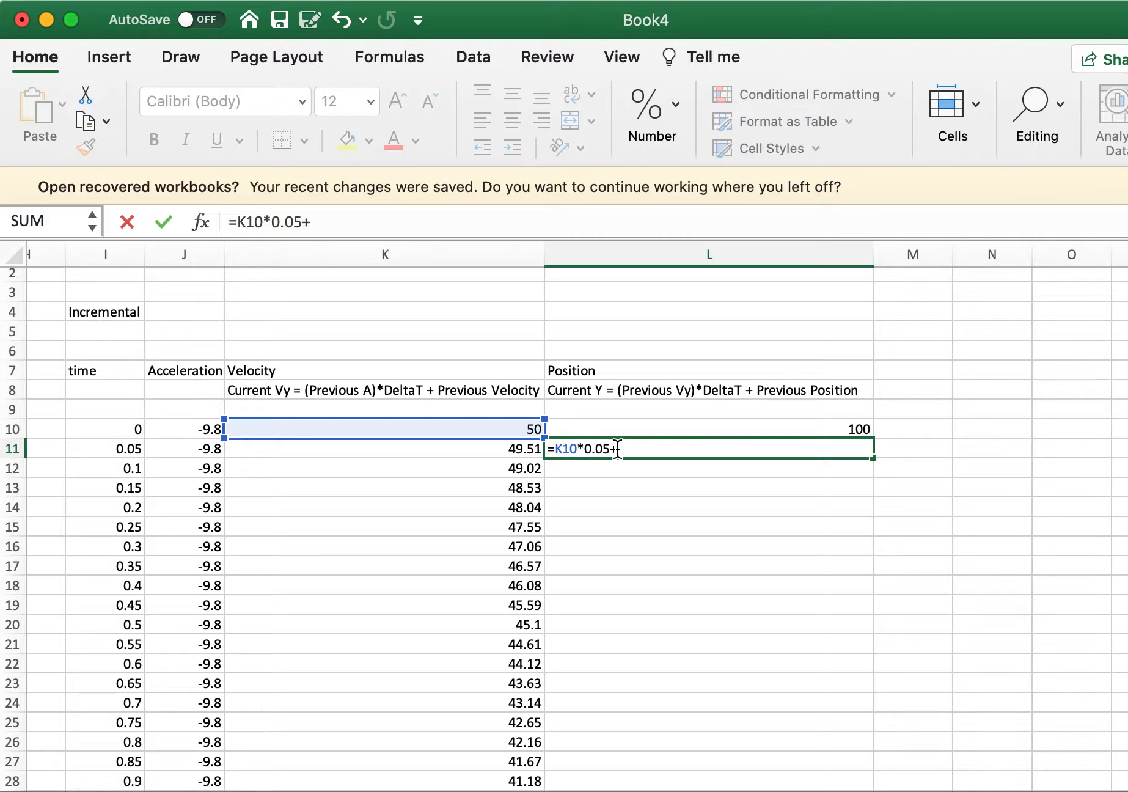
pyautogui.write('L10')
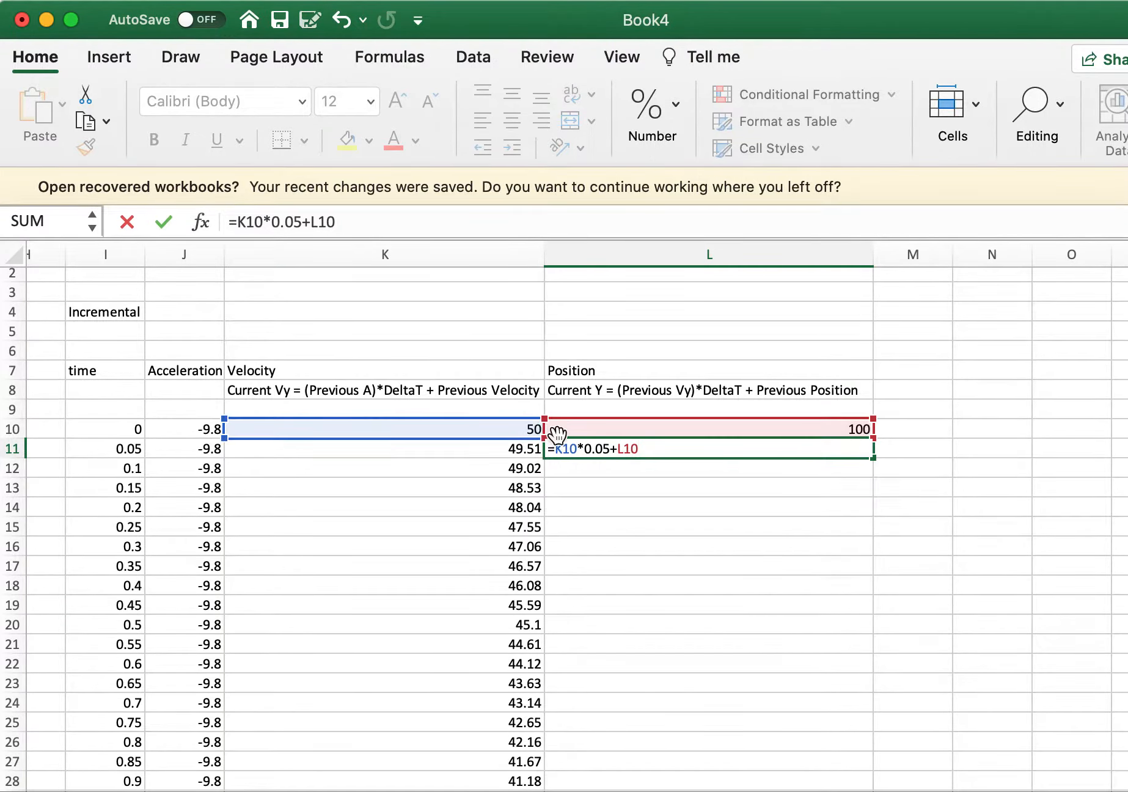
pyautogui.press('Return')
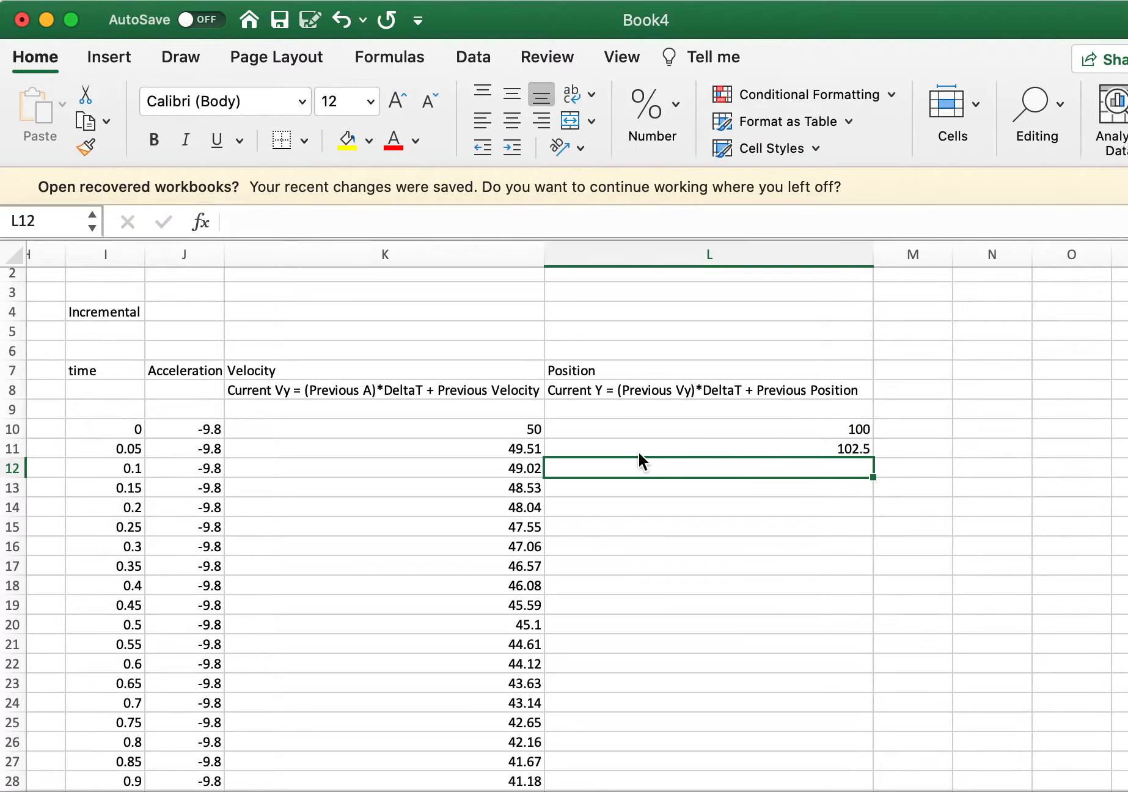
# Enter the next incremental position formula =K11*0.05+L11 in L12.
pyautogui.write('=')
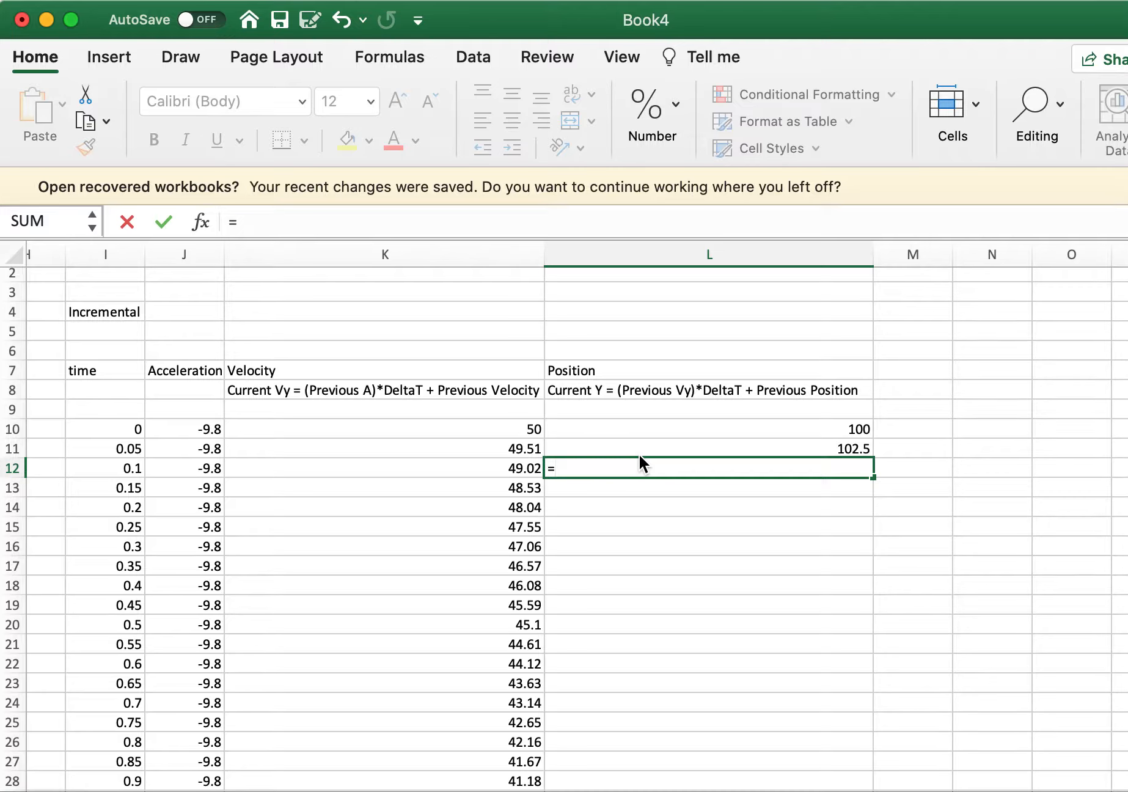
pyautogui.write('K11')
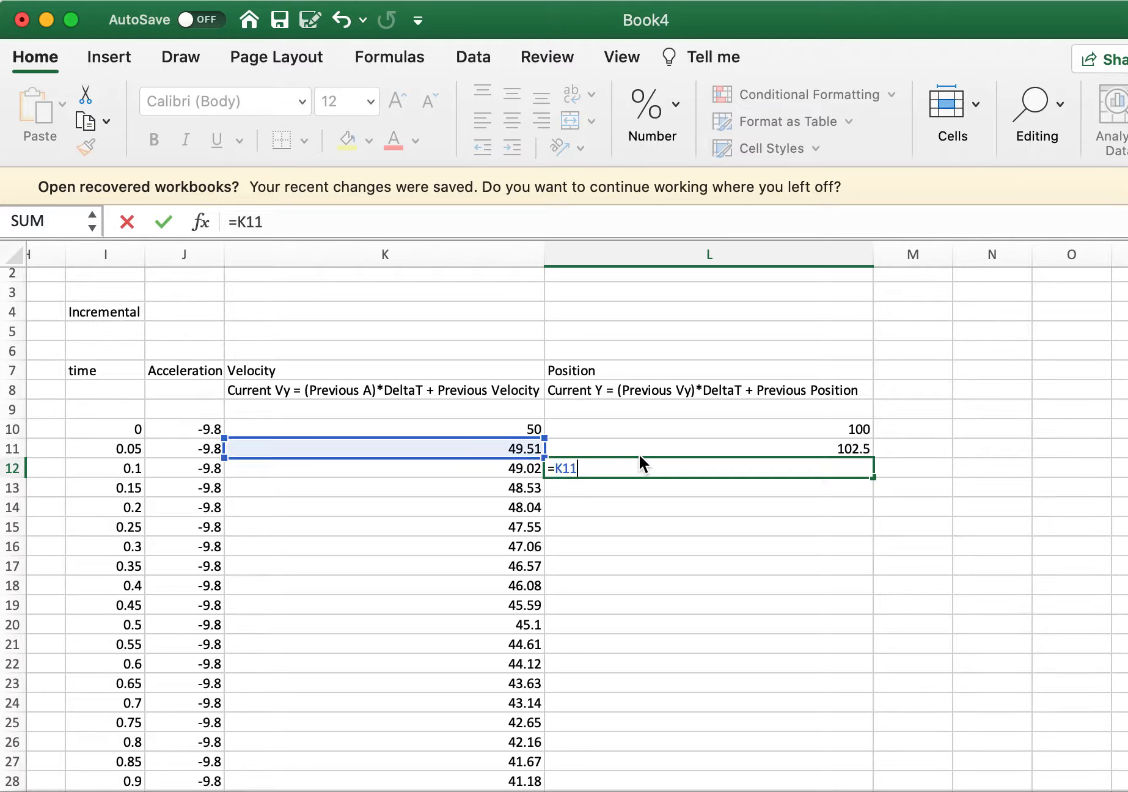
pyautogui.write('*0.05+L11')
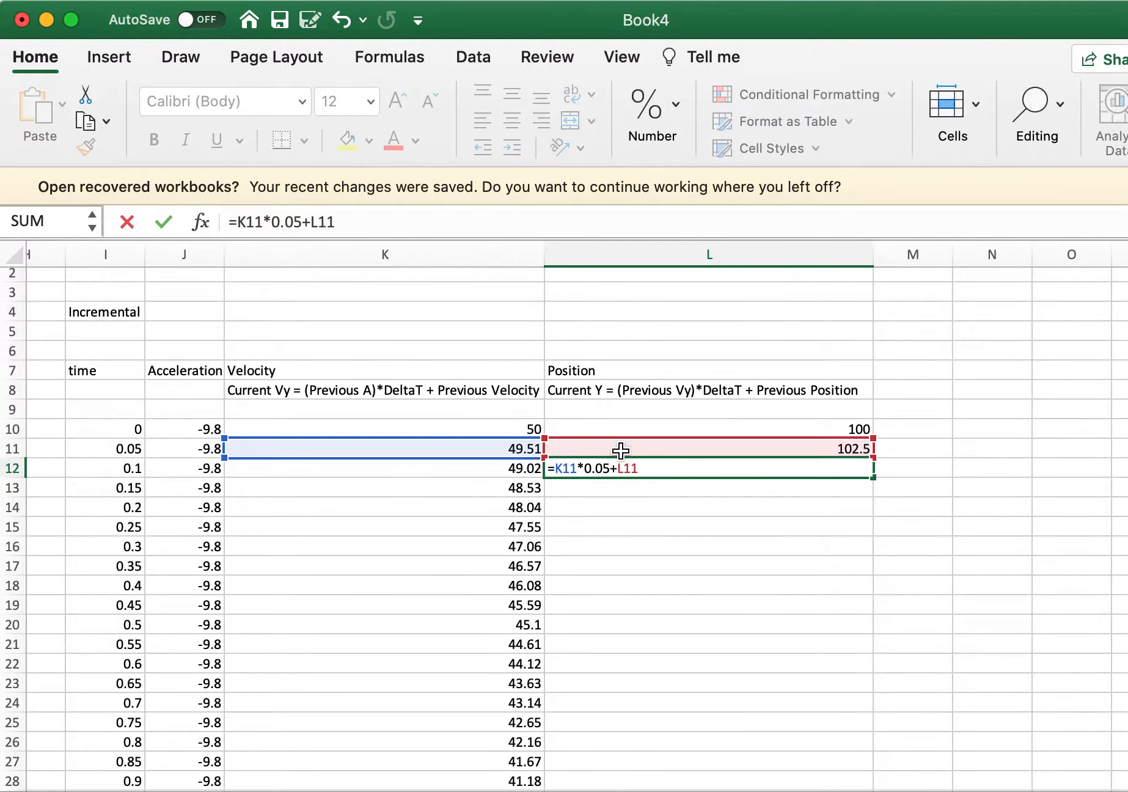
pyautogui.press('Return')
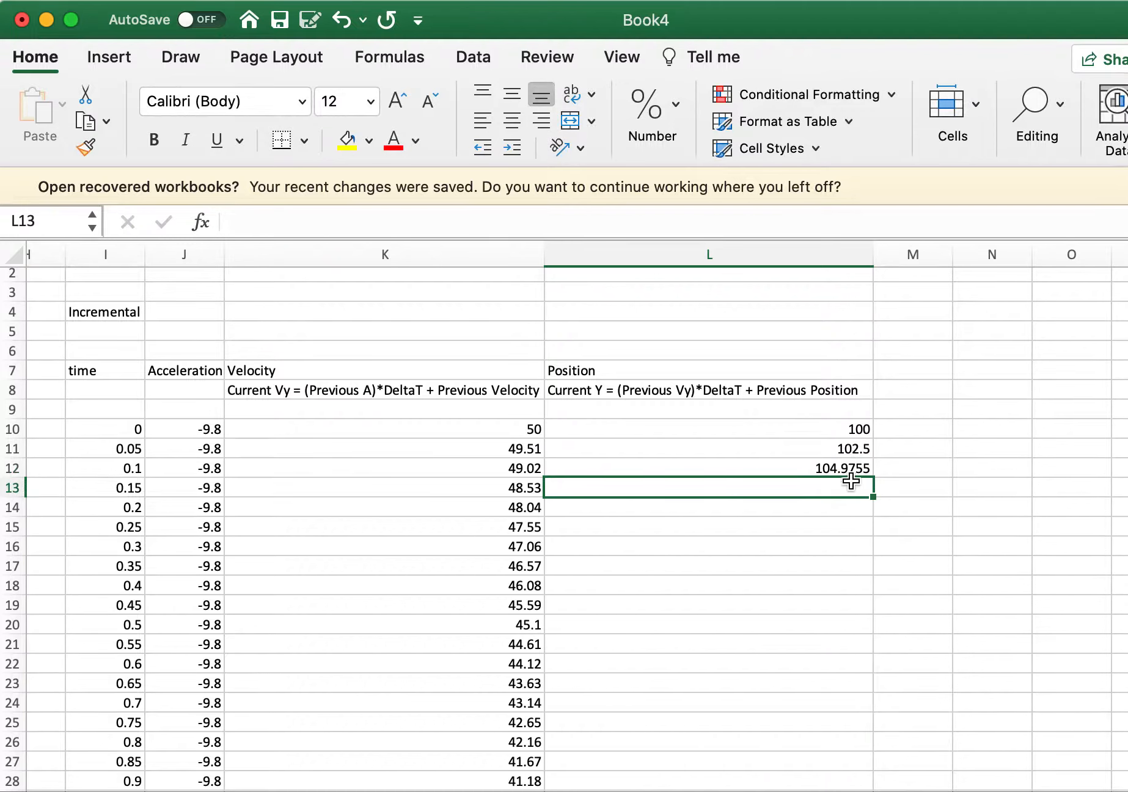
# Fill the position formula from L12 down through L23.
pyautogui.click(832, 469)
pyautogui.moveTo(872, 476); pyautogui.dragTo(885, 709)
pyautogui.scroll(-1, 904, 654)
pyautogui.scroll(-5, 878, 558)
pyautogui.hscroll(-4, 879, 557)
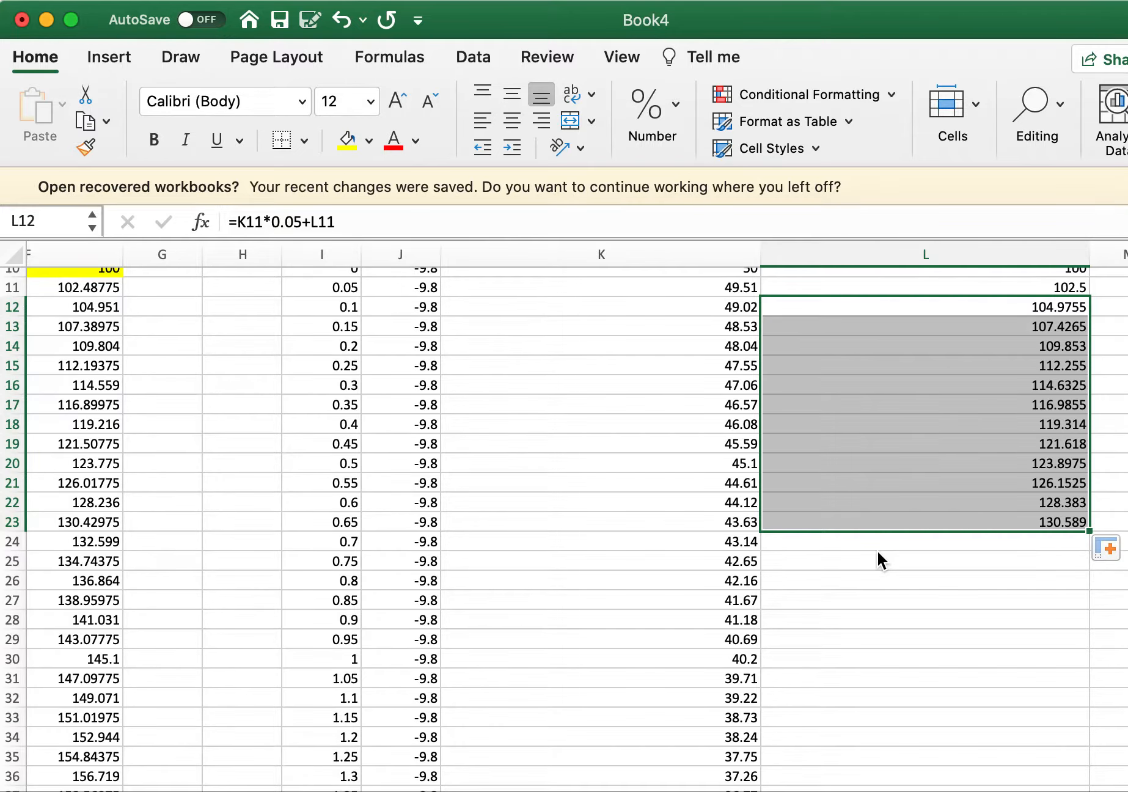
# Compare the incremental position in L23 with the formula-based position in F23.
pyautogui.click(908, 560)
pyautogui.click(909, 527)
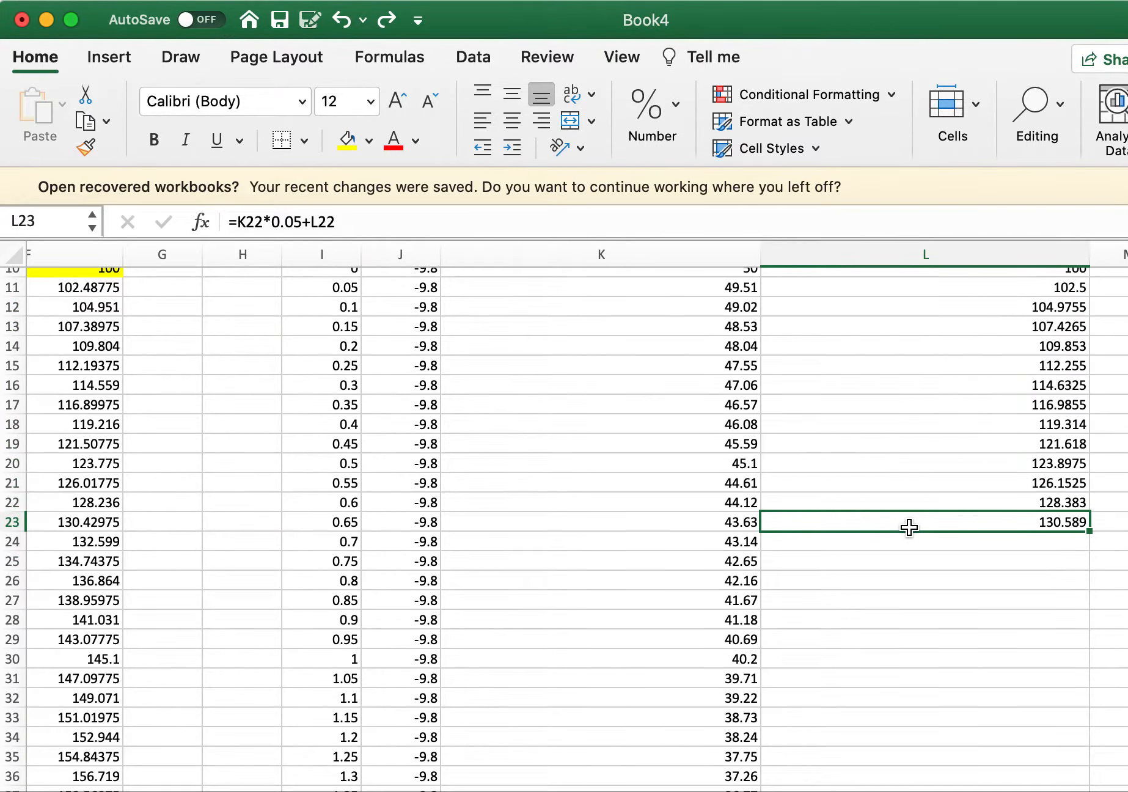
pyautogui.click(101, 521)
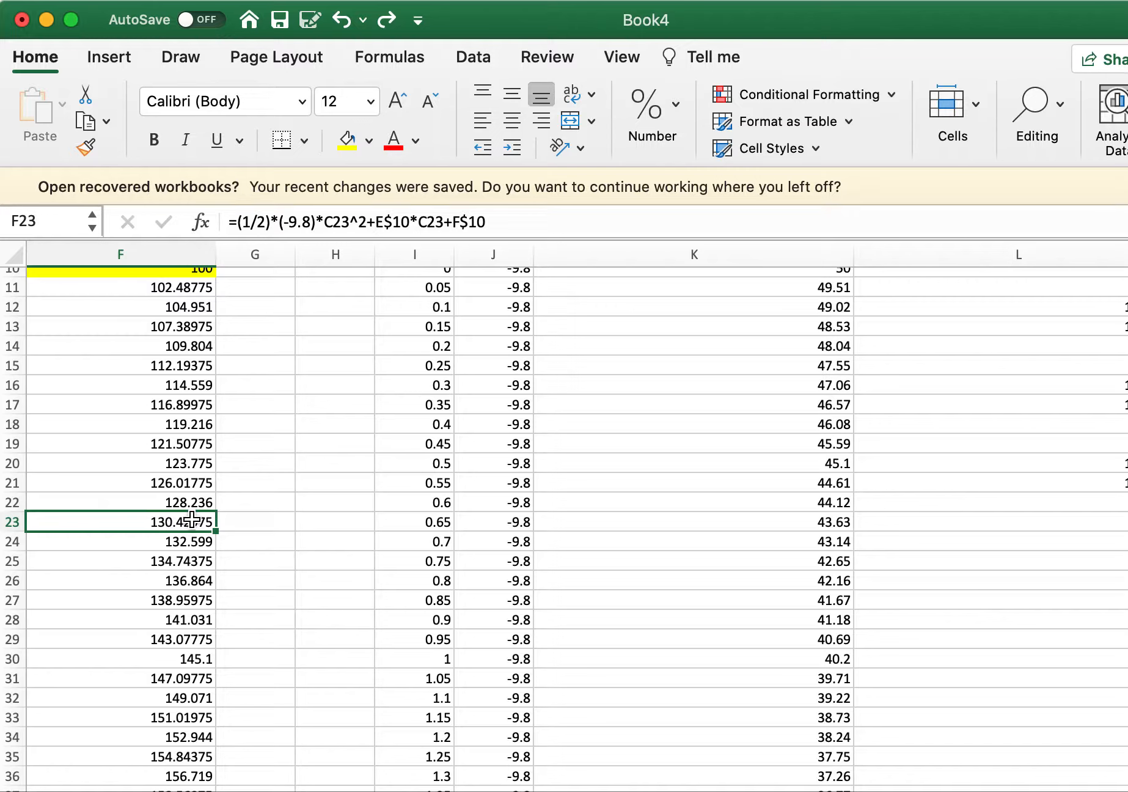
# Select row 23 from F23 to L23 to check both positions at time 0.65 side by side.
pyautogui.keyDown('shift'); pyautogui.click(991, 524); pyautogui.keyUp('shift')
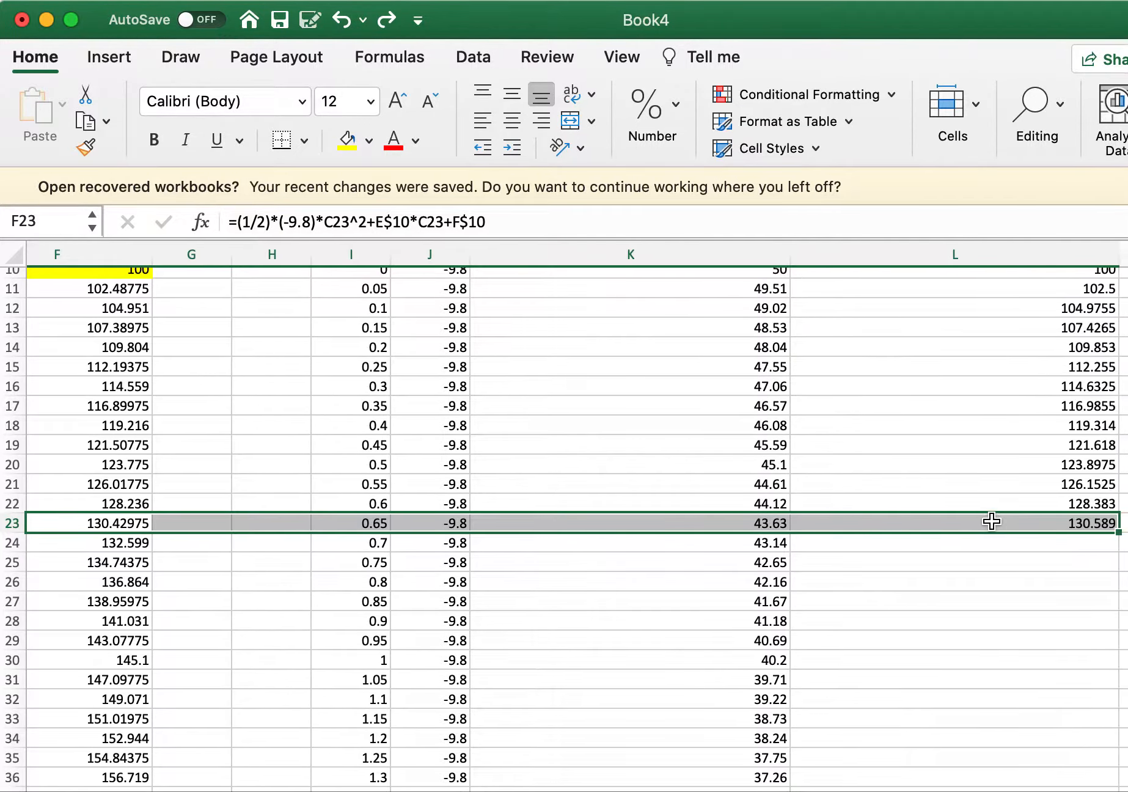
pyautogui.hscroll(1, 991, 520)
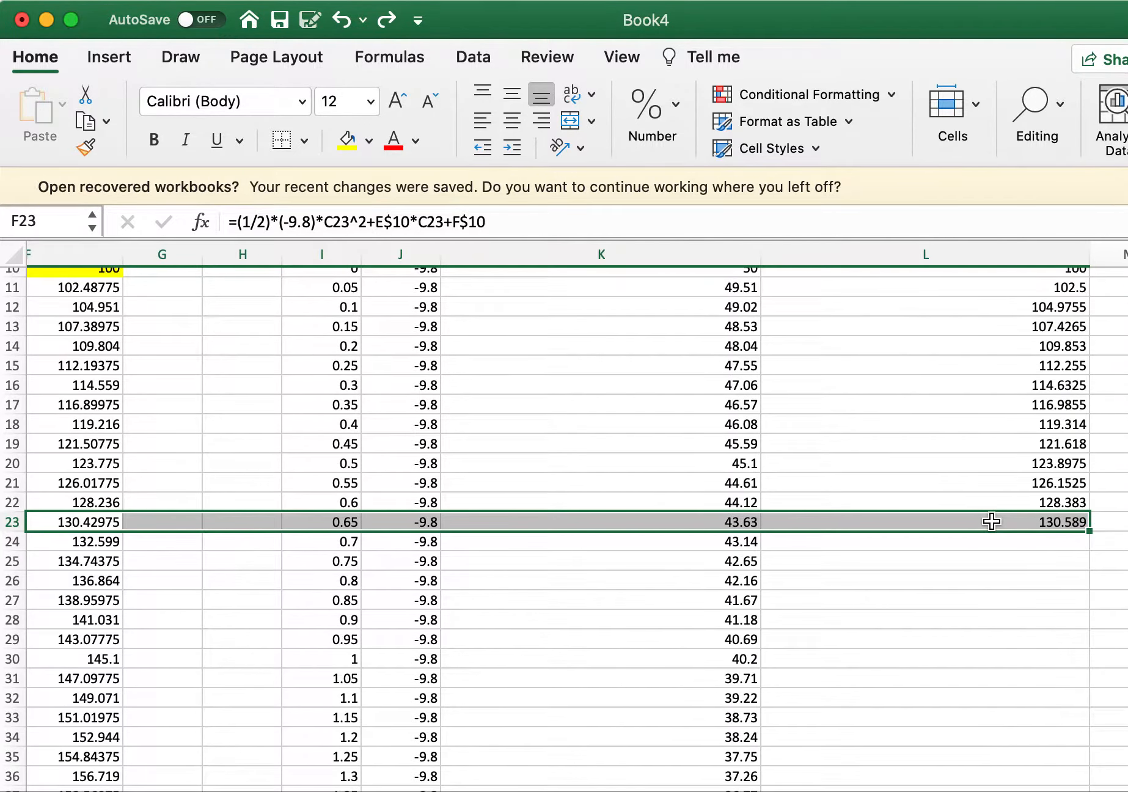
pyautogui.click(1006, 556)
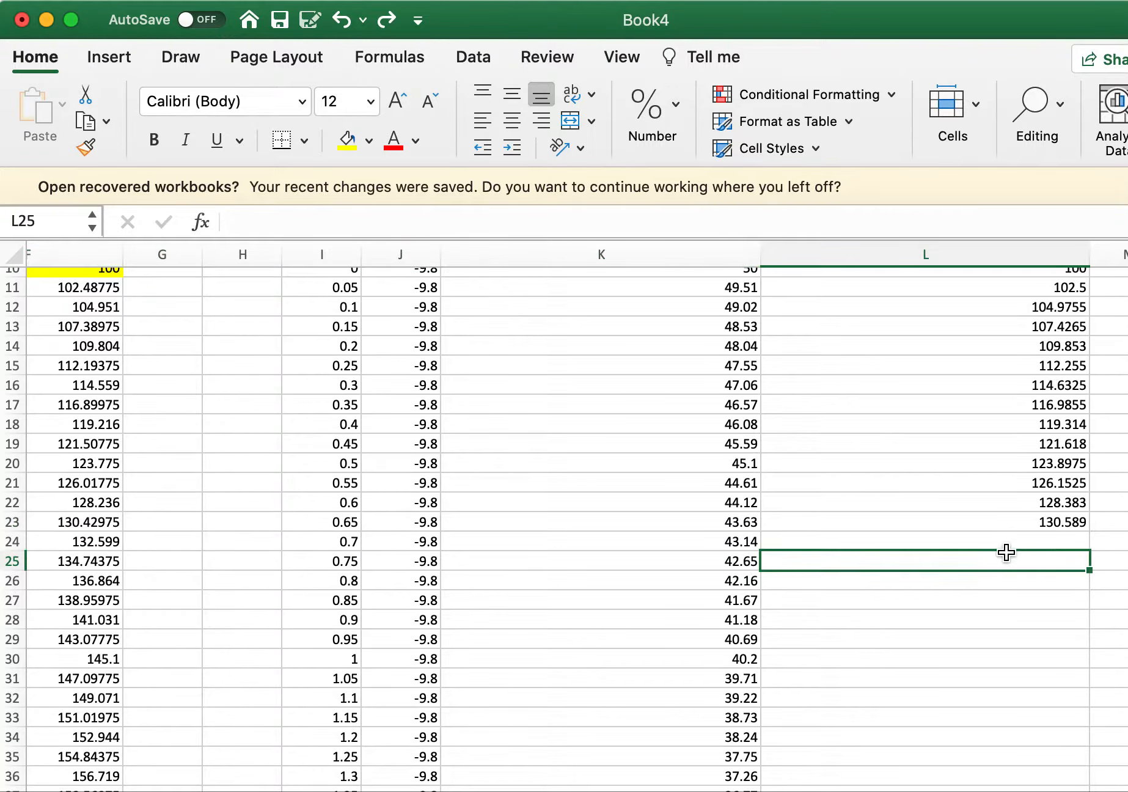
# Fill the incremental position formula from L21:L23 down through L124.
pyautogui.click(1013, 523)
pyautogui.keyDown('shift'); pyautogui.click(1012, 481); pyautogui.keyUp('shift')
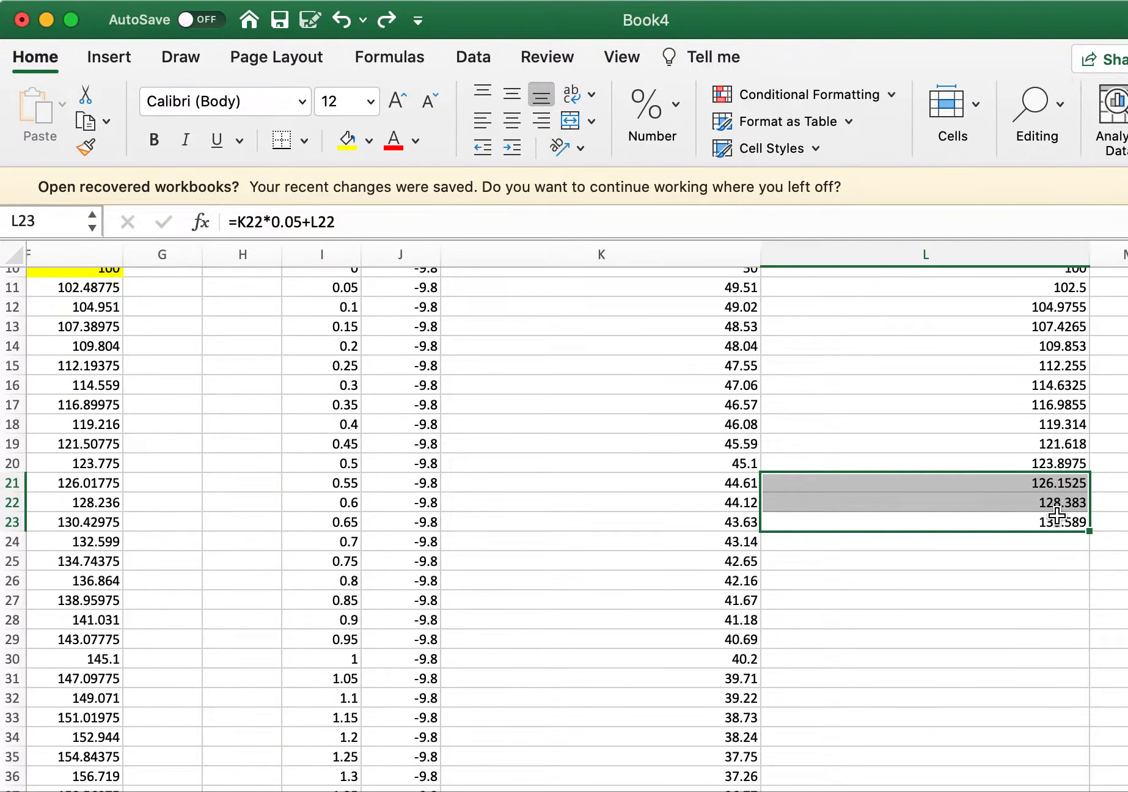
pyautogui.moveTo(1084, 534); pyautogui.dragTo(1089, 721)
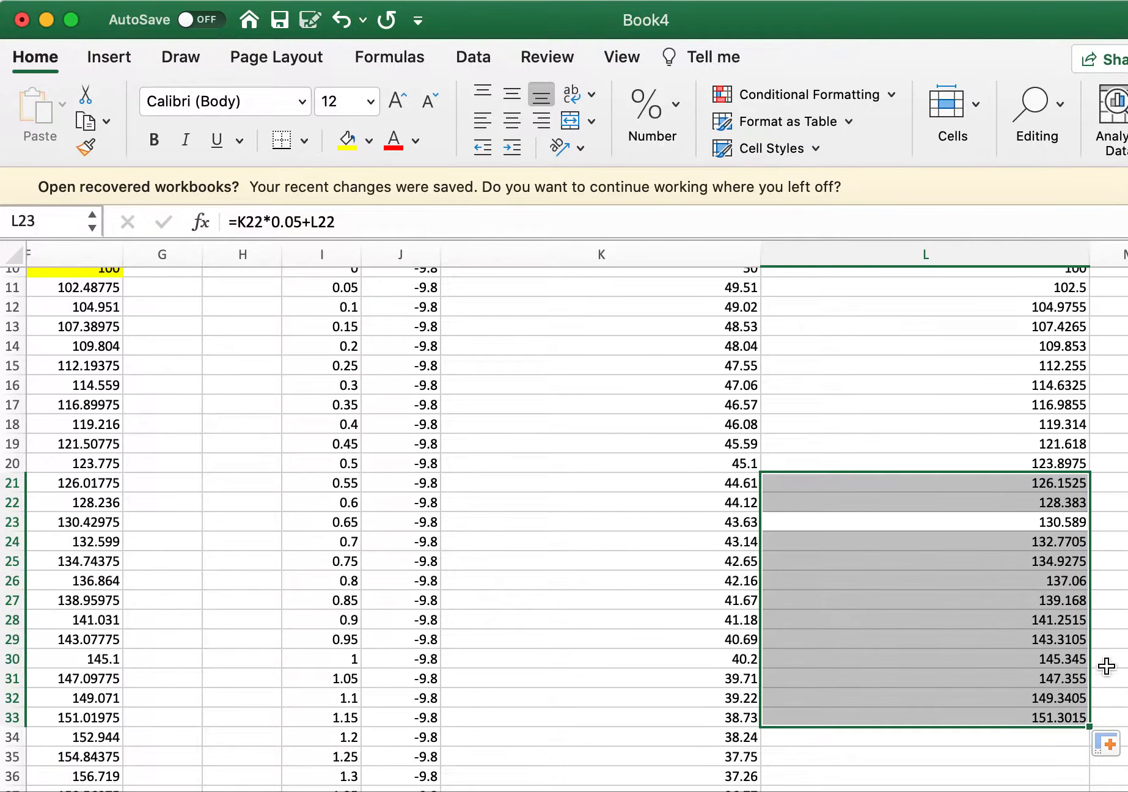
pyautogui.scroll(-1, 1110, 640)
pyautogui.scroll(-5, 1111, 640)
pyautogui.scroll(1, 1110, 642)
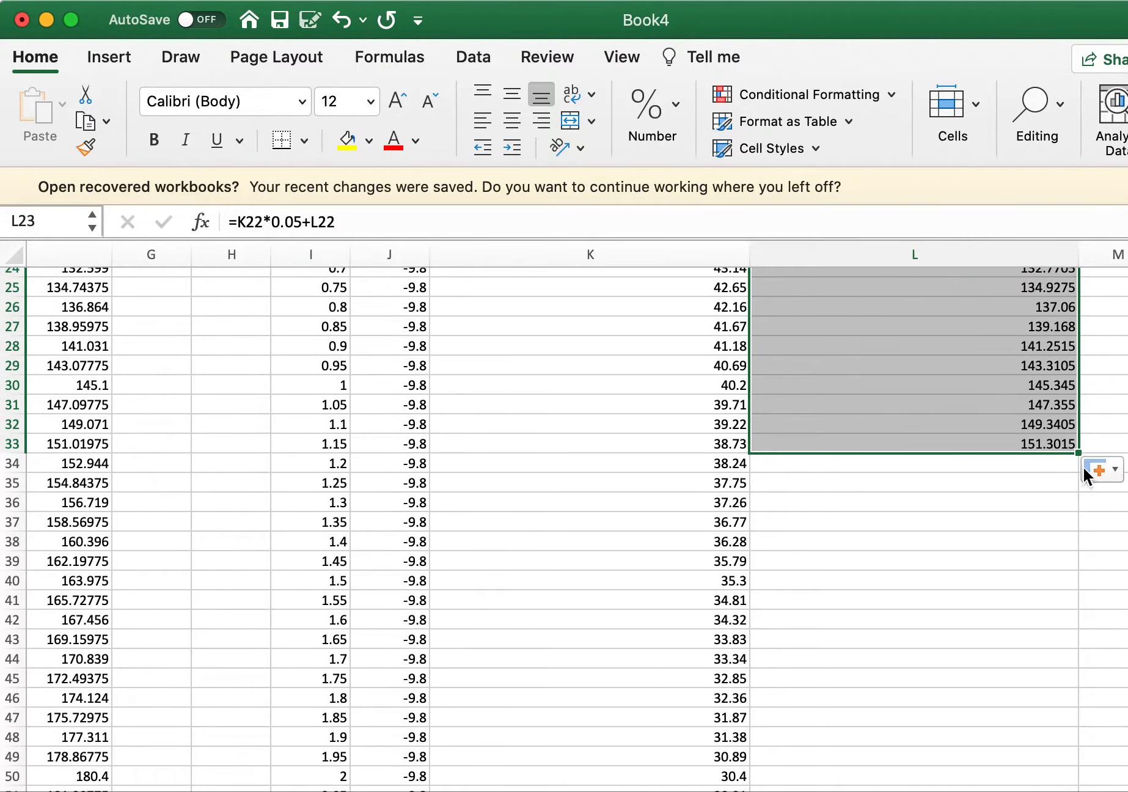
pyautogui.moveTo(1077, 455); pyautogui.dragTo(1087, 736)
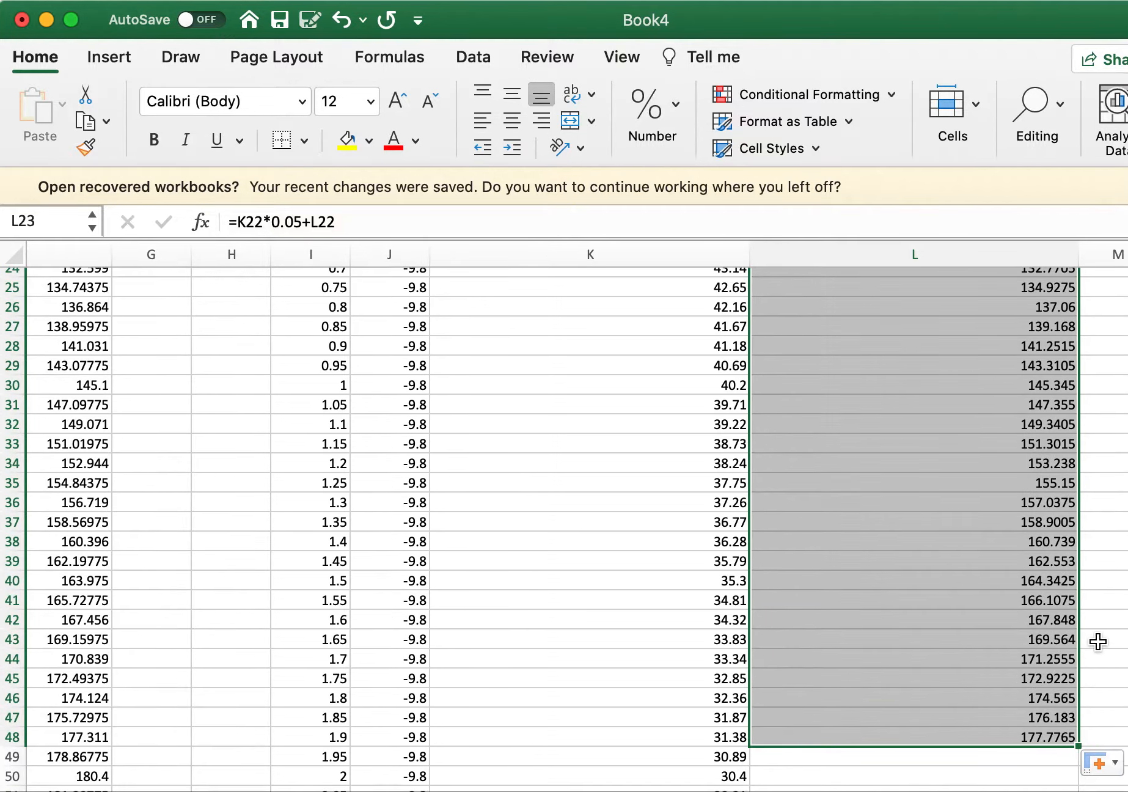
pyautogui.scroll(-5, 1098, 641)
pyautogui.moveTo(1065, 438); pyautogui.dragTo(1061, 716)
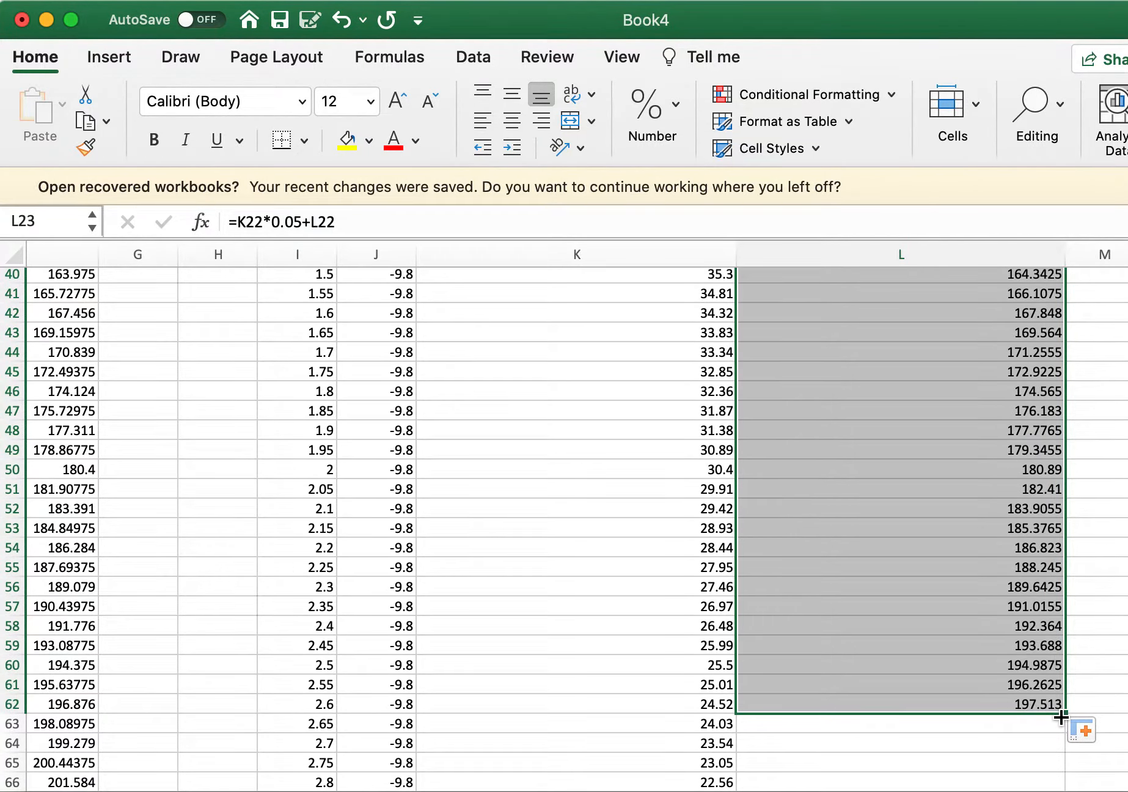
pyautogui.scroll(-5, 1059, 642)
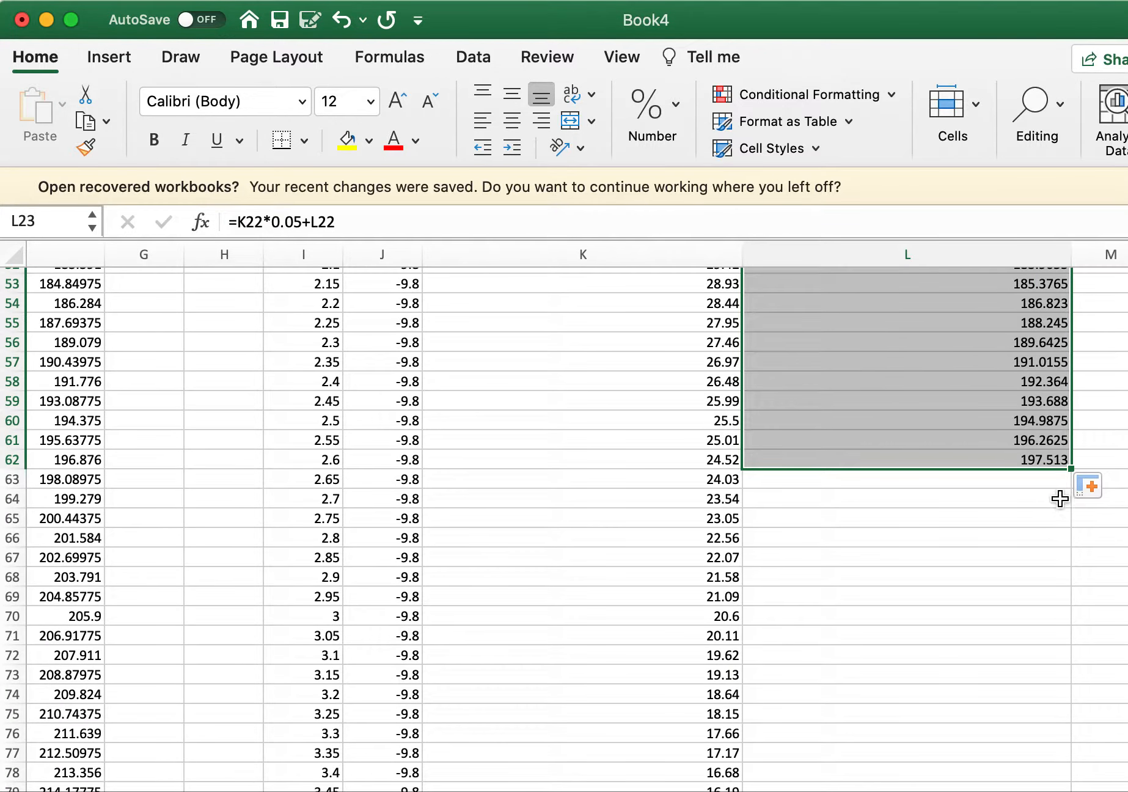
pyautogui.moveTo(1070, 468); pyautogui.dragTo(1048, 727)
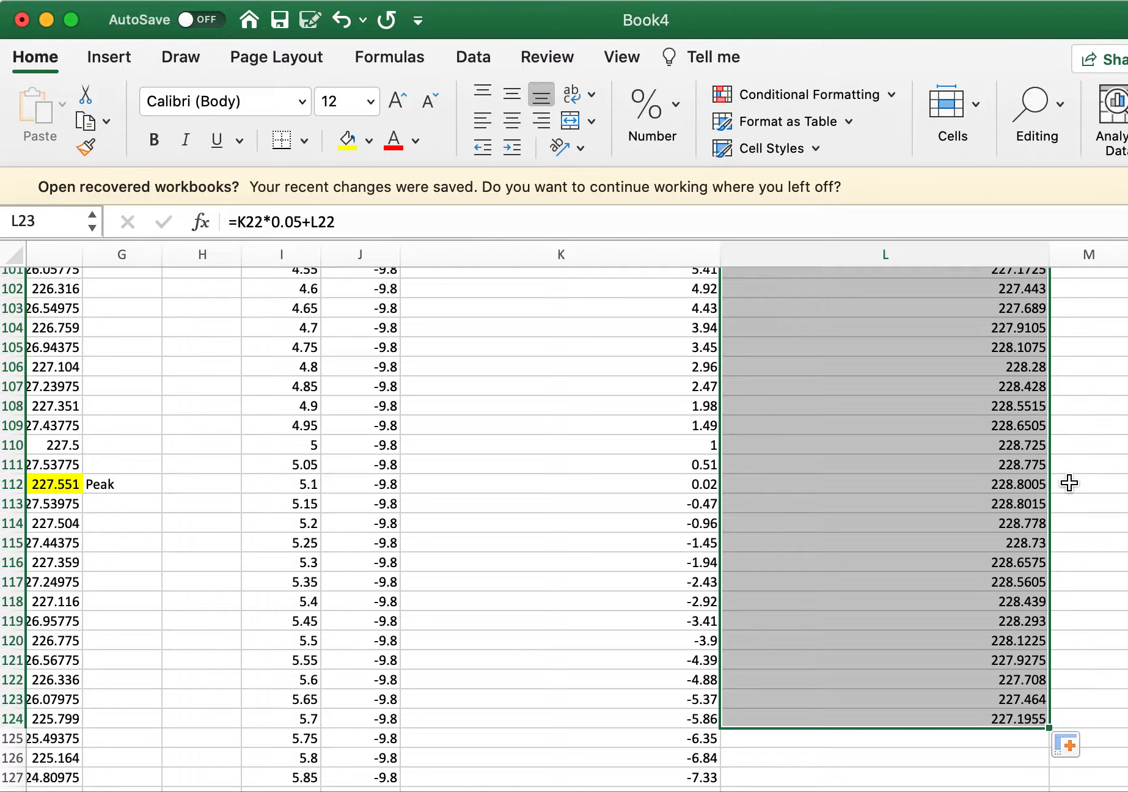
# Highlight the peak incremental position in L113 in yellow and label it "Peak" in M113.
pyautogui.click(1038, 483)
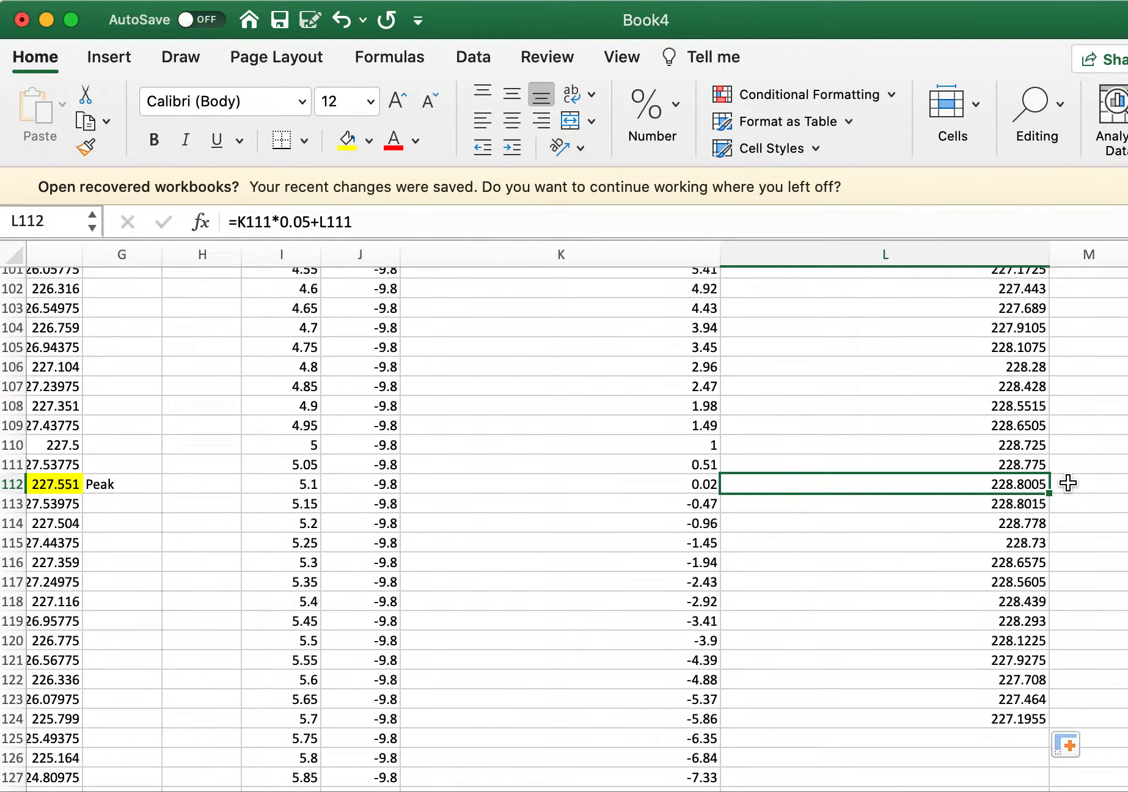
pyautogui.click(976, 504)
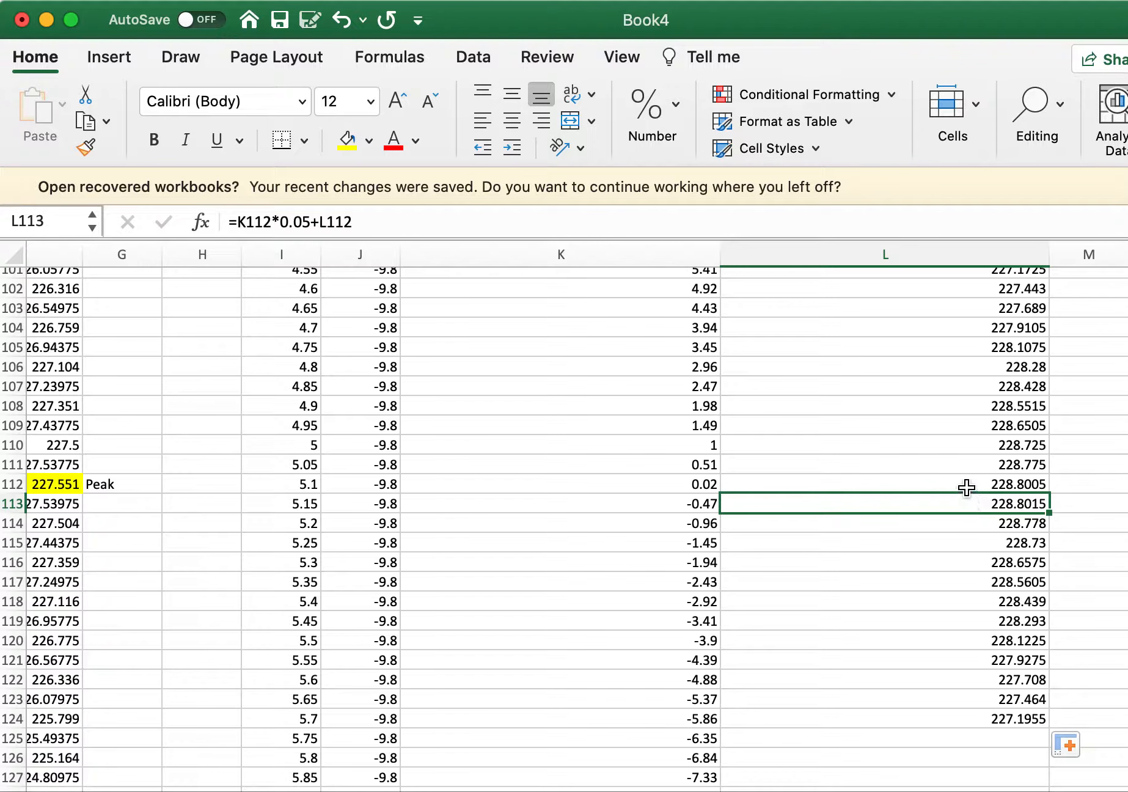
pyautogui.click(967, 483)
pyautogui.click(668, 486)
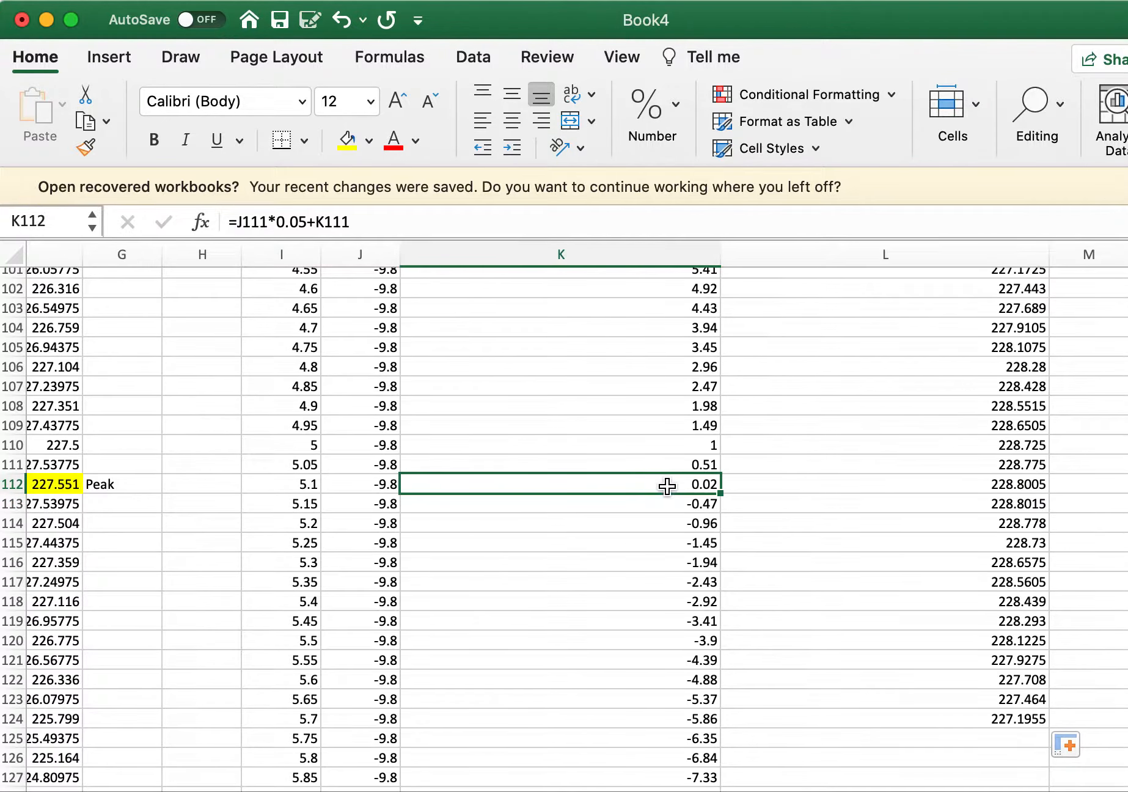
pyautogui.click(763, 483)
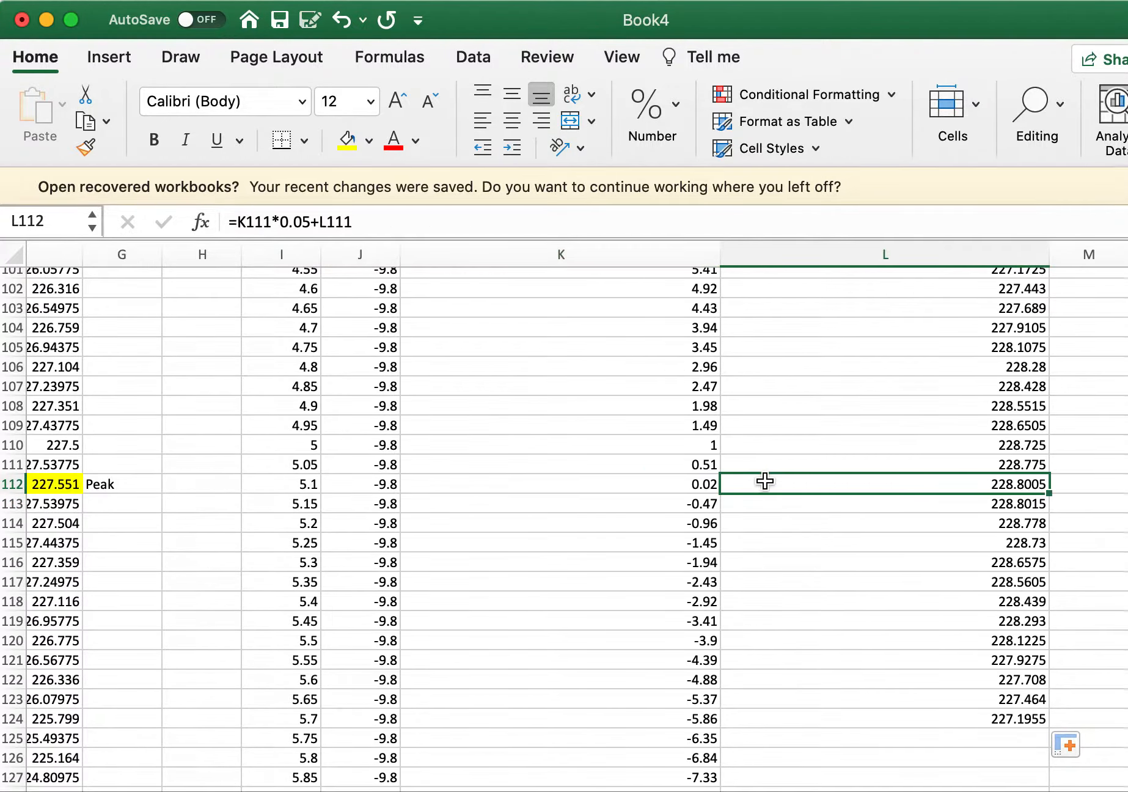
pyautogui.click(790, 503)
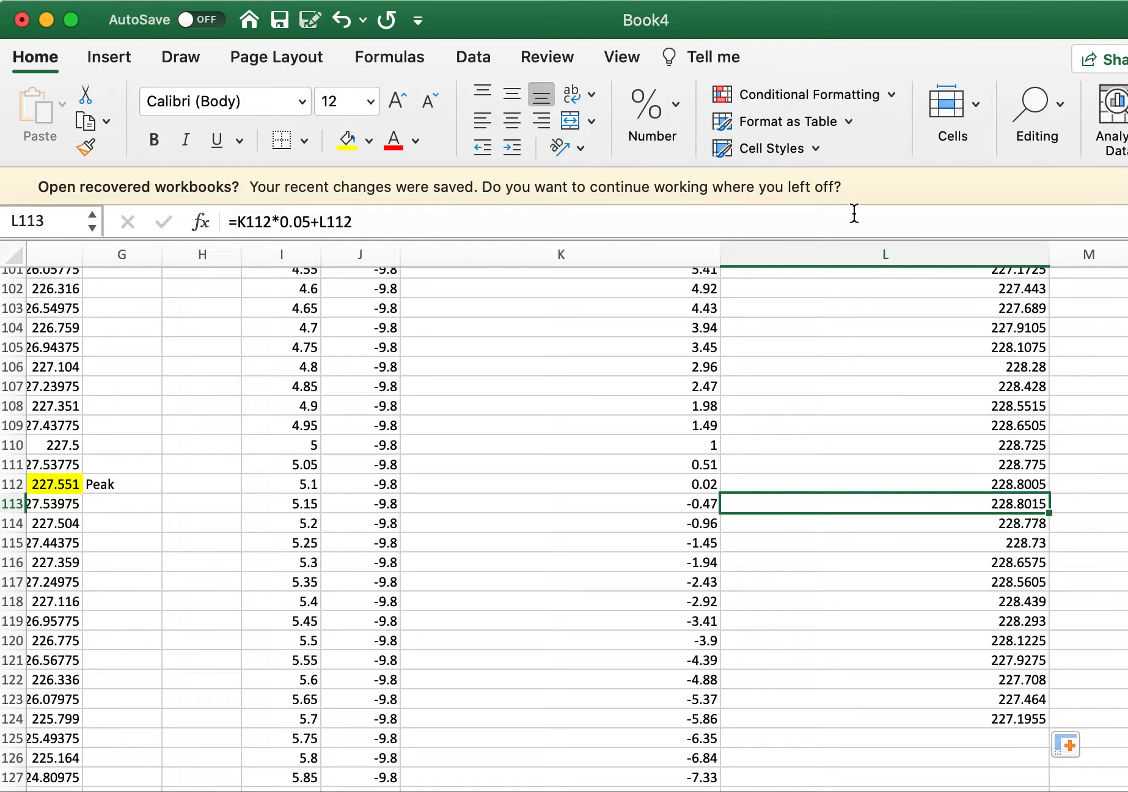
pyautogui.click(357, 146)
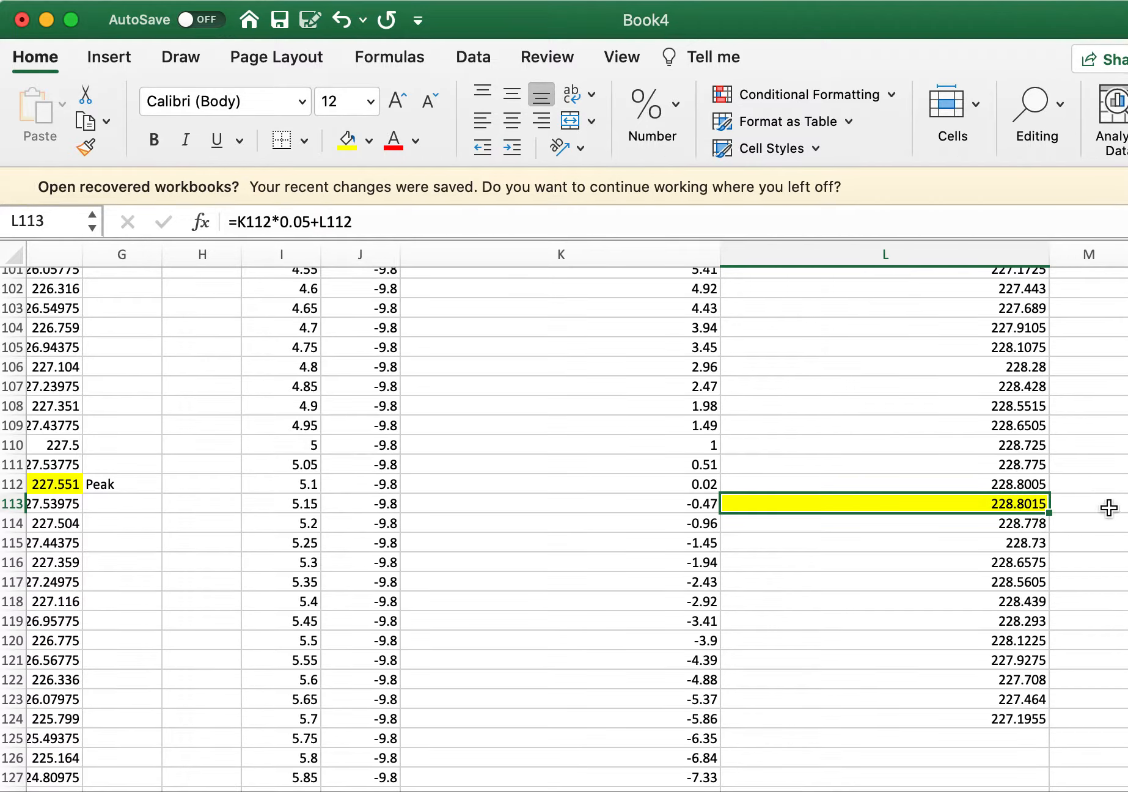
pyautogui.click(1086, 504)
pyautogui.write('Peak')
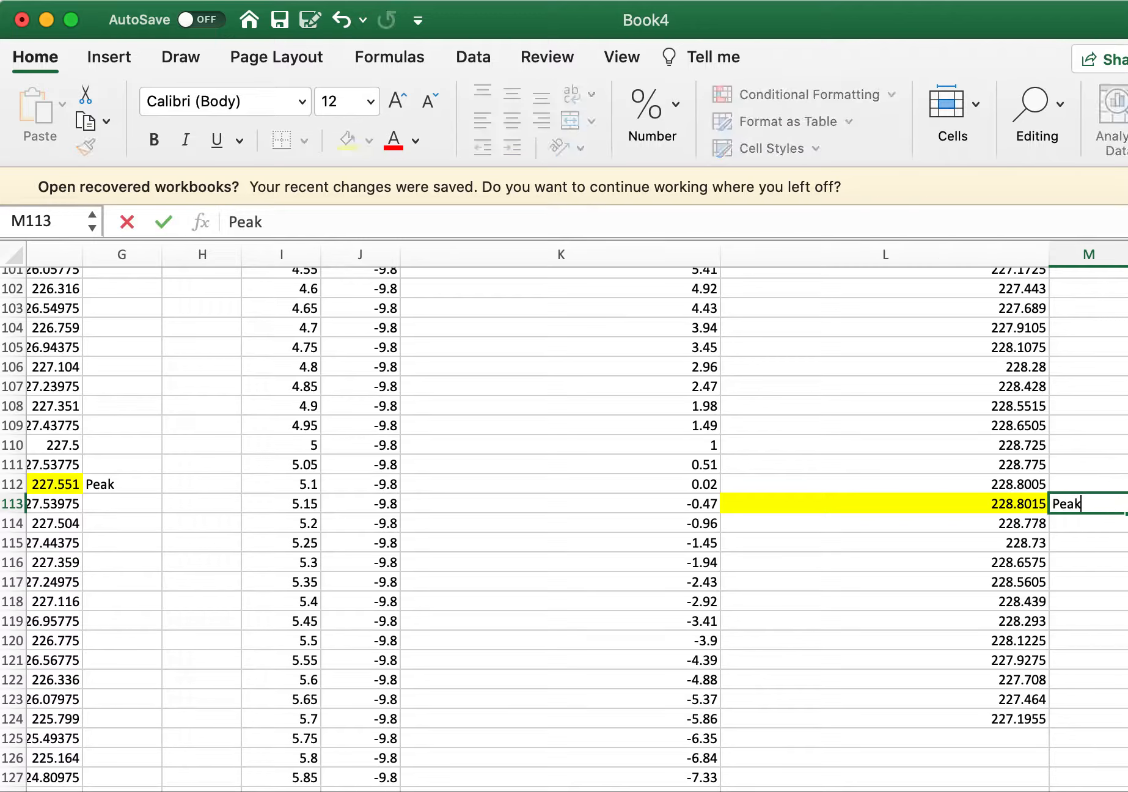
pyautogui.click(1127, 464)
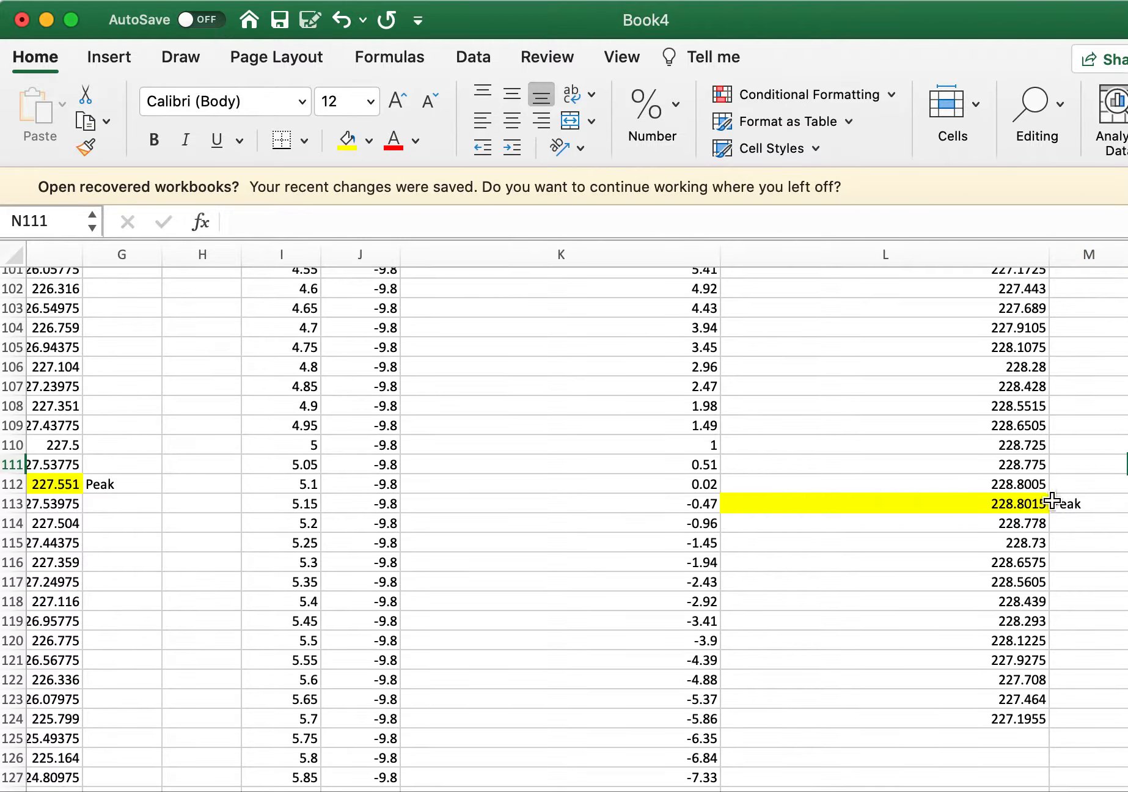
pyautogui.click(1086, 508)
pyautogui.click(122, 483)
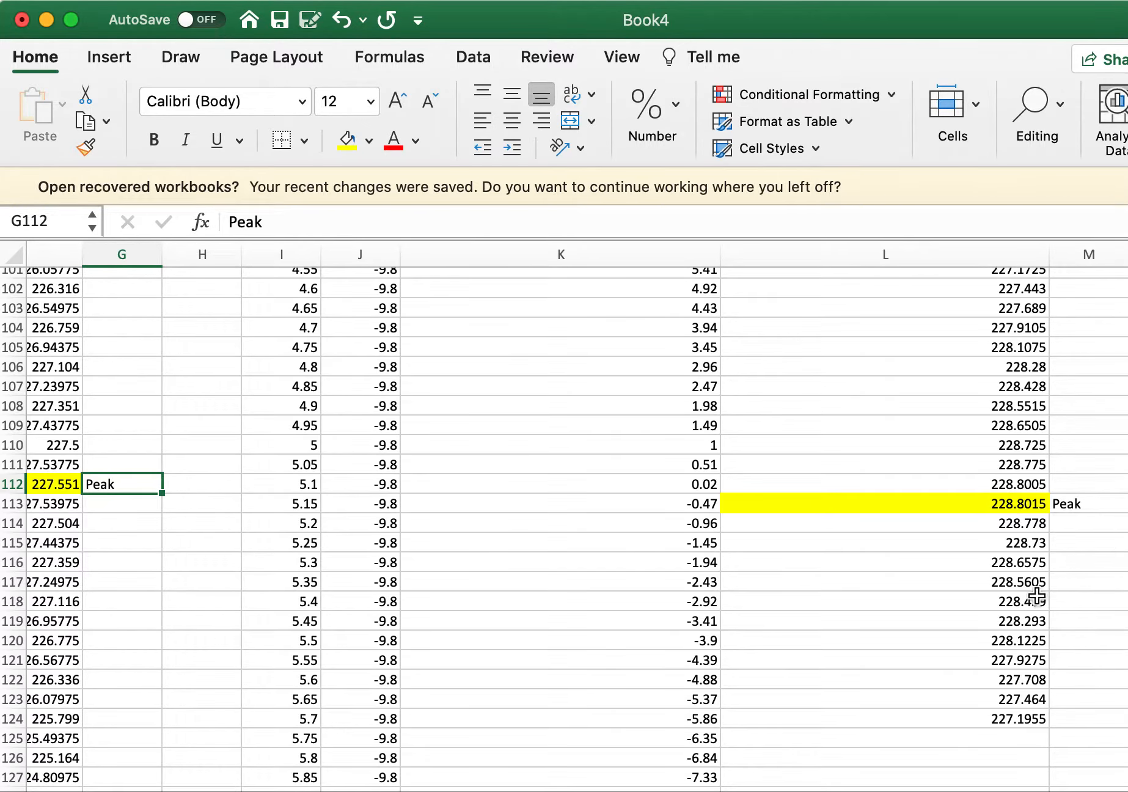
# Fill the remaining incremental position formulas down column L through L256.
pyautogui.click(963, 641)
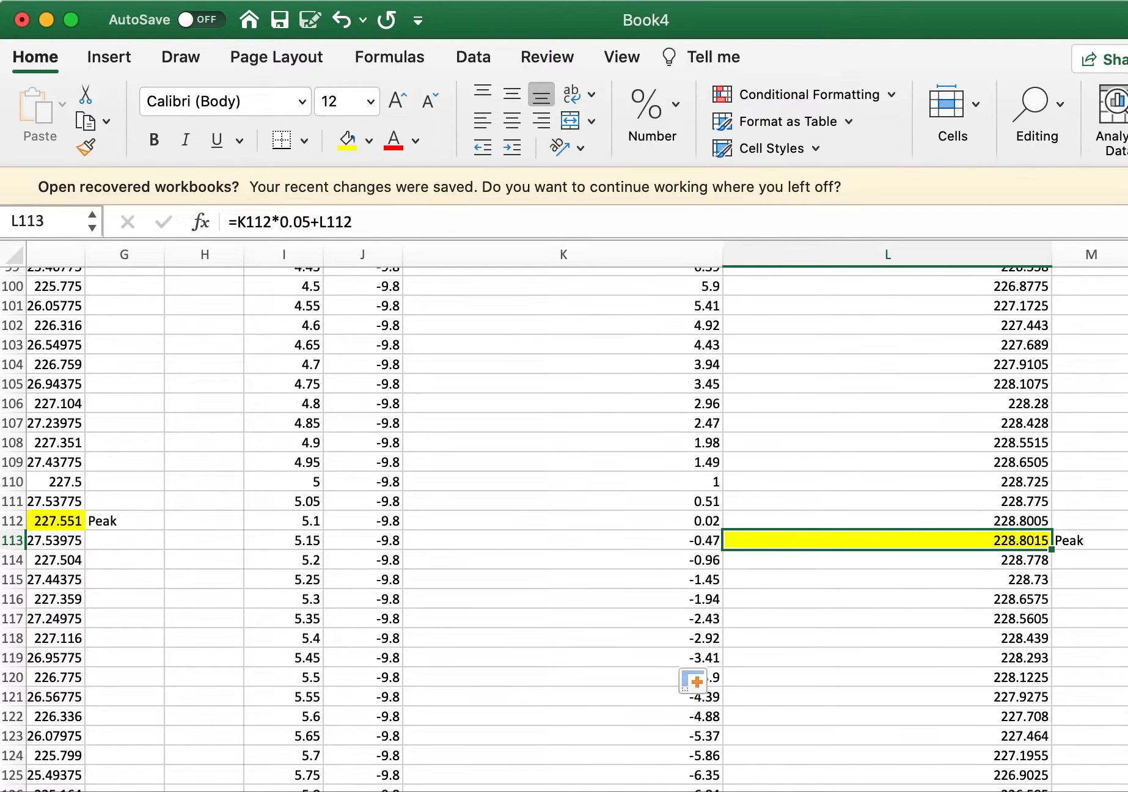
pyautogui.click(1127, 598)
pyautogui.scroll(-6, 1066, 553)
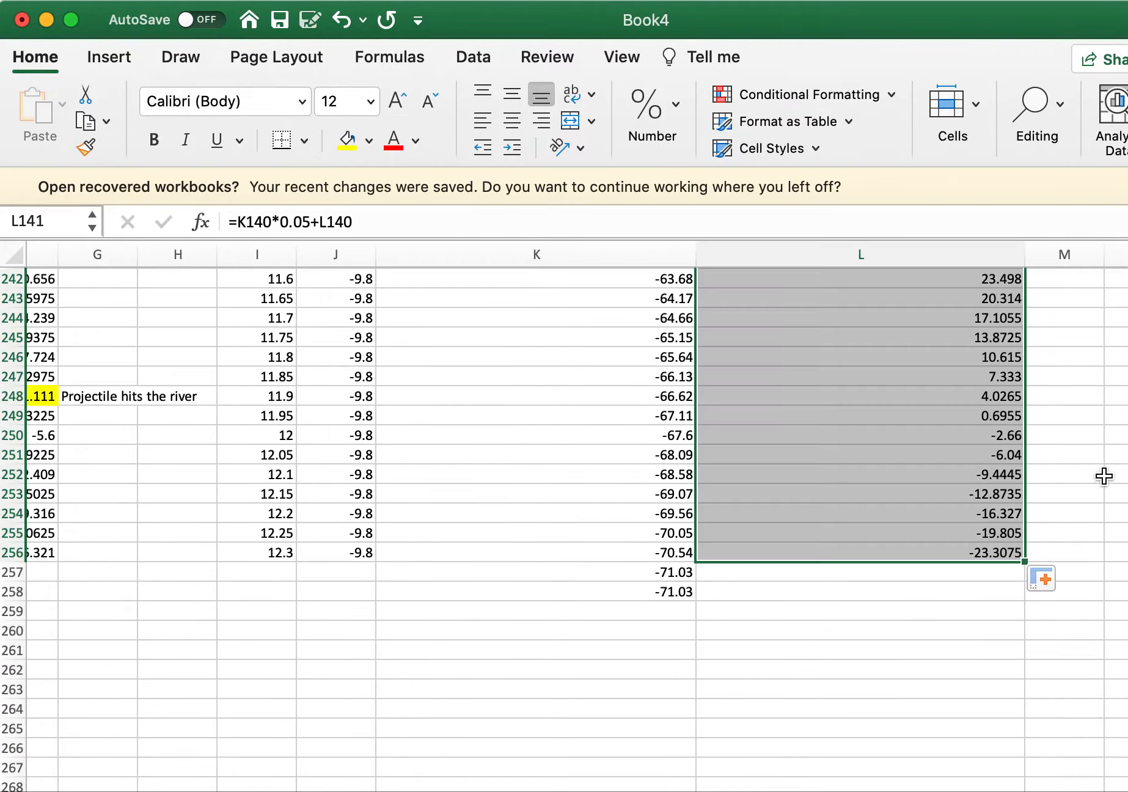
pyautogui.click(1103, 476)
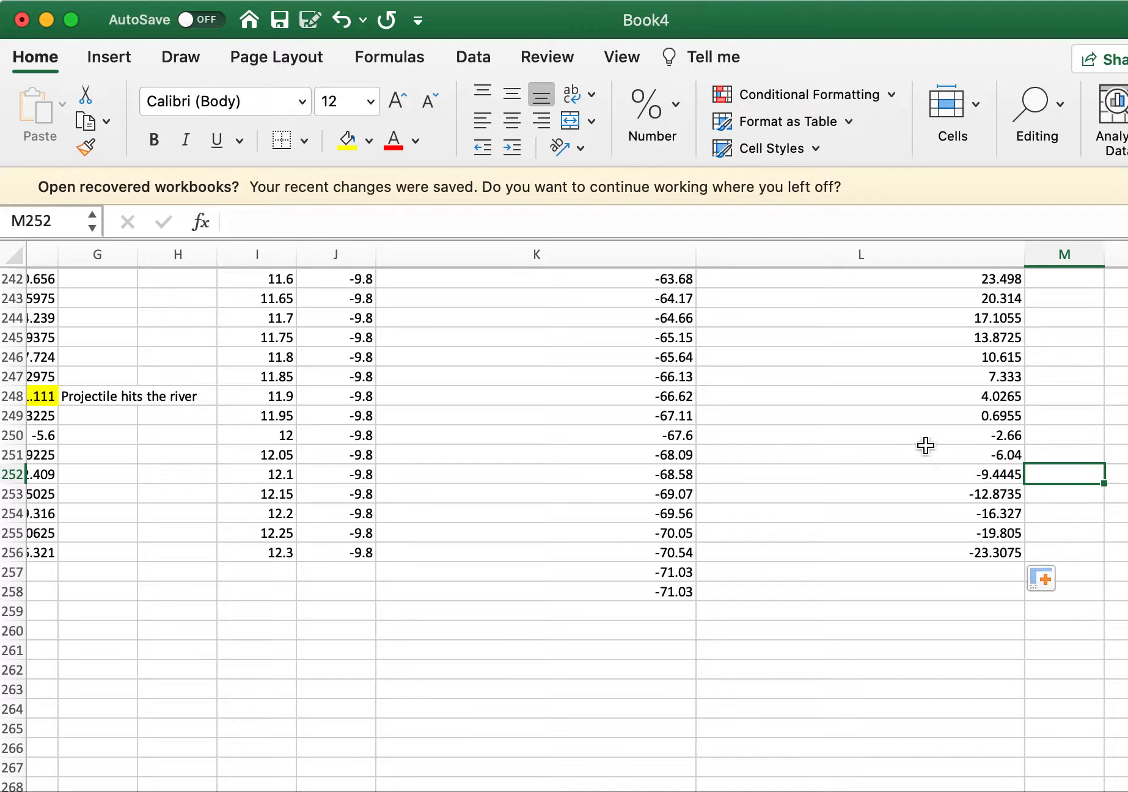
# Highlight the last positive incremental position, L249, in yellow and copy the label "Projectile hits the river" from G248 to M249.
pyautogui.click(852, 432)
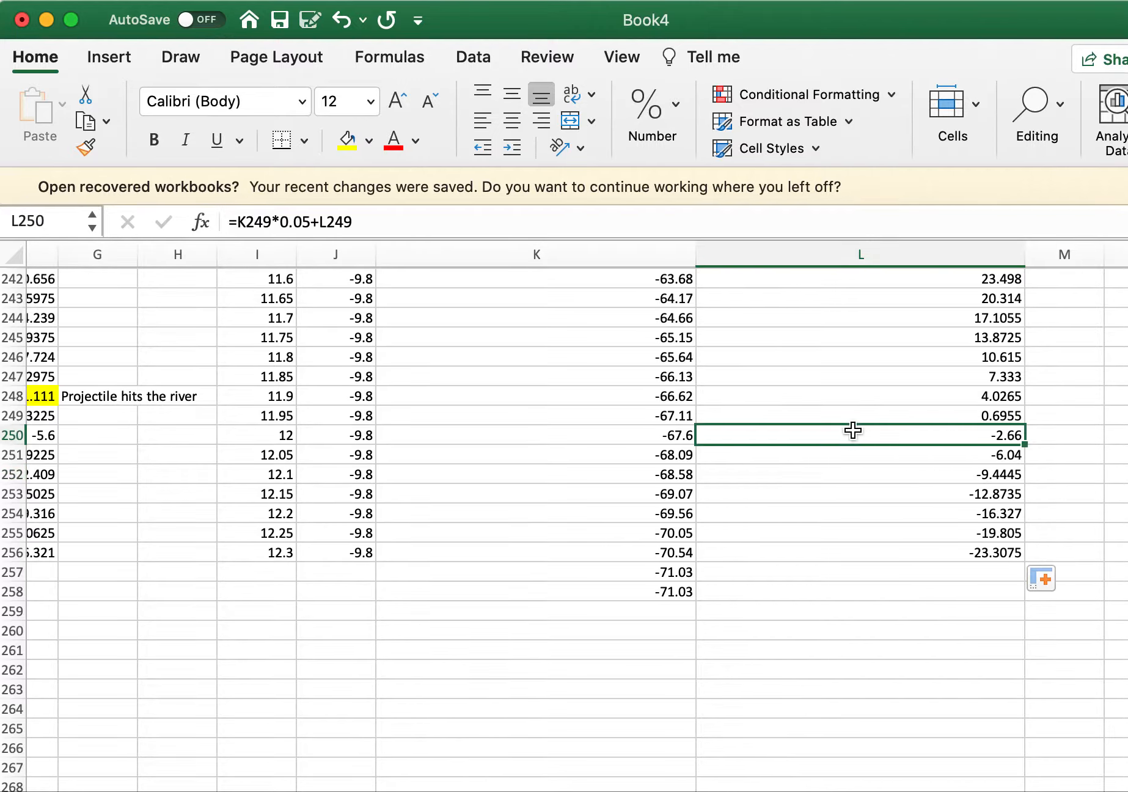
pyautogui.click(838, 420)
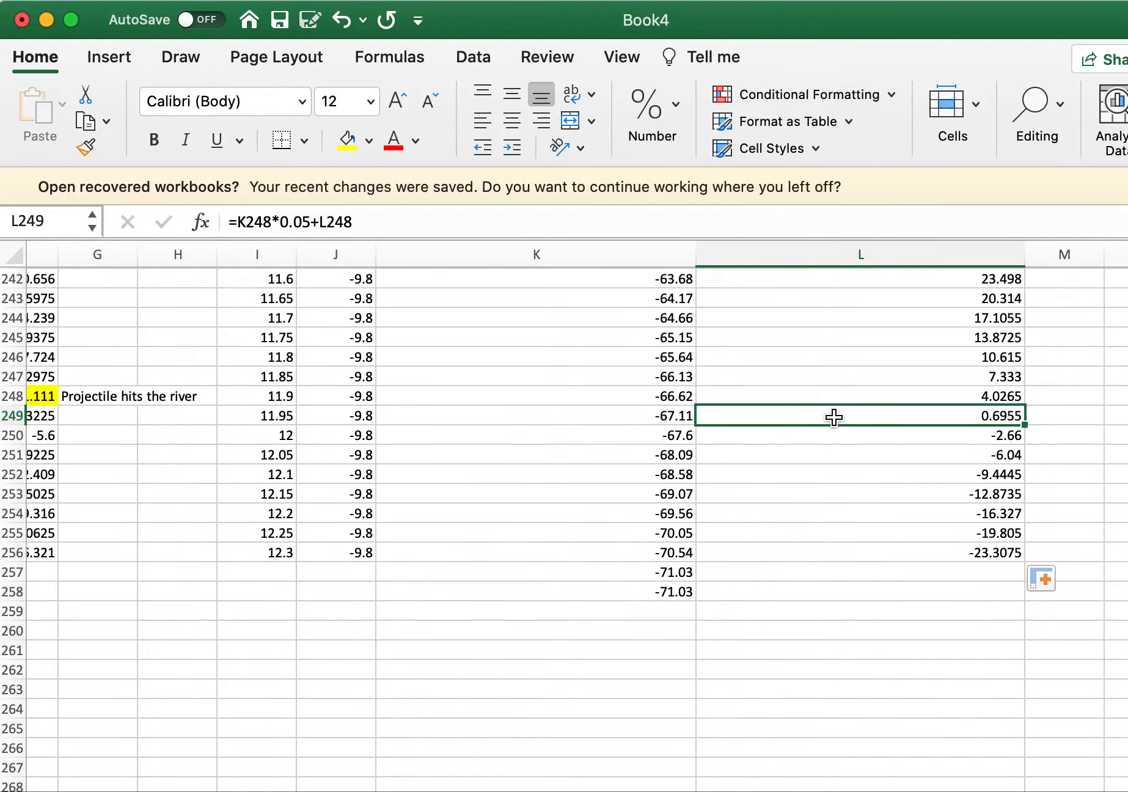
pyautogui.click(347, 140)
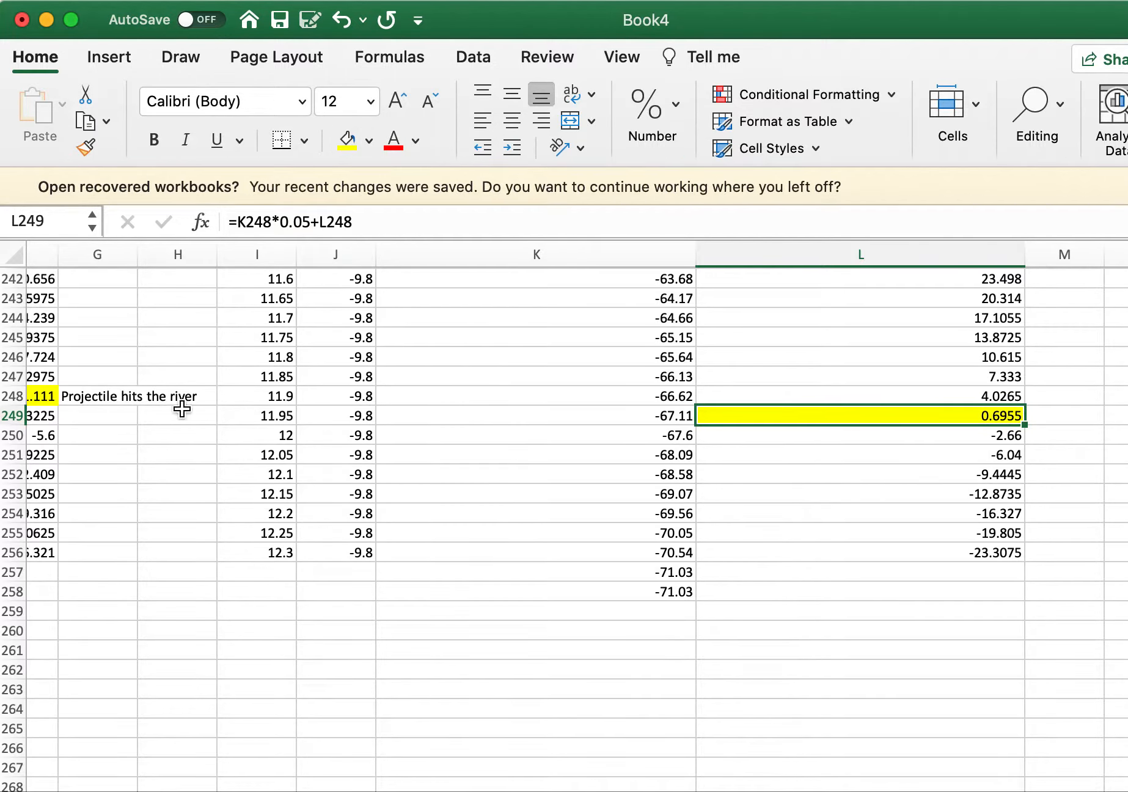
pyautogui.click(128, 398)
pyautogui.press('cmd+c')
pyautogui.click(1055, 416)
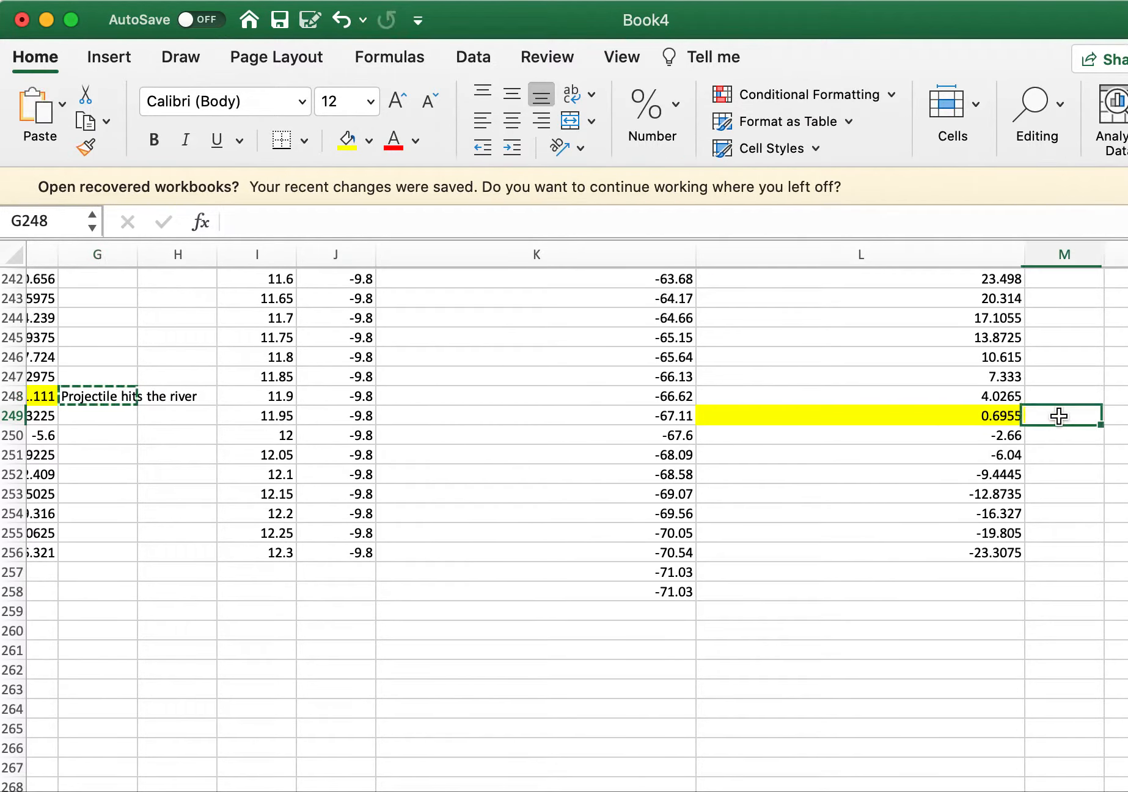
pyautogui.press('cmd+v')
pyautogui.click(901, 537)
pyautogui.hscroll(2, 971, 512)
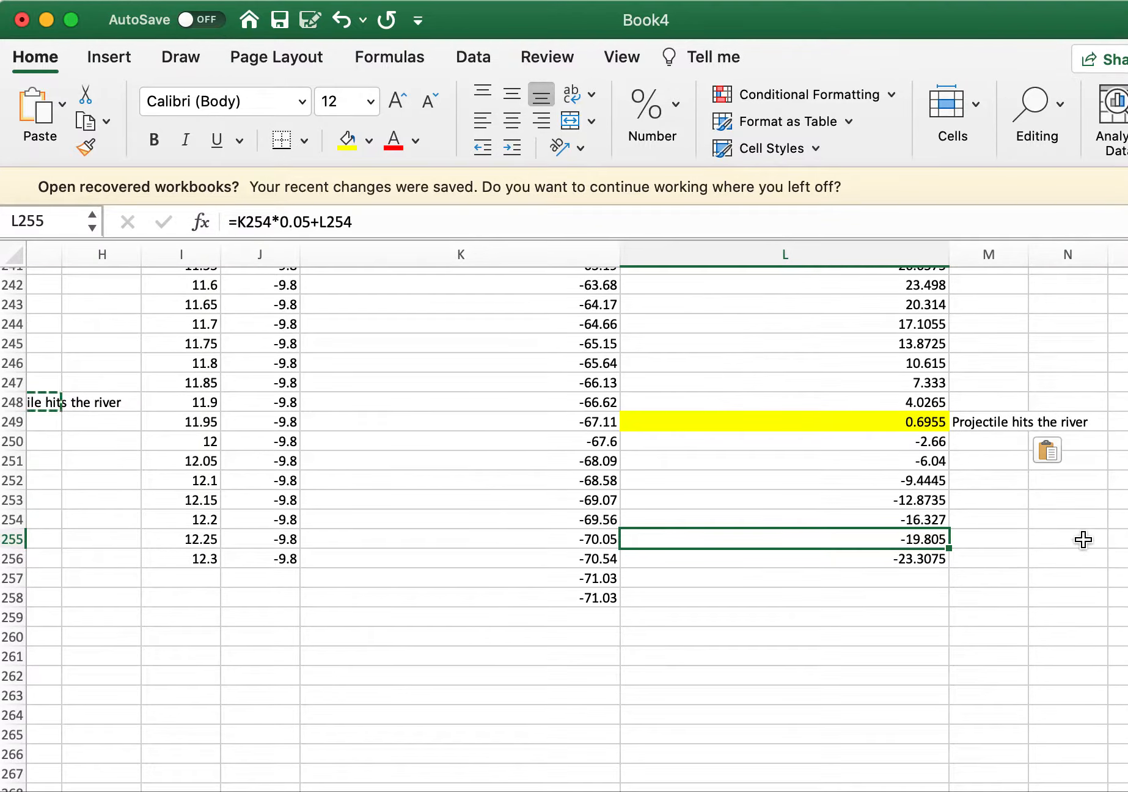
pyautogui.click(1118, 441)
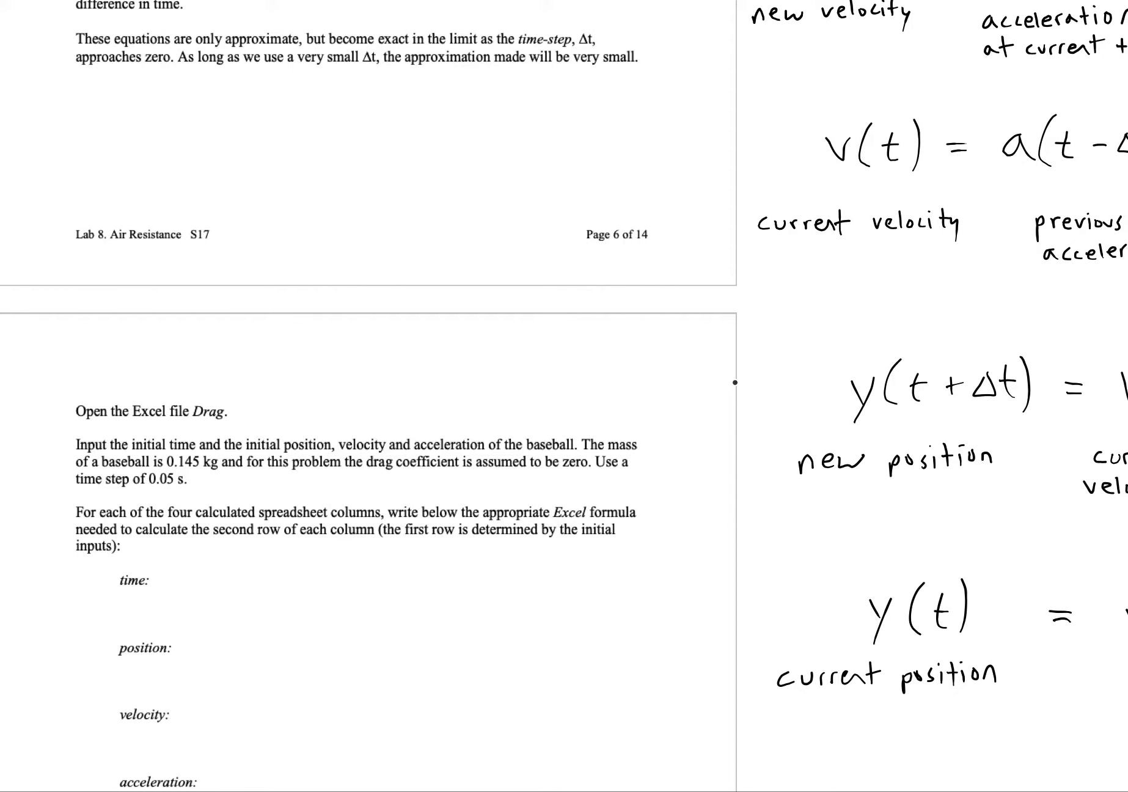
# Read the lab handout's instructions on the spreadsheet formulas, the position, velocity and acceleration graph, and the river impact question.
pyautogui.scroll(-1, 735, 382)
pyautogui.scroll(-8, 735, 383)
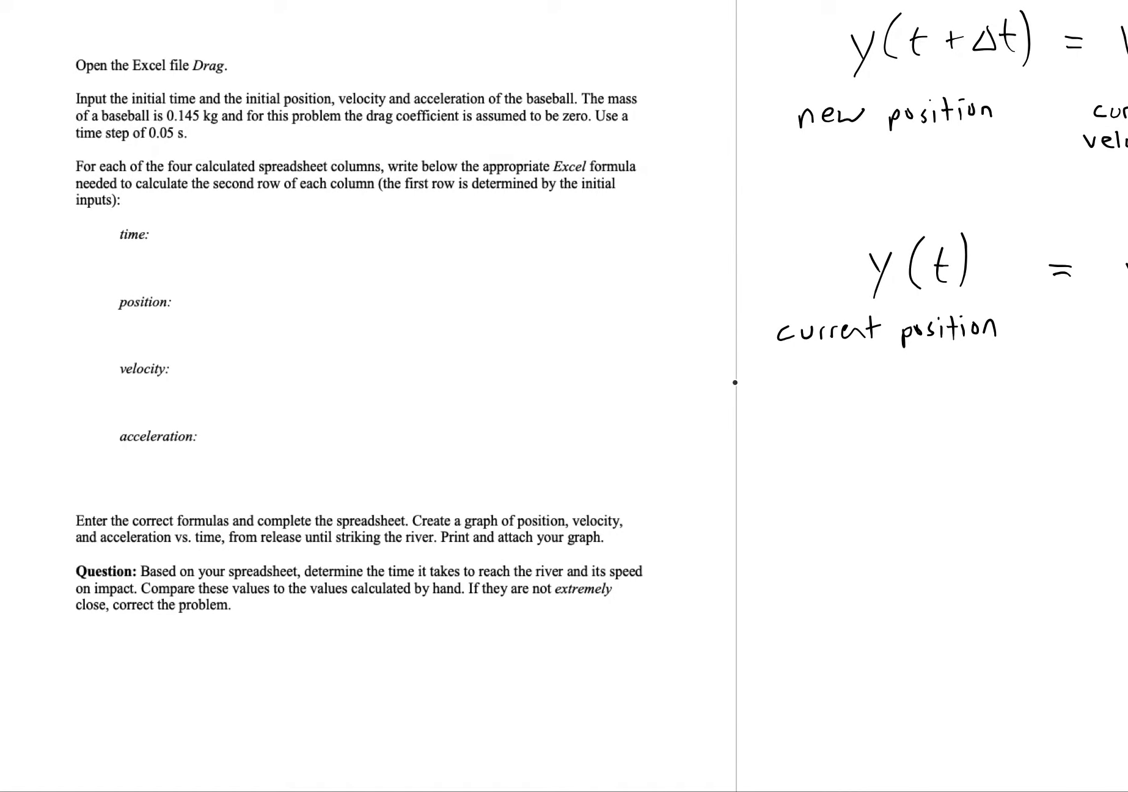
pyautogui.scroll(-3, 734, 383)
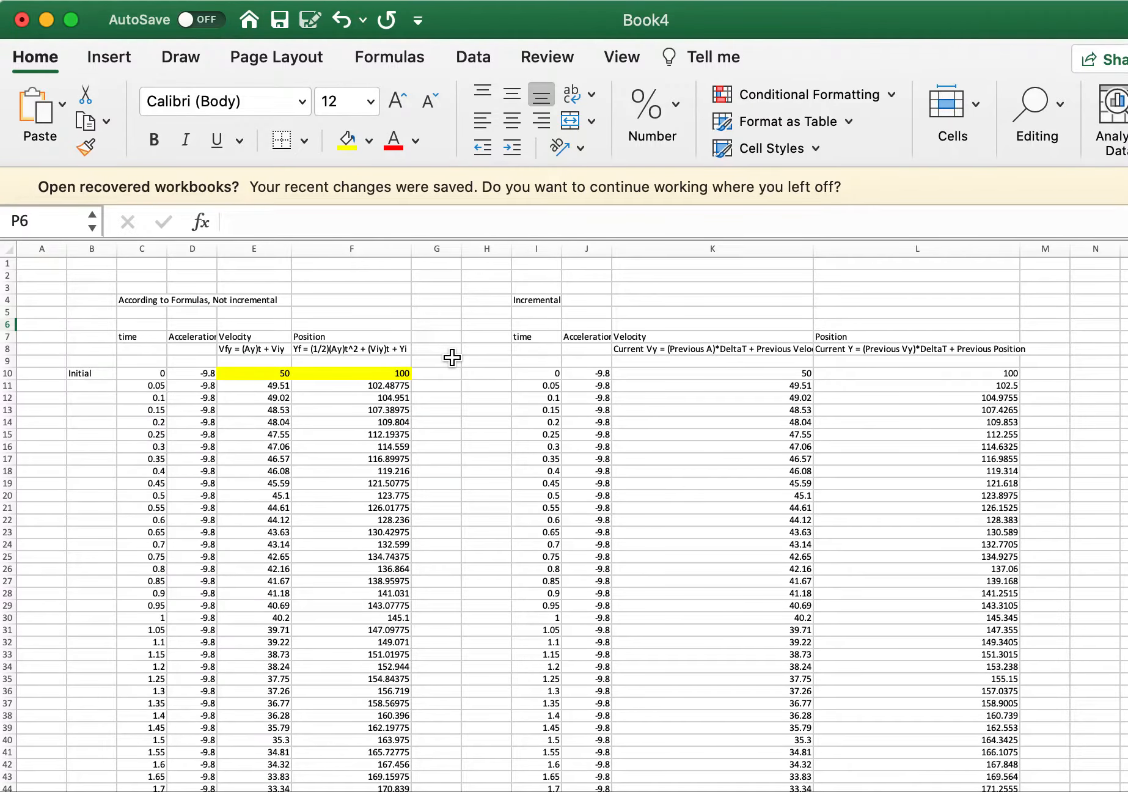
# Insert a scatter chart of the formula-based position against time from cells C10:C41 and F10:F41.
pyautogui.click(110, 57)
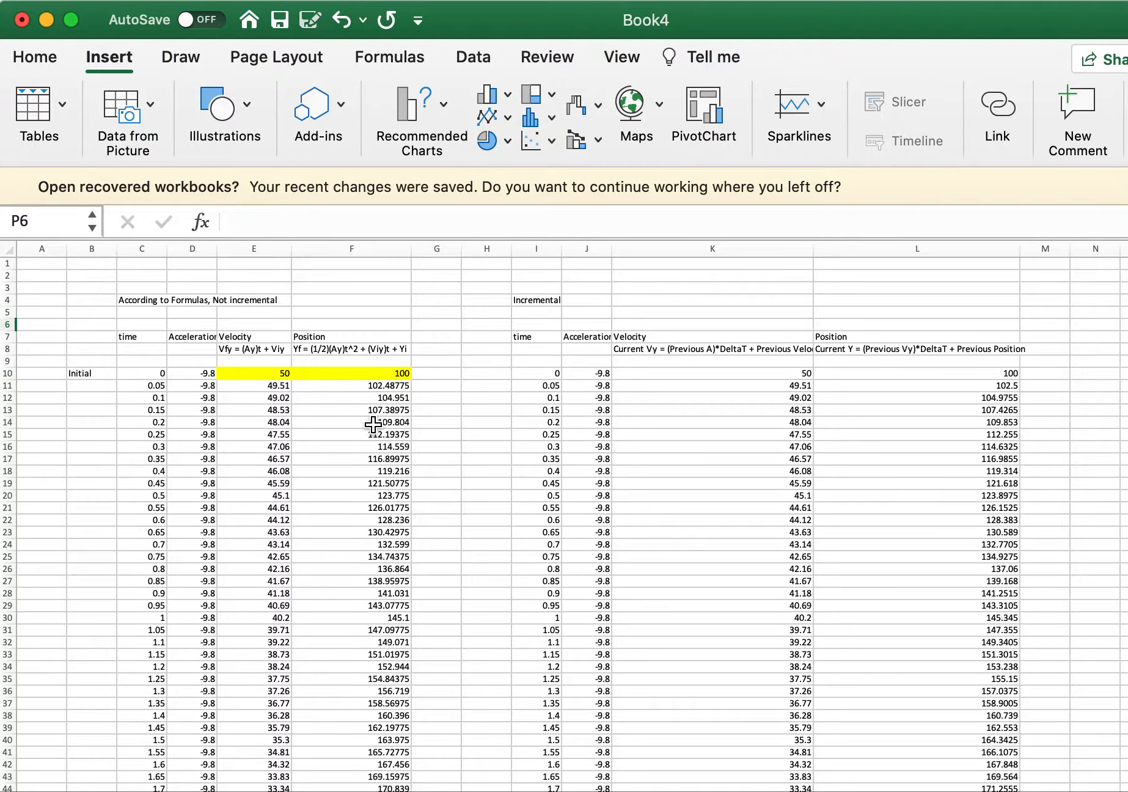
pyautogui.click(156, 385)
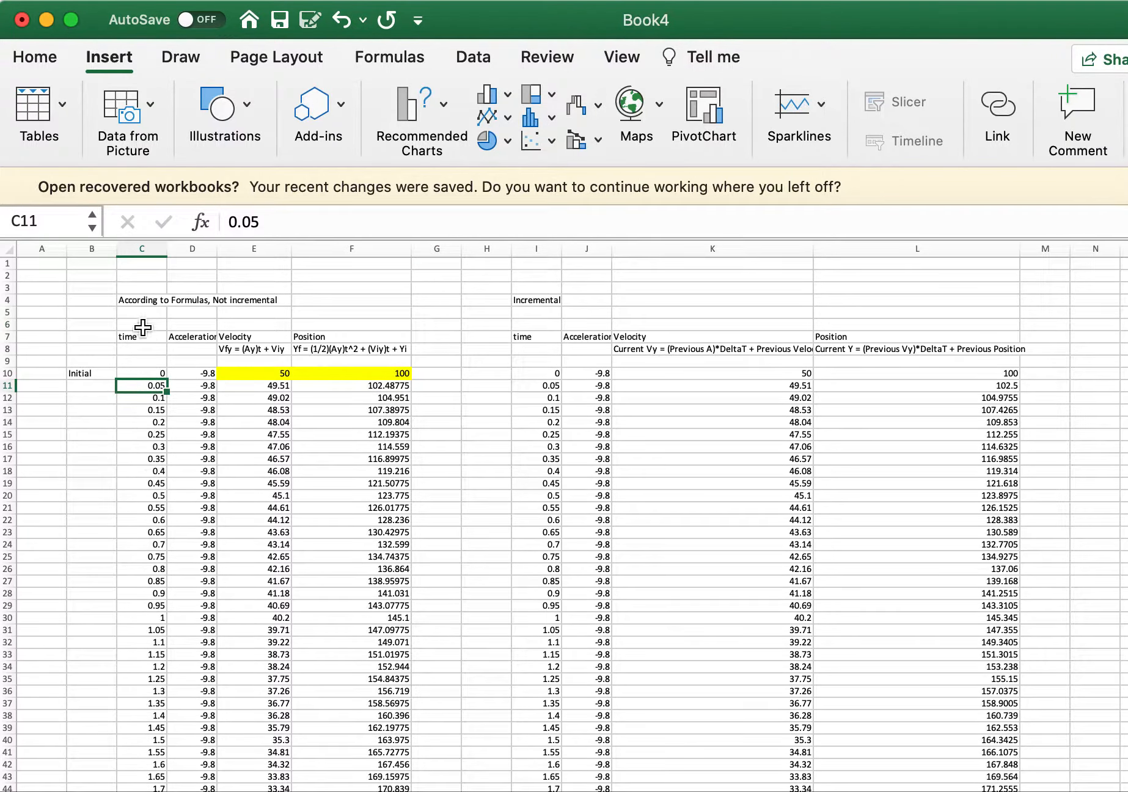
pyautogui.click(147, 373)
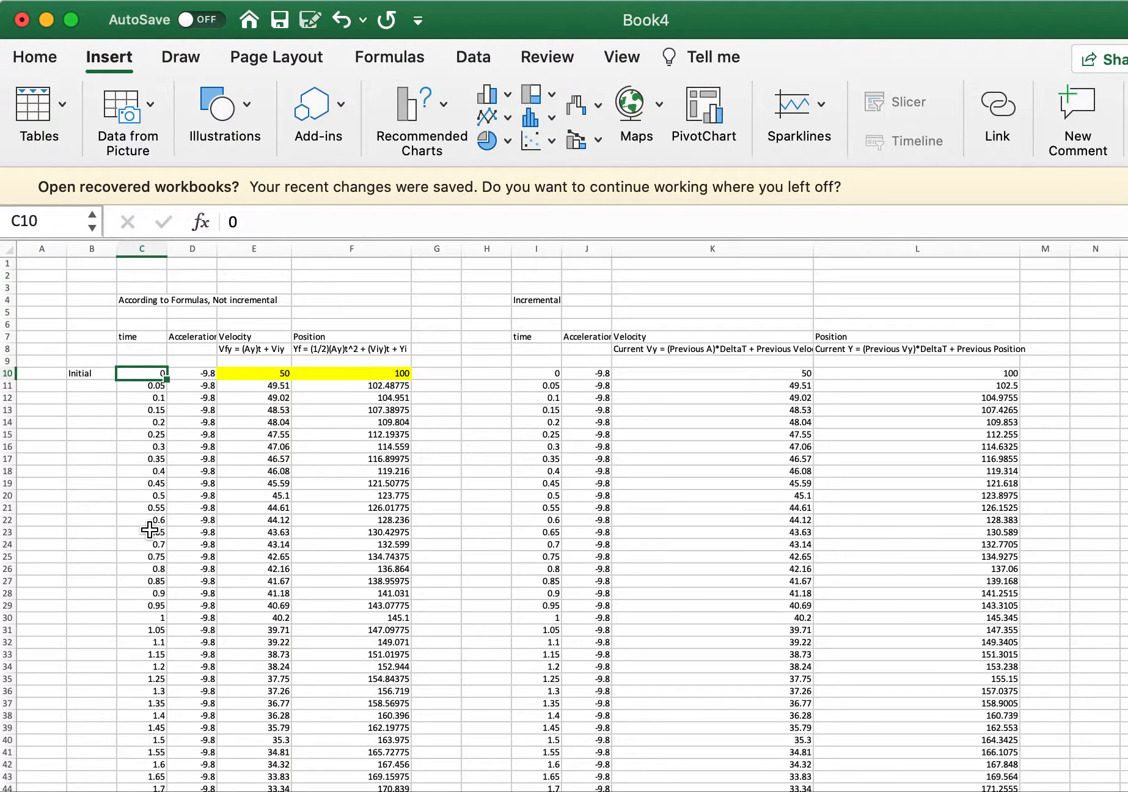
pyautogui.scroll(-3, 149, 530)
pyautogui.keyDown('shift'); pyautogui.click(141, 682); pyautogui.keyUp('shift')
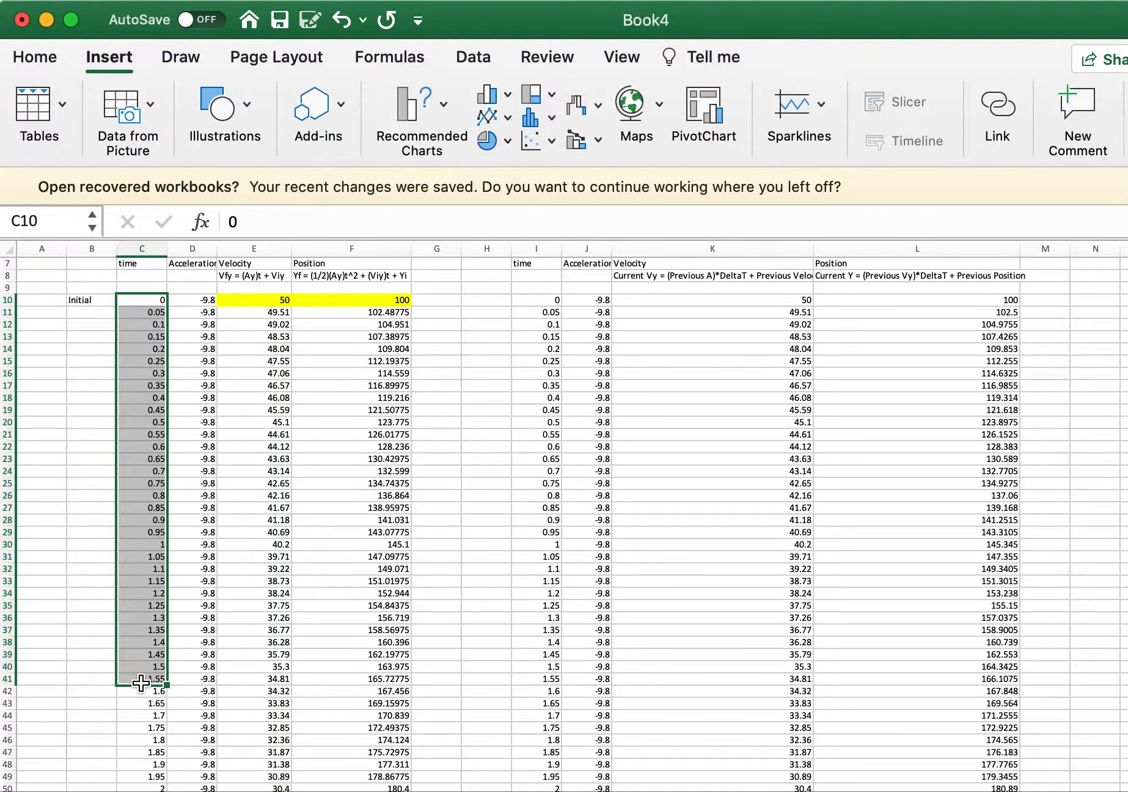
pyautogui.keyDown('super'); pyautogui.click(354, 300); pyautogui.keyUp('super')
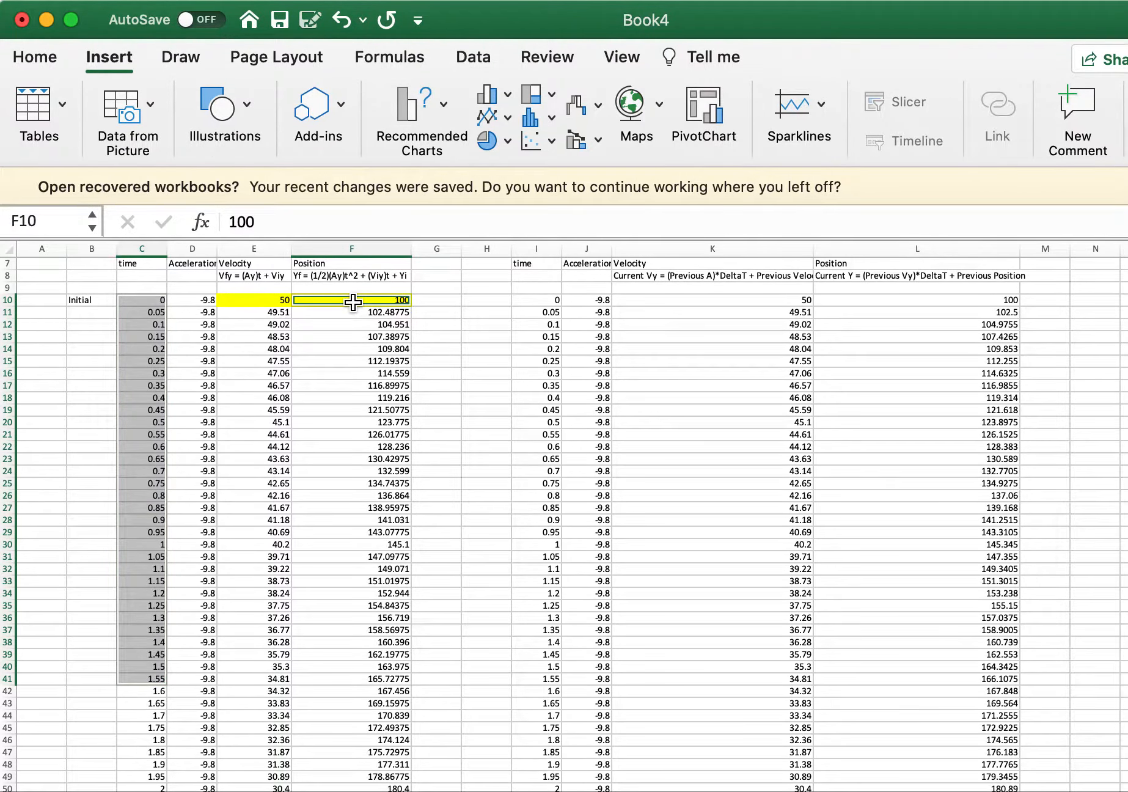
pyautogui.keyDown('shift'); pyautogui.click(347, 680); pyautogui.keyUp('shift')
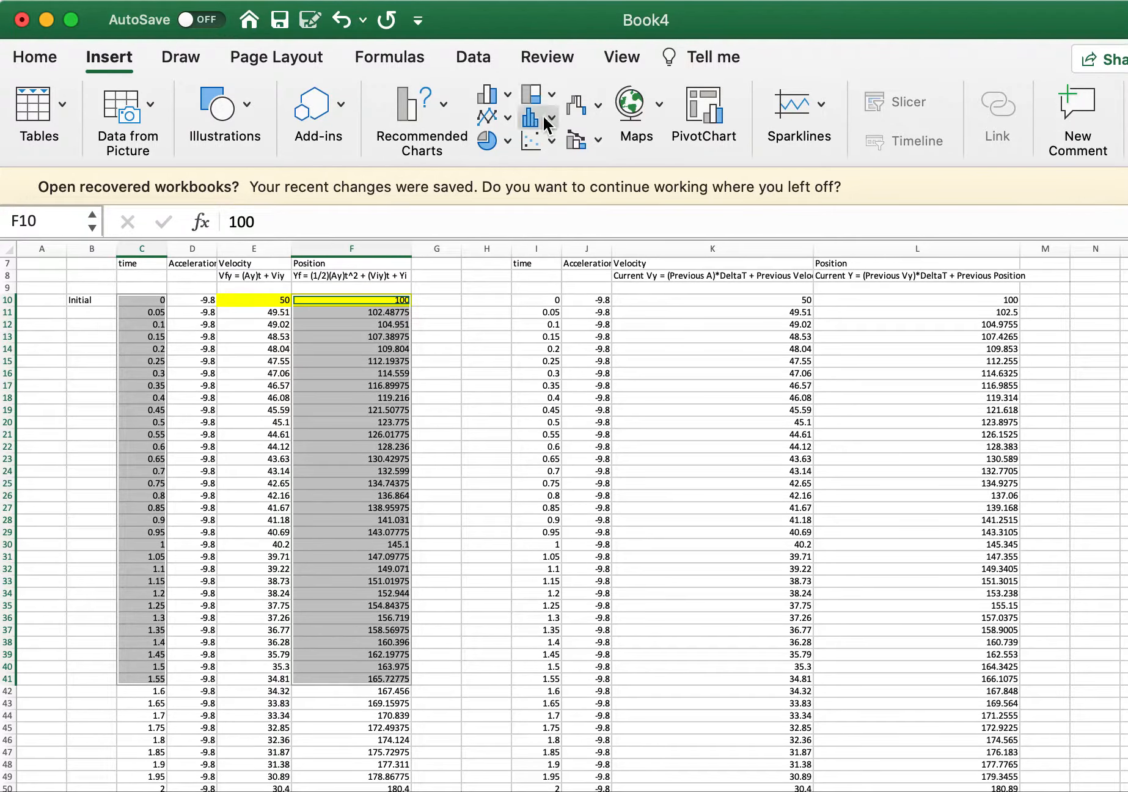
pyautogui.click(541, 139)
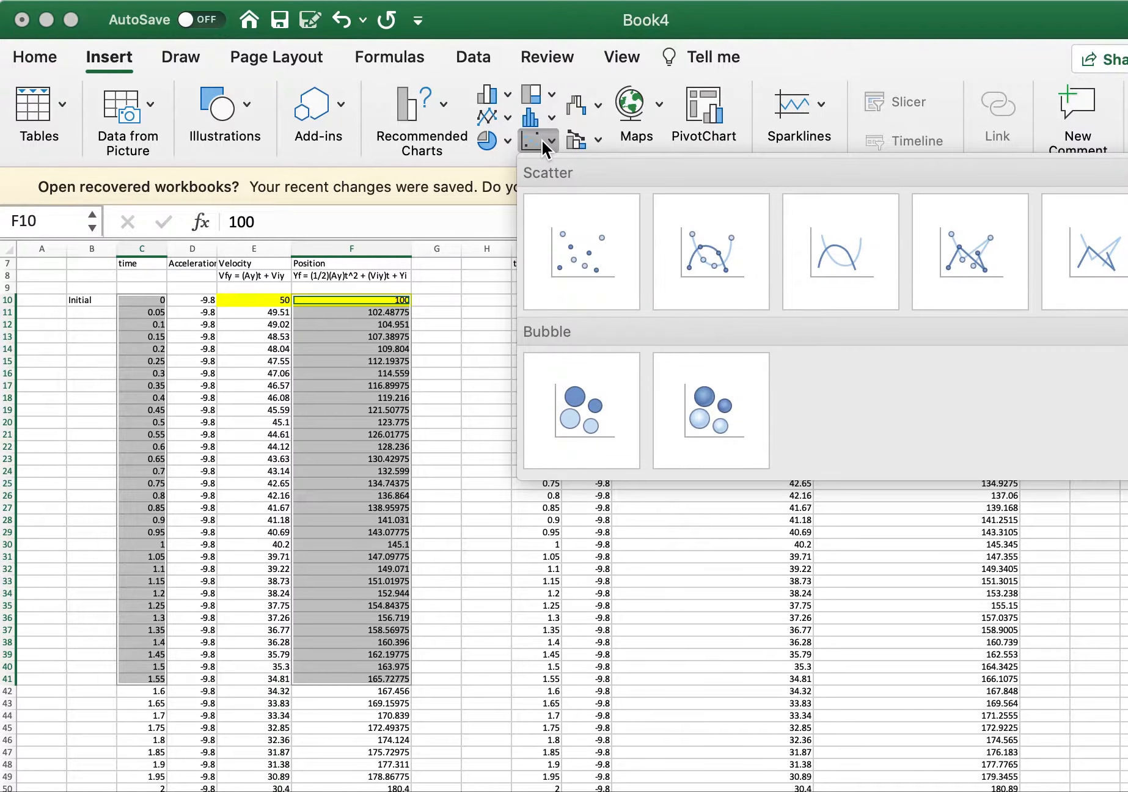
pyautogui.click(566, 253)
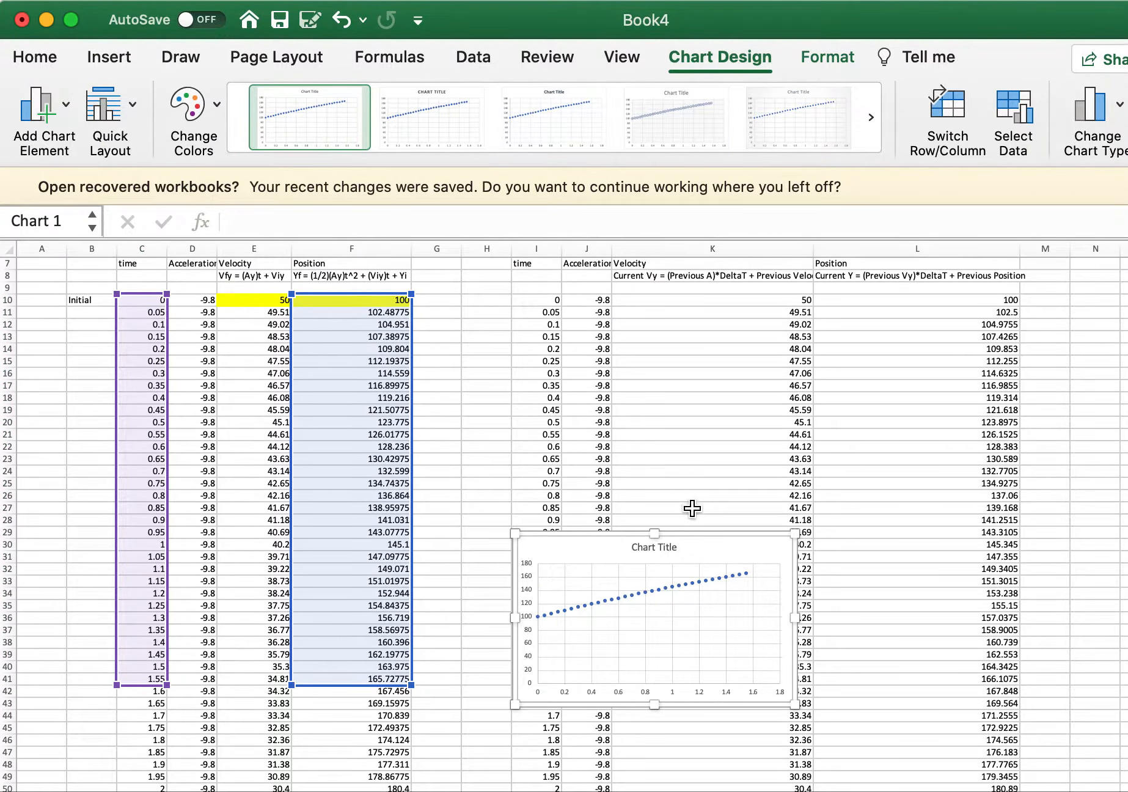
# Extend the position chart's time and position ranges down to the last row of data.
pyautogui.moveTo(411, 684); pyautogui.dragTo(412, 760)
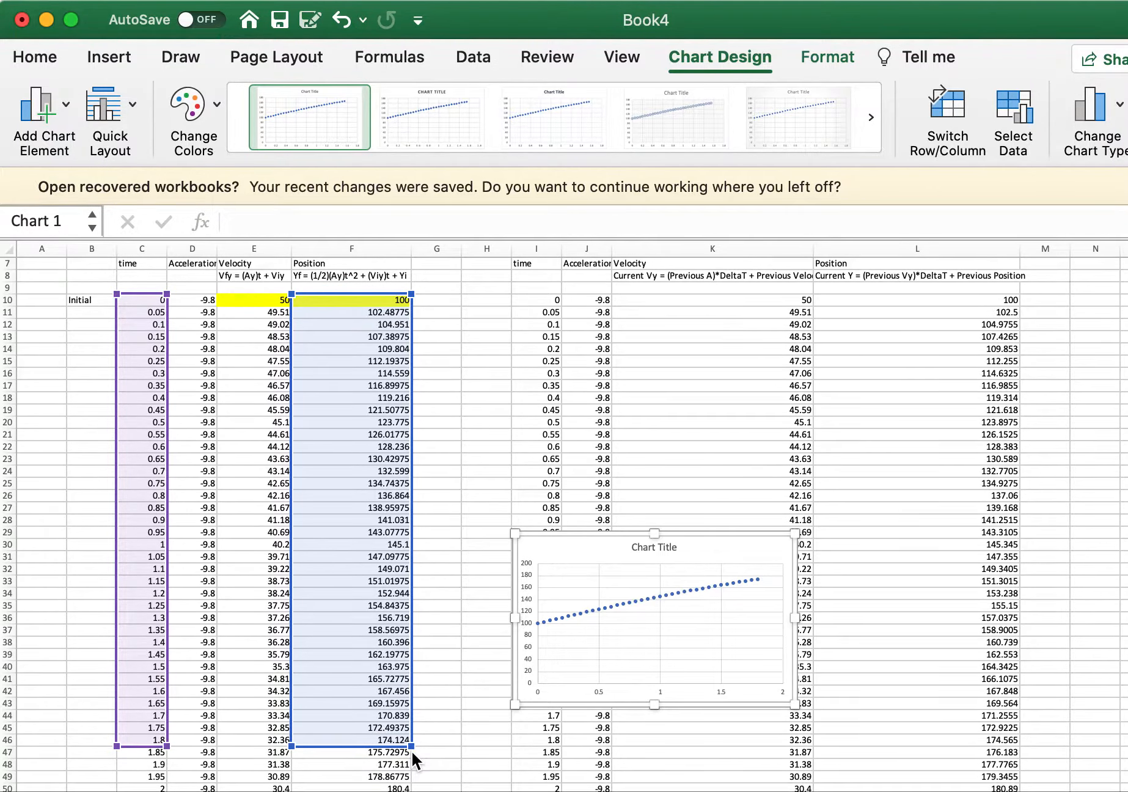
pyautogui.scroll(-5, 414, 757)
pyautogui.moveTo(404, 478); pyautogui.dragTo(415, 723)
pyautogui.scroll(-4, 428, 675)
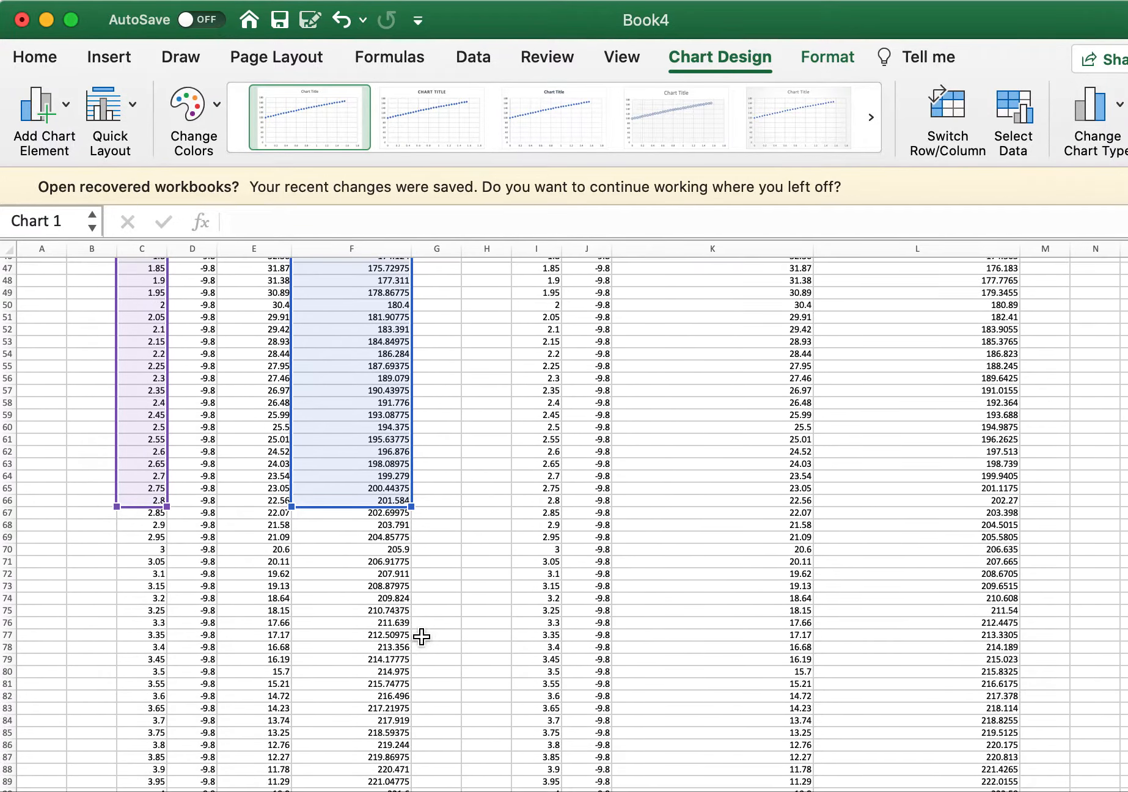
pyautogui.moveTo(405, 502); pyautogui.dragTo(406, 596)
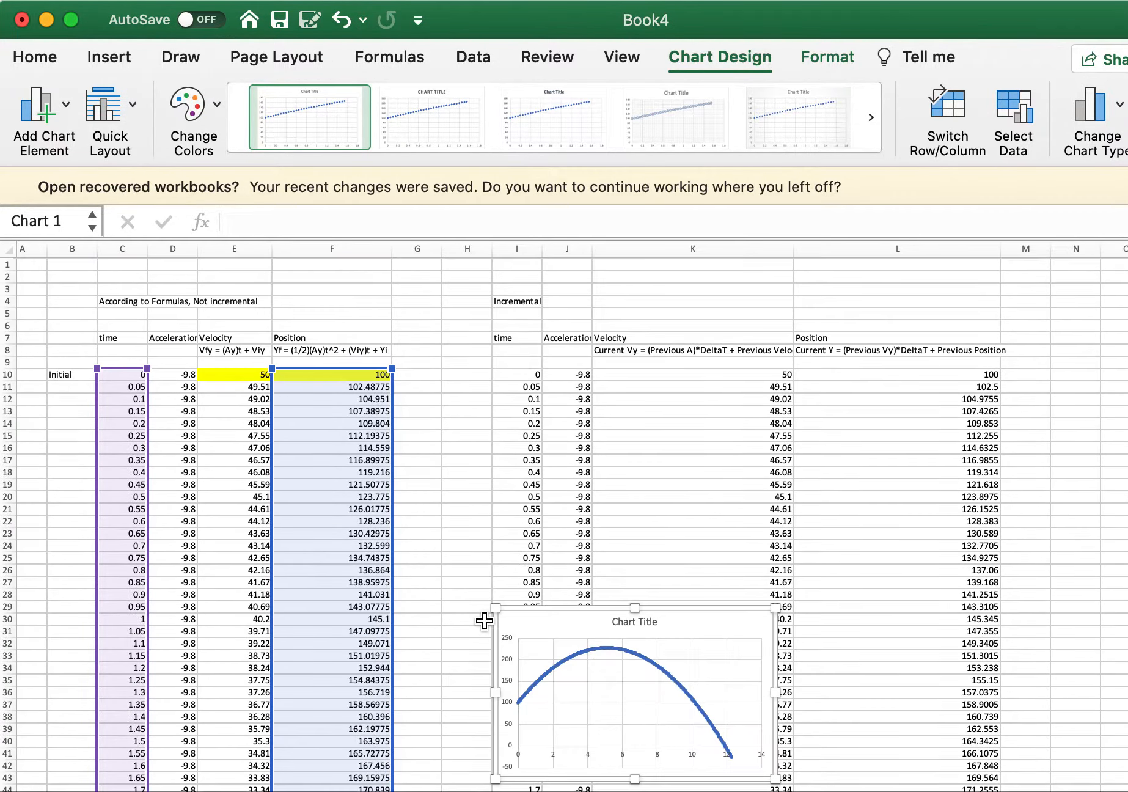
# Move the position chart to the empty area beside the incremental table, over columns N to S near row 8.
pyautogui.scroll(-3, 519, 626)
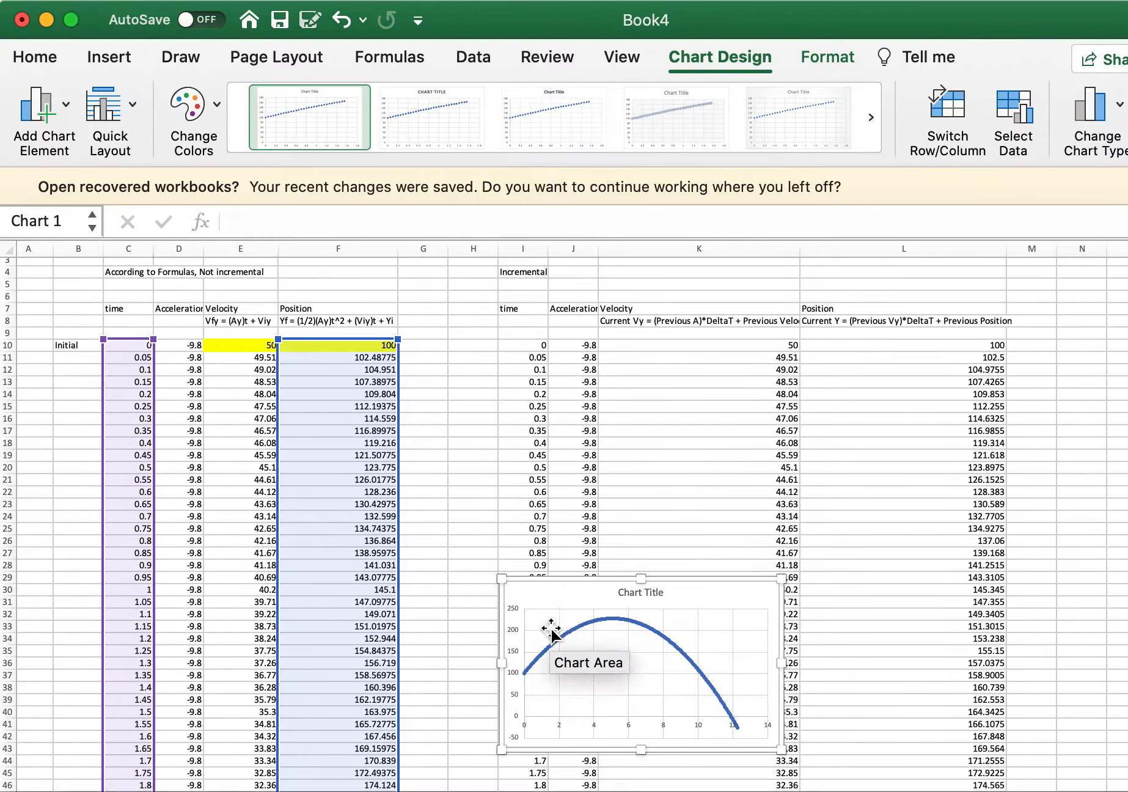
pyautogui.click(594, 493)
pyautogui.moveTo(724, 457); pyautogui.dragTo(1127, 308)
pyautogui.scroll(5, 860, 397)
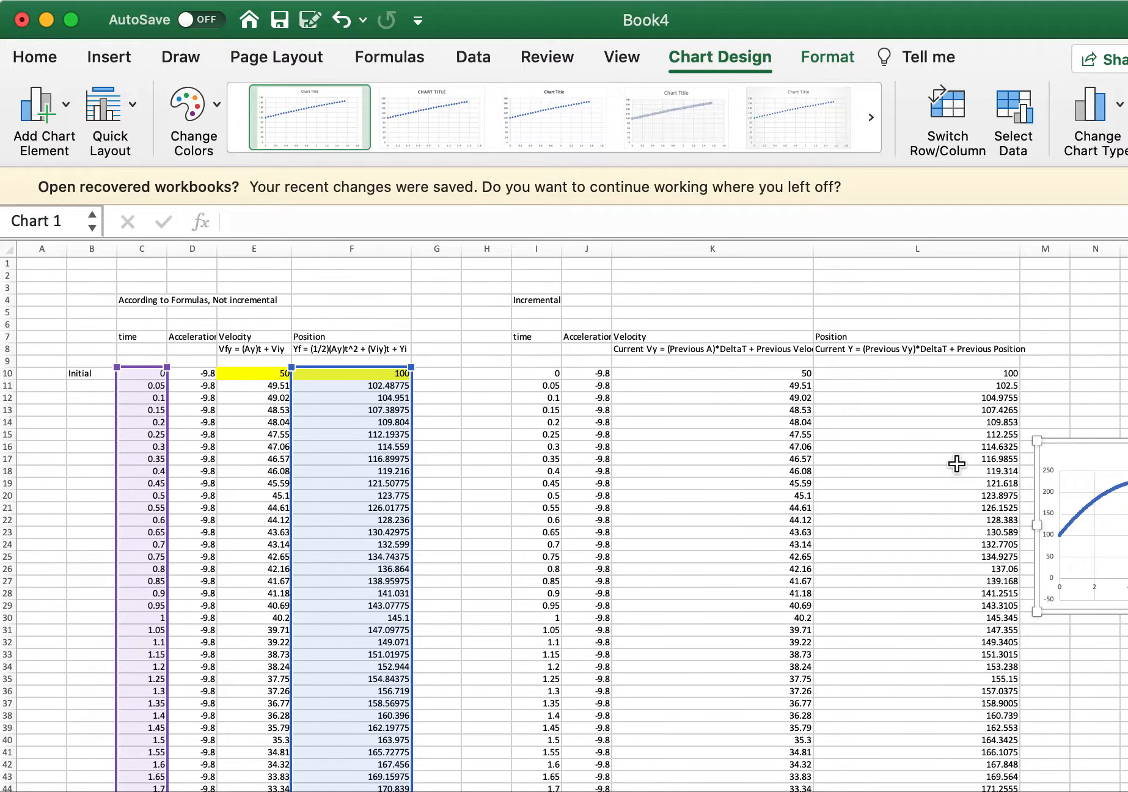
pyautogui.hscroll(3, 957, 461)
pyautogui.moveTo(962, 455); pyautogui.dragTo(1020, 360)
pyautogui.hscroll(-3, 929, 519)
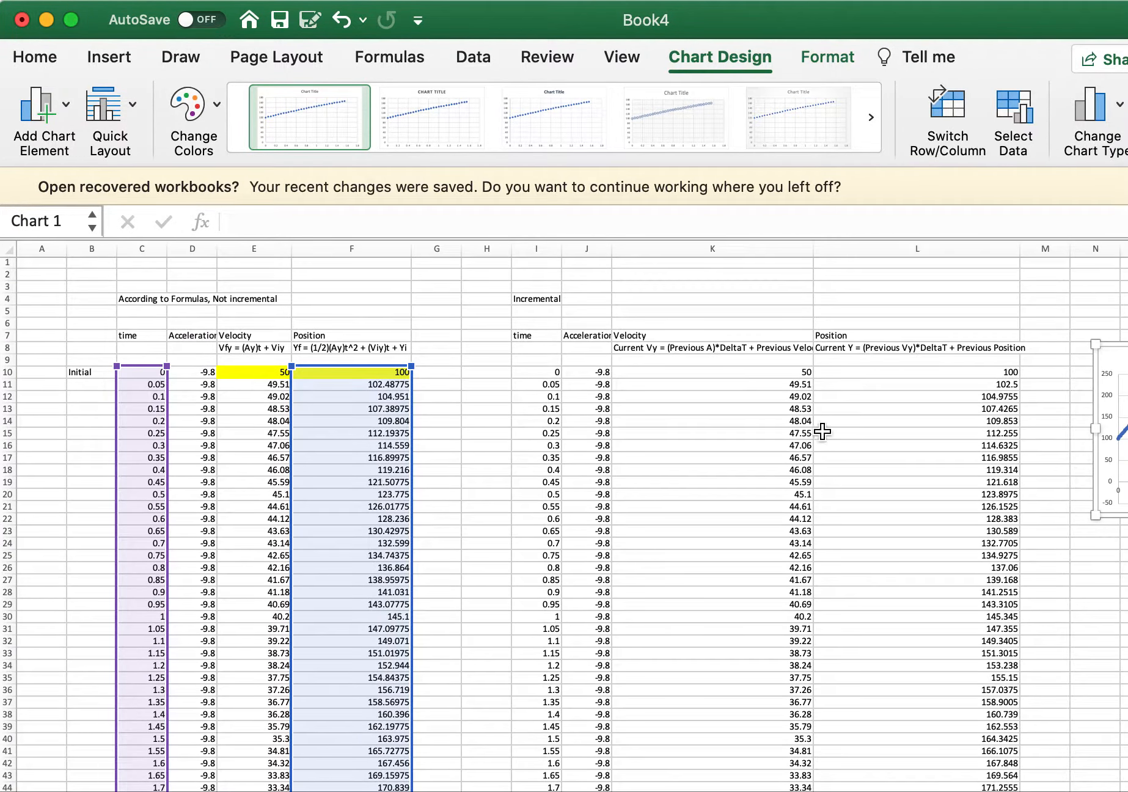
# Insert a scatter chart of the formula-based velocity against time from cells C10:C41 and E10:E41.
pyautogui.click(489, 419)
pyautogui.moveTo(150, 372); pyautogui.dragTo(139, 748)
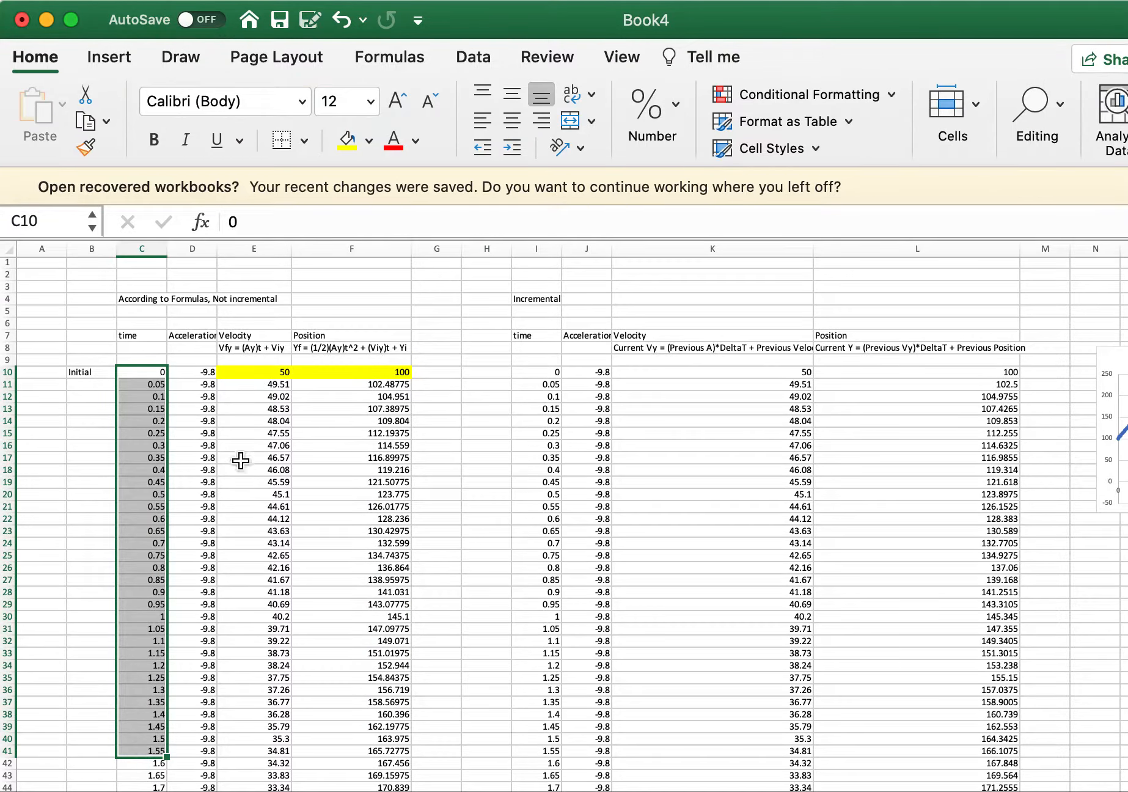
pyautogui.keyDown('super'); pyautogui.click(254, 373); pyautogui.keyUp('super')
pyautogui.moveTo(269, 560); pyautogui.dragTo(266, 750)
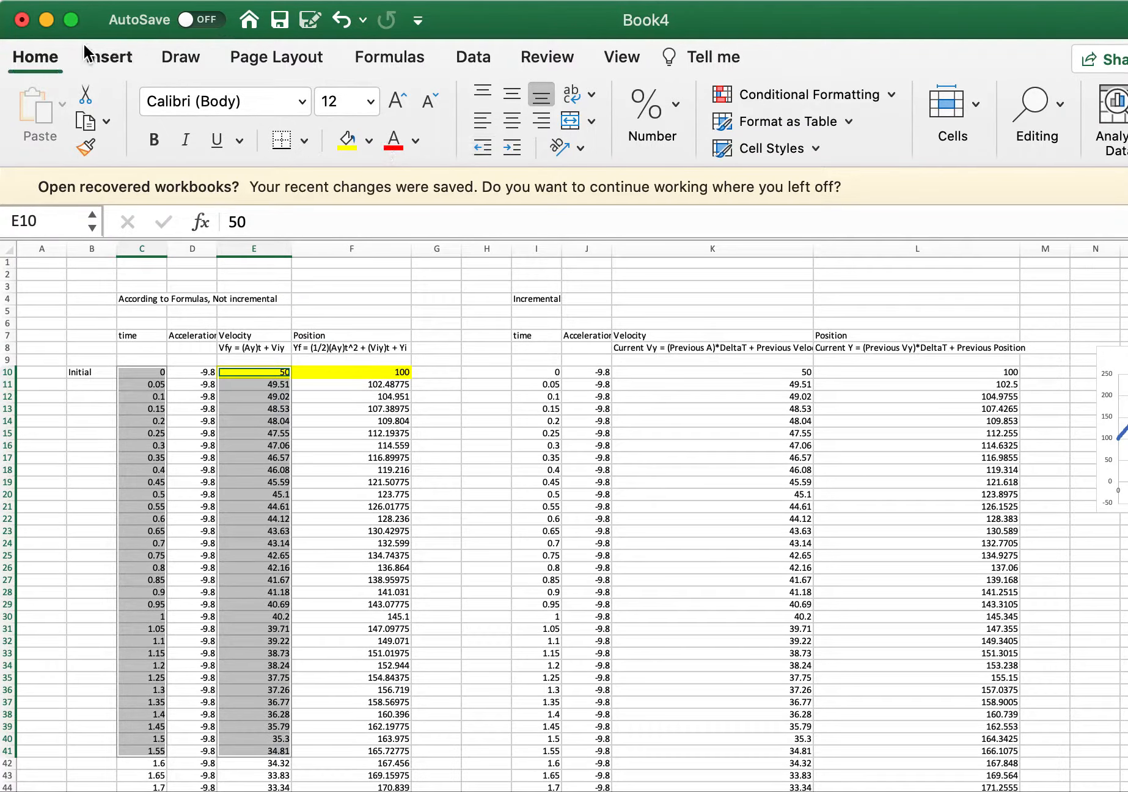
pyautogui.click(102, 56)
pyautogui.click(529, 142)
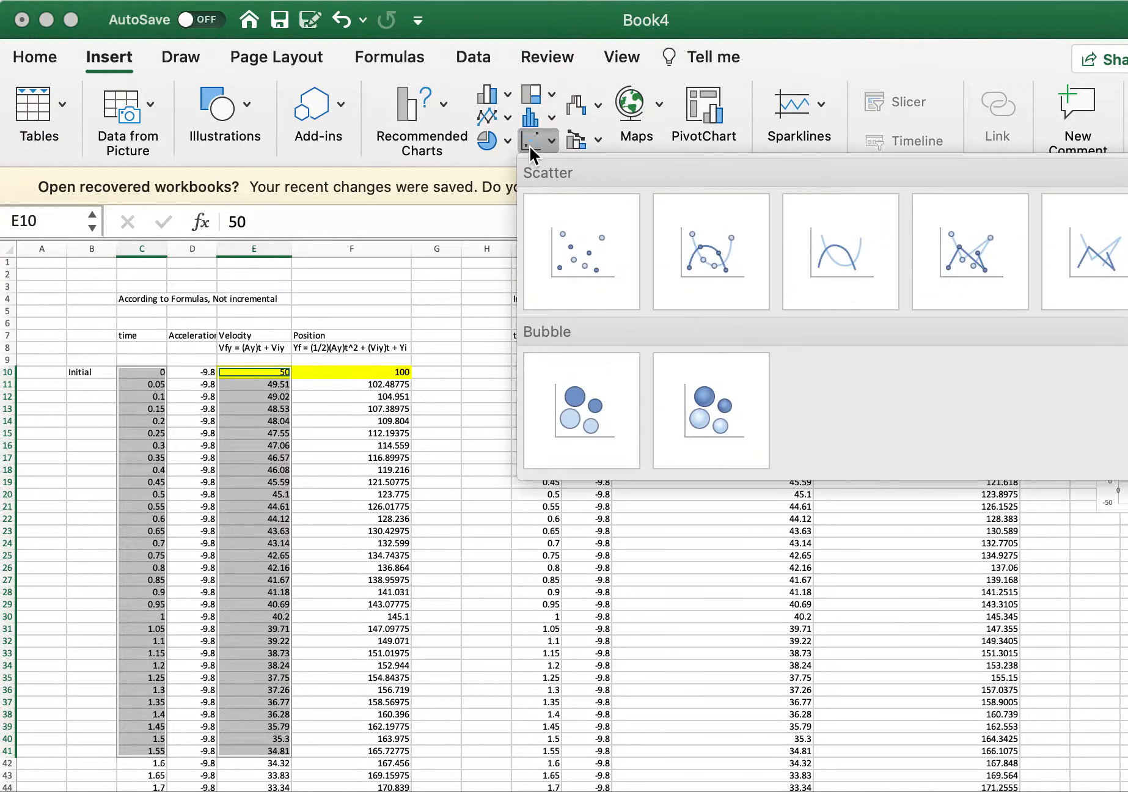
pyautogui.click(600, 261)
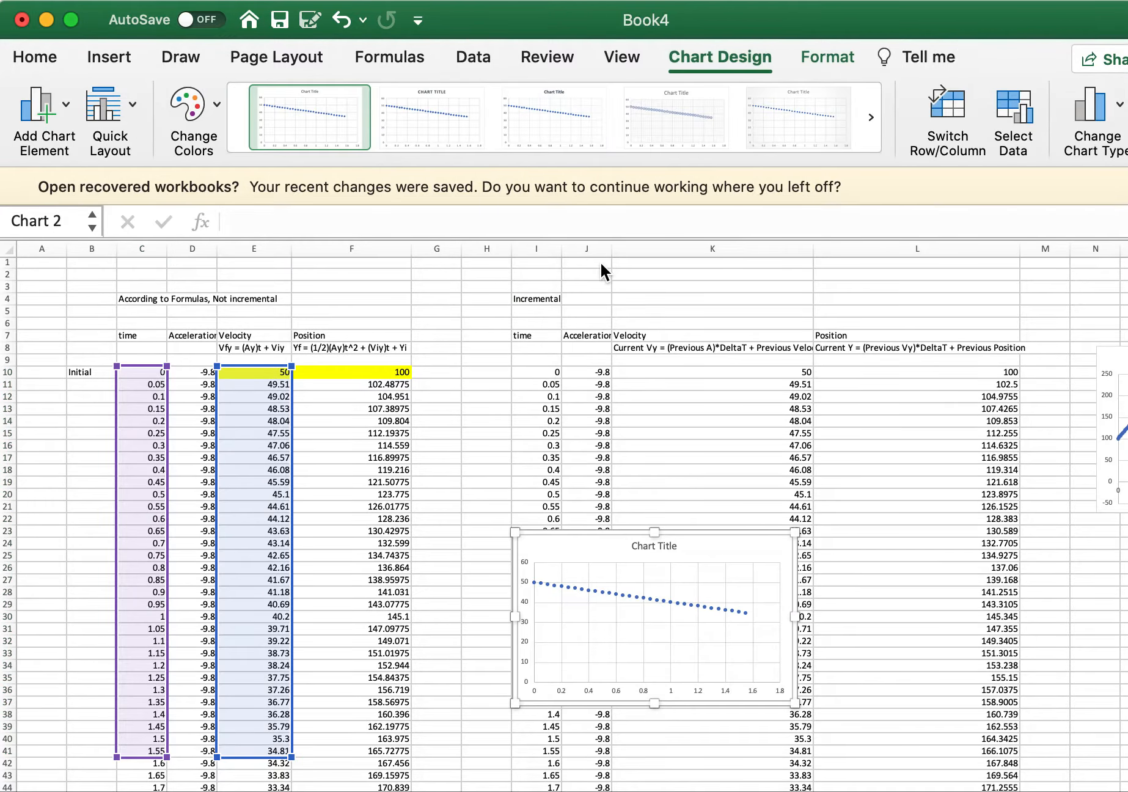
# Extend the velocity chart's ranges to the last row of data and place the chart directly below the position chart.
pyautogui.moveTo(680, 642); pyautogui.dragTo(652, 567)
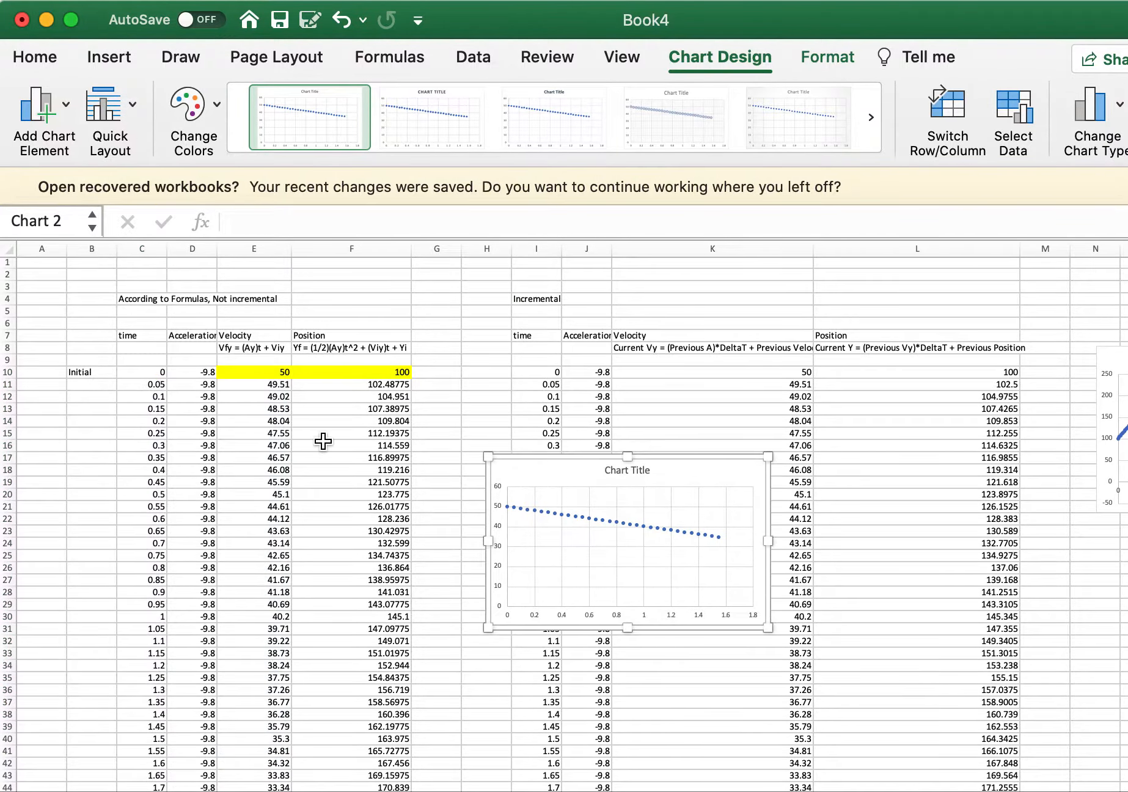
pyautogui.scroll(-10, 285, 529)
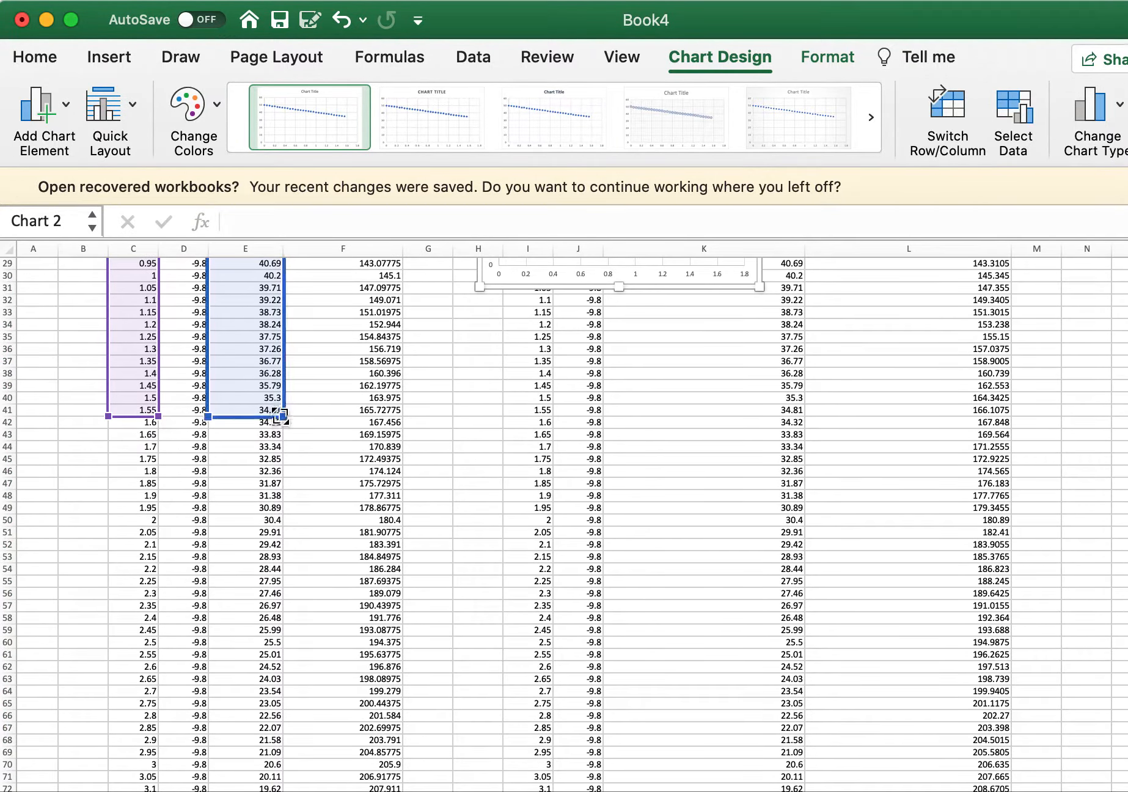
pyautogui.scroll(10, 281, 497)
pyautogui.moveTo(707, 476); pyautogui.dragTo(1127, 564)
pyautogui.moveTo(993, 597); pyautogui.dragTo(1024, 536)
pyautogui.hscroll(4, 1023, 587)
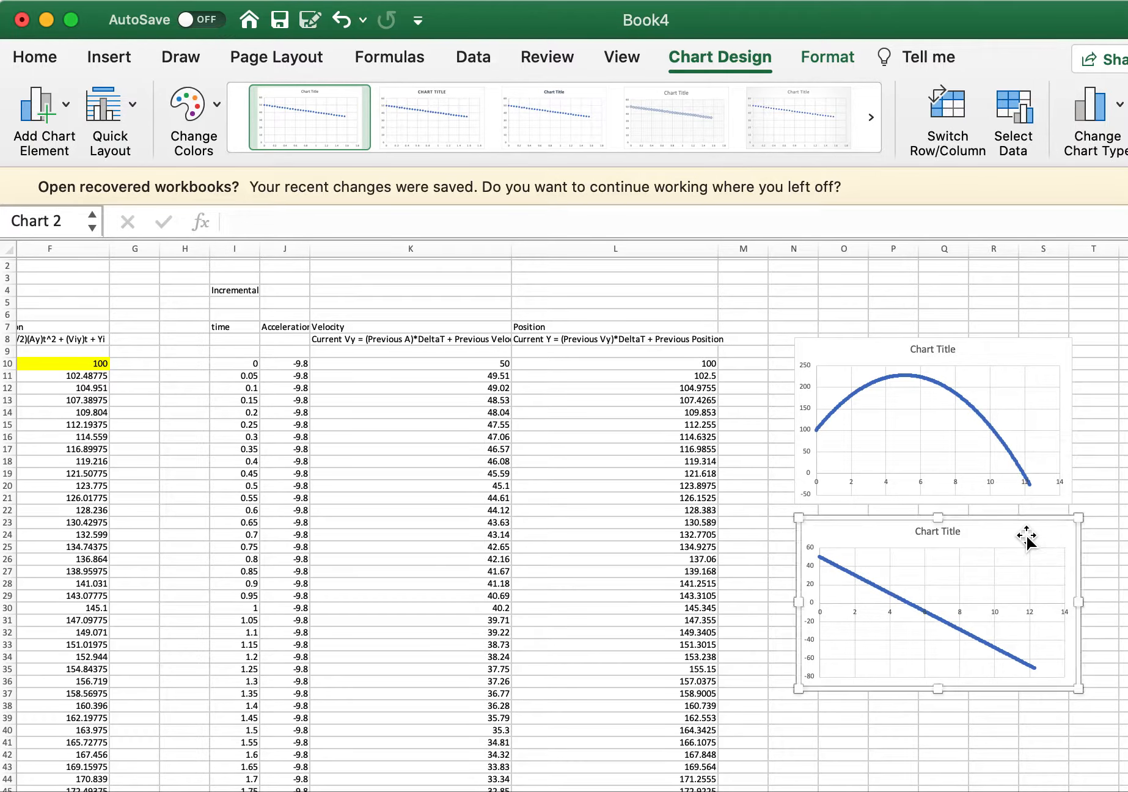
# Insert a scatter chart of the formula-based acceleration against time from cells C10:D44.
pyautogui.hscroll(-5, 731, 580)
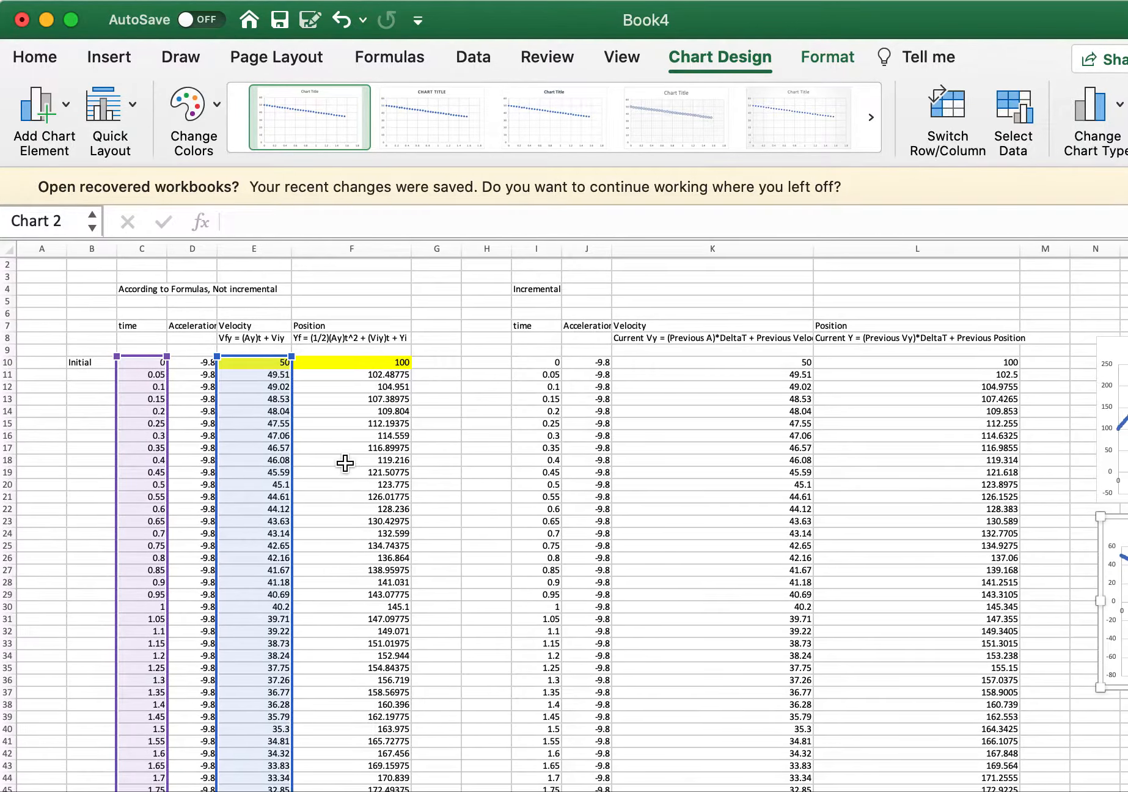
pyautogui.click(260, 329)
pyautogui.click(154, 361)
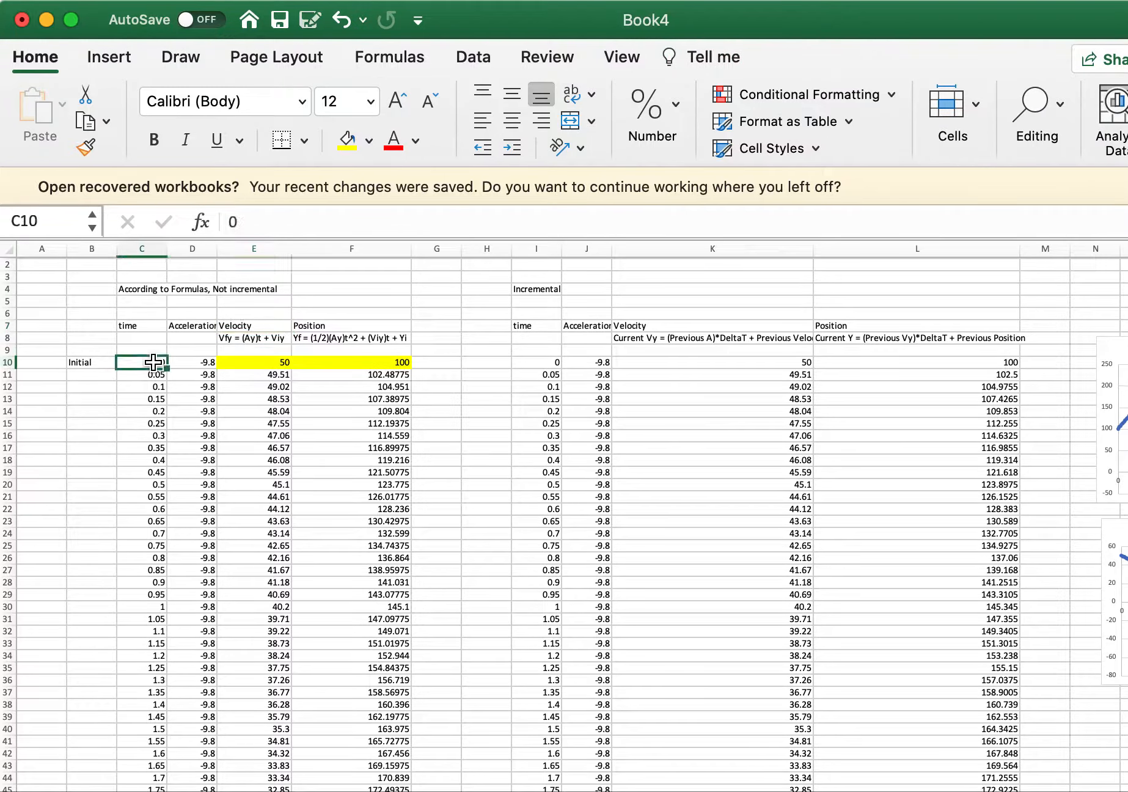
pyautogui.press('super+z')
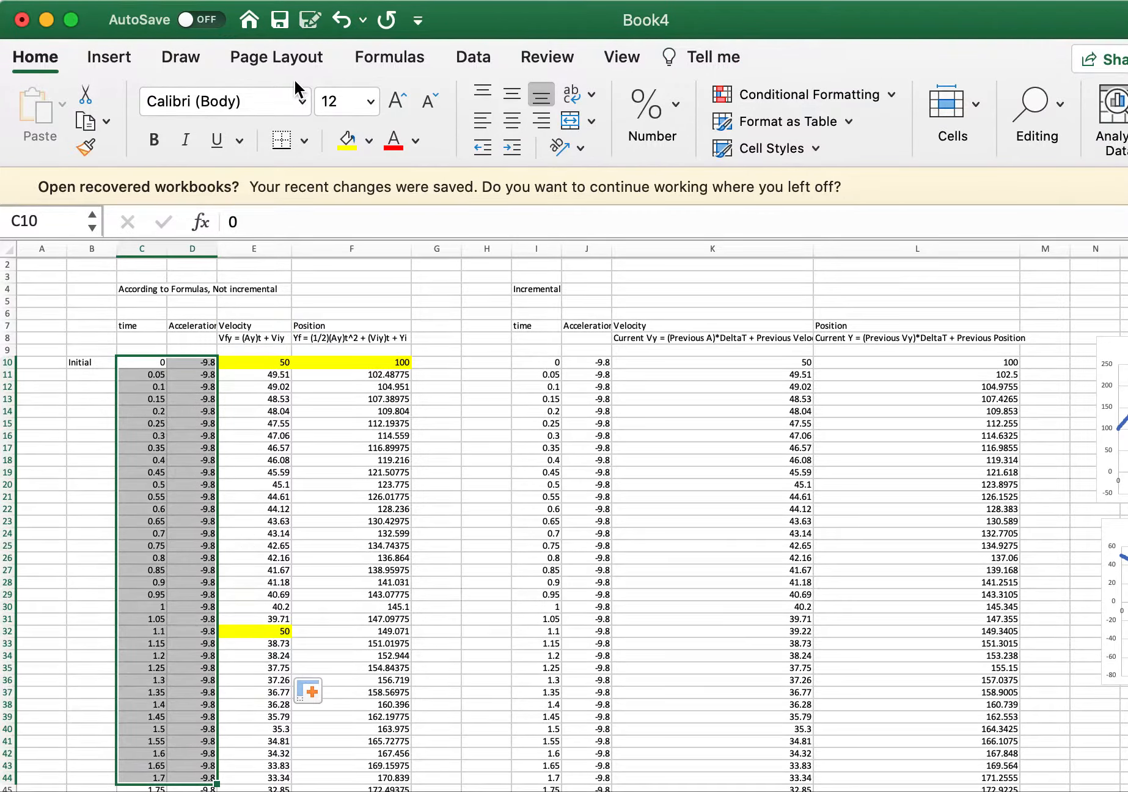
pyautogui.click(113, 60)
pyautogui.click(531, 141)
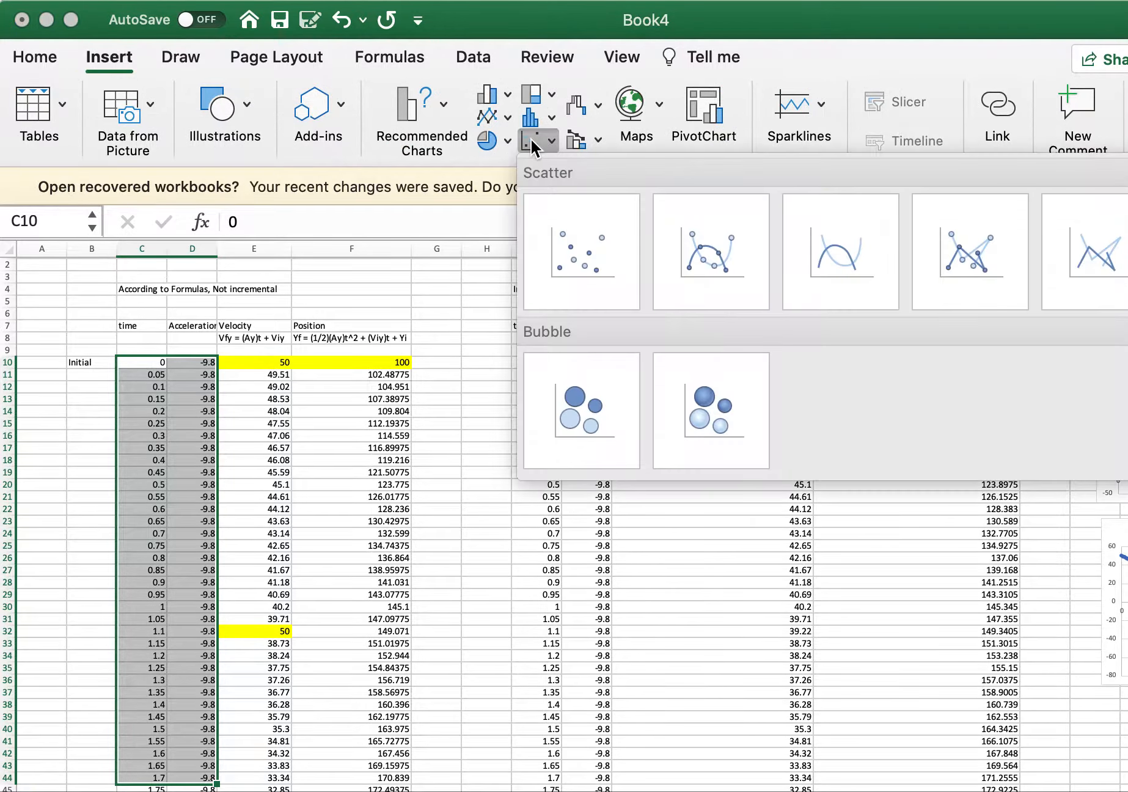
pyautogui.click(577, 223)
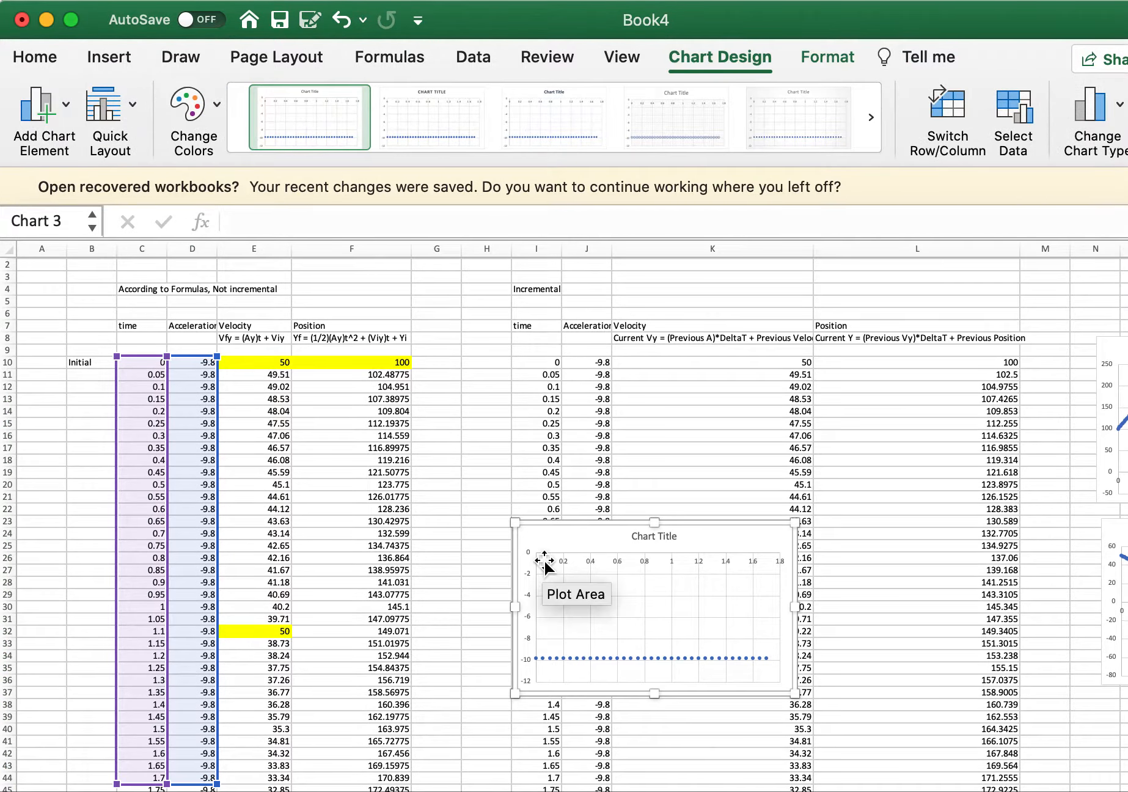
# Extend the acceleration chart's ranges to the last row of data and place the chart below the velocity chart.
pyautogui.scroll(-8, 415, 558)
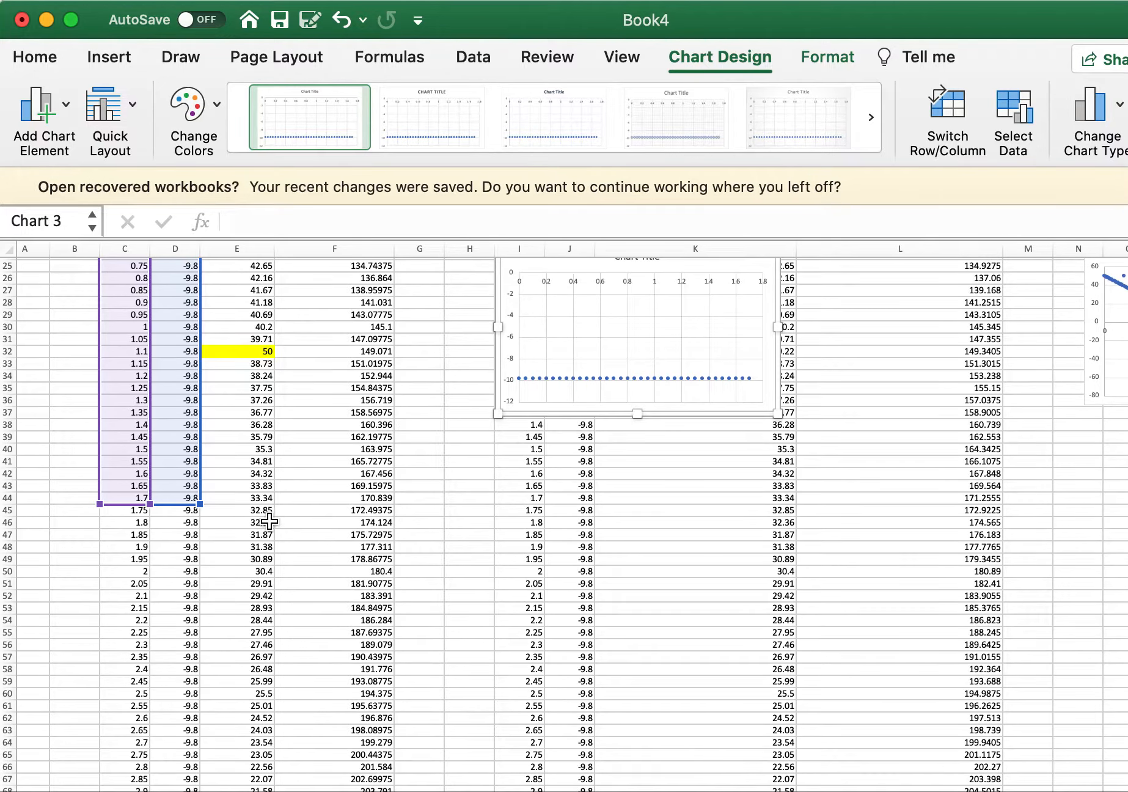
pyautogui.moveTo(199, 505); pyautogui.dragTo(198, 727)
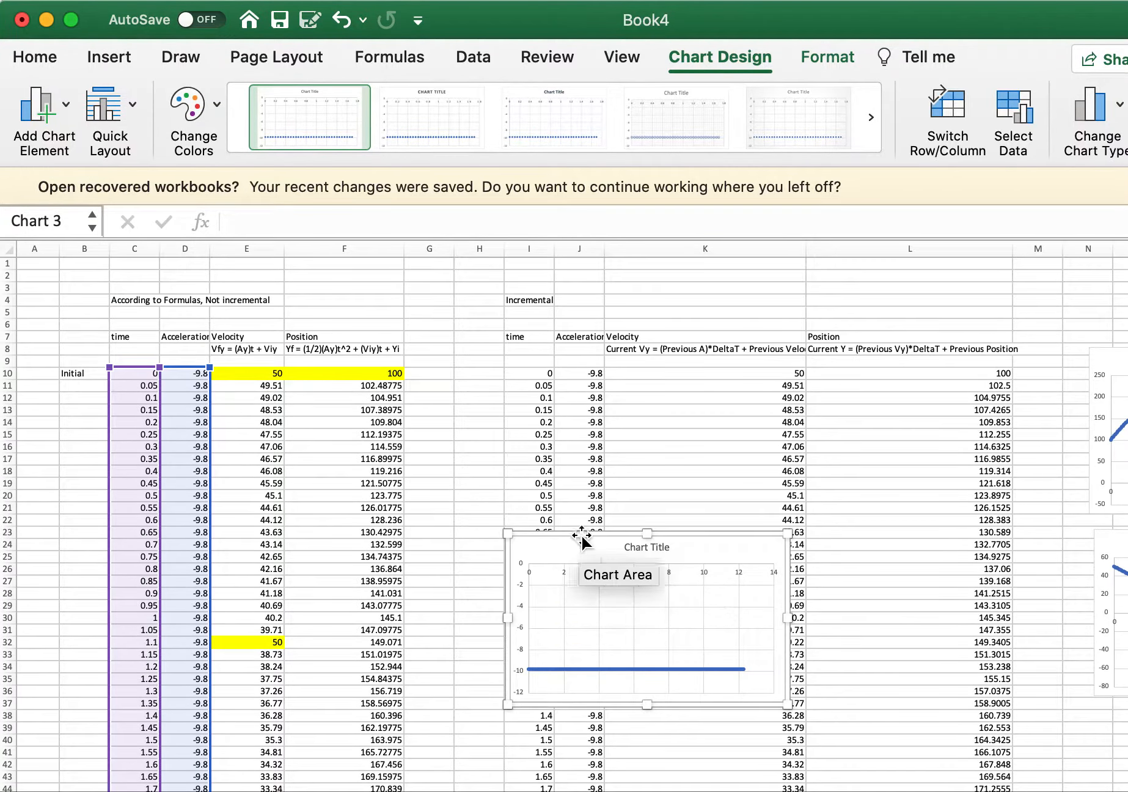
pyautogui.moveTo(582, 537); pyautogui.dragTo(1127, 712)
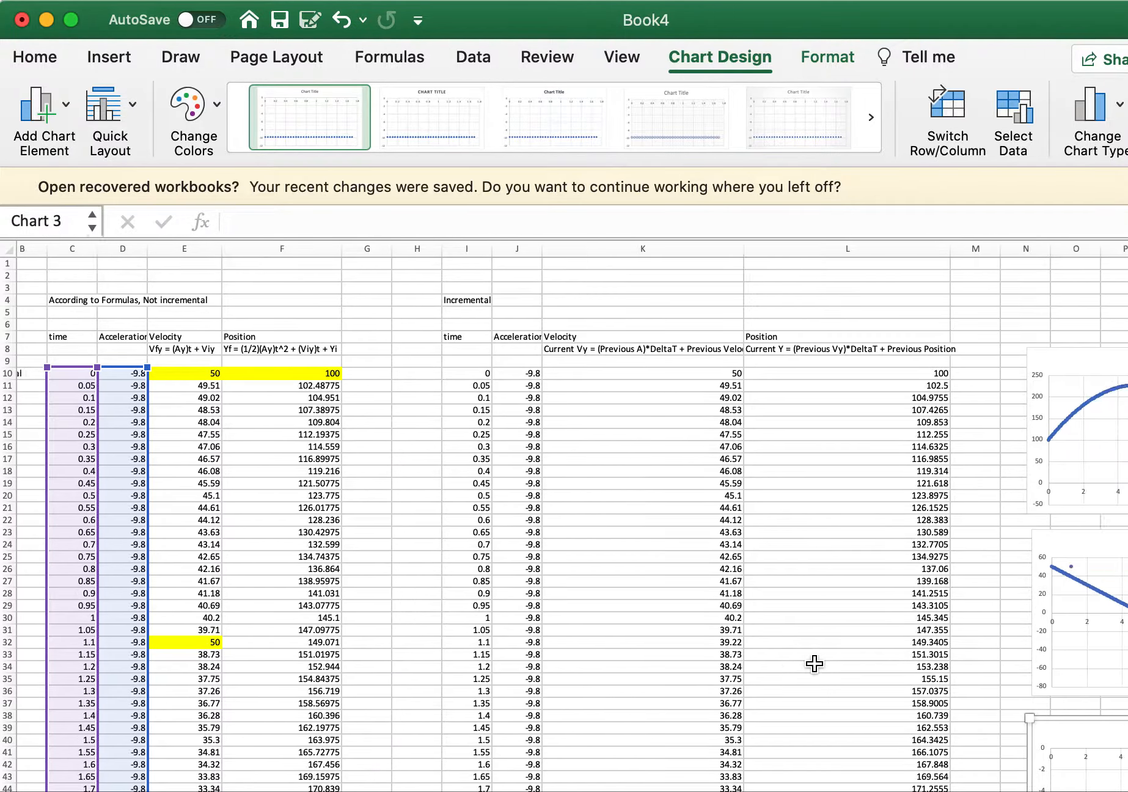
# Examine the stacked position, velocity and acceleration charts alongside the formula-based and incremental tables.
pyautogui.hscroll(10, 814, 662)
pyautogui.scroll(-5, 814, 663)
pyautogui.scroll(5, 814, 662)
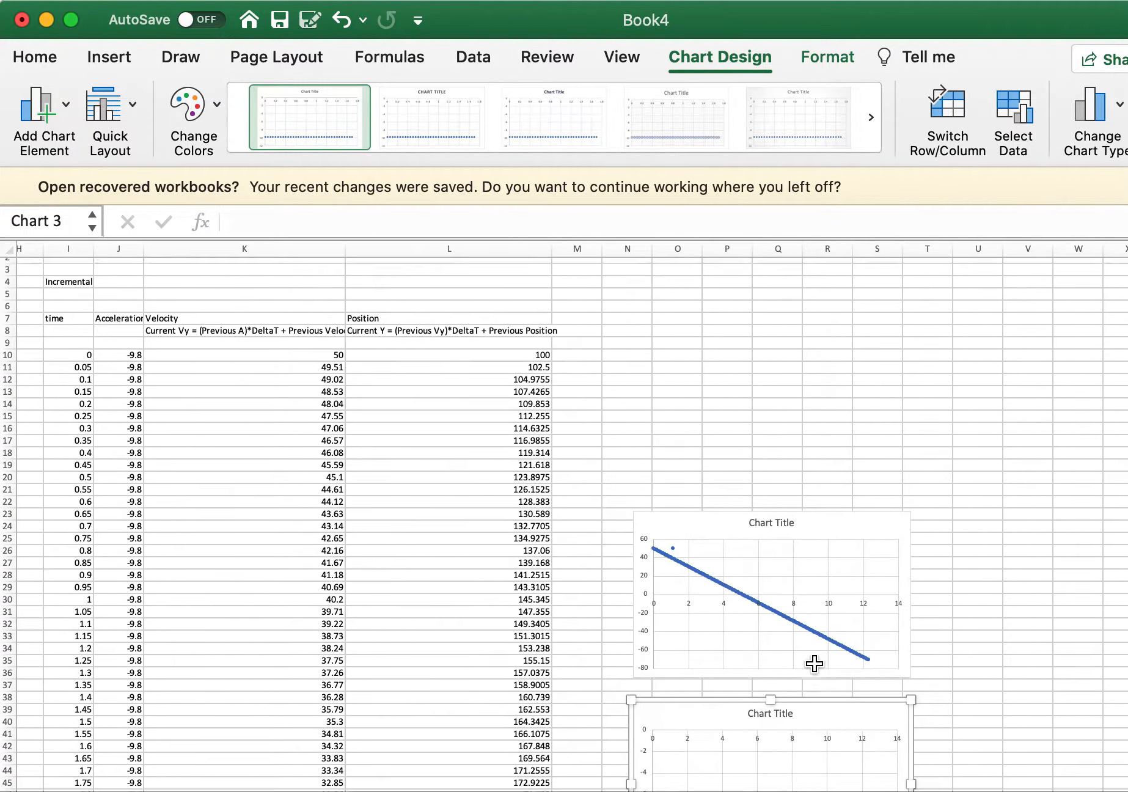
pyautogui.scroll(-5, 904, 525)
pyautogui.scroll(5, 915, 548)
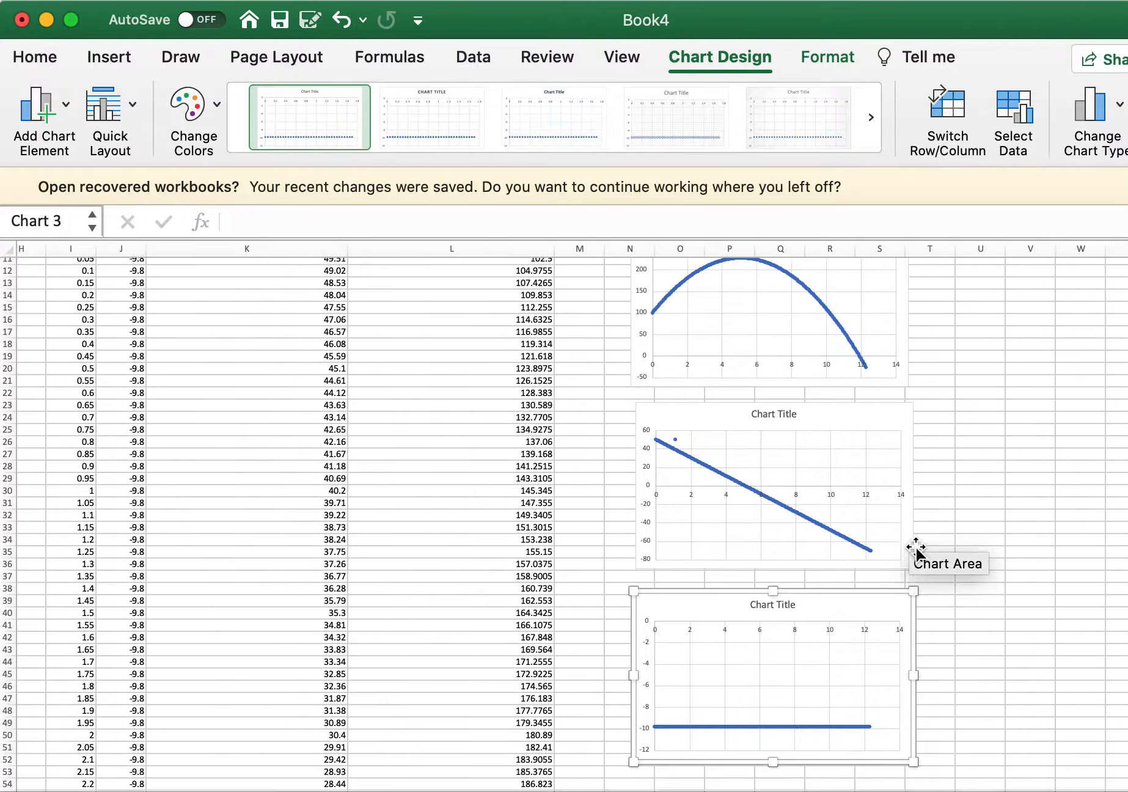
pyautogui.hscroll(-5, 916, 548)
pyautogui.hscroll(-5, 916, 548)
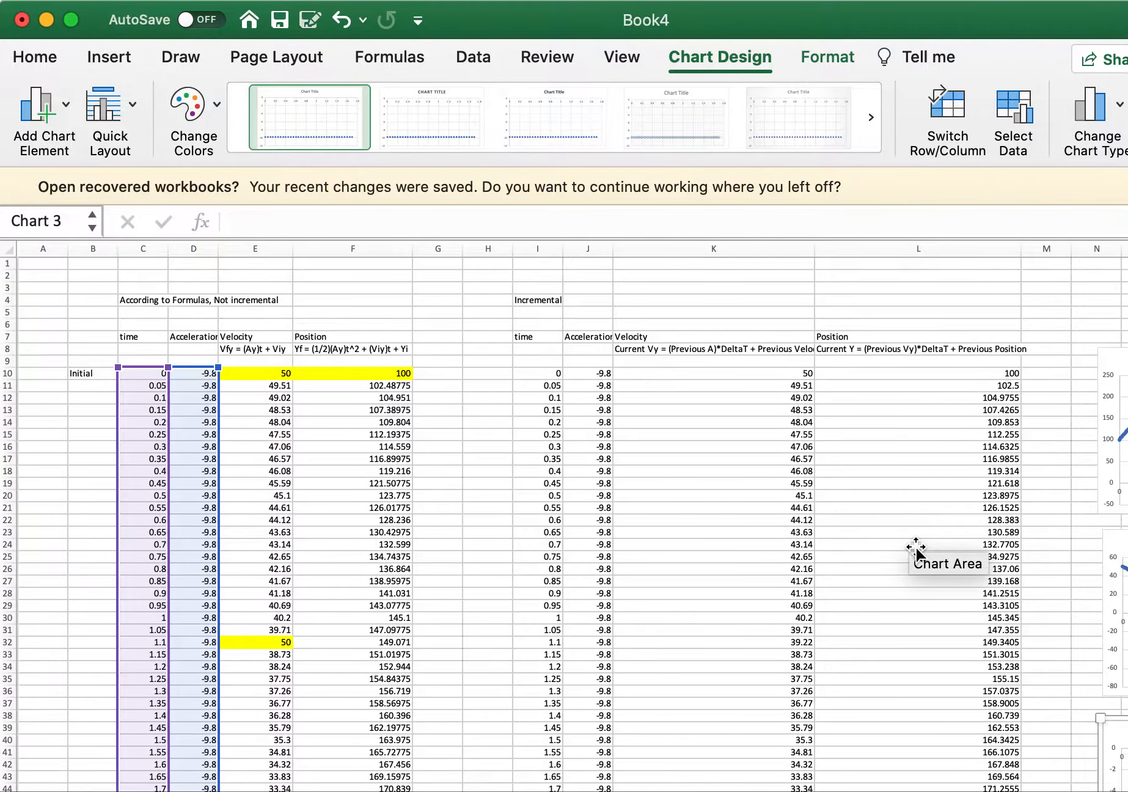
pyautogui.click(725, 335)
pyautogui.hscroll(5, 978, 435)
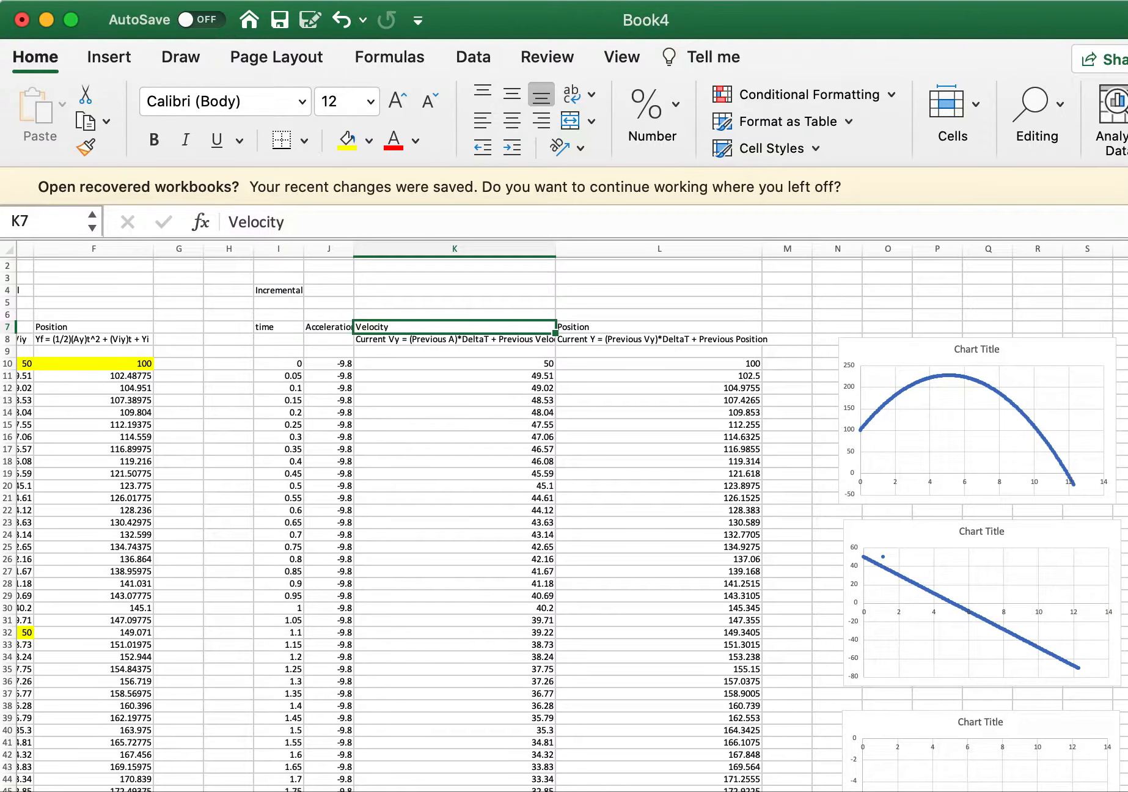
pyautogui.scroll(-5, 481, 615)
pyautogui.hscroll(1, 481, 615)
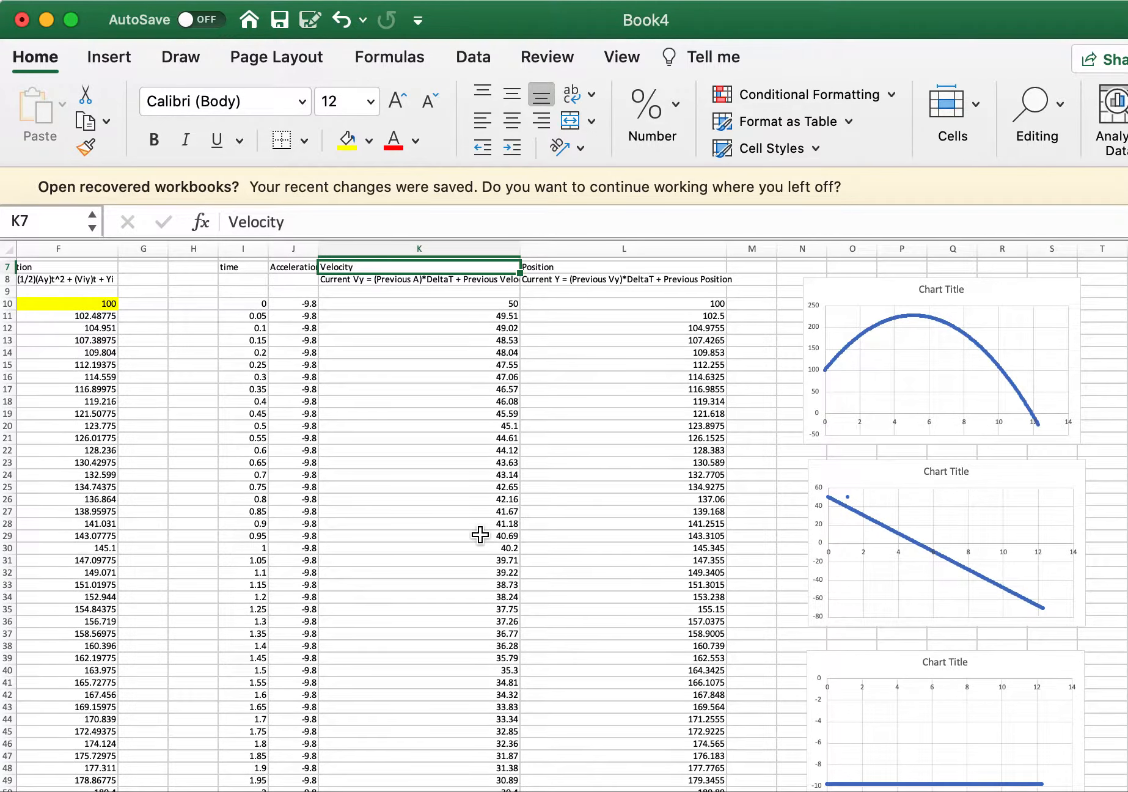
pyautogui.scroll(5, 480, 535)
pyautogui.hscroll(2, 480, 534)
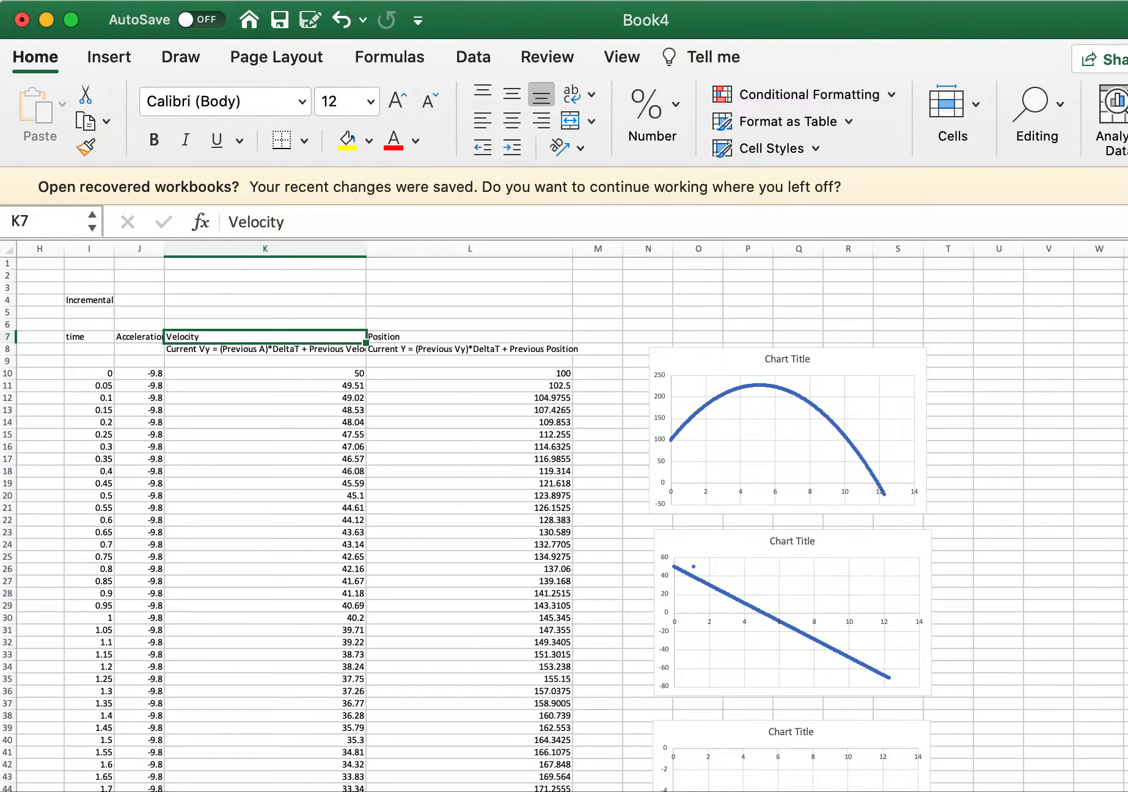
# Enter the section title "Incremental with Drag" in cell V4, beyond the charts.
pyautogui.click(1046, 293)
pyautogui.click(1041, 303)
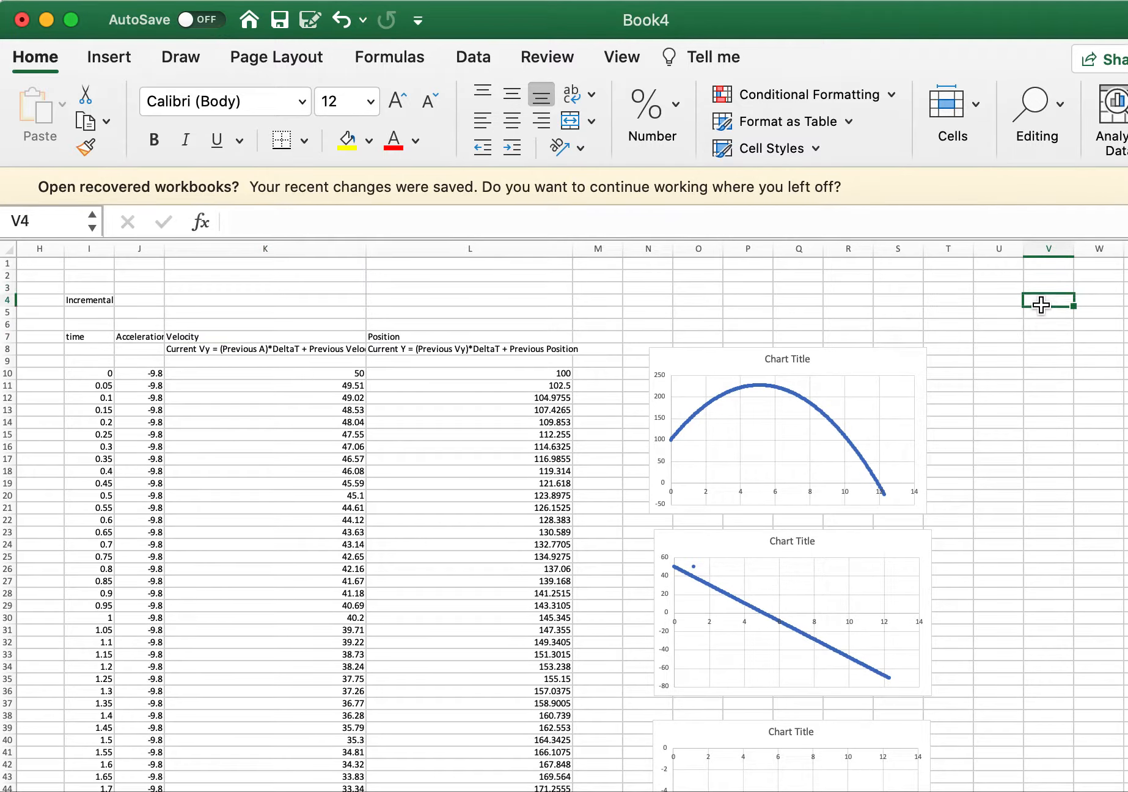
pyautogui.write('Incremental with Dra')
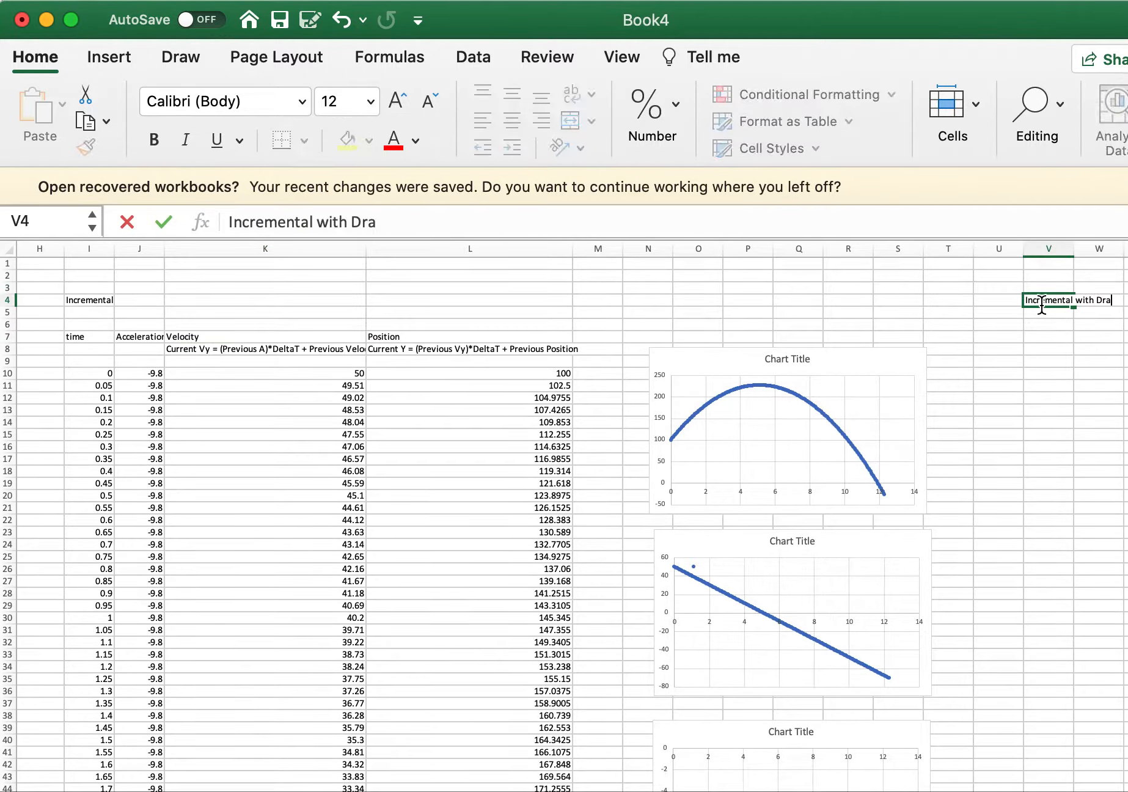
pyautogui.write('g')
pyautogui.press('Return')
# Copy the time heading and values from the Incremental table's column I into column V, starting at V7.
pyautogui.click(1057, 336)
pyautogui.click(1059, 353)
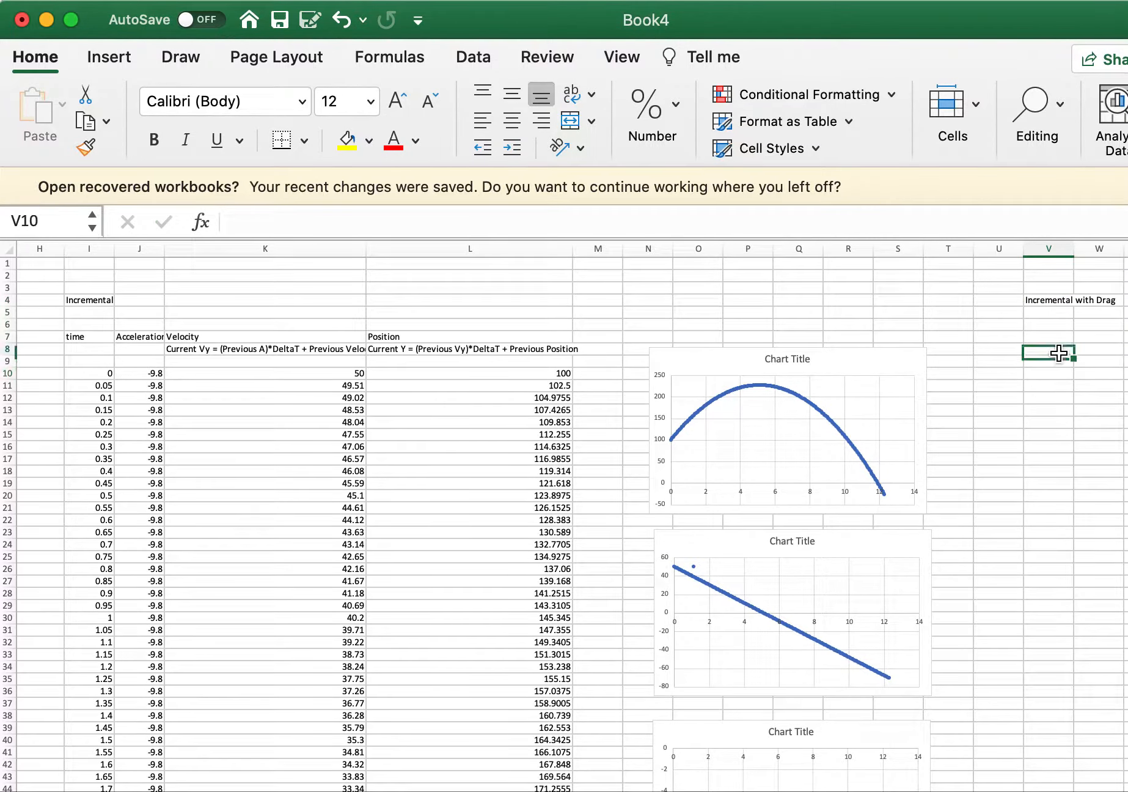
pyautogui.doubleClick(981, 26)
pyautogui.hscroll(-3, 510, 395)
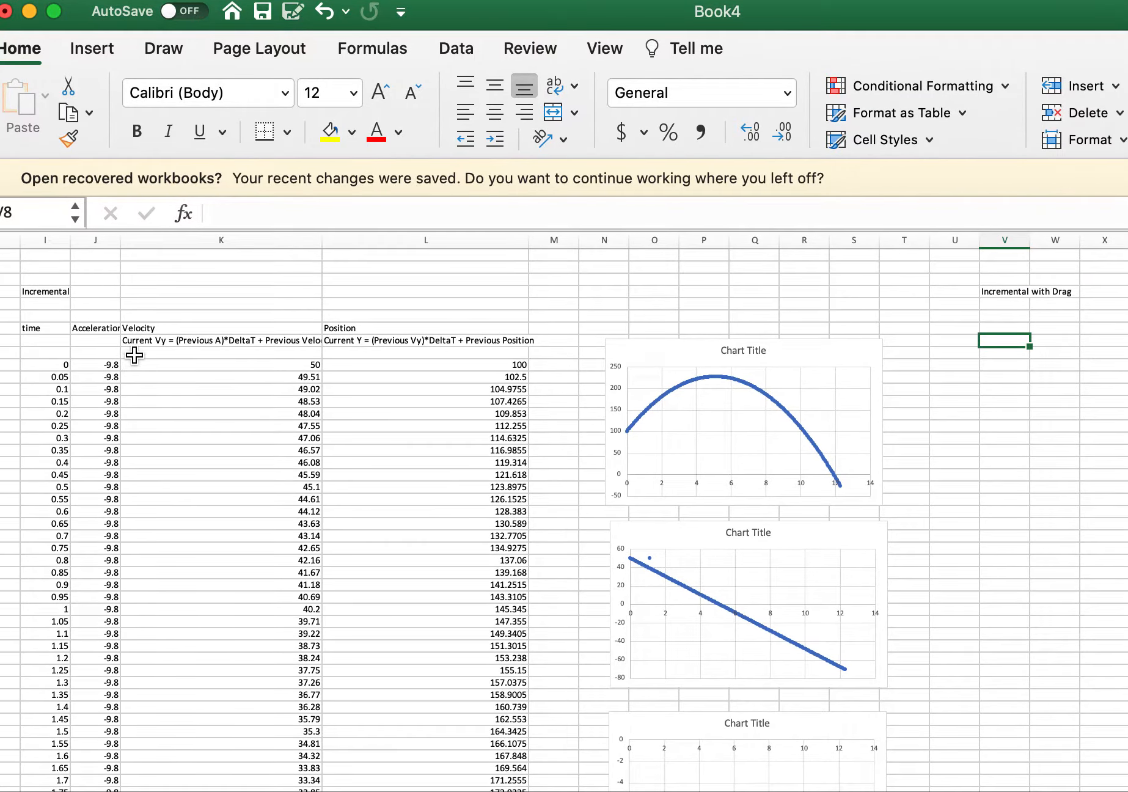
pyautogui.click(46, 328)
pyautogui.keyDown('shift'); pyautogui.click(56, 717); pyautogui.keyUp('shift')
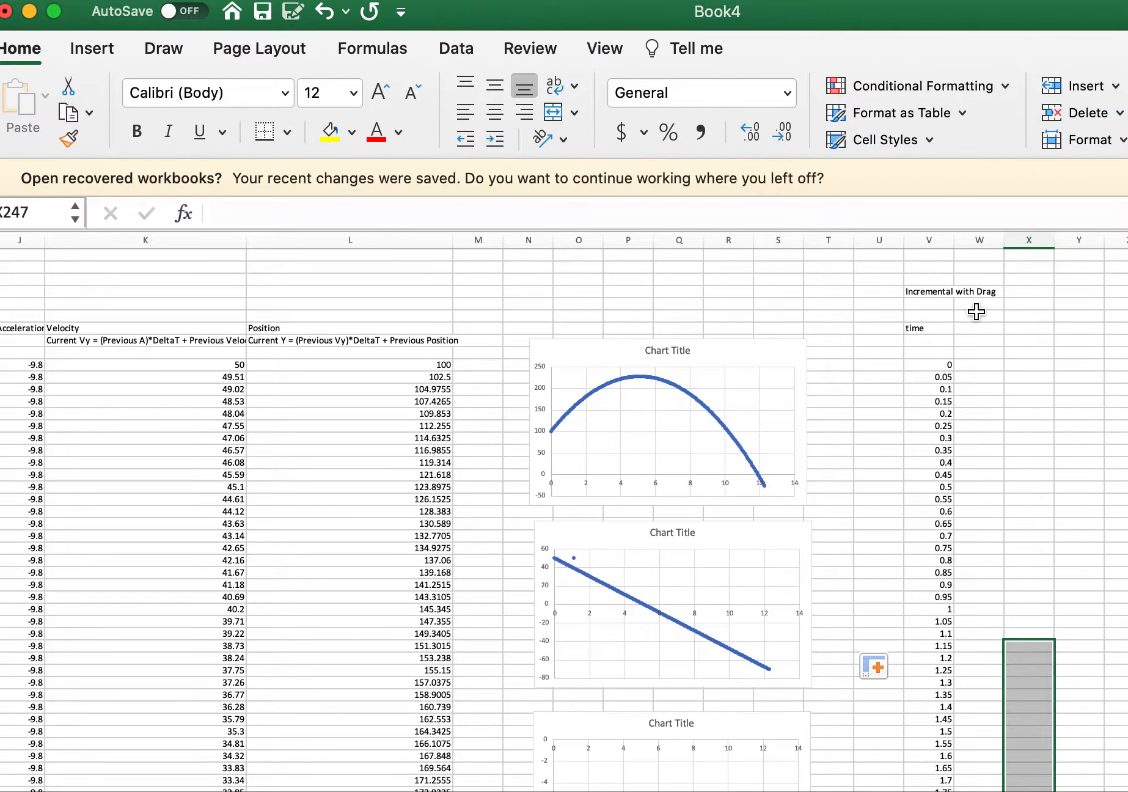
# Enter the heading "Acceleration" in W7, next to the time heading of the drag table.
pyautogui.click(976, 328)
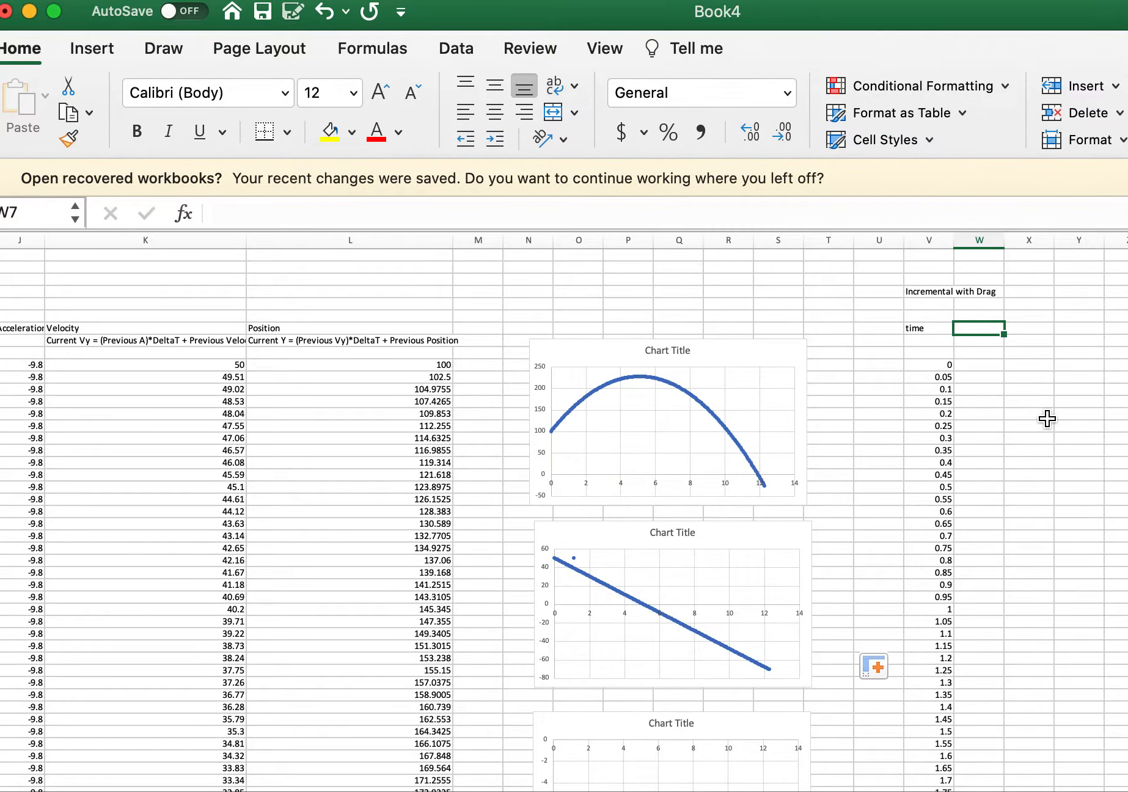
pyautogui.write('Acceleration')
pyautogui.click(996, 365)
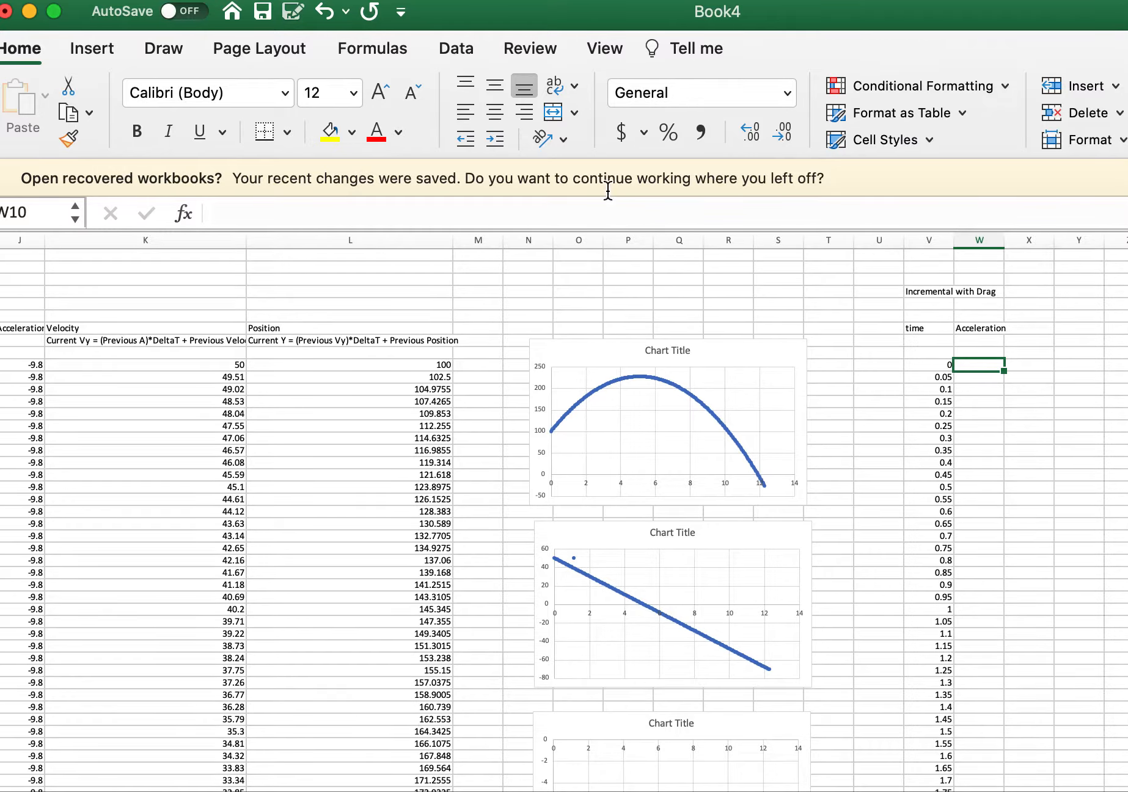
# Switch to the lab handout and read section B, Adding Drag, with its drag force equations.
pyautogui.press('super+Tab')
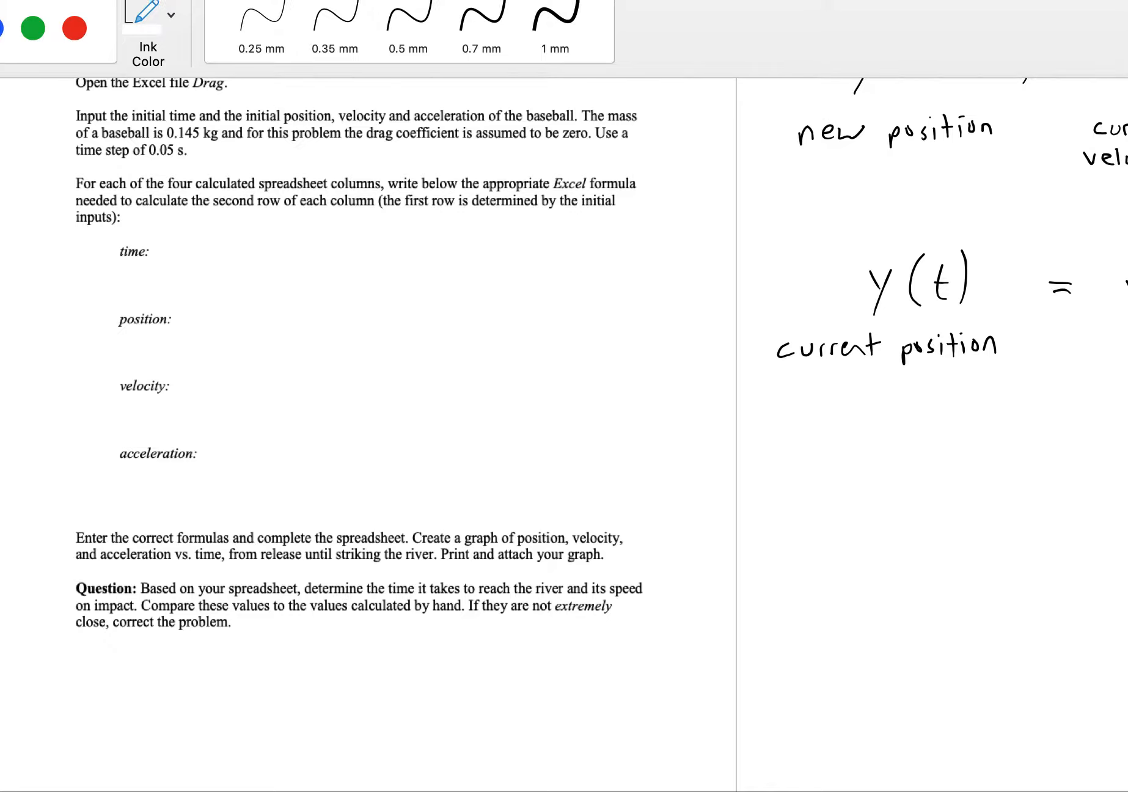
pyautogui.scroll(-15, 388, 450)
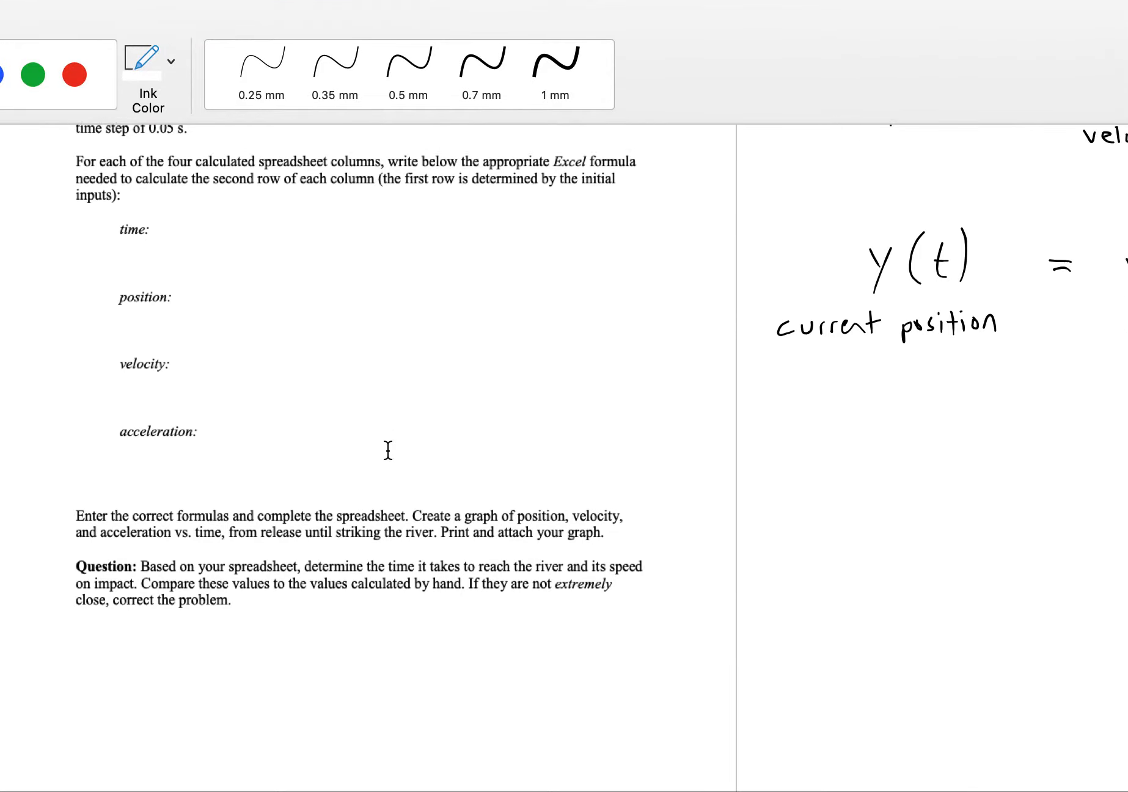
pyautogui.scroll(-5, 388, 451)
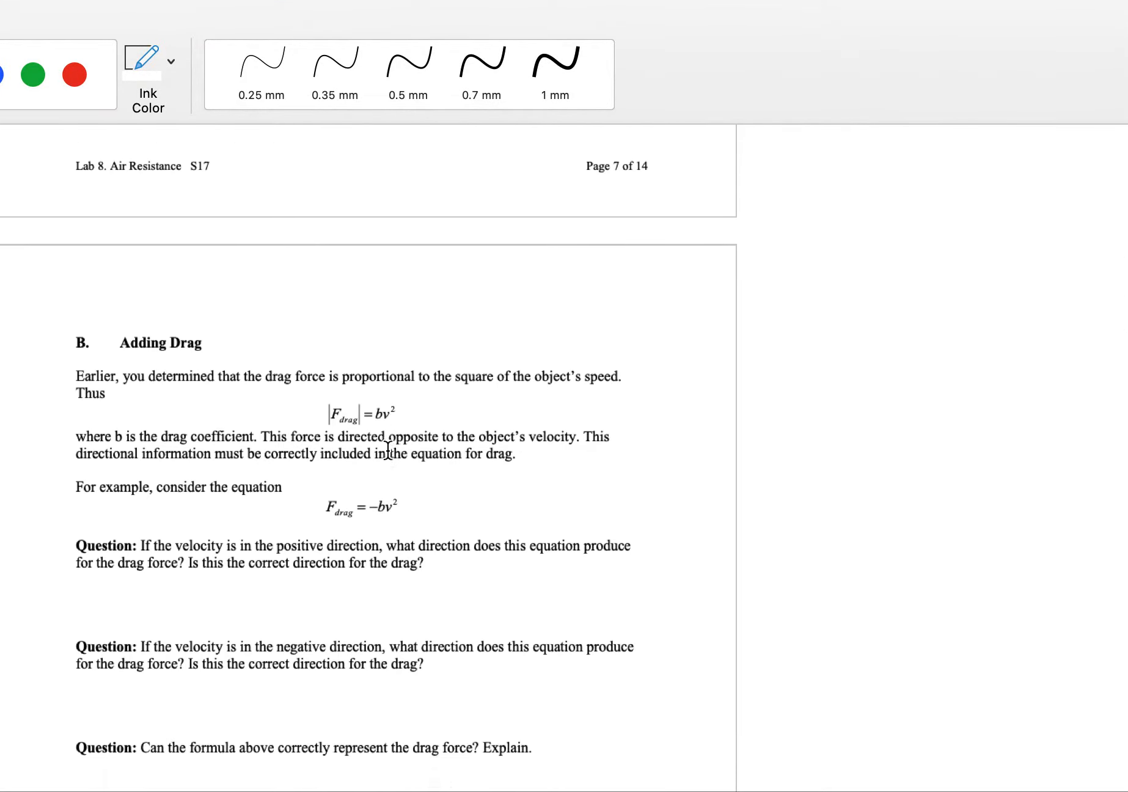
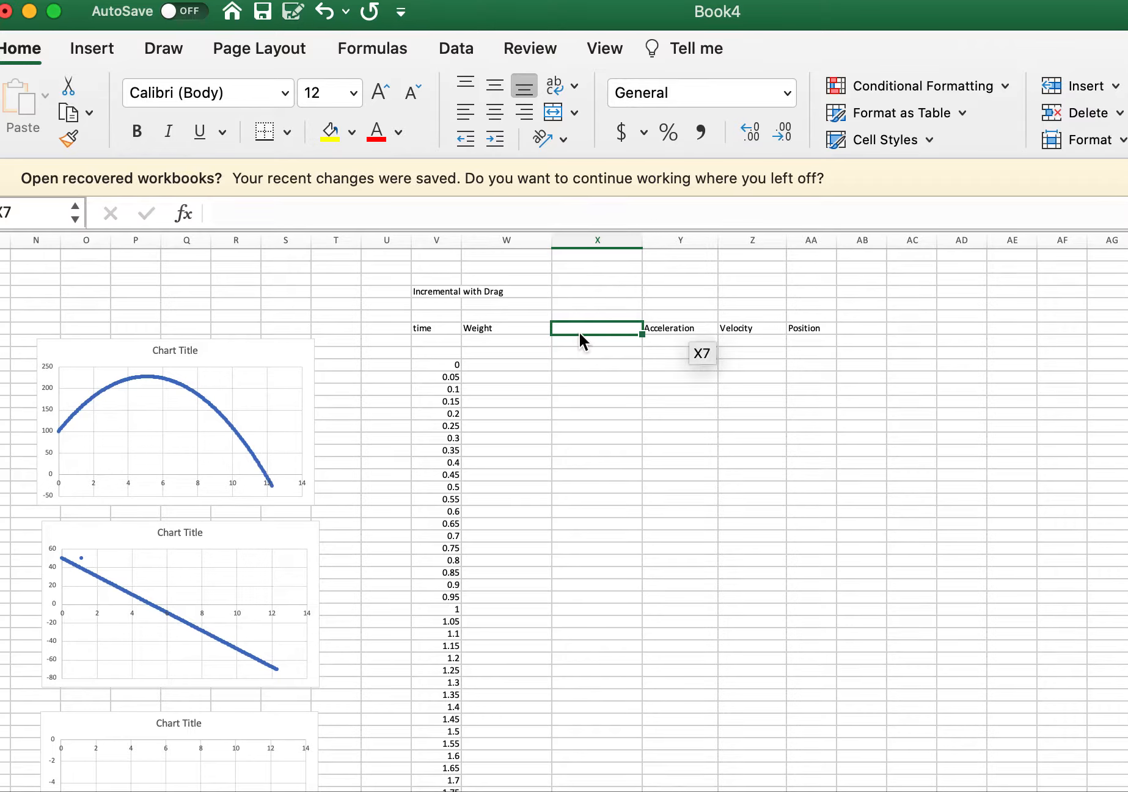
# Enter the heading "Drag Force" in X7, between the Weight and Acceleration headings.
pyautogui.write('Drag Force')
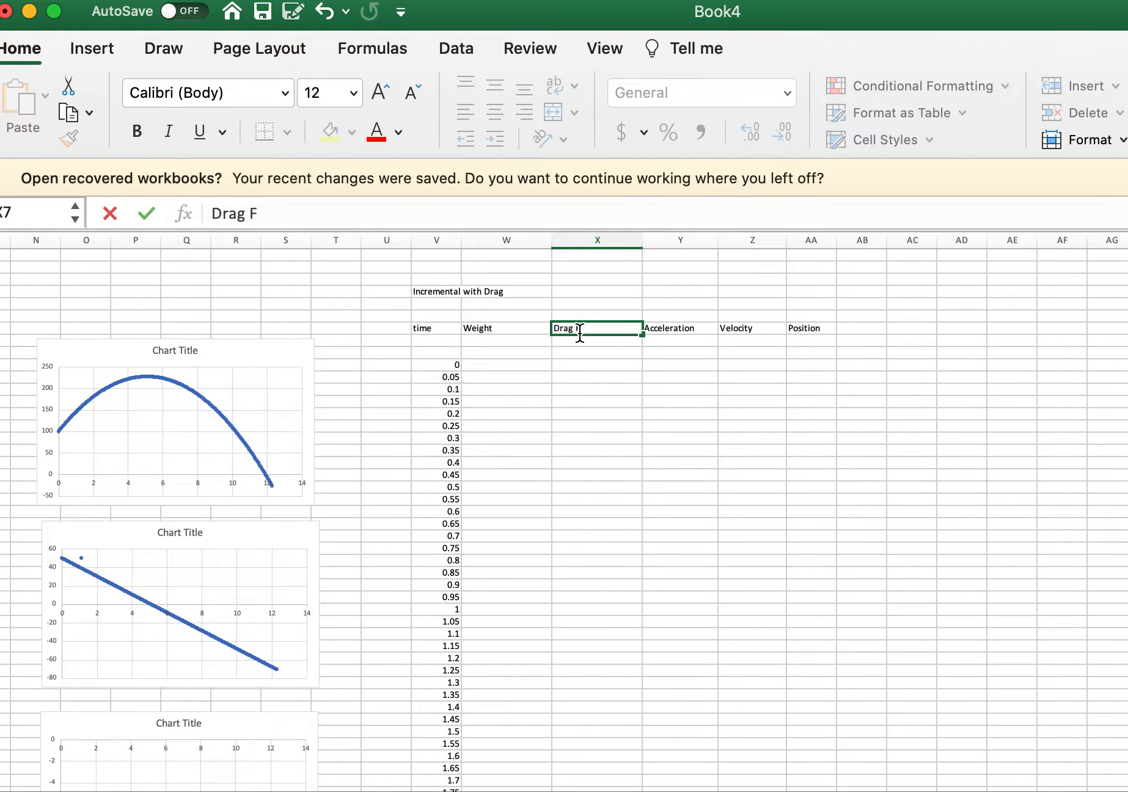
pyautogui.press('Return')
pyautogui.click(607, 382)
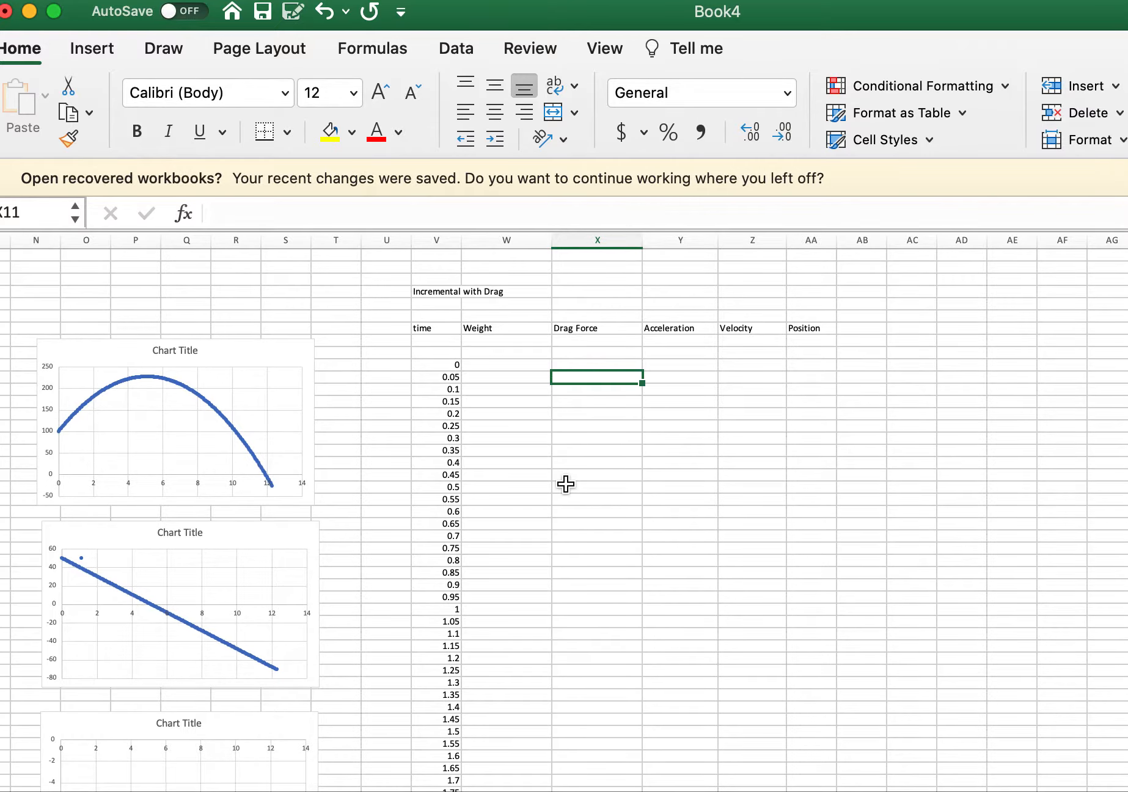
pyautogui.press('Left')
pyautogui.press('Up')
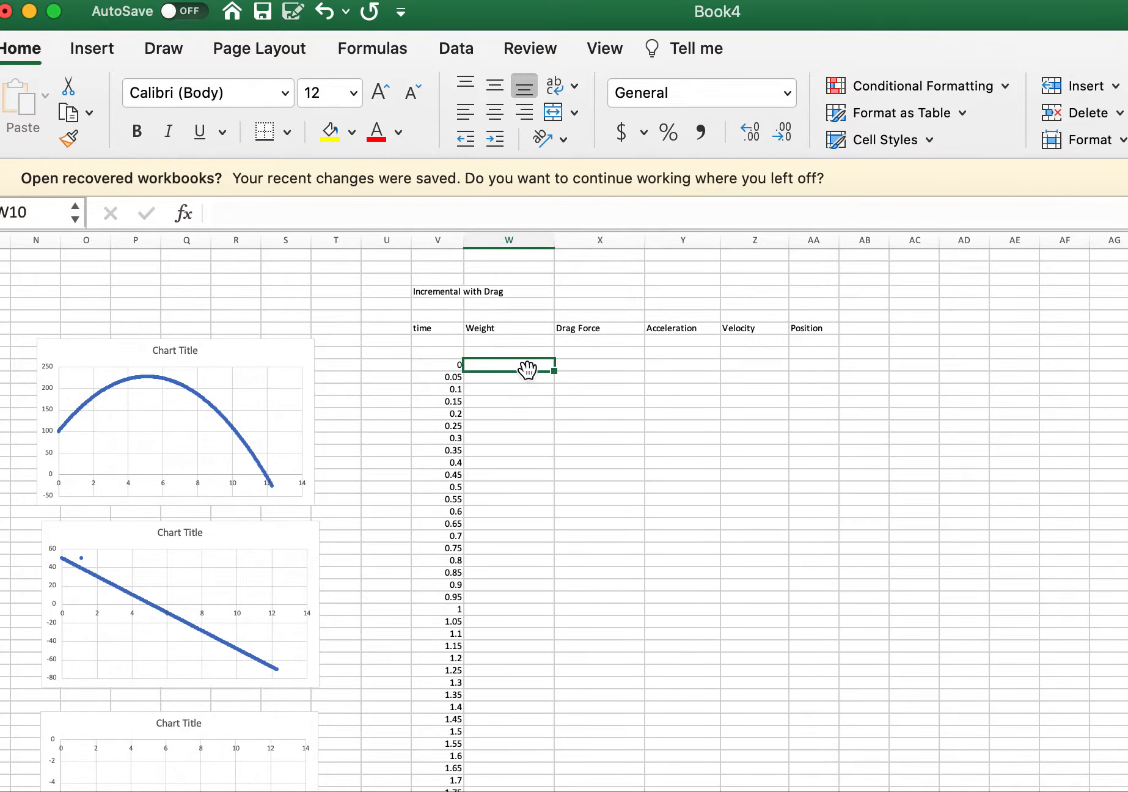
# Insert a new column before Weight in the drag table and head it "Mass" in W7.
pyautogui.click(497, 268)
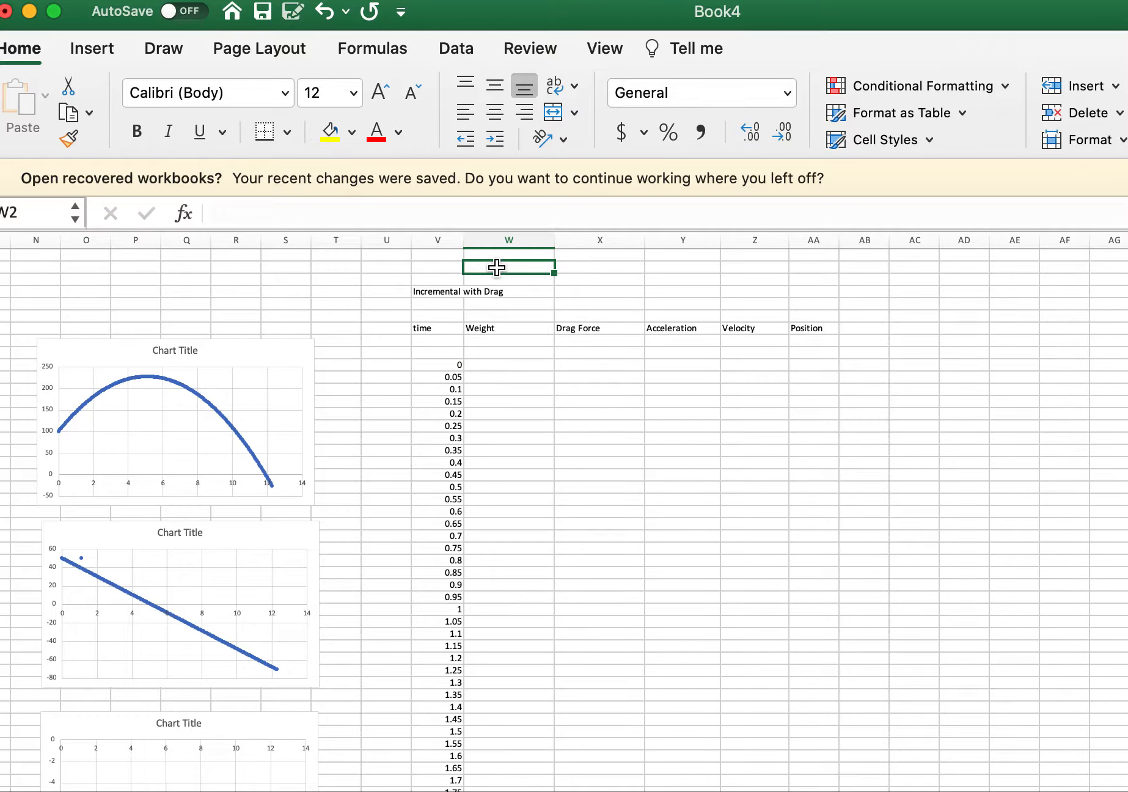
pyautogui.click(501, 330)
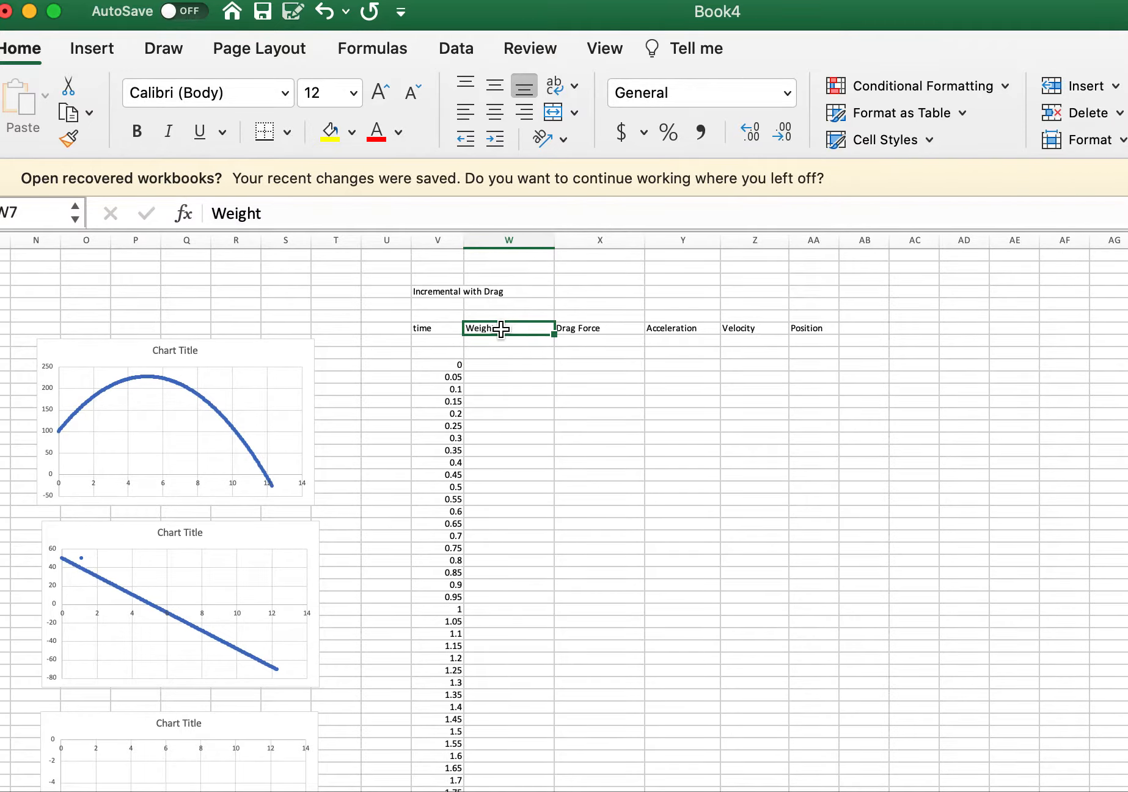
pyautogui.click(42, 0)
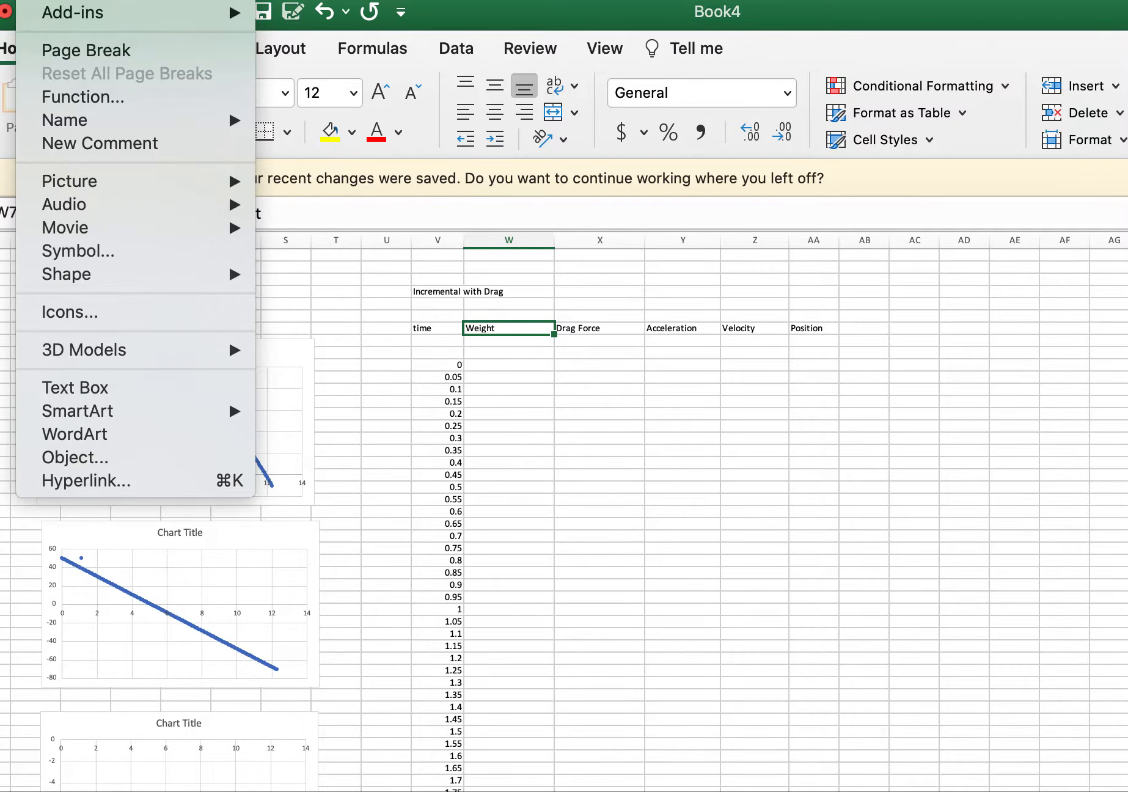
pyautogui.click(67, 0)
pyautogui.moveTo(519, 243); pyautogui.dragTo(546, 242)
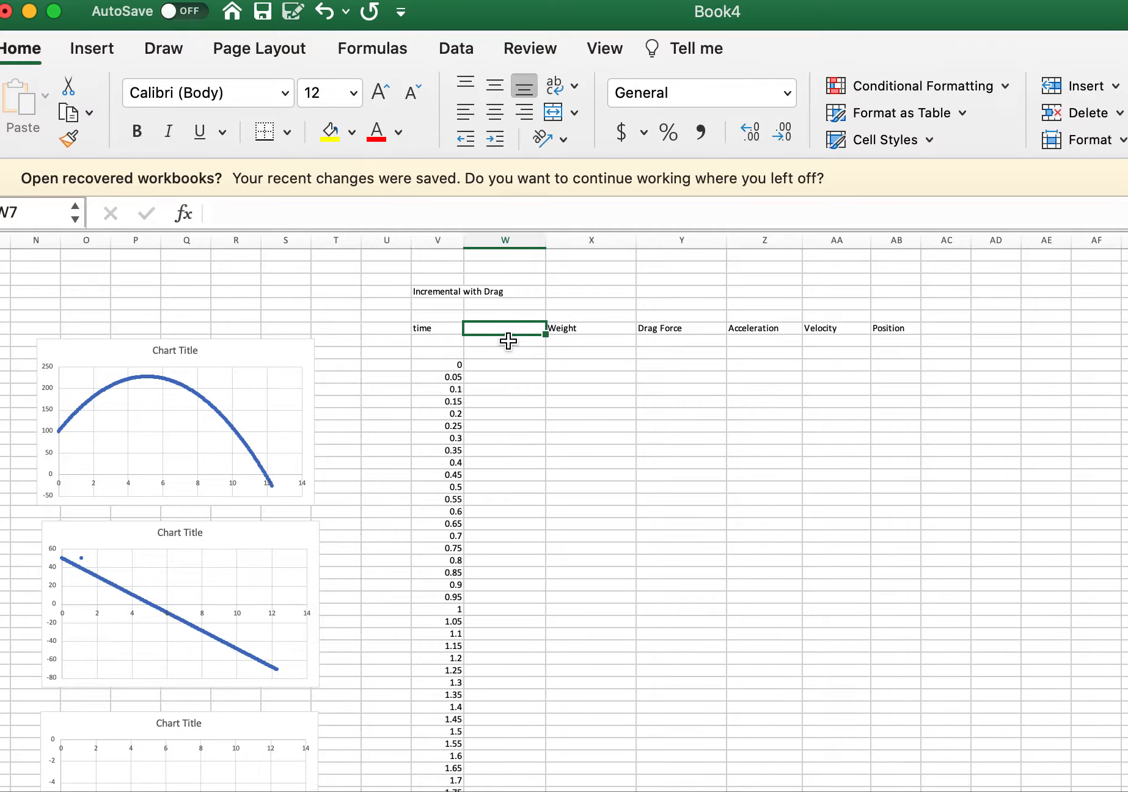
pyautogui.doubleClick(502, 331)
pyautogui.write('Mass')
pyautogui.press('Return')
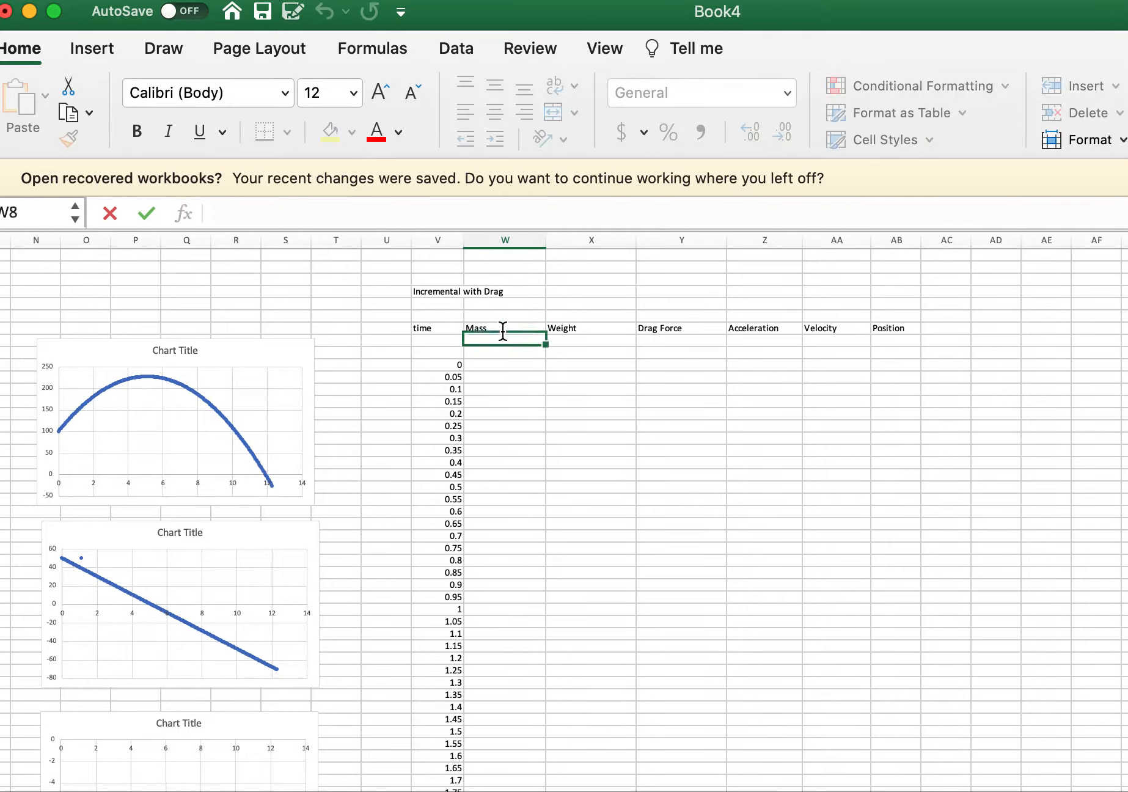
# Enter a mass of 0.145 in W10 and fill it down the Mass column alongside the time values.
pyautogui.click(502, 377)
pyautogui.click(521, 366)
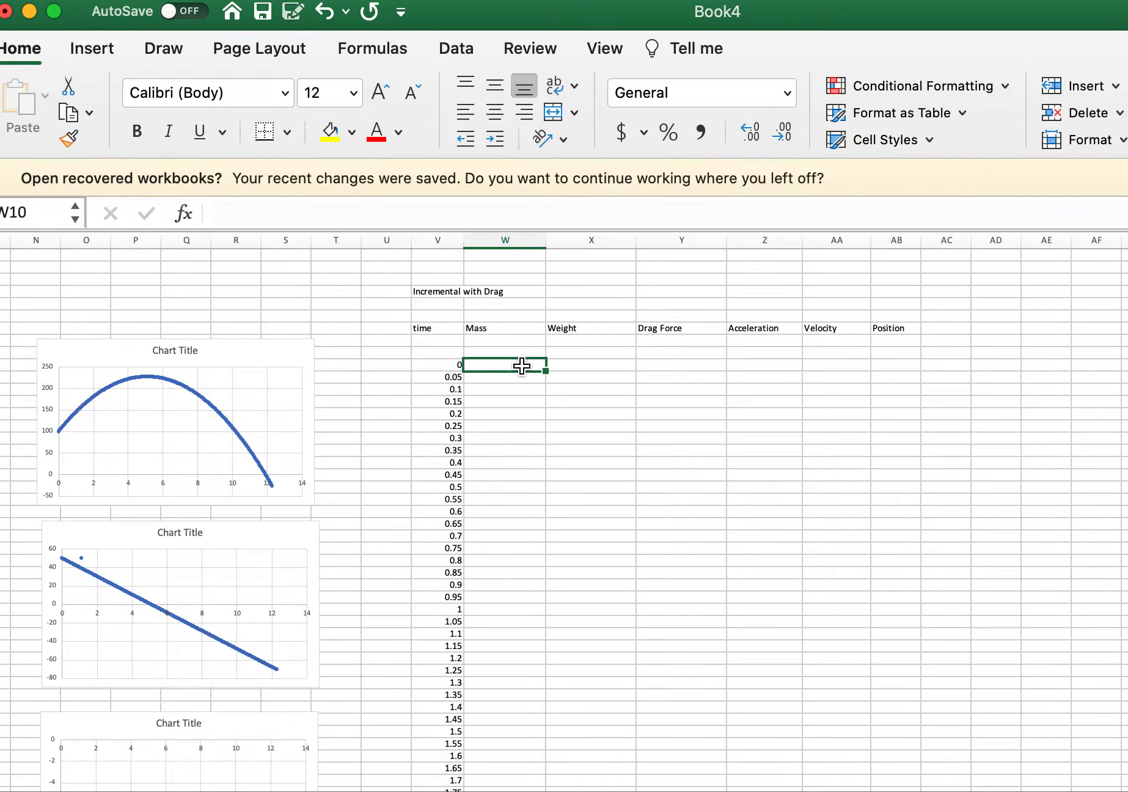
pyautogui.write('0.145')
pyautogui.press('Return')
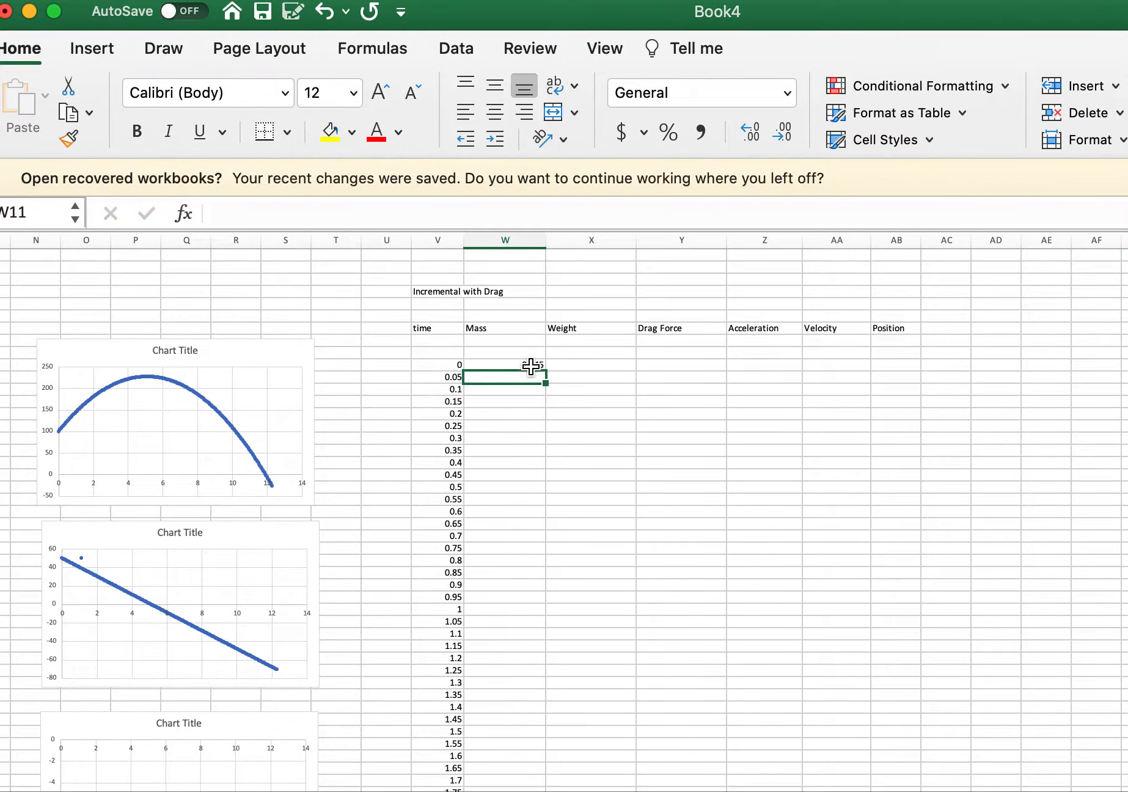
pyautogui.click(530, 367)
pyautogui.moveTo(545, 370); pyautogui.dragTo(549, 407)
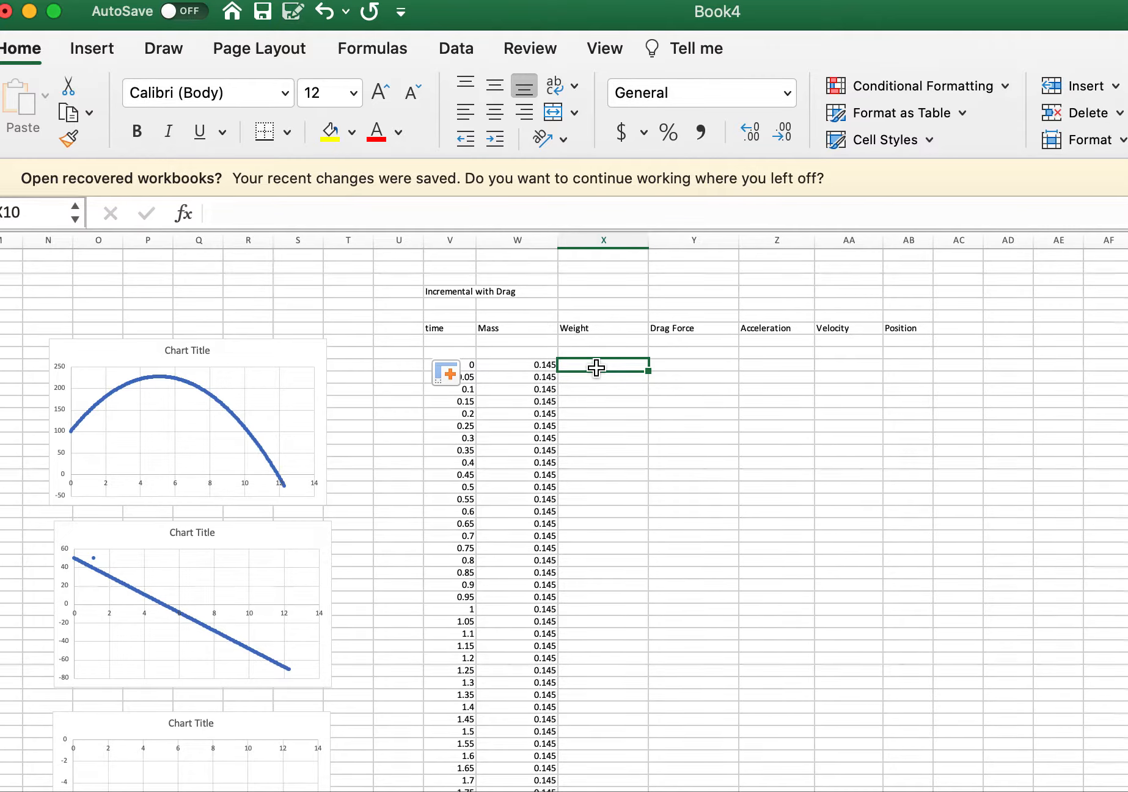
# Calculate the weight in X10 with the formula =W10*9.8.
pyautogui.write('=')
pyautogui.click(517, 365)
pyautogui.write('*9.8')
pyautogui.press('Return')
# Add "(magnitude)" beneath the Weight heading and fill the weight formula from X10 down the time rows.
pyautogui.click(603, 340)
pyautogui.write('(magnitude)')
pyautogui.click(603, 365)
pyautogui.moveTo(648, 371); pyautogui.dragTo(638, 544)
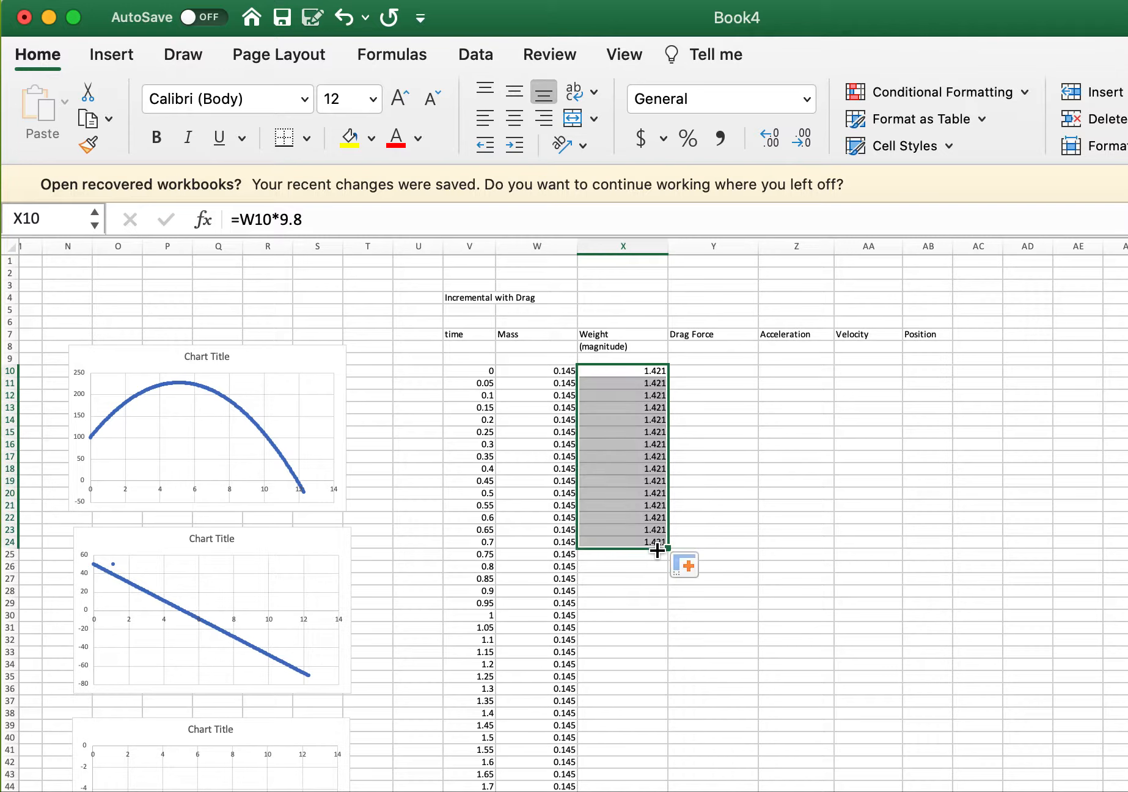
pyautogui.scroll(-4, 637, 543)
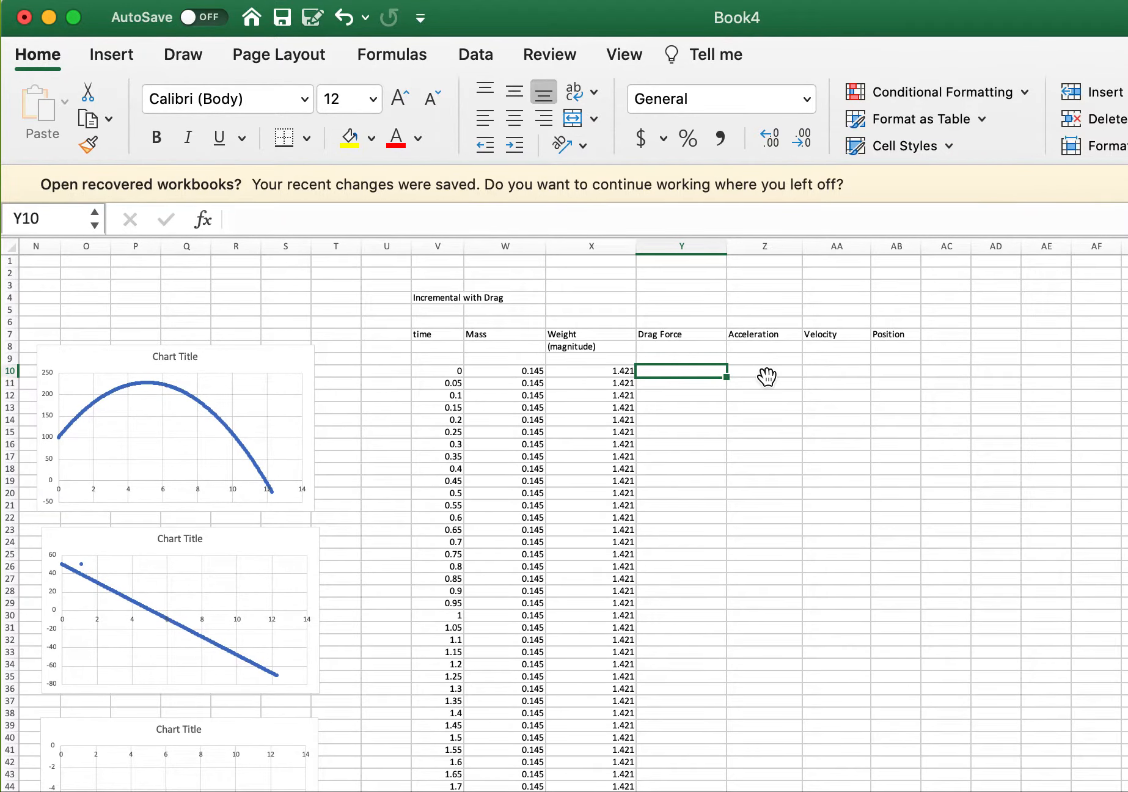
# Insert a column before Mass, head it "Drag Coefficient" in W7, and widen it to fit the heading.
pyautogui.click(513, 358)
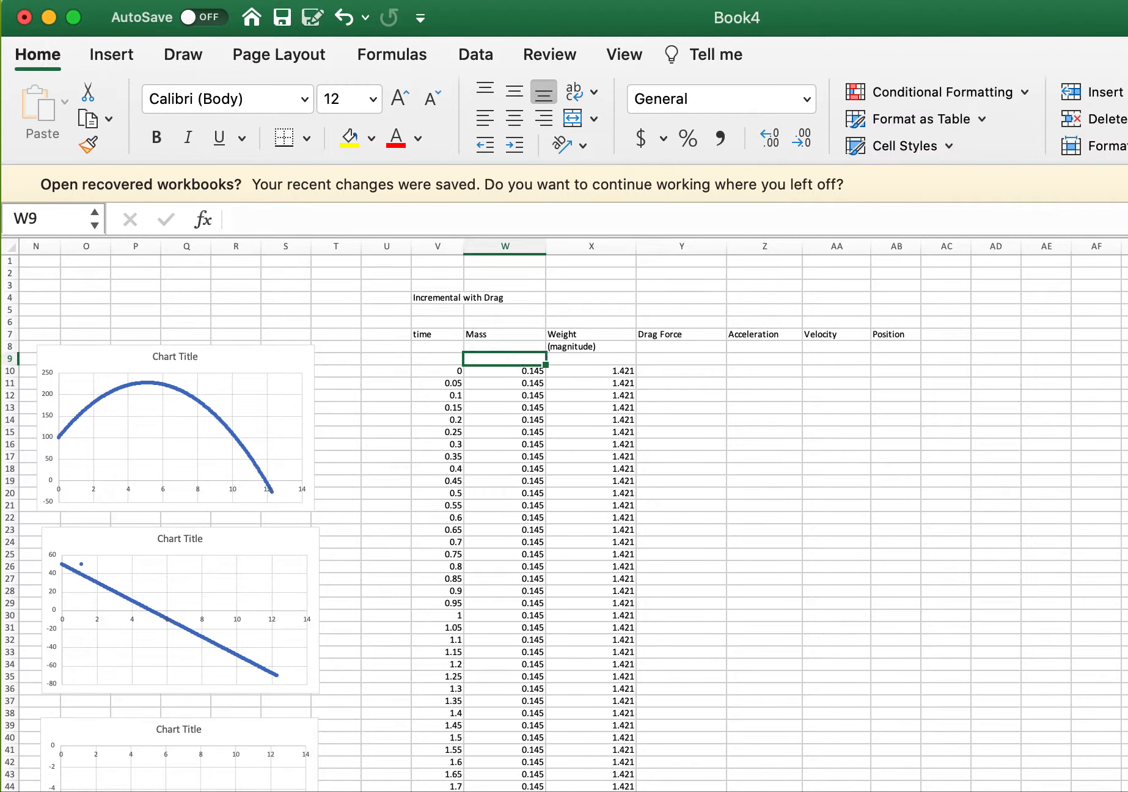
pyautogui.click(40, 0)
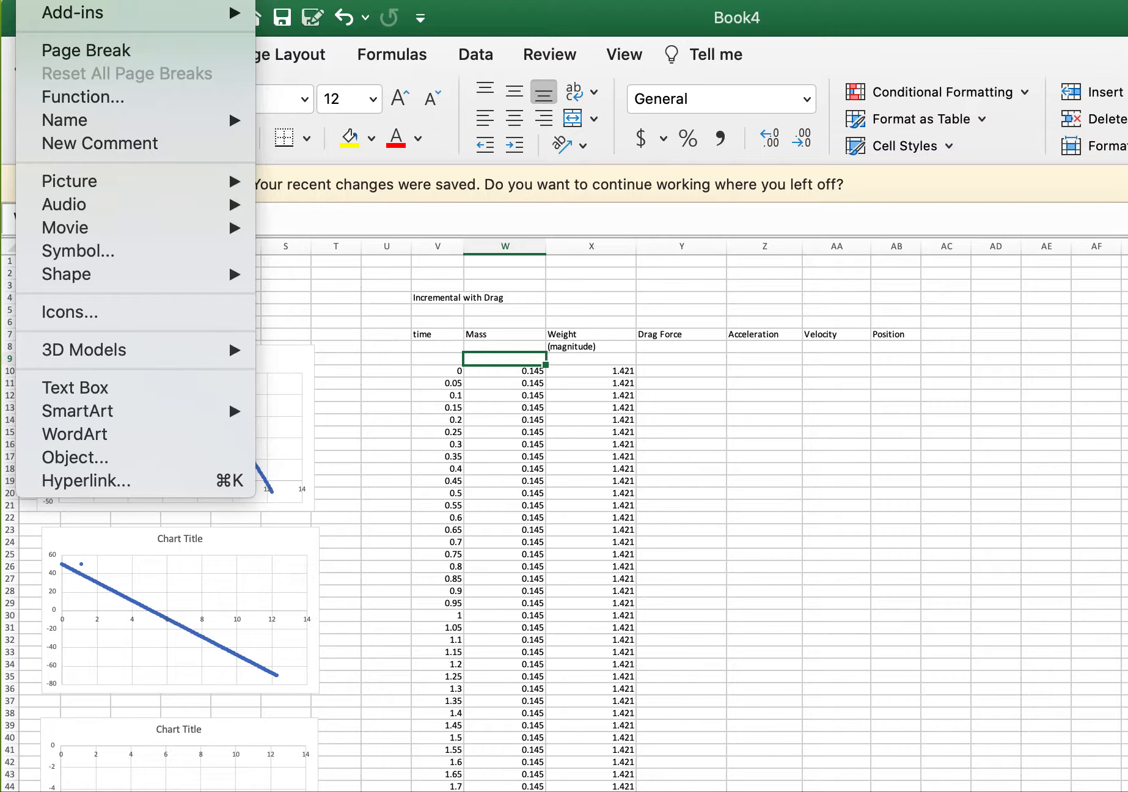
pyautogui.click(65, 0)
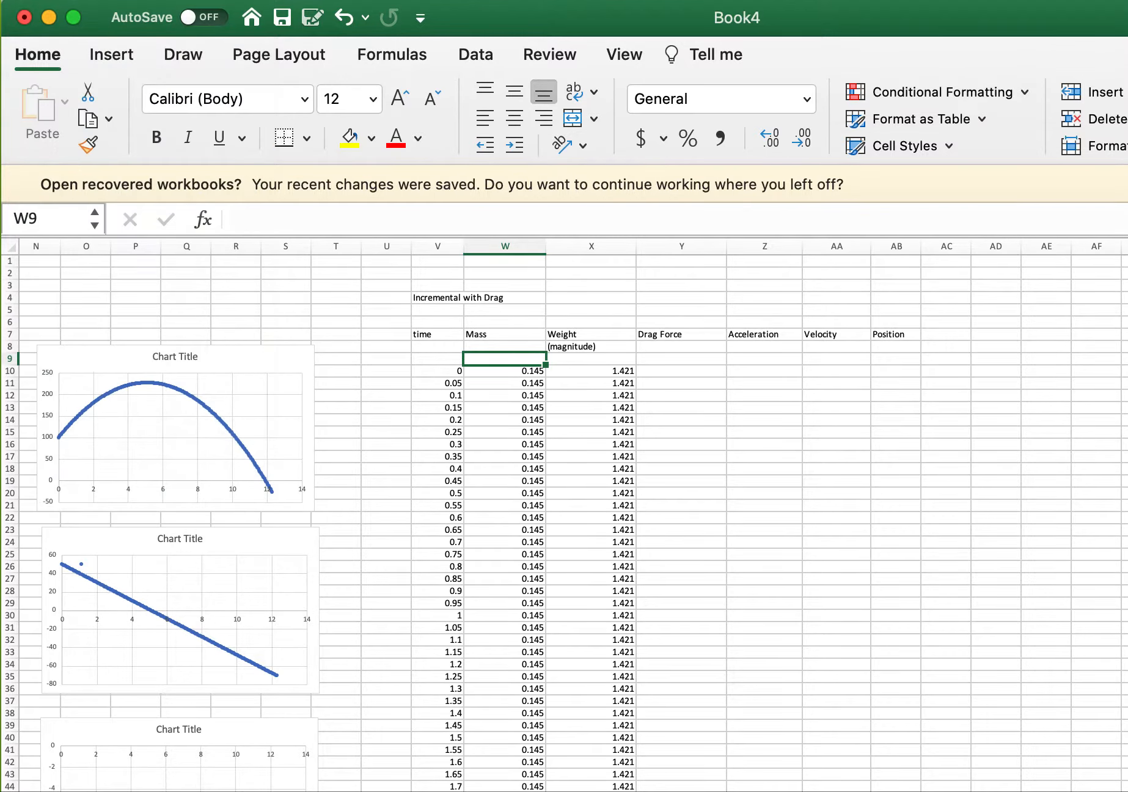
pyautogui.click(475, 333)
pyautogui.write('Dra')
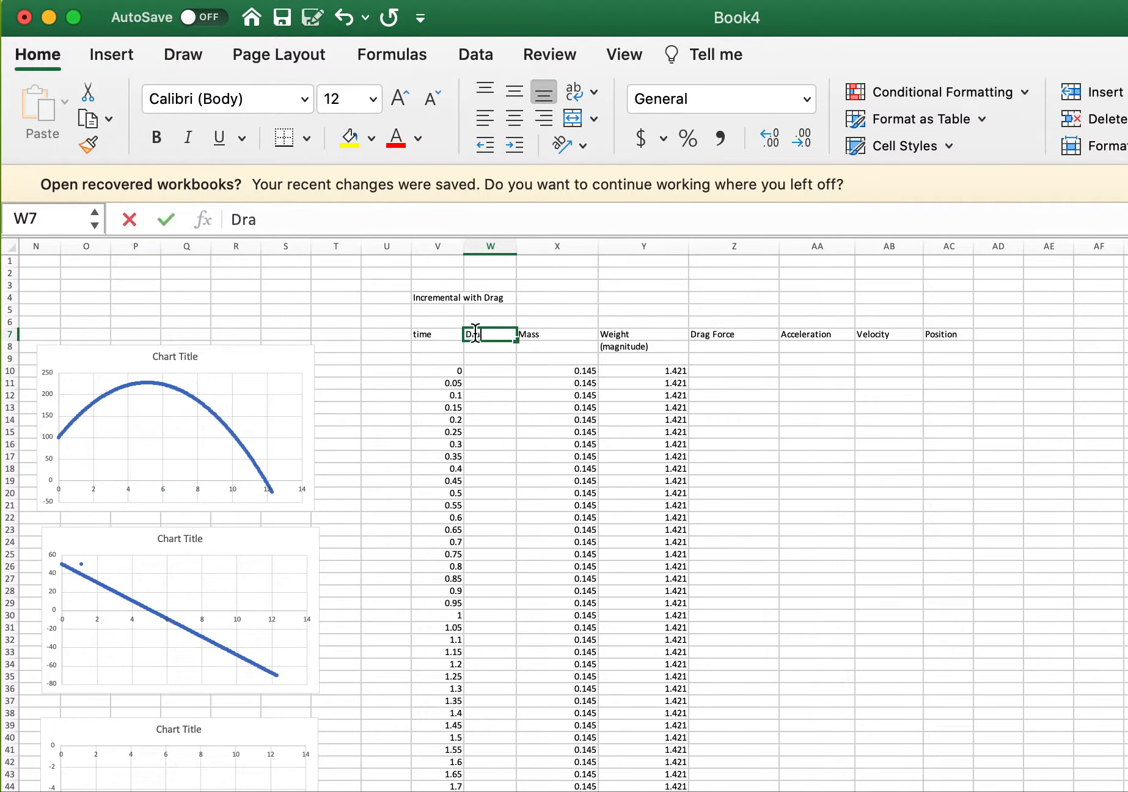
pyautogui.write('g Coeffient')
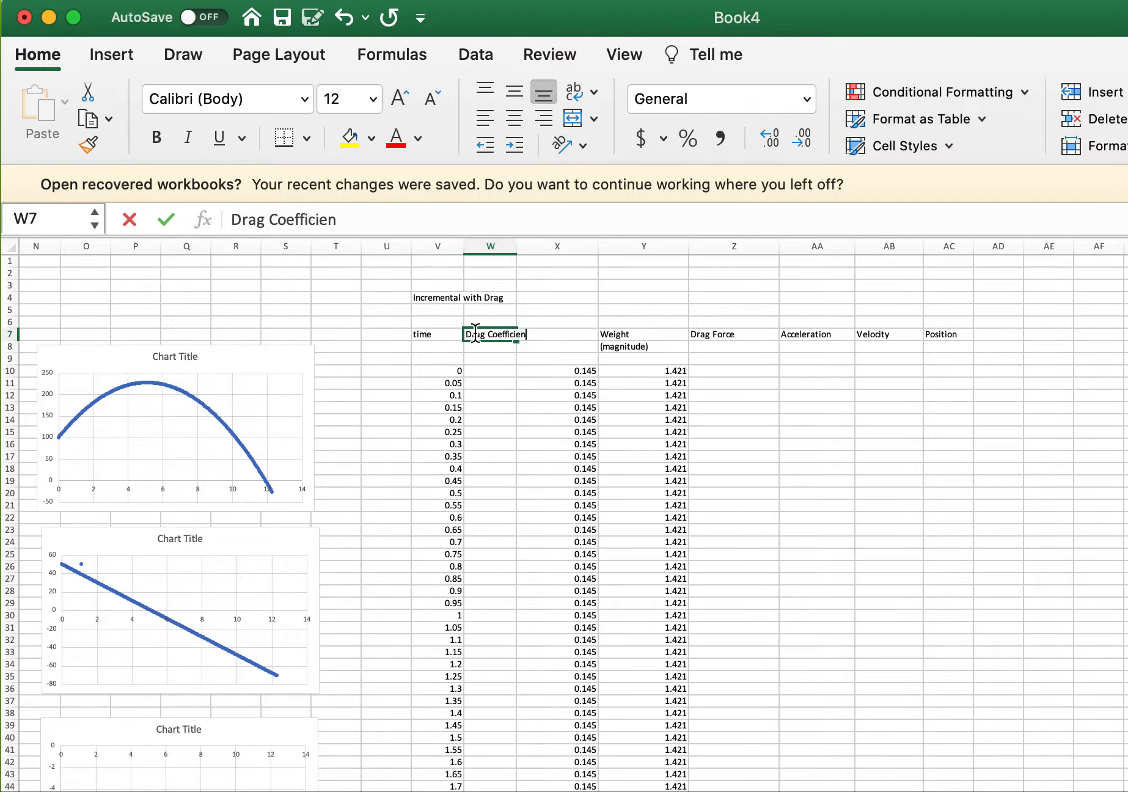
pyautogui.press('Return')
pyautogui.moveTo(516, 249); pyautogui.dragTo(560, 248)
# Enter a drag coefficient of 0.0012 in W10 and fill it down the column alongside the time values.
pyautogui.click(511, 382)
pyautogui.click(512, 370)
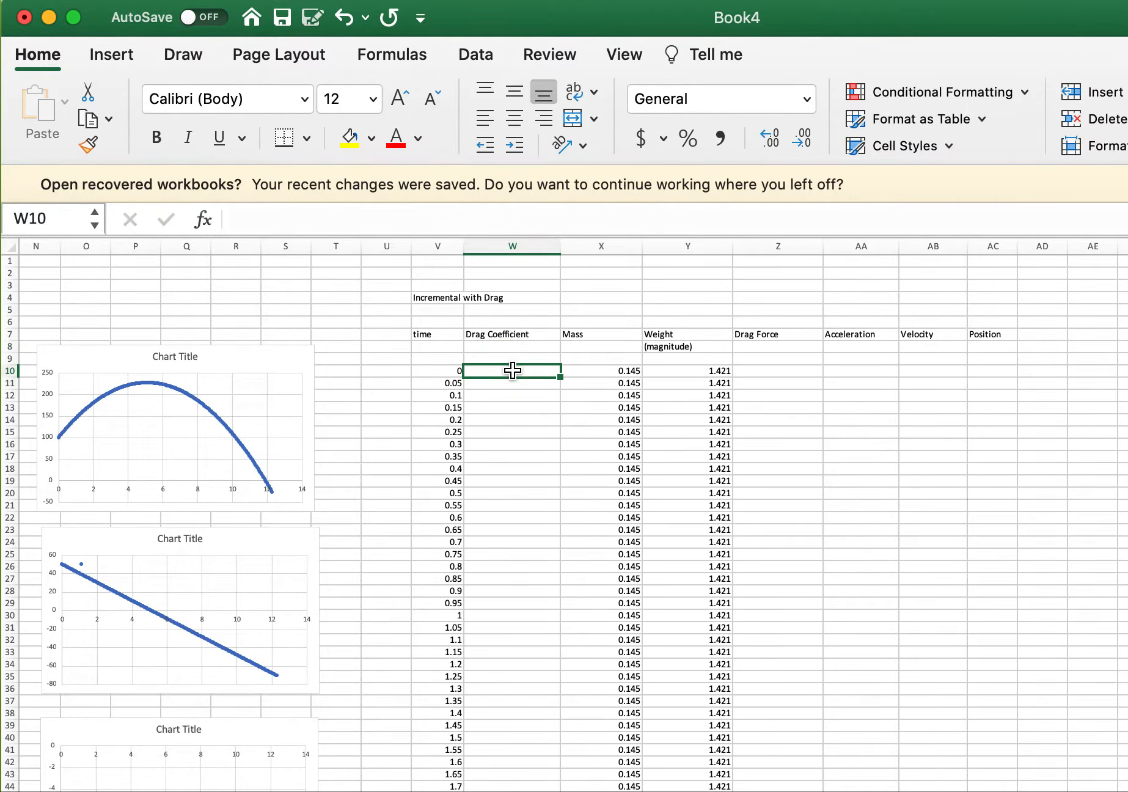
pyautogui.click(511, 272)
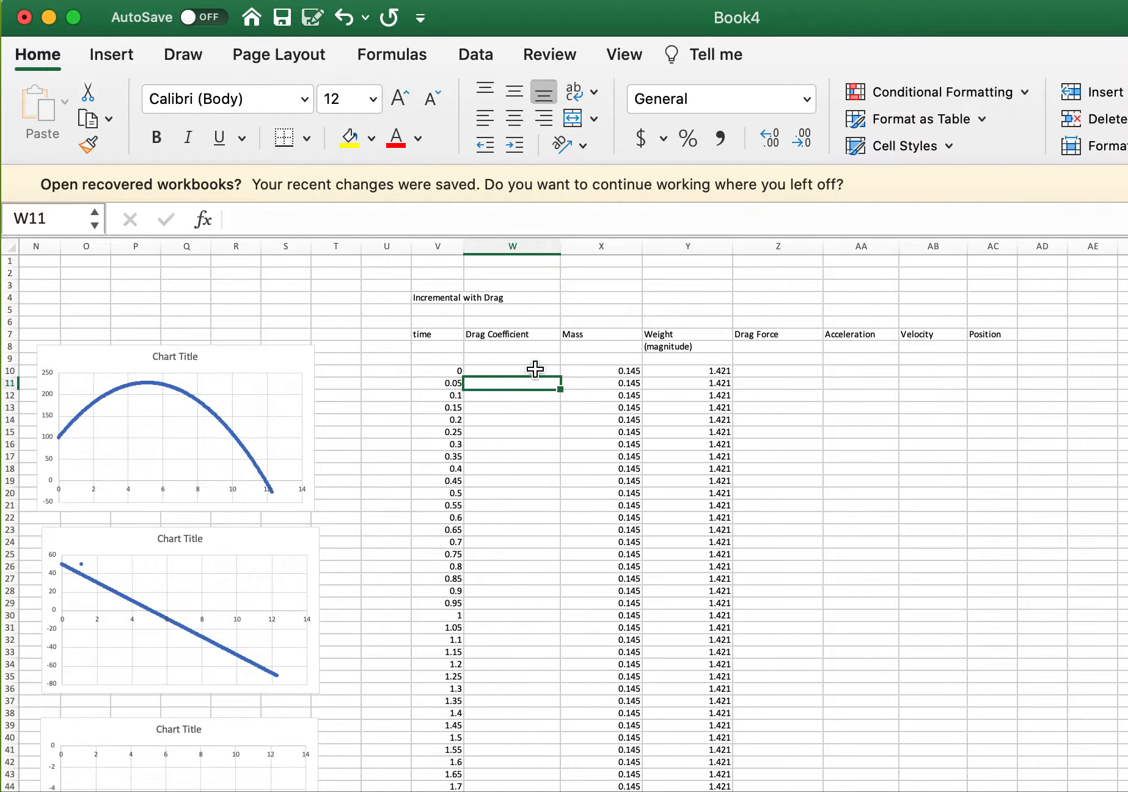
pyautogui.click(535, 368)
pyautogui.write('0.00')
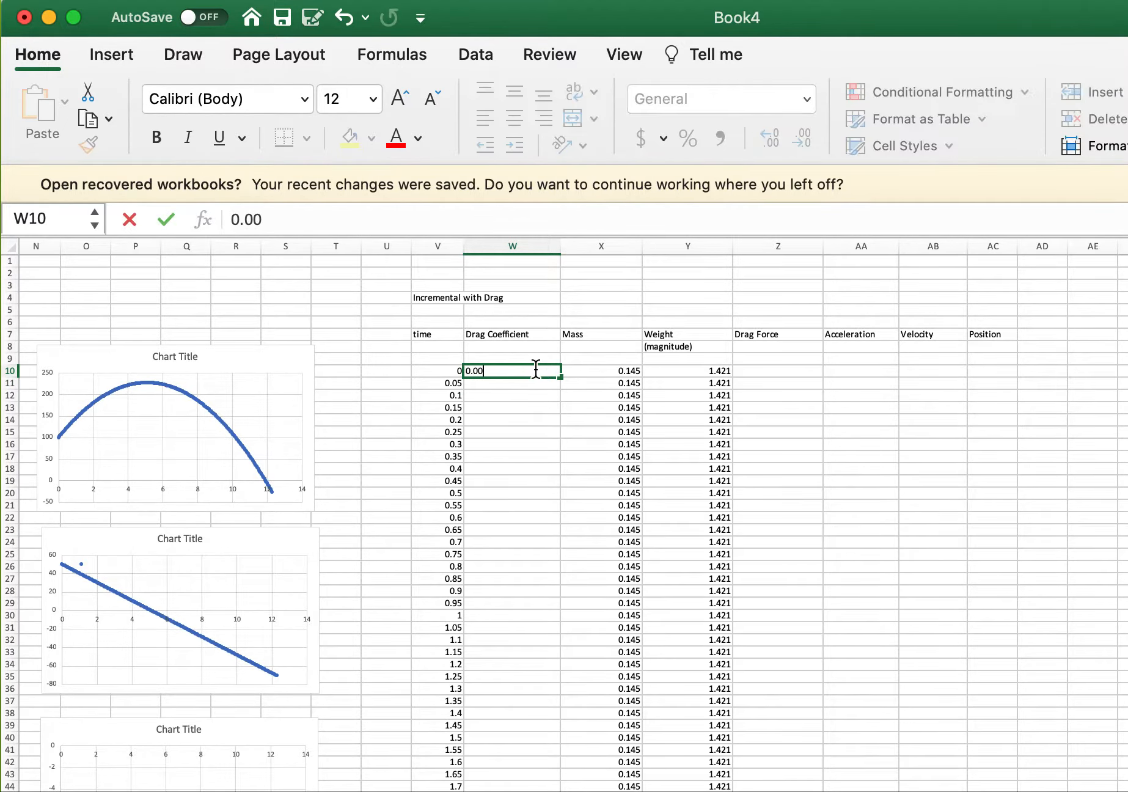
pyautogui.write('12')
pyautogui.press('Return')
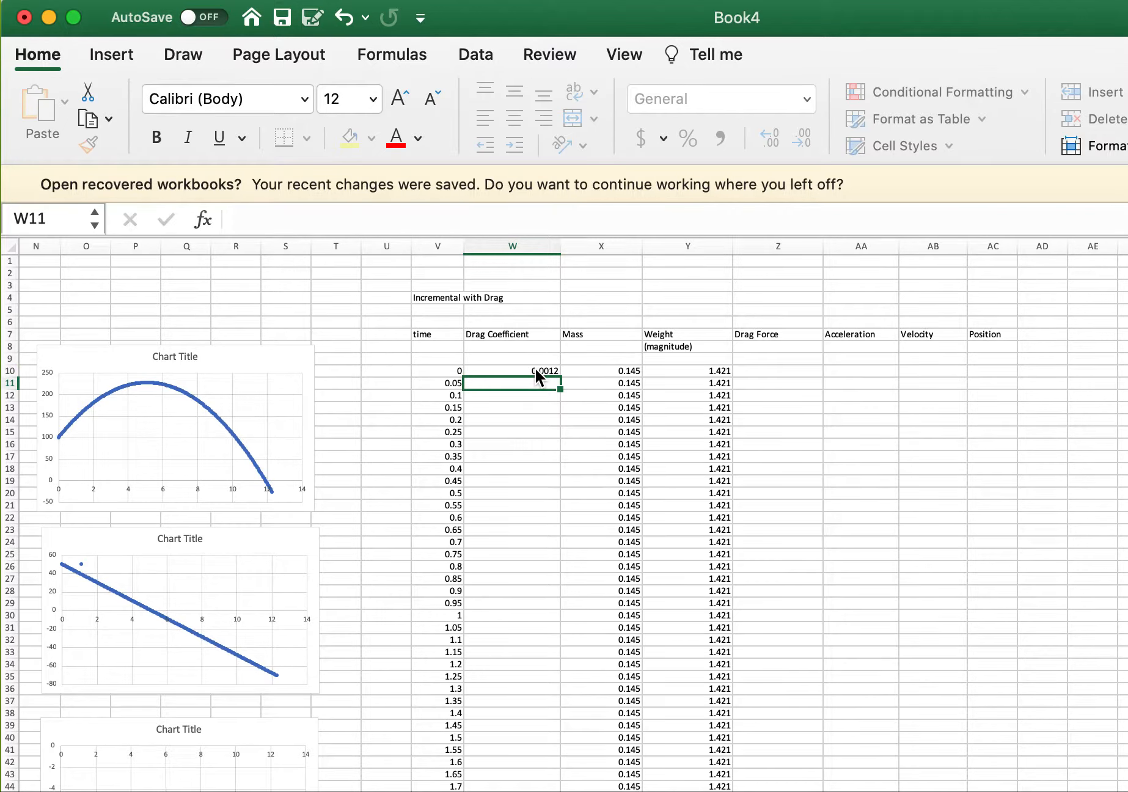
pyautogui.click(534, 369)
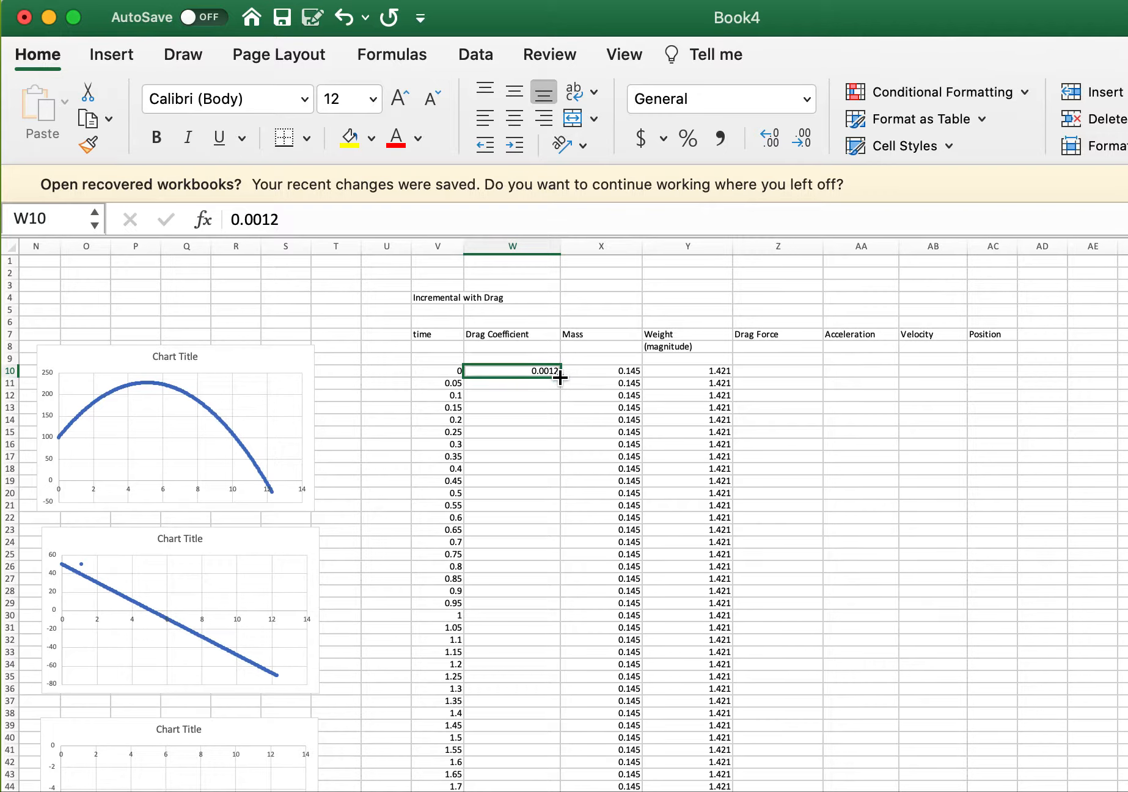
pyautogui.doubleClick(560, 376)
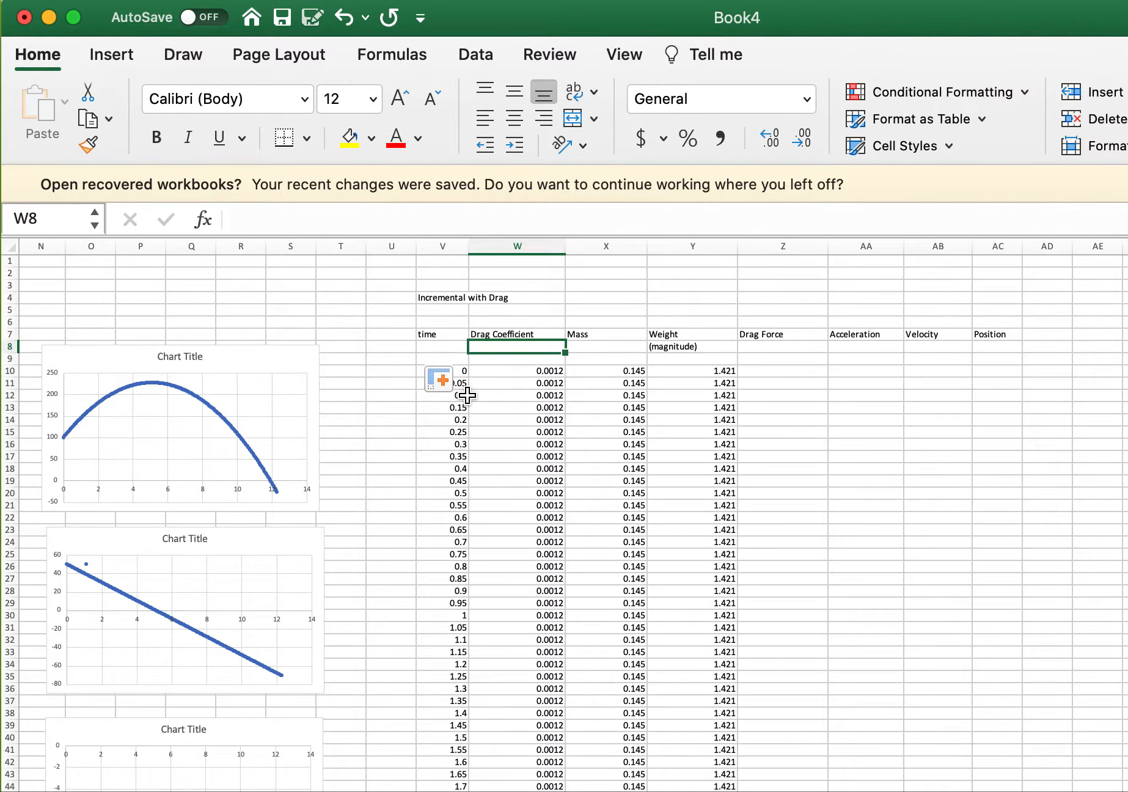
# Append the symbols b, m and mg to the Drag Coefficient, Mass and Weight headings in row 7.
pyautogui.write('b')
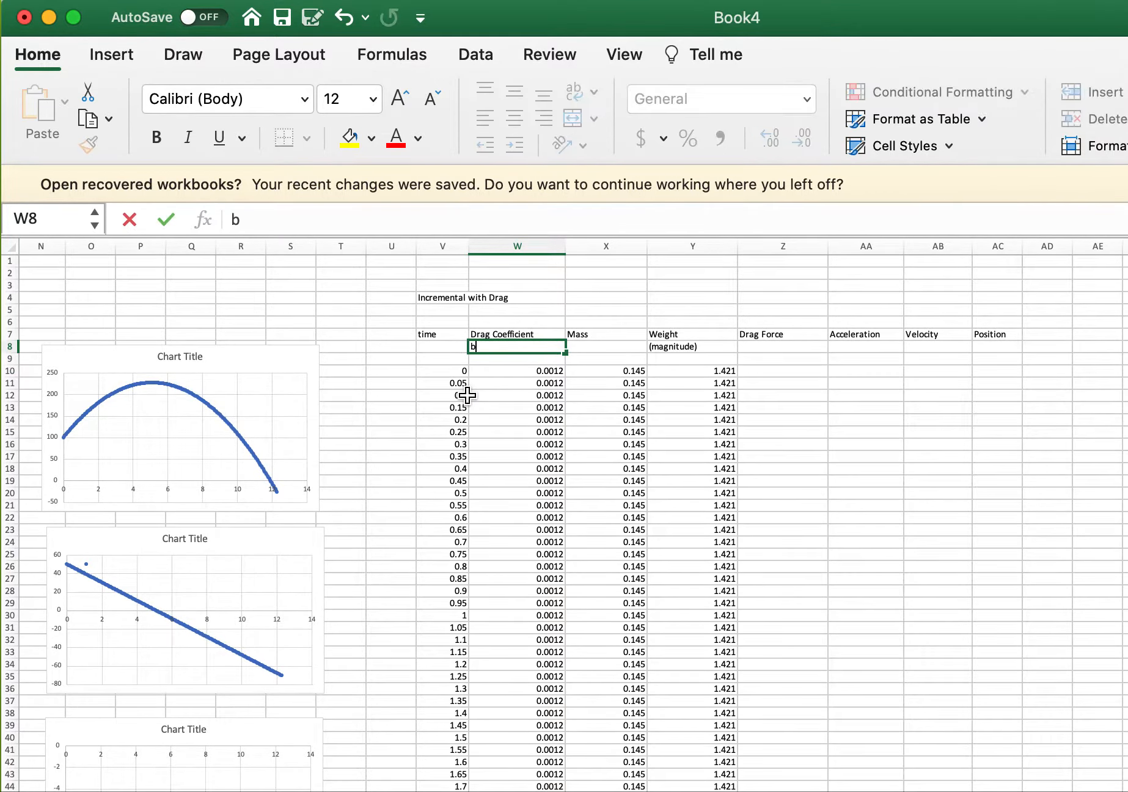
pyautogui.press('BackSpace')
pyautogui.doubleClick(529, 333)
pyautogui.write('b')
pyautogui.click(584, 361)
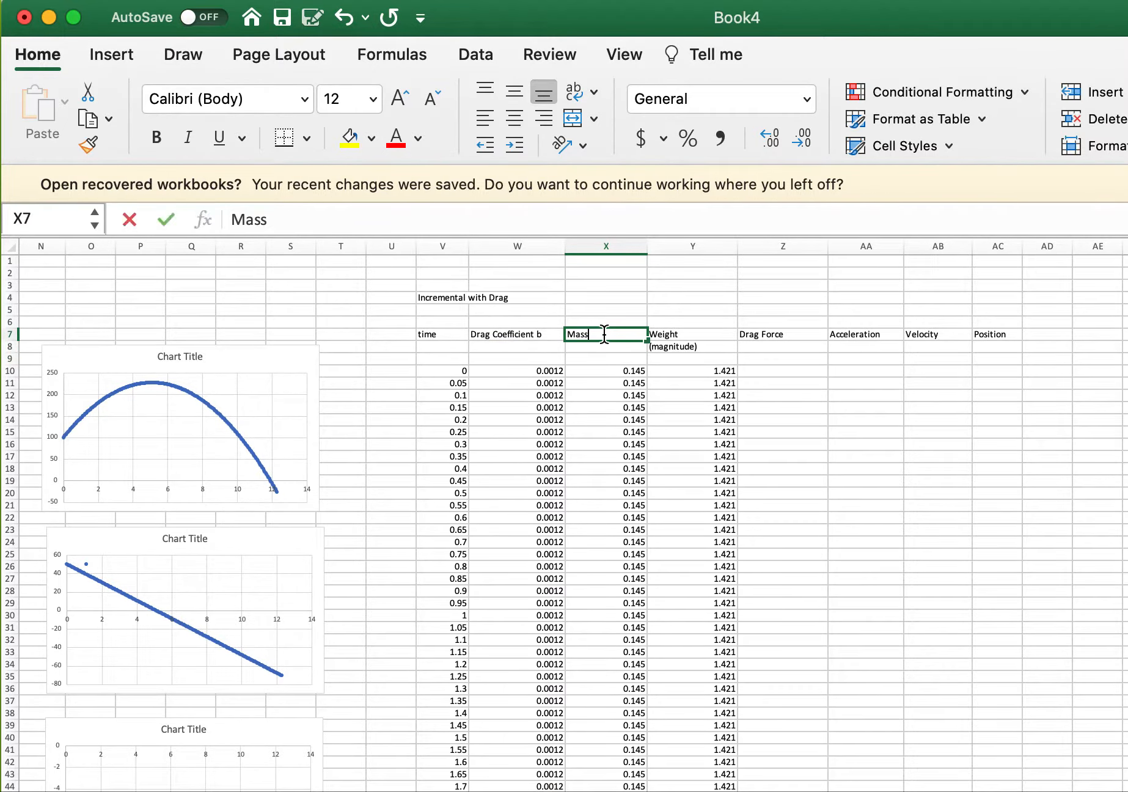
pyautogui.doubleClick(596, 334)
pyautogui.write('m')
pyautogui.click(664, 369)
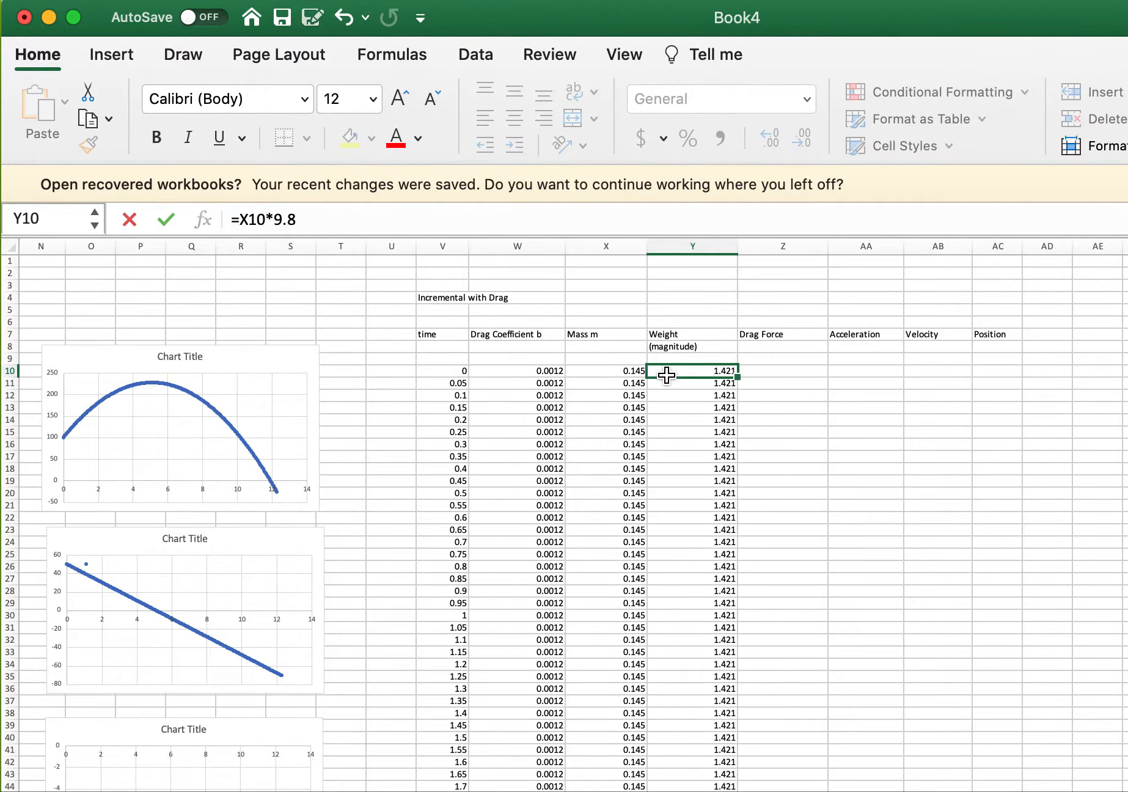
pyautogui.doubleClick(696, 334)
pyautogui.write('mg')
pyautogui.click(759, 357)
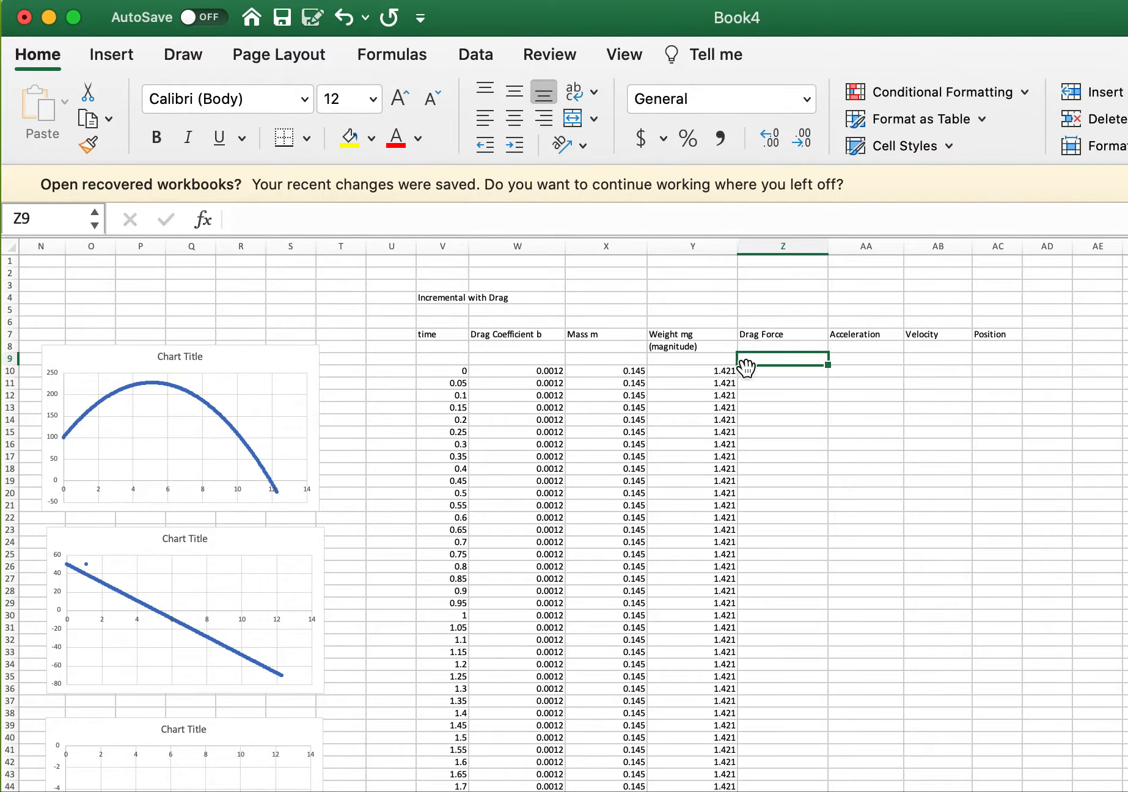
# Enter the label "Fdrag = b*v*|v|" in Z8 beneath the Drag Force heading.
pyautogui.click(786, 336)
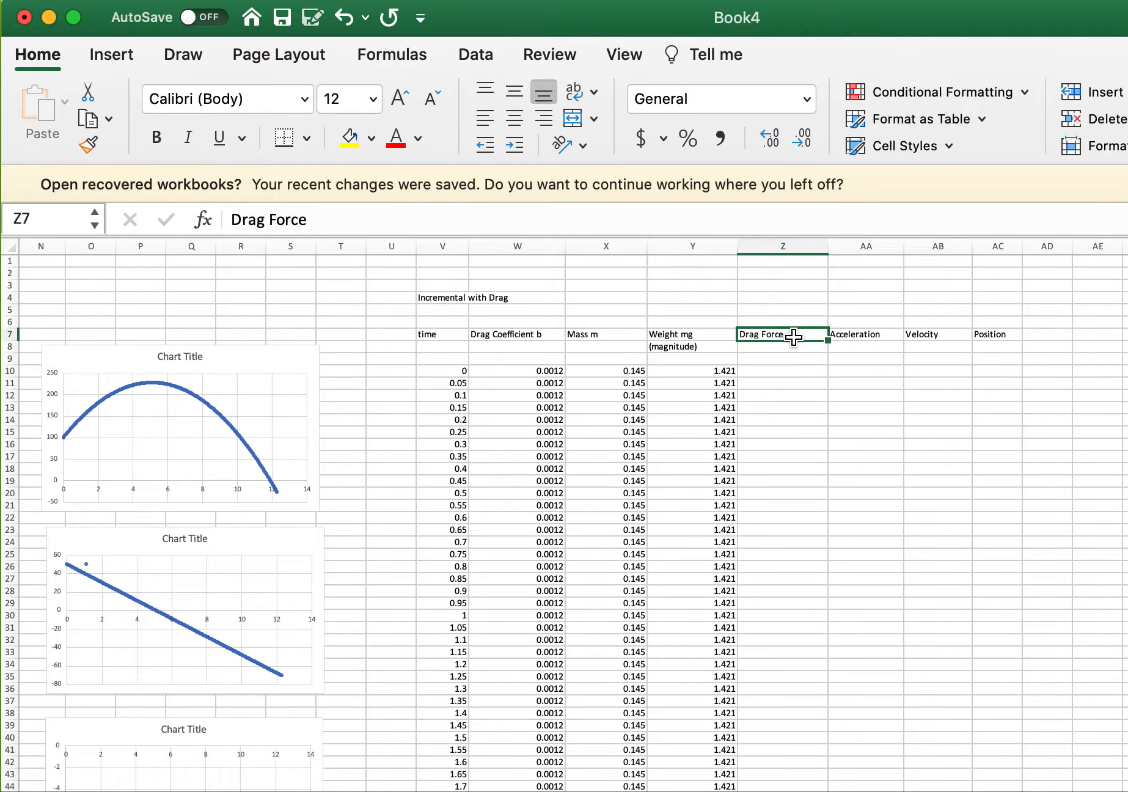
pyautogui.click(763, 370)
pyautogui.click(794, 336)
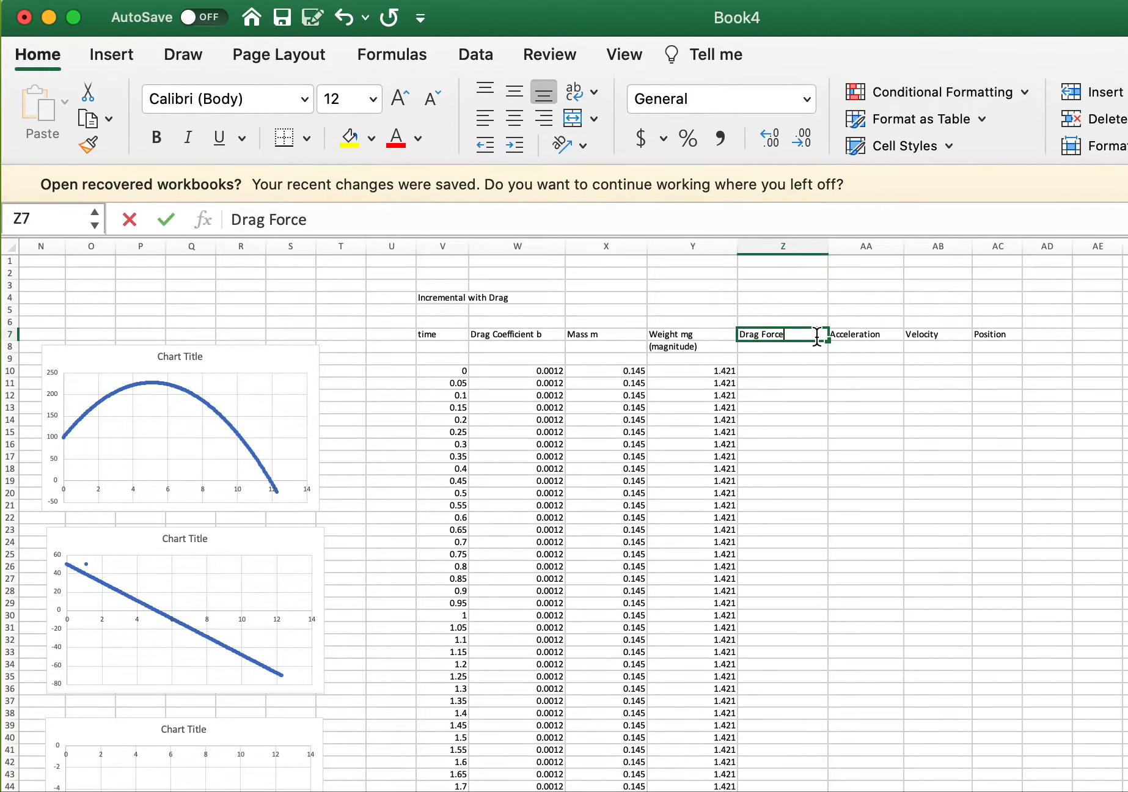
pyautogui.doubleClick(816, 336)
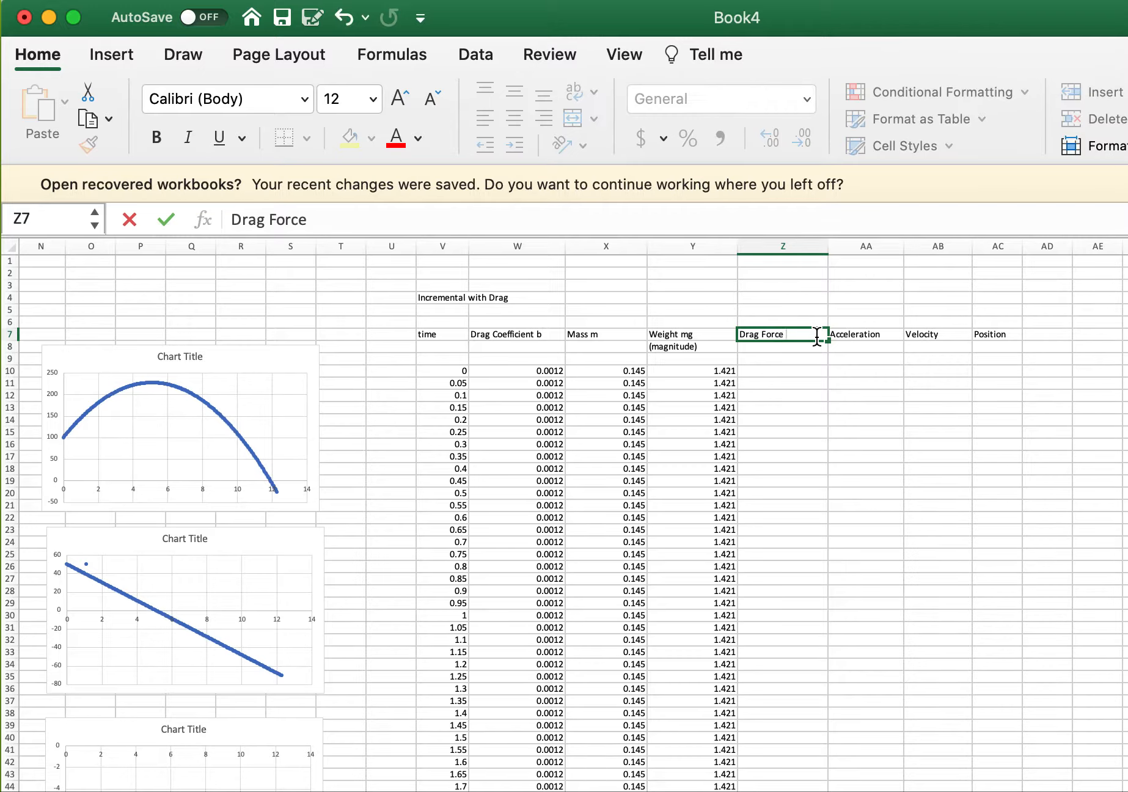
pyautogui.click(782, 348)
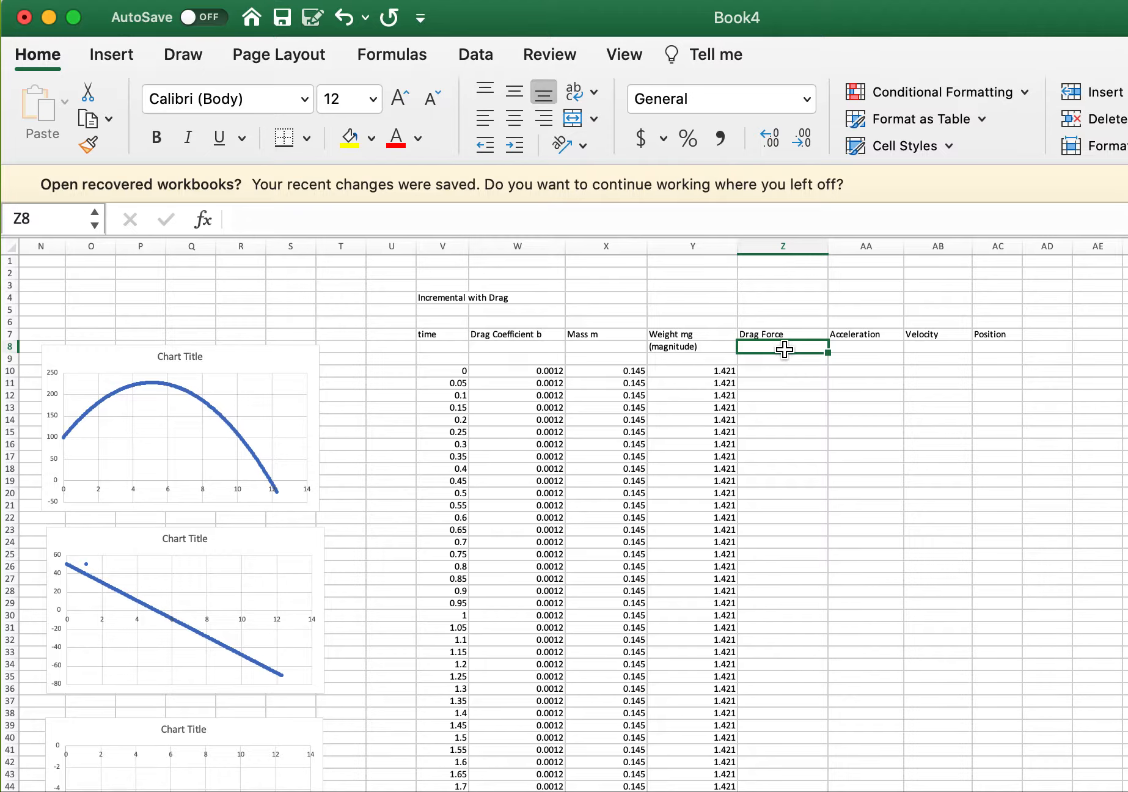
pyautogui.write('Fdrag')
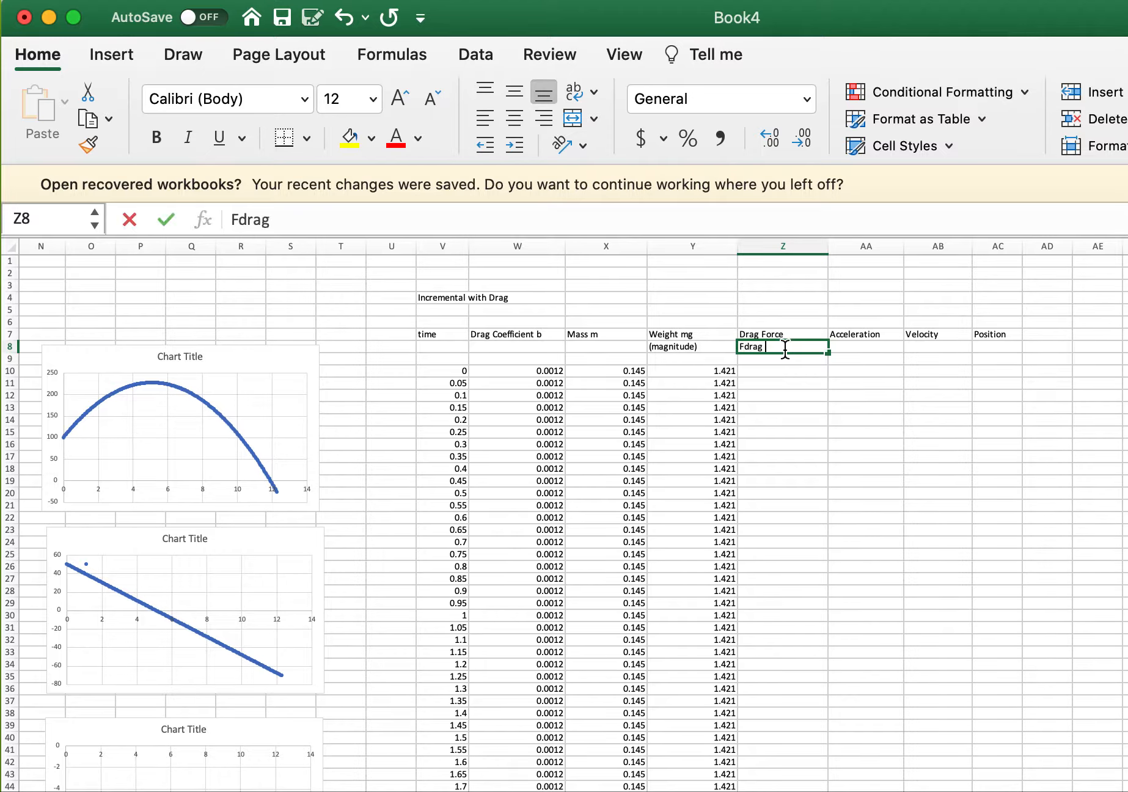
pyautogui.write(' = b')
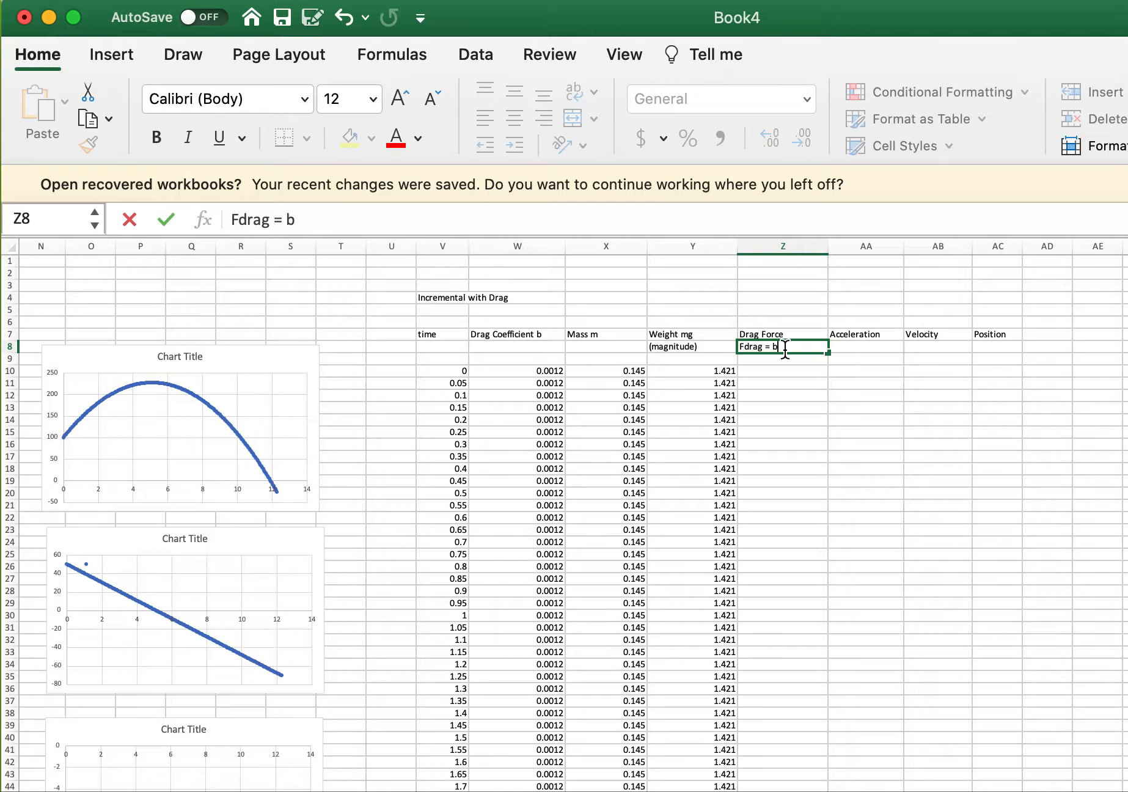
pyautogui.write('*v*|v|')
pyautogui.click(926, 346)
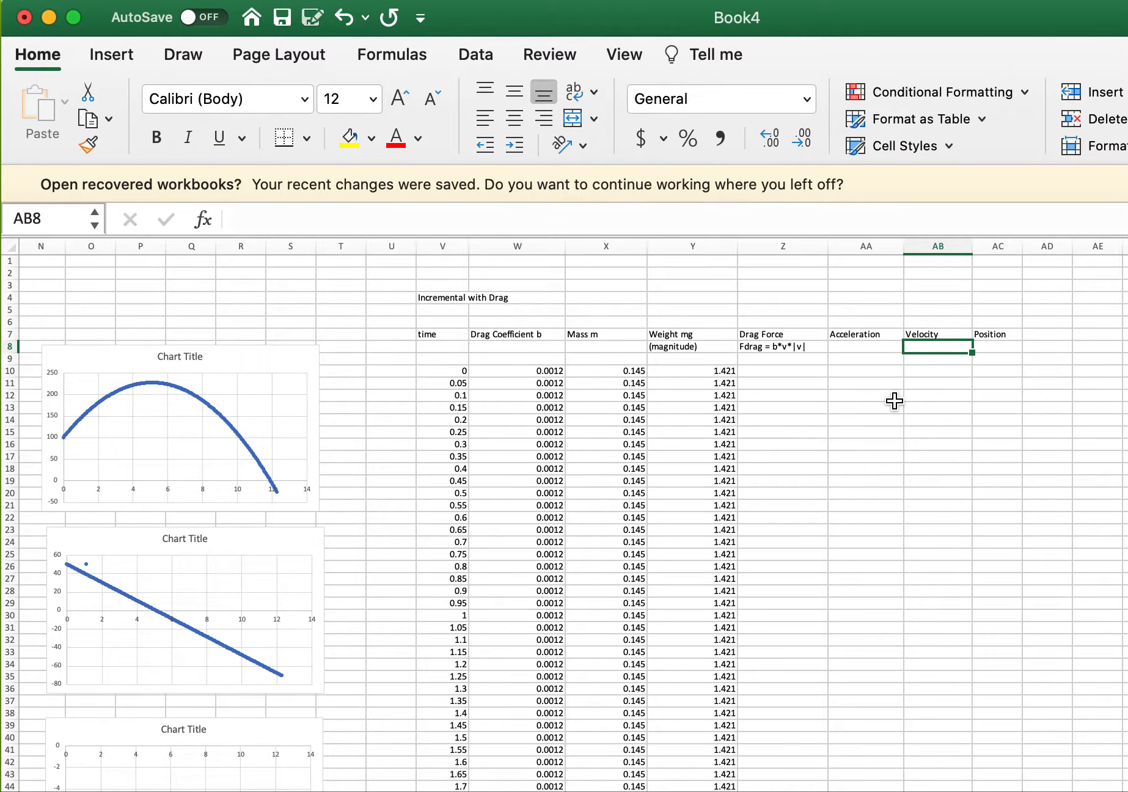
# Revise the drag force label in Z8 to read "Fdrag = -b*Vy*|Vy|".
pyautogui.doubleClick(794, 346)
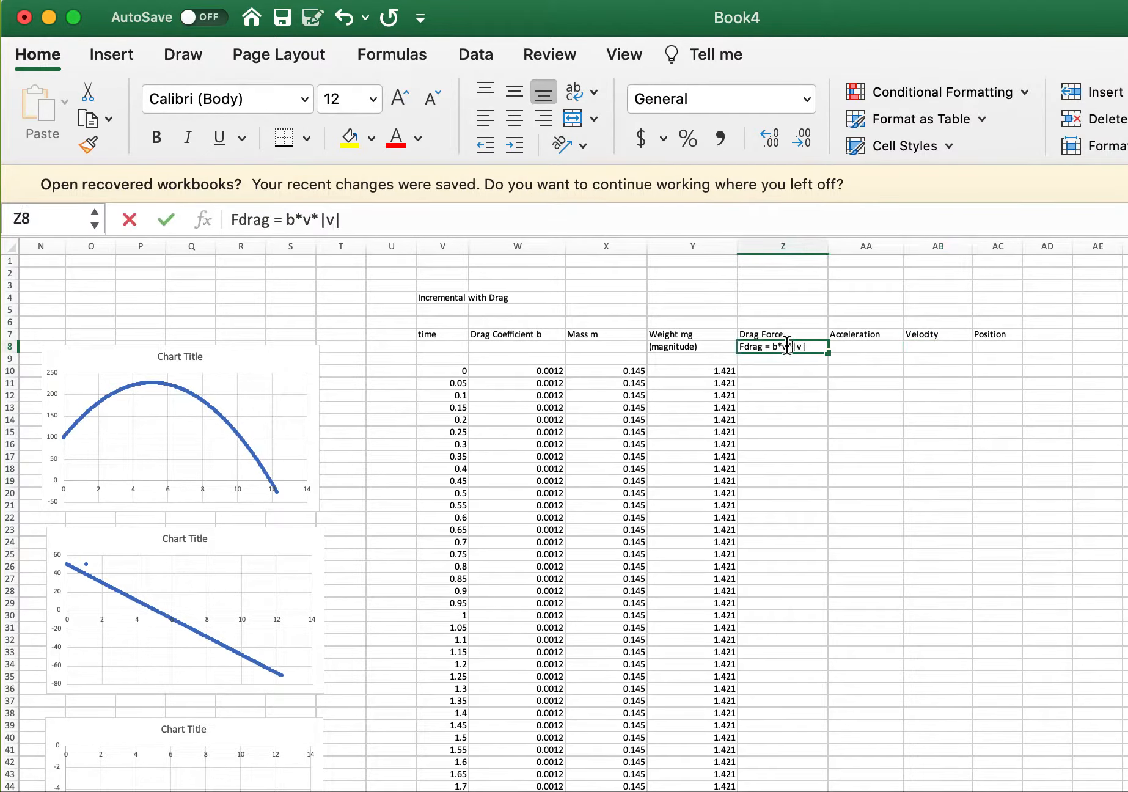
pyautogui.click(773, 347)
pyautogui.write('-')
pyautogui.click(789, 347)
pyautogui.press('BackSpace')
pyautogui.write('Vy')
pyautogui.press('Right')
pyautogui.press('Right')
pyautogui.press('Right')
pyautogui.press('BackSpace')
pyautogui.write('Vy')
# Enter the initial values in row 10 of the drag table: acceleration -9.8, velocity 50 and position 100.
pyautogui.click(977, 370)
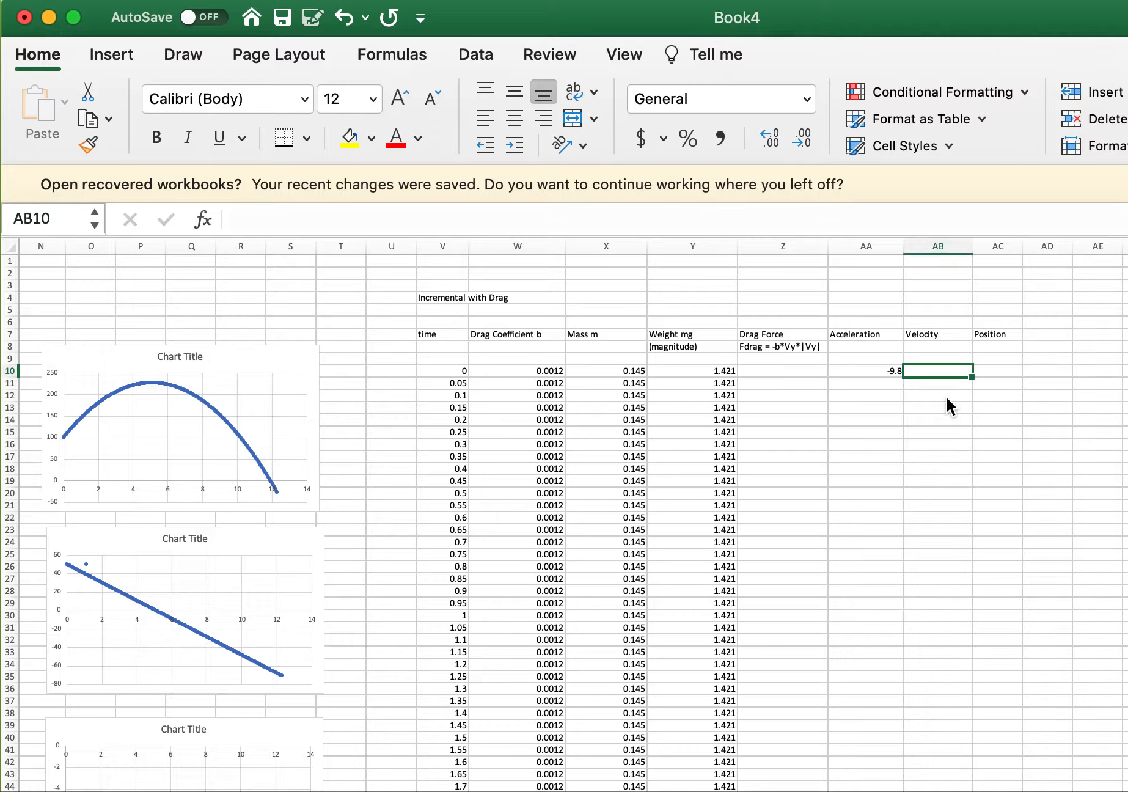
pyautogui.write('50')
pyautogui.press('Tab')
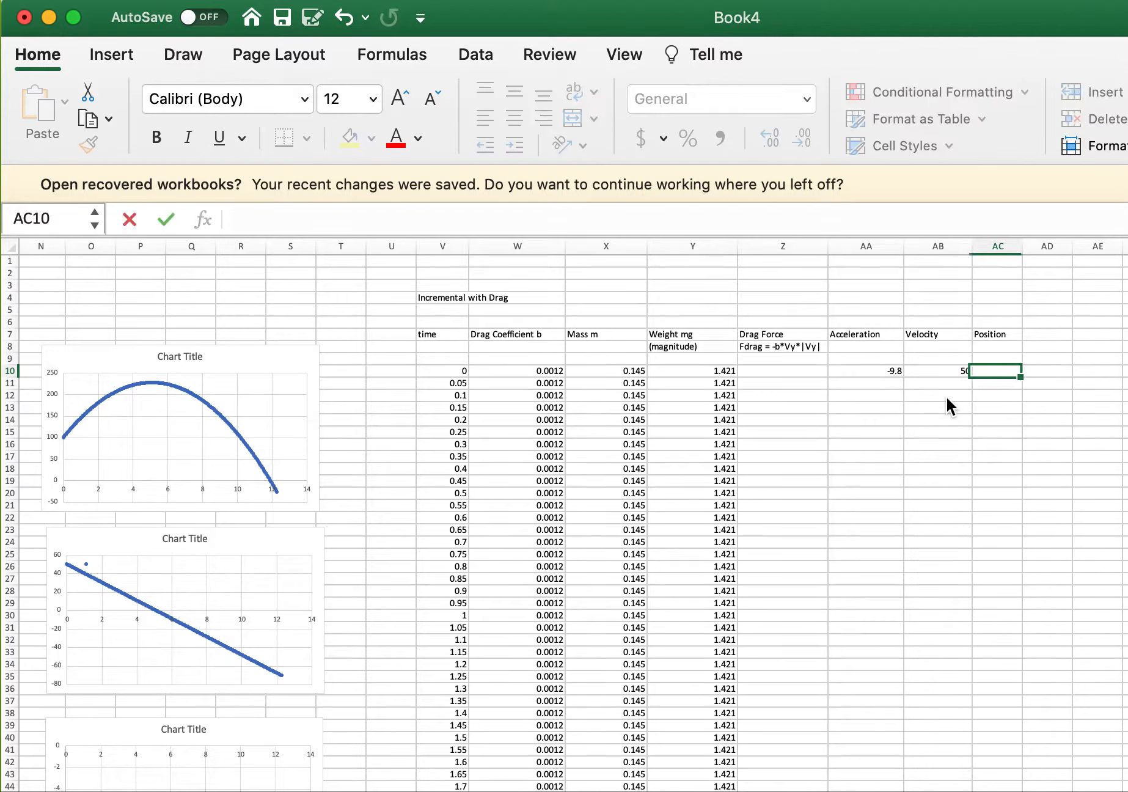
pyautogui.write('100')
pyautogui.press('Return')
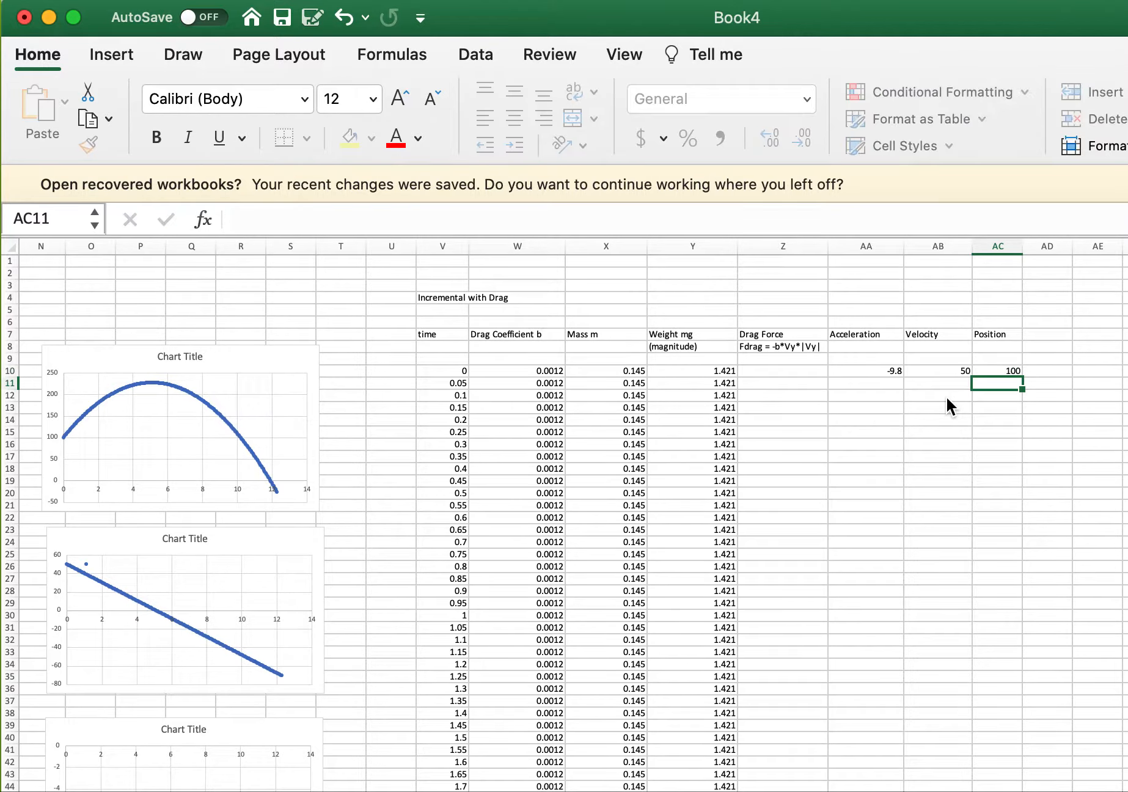
# Highlight the initial acceleration, velocity and position cells AA10:AC10 with a yellow fill.
pyautogui.press('Up')
pyautogui.keyDown('shift'); pyautogui.click(892, 372); pyautogui.keyUp('shift')
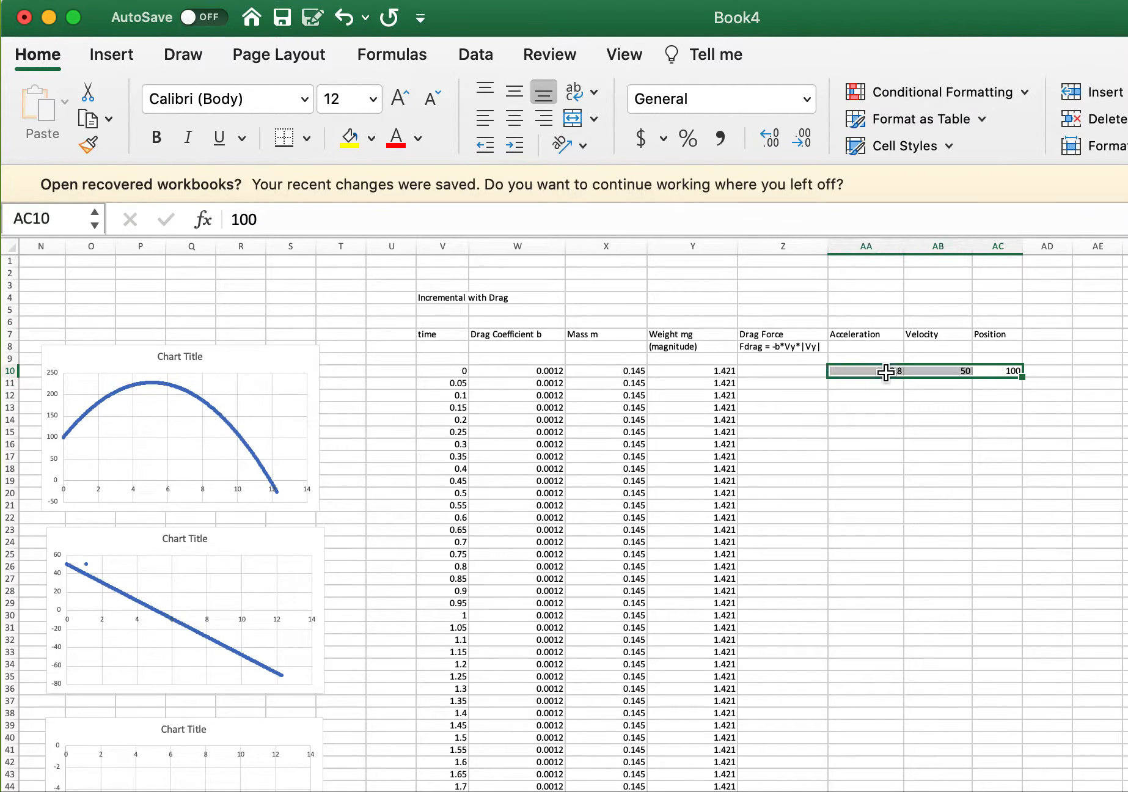
pyautogui.click(348, 142)
pyautogui.click(835, 419)
pyautogui.click(867, 396)
pyautogui.click(859, 382)
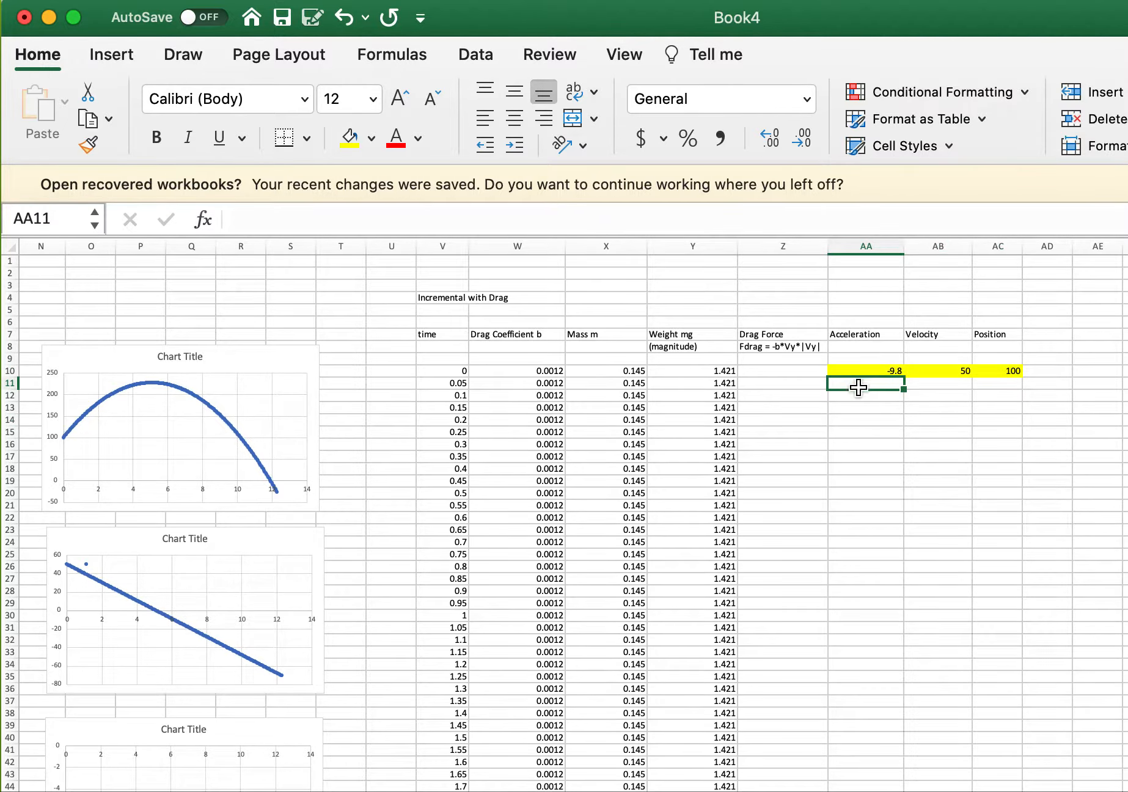
# Calculate the drag force in Z10 with the formula =W10*AB10*ABS(AB10).
pyautogui.click(788, 373)
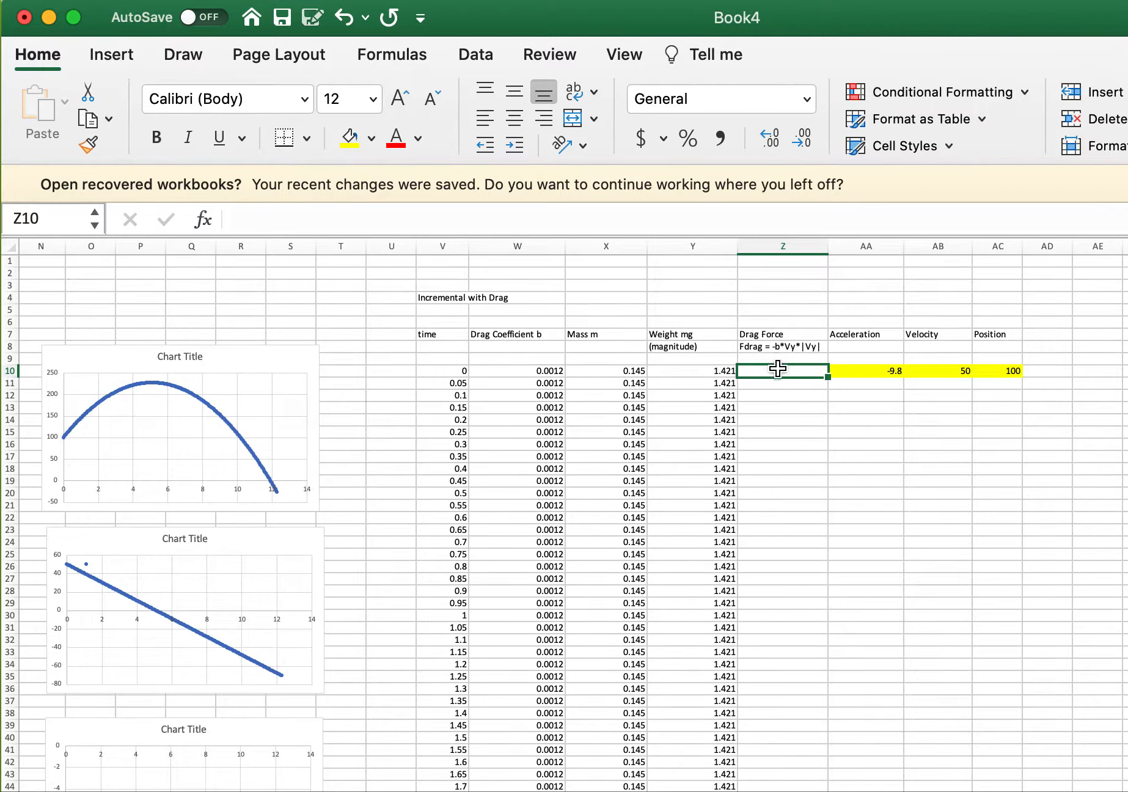
pyautogui.write('=')
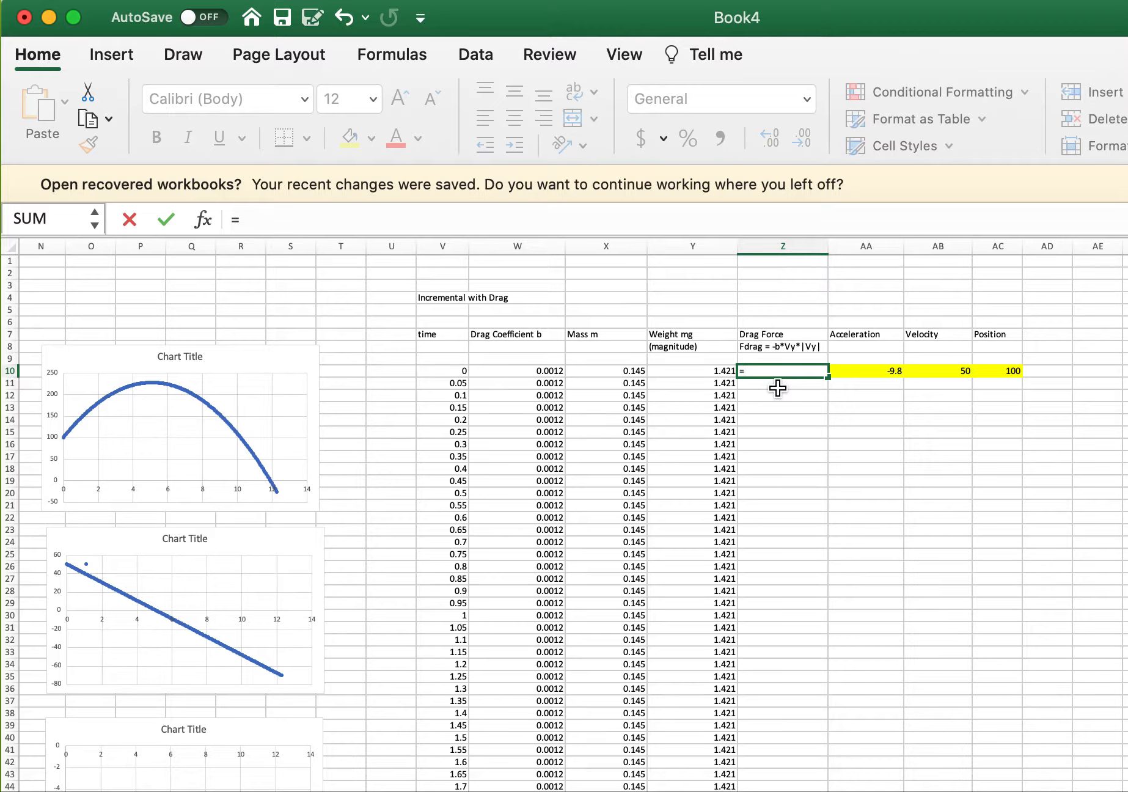
pyautogui.write('W10')
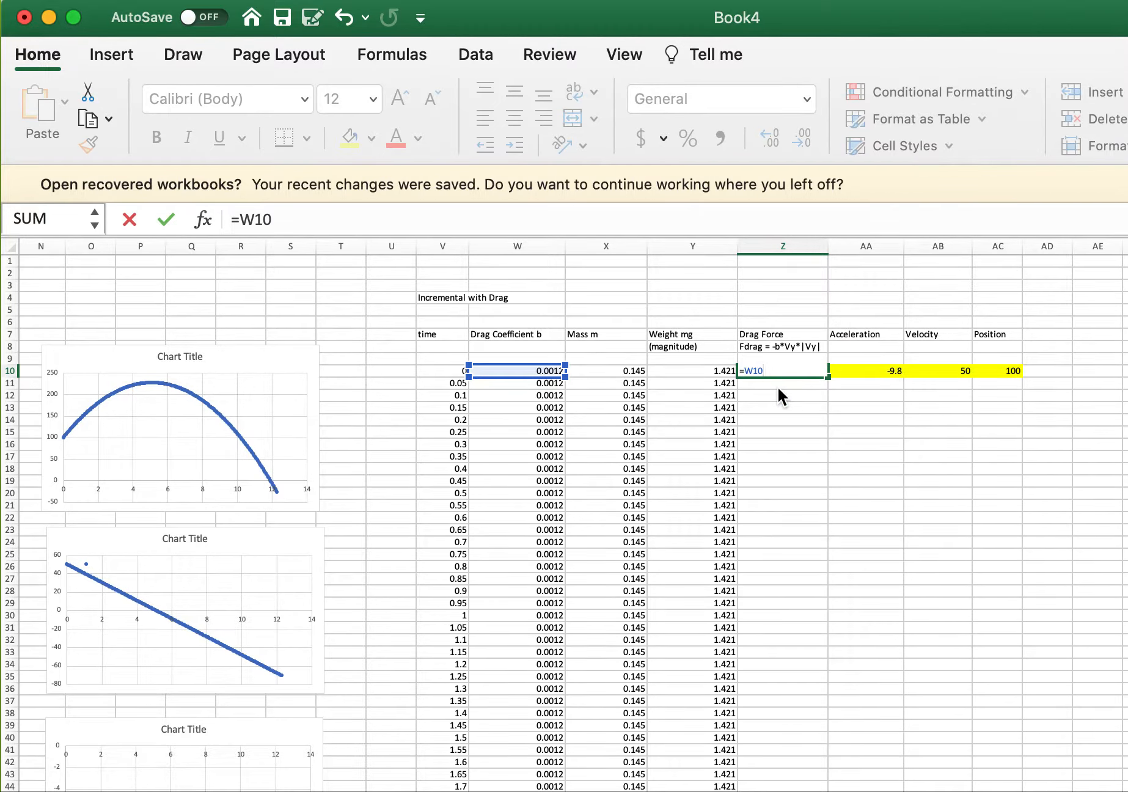
pyautogui.write('*AB')
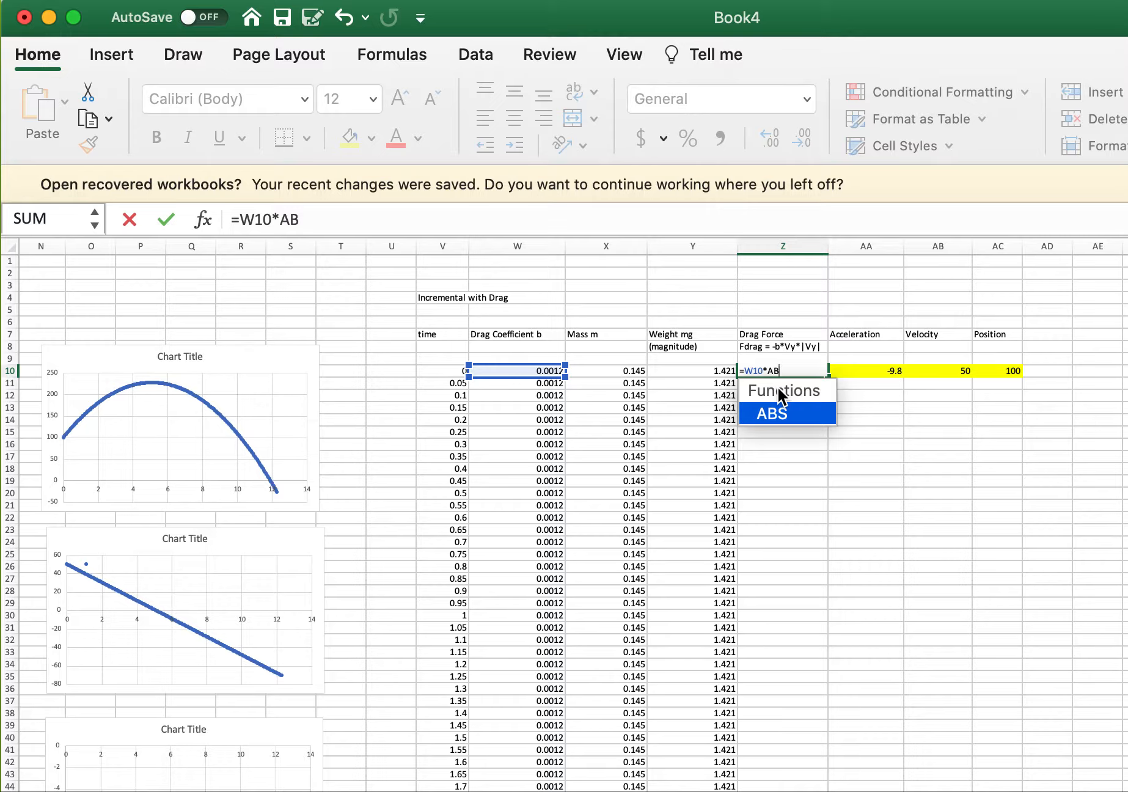
pyautogui.write('10')
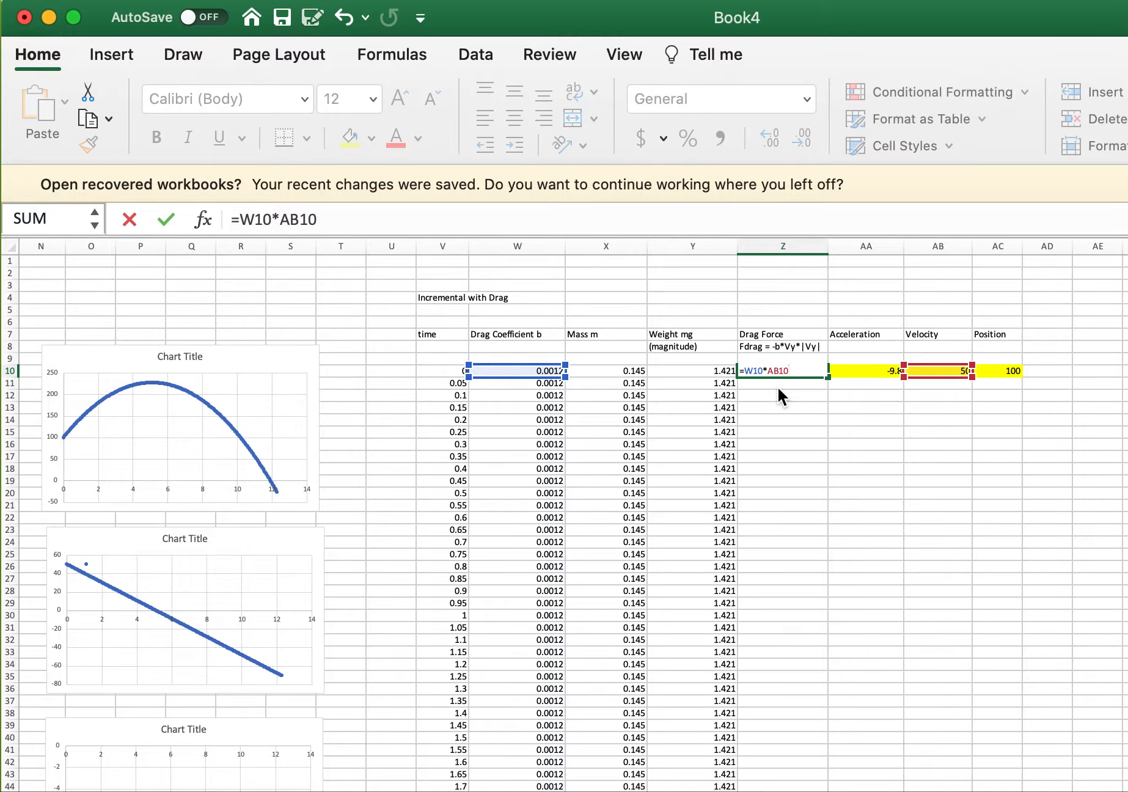
pyautogui.write('*ABS')
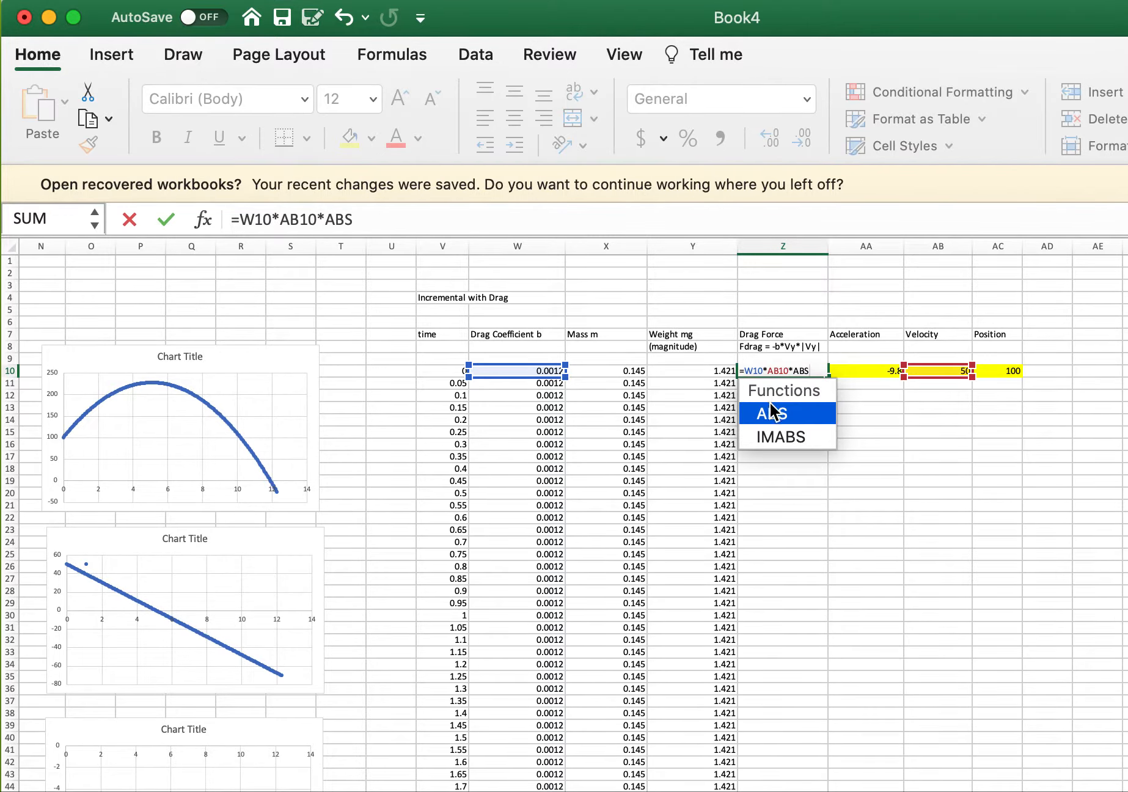
pyautogui.doubleClick(771, 410)
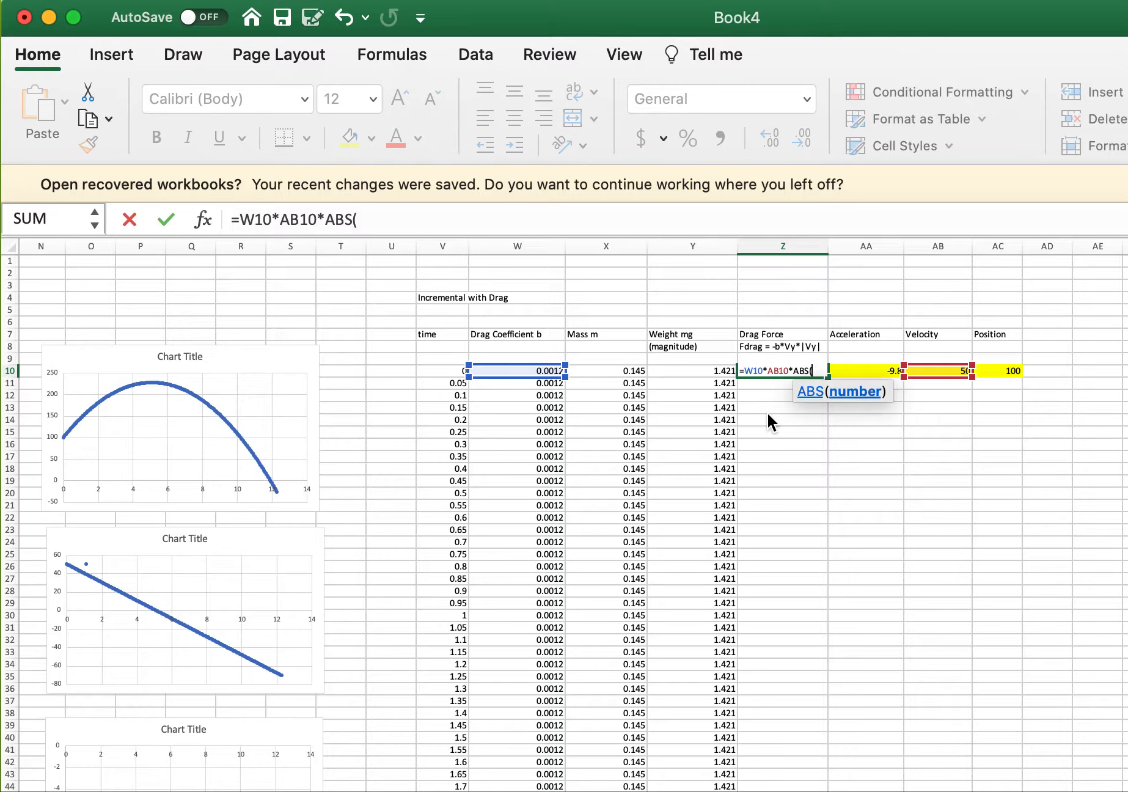
pyautogui.write('AB10')
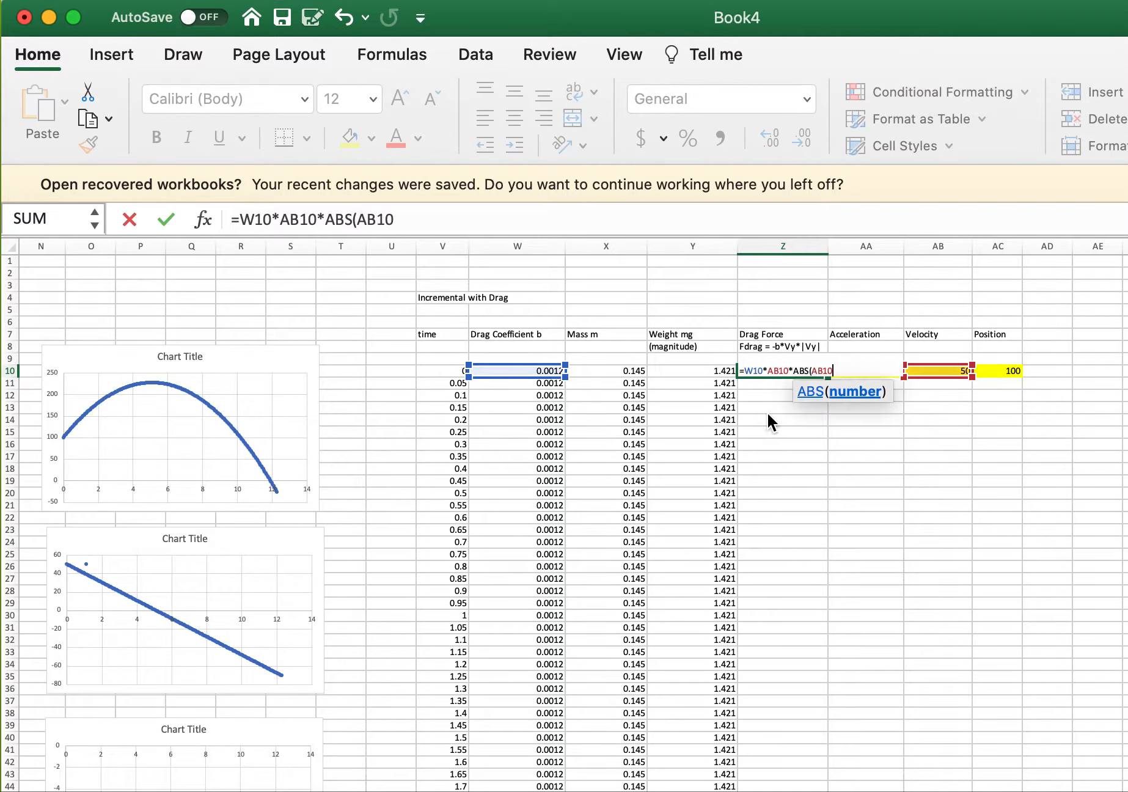
pyautogui.write(')')
pyautogui.press('Return')
# Make the drag force formula in Z10 negative so it reads =-W10*AB10*ABS(AB10).
pyautogui.click(805, 368)
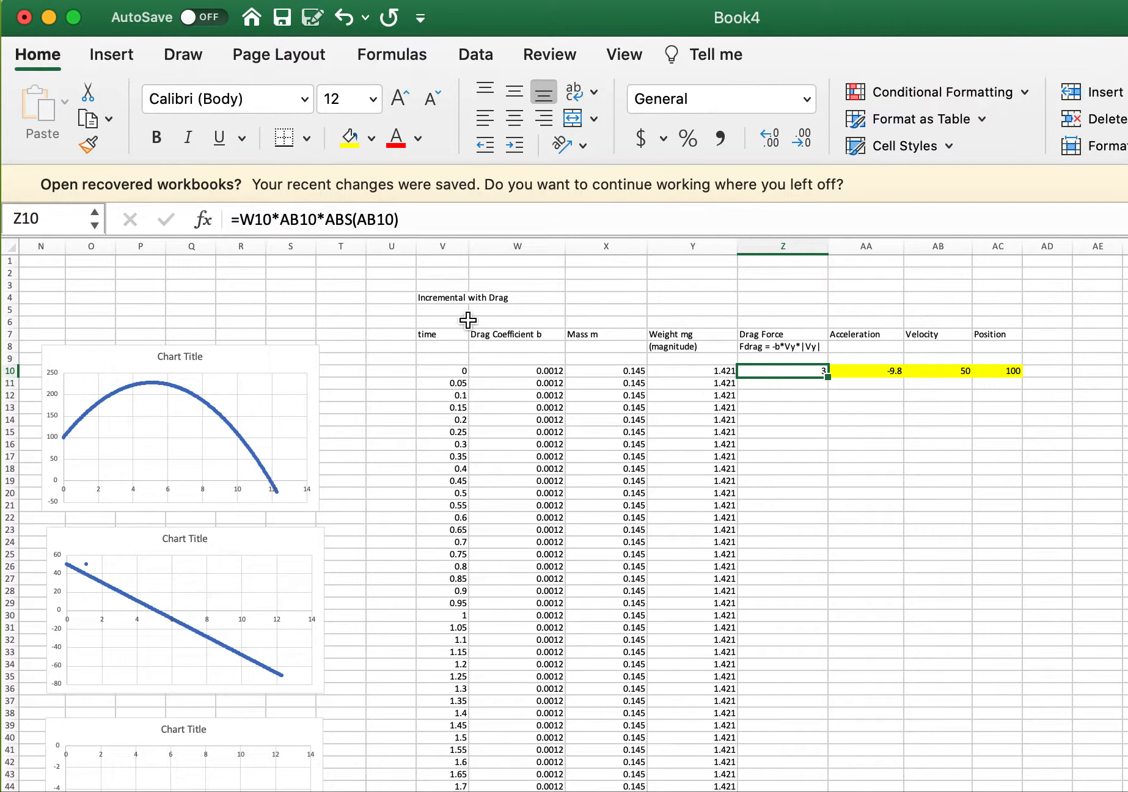
pyautogui.click(239, 219)
pyautogui.write('-')
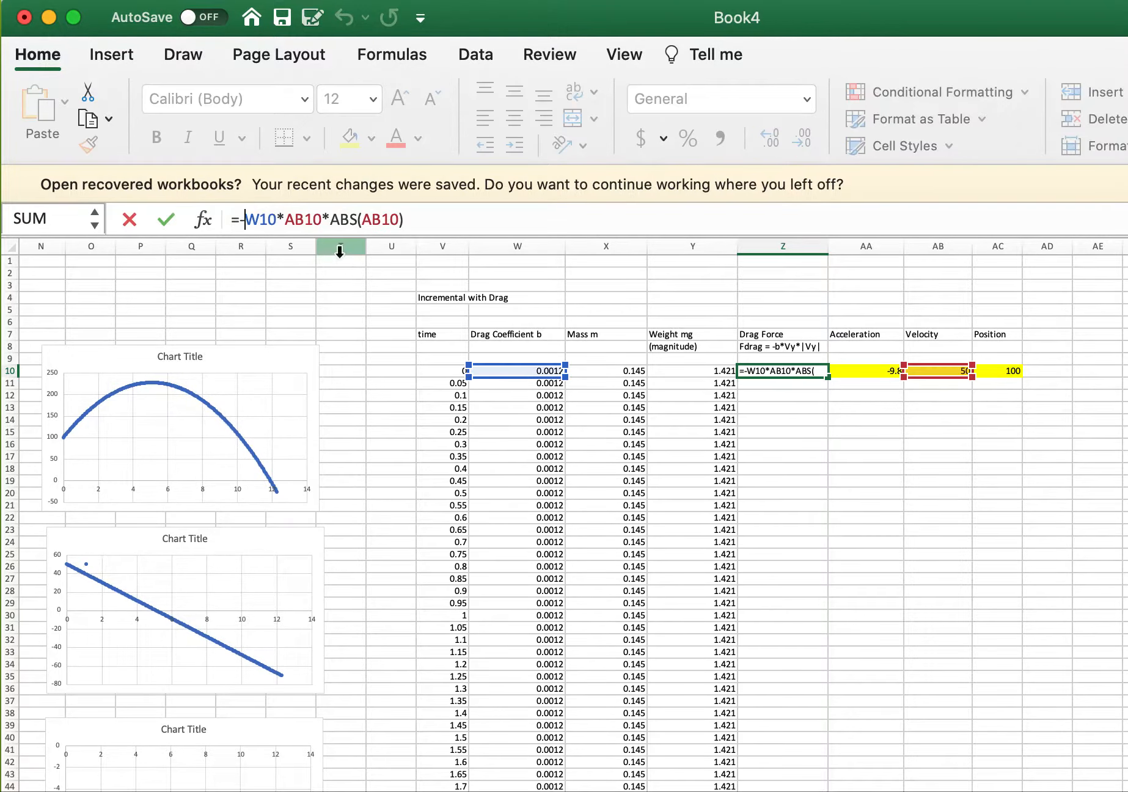
pyautogui.press('Return')
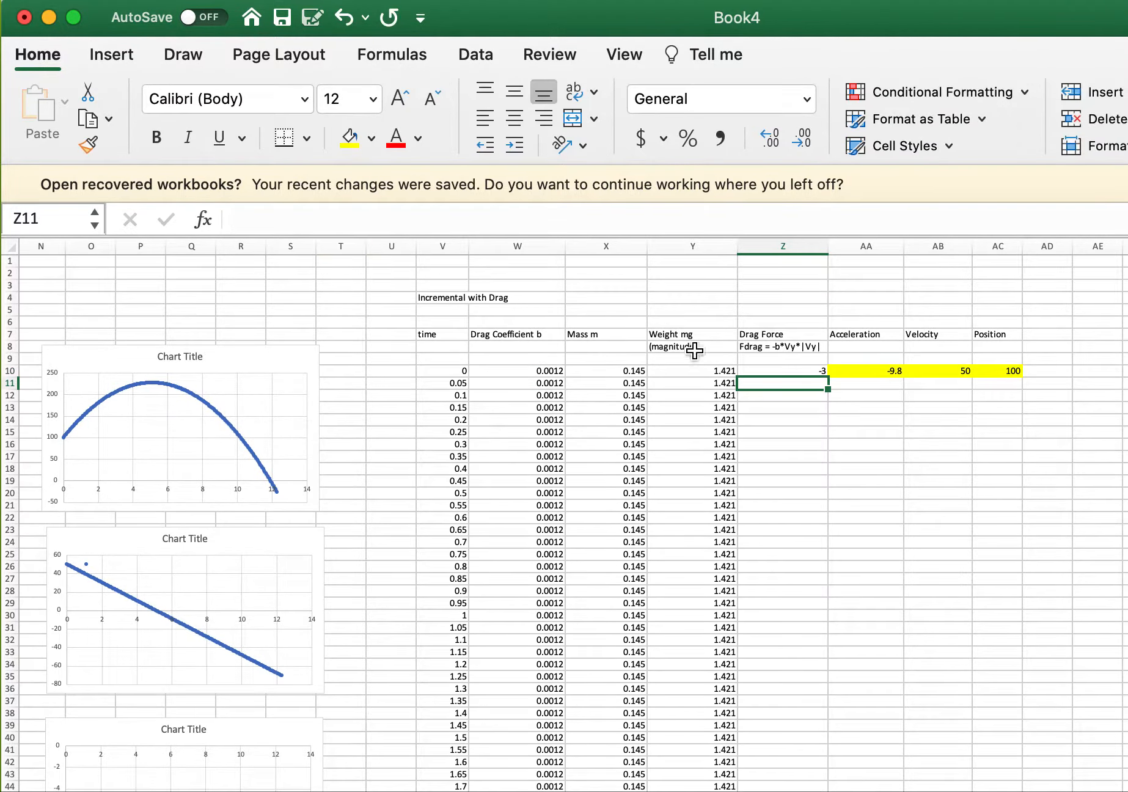
pyautogui.click(800, 373)
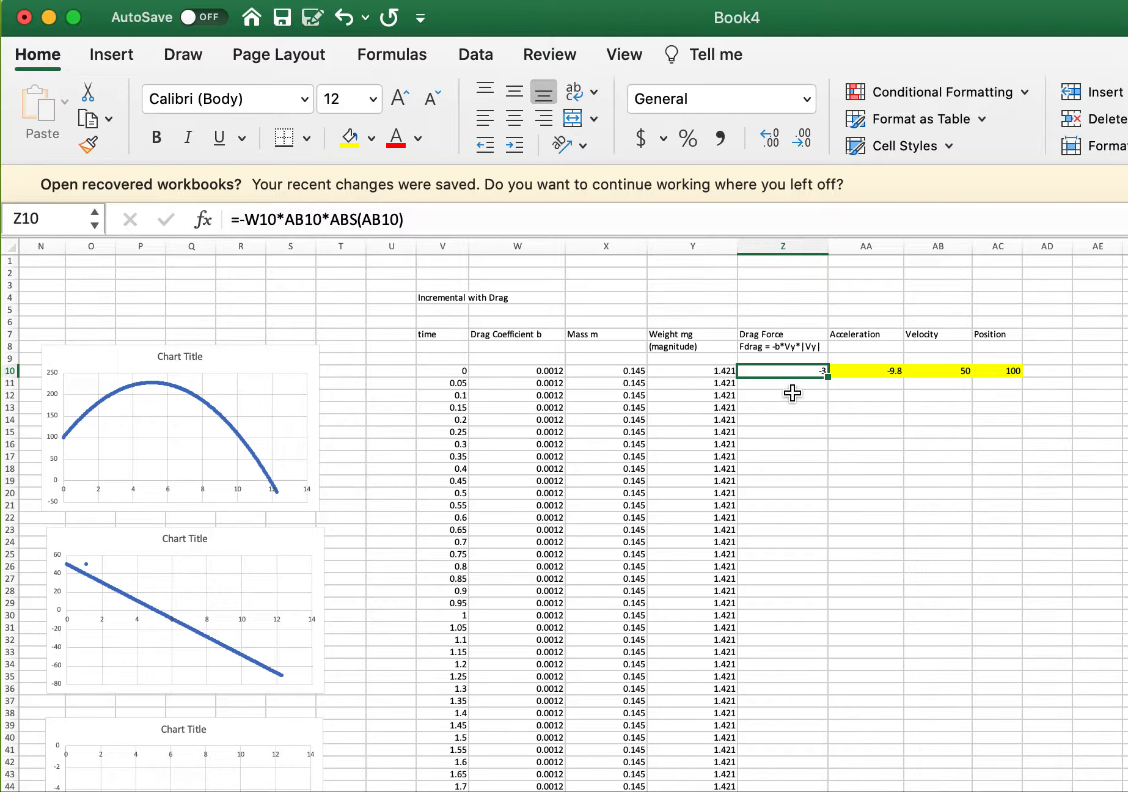
# Insert a column before Acceleration and head it "Net Force" in AA7.
pyautogui.click(859, 334)
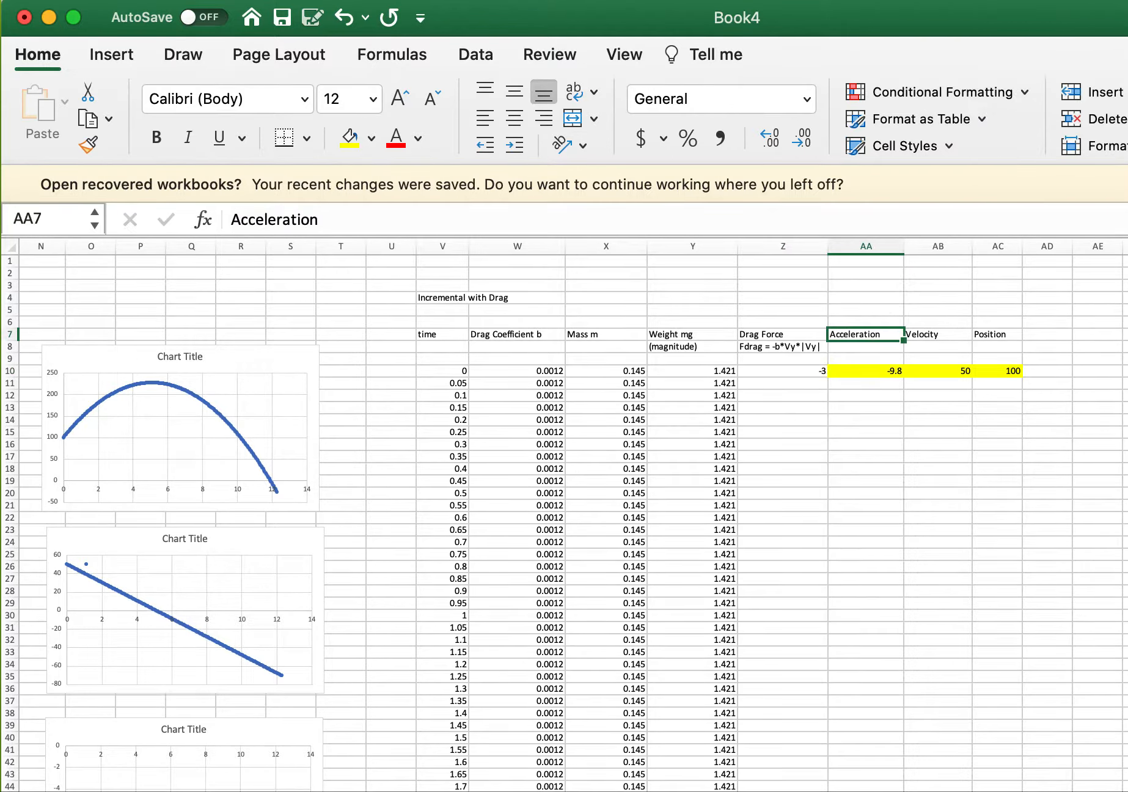
pyautogui.click(38, 0)
pyautogui.click(65, 0)
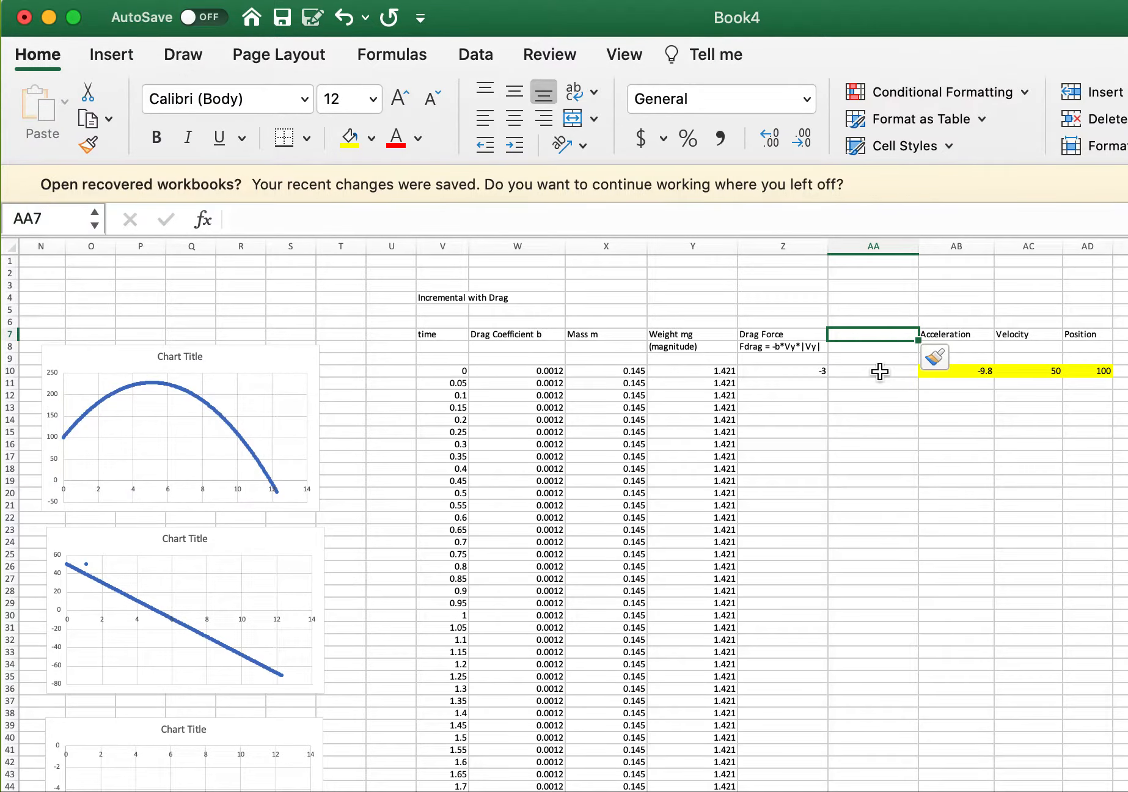
pyautogui.write('Net ')
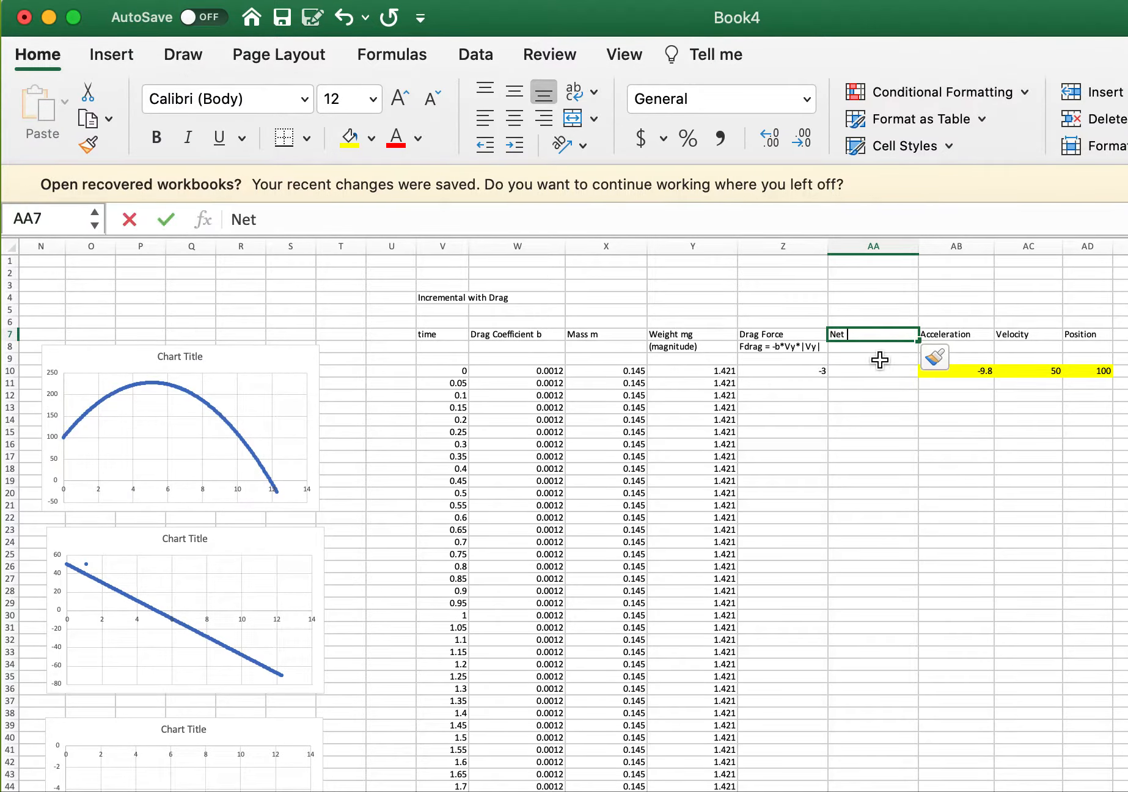
pyautogui.write('Frorce')
pyautogui.press('Return')
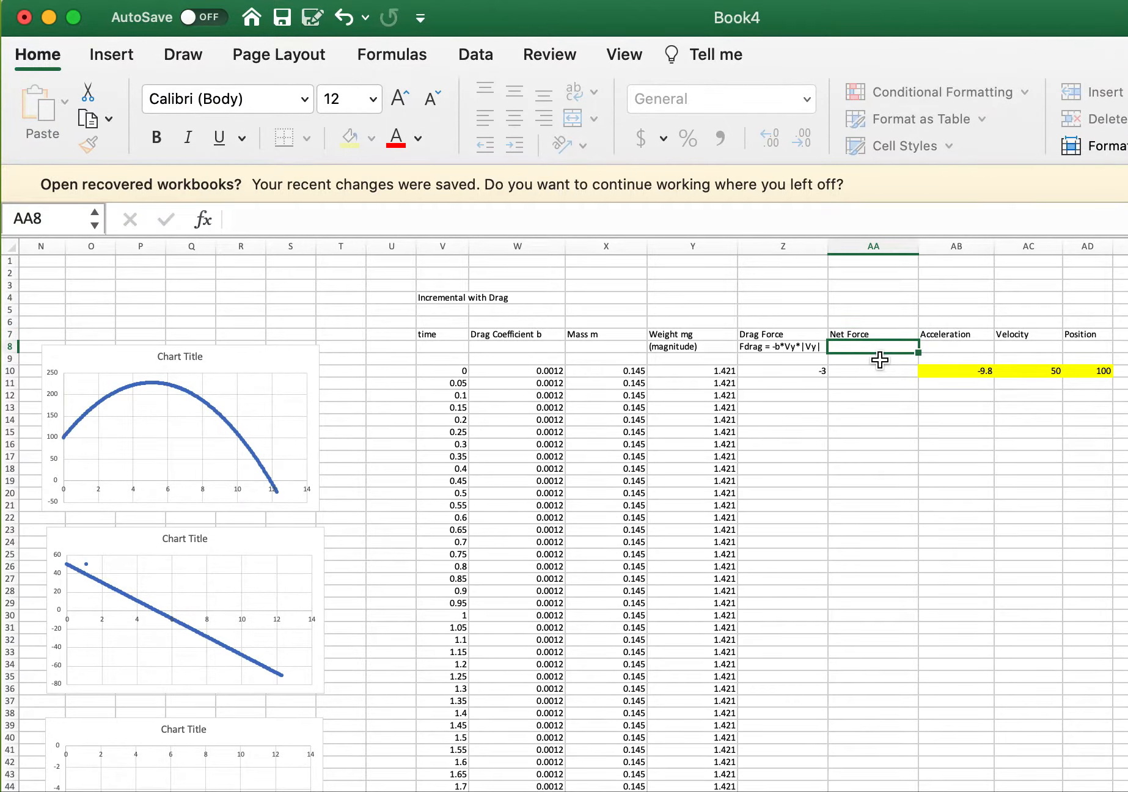
pyautogui.click(890, 371)
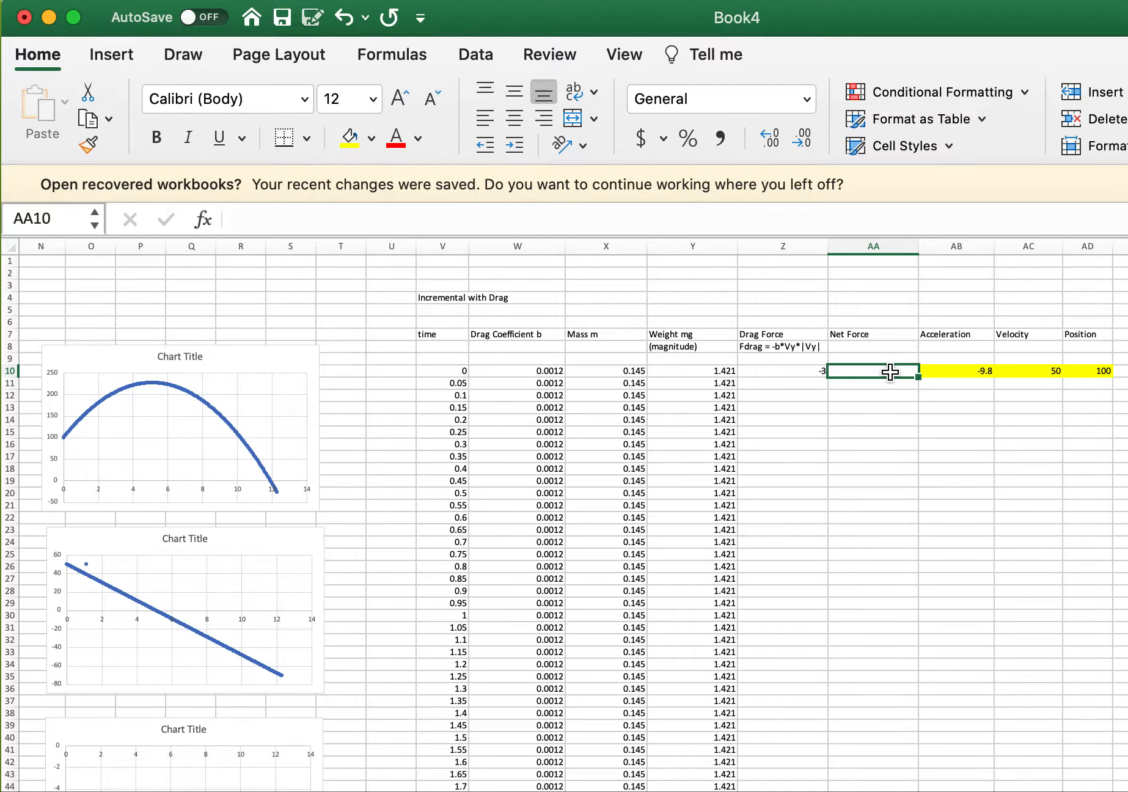
pyautogui.click(687, 337)
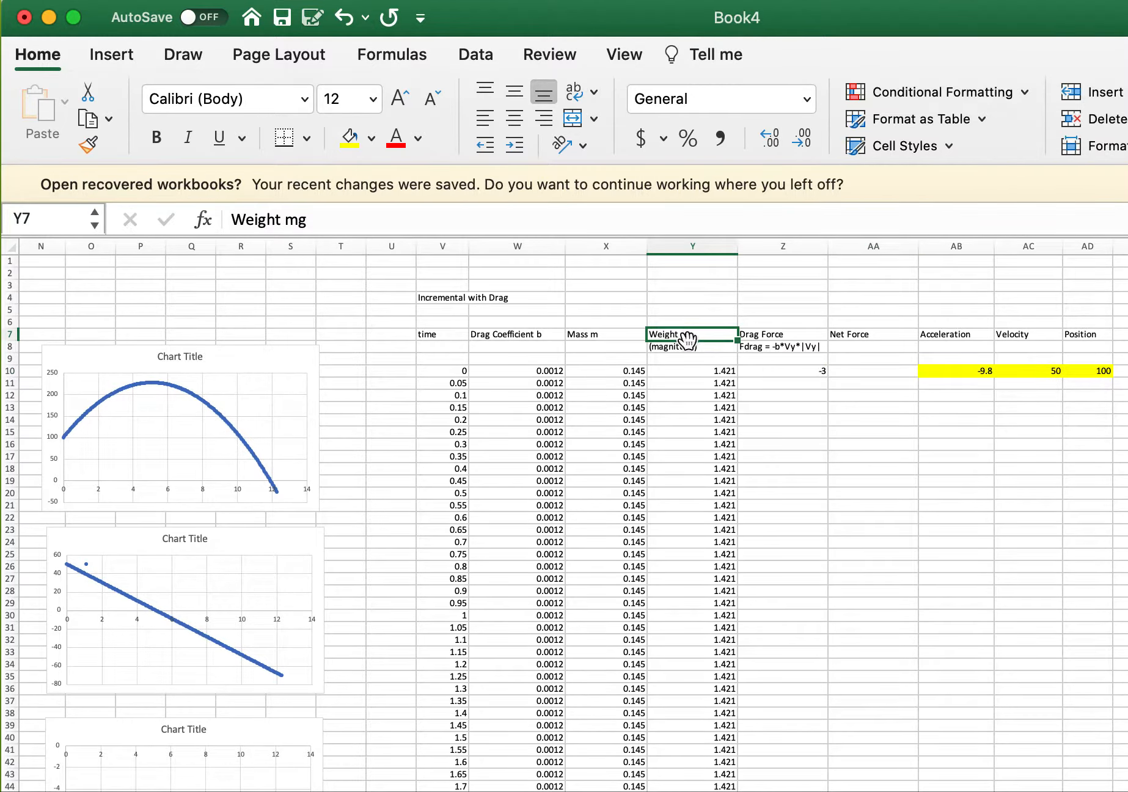
# Calculate the net force in AA10 with the formula =-Y10+Z10.
pyautogui.click(777, 338)
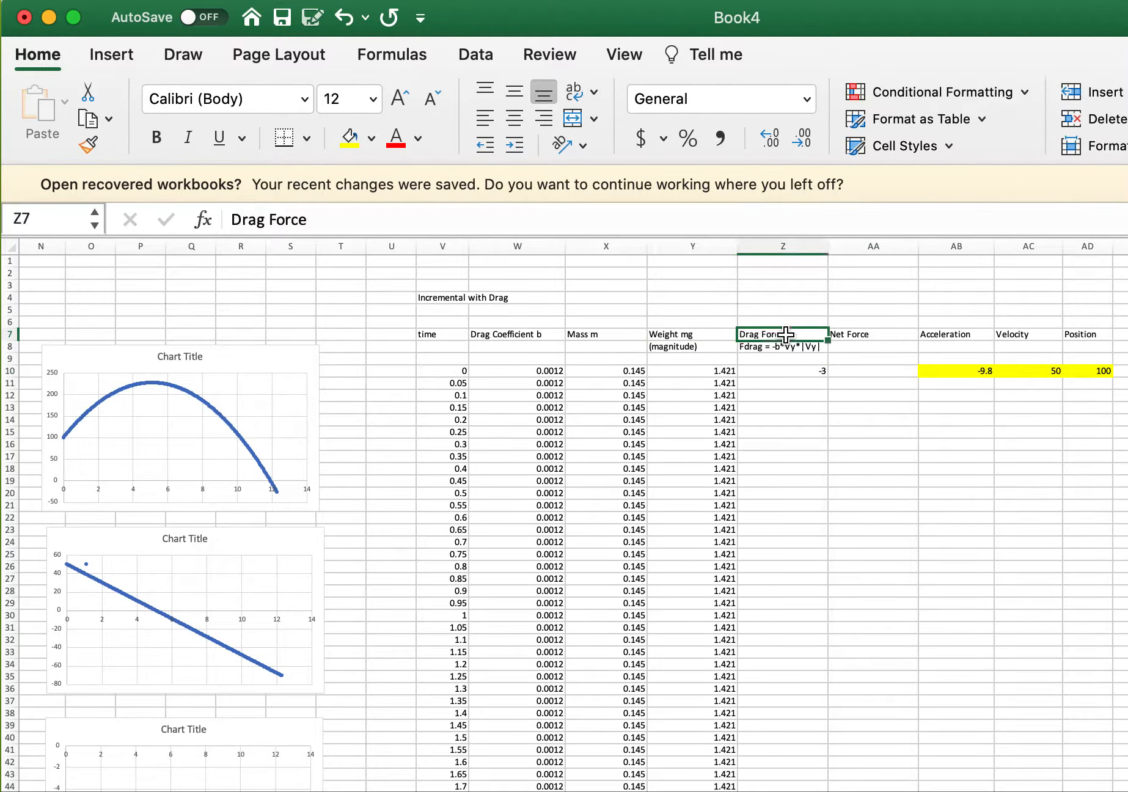
pyautogui.click(855, 373)
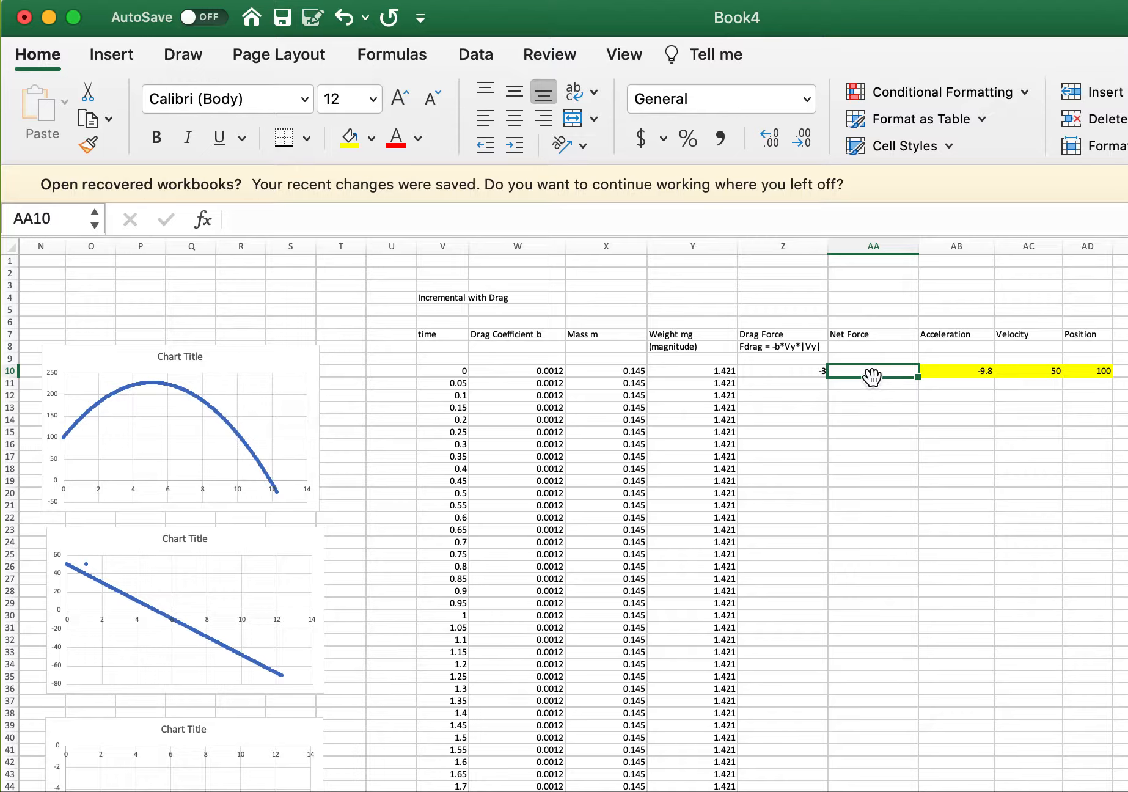
pyautogui.doubleClick(873, 374)
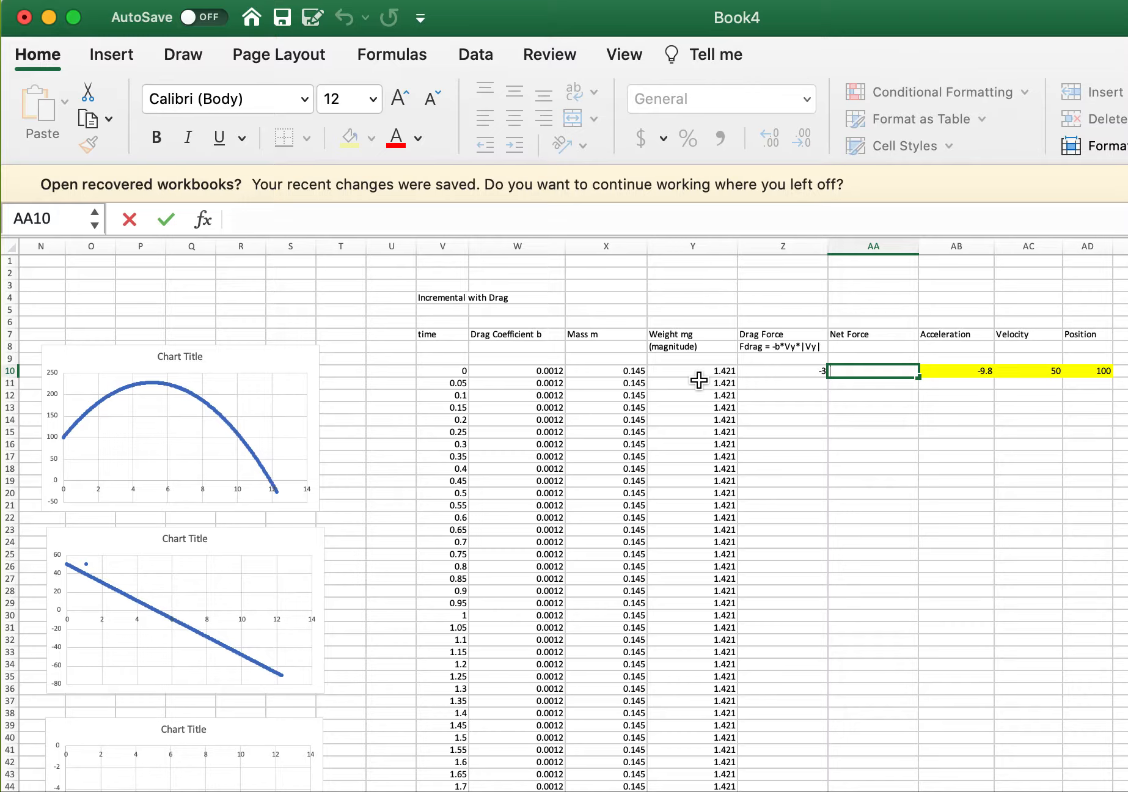
pyautogui.write('-')
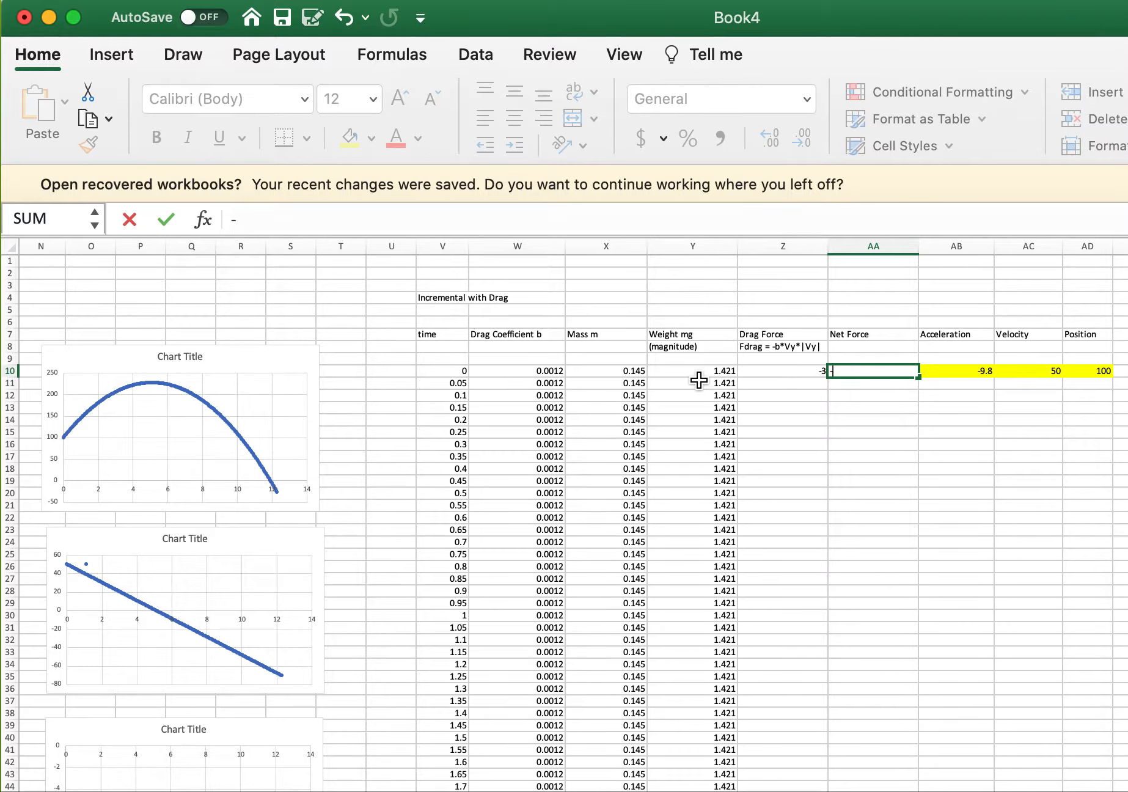
pyautogui.write('Y10')
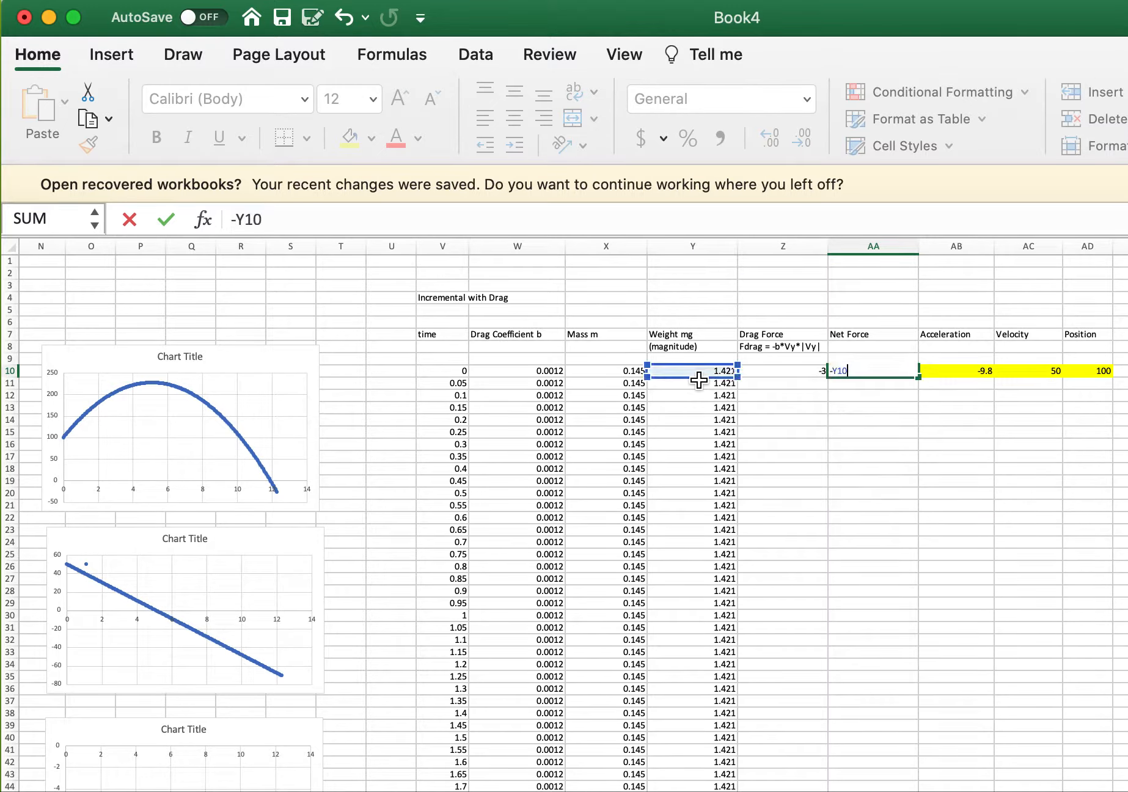
pyautogui.write('+Z10')
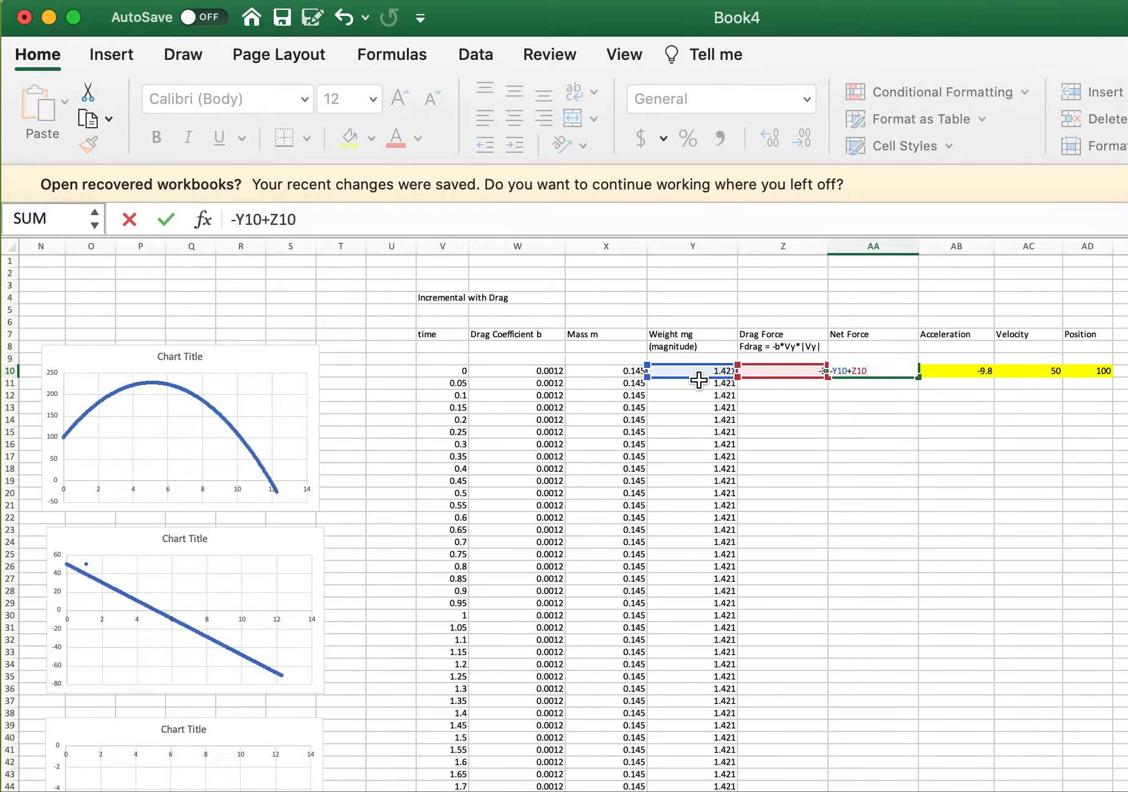
pyautogui.press('Return')
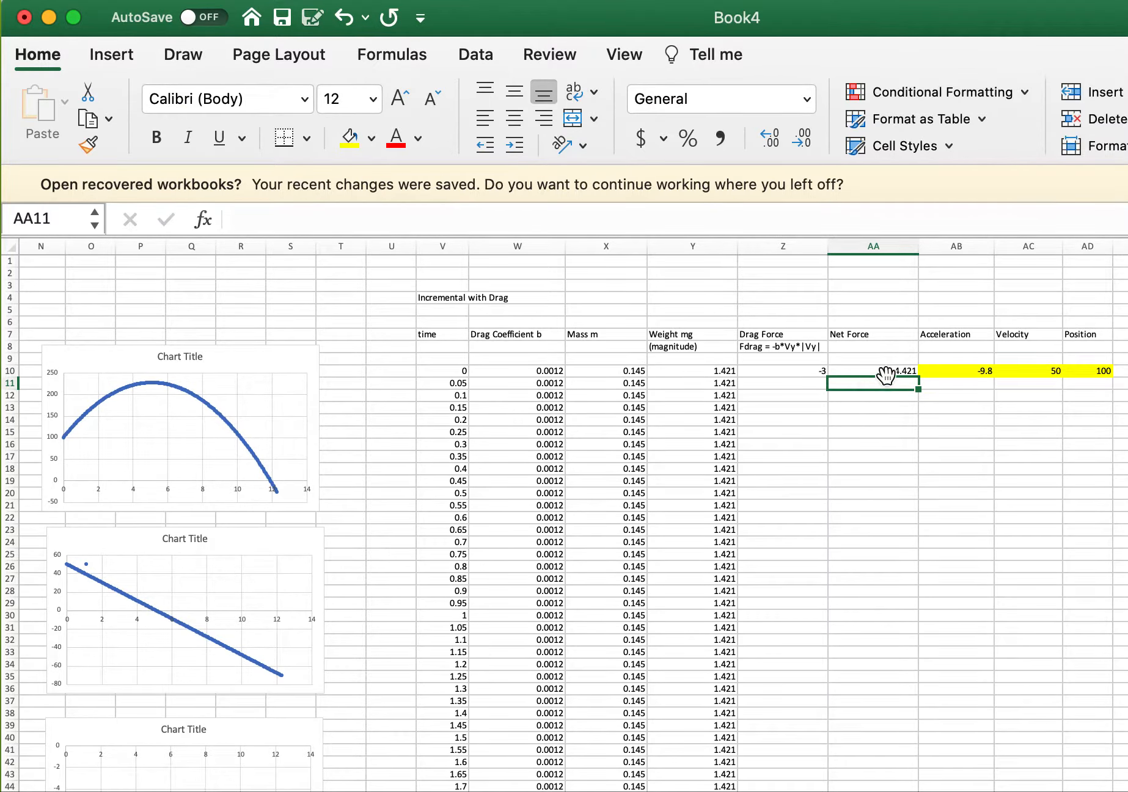
# Fill the Net Force formula from AA10 down to AA18 and the Drag Force formula from Z10 down to Z18.
pyautogui.click(890, 370)
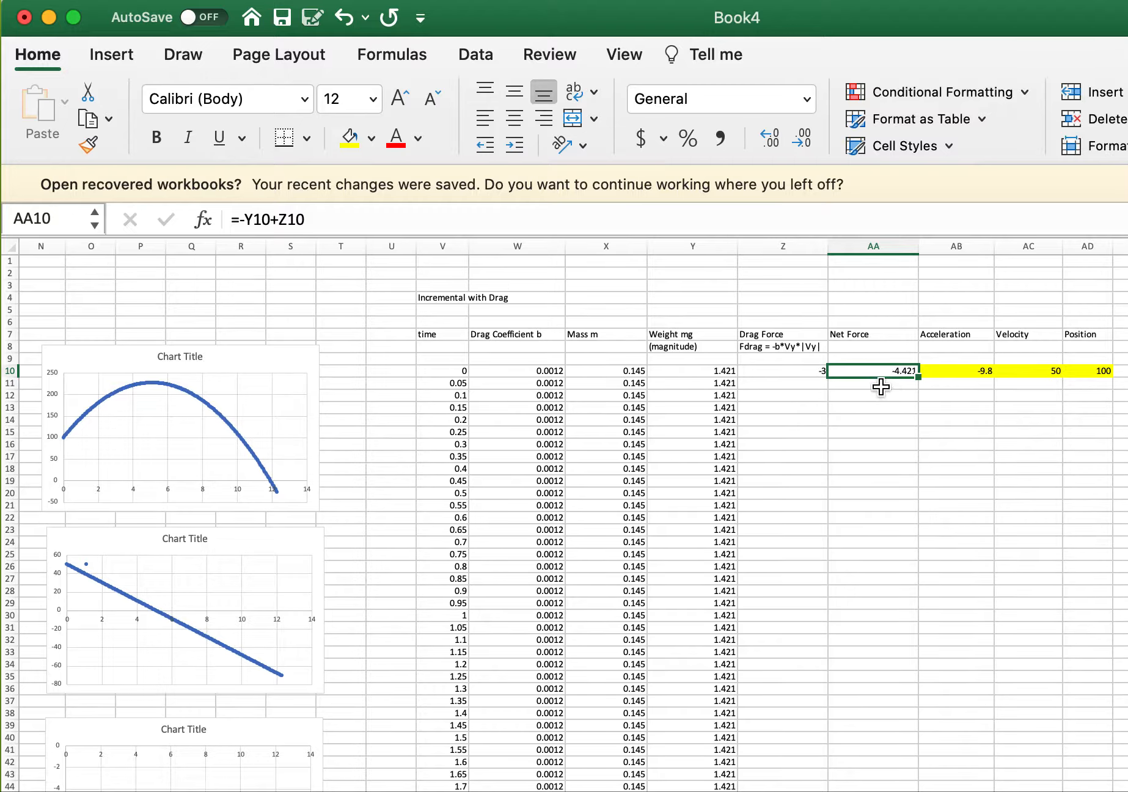
pyautogui.moveTo(918, 376); pyautogui.dragTo(904, 468)
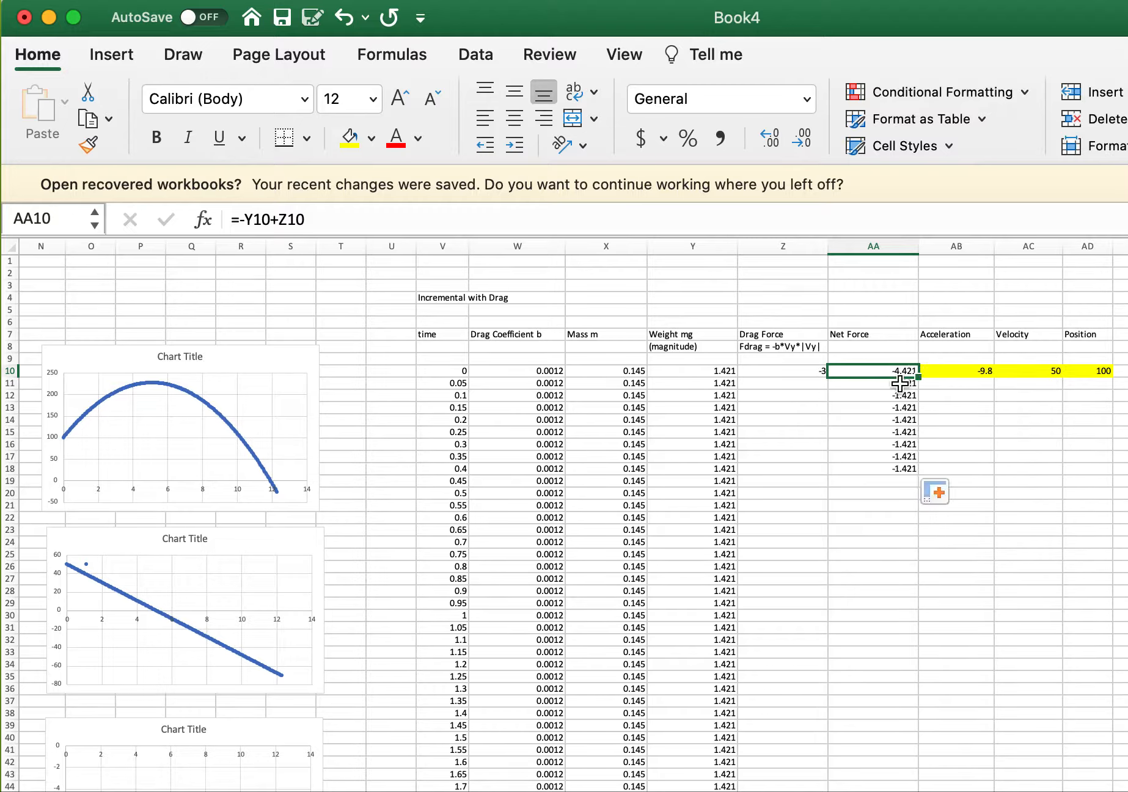
pyautogui.click(820, 369)
pyautogui.moveTo(828, 377); pyautogui.dragTo(828, 474)
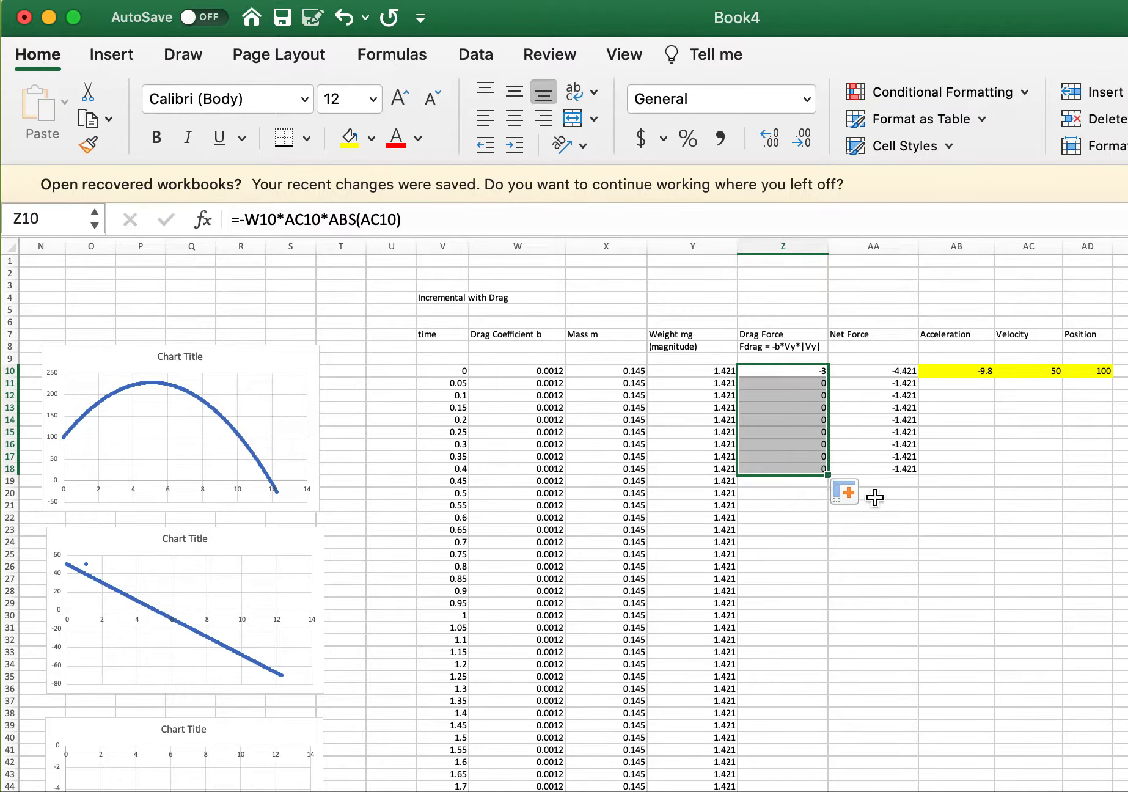
pyautogui.click(818, 383)
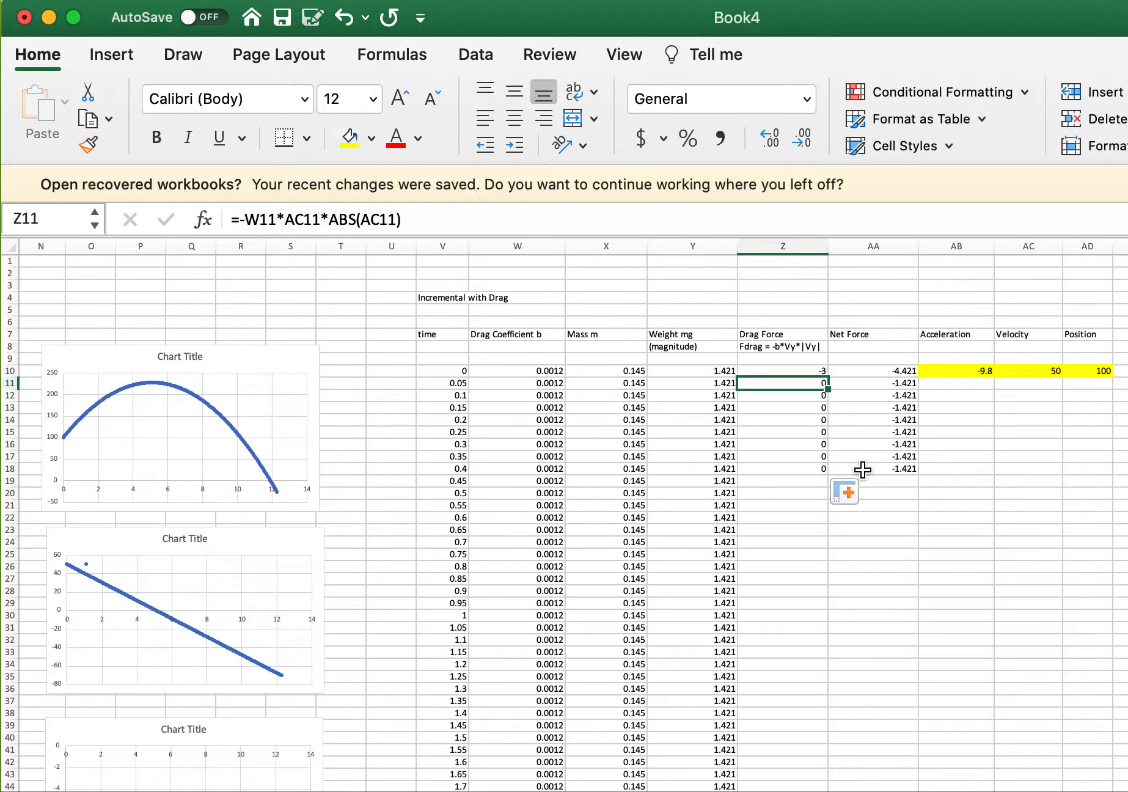
pyautogui.click(804, 371)
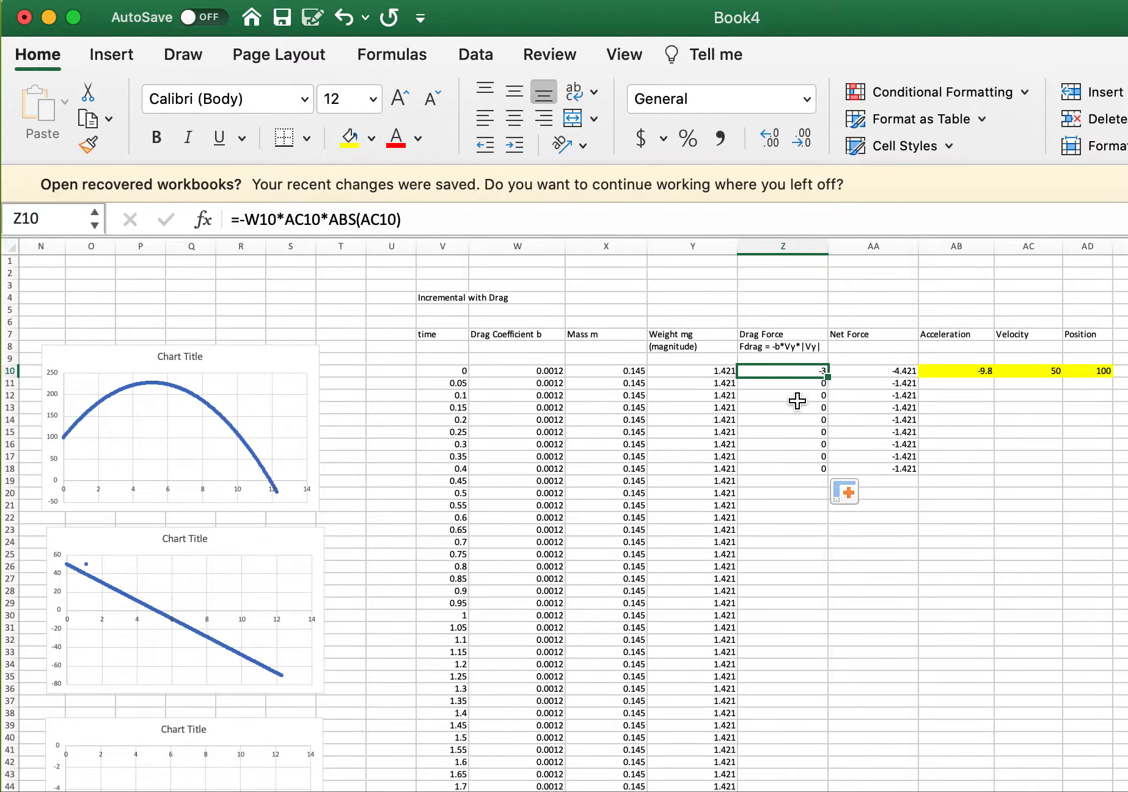
pyautogui.press('Down')
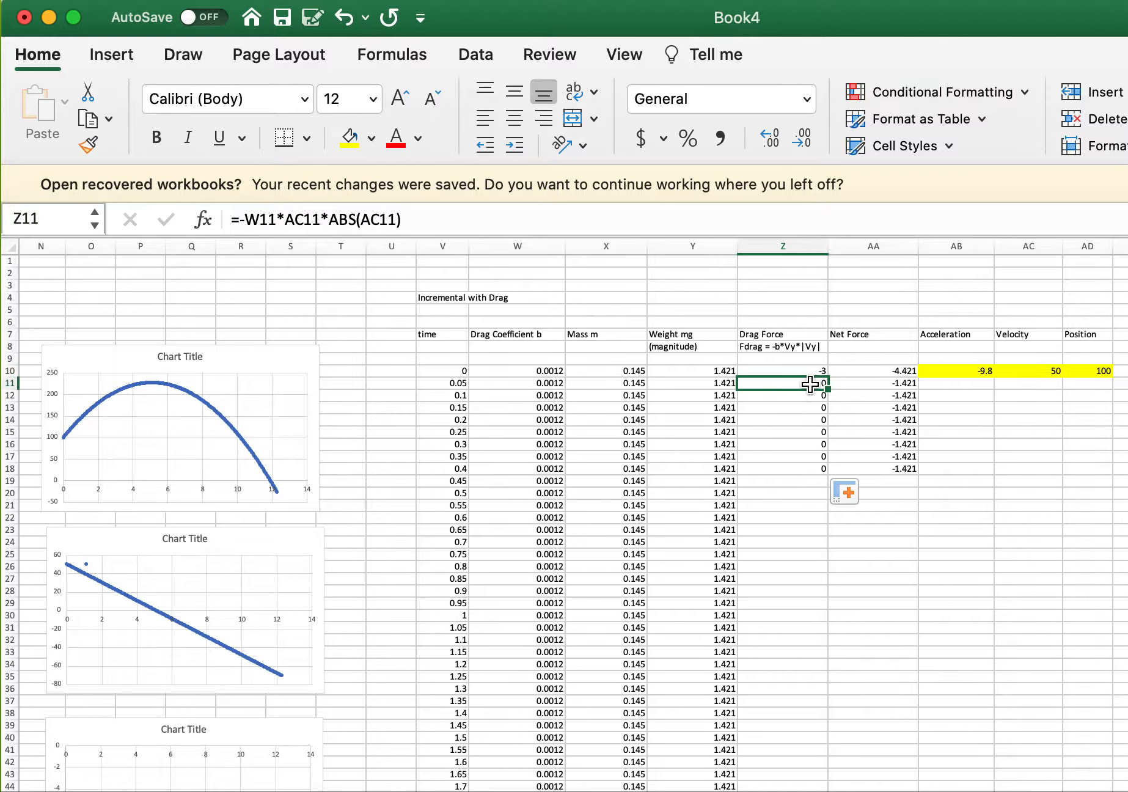
# Clear the drag force and net force formulas in Z11:AA18, leaving only the first data row.
pyautogui.click(1028, 383)
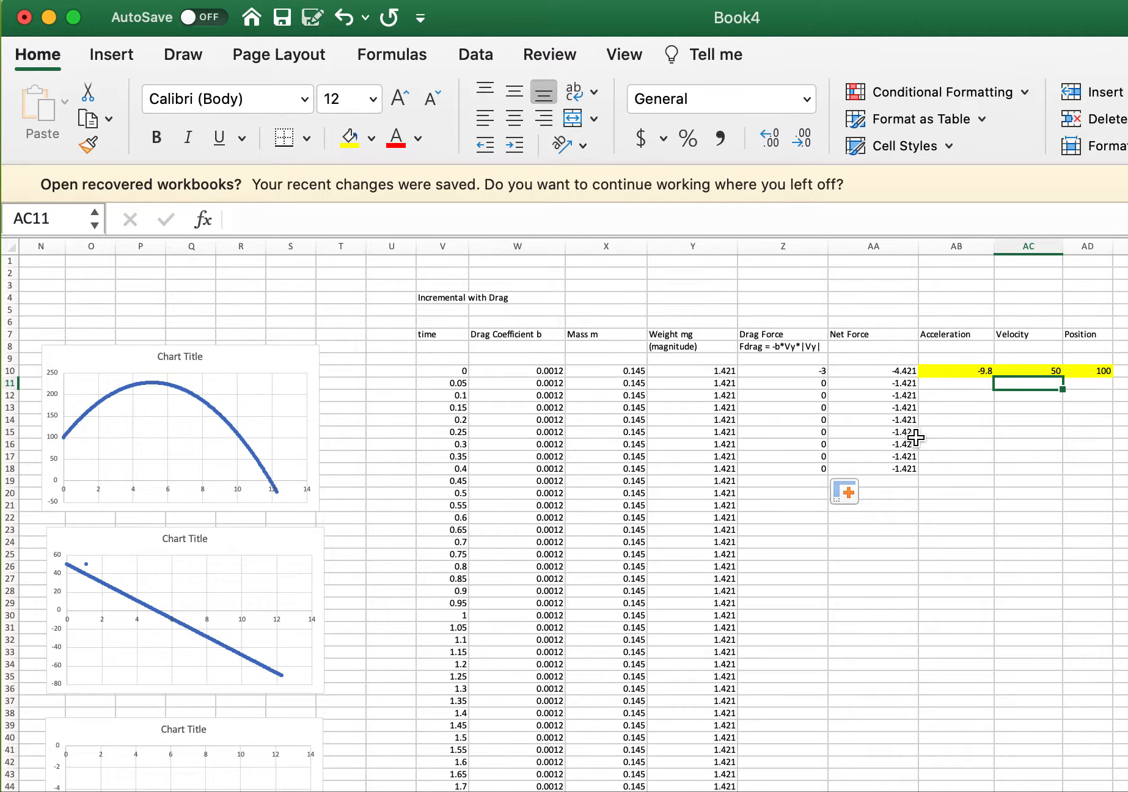
pyautogui.hscroll(3, 871, 438)
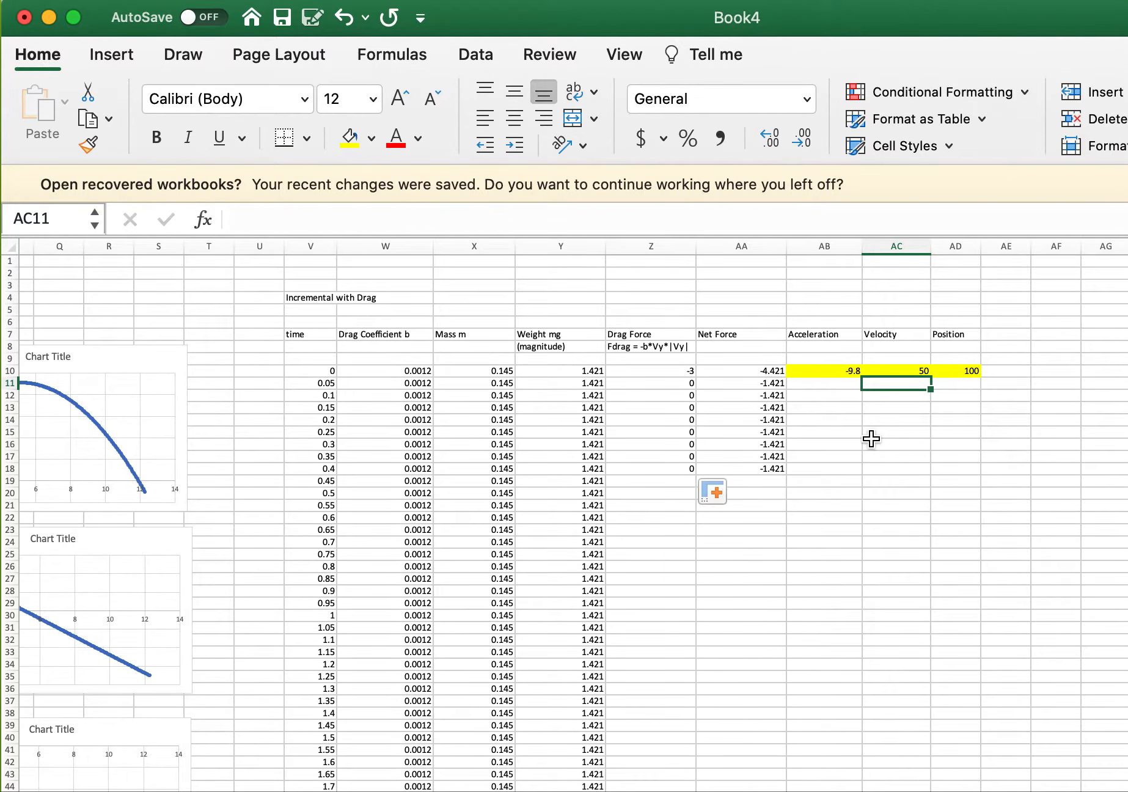
pyautogui.click(837, 384)
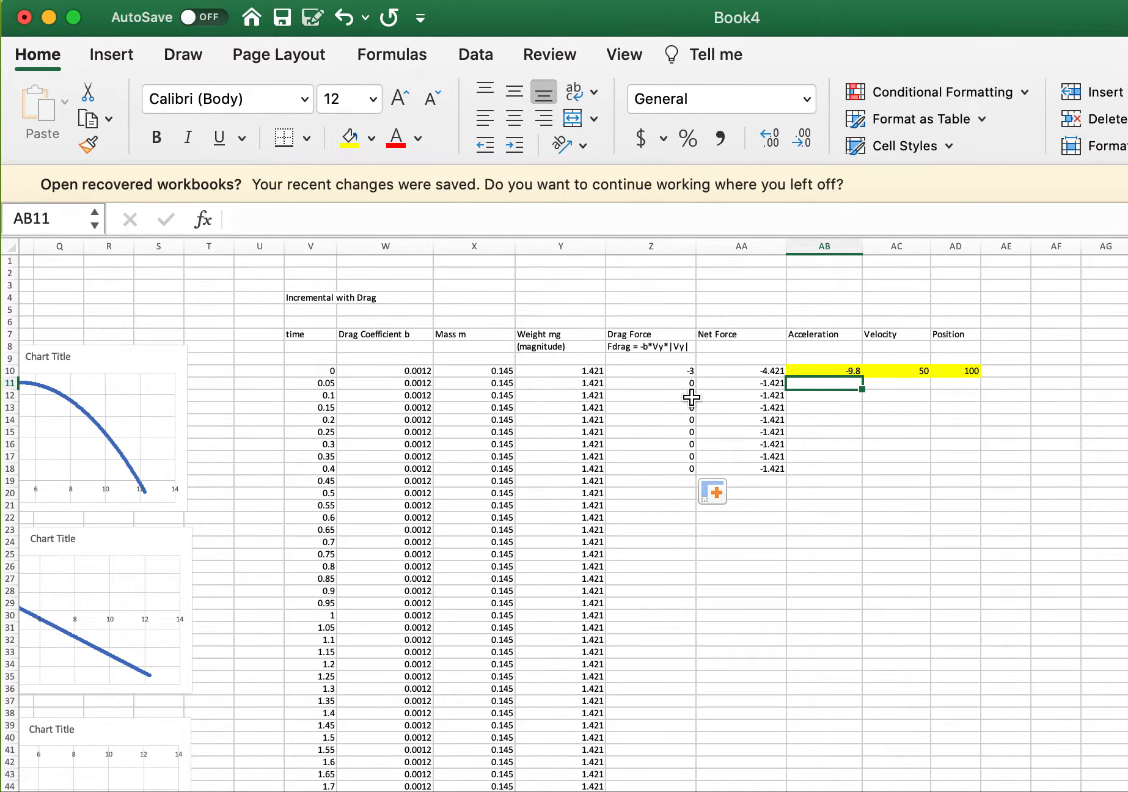
pyautogui.click(691, 397)
pyautogui.click(683, 383)
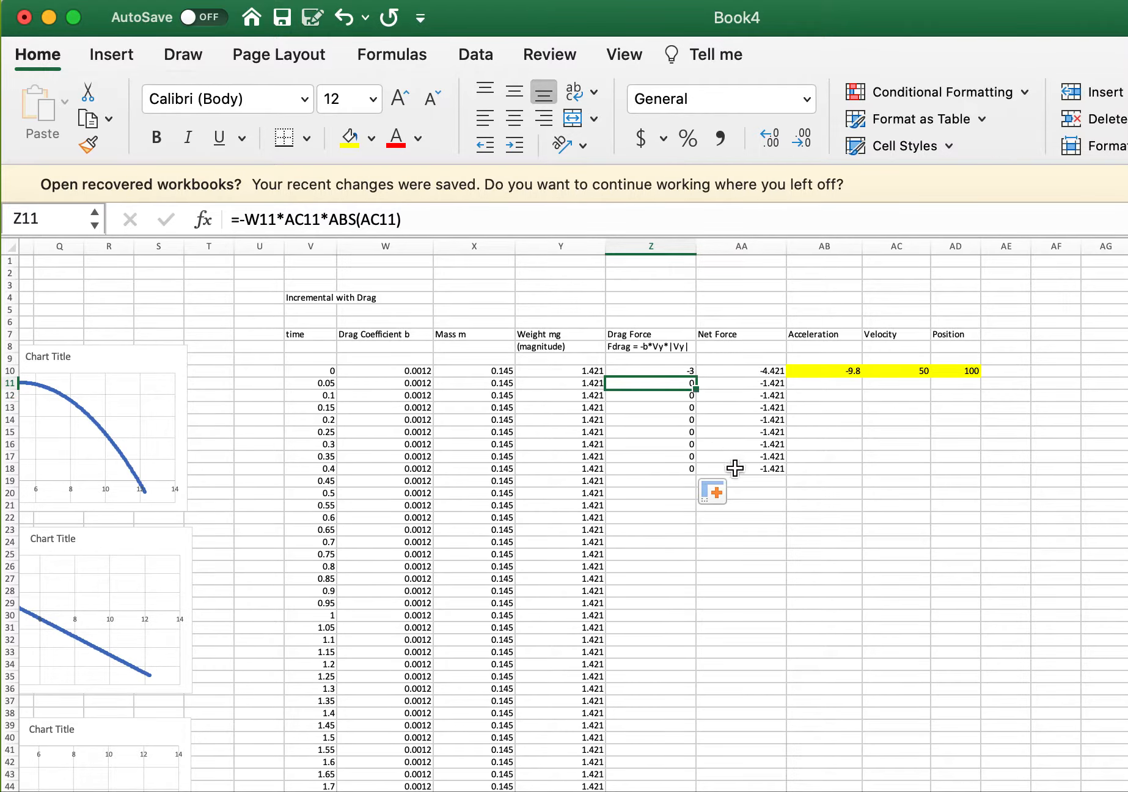
pyautogui.keyDown('shift'); pyautogui.click(734, 465); pyautogui.keyUp('shift')
pyautogui.press('Delete')
# Replace the initial acceleration in AB10 with the formula =AA10/X10, dividing net force by mass.
pyautogui.click(825, 383)
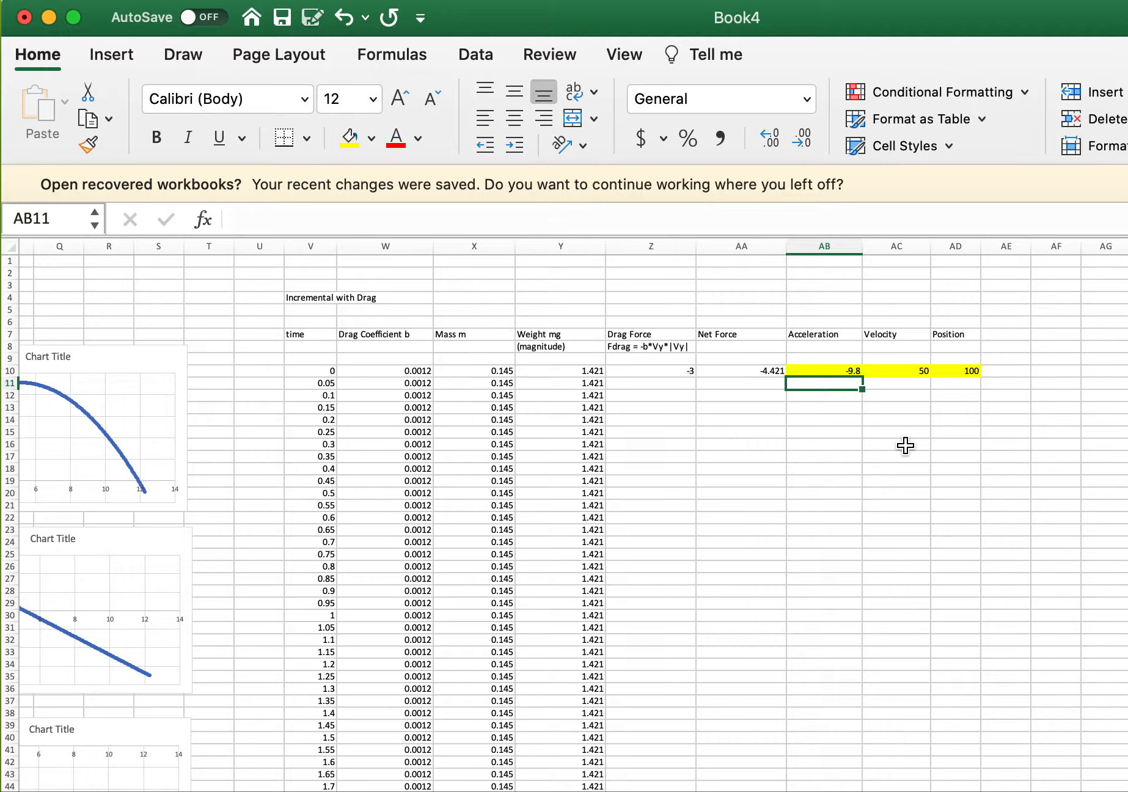
pyautogui.click(721, 370)
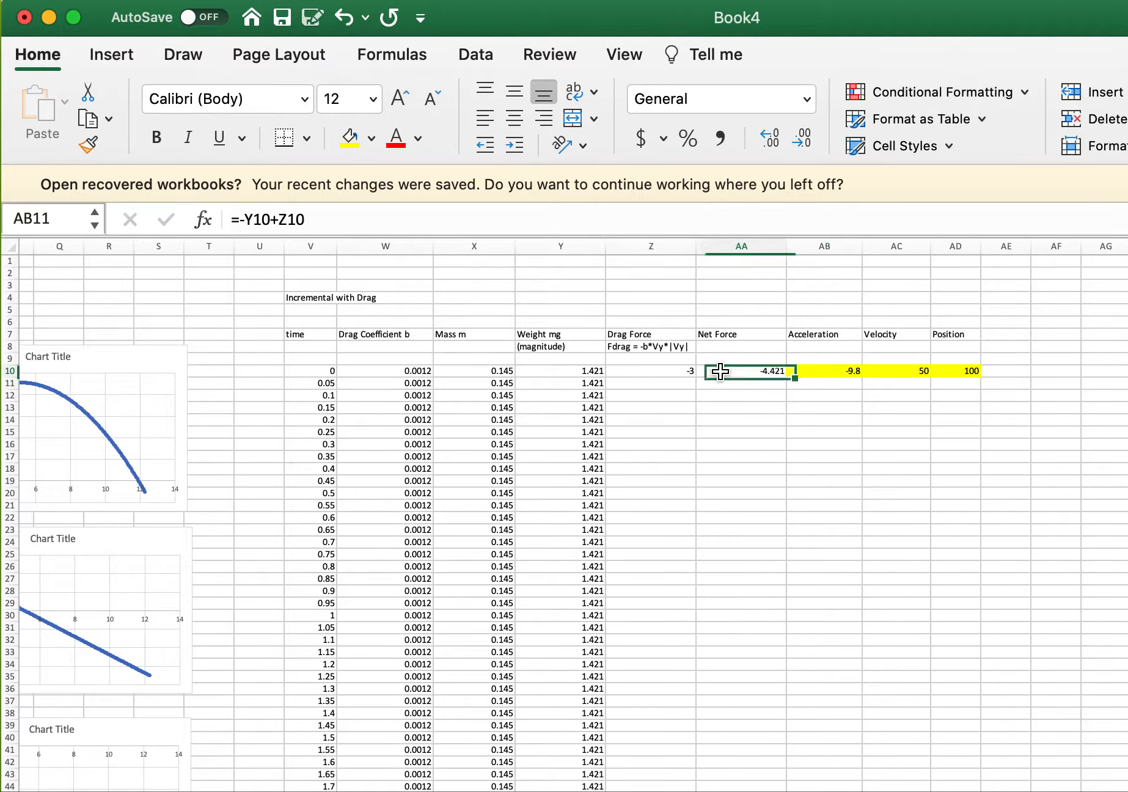
pyautogui.click(822, 383)
pyautogui.click(841, 369)
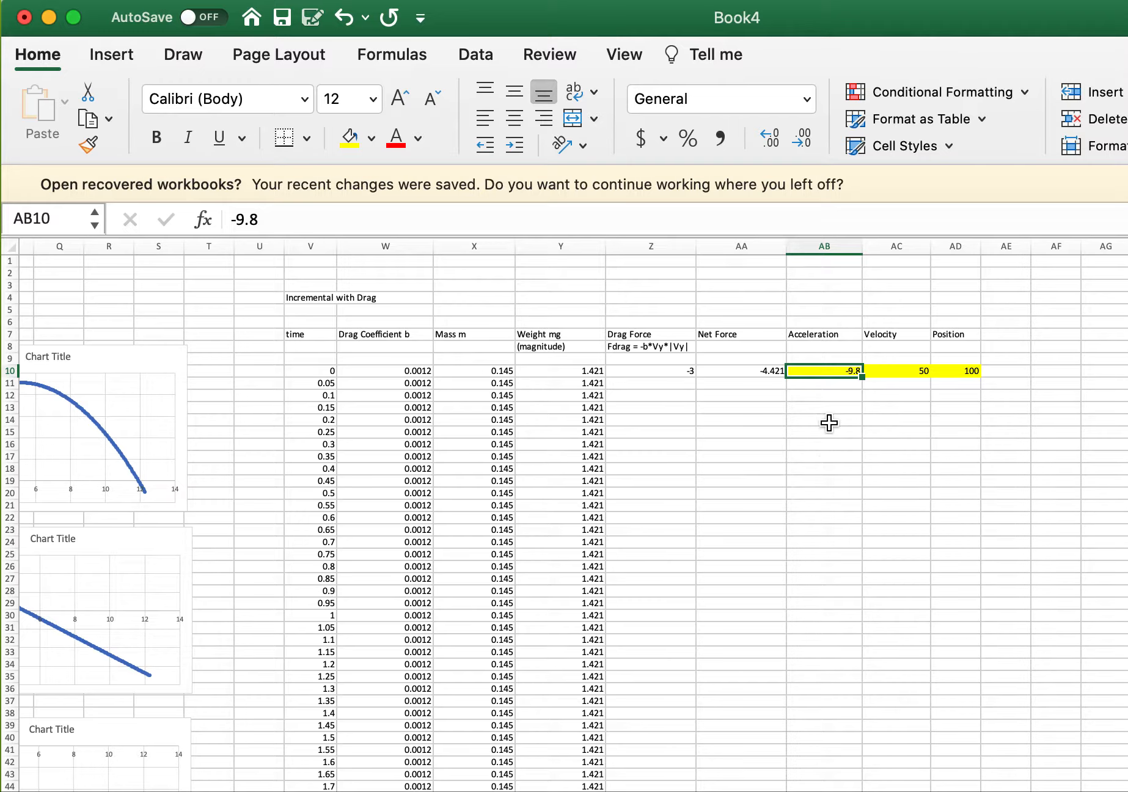
pyautogui.press('Delete')
pyautogui.write('=AA')
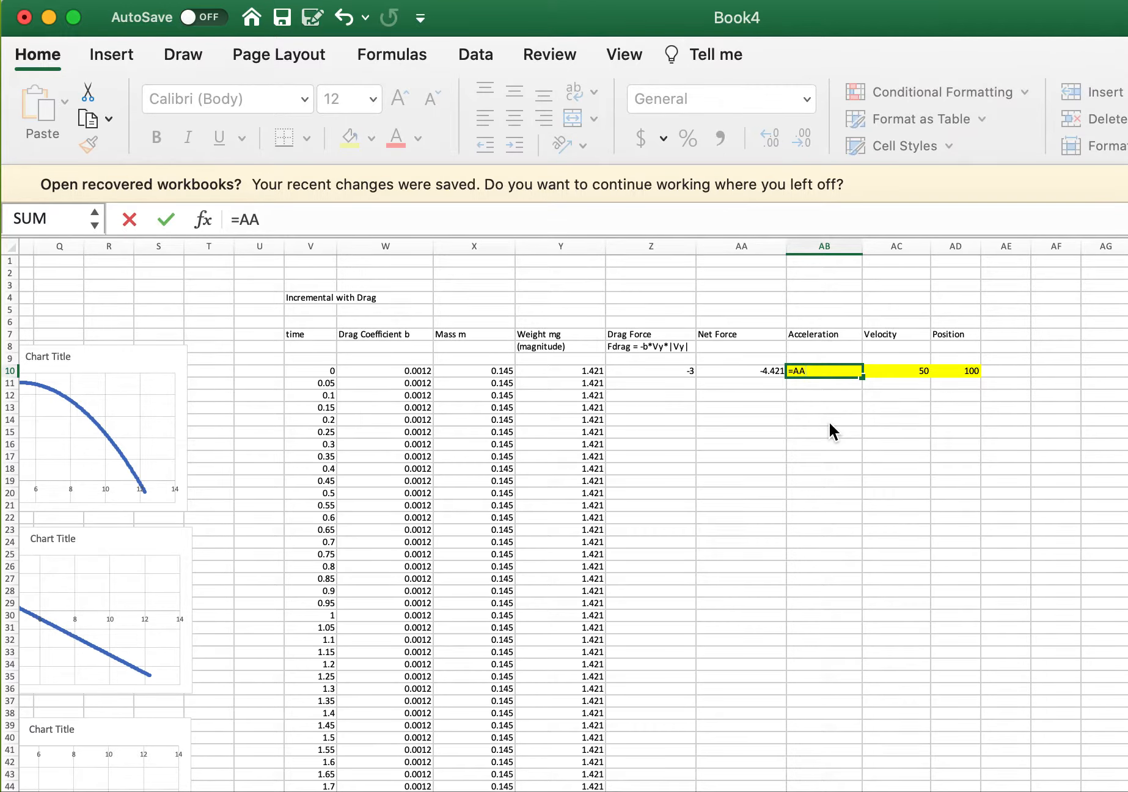
pyautogui.write('10')
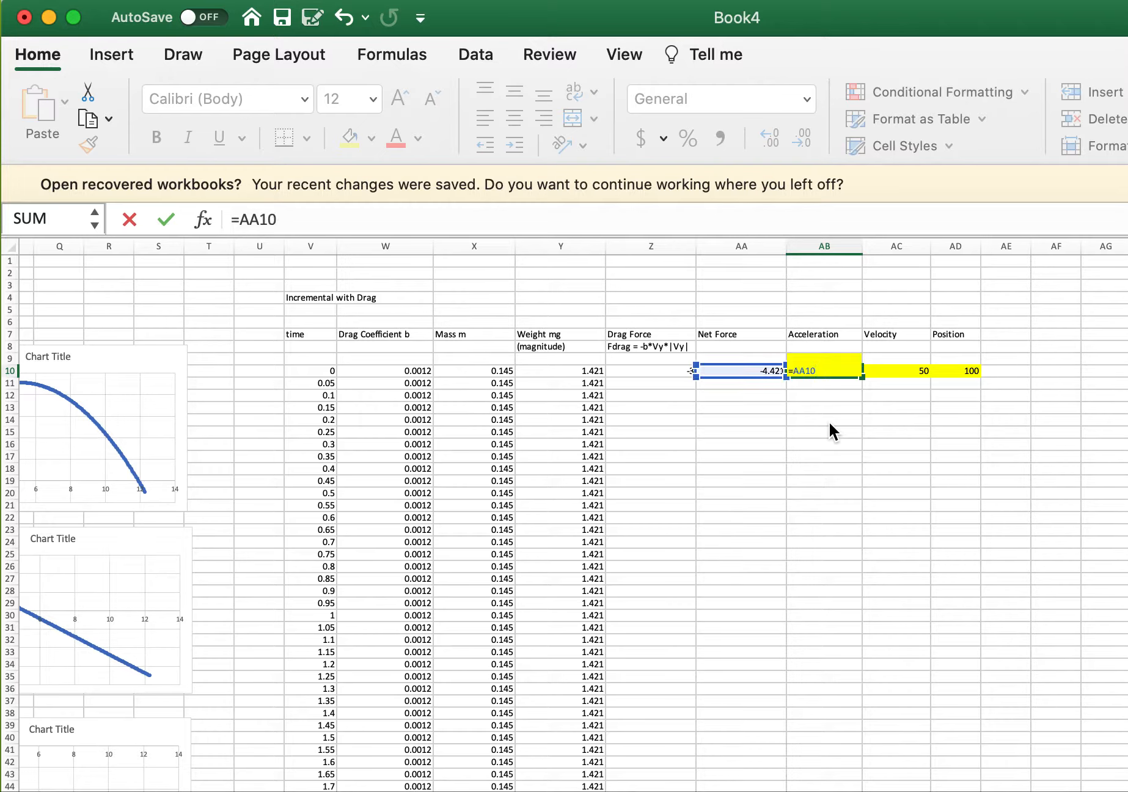
pyautogui.write('/X10')
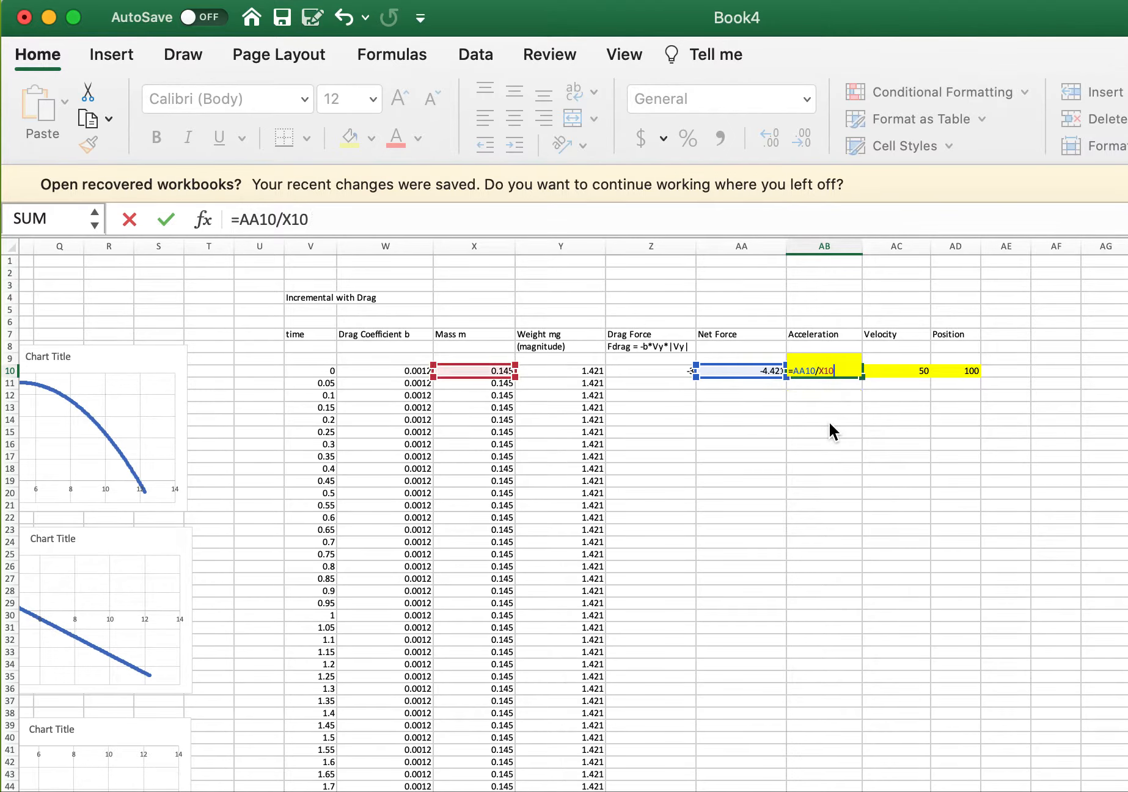
pyautogui.press('Return')
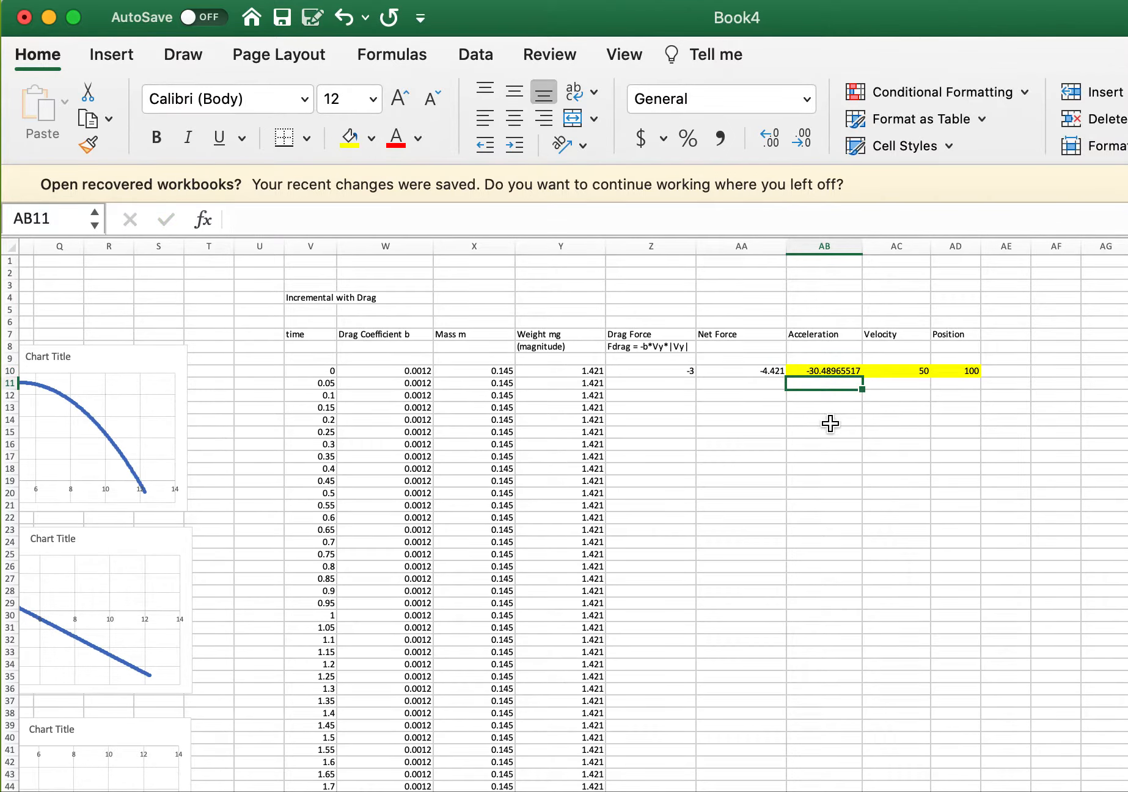
pyautogui.click(820, 370)
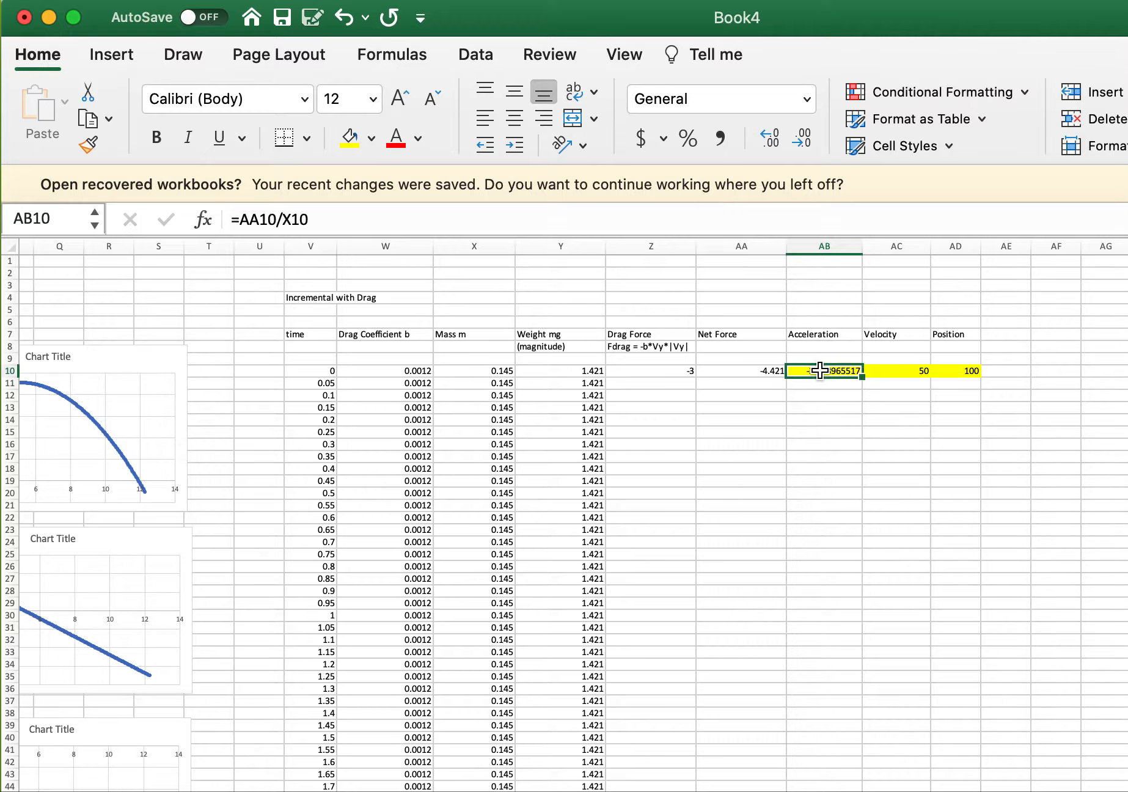
pyautogui.press('Left')
pyautogui.press('Left')
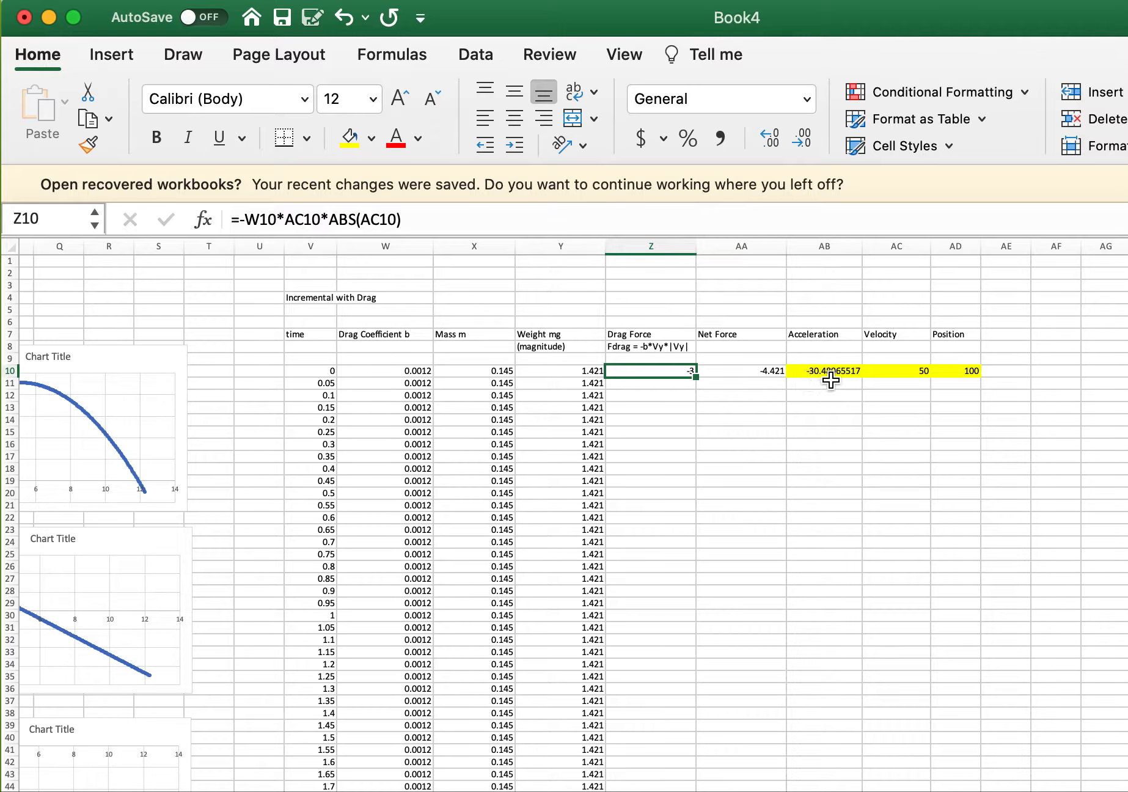
pyautogui.click(831, 378)
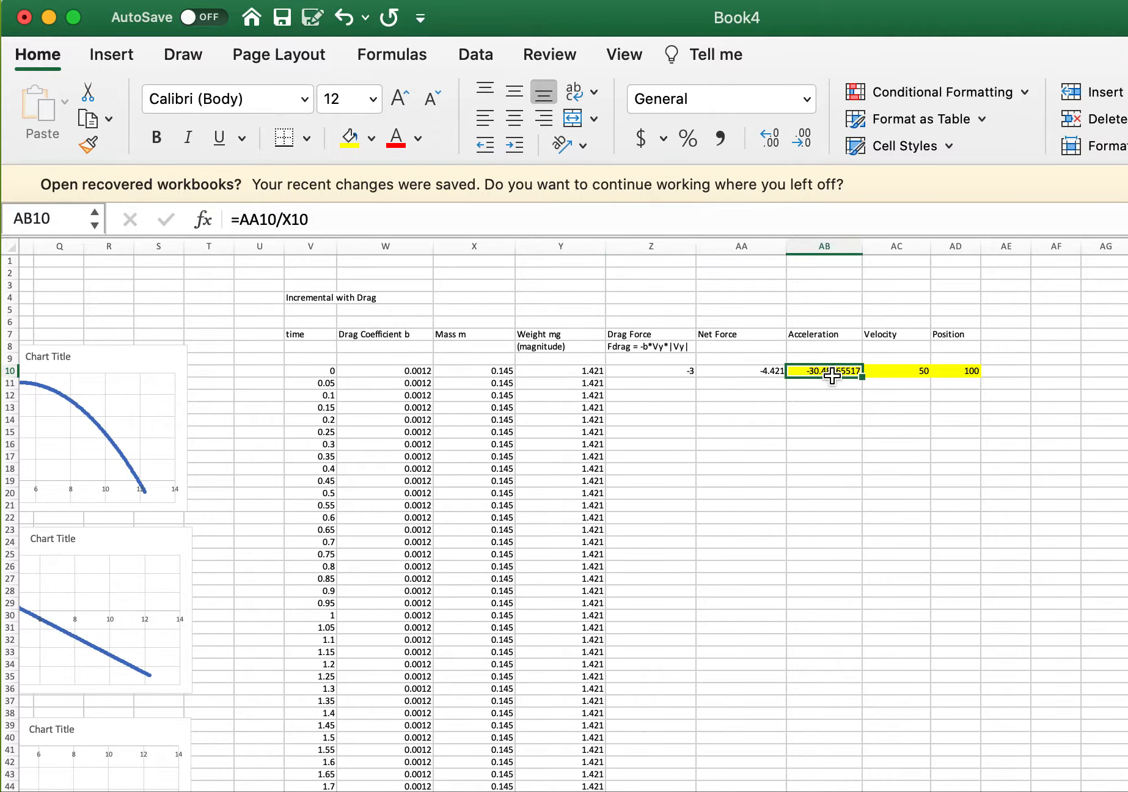
# Add the note "a = Fnet / m" beneath the Acceleration heading in AB8.
pyautogui.click(893, 384)
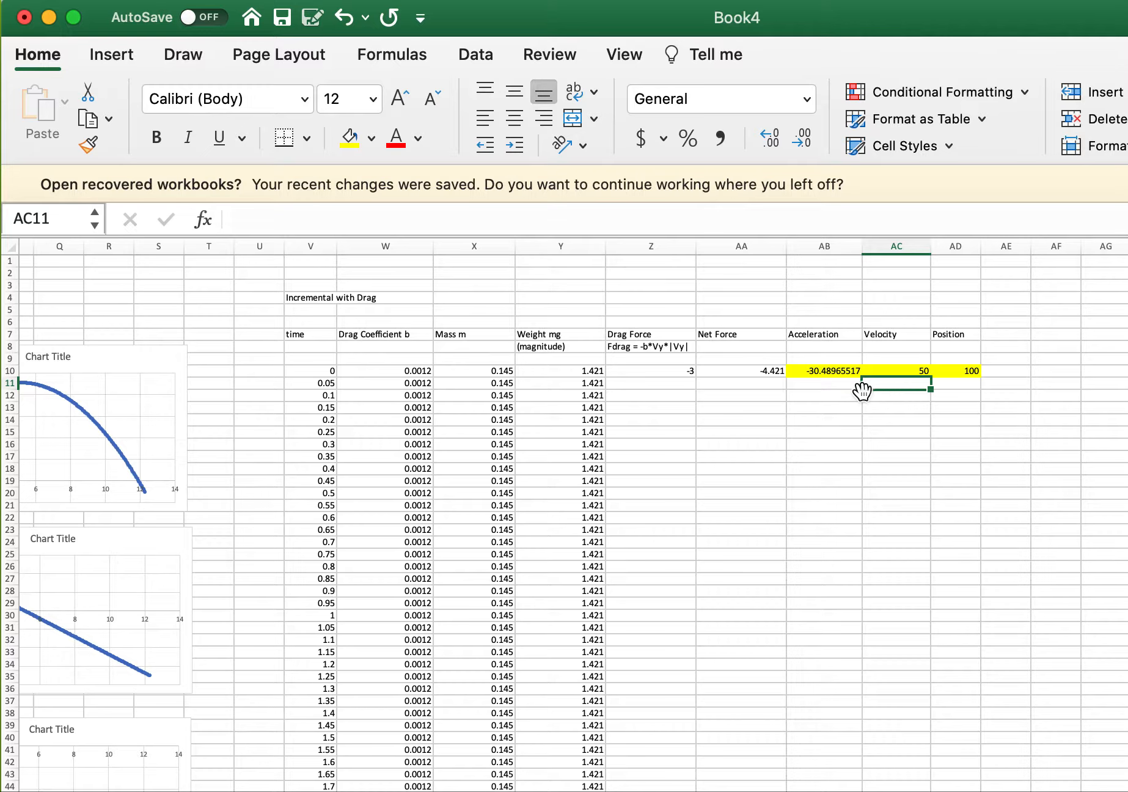
pyautogui.click(880, 350)
pyautogui.click(818, 351)
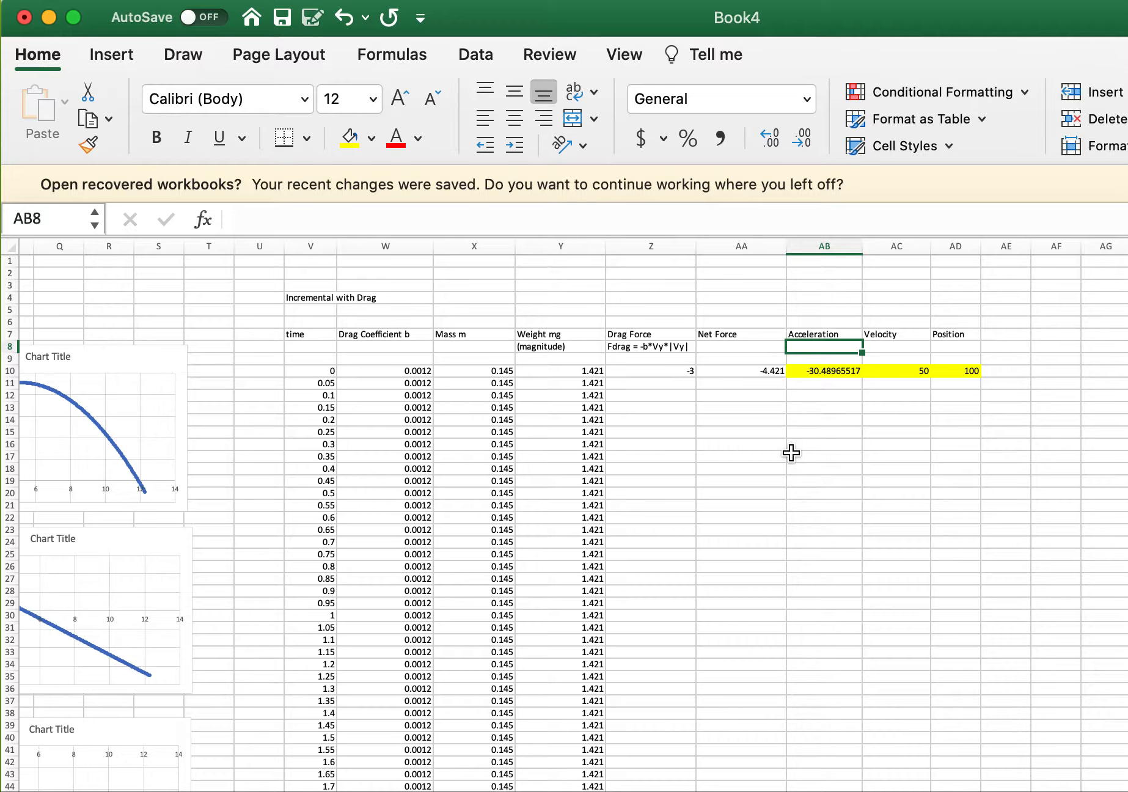
pyautogui.write('a = F')
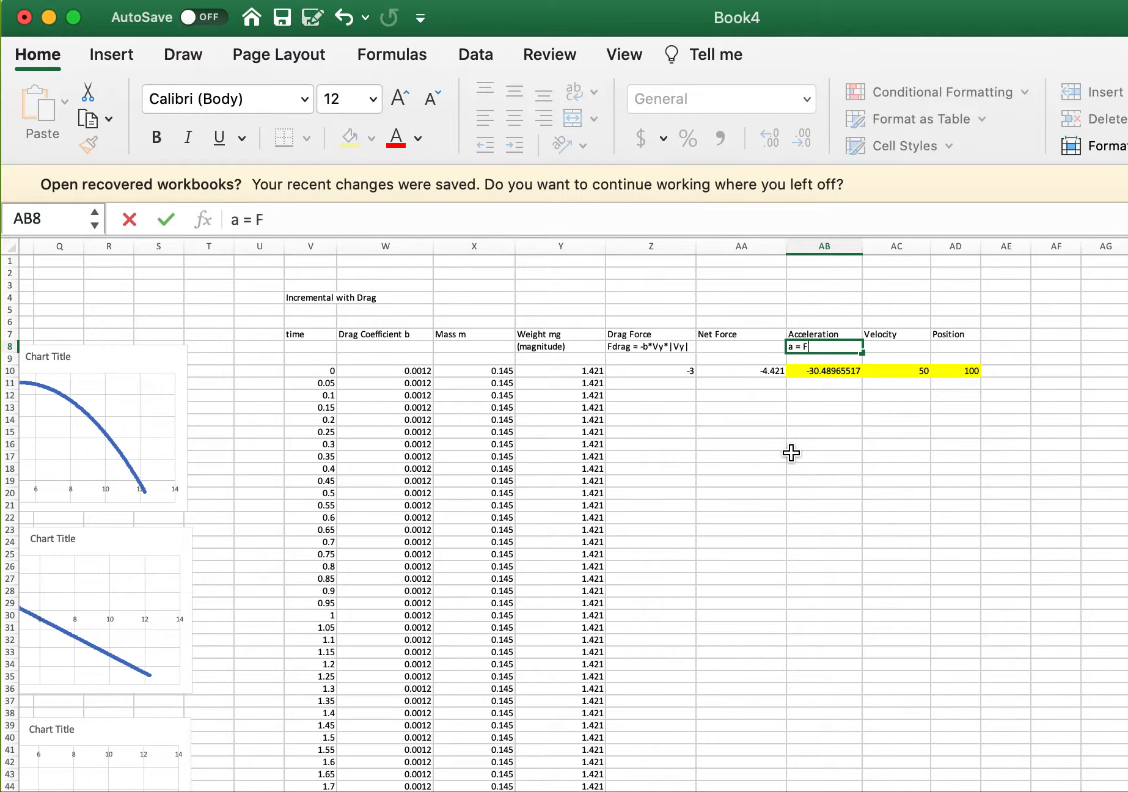
pyautogui.write('net / m')
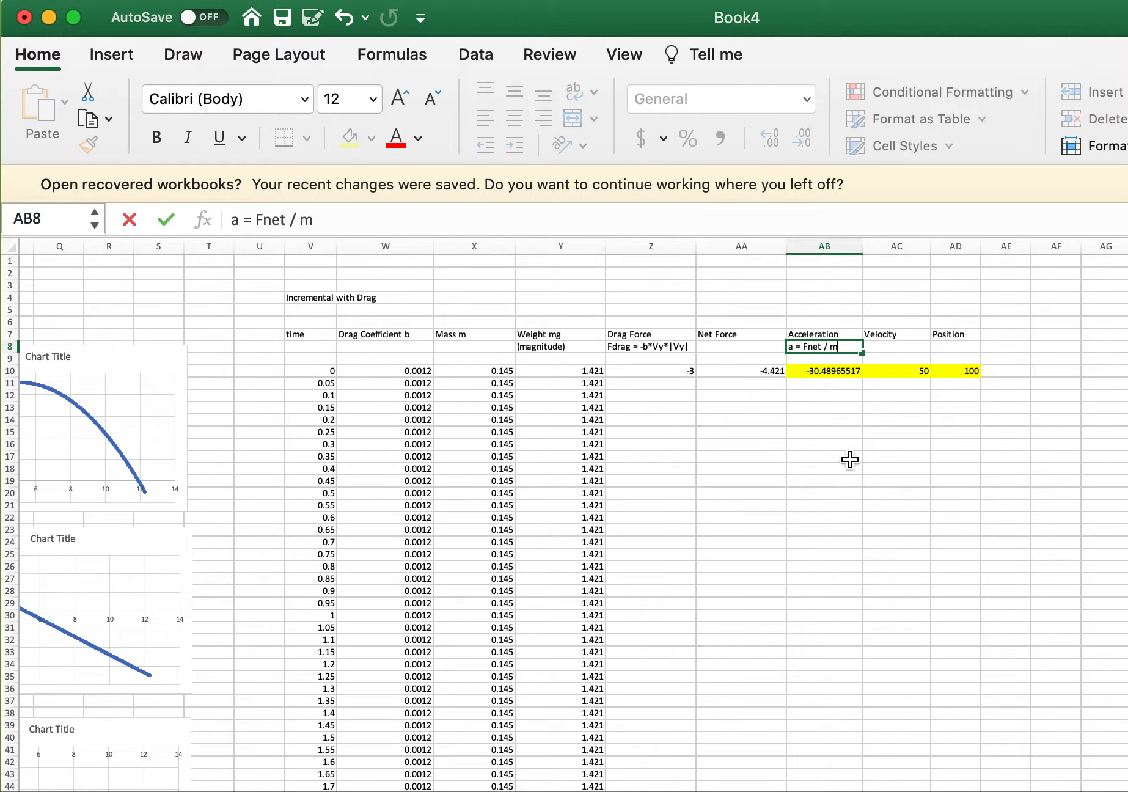
pyautogui.click(850, 459)
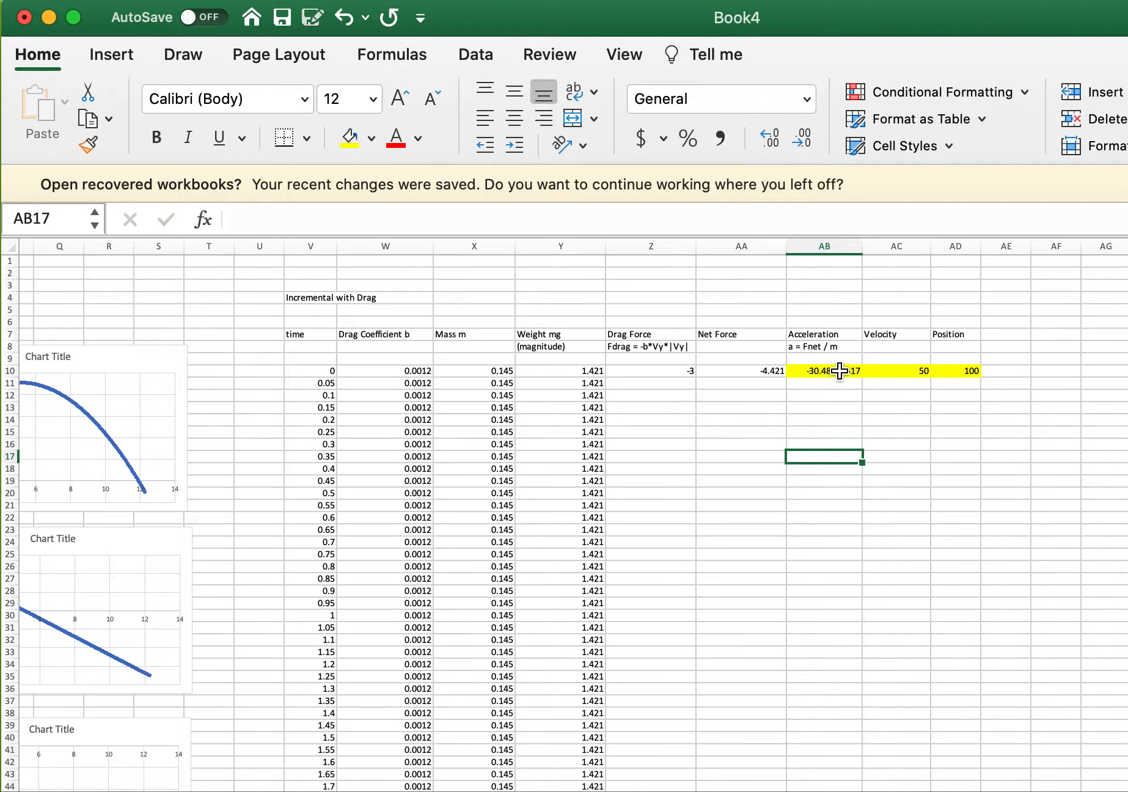
# Begin the formula note beneath the Velocity heading in AC8 with "Vy =".
pyautogui.click(916, 386)
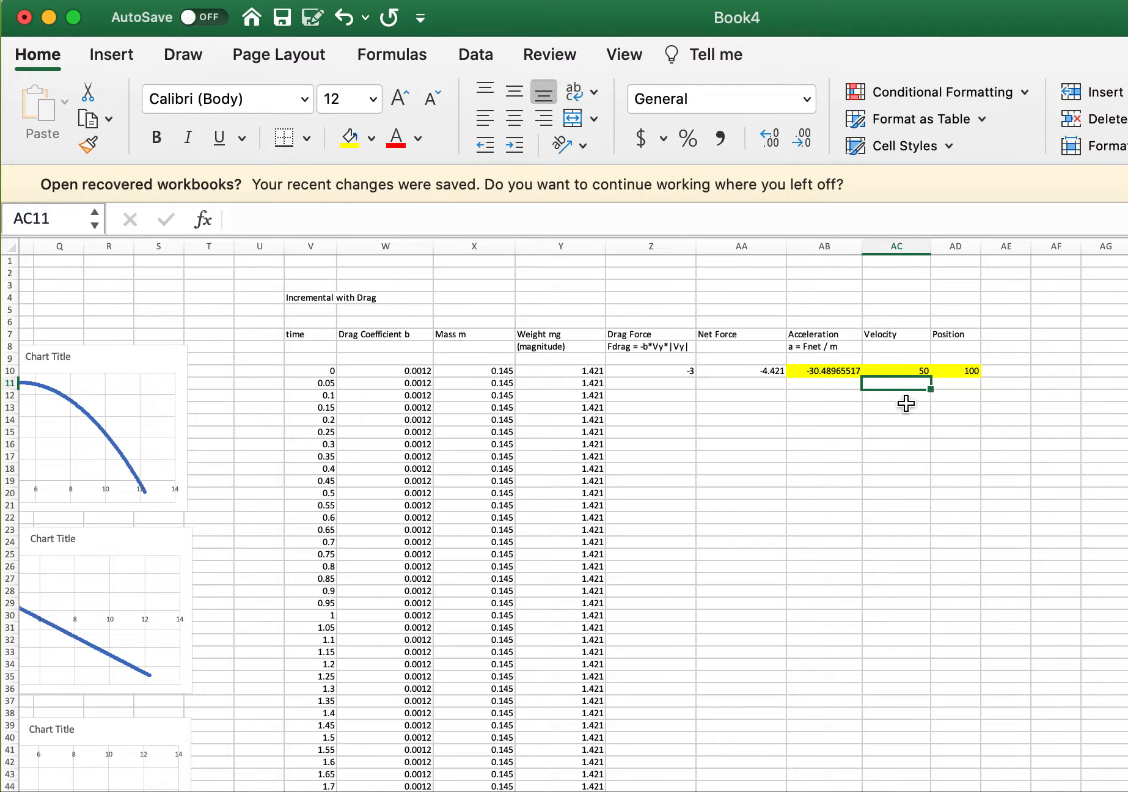
pyautogui.moveTo(889, 389); pyautogui.dragTo(890, 346)
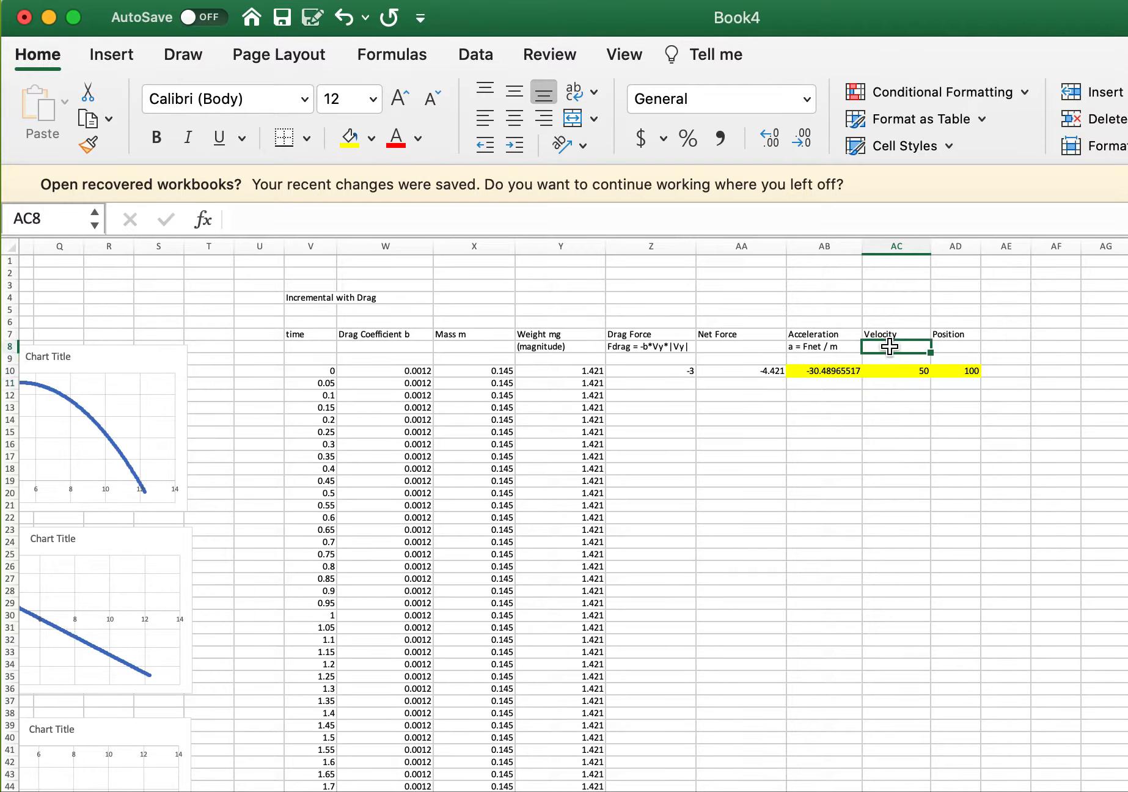
pyautogui.write('Vy')
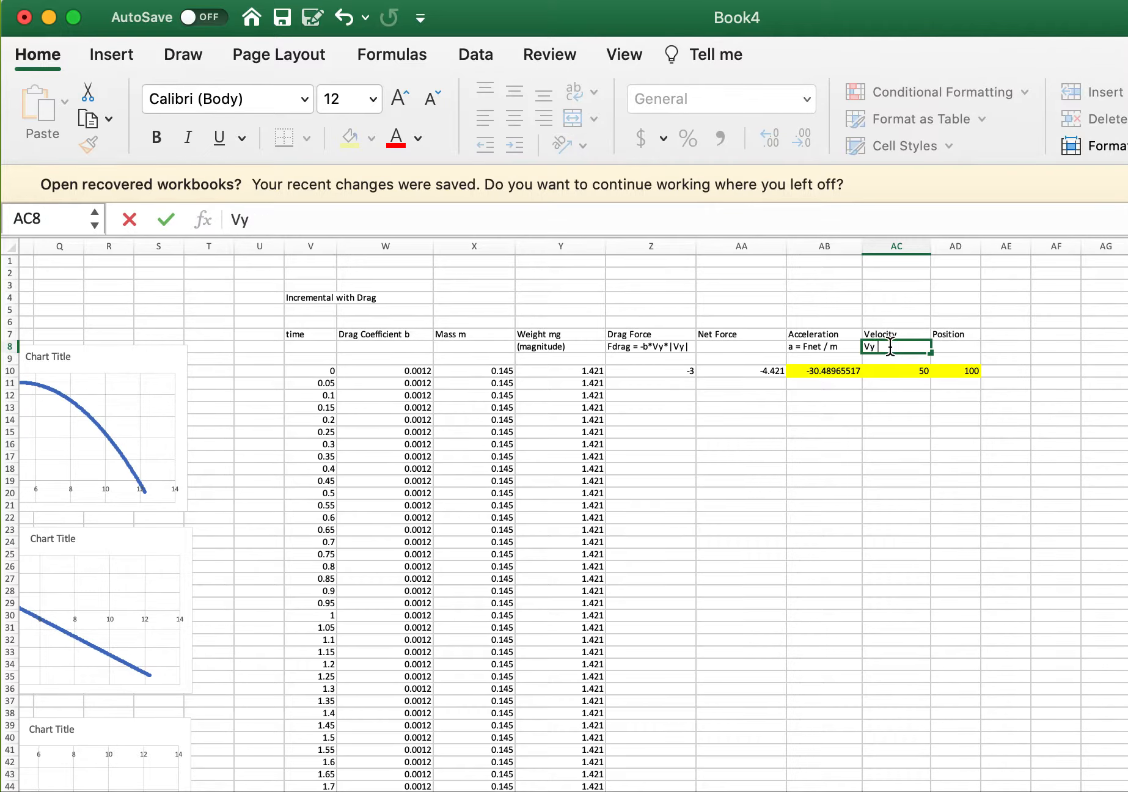
pyautogui.write(' =')
# Change the acceleration note in AB8 to read "Ay = Fnet / m".
pyautogui.click(816, 346)
pyautogui.doubleClick(815, 347)
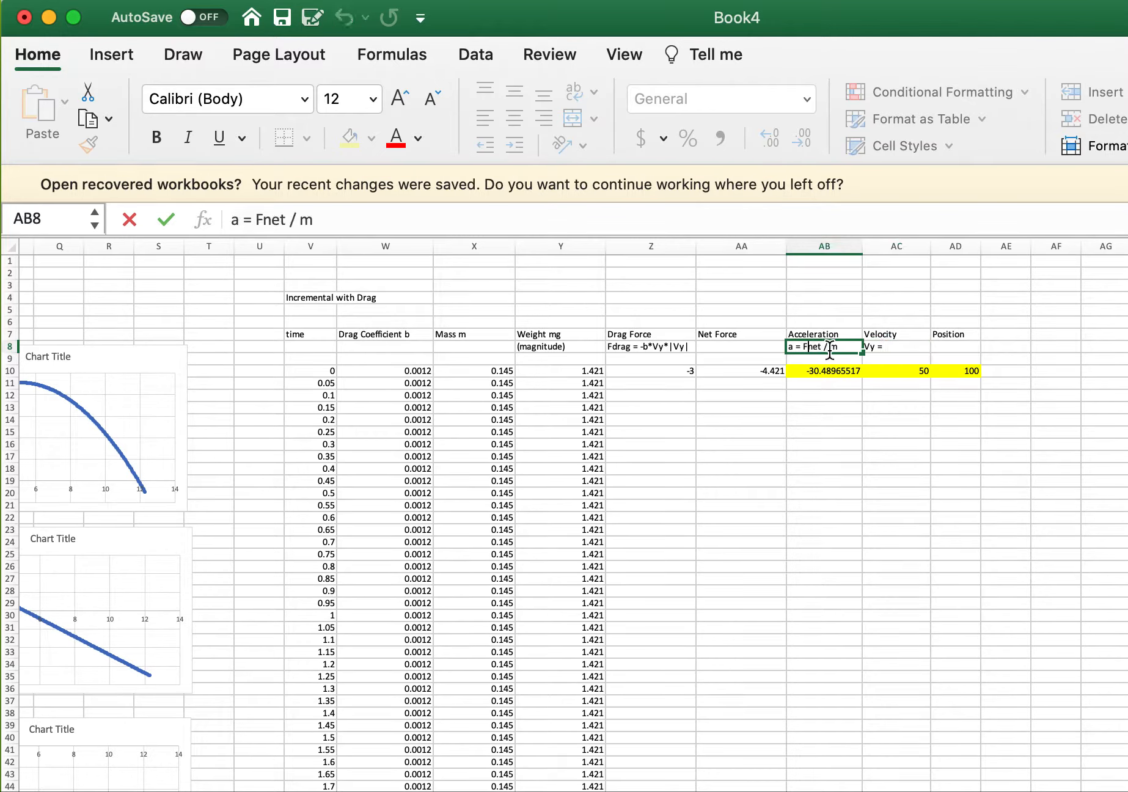
pyautogui.press('BackSpace')
pyautogui.write('Ay')
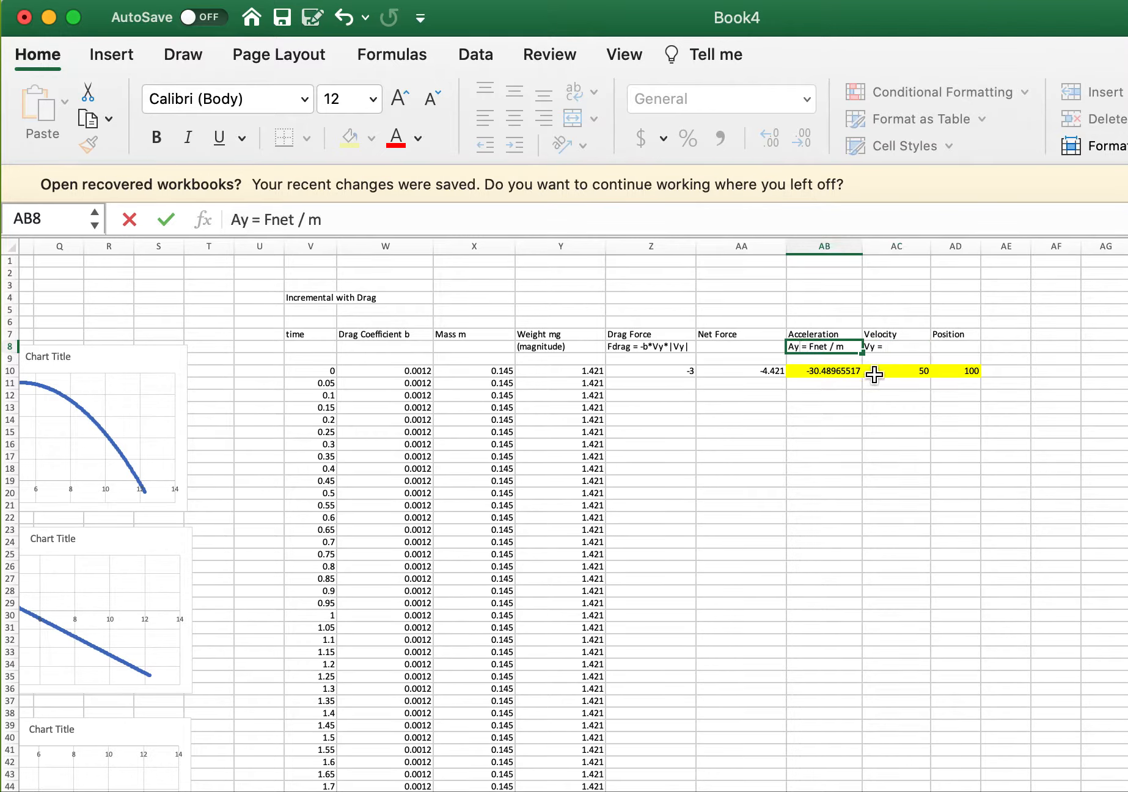
pyautogui.click(876, 374)
# Complete the note in AC8 as "Vy = (Previous Ay)*DeltaT + Previous Vy" and widen column AC to fit it.
pyautogui.click(893, 347)
pyautogui.click(914, 358)
pyautogui.click(907, 347)
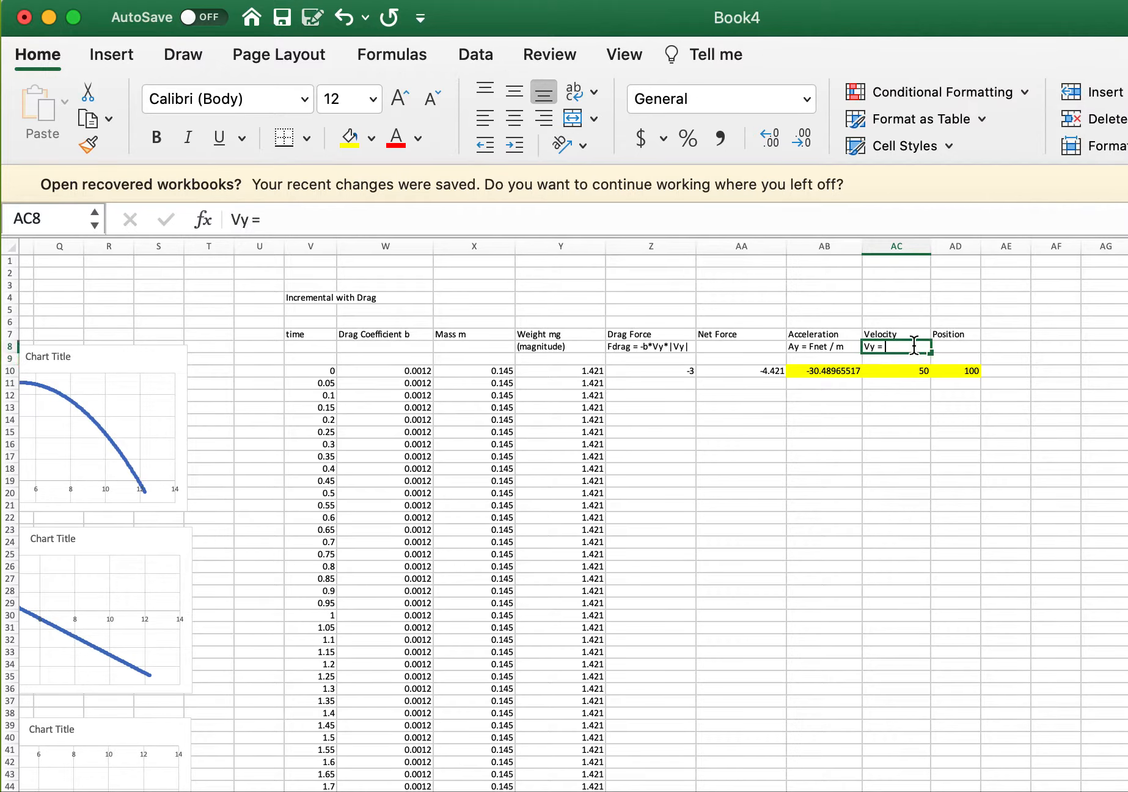
pyautogui.doubleClick(914, 346)
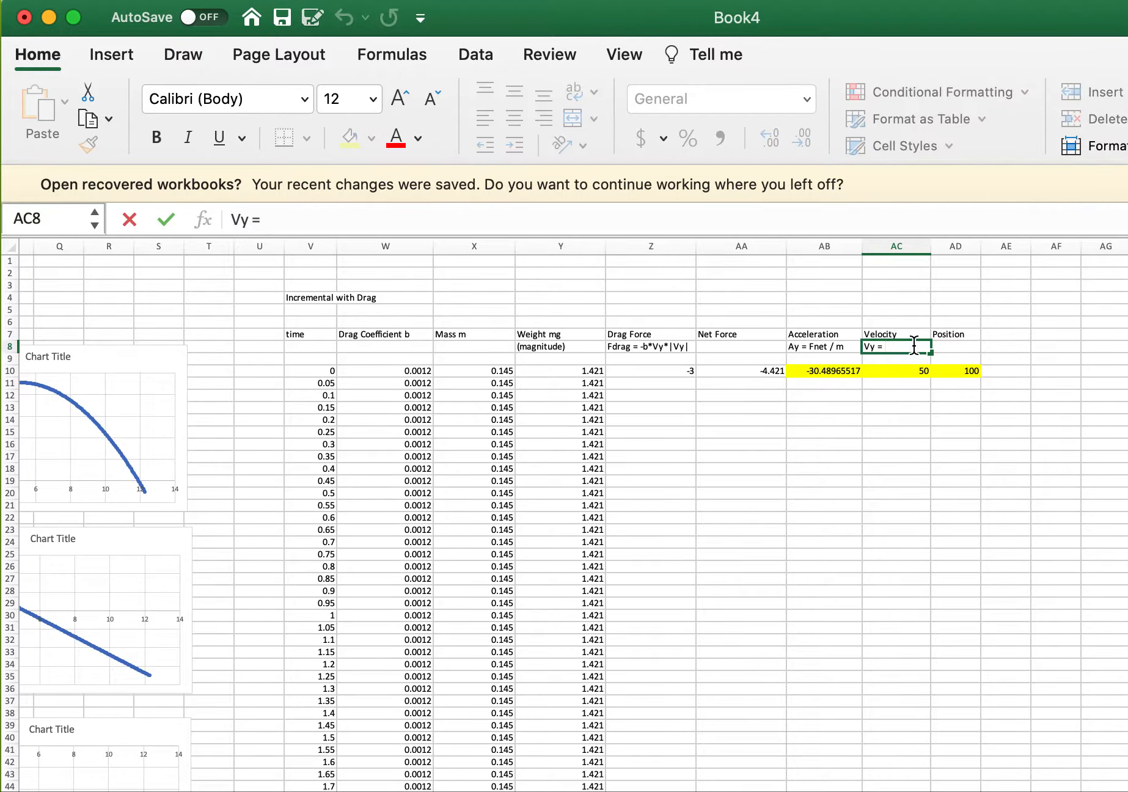
pyautogui.write('Previous Ay')
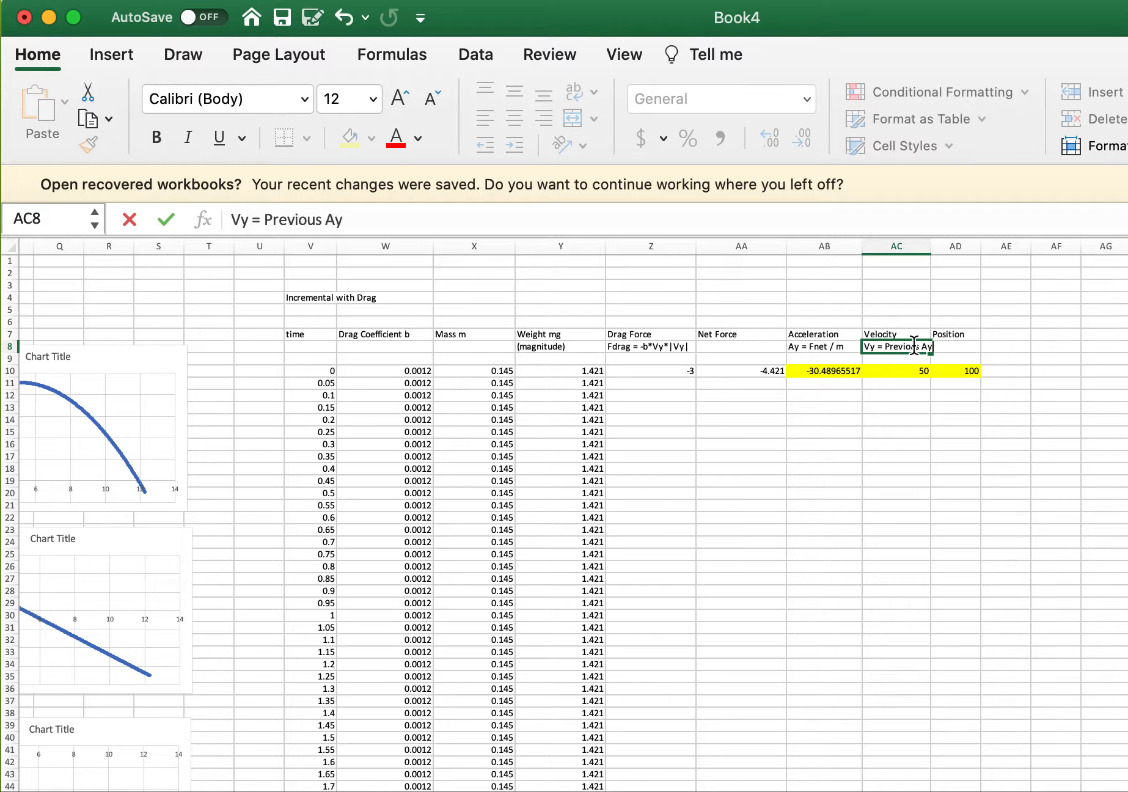
pyautogui.write(')')
pyautogui.click(265, 220)
pyautogui.write('(')
pyautogui.click(403, 220)
pyautogui.write('*')
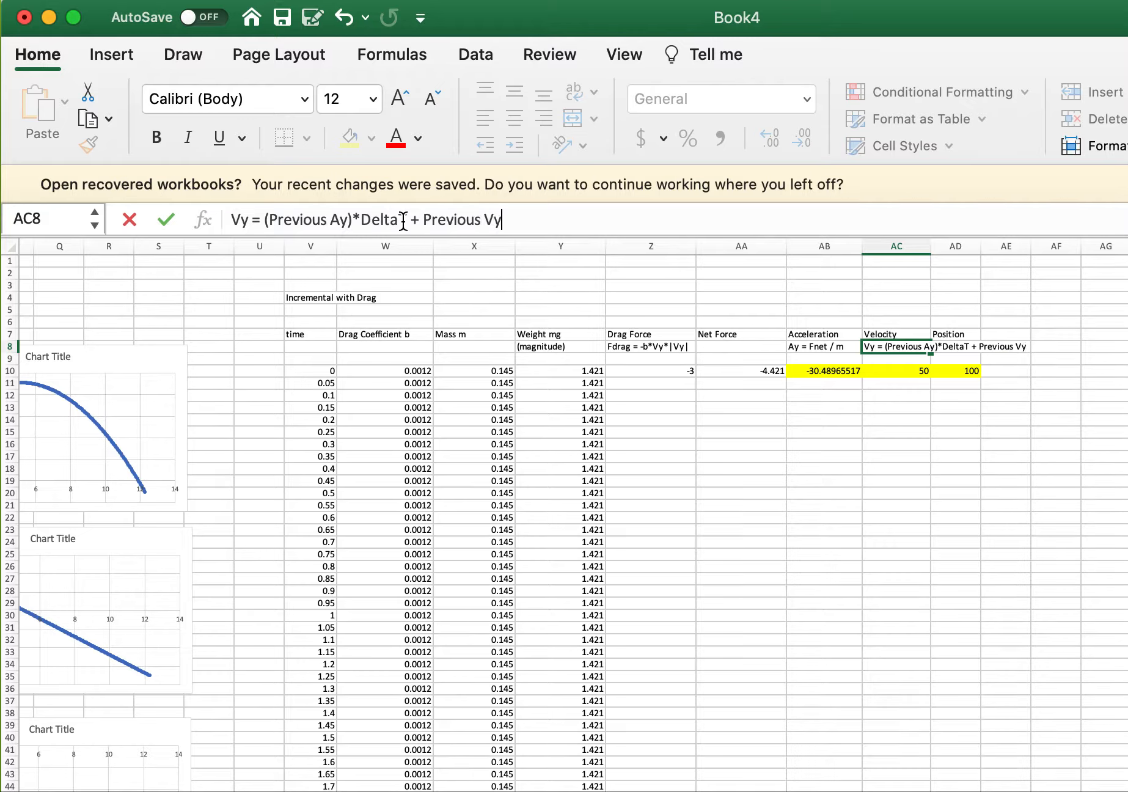
pyautogui.press('Return')
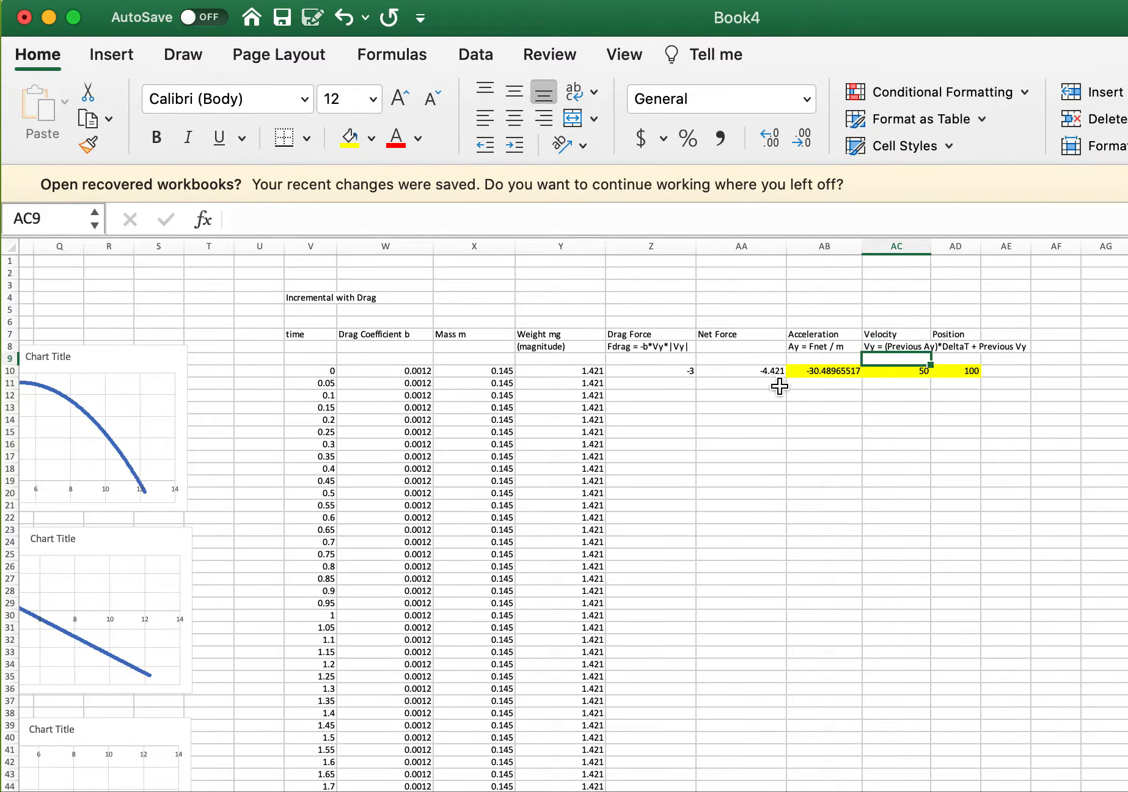
pyautogui.moveTo(931, 247); pyautogui.dragTo(1062, 250)
# Enter the velocity formula =AB10*0.05+AC10 in AC11 for the 0.05 time step.
pyautogui.click(1021, 409)
pyautogui.click(1000, 383)
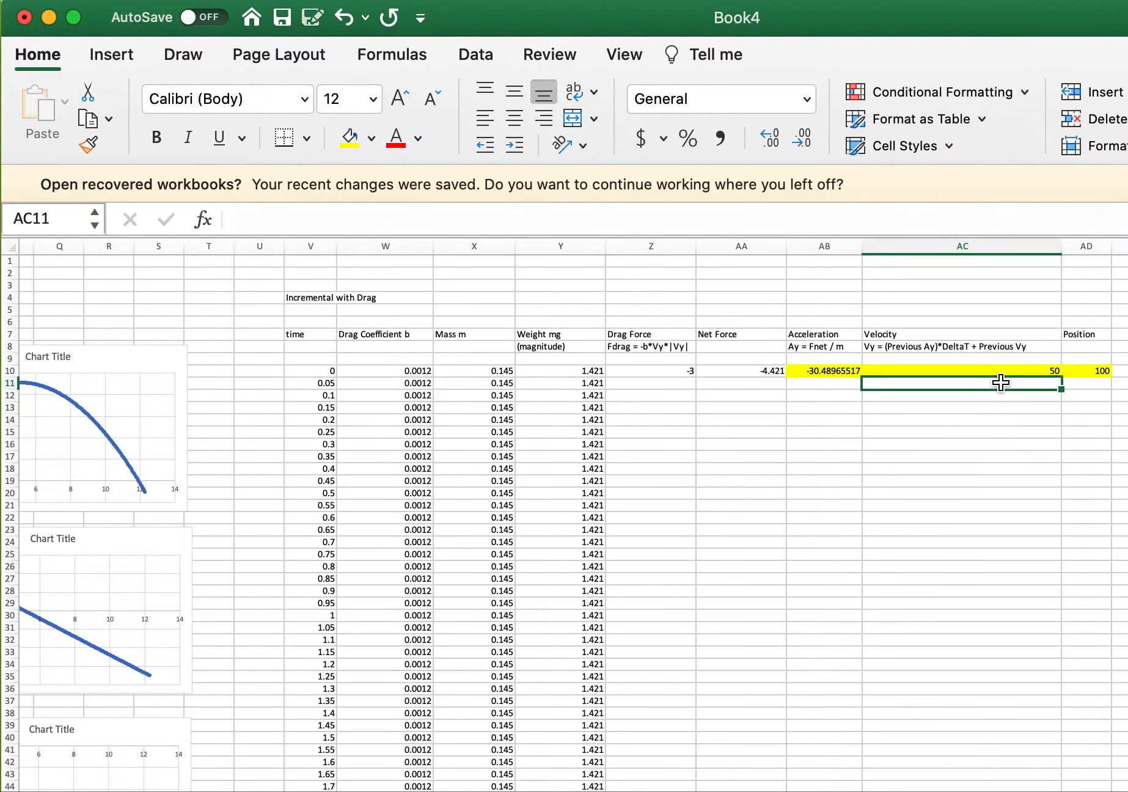
pyautogui.write('=')
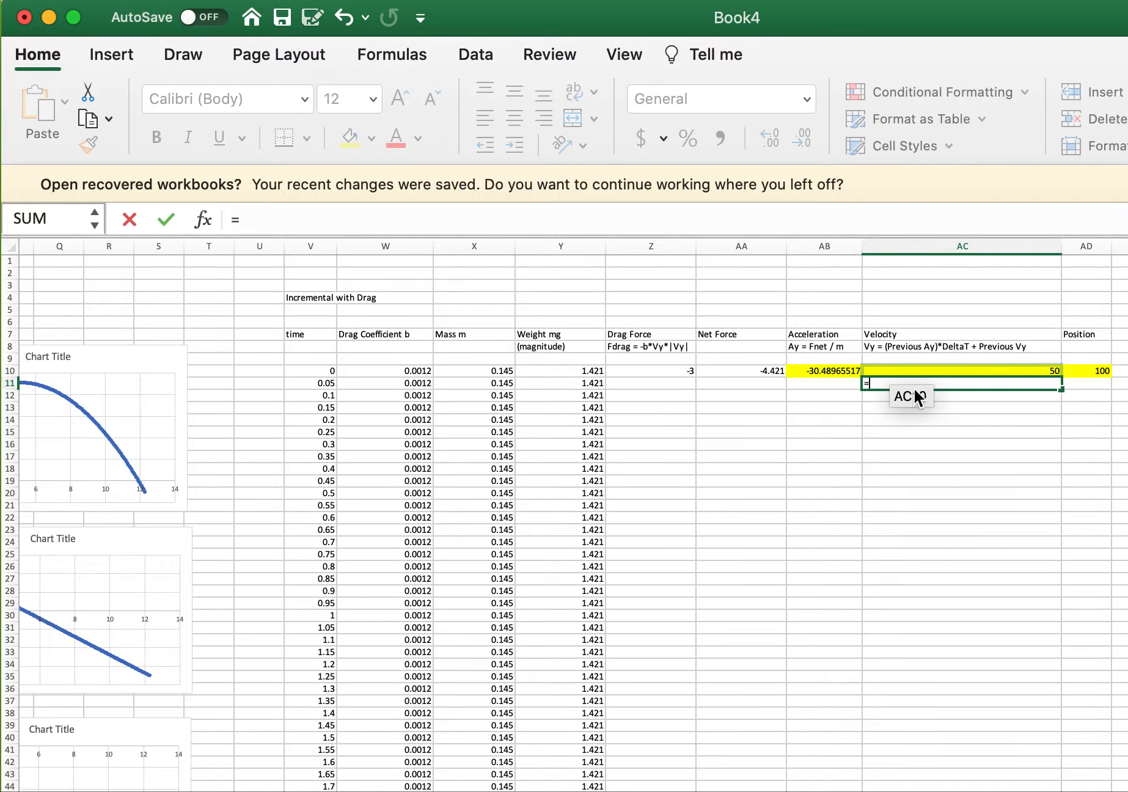
pyautogui.write('AB10*0.05+')
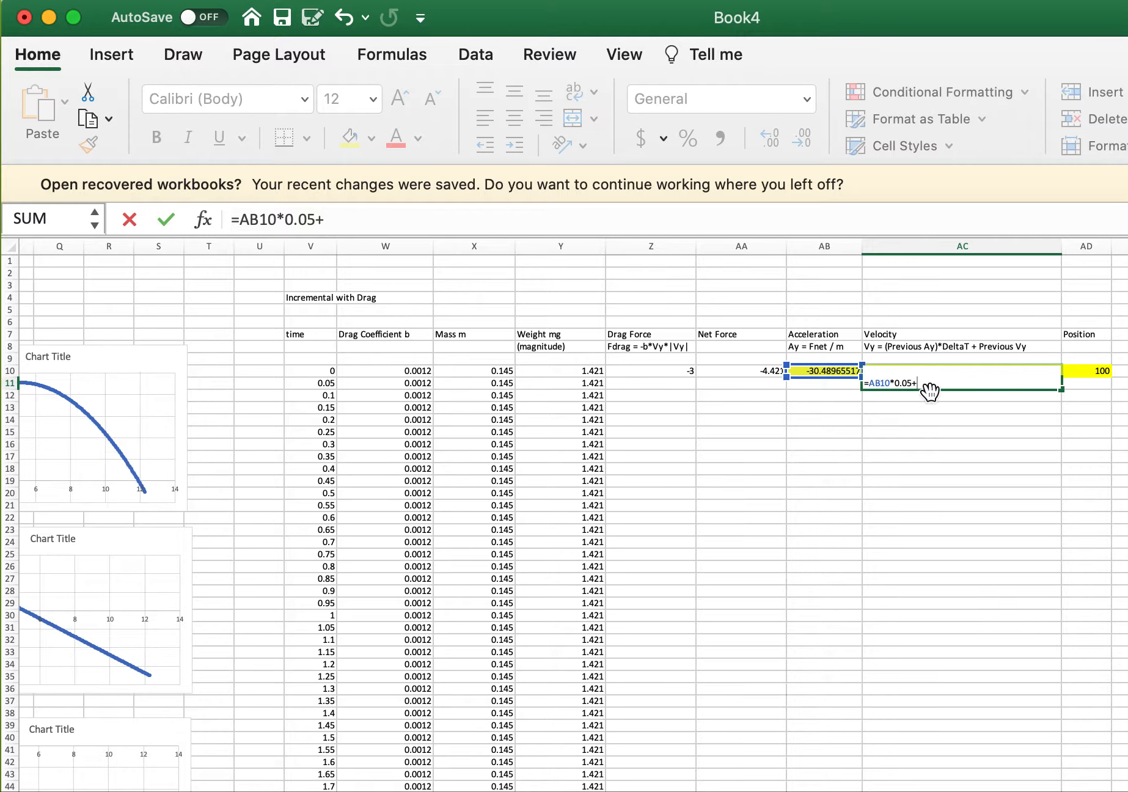
pyautogui.write('Ac10')
pyautogui.press('Return')
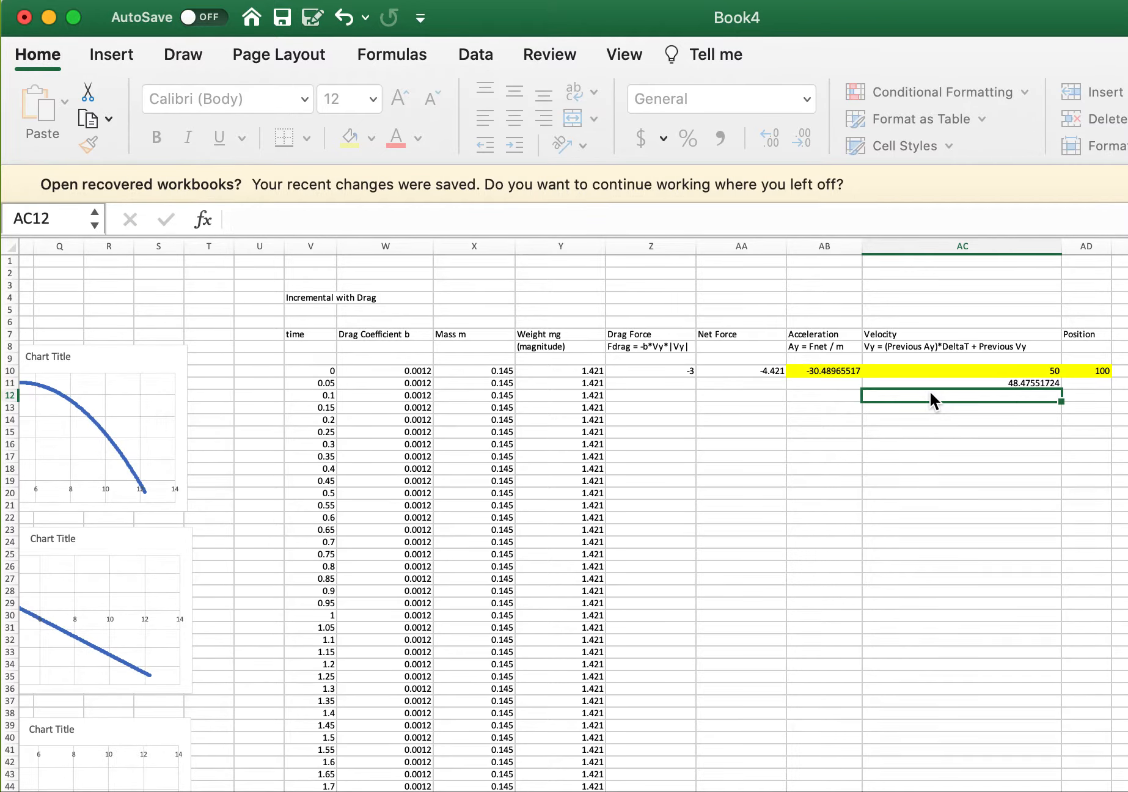
pyautogui.click(966, 383)
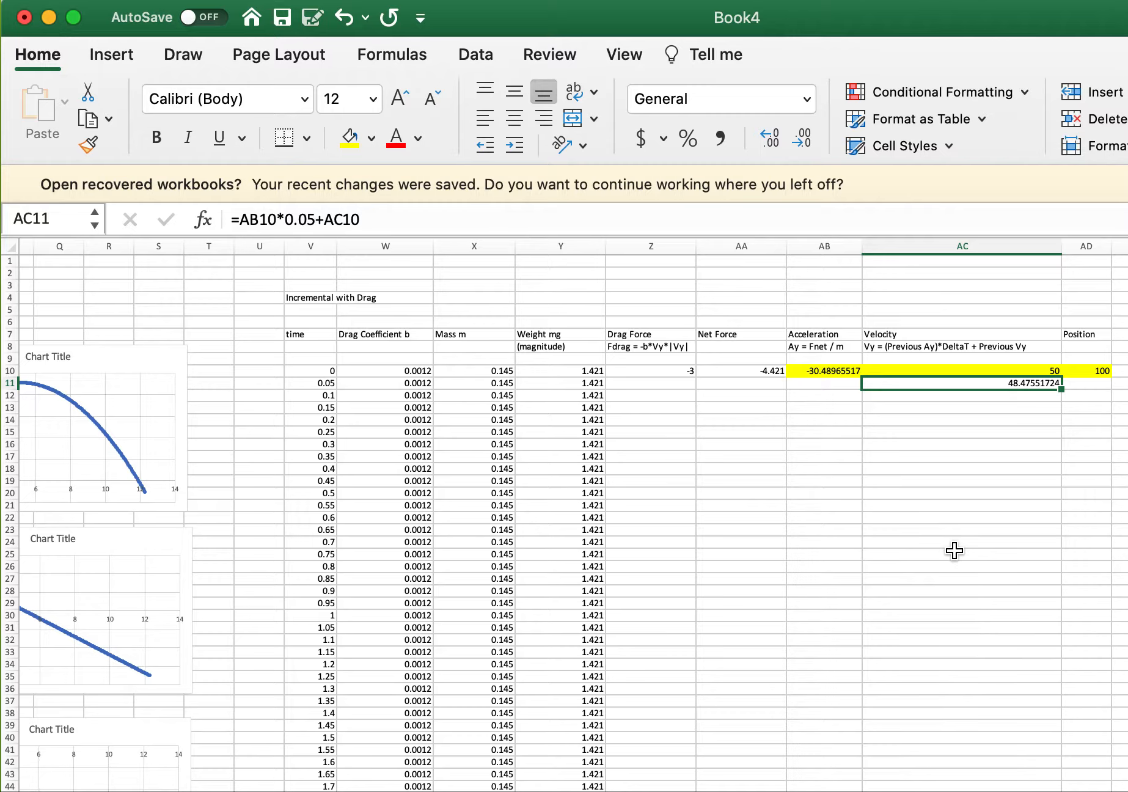
pyautogui.click(921, 445)
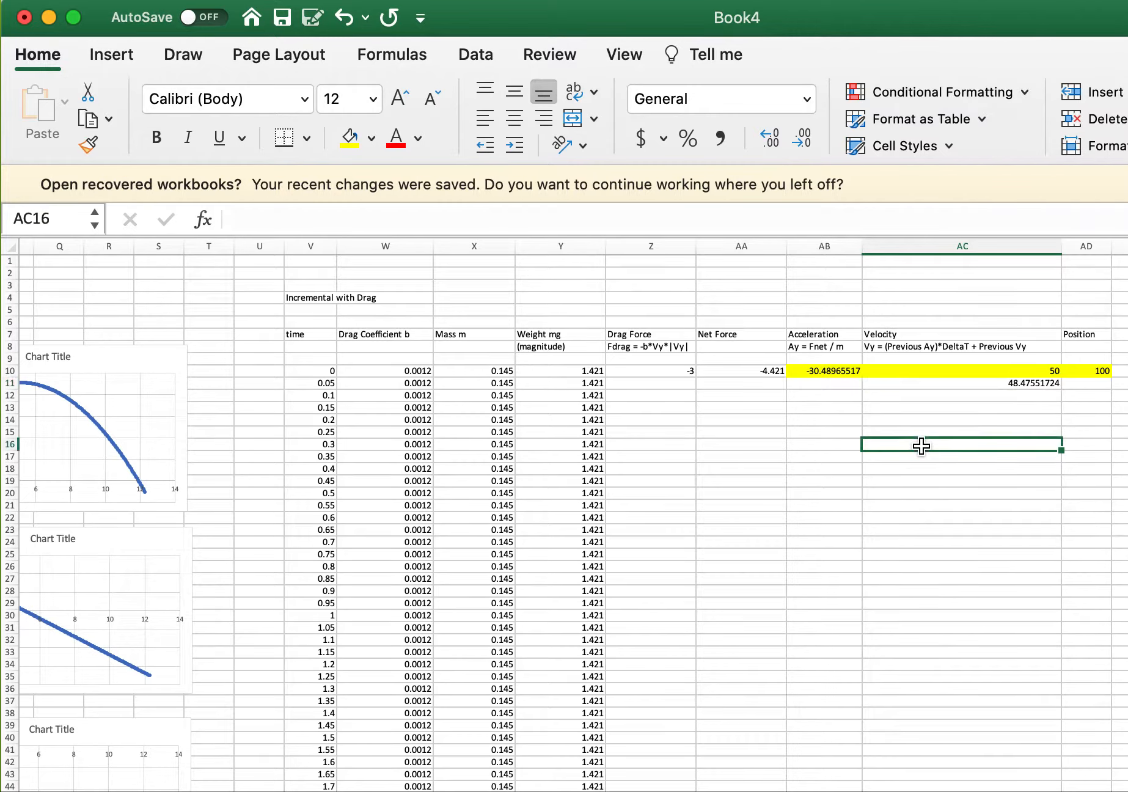
pyautogui.click(987, 386)
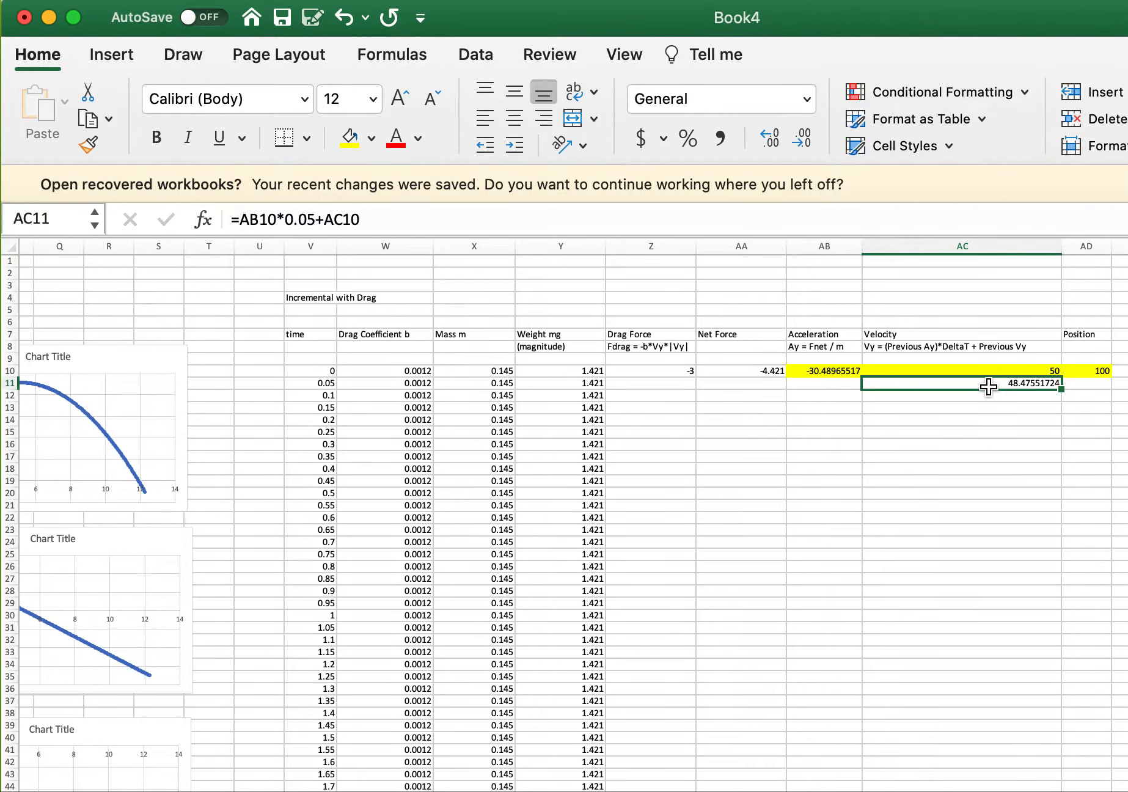
pyautogui.click(842, 370)
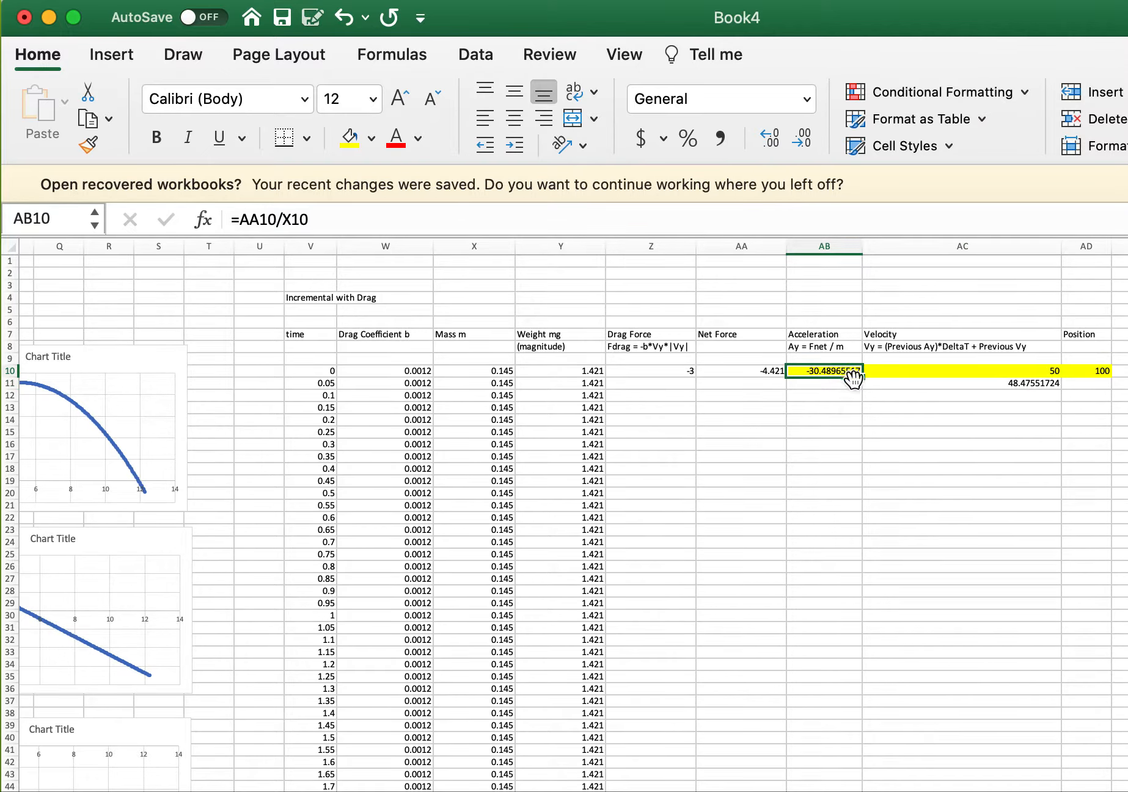
pyautogui.click(874, 384)
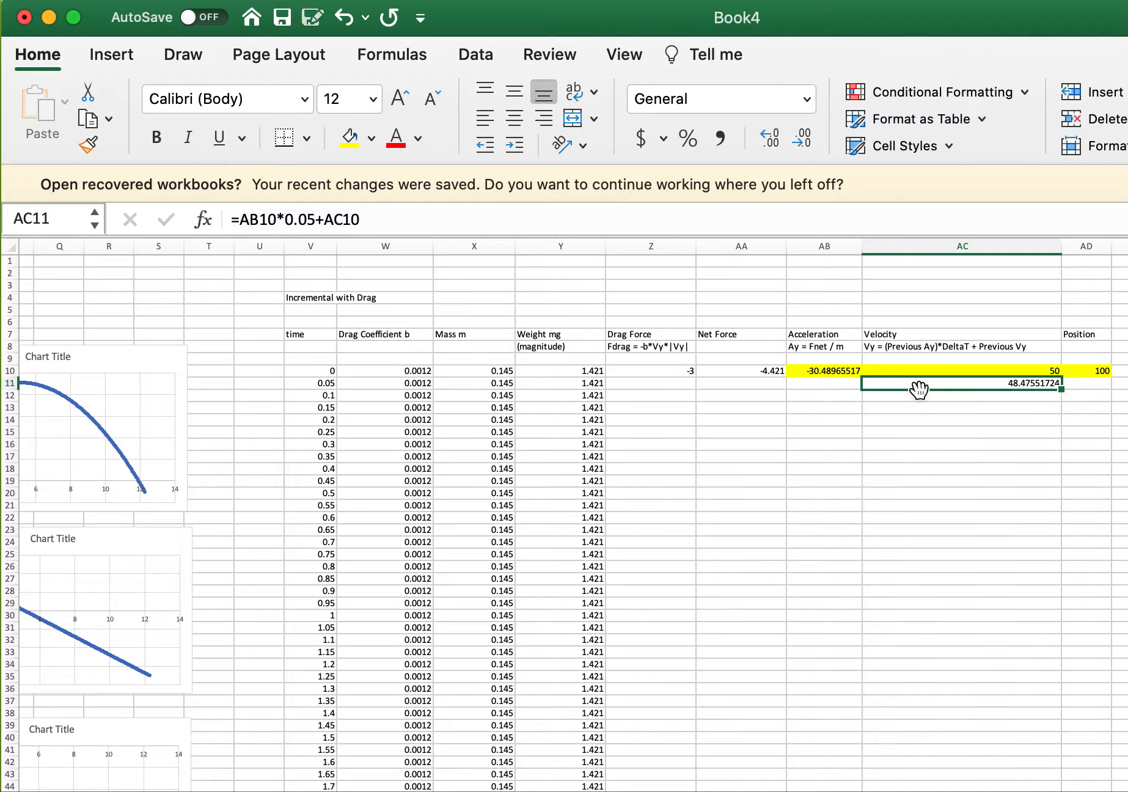
pyautogui.click(902, 405)
pyautogui.click(920, 385)
# Copy the drag force formula from Z10 down to Z11 for the 0.05 time row.
pyautogui.click(683, 372)
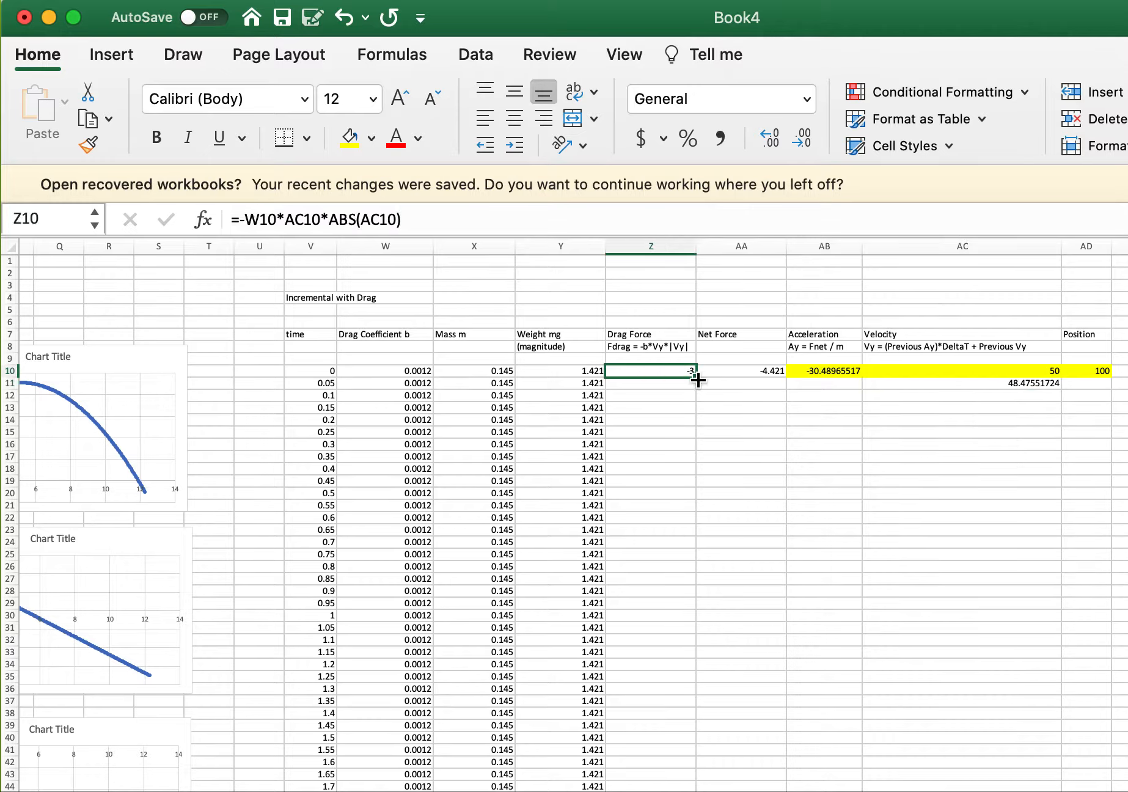
pyautogui.moveTo(692, 376); pyautogui.dragTo(693, 387)
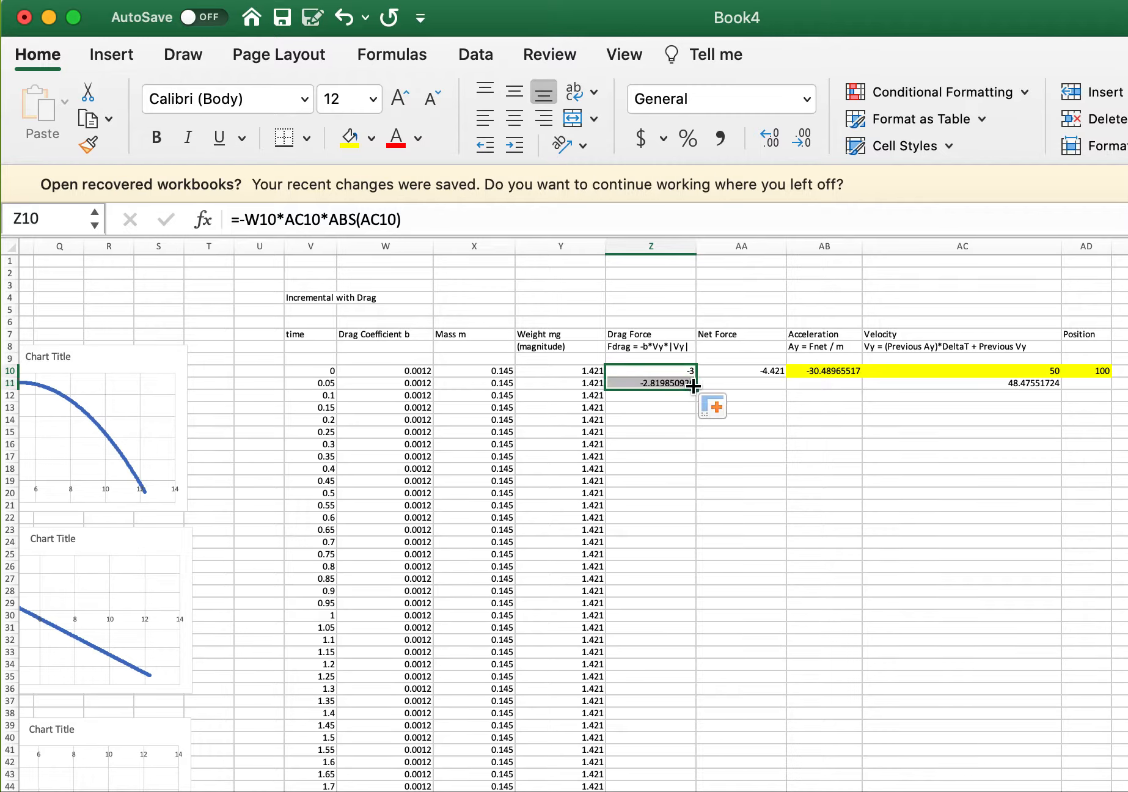
pyautogui.click(762, 409)
pyautogui.click(670, 384)
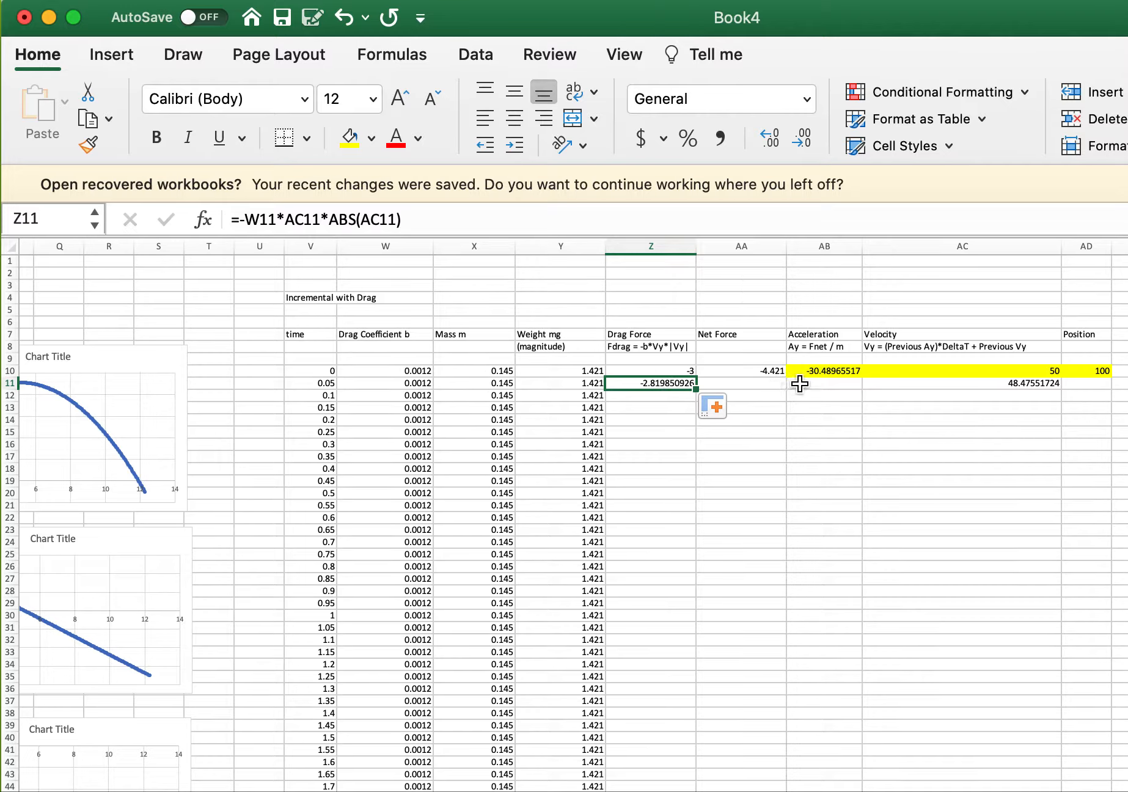
pyautogui.click(910, 400)
# Copy the net force formula from AA10 down to AA11.
pyautogui.click(777, 370)
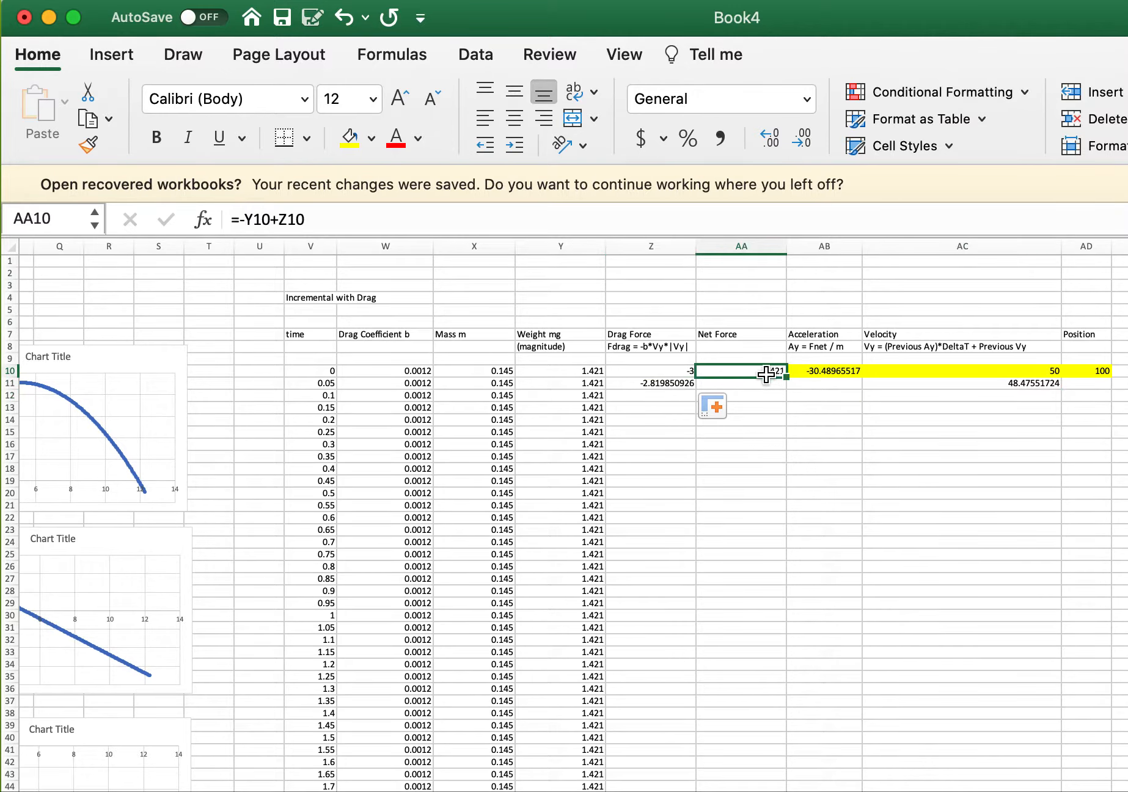
pyautogui.moveTo(785, 376); pyautogui.dragTo(784, 386)
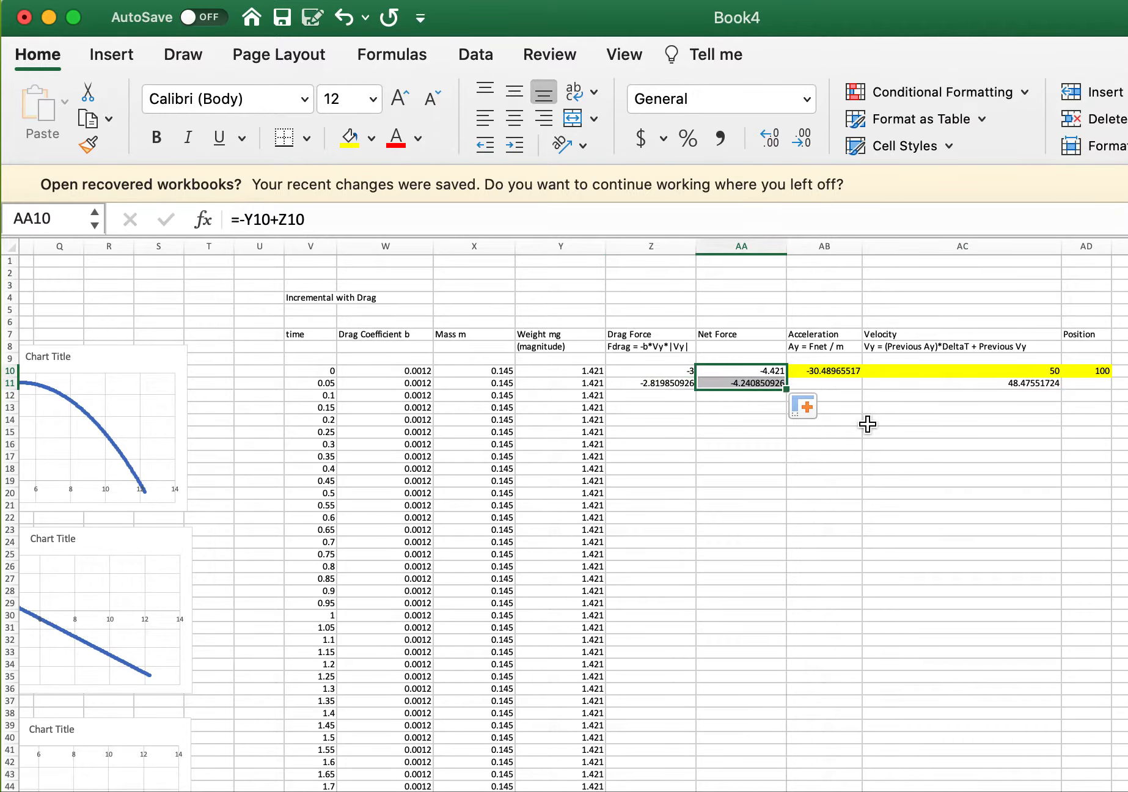
pyautogui.click(868, 424)
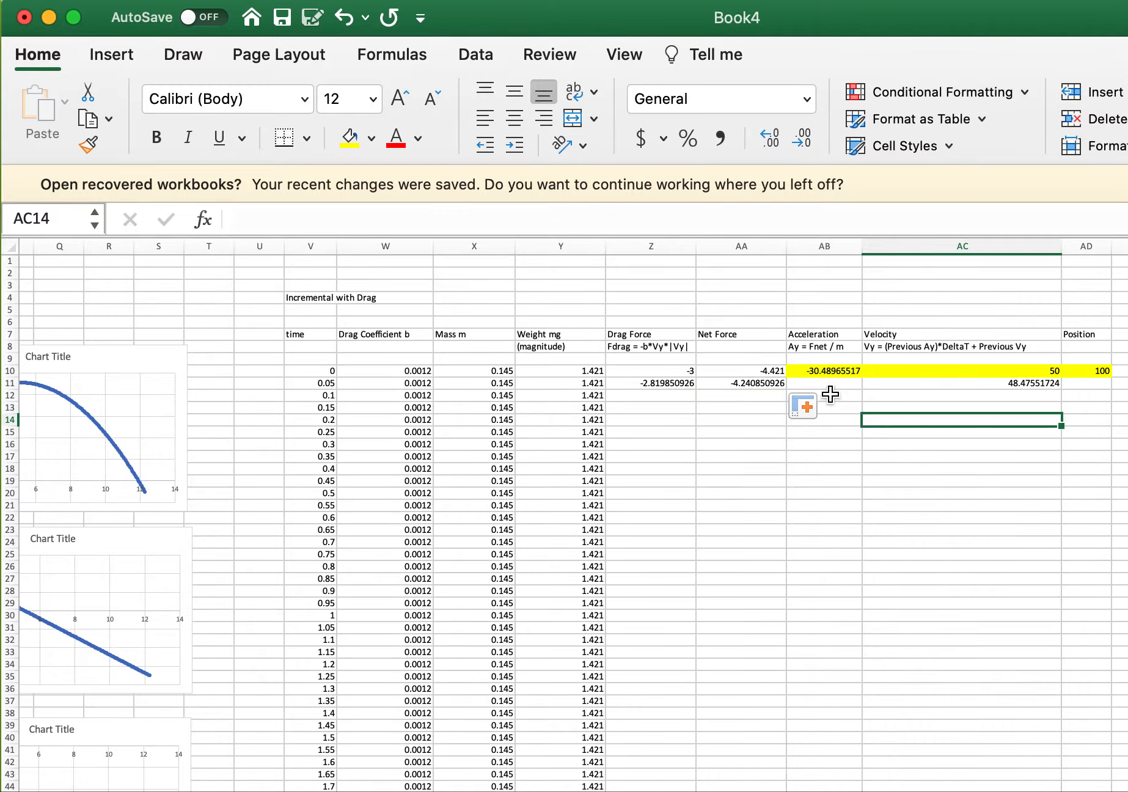
pyautogui.click(758, 385)
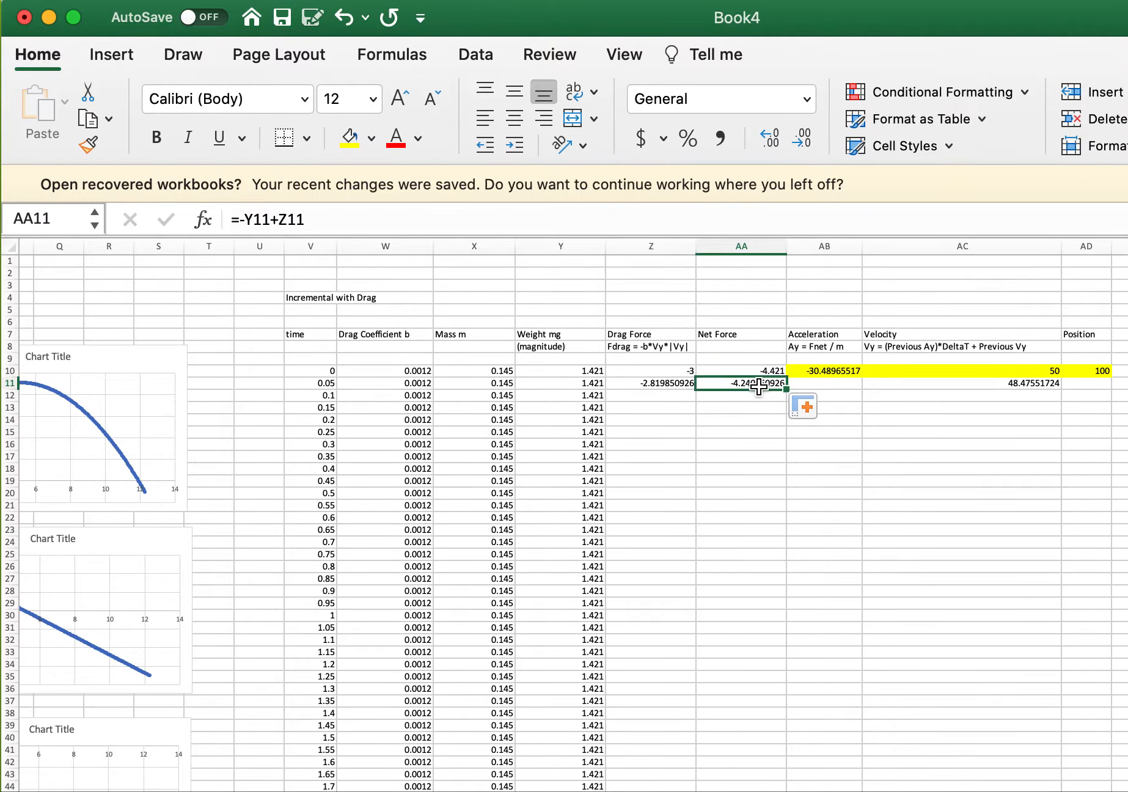
# Copy the acceleration formula from AB10 down to AB11.
pyautogui.click(830, 382)
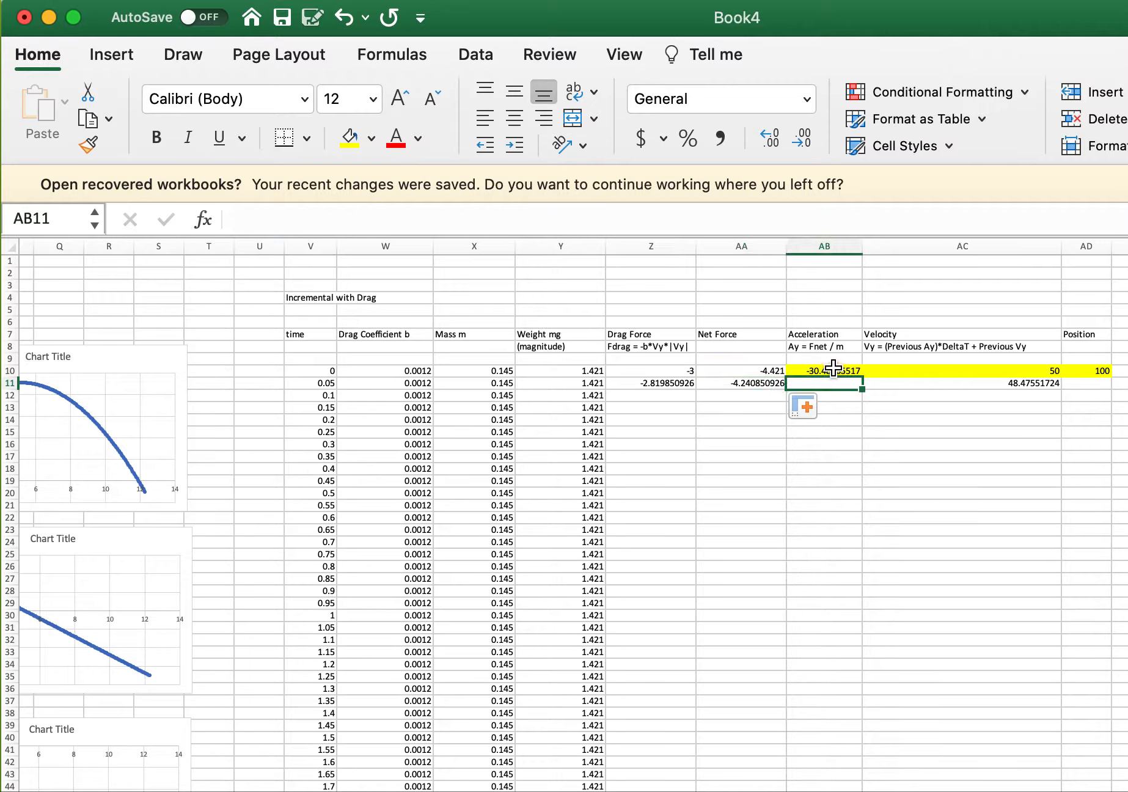
pyautogui.click(832, 369)
pyautogui.moveTo(862, 376); pyautogui.dragTo(860, 386)
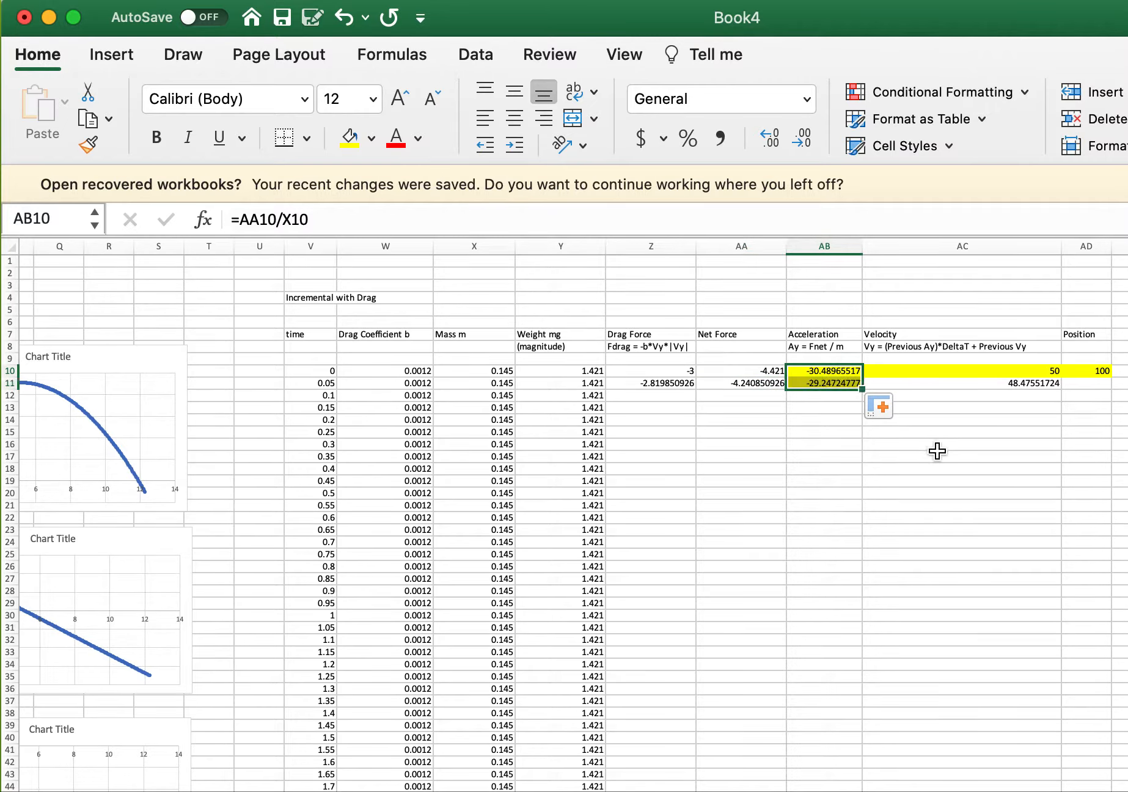
pyautogui.click(937, 451)
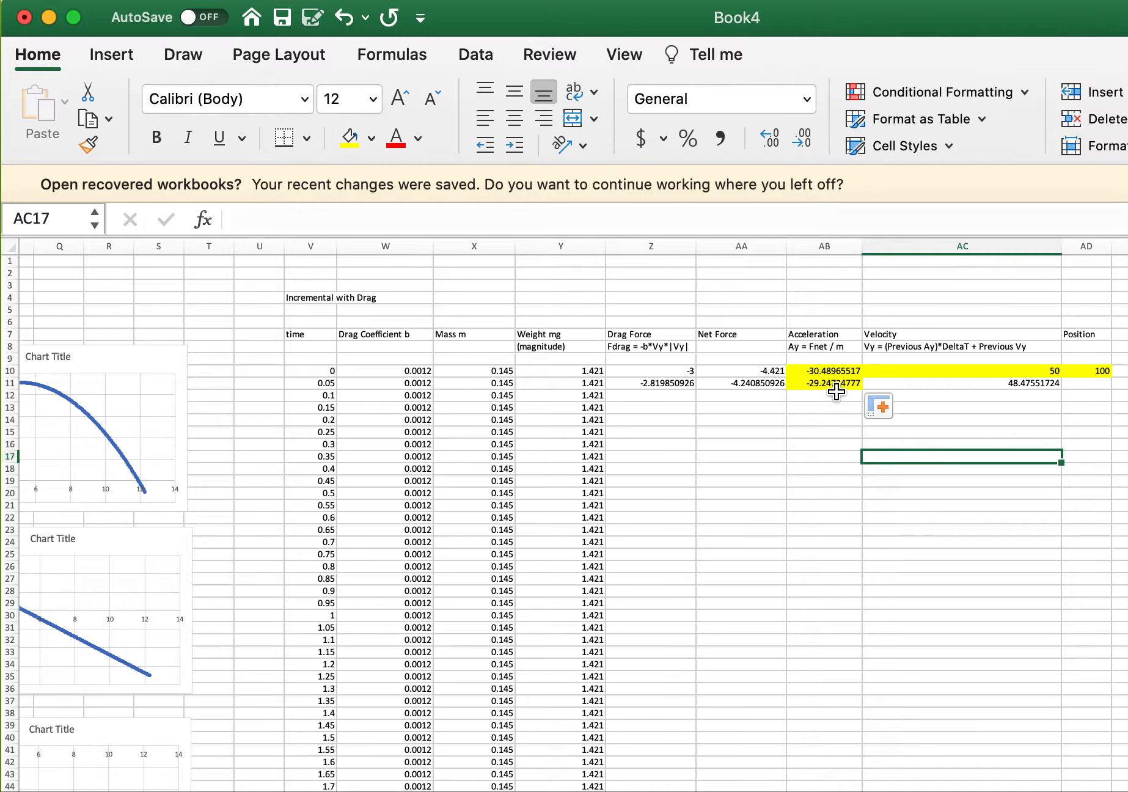
# Fill the drag force, net force, acceleration and velocity formulas in Z11:AC11 down through row 19.
pyautogui.click(675, 385)
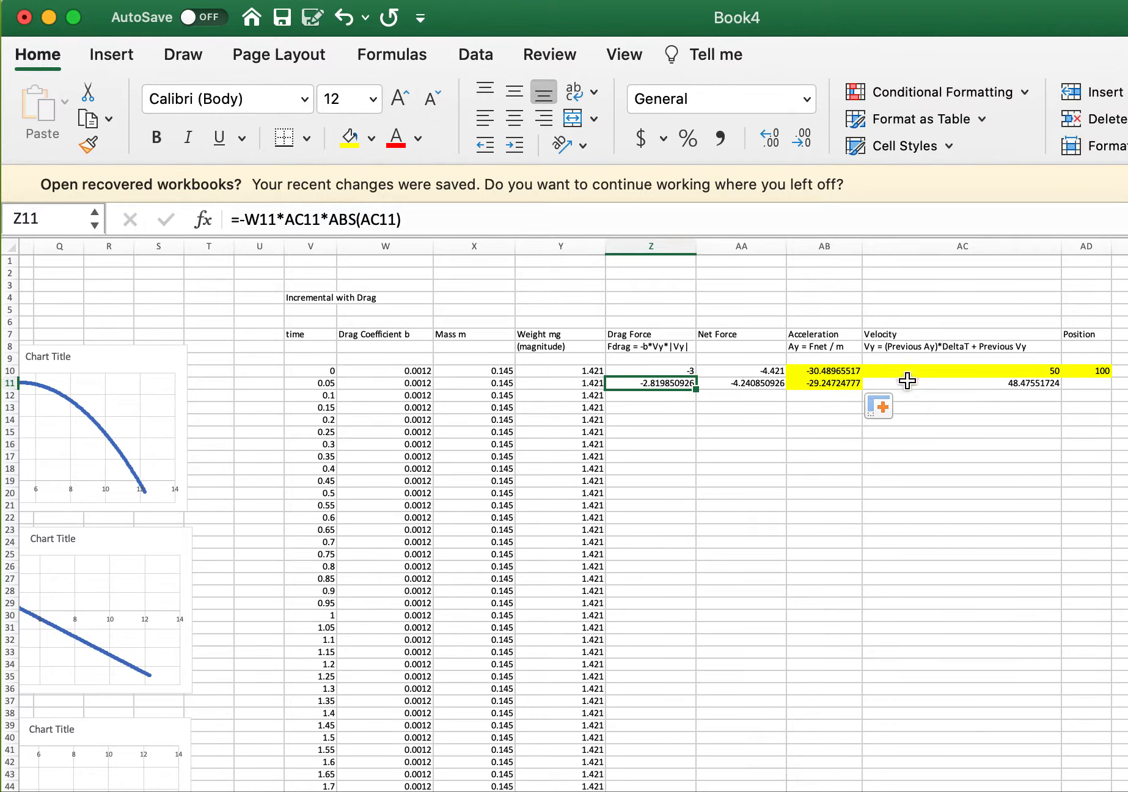
pyautogui.keyDown('shift'); pyautogui.click(906, 380); pyautogui.keyUp('shift')
pyautogui.moveTo(1059, 390); pyautogui.dragTo(1063, 488)
pyautogui.click(959, 579)
# Remove the yellow fill from the acceleration cells AB11:AB19.
pyautogui.click(855, 385)
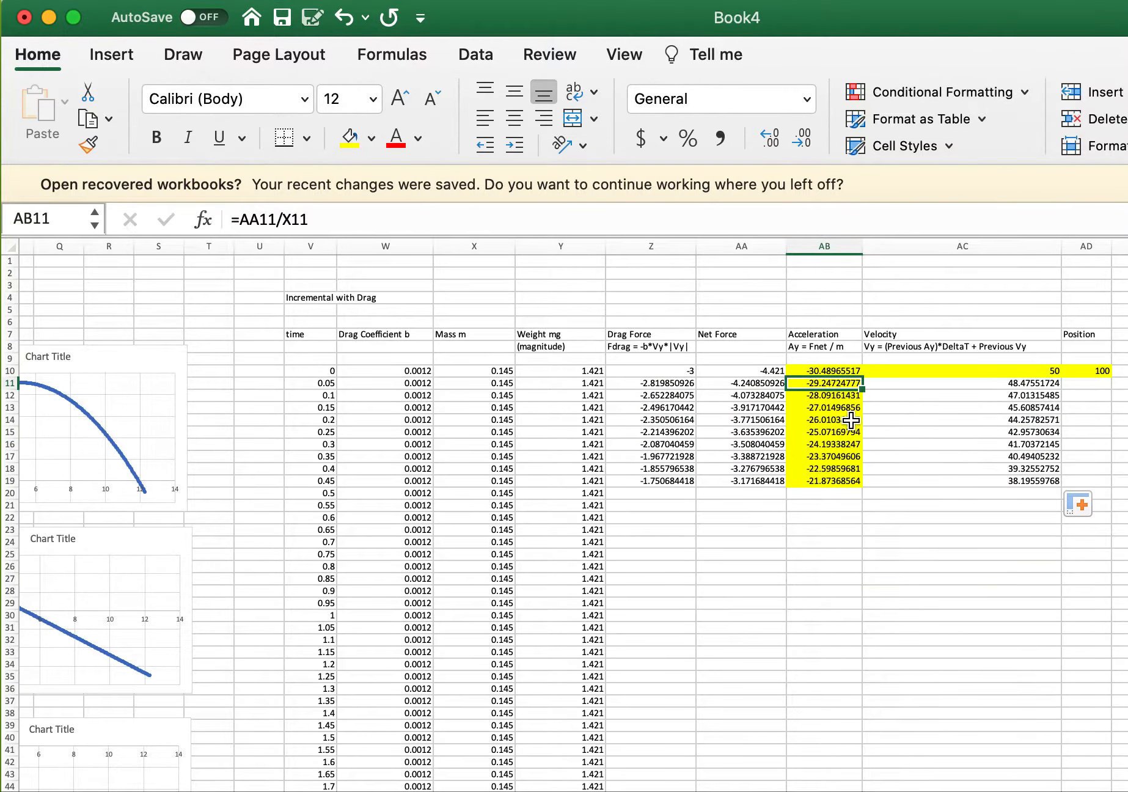
pyautogui.keyDown('shift'); pyautogui.click(844, 487); pyautogui.keyUp('shift')
pyautogui.click(371, 138)
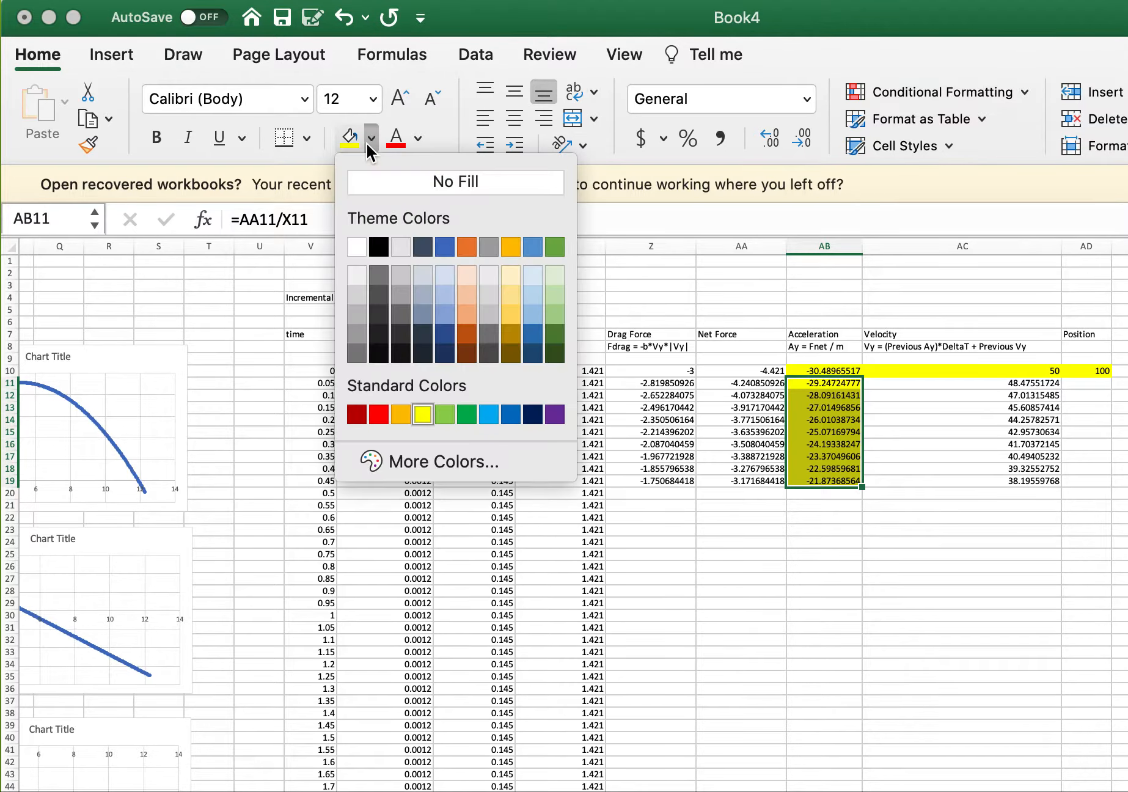
pyautogui.click(374, 183)
pyautogui.click(899, 481)
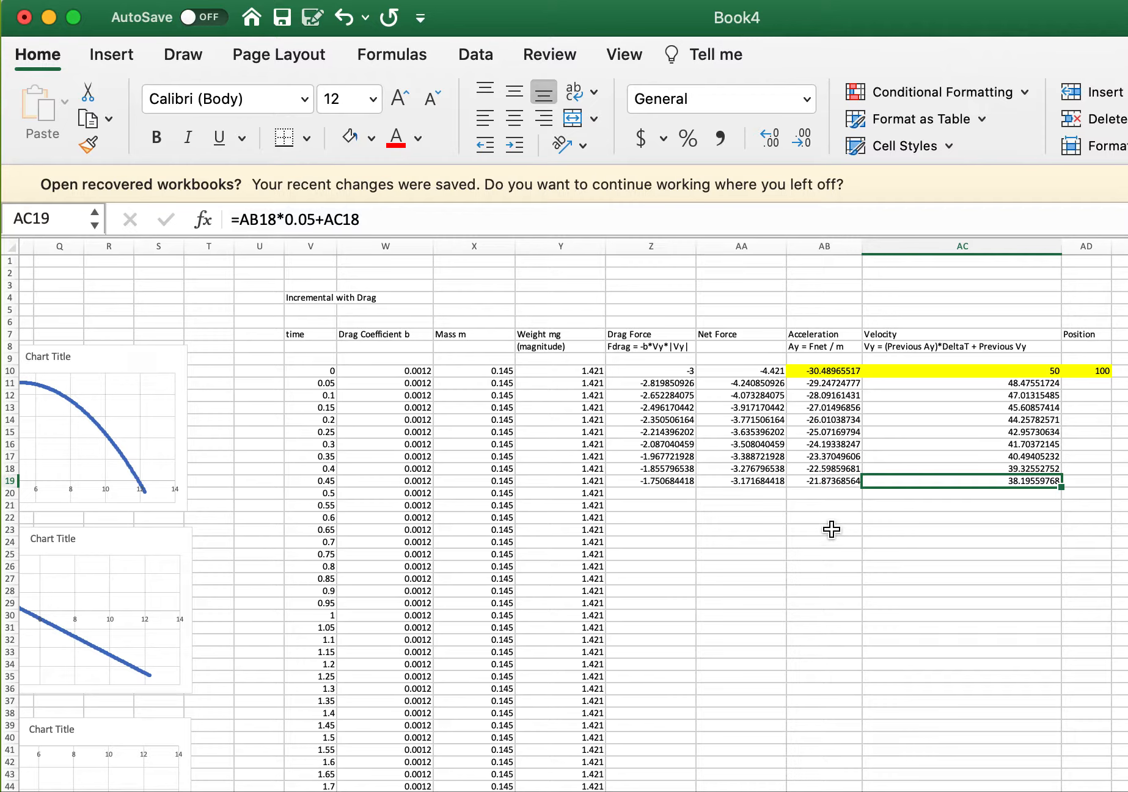
# Extend the drag force, net force, acceleration and velocity formulas from row 19 down alongside the remaining time values.
pyautogui.click(652, 443)
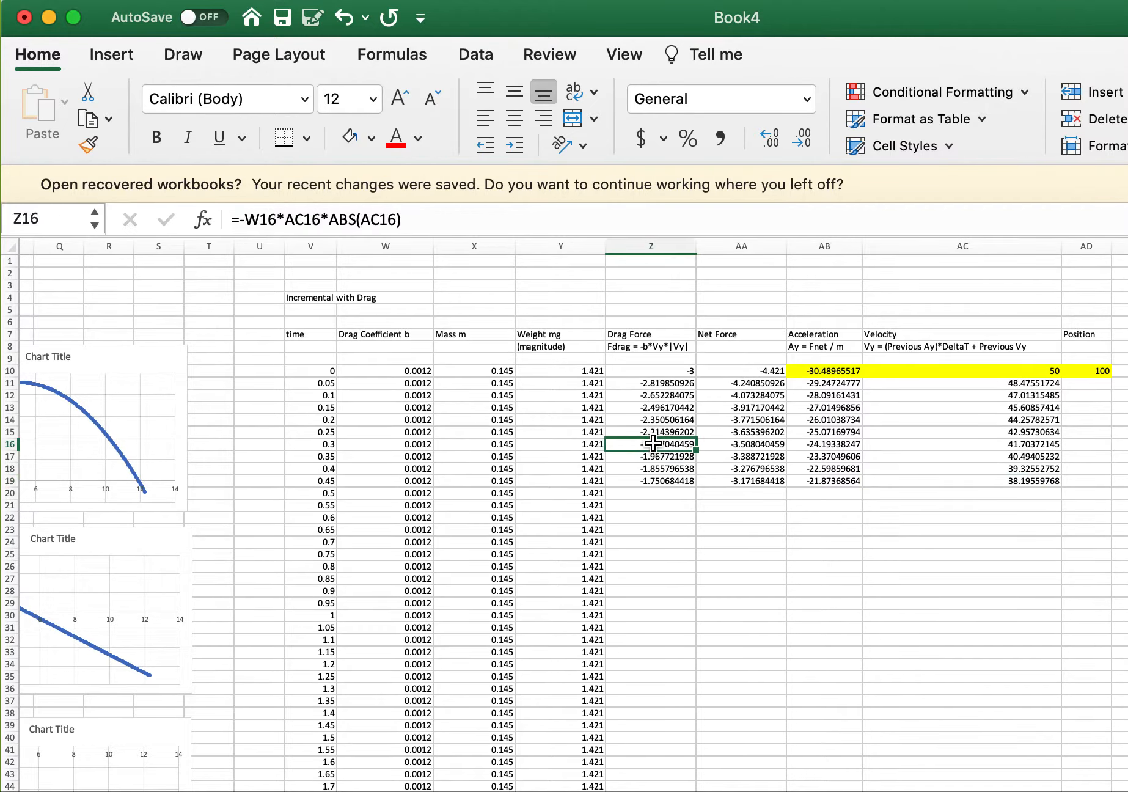
pyautogui.keyDown('shift'); pyautogui.click(1001, 483); pyautogui.keyUp('shift')
pyautogui.moveTo(1060, 487); pyautogui.dragTo(1062, 790)
pyautogui.click(1008, 457)
pyautogui.hscroll(1, 998, 489)
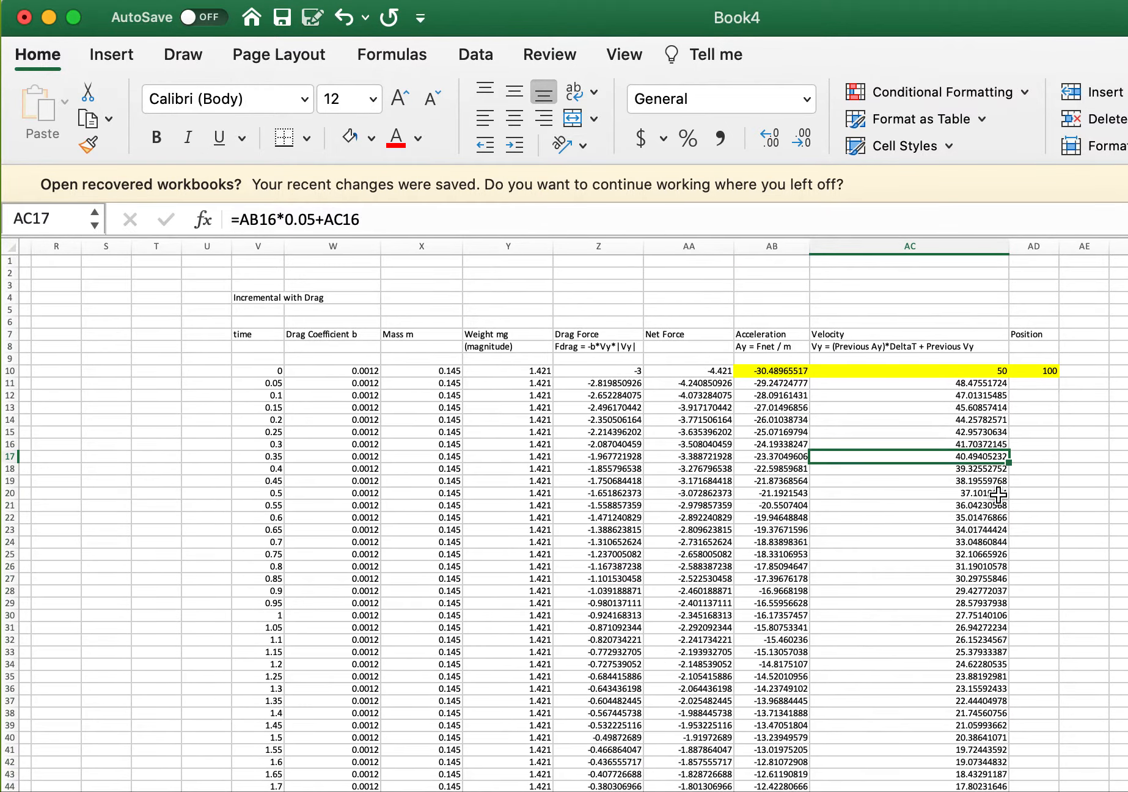
# Highlight velocity cell AC77, the last positive value before the velocity changes sign, with yellow fill.
pyautogui.scroll(-15, 998, 493)
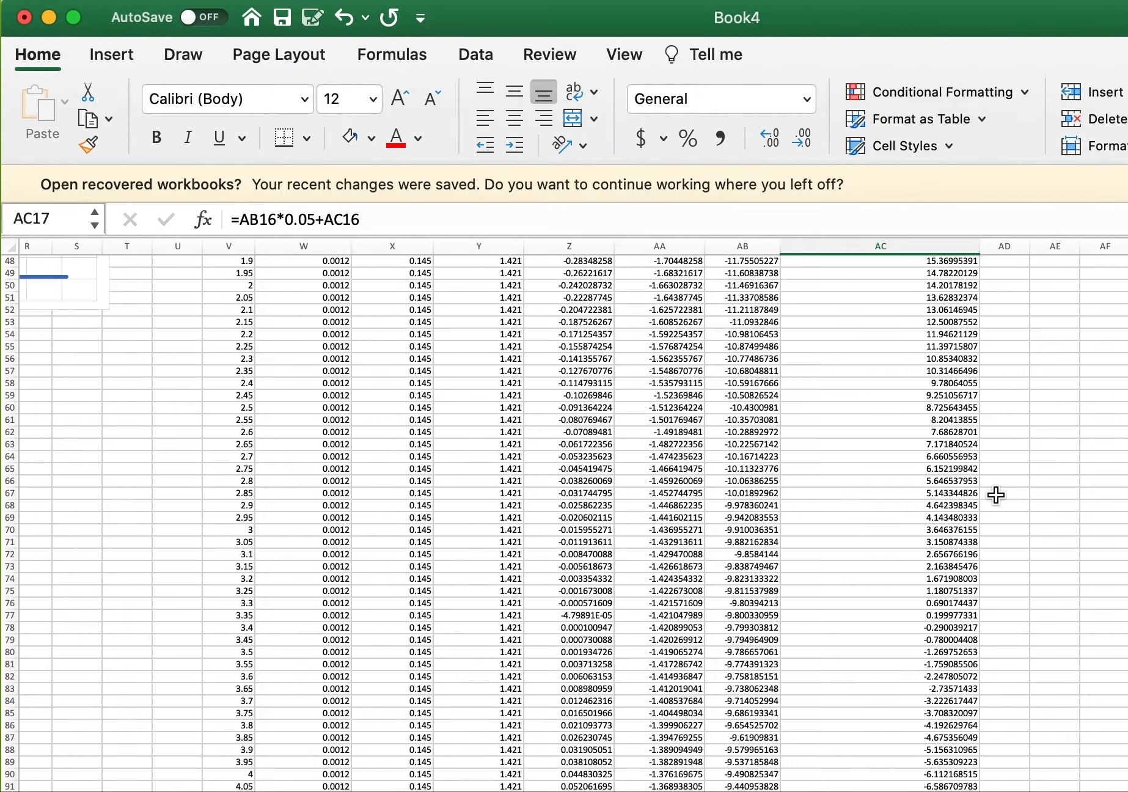
pyautogui.click(894, 604)
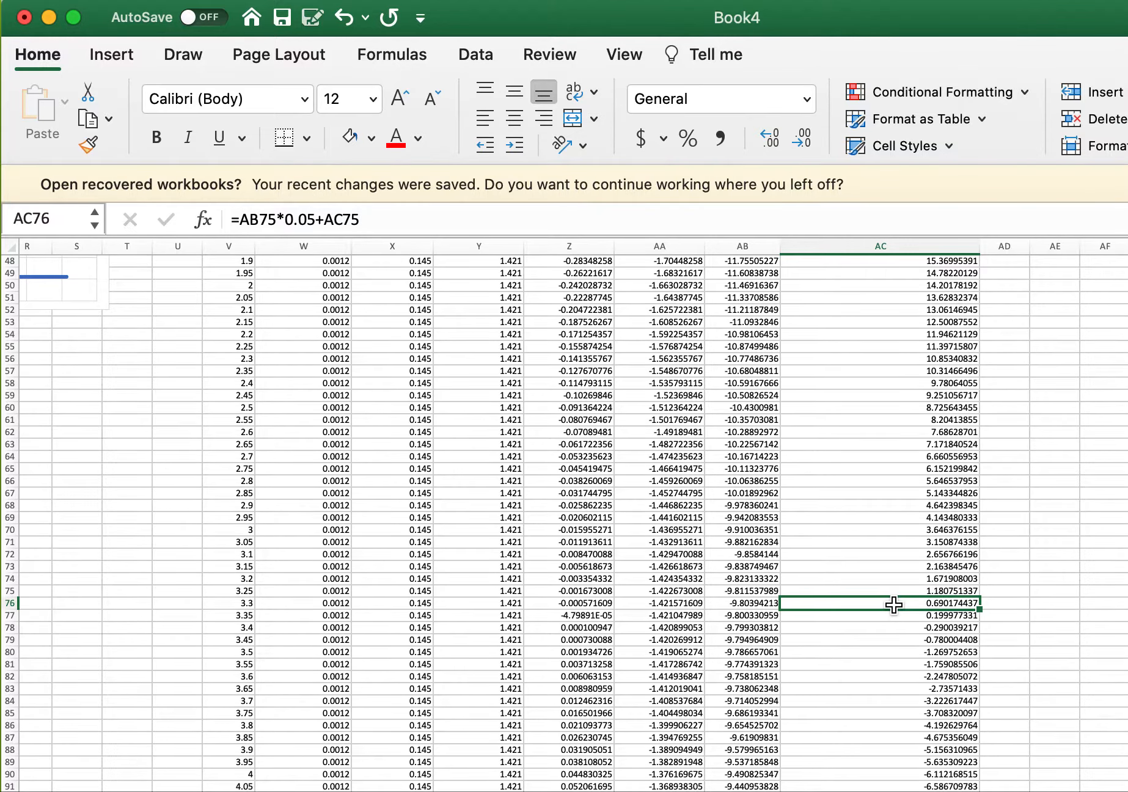
pyautogui.click(883, 619)
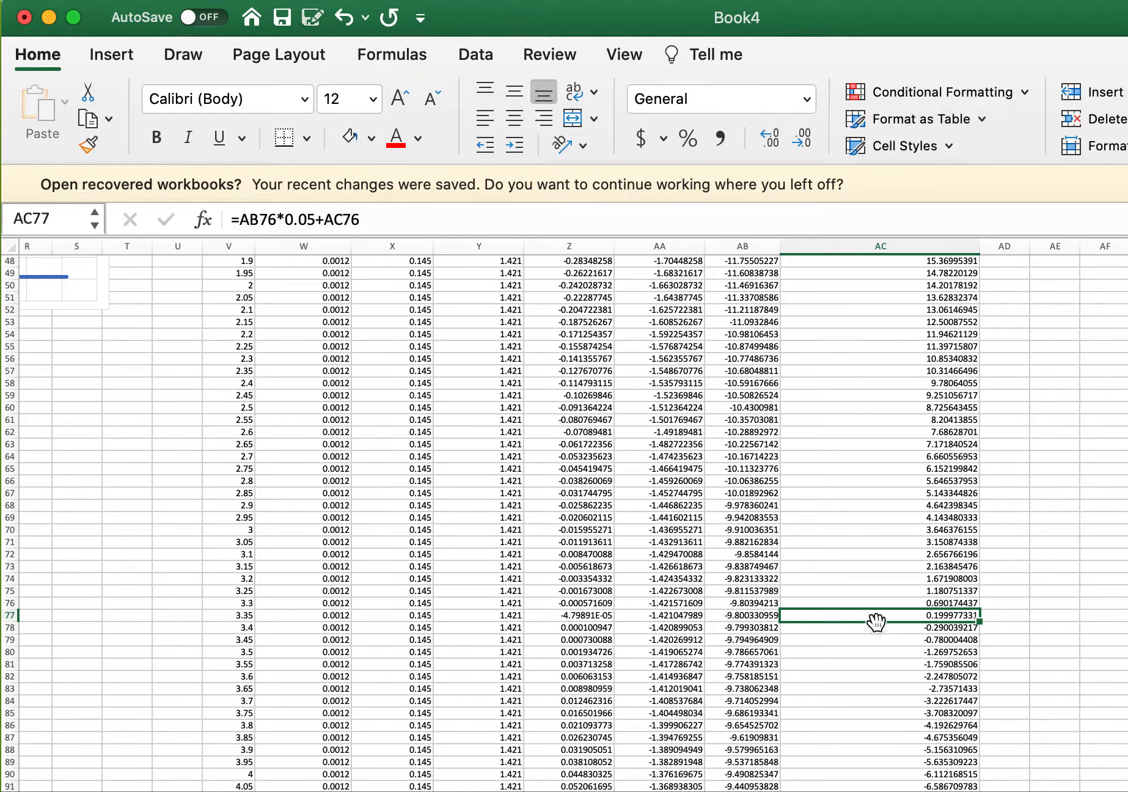
pyautogui.click(370, 138)
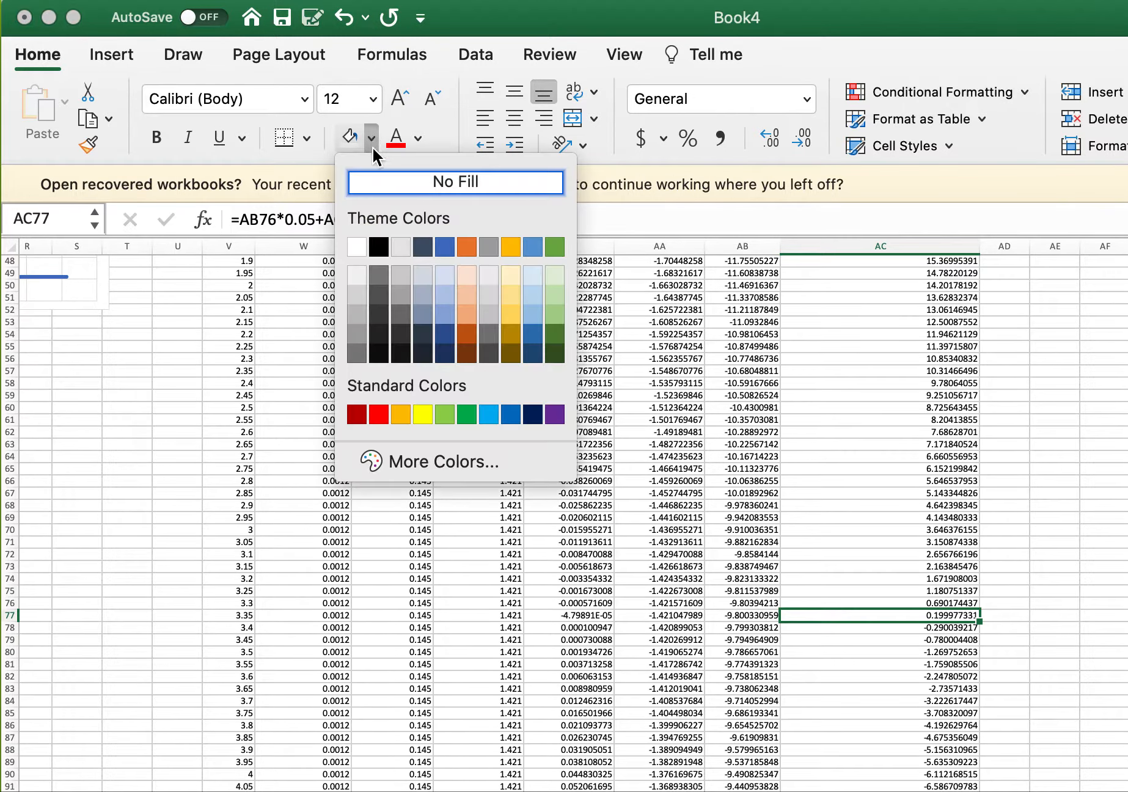
pyautogui.click(422, 414)
pyautogui.click(807, 483)
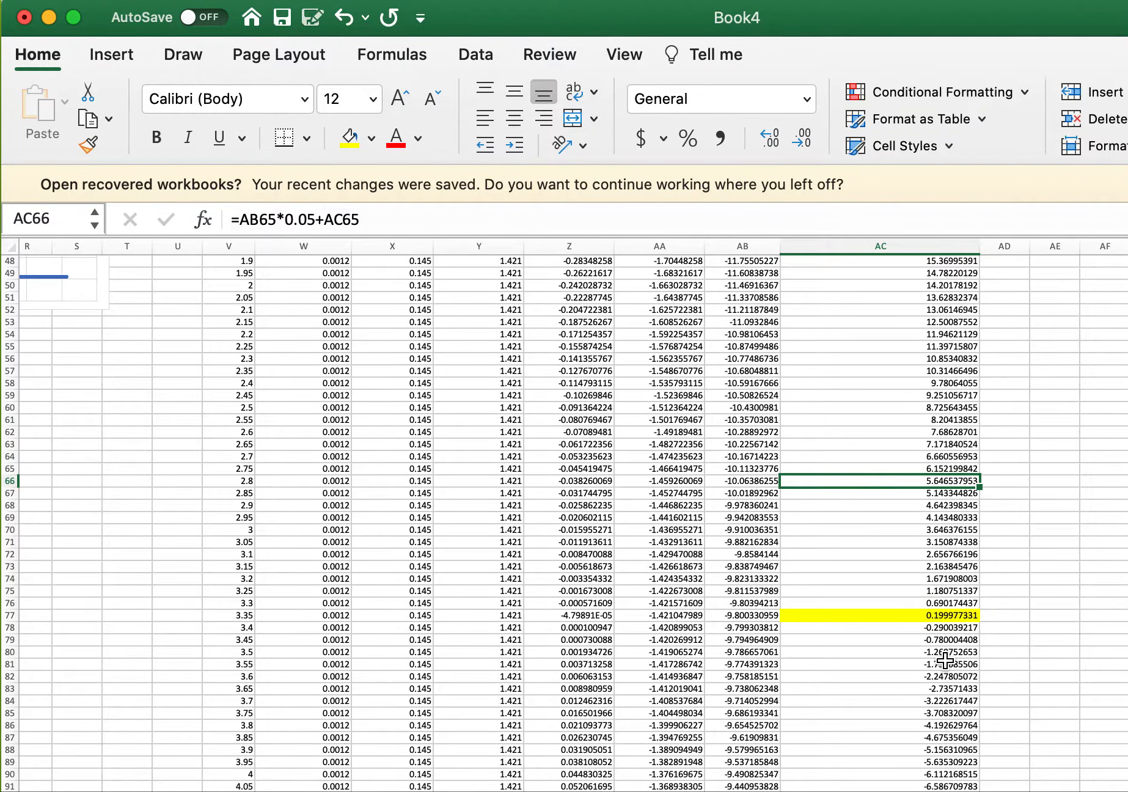
# Label the highlighted velocity row by entering "Peak" in AE77.
pyautogui.hscroll(3, 944, 659)
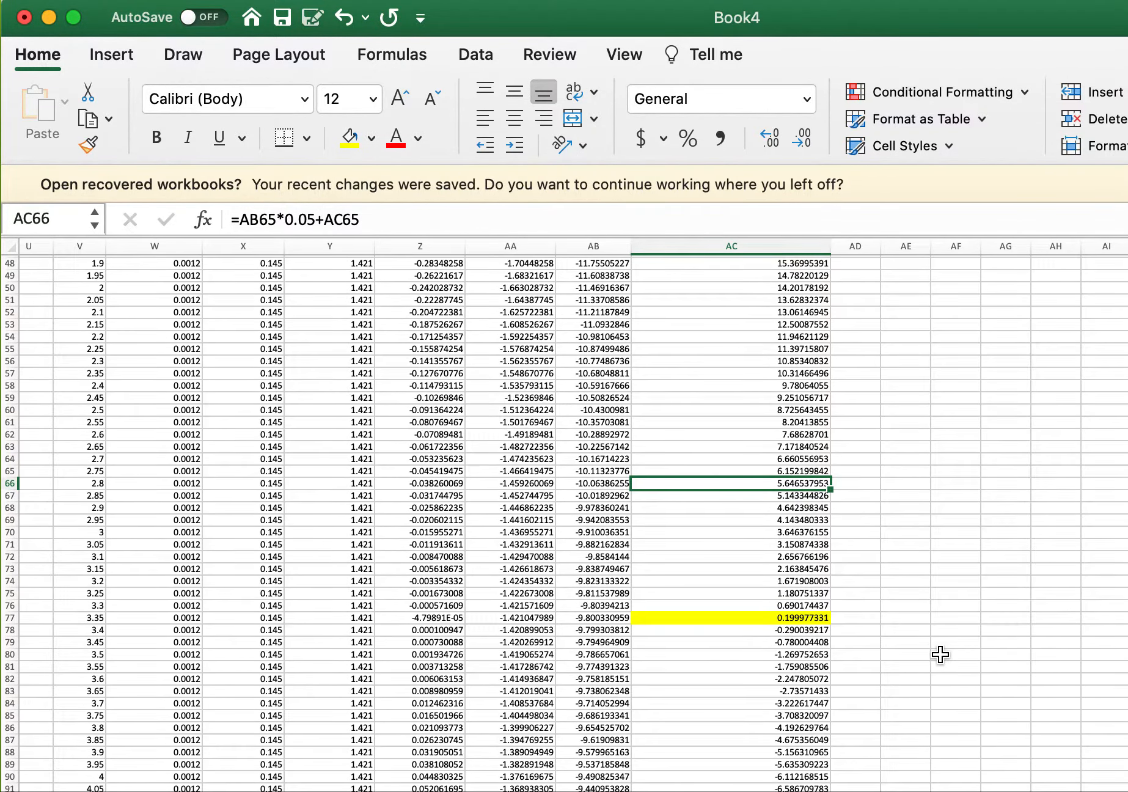
pyautogui.click(914, 616)
pyautogui.write('Pe')
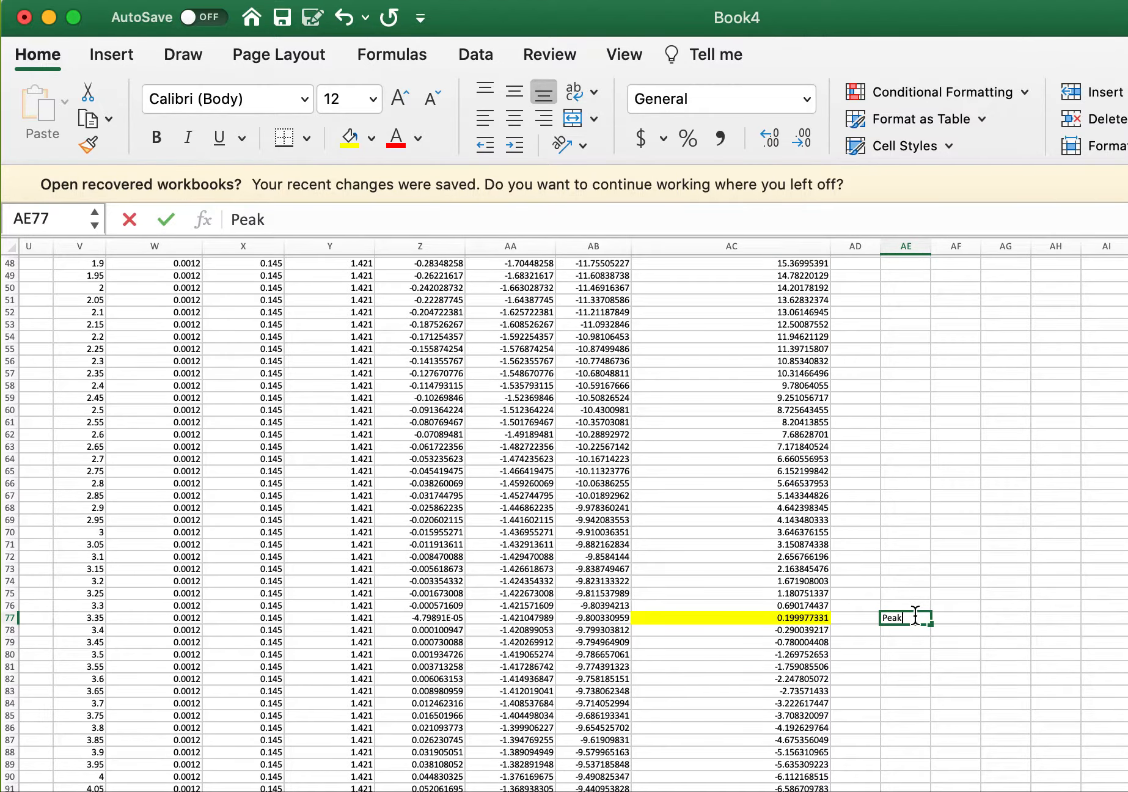
pyautogui.write('ak')
pyautogui.click(1000, 480)
# Examine the rows marked as peaks in the tables without drag and in the drag table.
pyautogui.hscroll(-10, 965, 661)
pyautogui.hscroll(-10, 897, 660)
pyautogui.scroll(15, 898, 659)
pyautogui.scroll(-20, 898, 659)
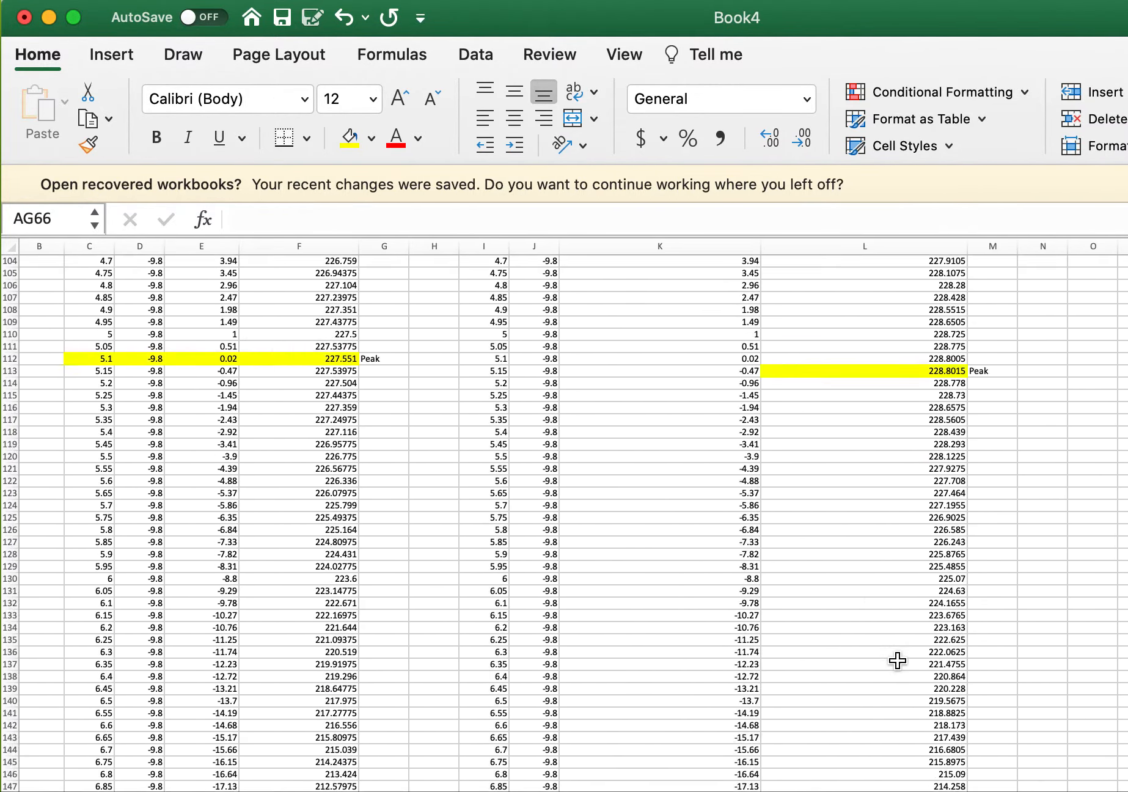
pyautogui.scroll(-3, 897, 659)
pyautogui.scroll(10, 898, 660)
pyautogui.hscroll(10, 897, 660)
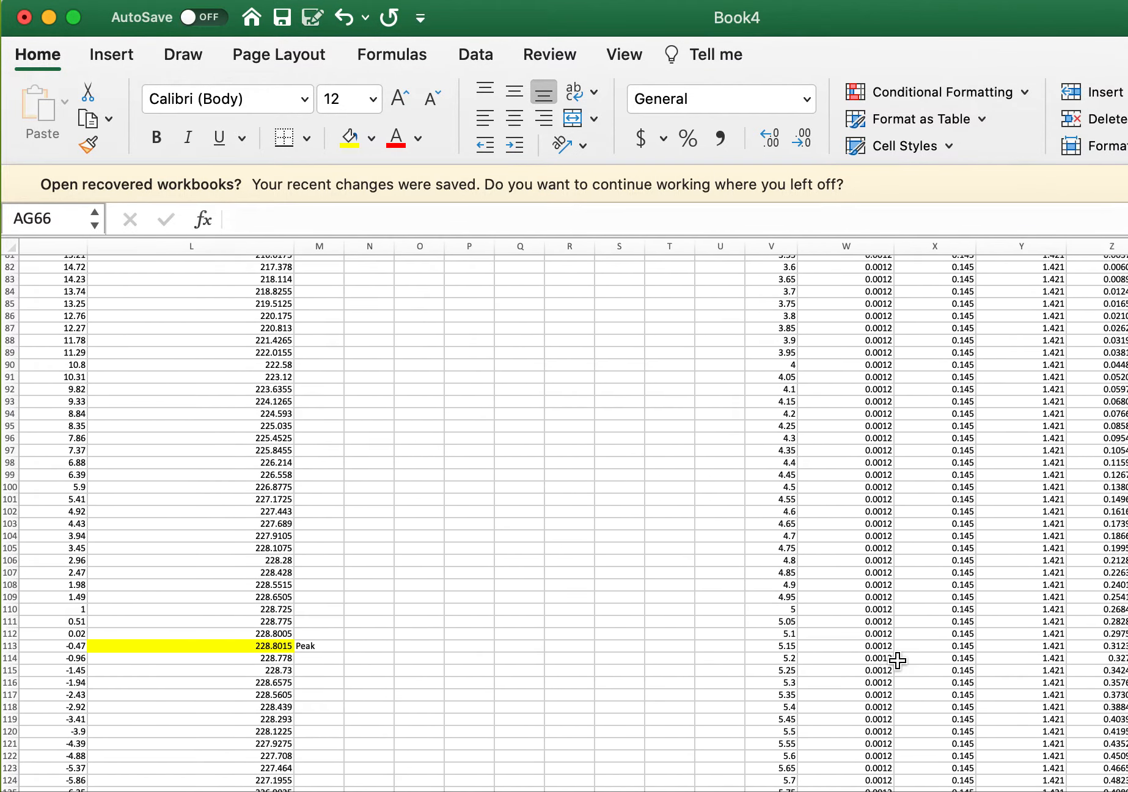
pyautogui.scroll(3, 897, 660)
pyautogui.hscroll(3, 897, 660)
pyautogui.hscroll(2, 898, 660)
pyautogui.scroll(-1, 897, 660)
pyautogui.hscroll(-10, 897, 659)
pyautogui.scroll(-1, 898, 660)
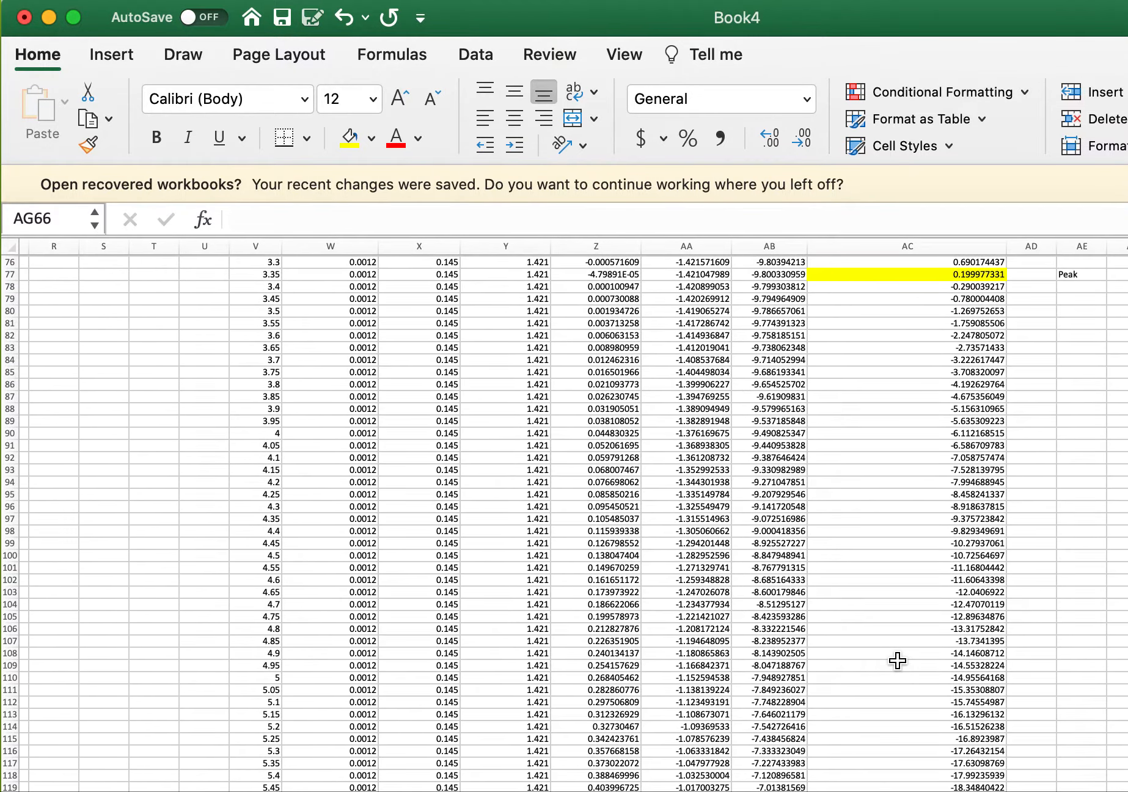
# Compare the peak time in I113 of the table without drag with the peak time in V77 of the drag table.
pyautogui.moveTo(366, 702); pyautogui.dragTo(434, 700)
pyautogui.click(532, 700)
pyautogui.click(448, 700)
pyautogui.hscroll(-1, 308, 704)
pyautogui.hscroll(-2, 308, 704)
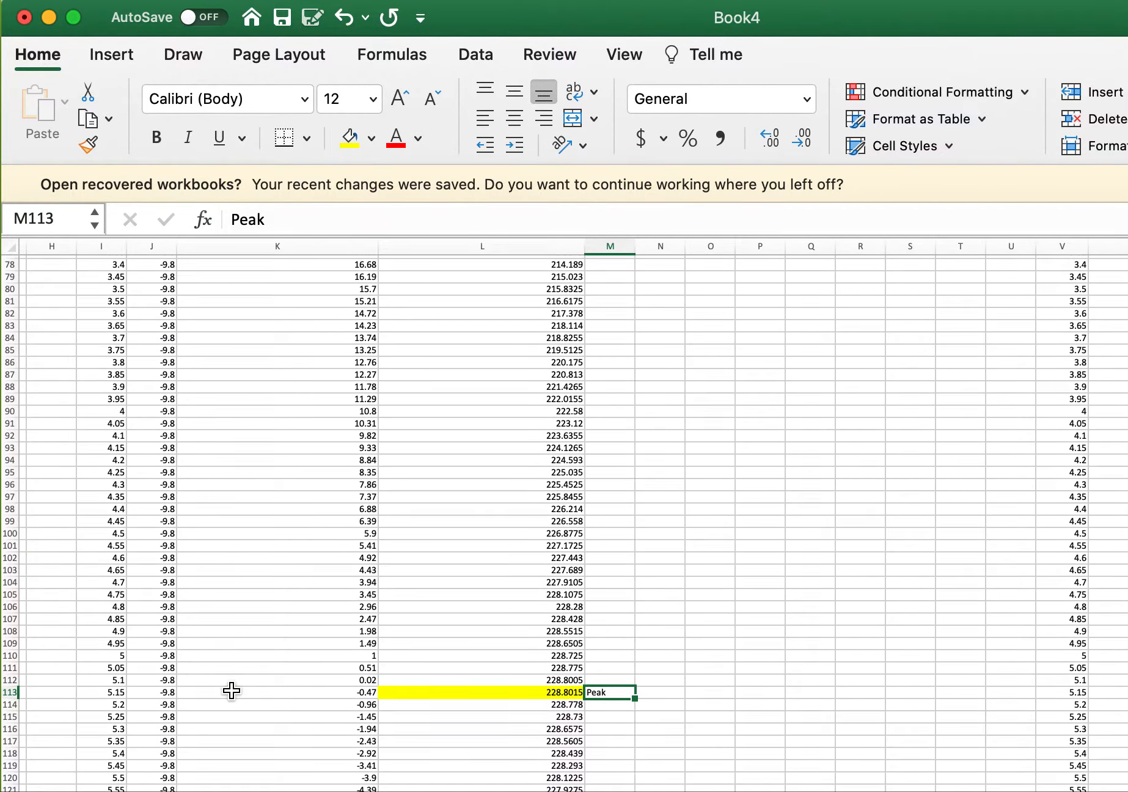
pyautogui.click(86, 696)
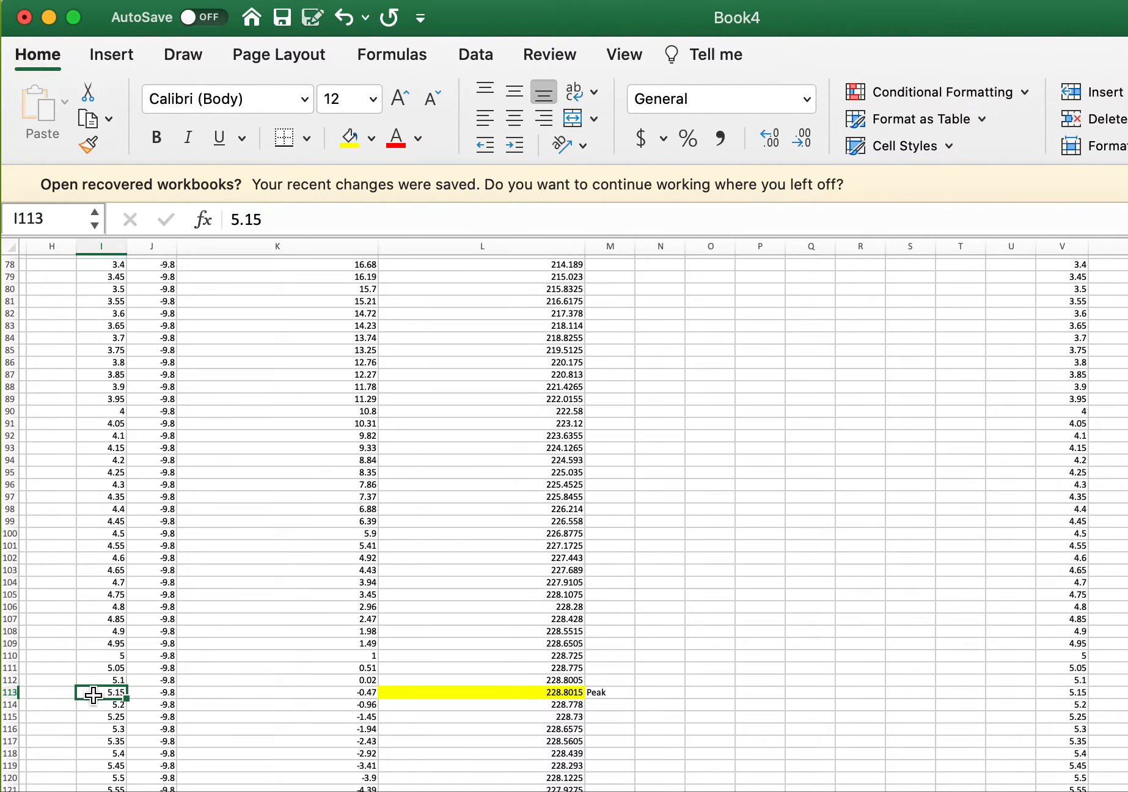
pyautogui.hscroll(10, 510, 633)
pyautogui.scroll(4, 510, 633)
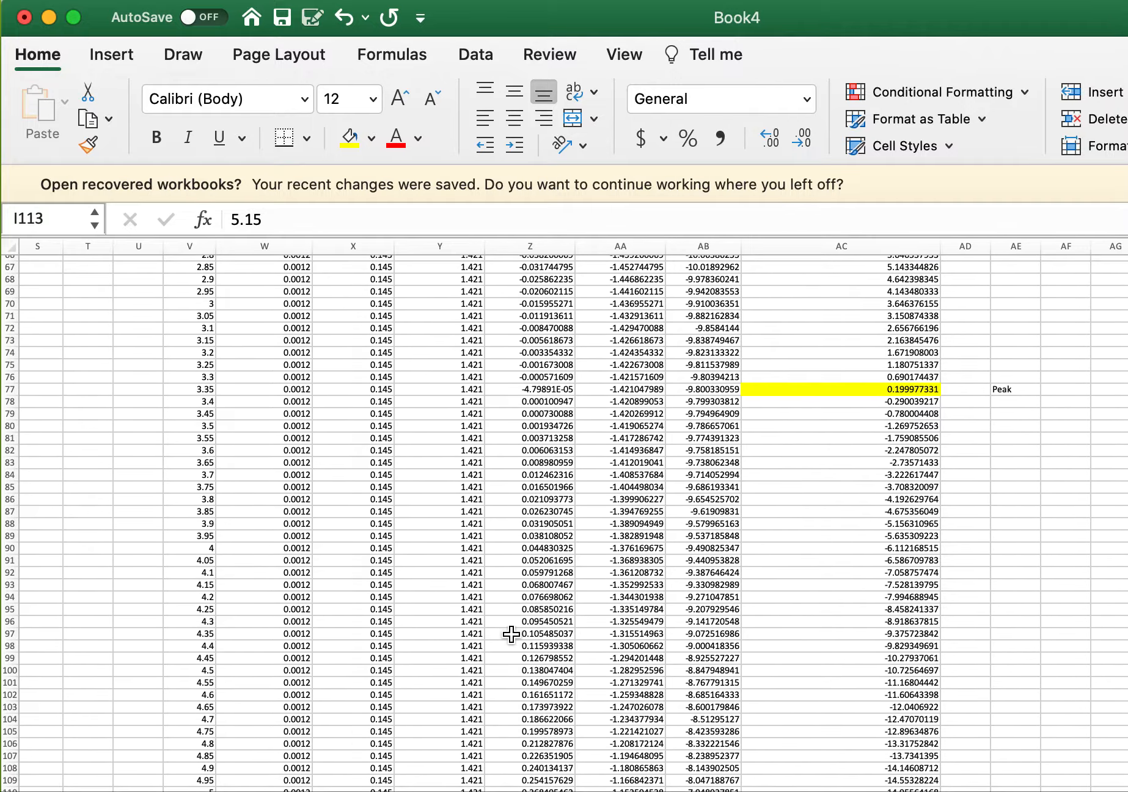
pyautogui.click(823, 389)
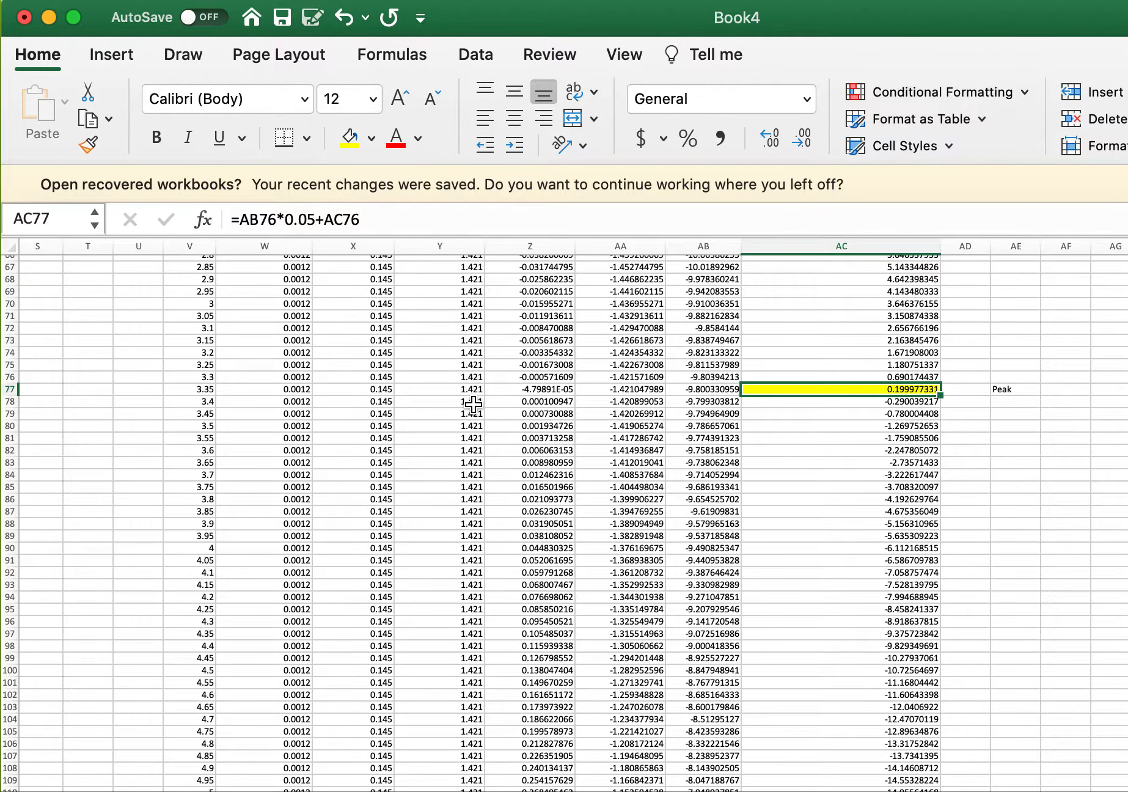
pyautogui.click(205, 390)
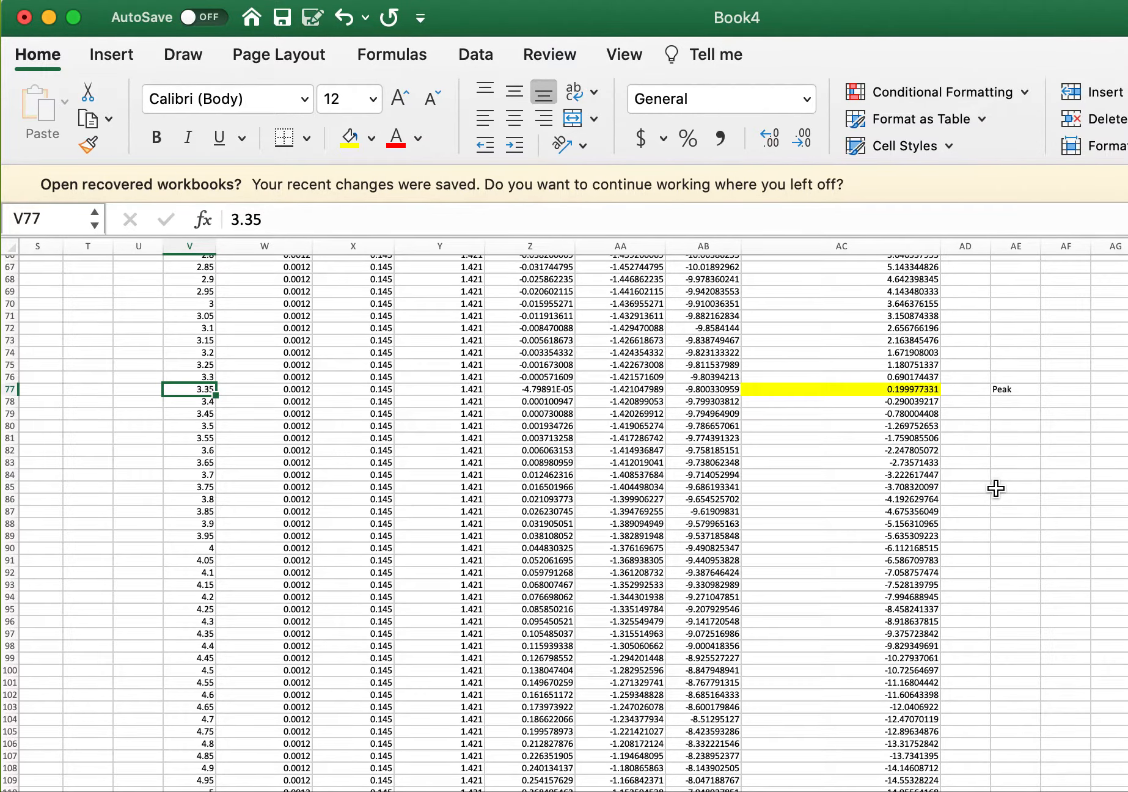
pyautogui.scroll(15, 996, 487)
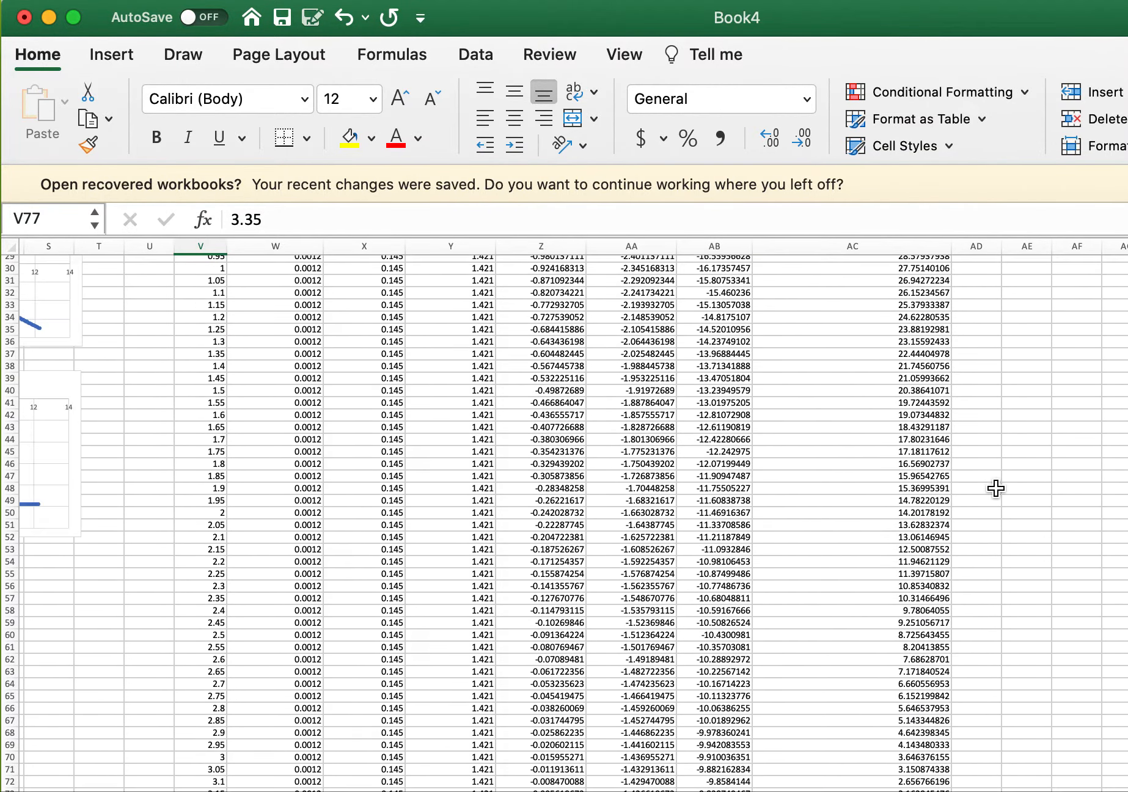
# Examine how the velocity in column AC changes from the marked peak down to the end of the drag table.
pyautogui.scroll(-10, 996, 487)
pyautogui.scroll(-10, 996, 487)
pyautogui.scroll(5, 866, 304)
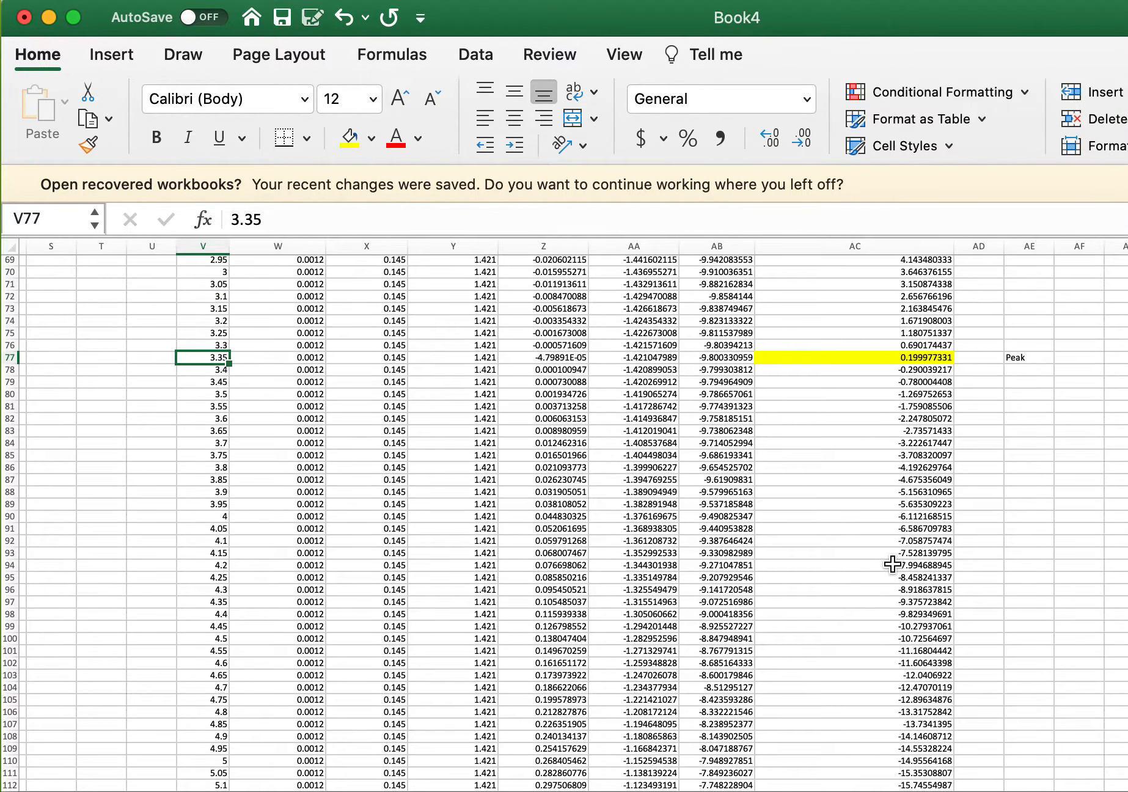
pyautogui.scroll(-10, 912, 554)
pyautogui.scroll(-12, 918, 500)
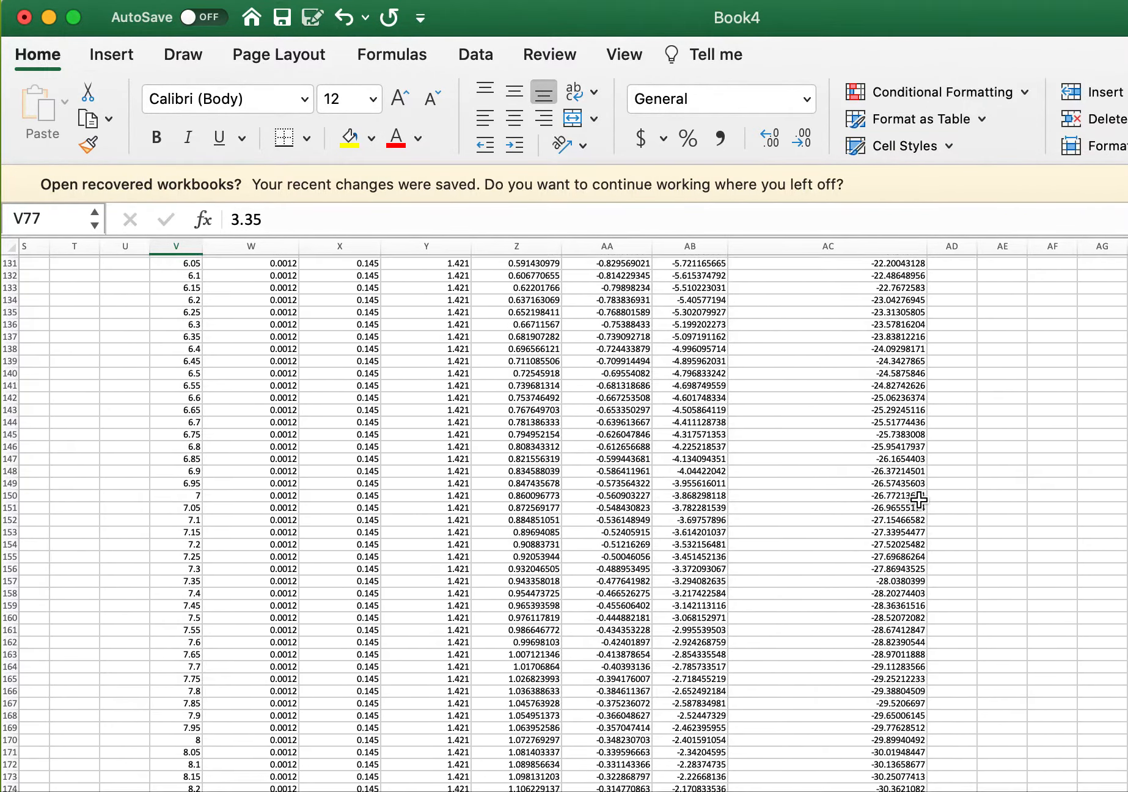
pyautogui.scroll(-1, 918, 500)
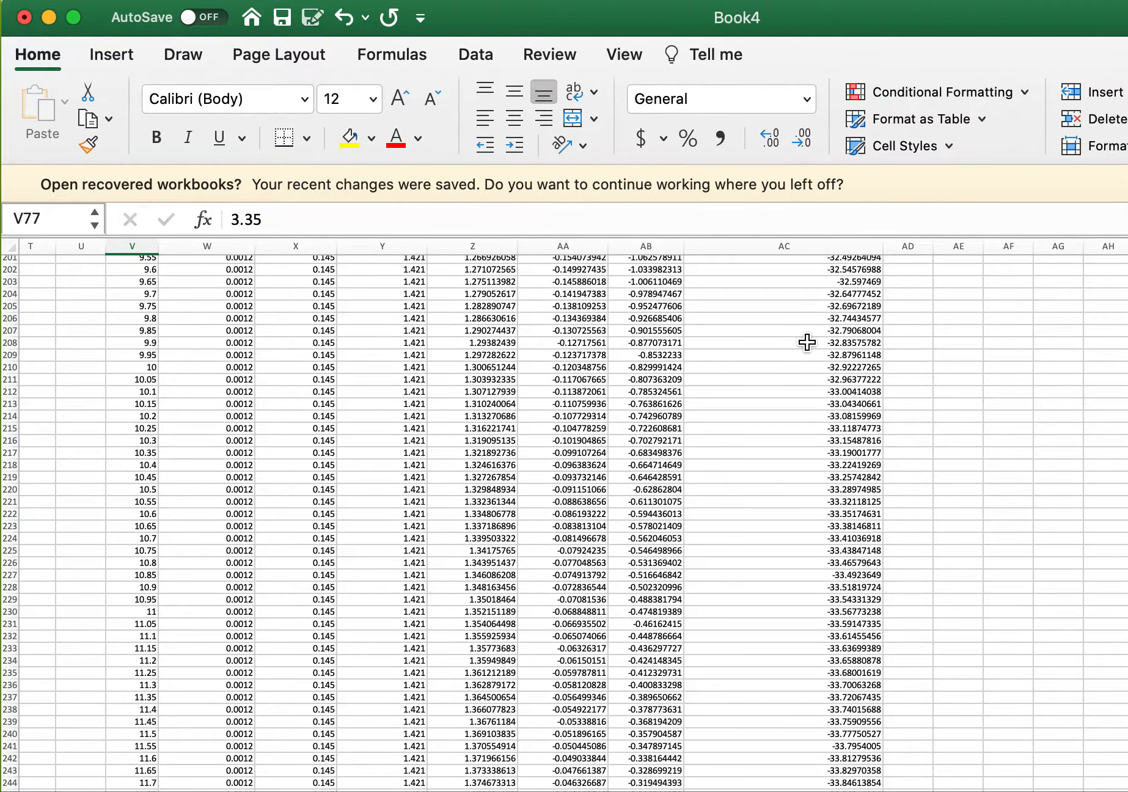
pyautogui.scroll(-1, 807, 342)
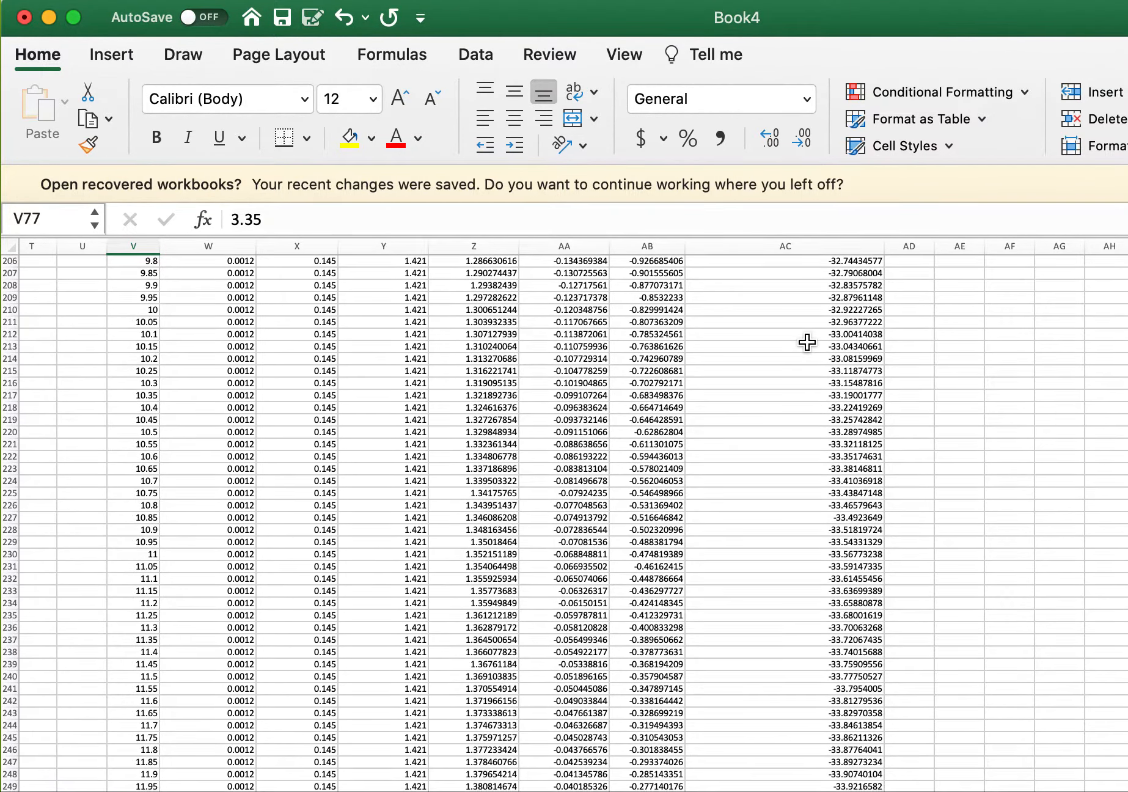
pyautogui.scroll(-5, 804, 343)
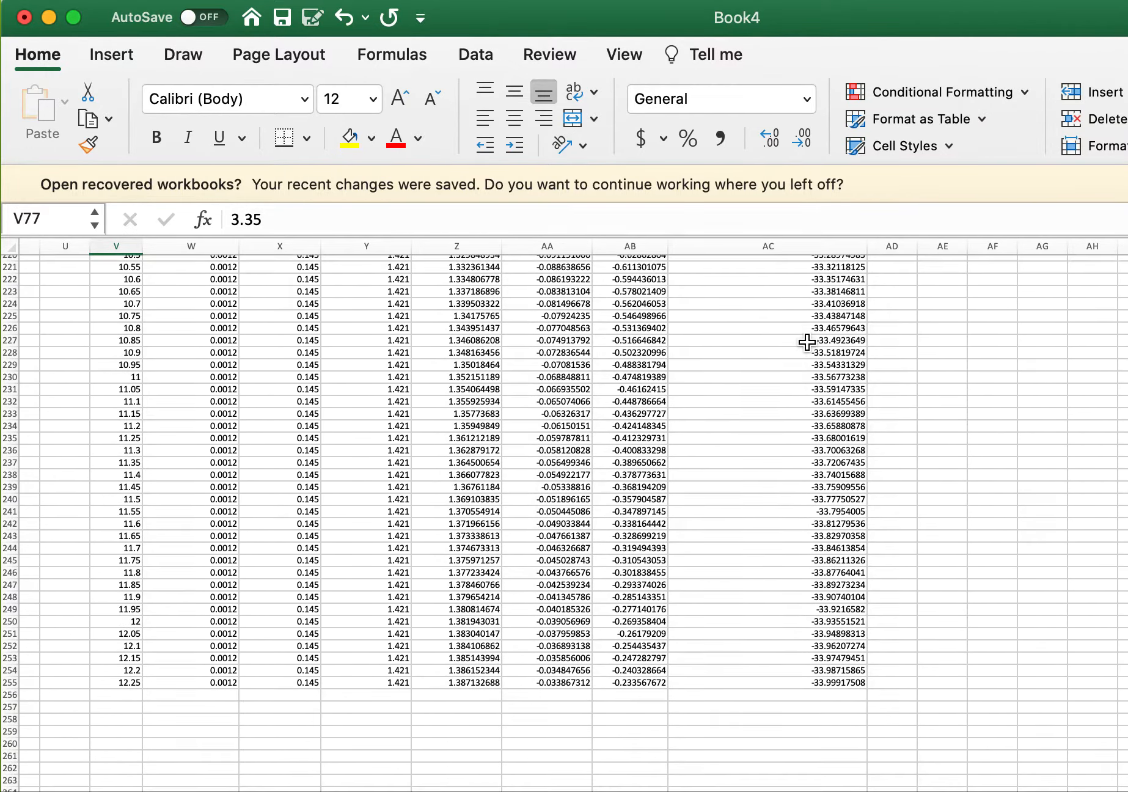
pyautogui.scroll(10, 806, 417)
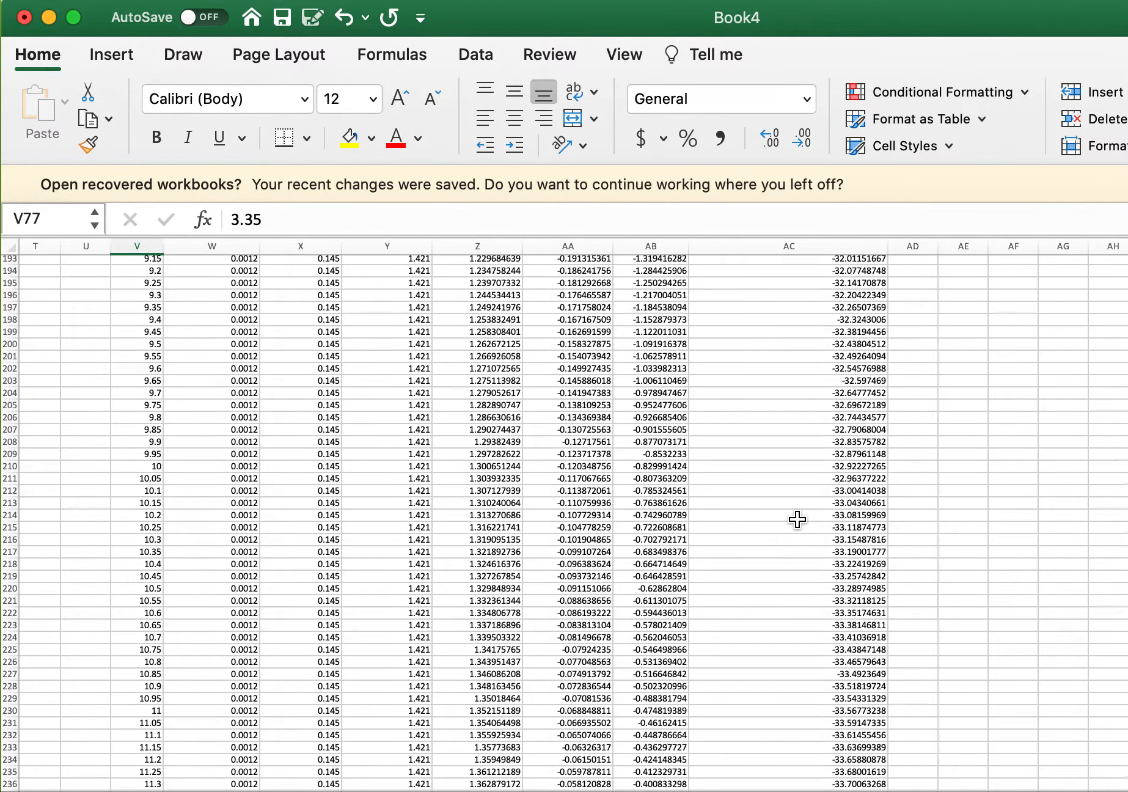
pyautogui.scroll(20, 797, 519)
pyautogui.scroll(12, 797, 520)
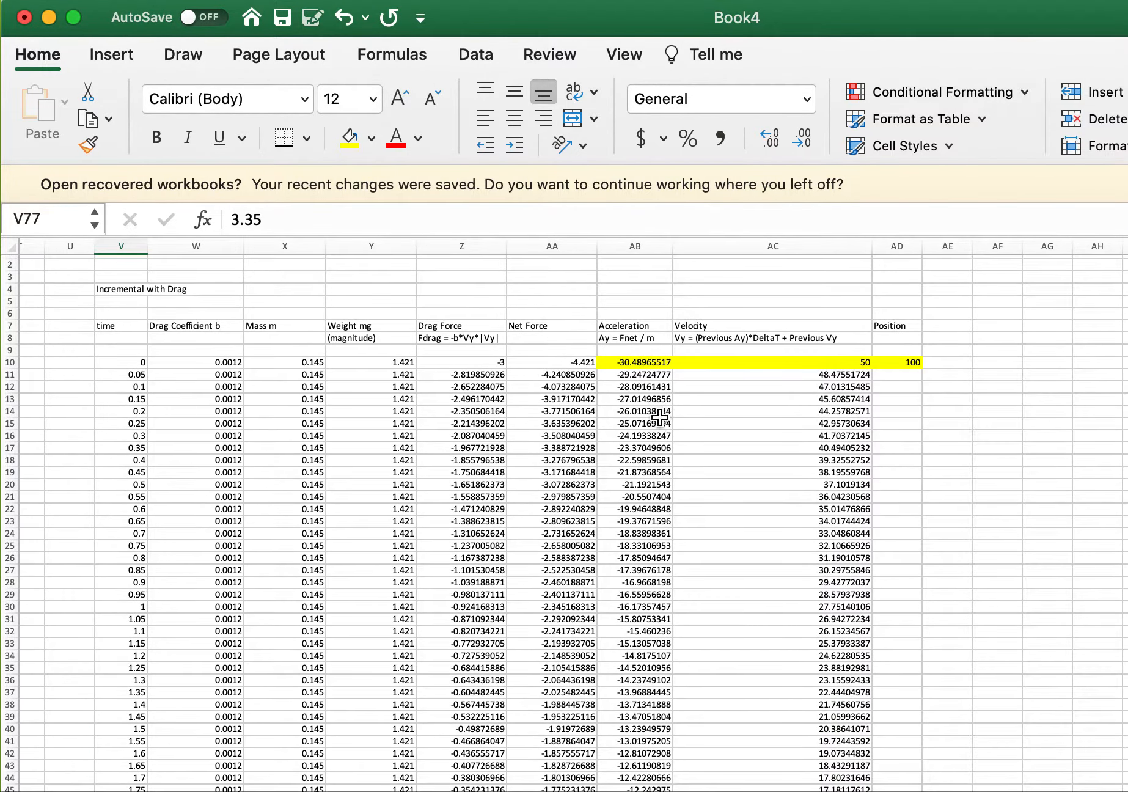
# Examine the acceleration values in column AB from the first rows down to the peak row, cell AB77.
pyautogui.click(644, 387)
pyautogui.click(647, 424)
pyautogui.scroll(-1, 643, 475)
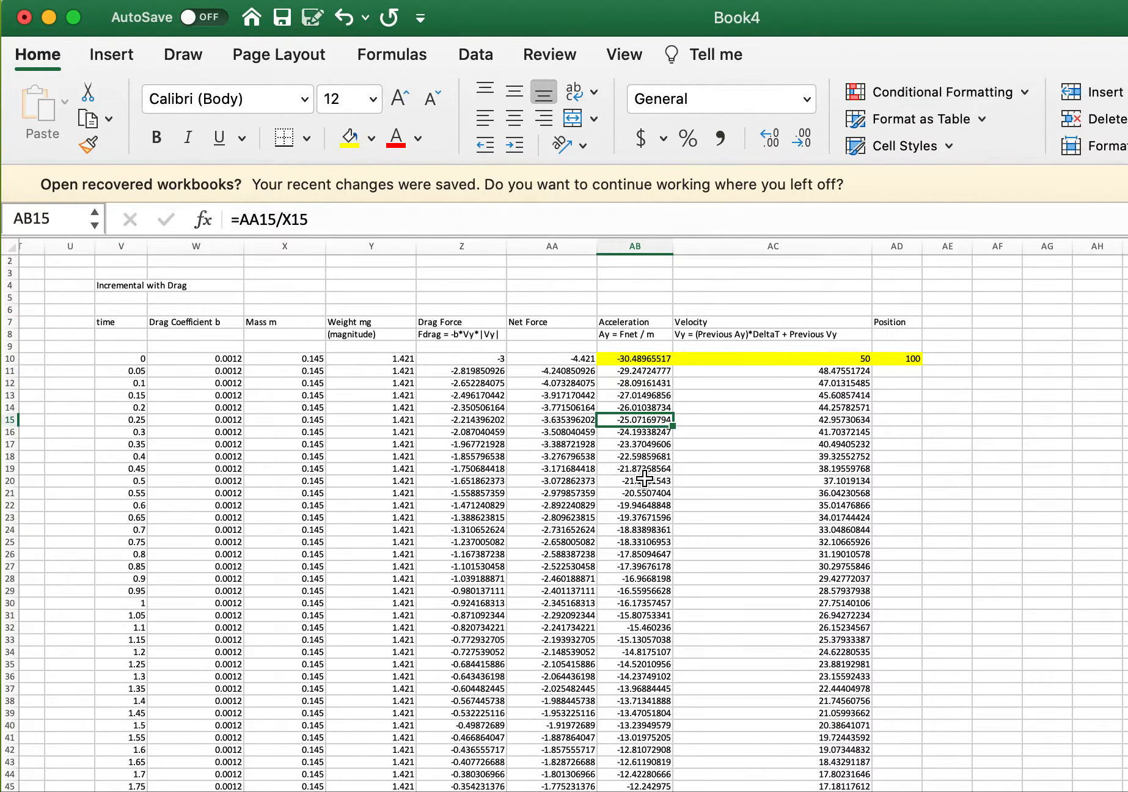
pyautogui.scroll(-4, 645, 478)
pyautogui.scroll(-1, 626, 408)
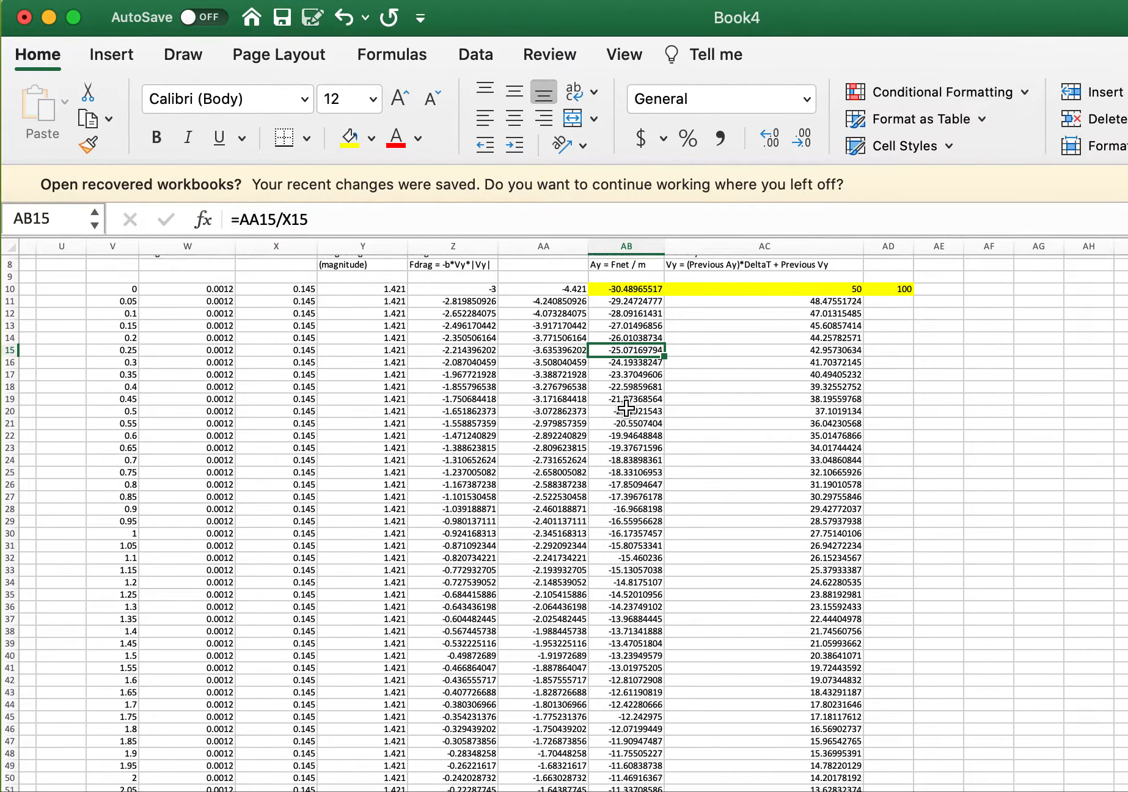
pyautogui.scroll(-10, 626, 408)
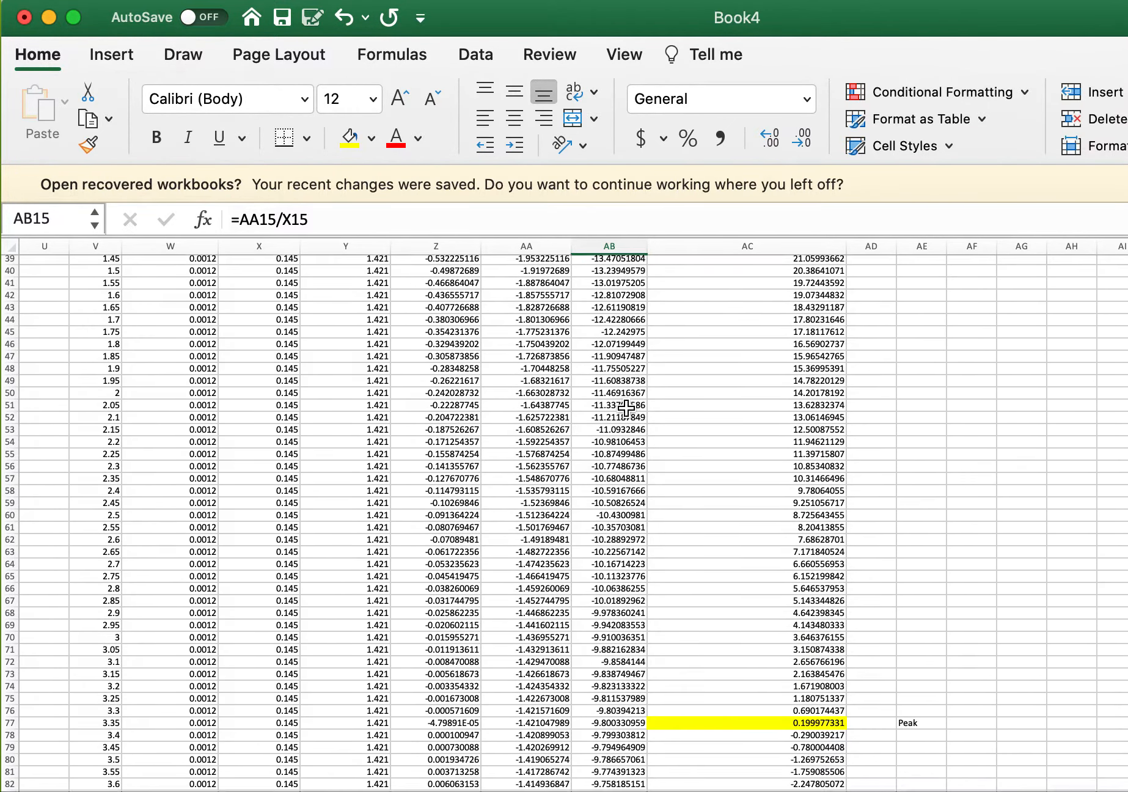
pyautogui.scroll(-5, 626, 408)
pyautogui.click(594, 555)
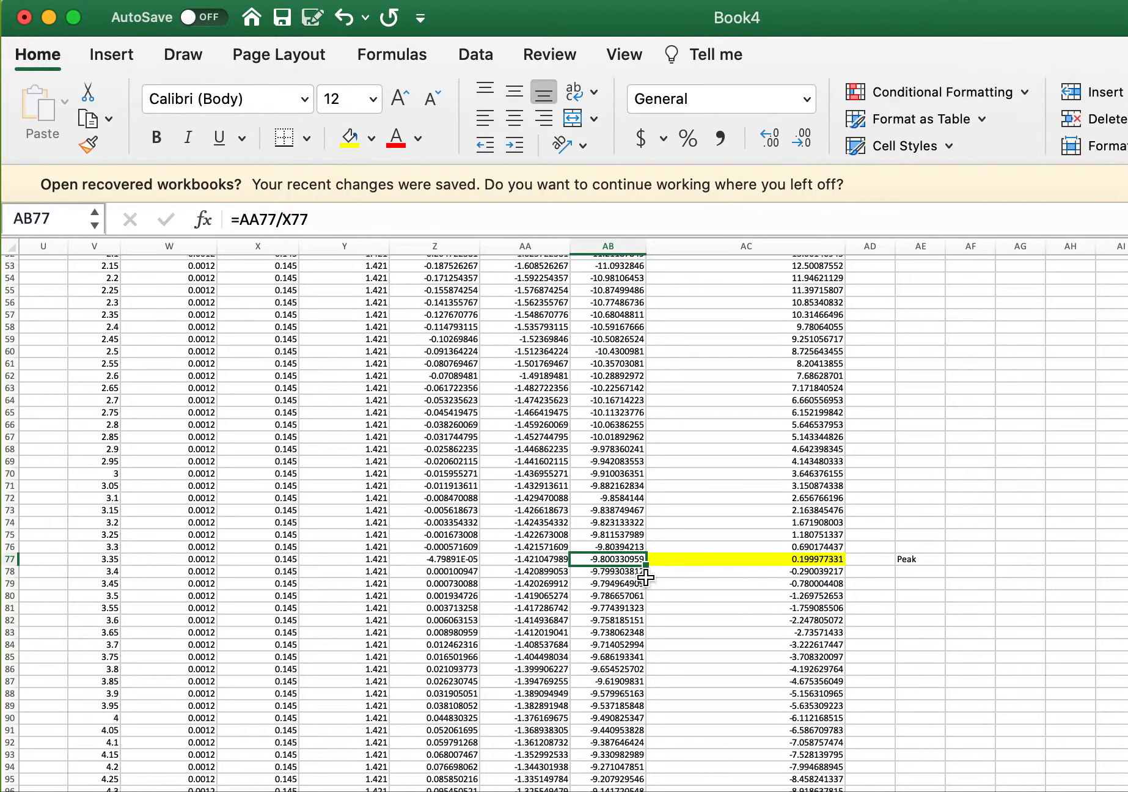
# Examine the acceleration after the peak through AB249:AB255, along with the neighbouring velocities in column AC.
pyautogui.scroll(-9, 638, 575)
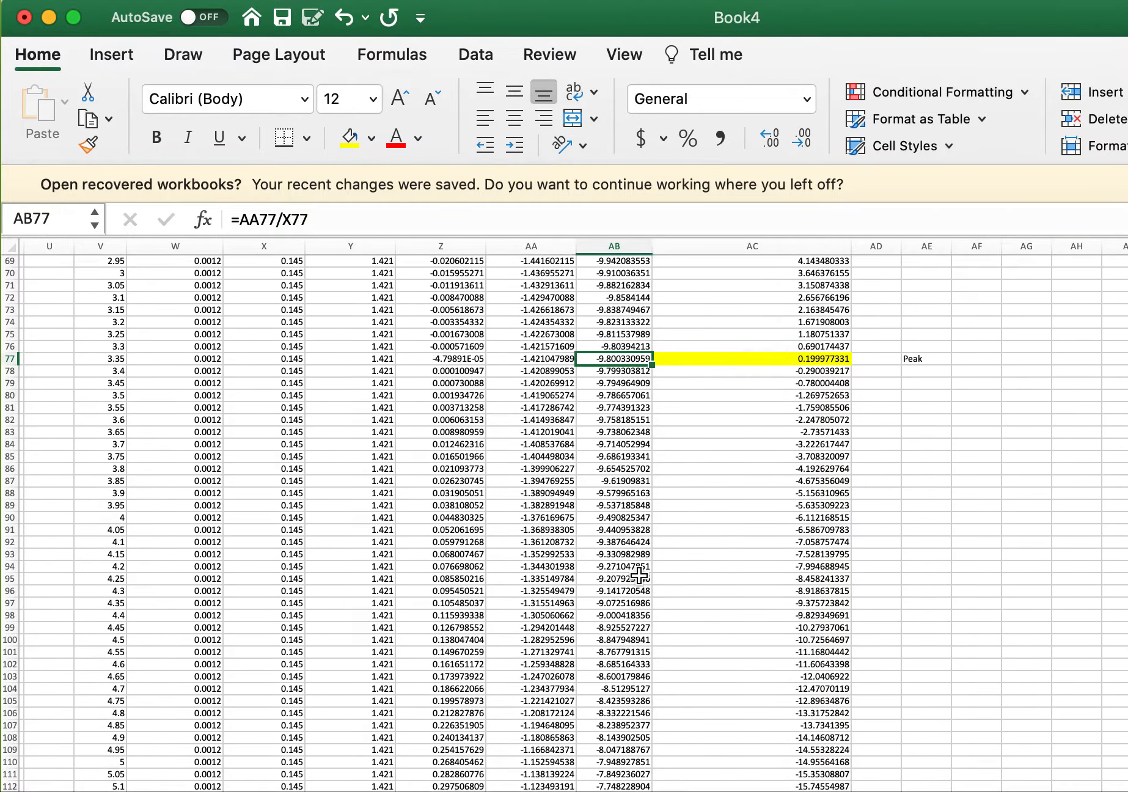
pyautogui.scroll(2, 639, 575)
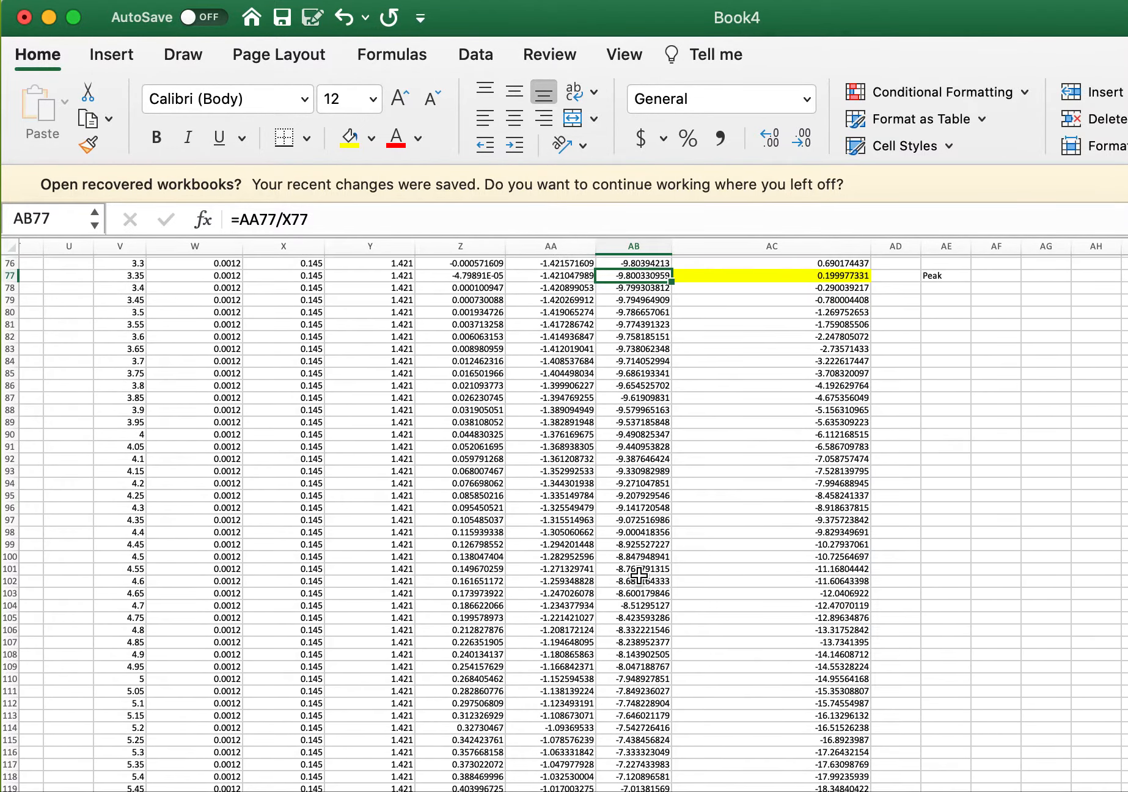
pyautogui.scroll(-4, 632, 399)
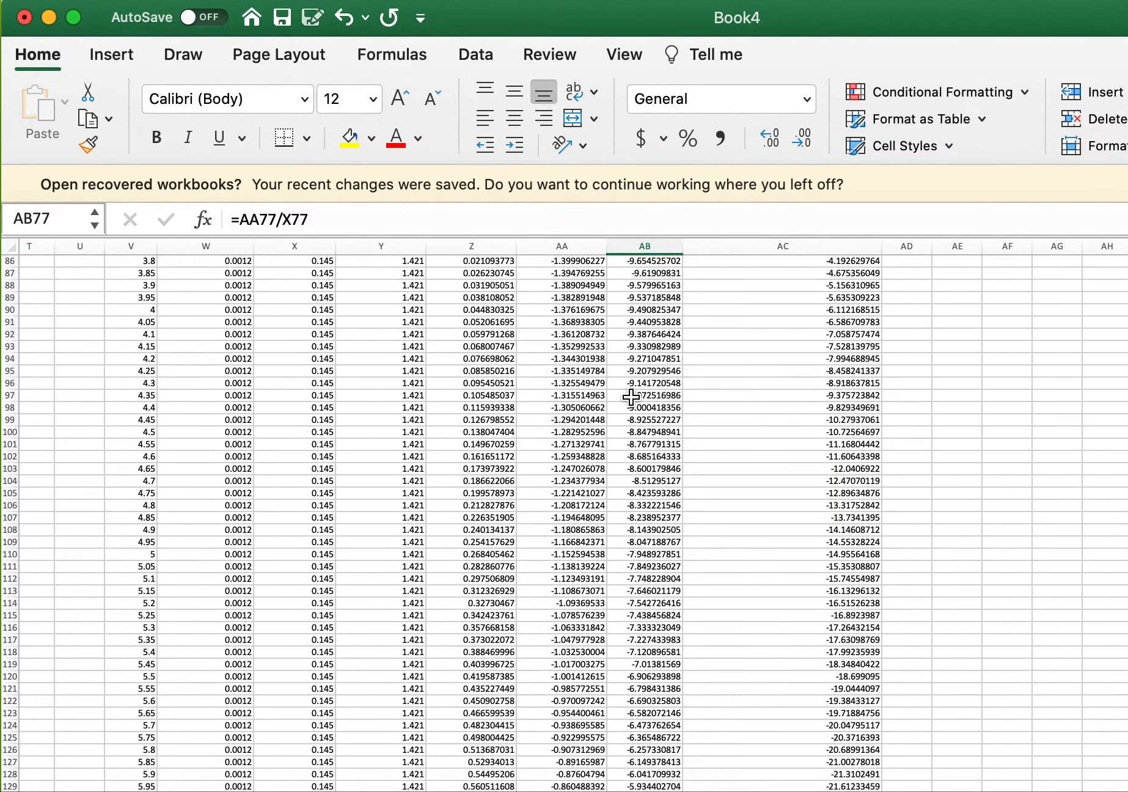
pyautogui.scroll(-5, 631, 398)
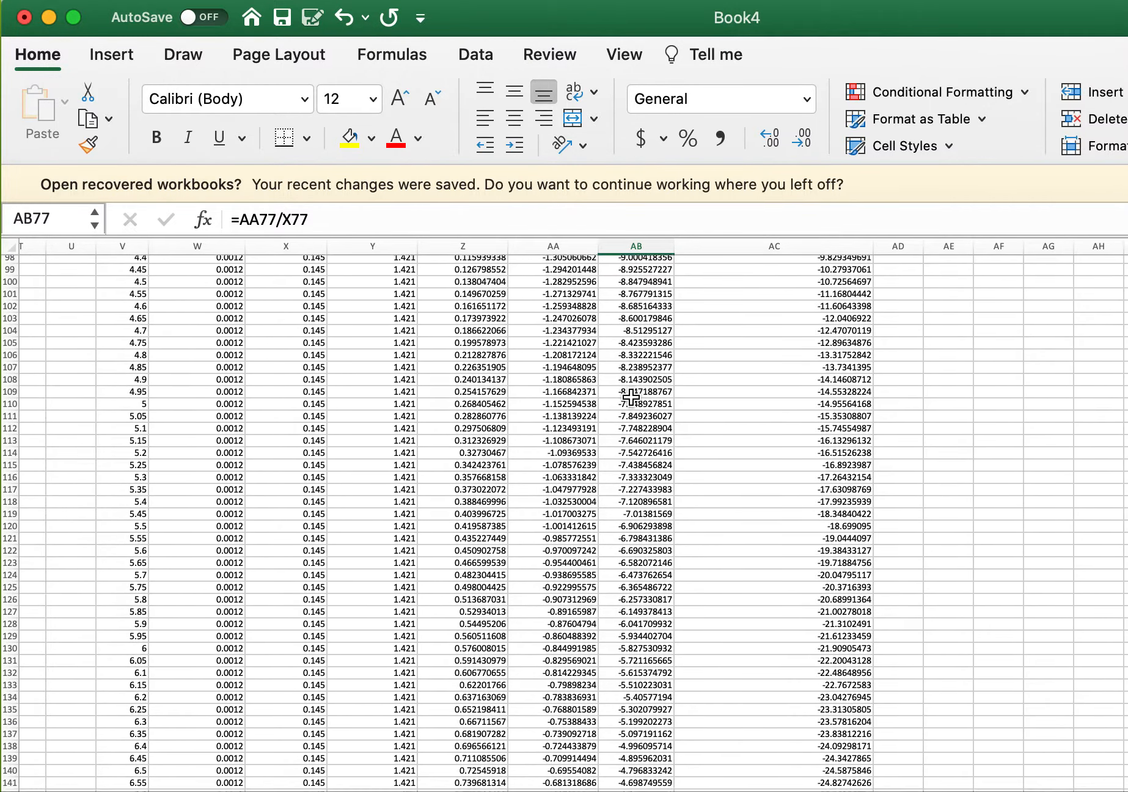
pyautogui.scroll(-4, 631, 397)
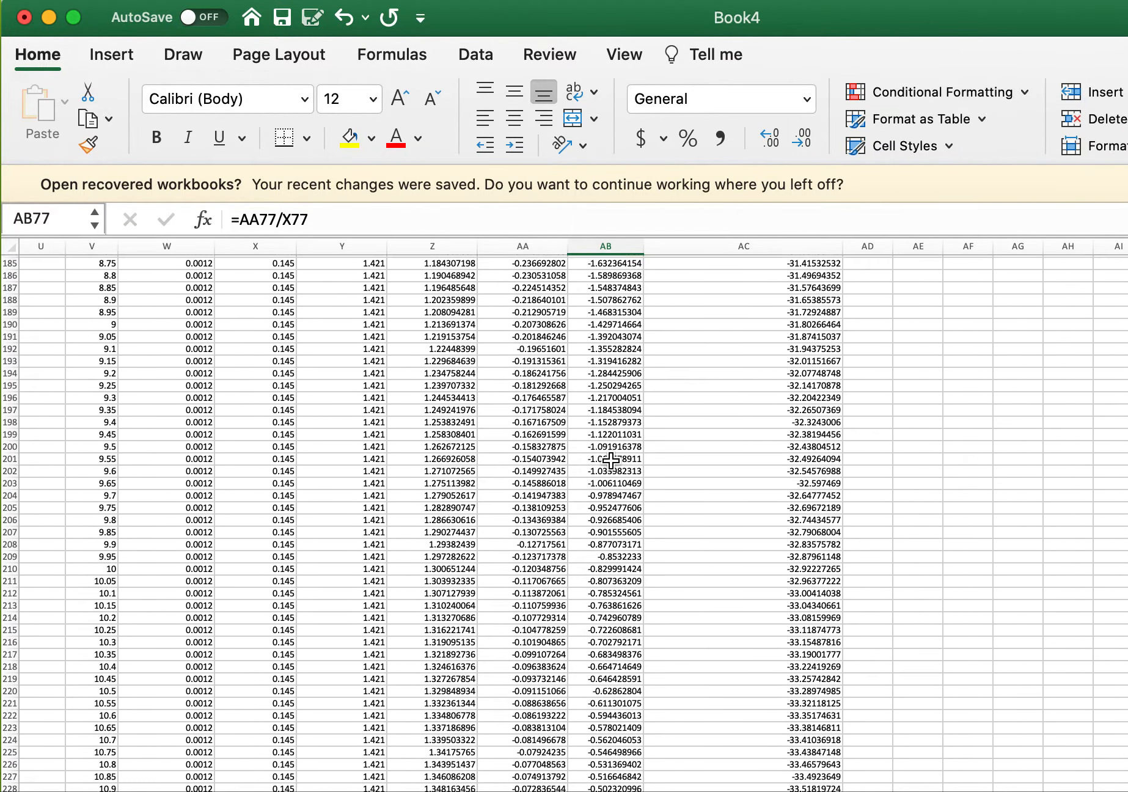
pyautogui.scroll(-5, 611, 460)
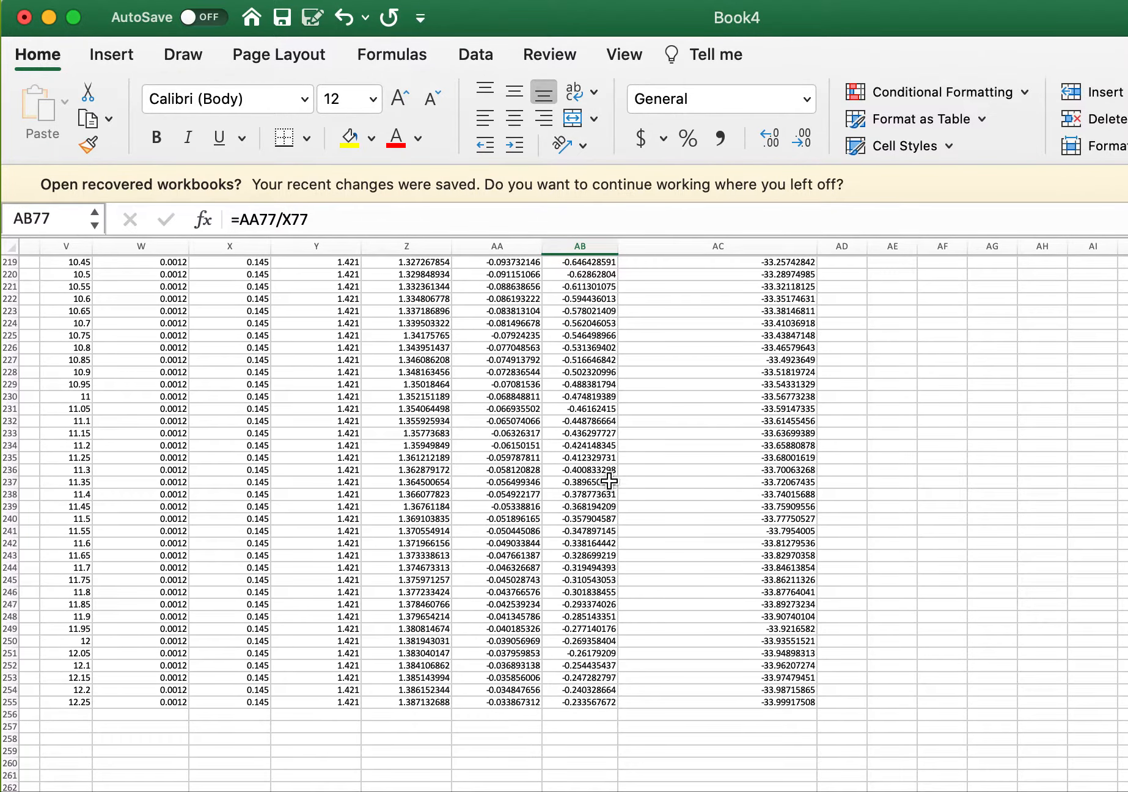
pyautogui.click(590, 627)
pyautogui.moveTo(589, 701); pyautogui.dragTo(588, 703)
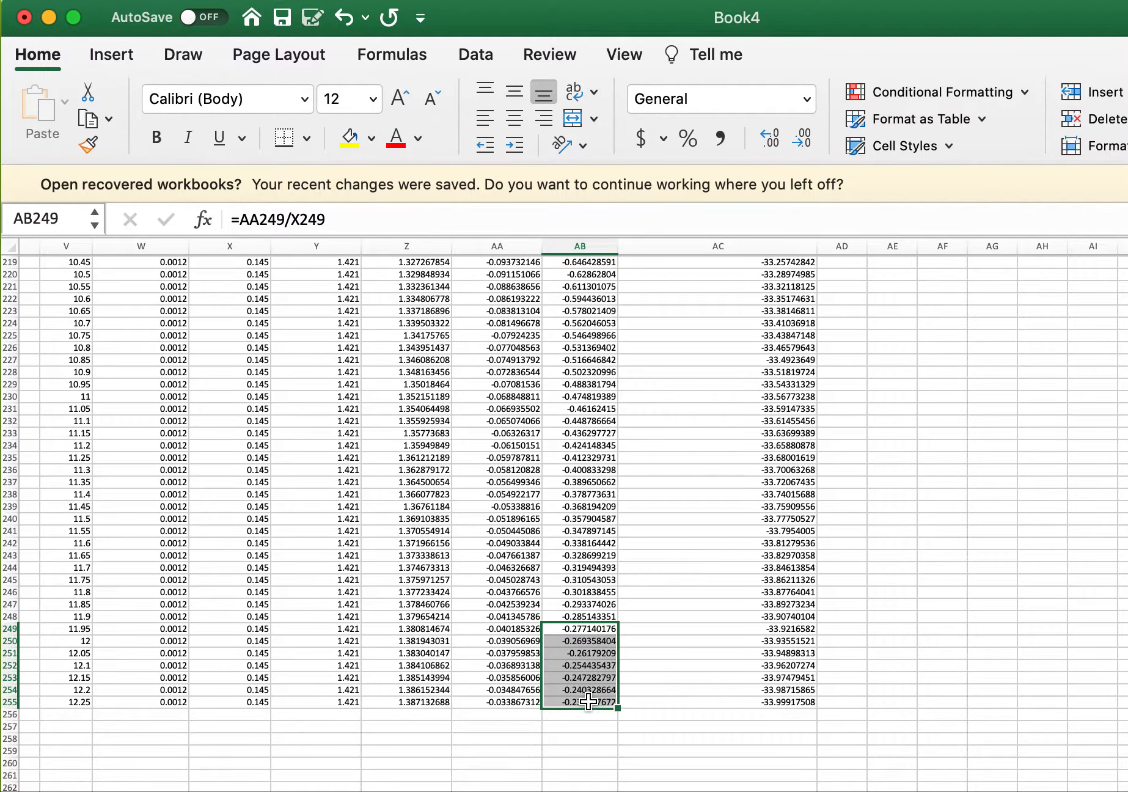
pyautogui.click(721, 654)
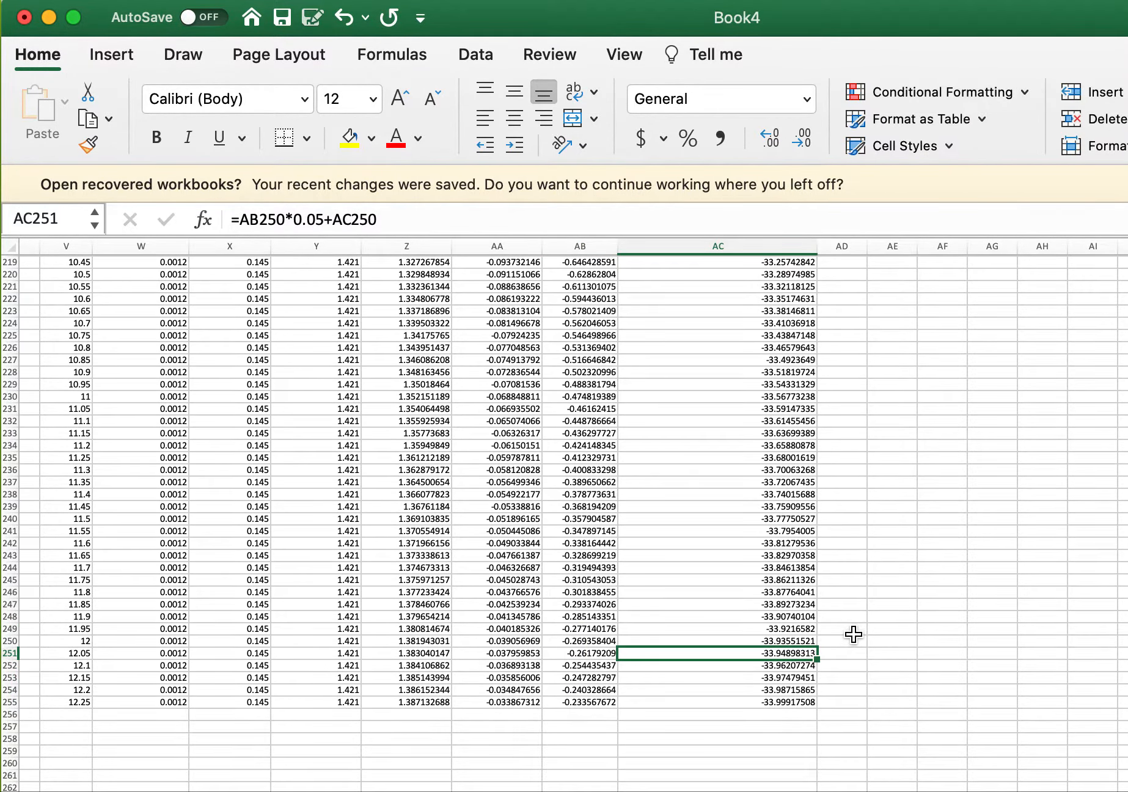
# Widen the Position column AD of the drag table to make room for a formula description.
pyautogui.scroll(20, 853, 634)
pyautogui.scroll(-2, 854, 634)
pyautogui.hscroll(1, 853, 634)
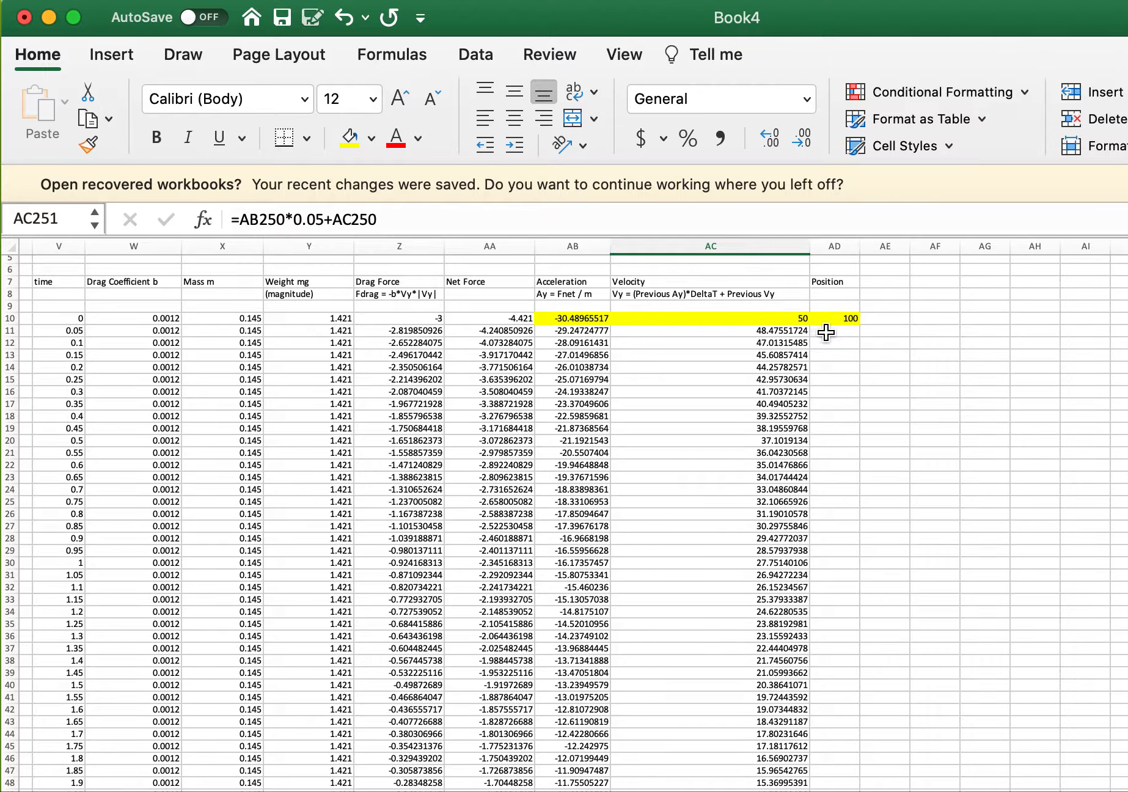
pyautogui.click(828, 332)
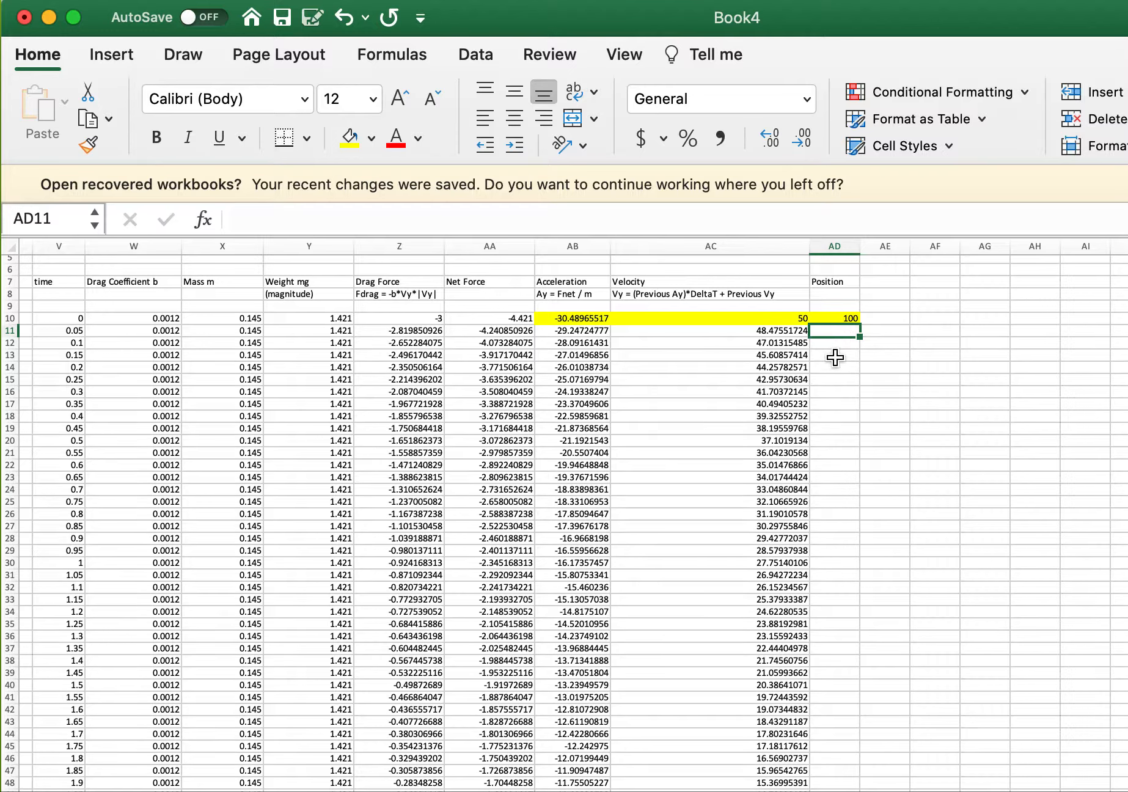
pyautogui.click(835, 295)
pyautogui.moveTo(858, 257); pyautogui.dragTo(1107, 246)
# Enter the description "Y = (Previous Vy)*DeltaT+Previous Y" in AD8 under the Position heading.
pyautogui.doubleClick(849, 292)
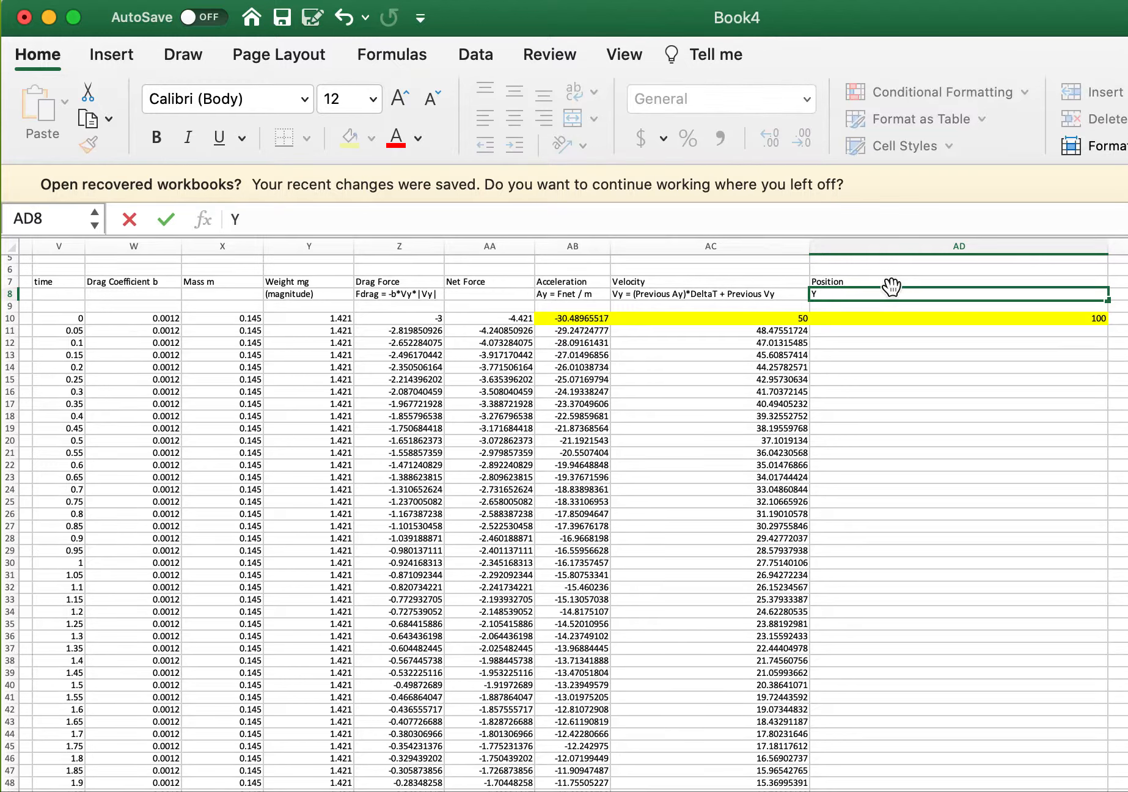
pyautogui.write('Y = Previous Vy')
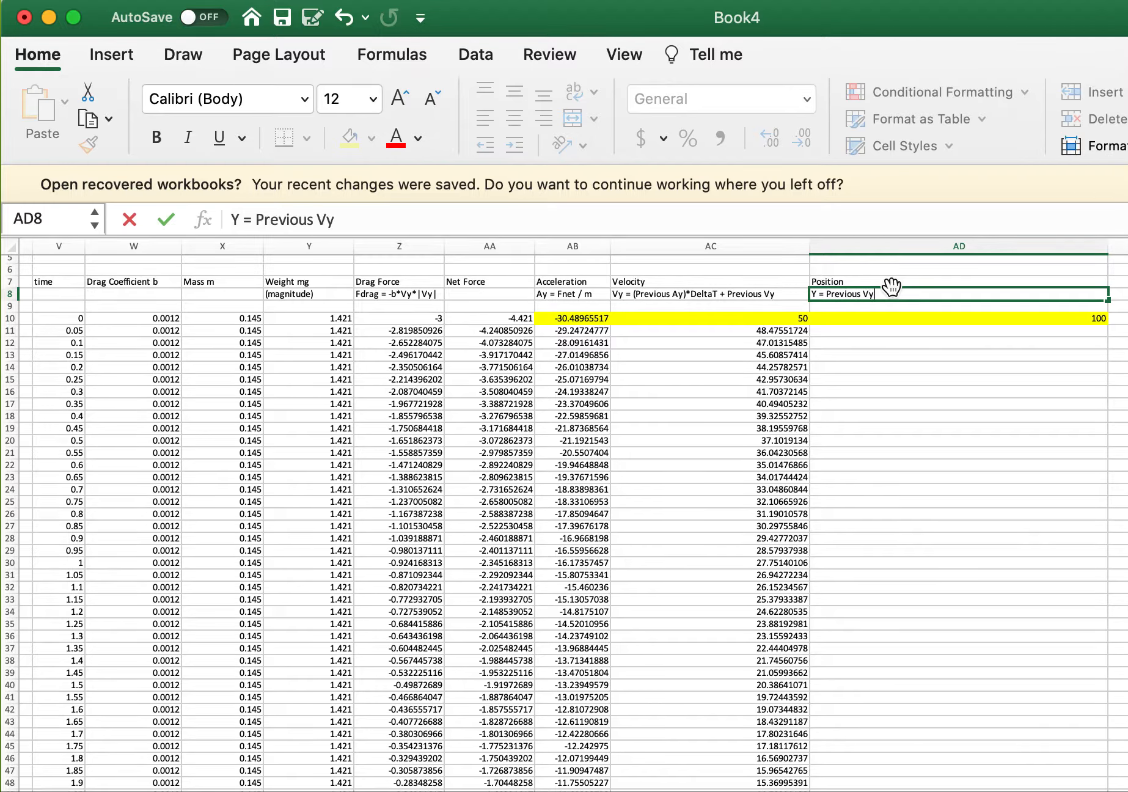
pyautogui.press('Left')
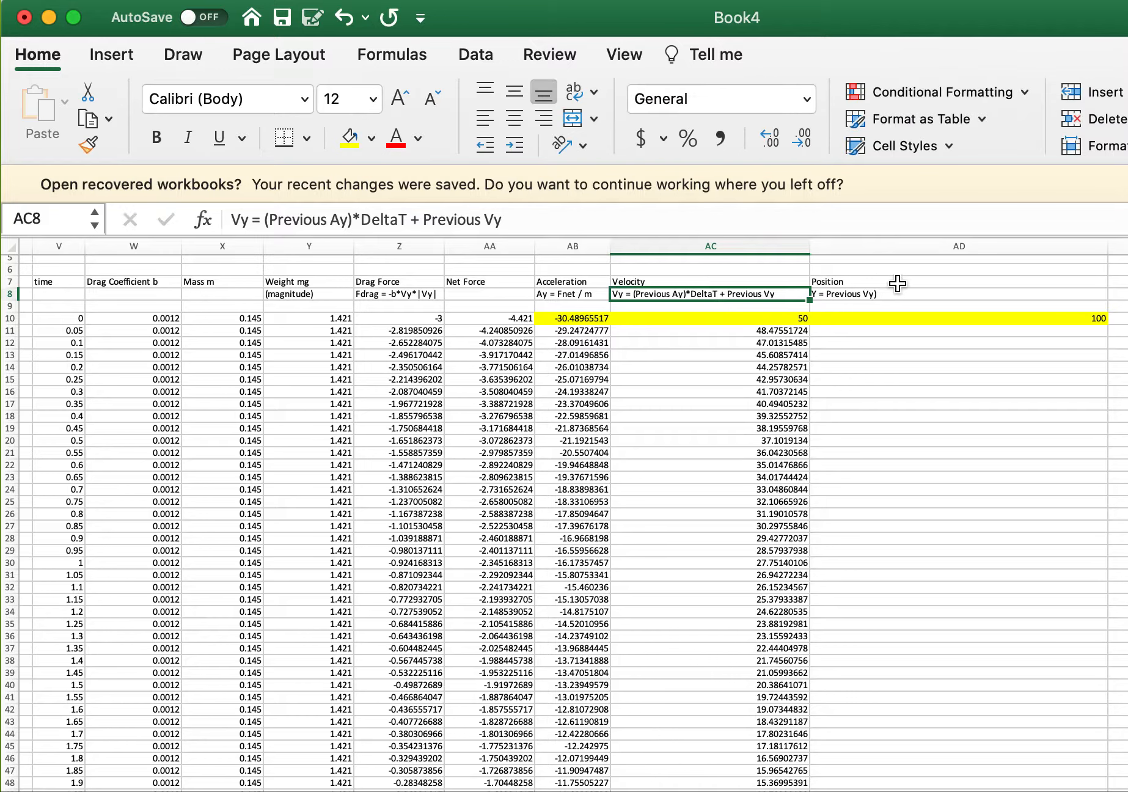
pyautogui.press('Right')
pyautogui.click(253, 220)
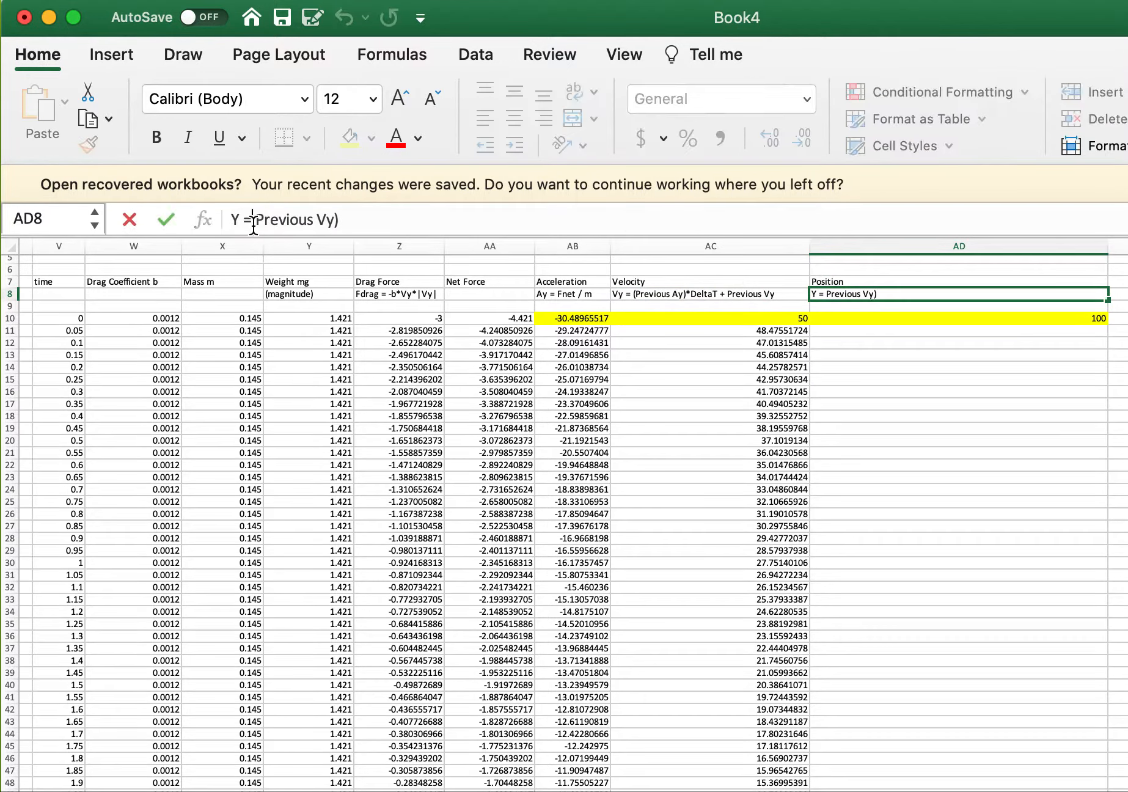
pyautogui.write('(')
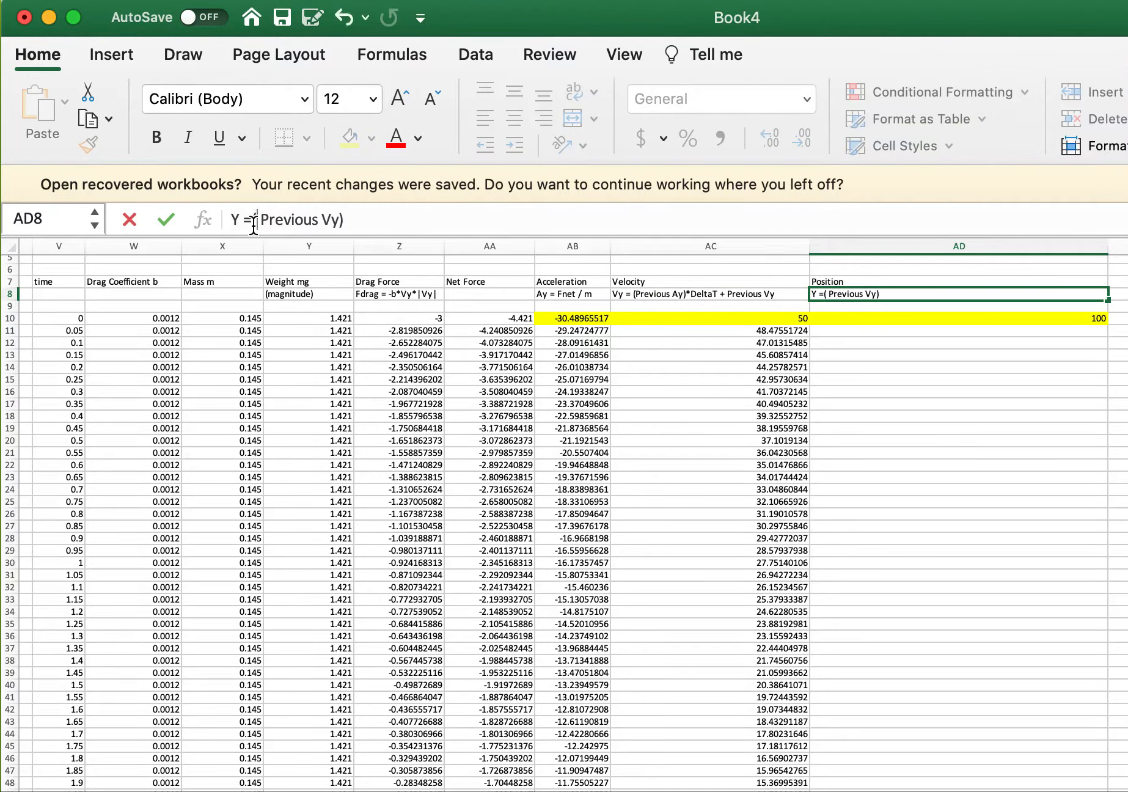
pyautogui.press('BackSpace')
pyautogui.press('Left')
pyautogui.click(366, 225)
pyautogui.write('*DeltaT+')
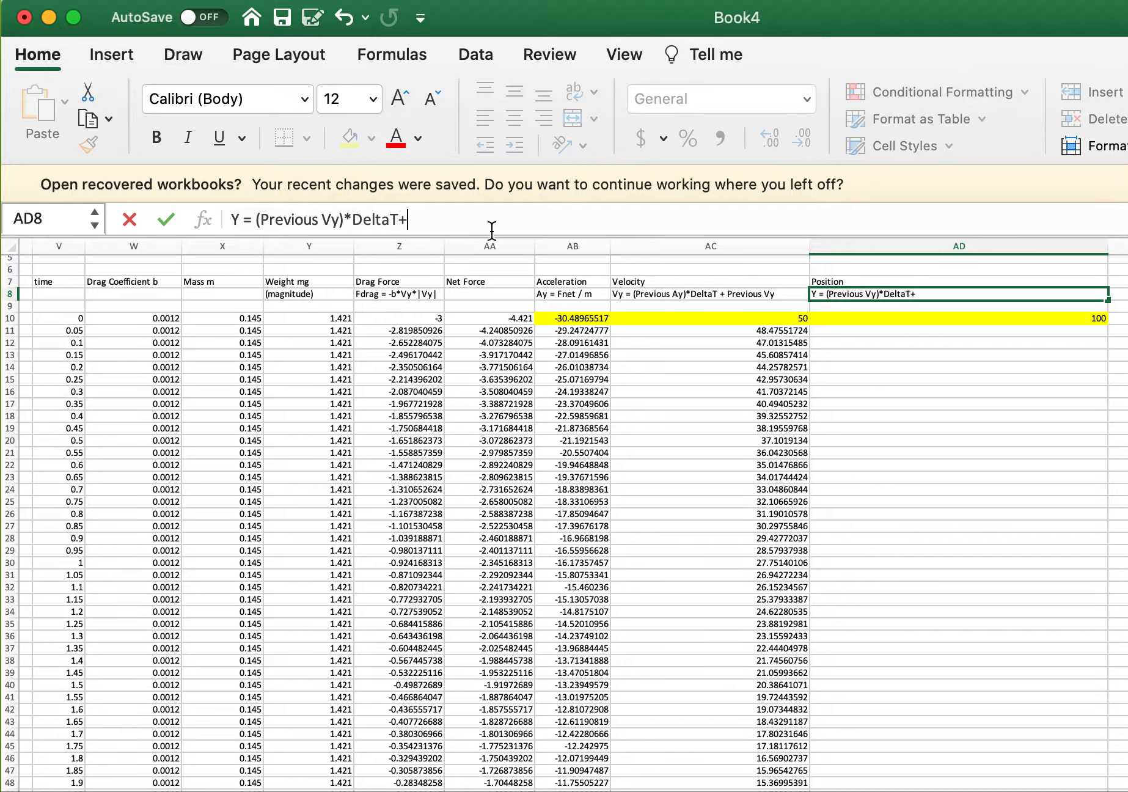
pyautogui.write('Previous Y')
pyautogui.press('Return')
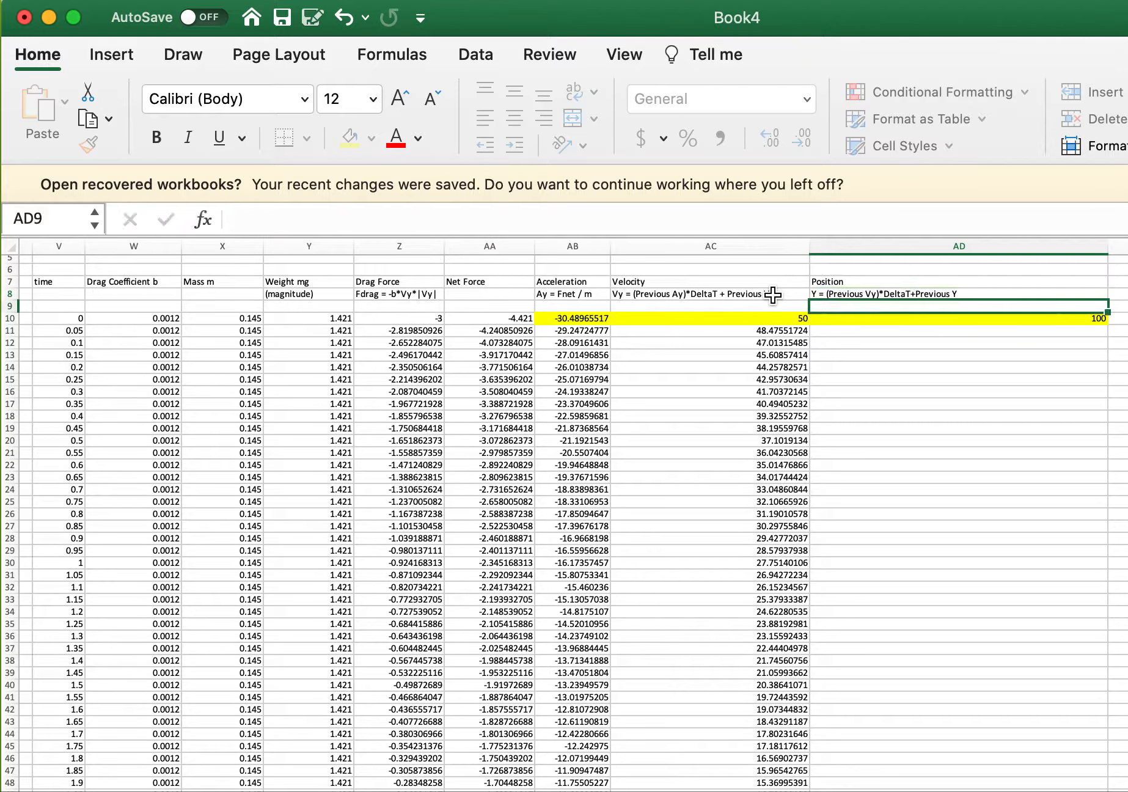
# Enter the formula =AC10*0.05+AD10 in AD11 for the first incremental position.
pyautogui.click(976, 328)
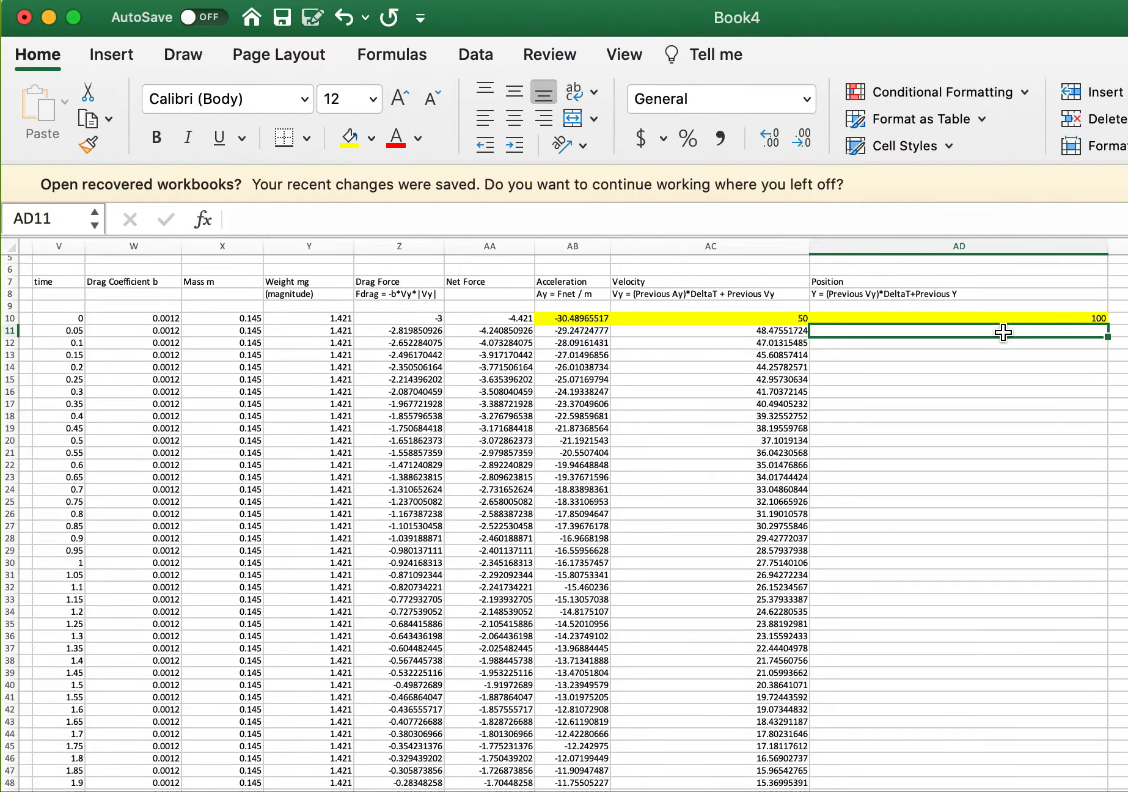
pyautogui.write('=')
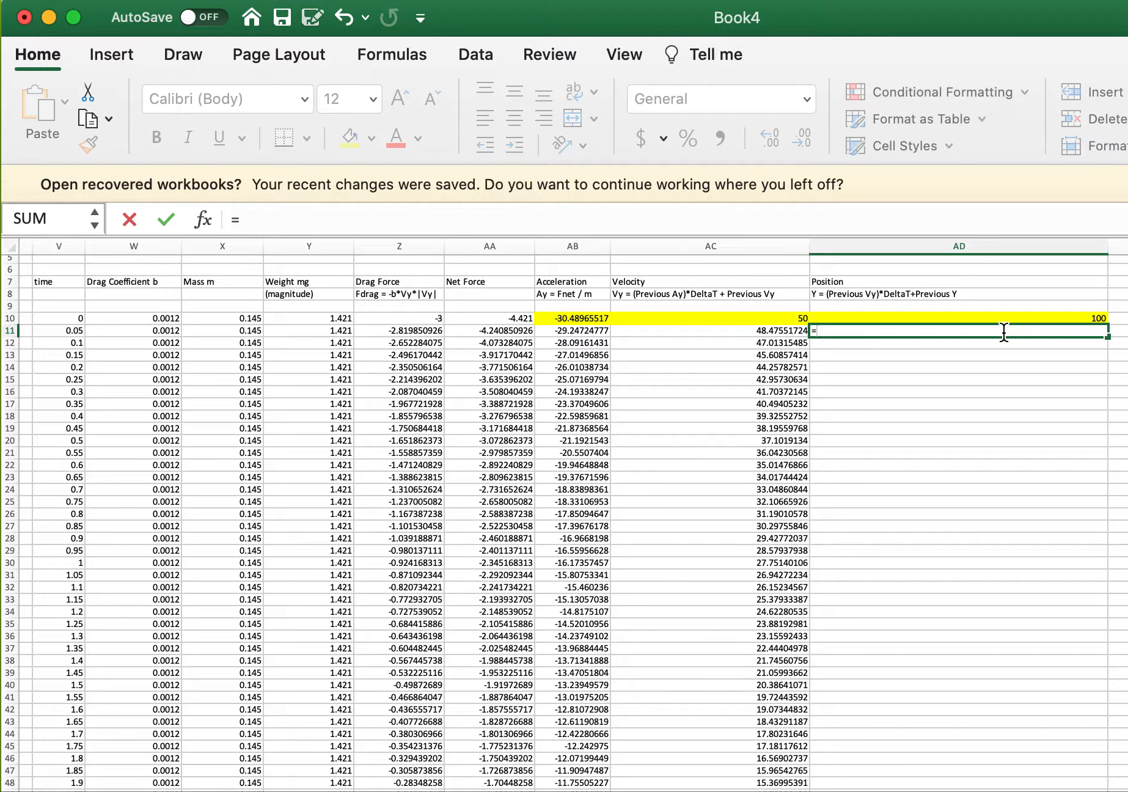
pyautogui.write('AC10')
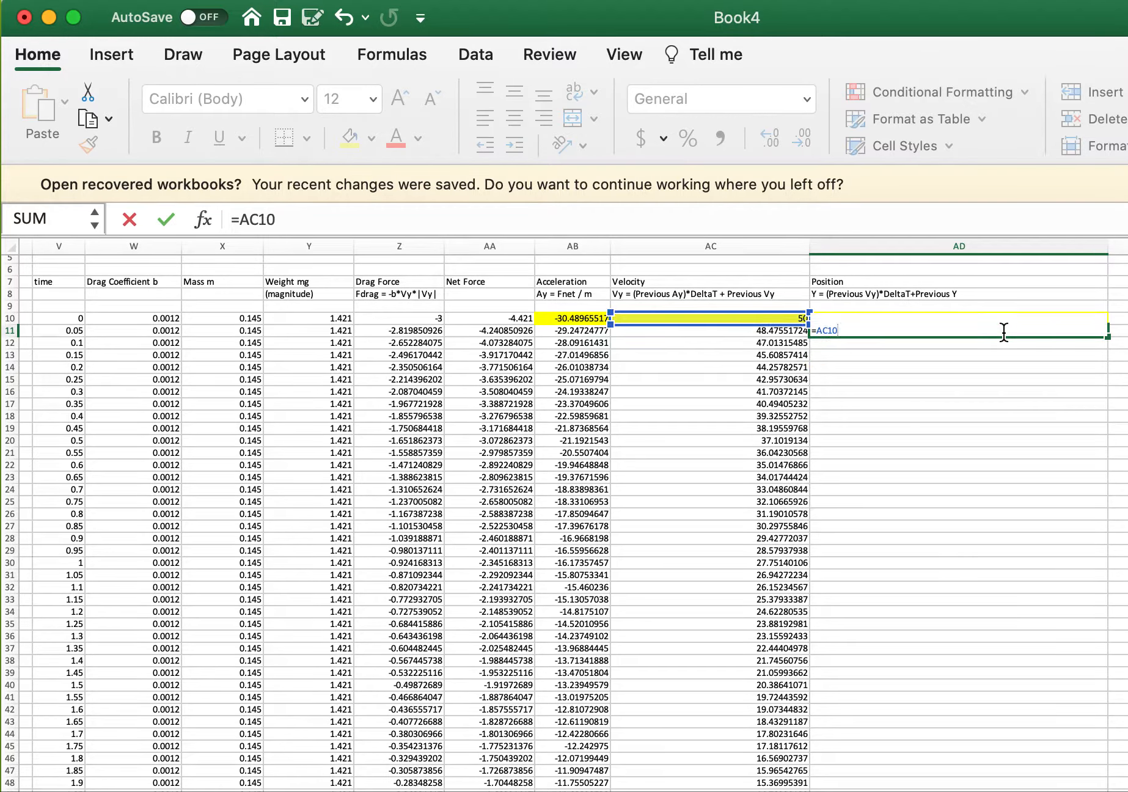
pyautogui.write('*0.05+AD10')
pyautogui.press('Return')
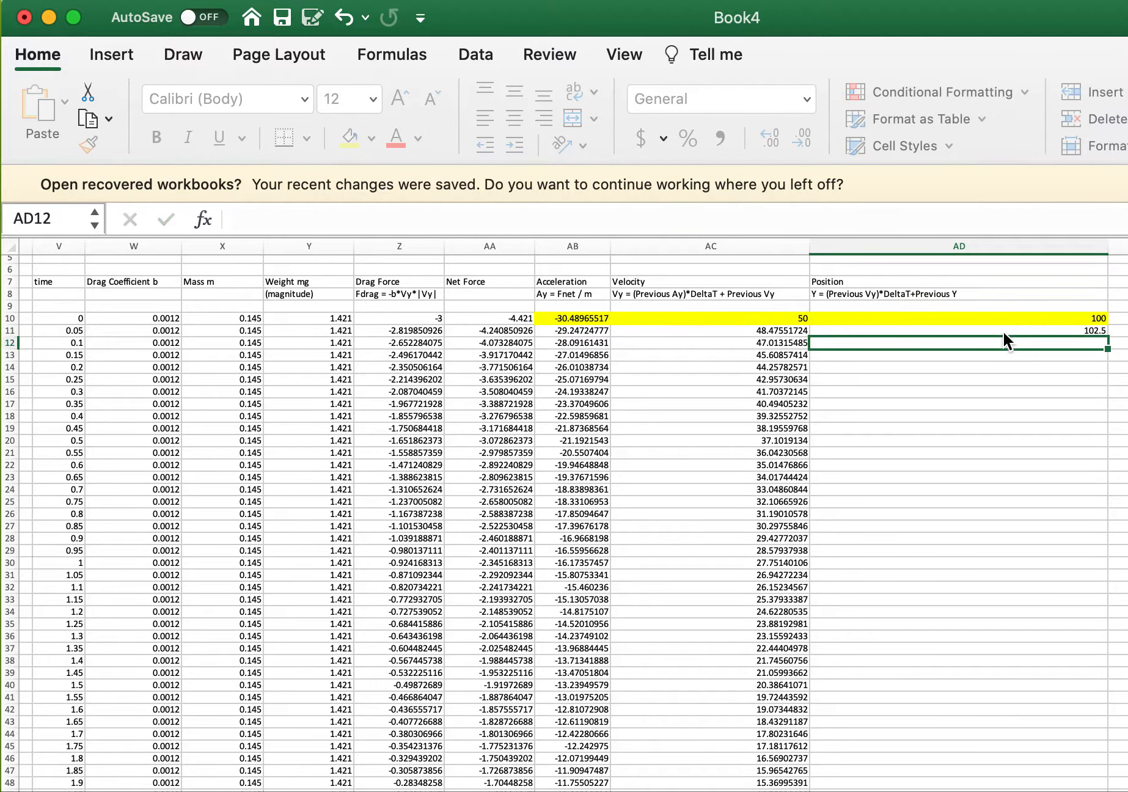
# Fill the position formula from AD11 down the column through AD96, past the peak row.
pyautogui.click(763, 319)
pyautogui.click(870, 331)
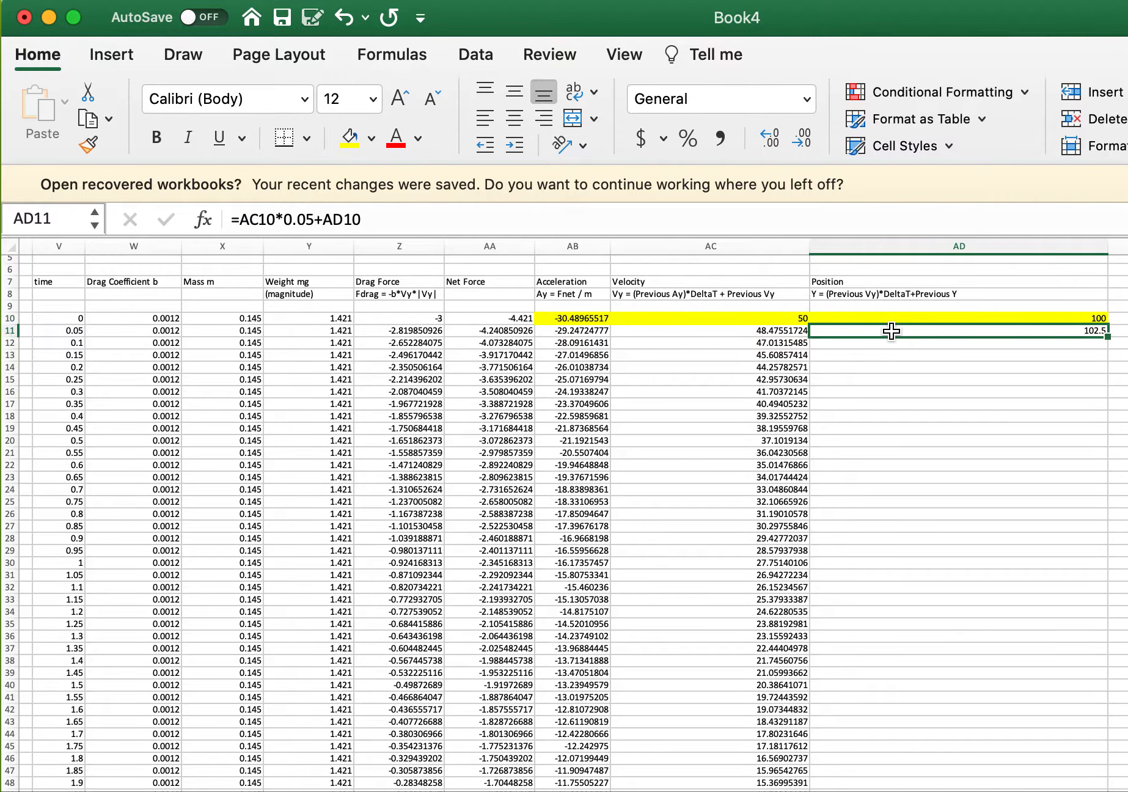
pyautogui.moveTo(1110, 338); pyautogui.dragTo(1114, 628)
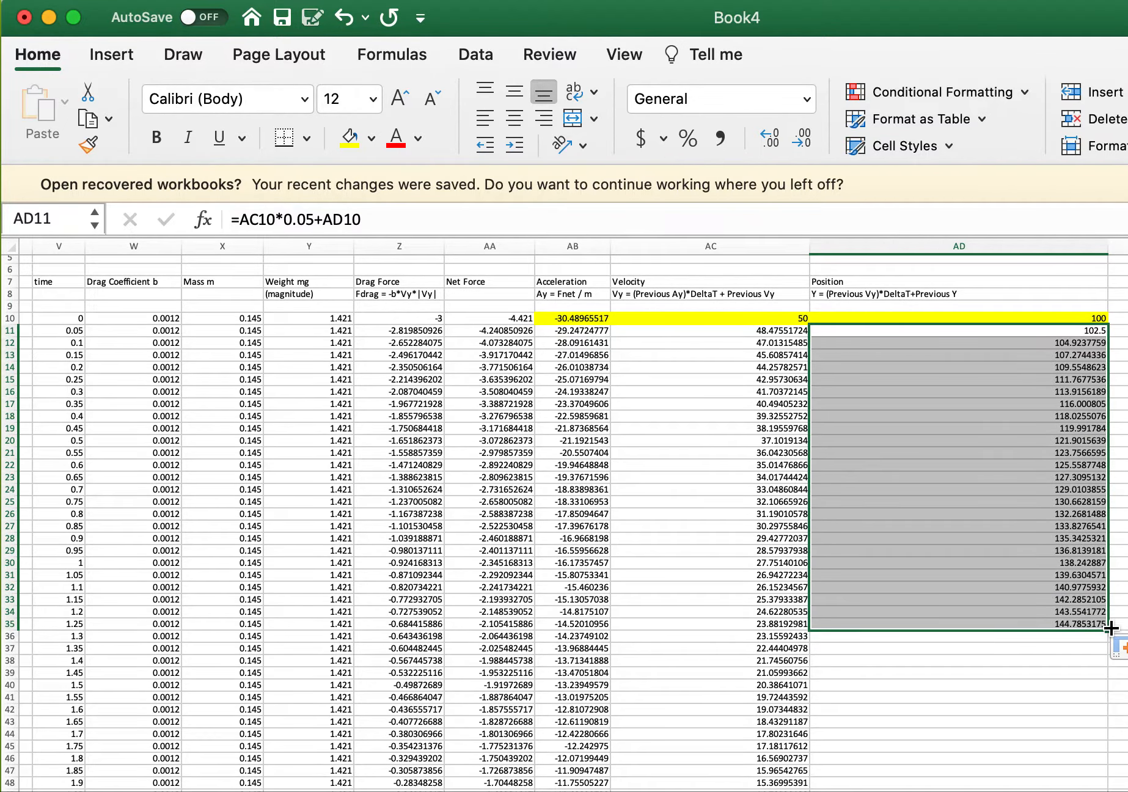
pyautogui.scroll(-10, 1106, 782)
pyautogui.moveTo(1106, 787); pyautogui.dragTo(1096, 676)
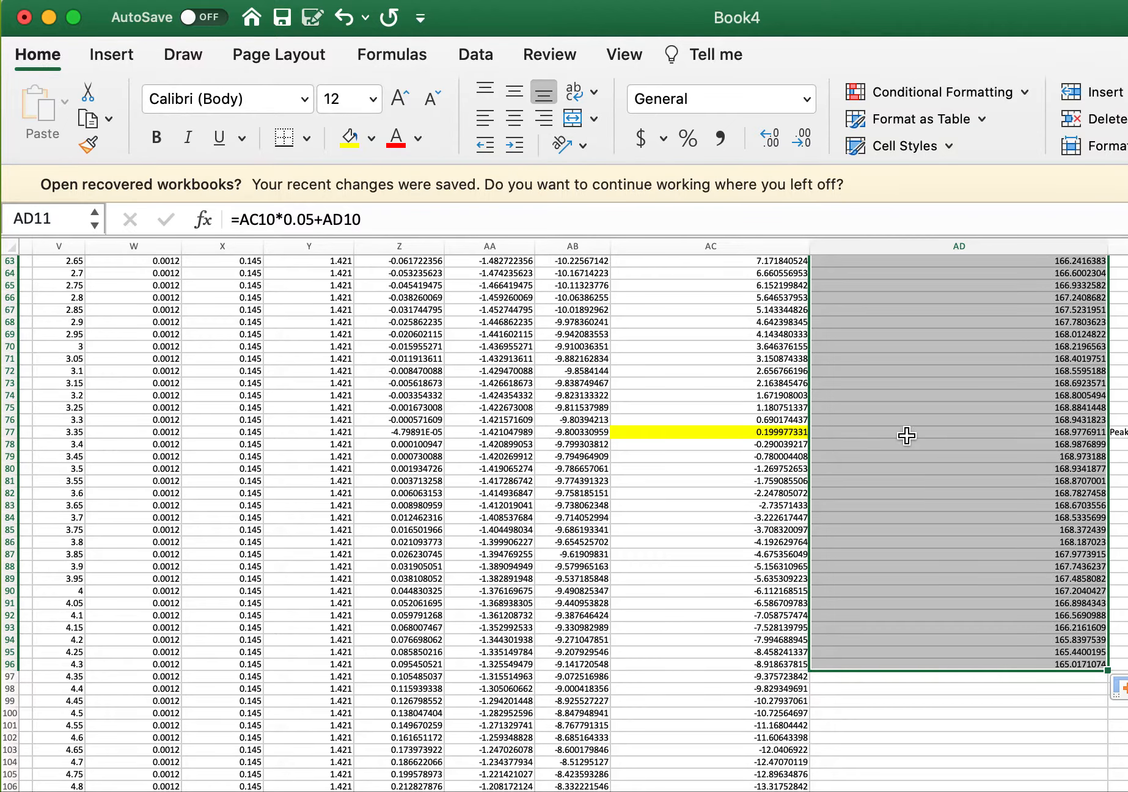
# Remove the yellow fill from the velocity cell AC77.
pyautogui.hscroll(2, 979, 441)
pyautogui.click(968, 446)
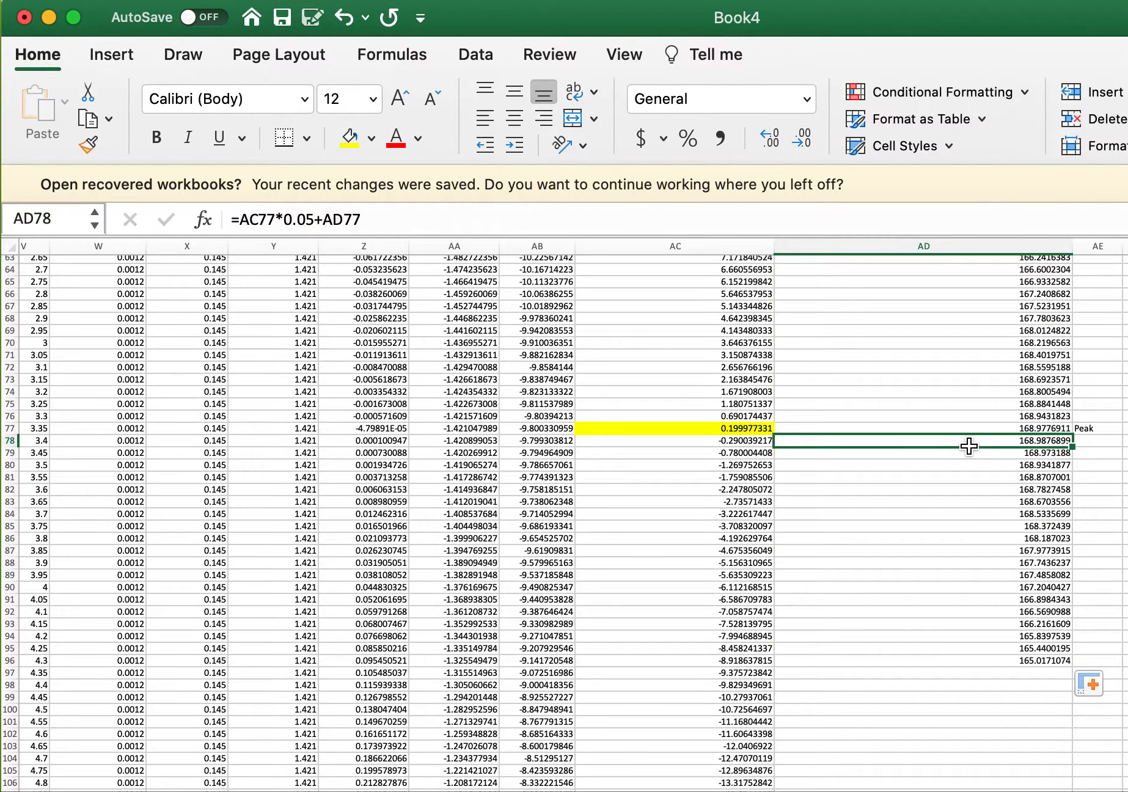
pyautogui.click(674, 427)
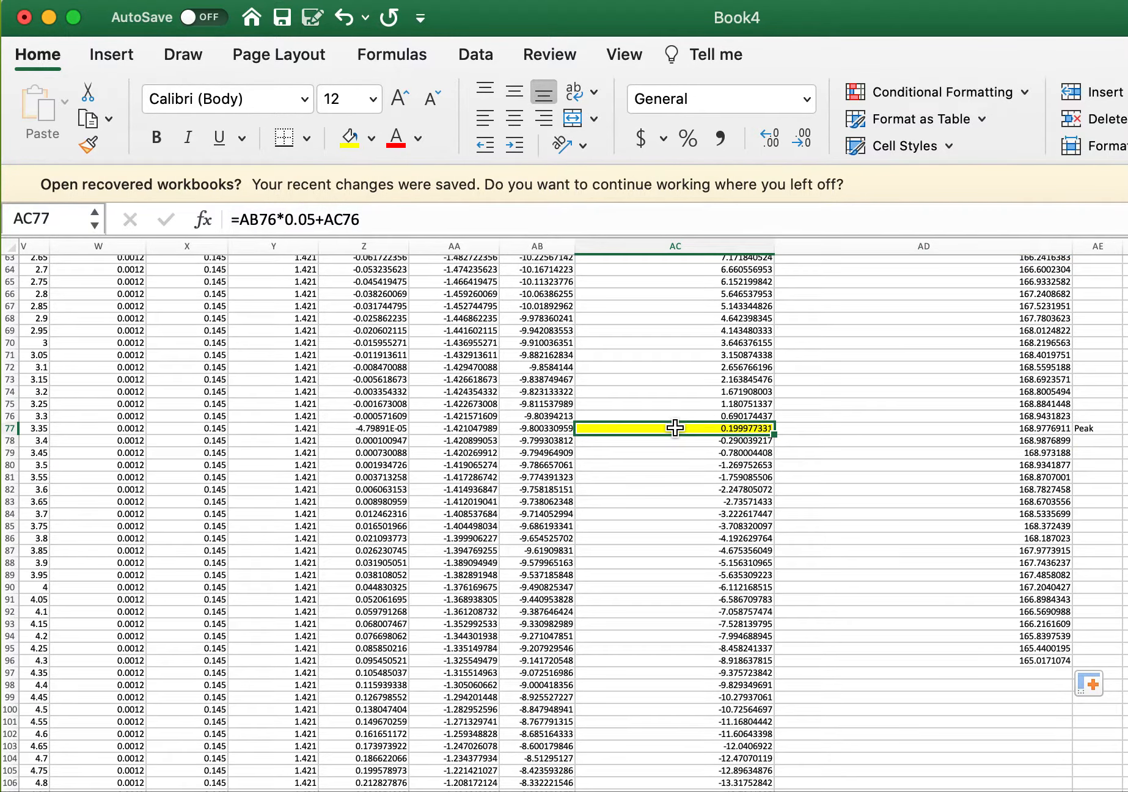
pyautogui.click(370, 139)
pyautogui.click(391, 181)
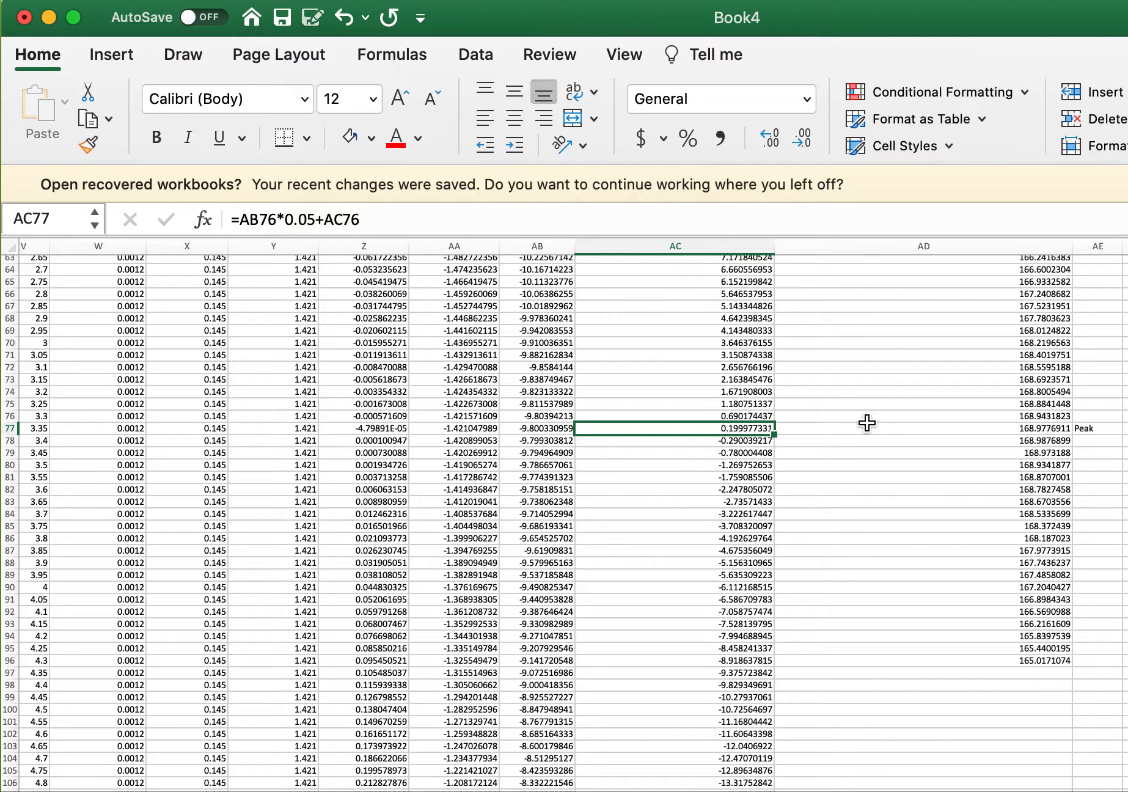
# Highlight the position cell AD78 in yellow as the peak of the drag model.
pyautogui.click(969, 441)
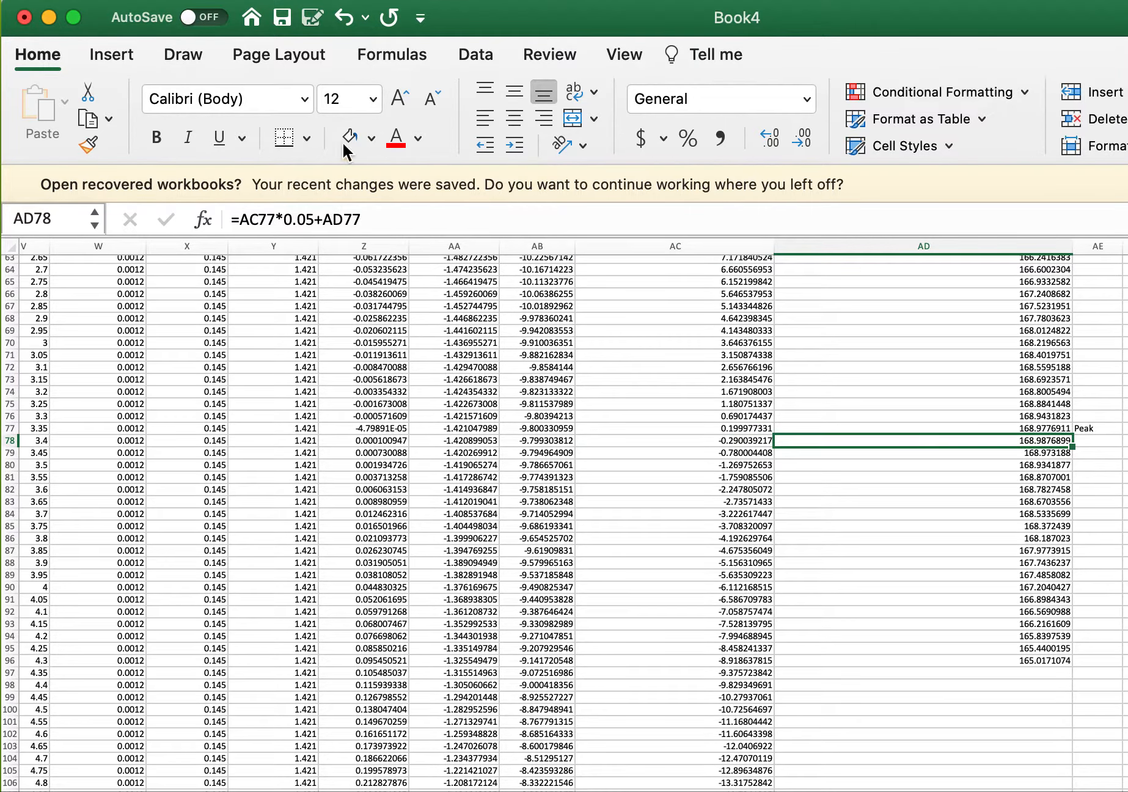
pyautogui.click(371, 139)
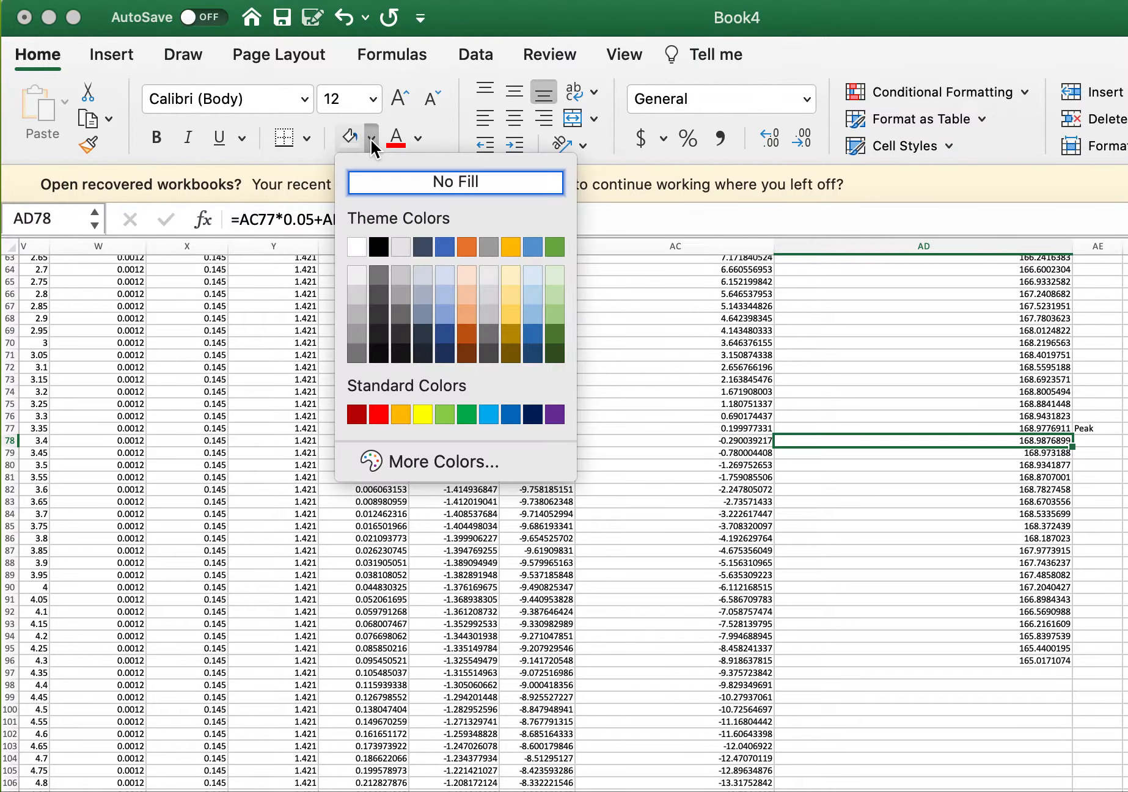
pyautogui.click(424, 406)
# Move the "Peak" label from AE77 down to AE78, beside the highlighted position.
pyautogui.click(1097, 436)
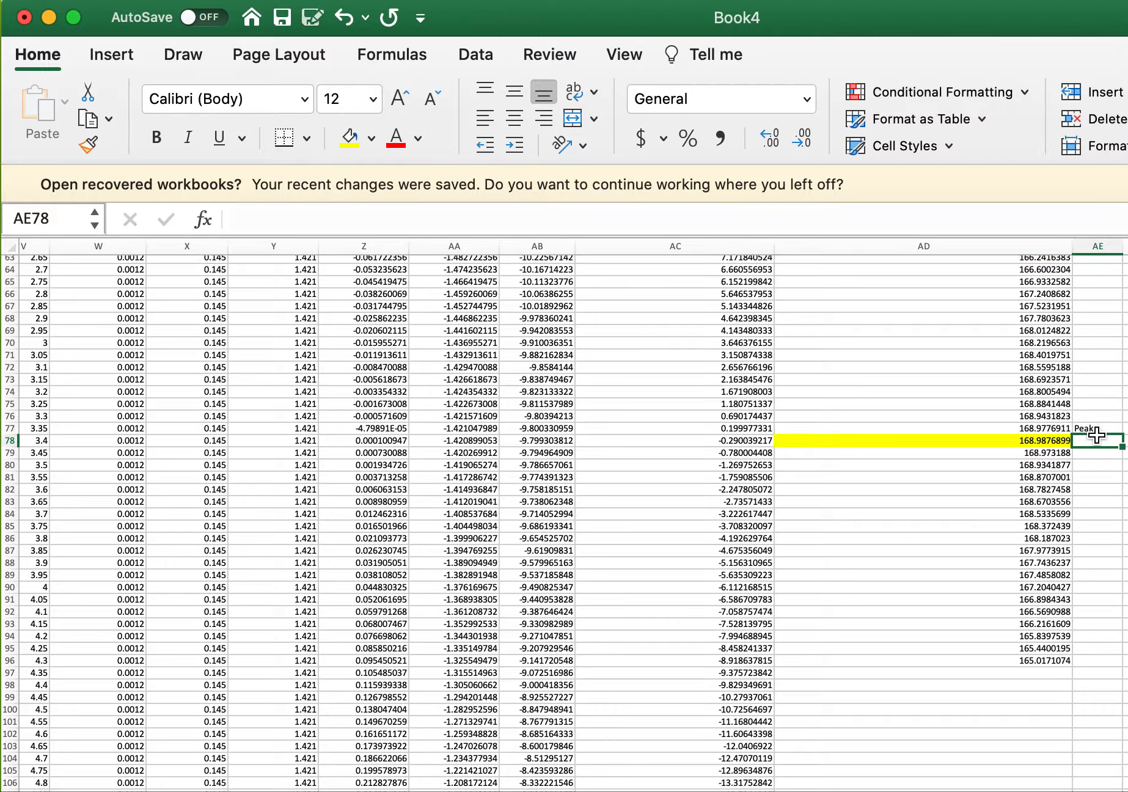
pyautogui.press('Up')
pyautogui.click(1097, 436)
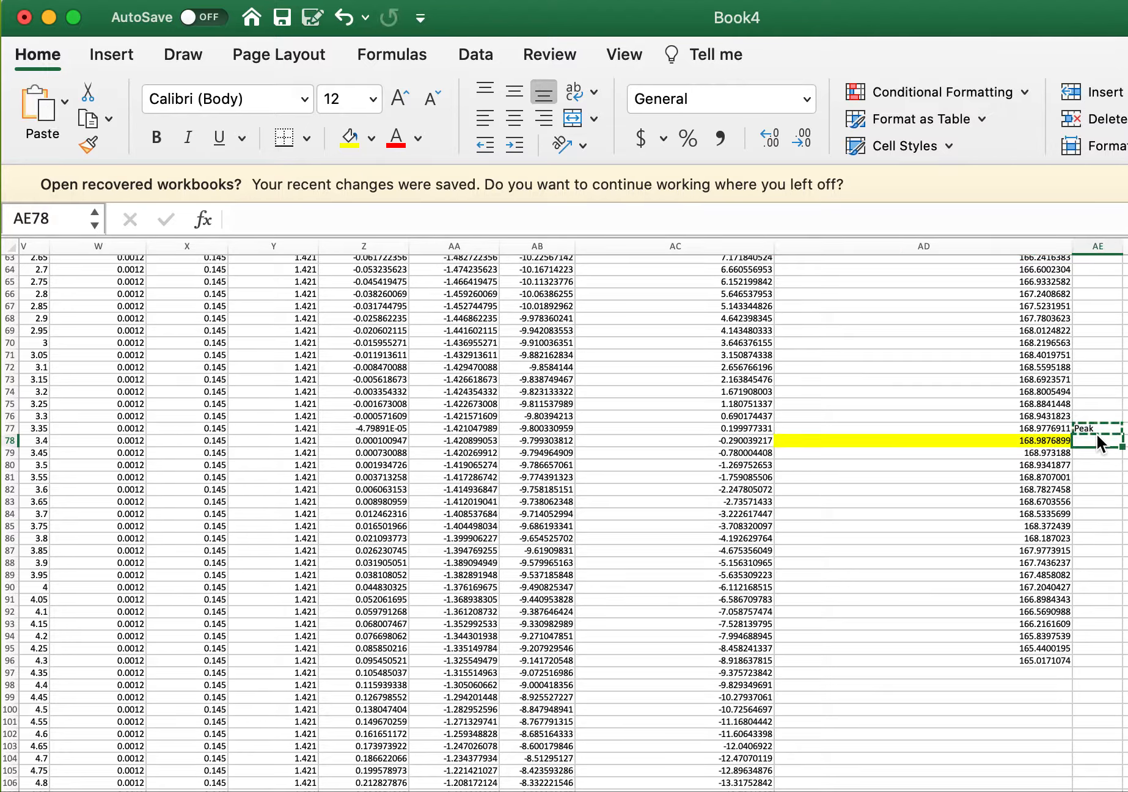
pyautogui.write('Peak')
pyautogui.click(997, 476)
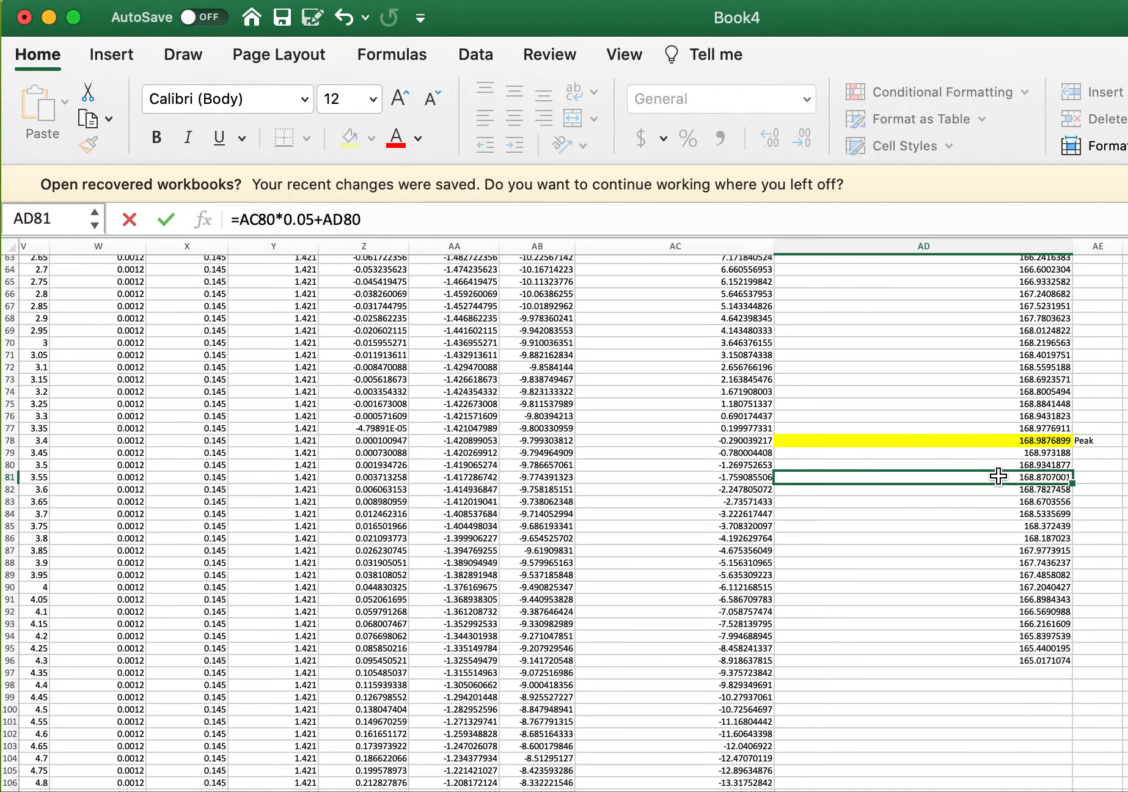
# Extend the position formula further down column AD until well past the row where the position drops below zero.
pyautogui.scroll(-3, 997, 476)
pyautogui.click(997, 474)
pyautogui.keyDown('shift'); pyautogui.click(993, 596); pyautogui.keyUp('shift')
pyautogui.moveTo(1066, 598); pyautogui.dragTo(1064, 761)
pyautogui.scroll(-3, 1068, 749)
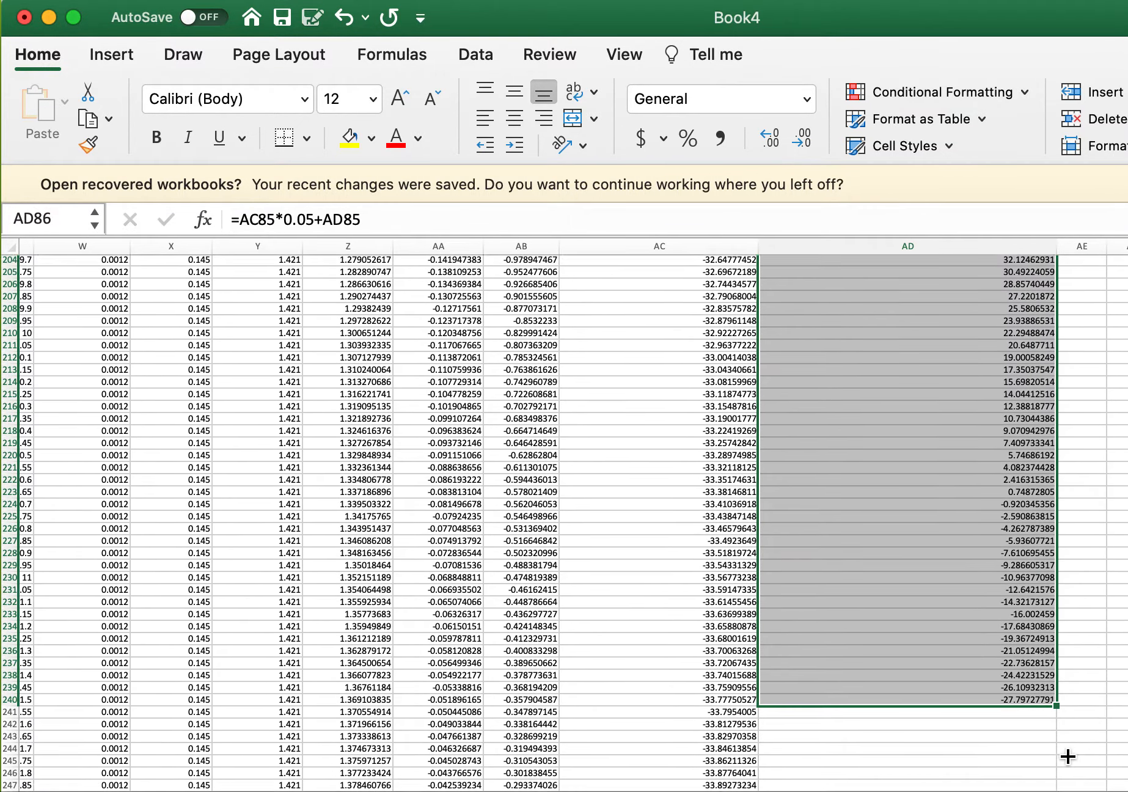
pyautogui.moveTo(1049, 652); pyautogui.dragTo(1050, 785)
pyautogui.scroll(20, 1082, 536)
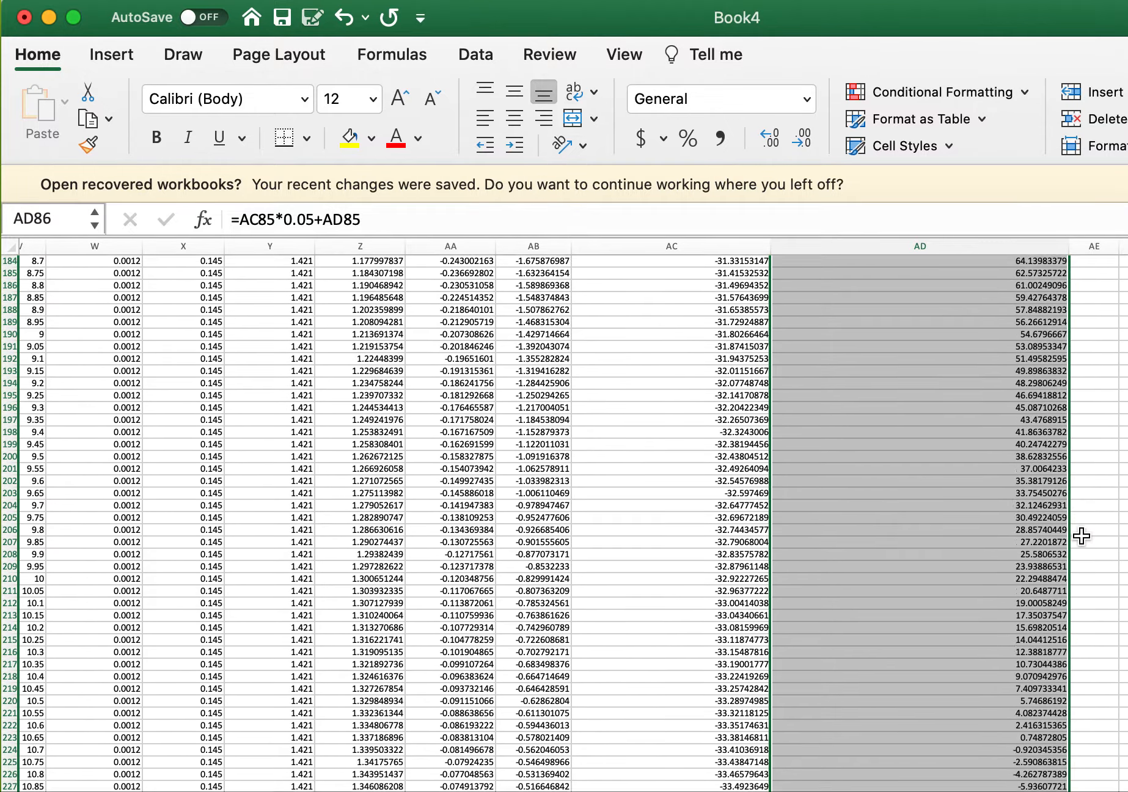
pyautogui.scroll(20, 1081, 536)
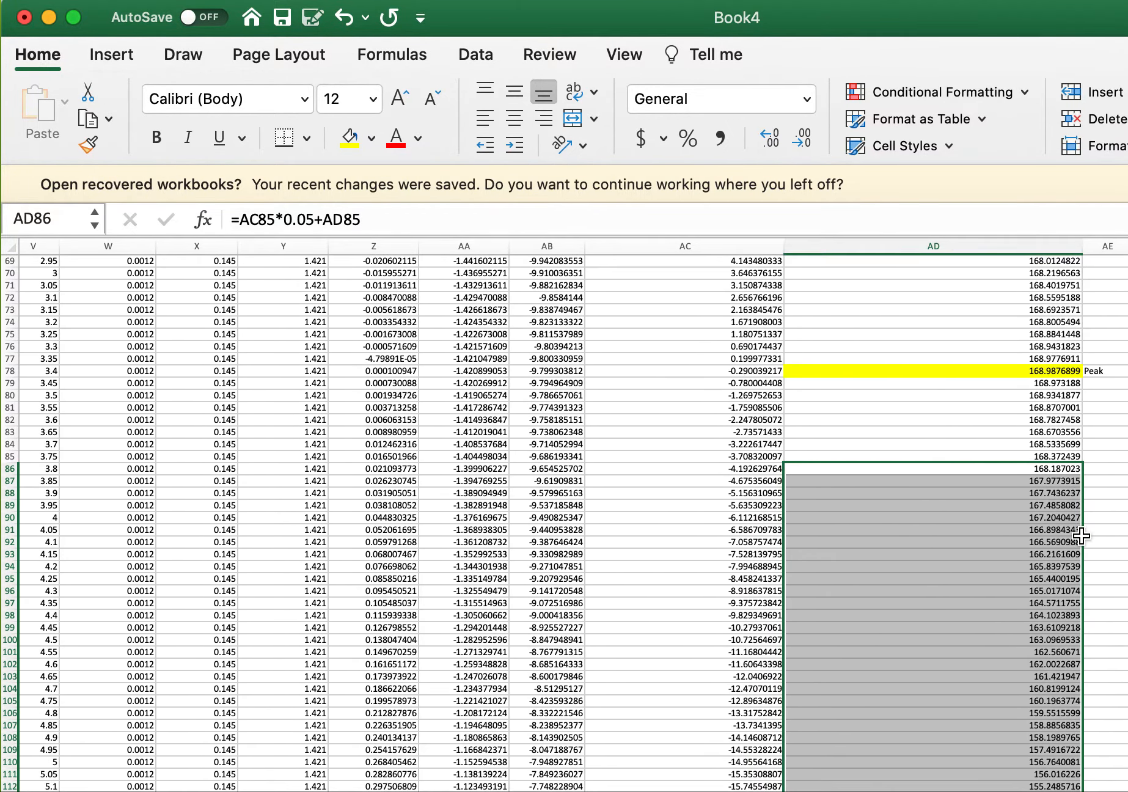
pyautogui.click(1116, 567)
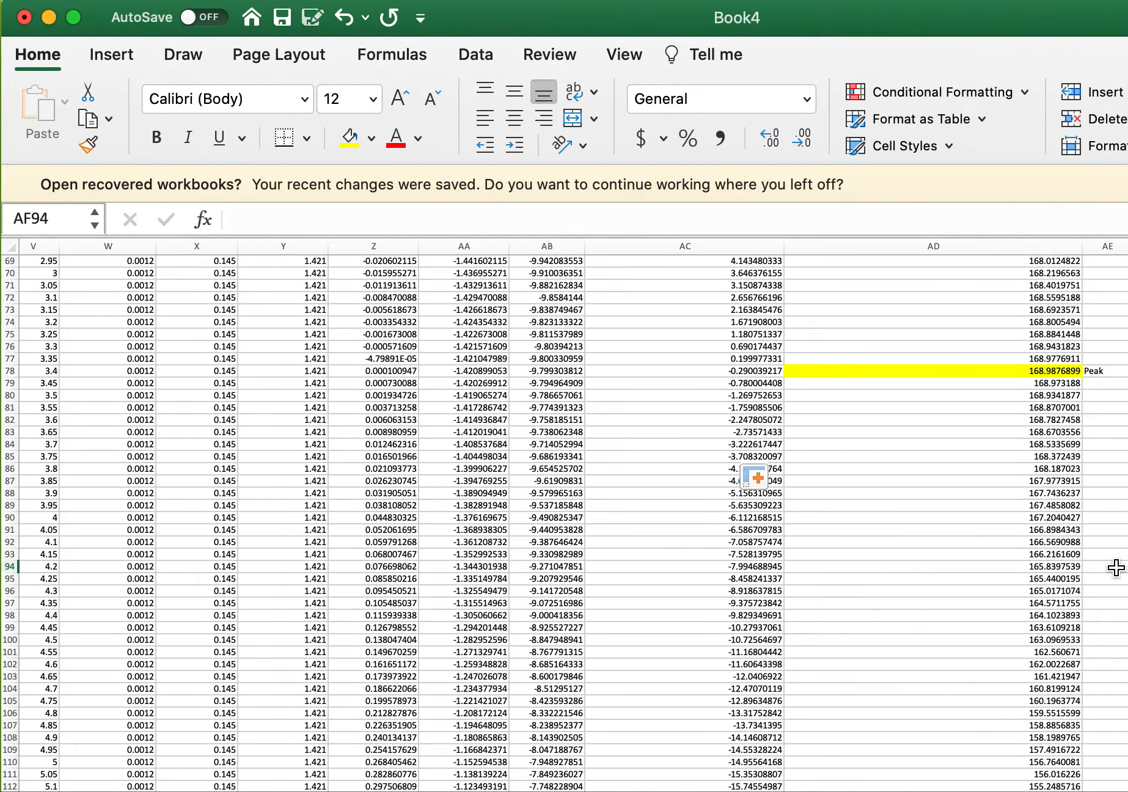
# Highlight AD223, the last position above zero in the drag table, in yellow.
pyautogui.scroll(-20, 1116, 568)
pyautogui.scroll(-18, 1115, 568)
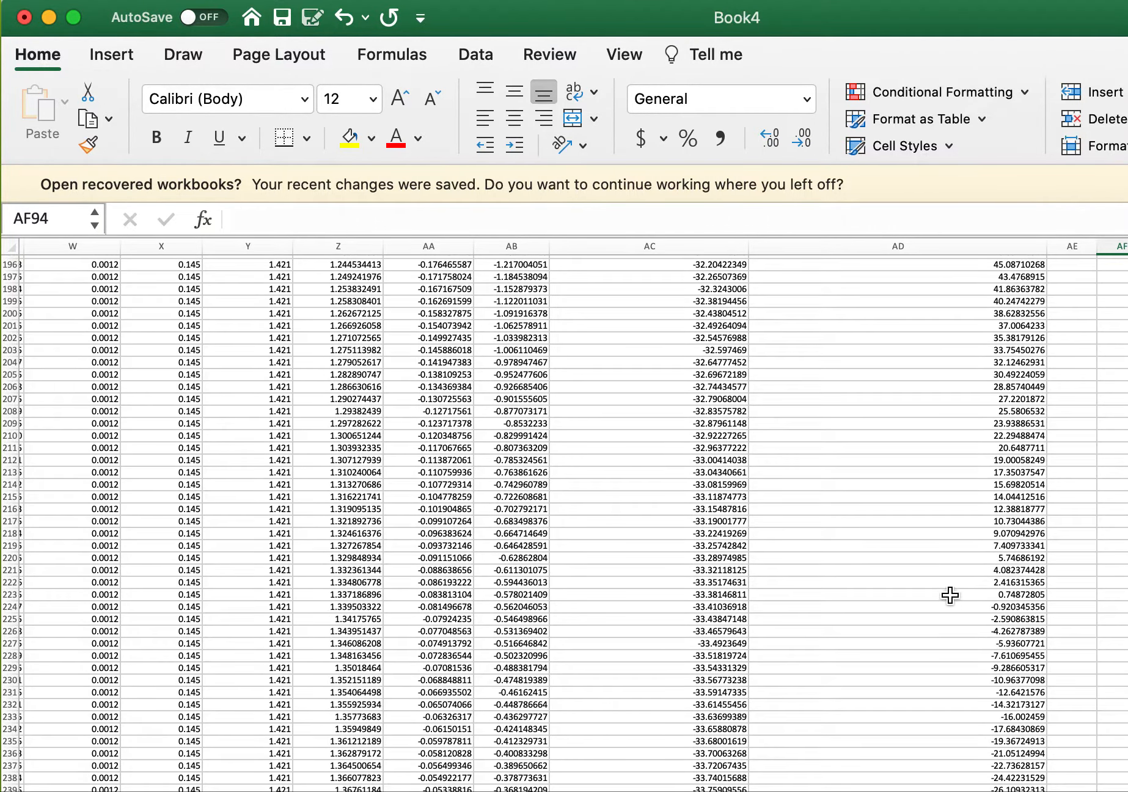
pyautogui.click(944, 598)
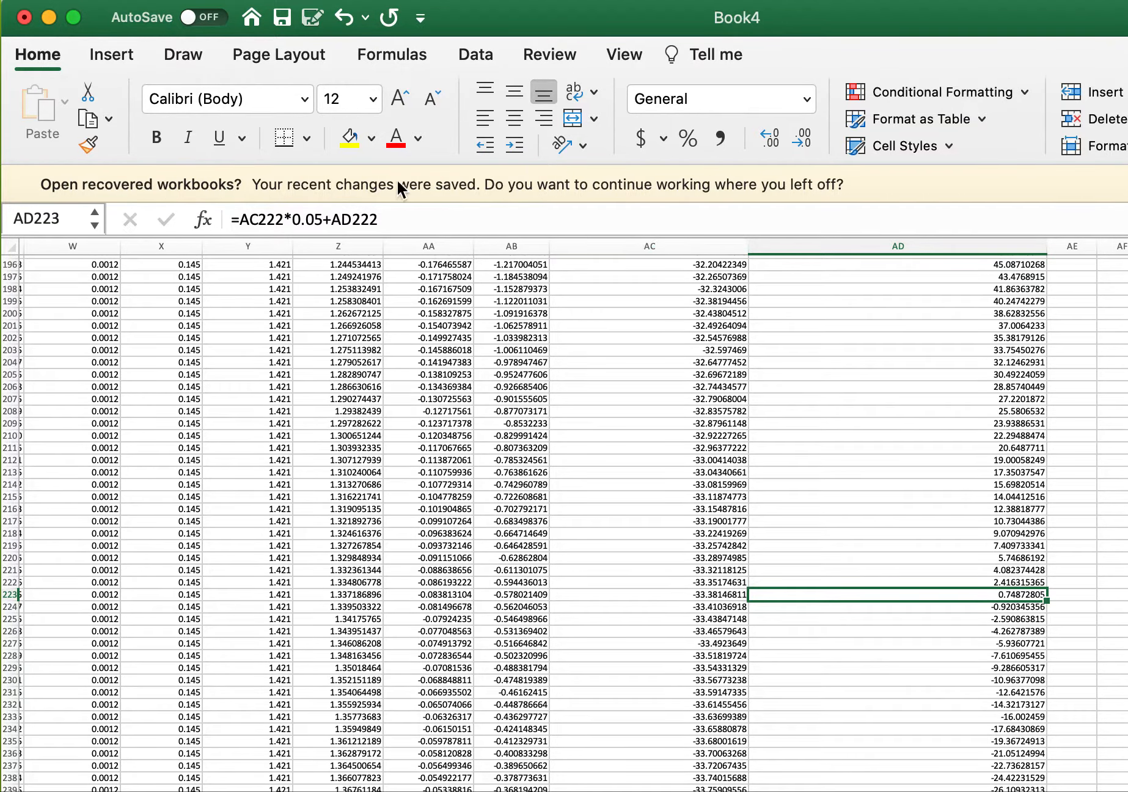
pyautogui.click(349, 138)
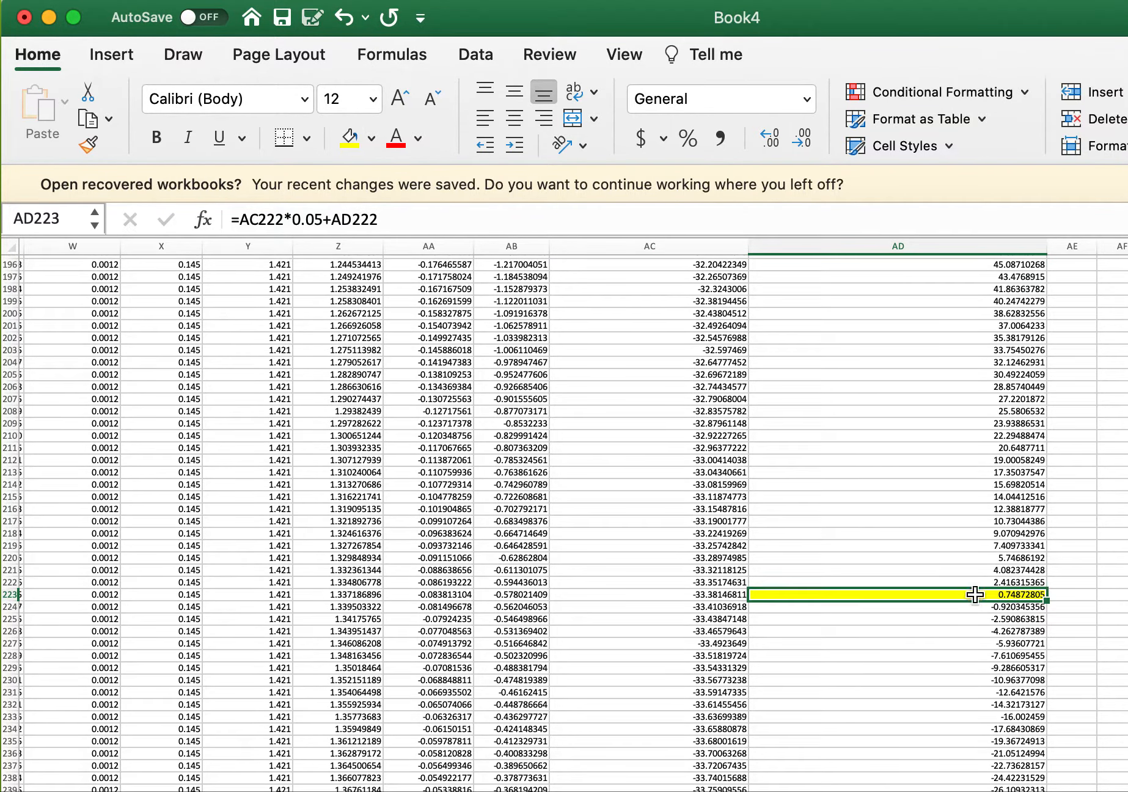
# Enter the label "Hits the River" in AF223, on the row of the highlighted impact position.
pyautogui.hscroll(2, 974, 594)
pyautogui.click(1046, 597)
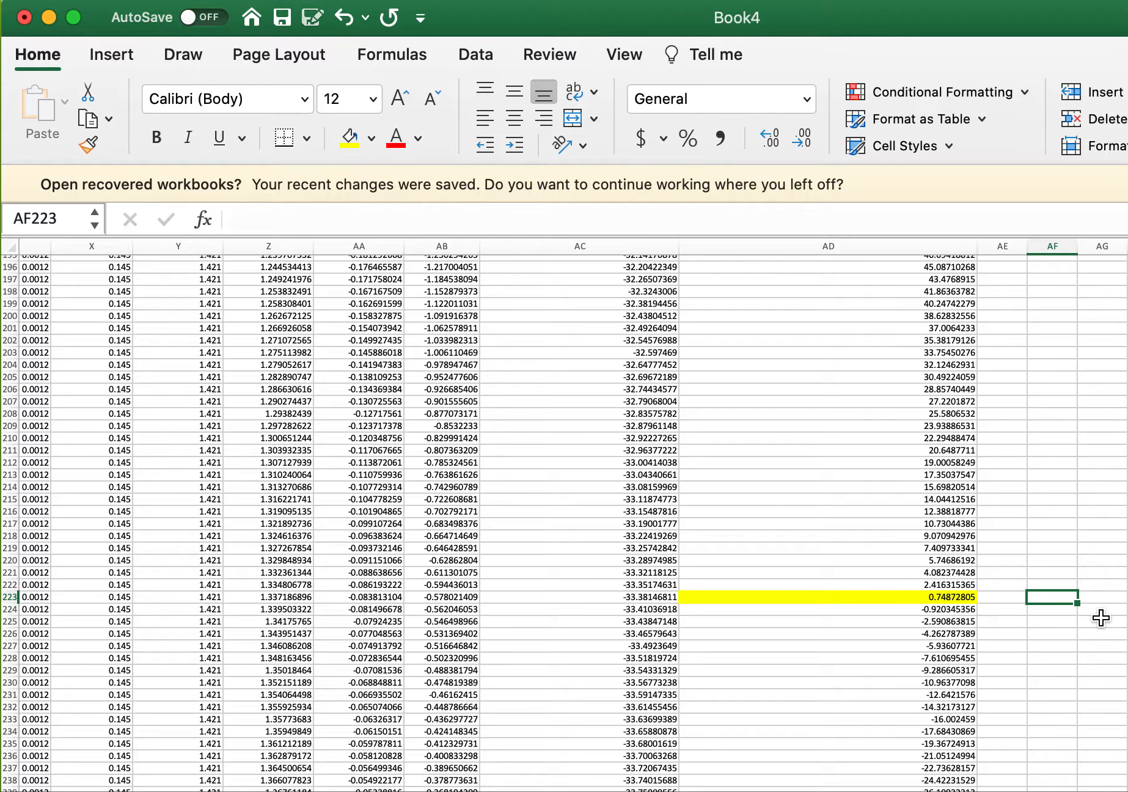
pyautogui.write('Hits the River')
pyautogui.press('Return')
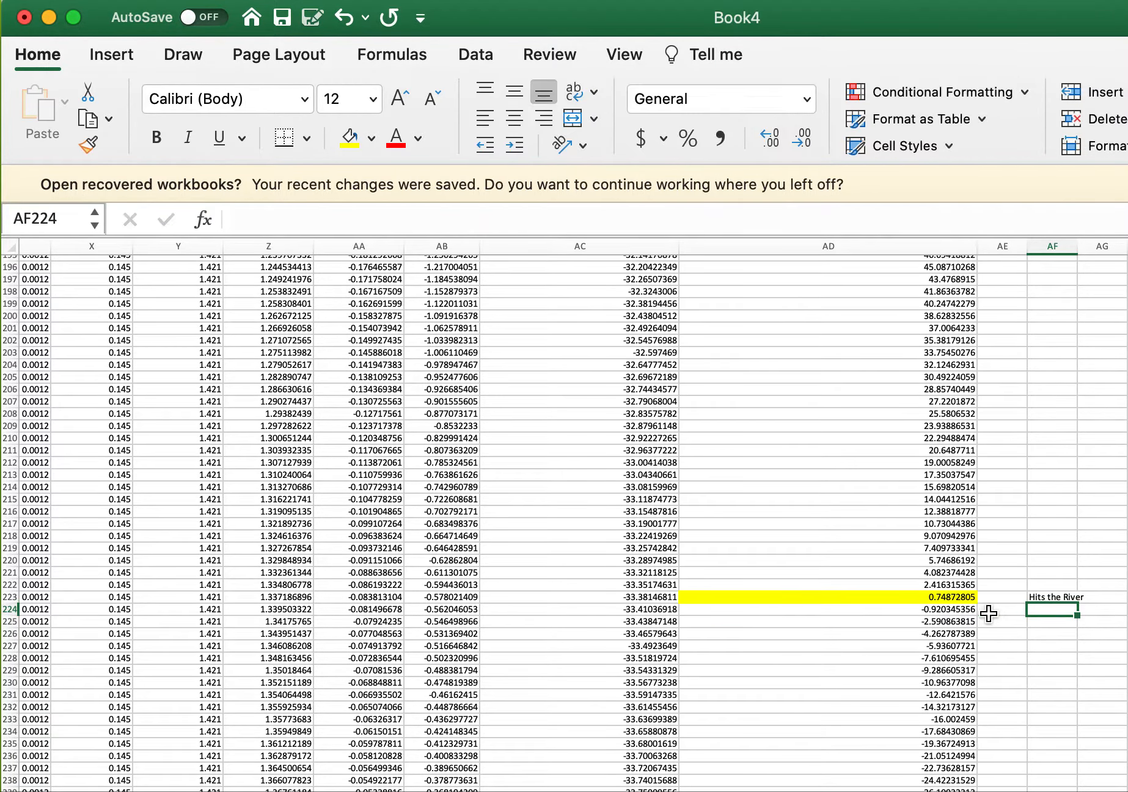
# Examine the highlighted "Projectile hits the river" rows of the two no-drag tables and check their impact times.
pyautogui.hscroll(-2, 986, 614)
pyautogui.hscroll(-15, 985, 614)
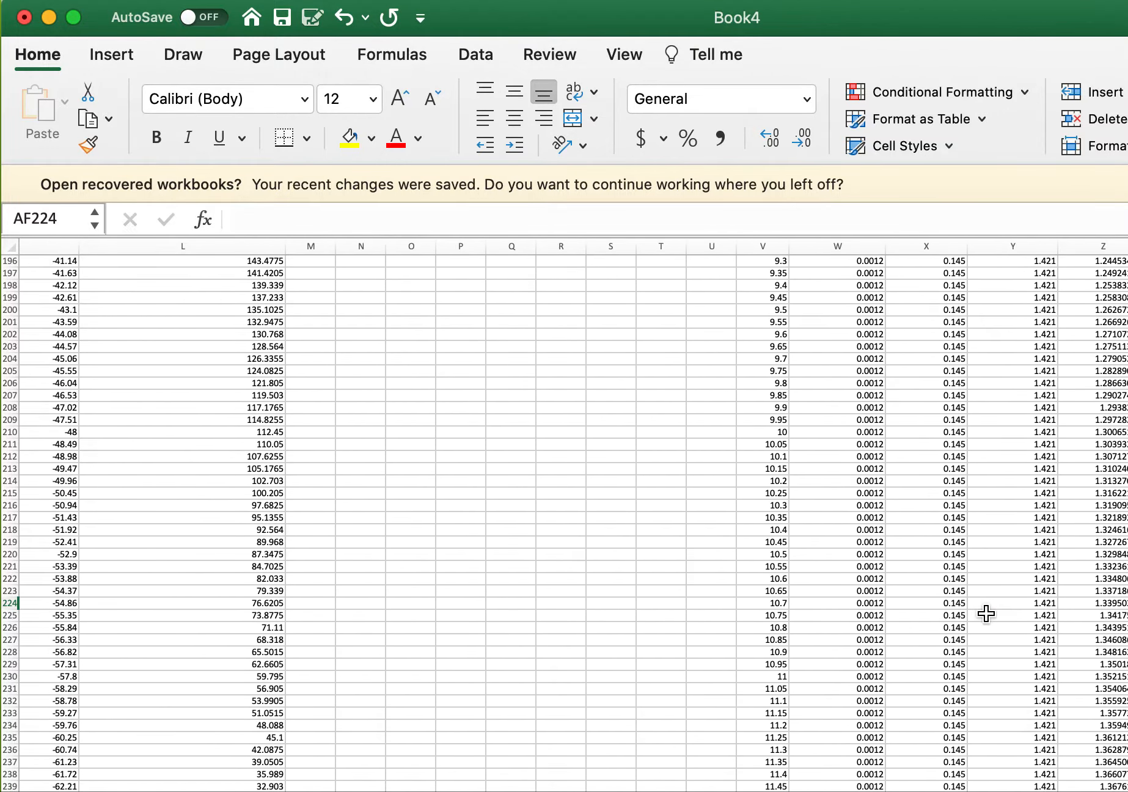
pyautogui.hscroll(-5, 985, 614)
pyautogui.scroll(-10, 985, 614)
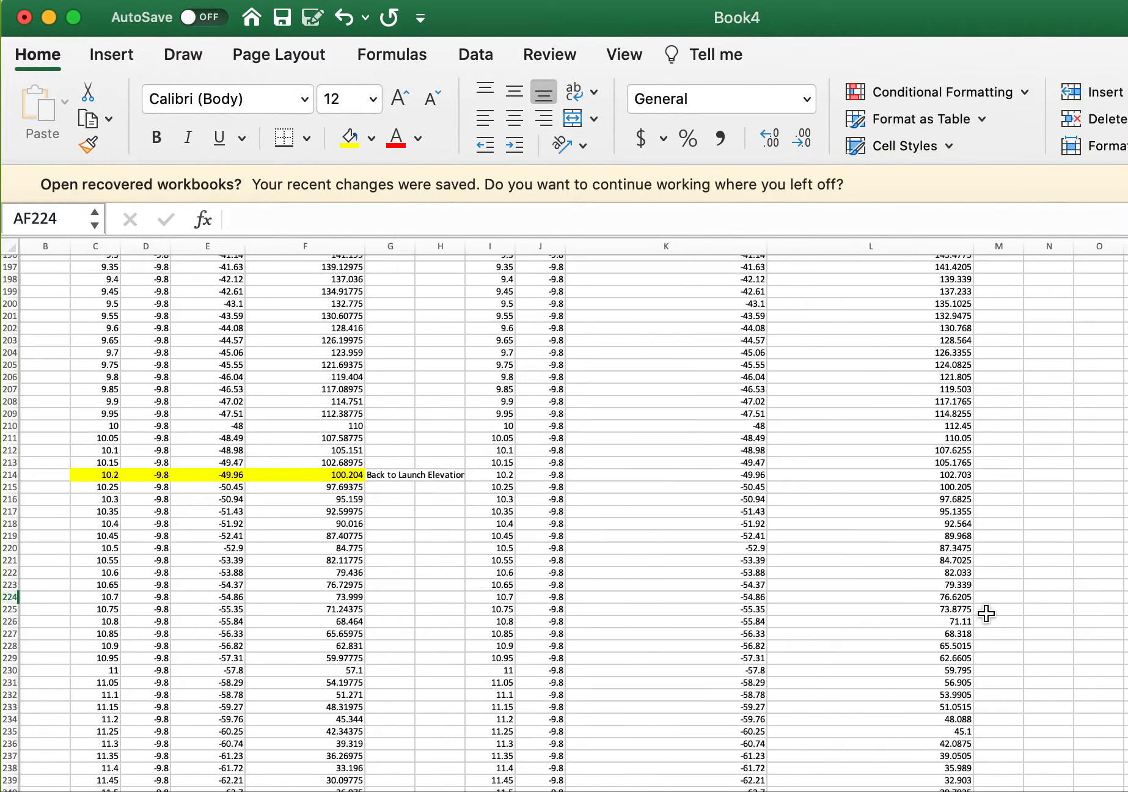
pyautogui.hscroll(10, 986, 613)
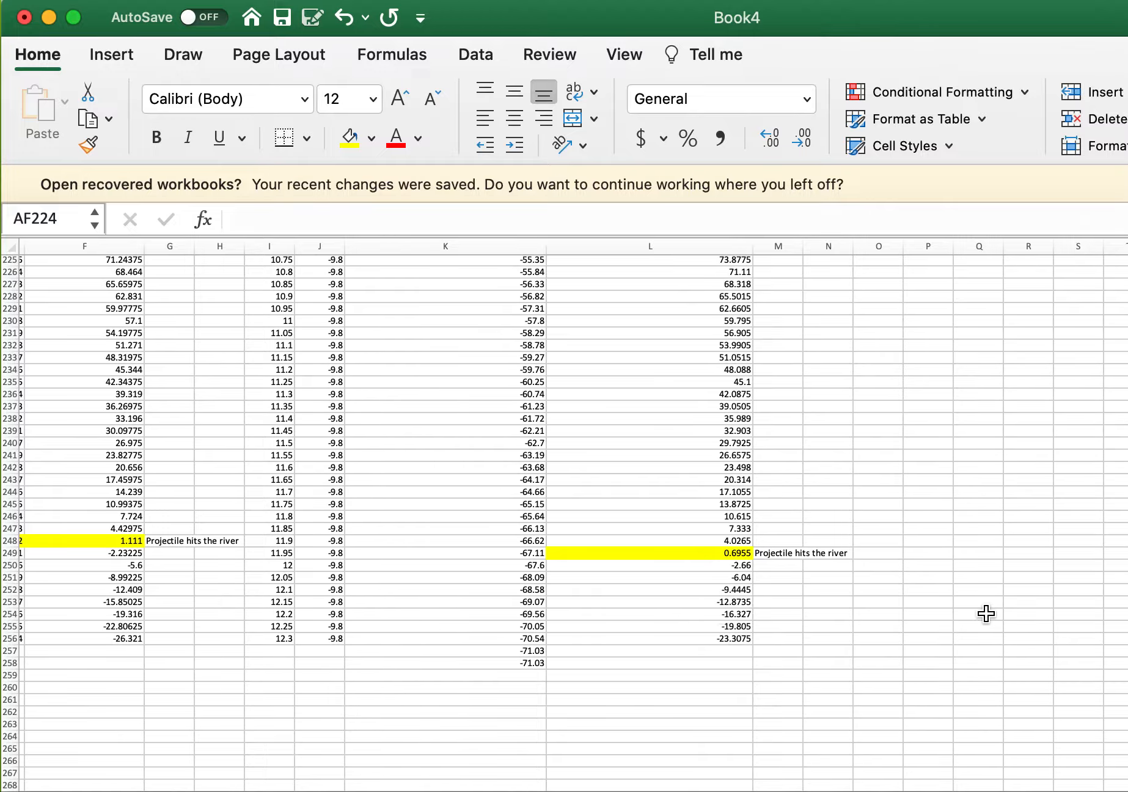
pyautogui.click(456, 556)
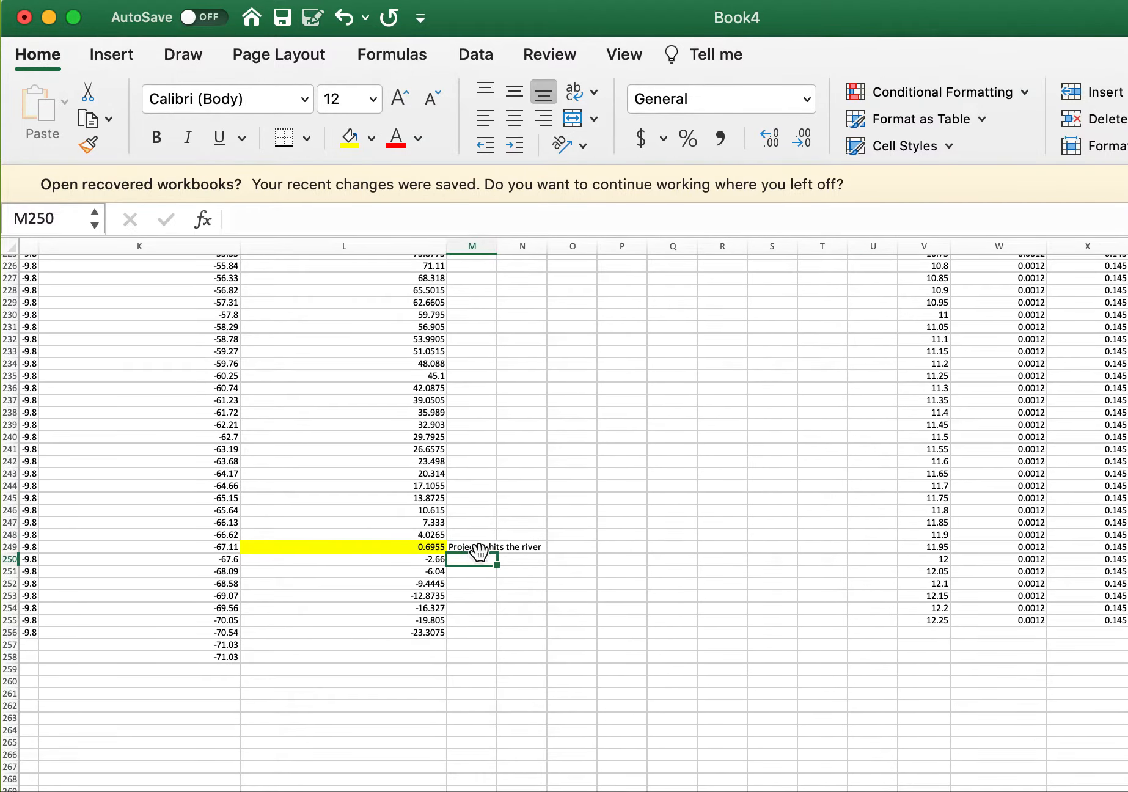
pyautogui.click(469, 548)
pyautogui.hscroll(-8, 284, 549)
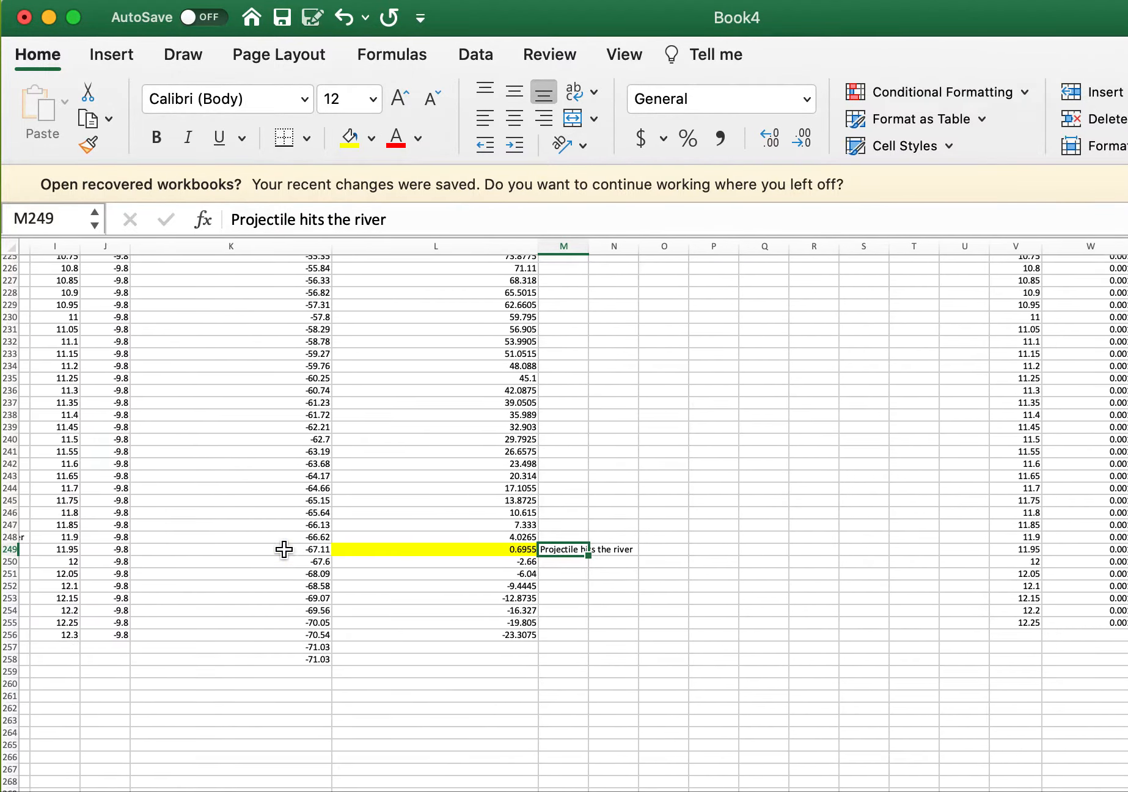
pyautogui.hscroll(-2, 289, 548)
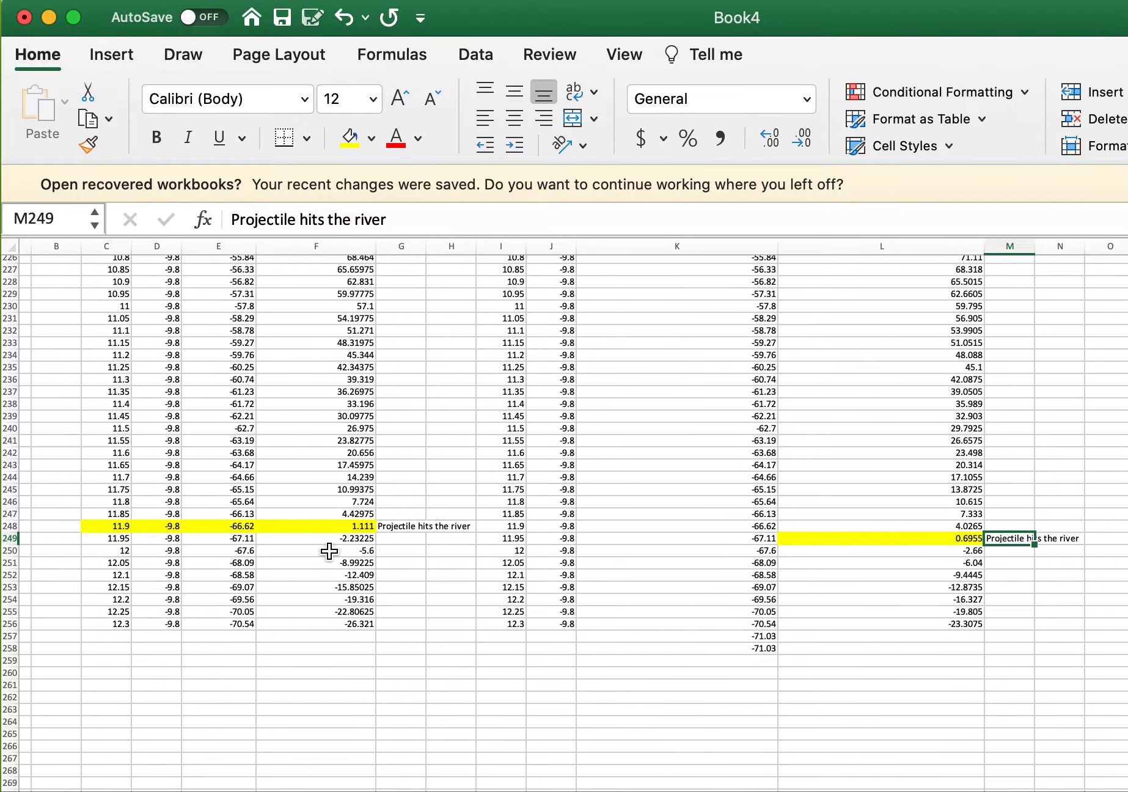
pyautogui.click(126, 537)
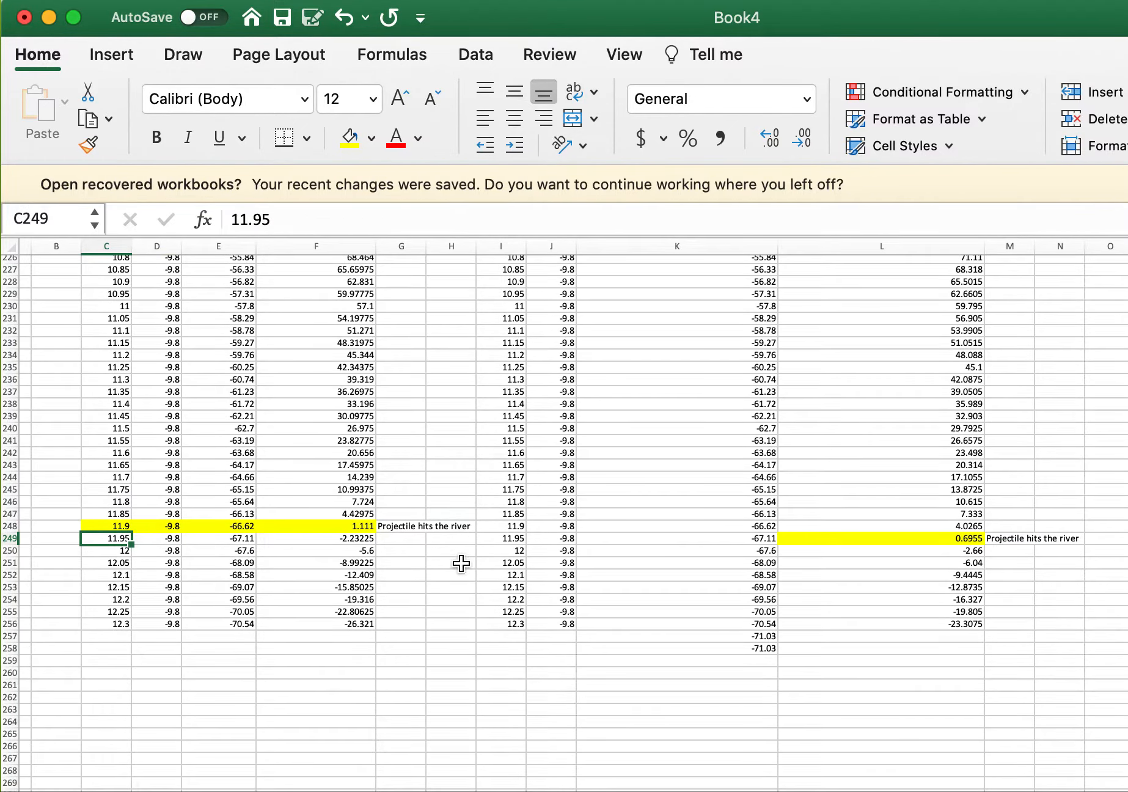
# Check the impact time on row 223 of the drag table for comparison with the no-drag tables.
pyautogui.hscroll(15, 461, 563)
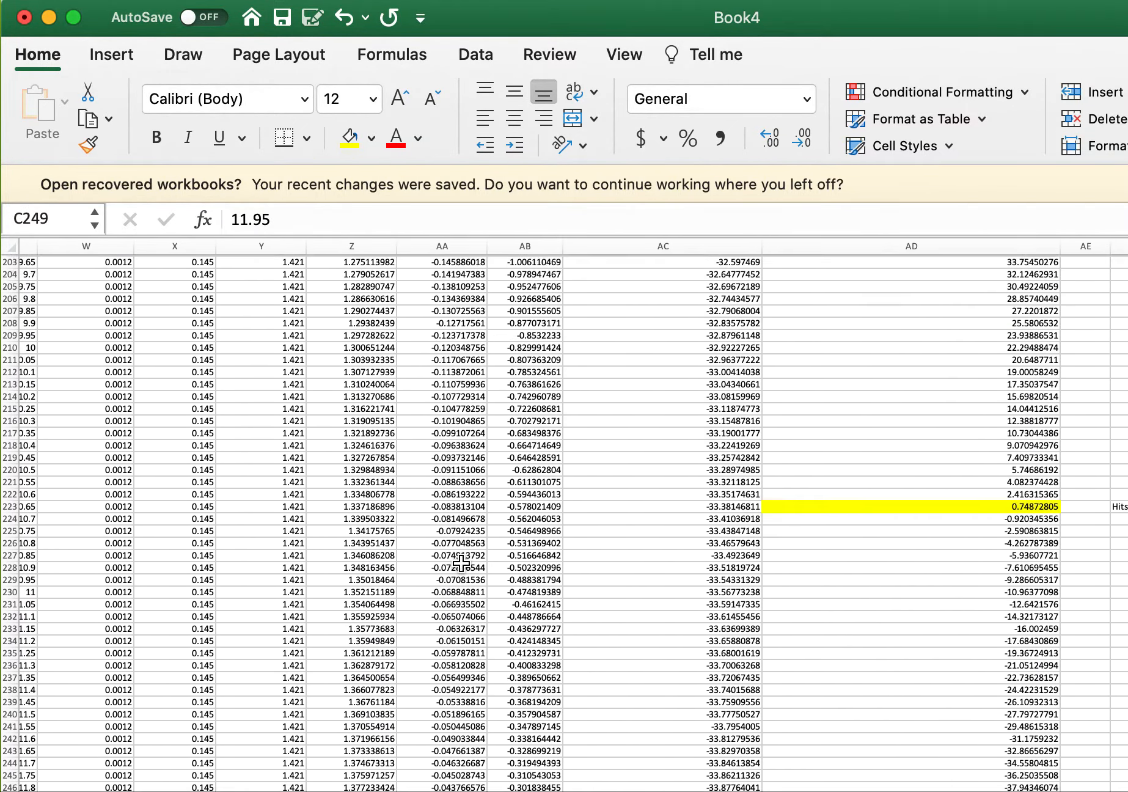
pyautogui.hscroll(1, 461, 563)
pyautogui.click(455, 509)
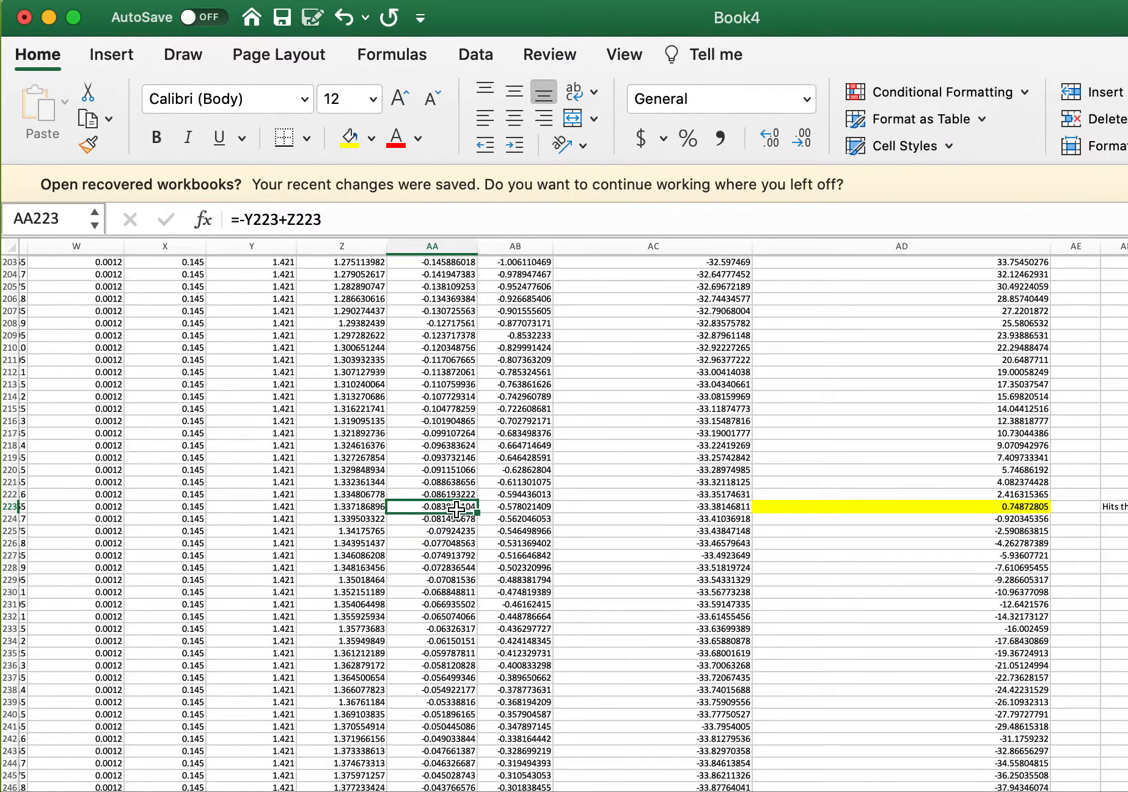
pyautogui.hscroll(-5, 374, 514)
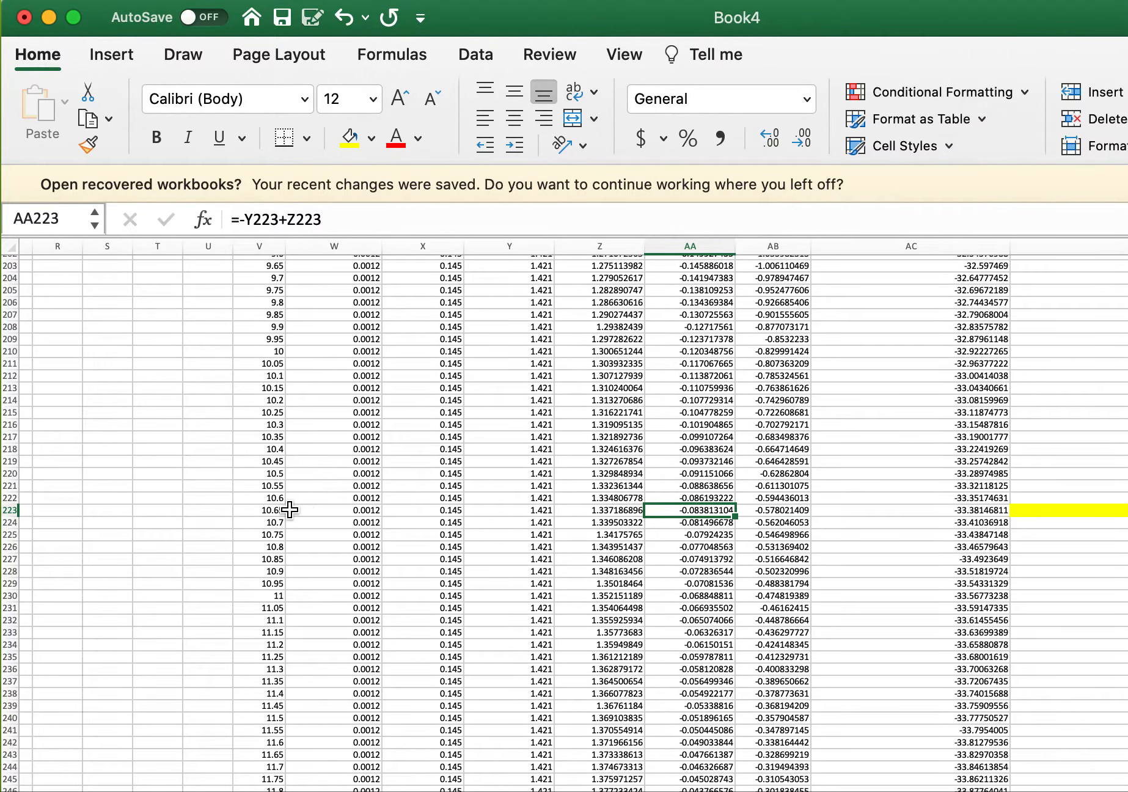
pyautogui.click(282, 509)
pyautogui.hscroll(10, 678, 518)
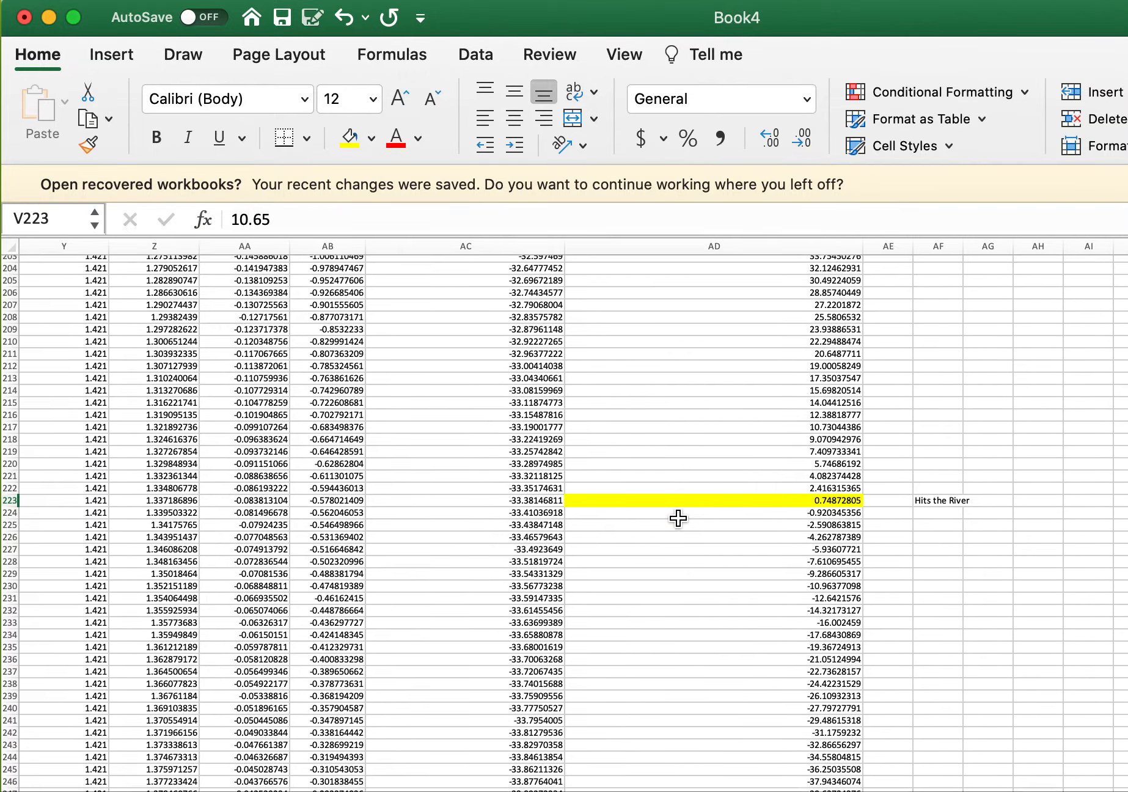
# Insert a scatter chart of the drag table's acceleration against time, using rows 10 to 44 of columns V and AB.
pyautogui.scroll(20, 678, 518)
pyautogui.hscroll(-5, 678, 518)
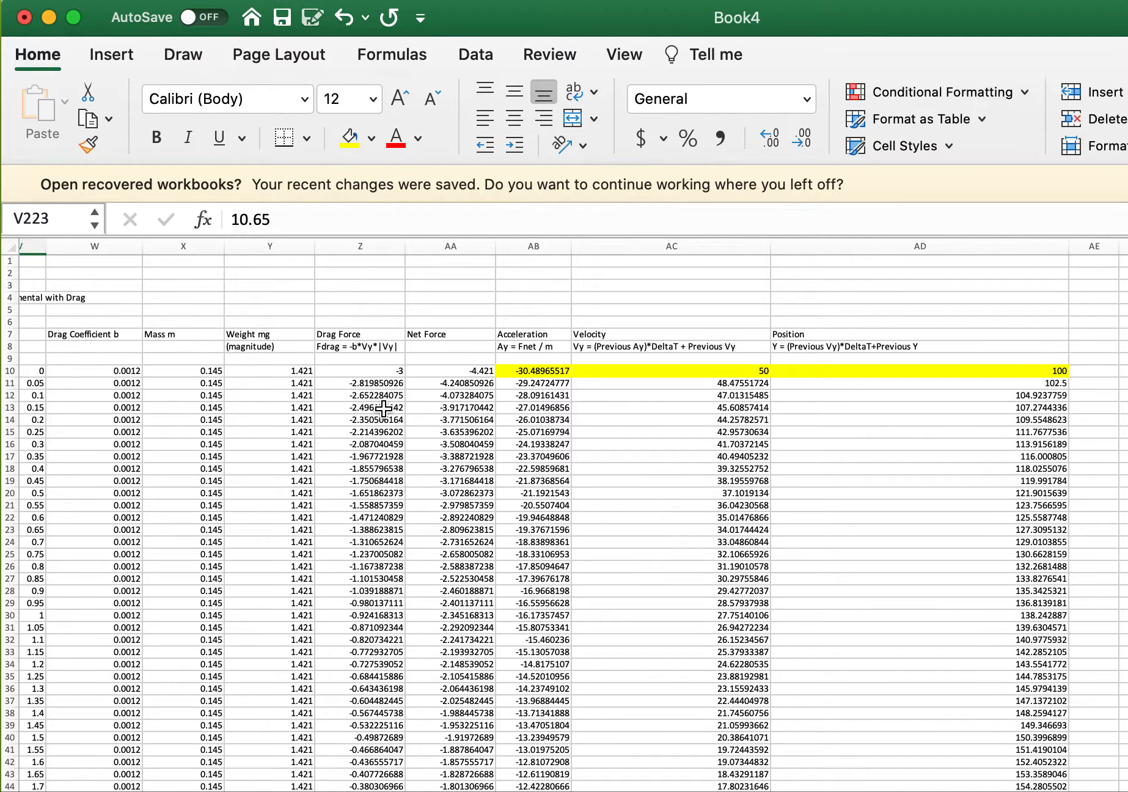
pyautogui.hscroll(-2, 384, 408)
pyautogui.scroll(-1, 383, 408)
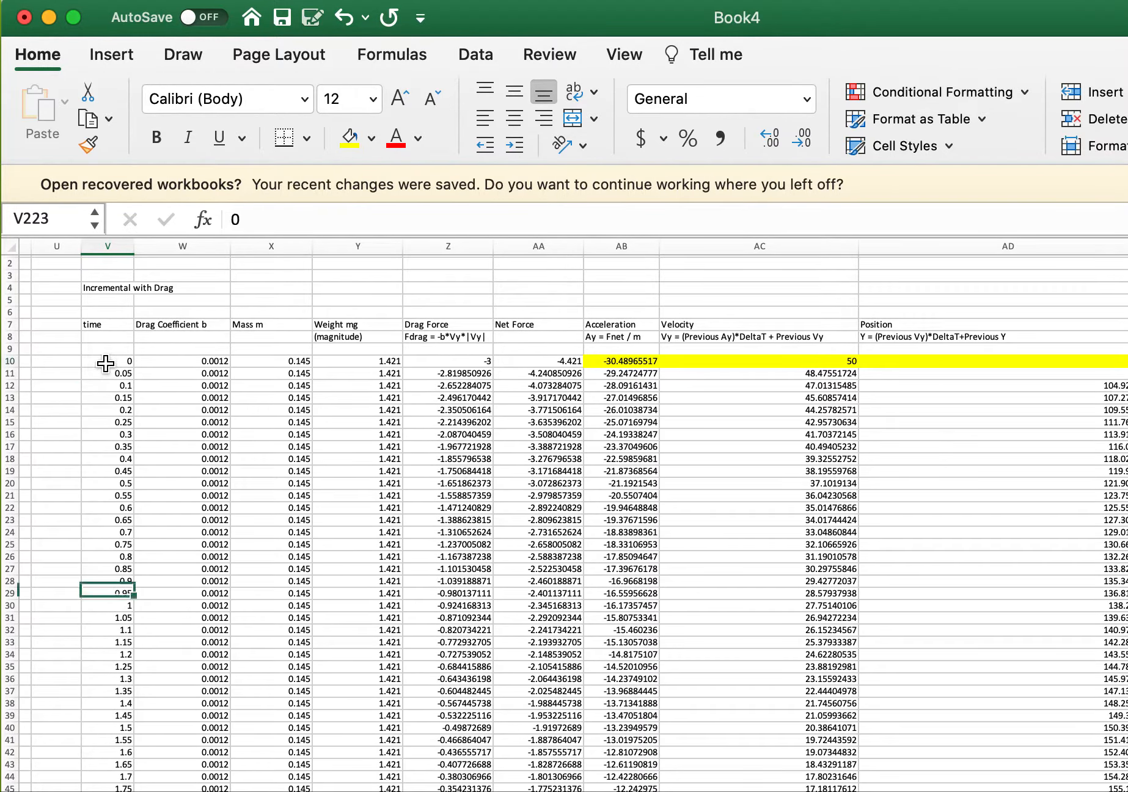
pyautogui.click(105, 363)
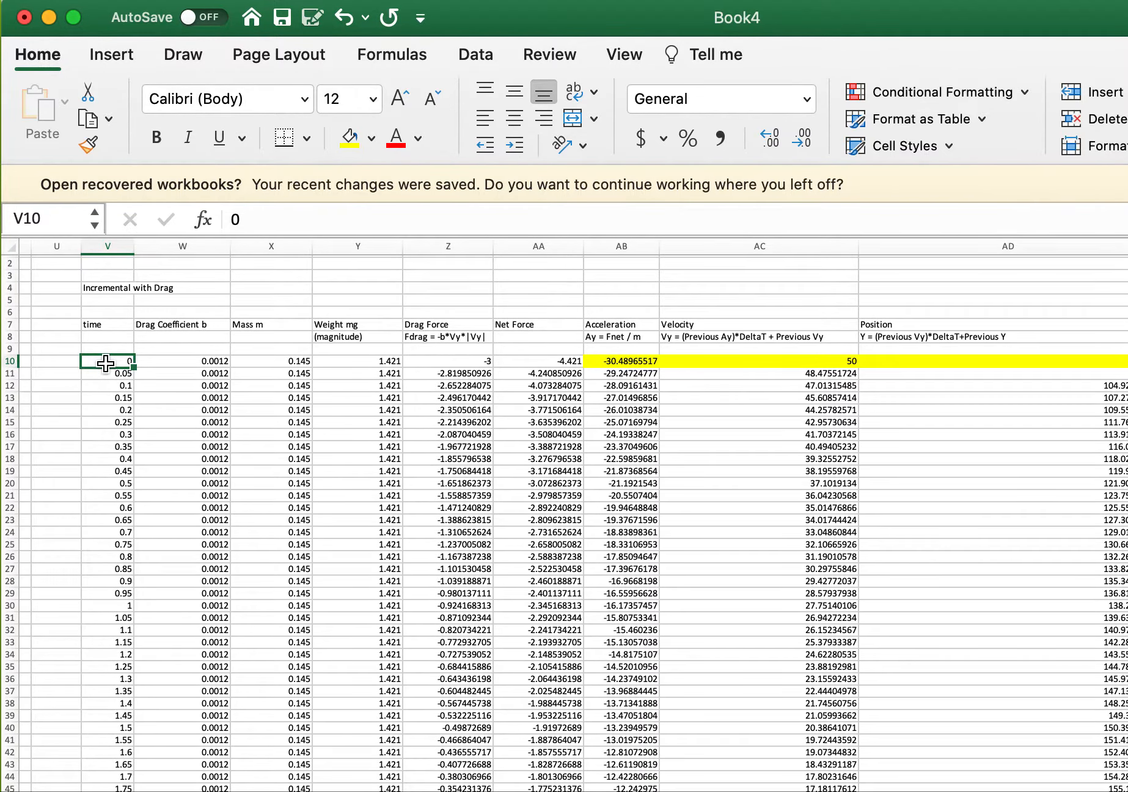
pyautogui.keyDown('shift'); pyautogui.click(106, 780); pyautogui.keyUp('shift')
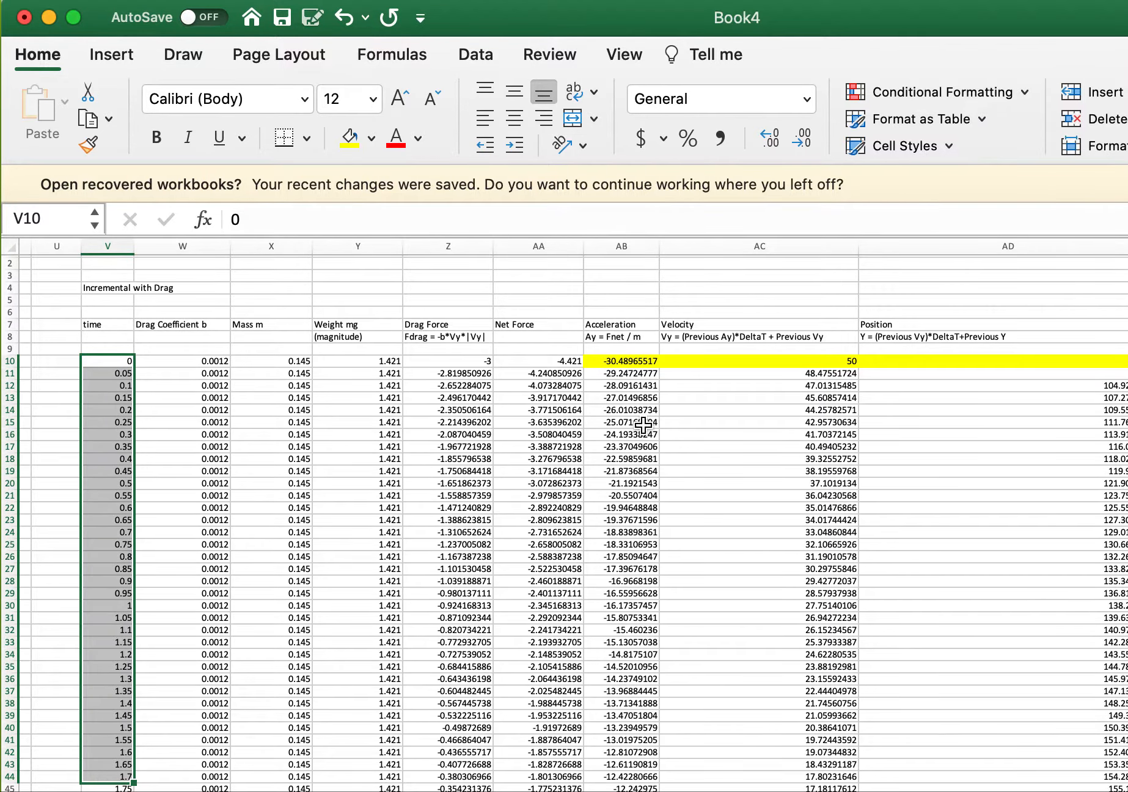
pyautogui.keyDown('super'); pyautogui.click(634, 361); pyautogui.keyUp('super')
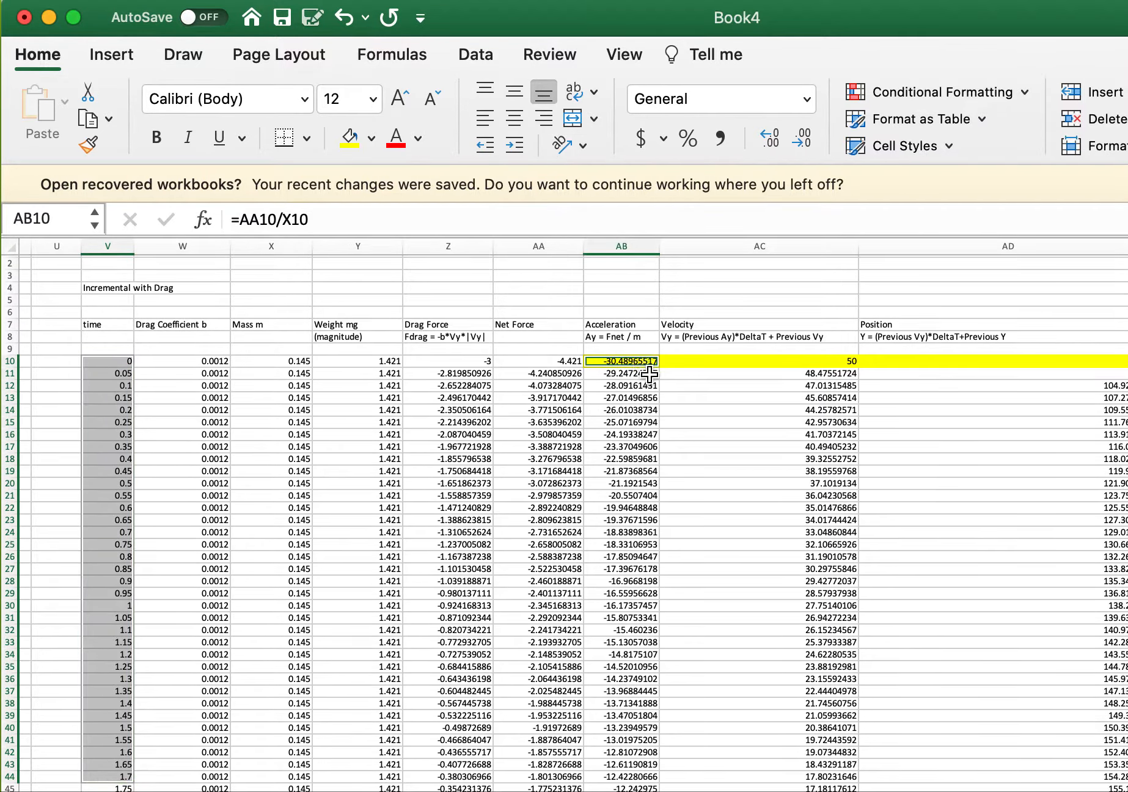
pyautogui.keyDown('shift'); pyautogui.click(635, 779); pyautogui.keyUp('shift')
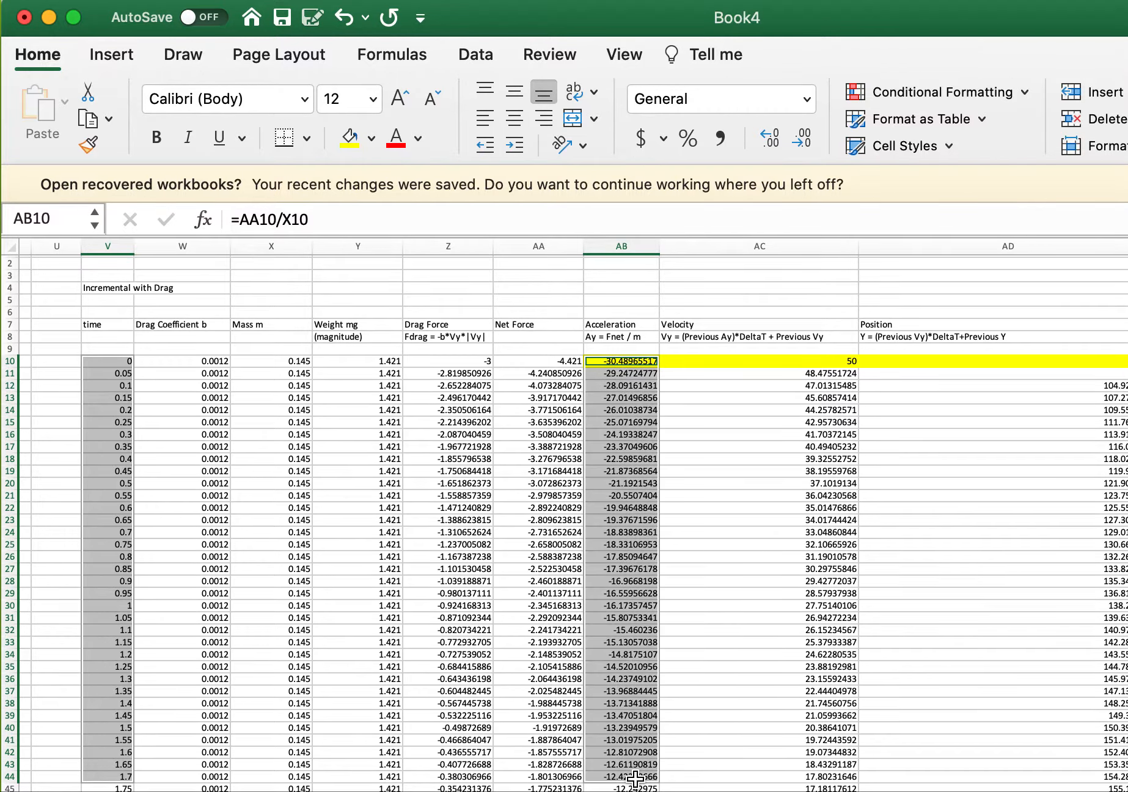
pyautogui.click(111, 56)
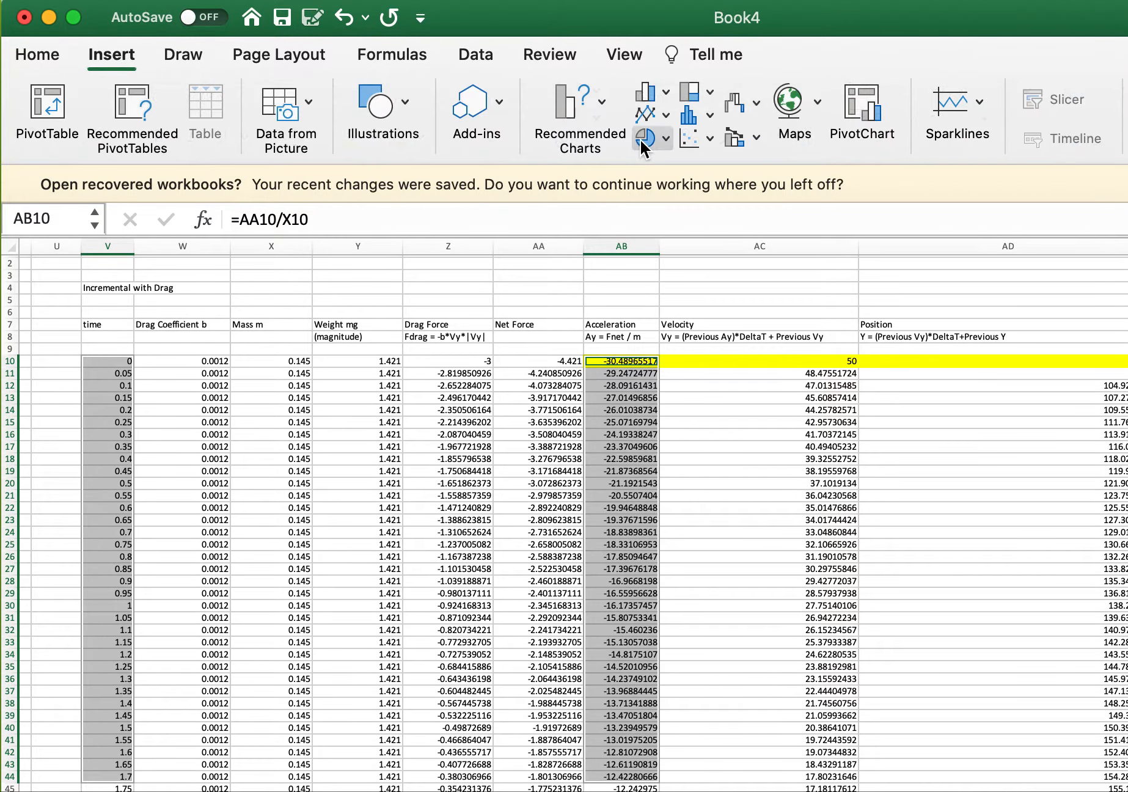
pyautogui.click(693, 138)
pyautogui.click(744, 251)
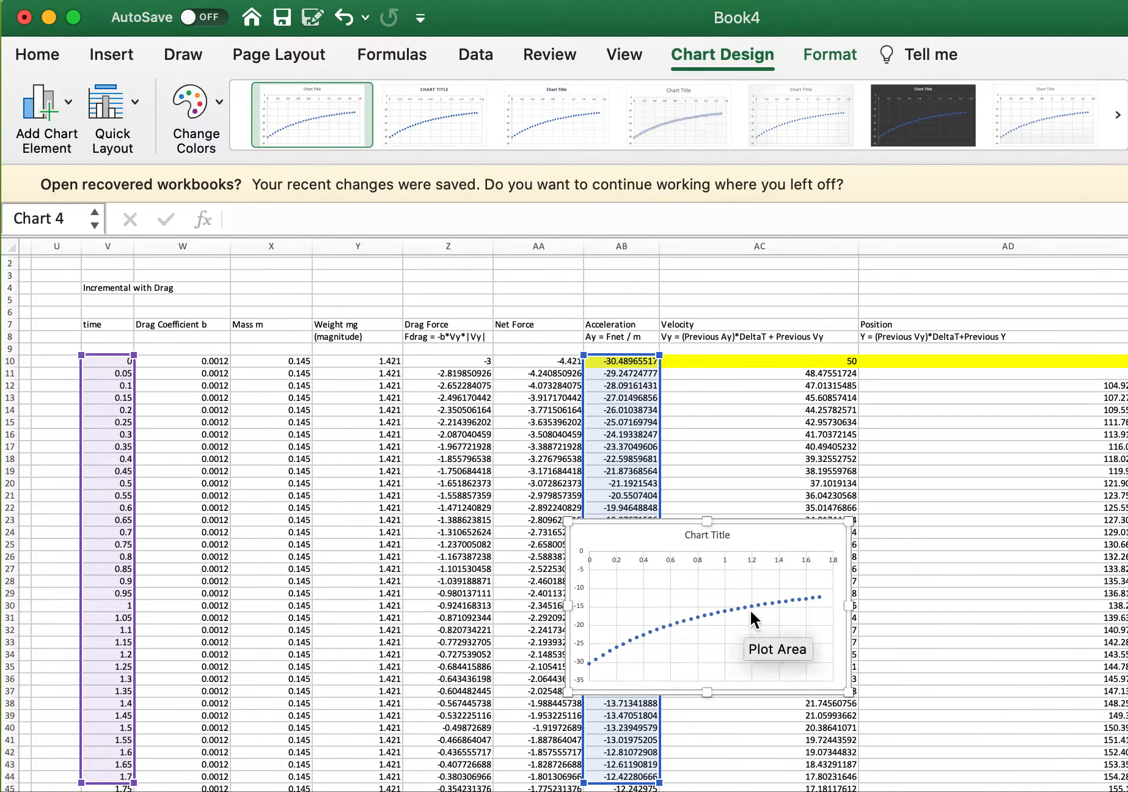
# Extend the acceleration chart's data range down to the end of the drag table.
pyautogui.scroll(-6, 648, 575)
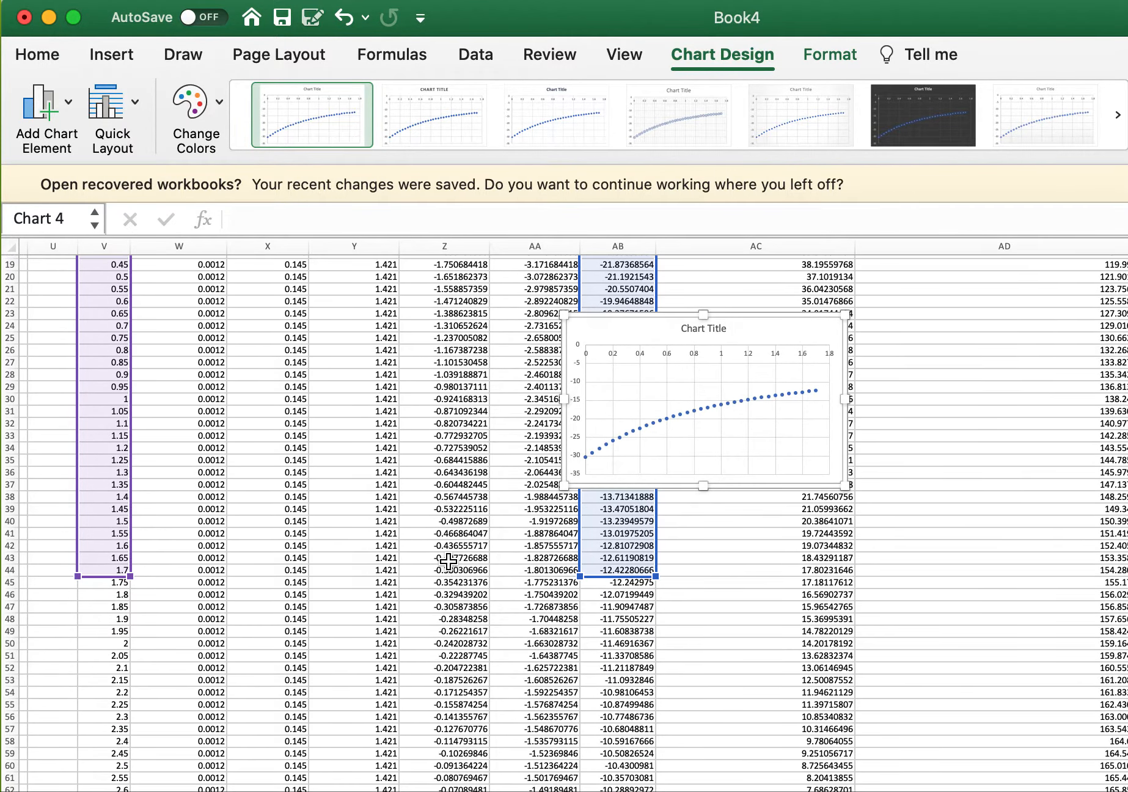
pyautogui.moveTo(652, 577); pyautogui.dragTo(651, 788)
pyautogui.scroll(-1, 667, 643)
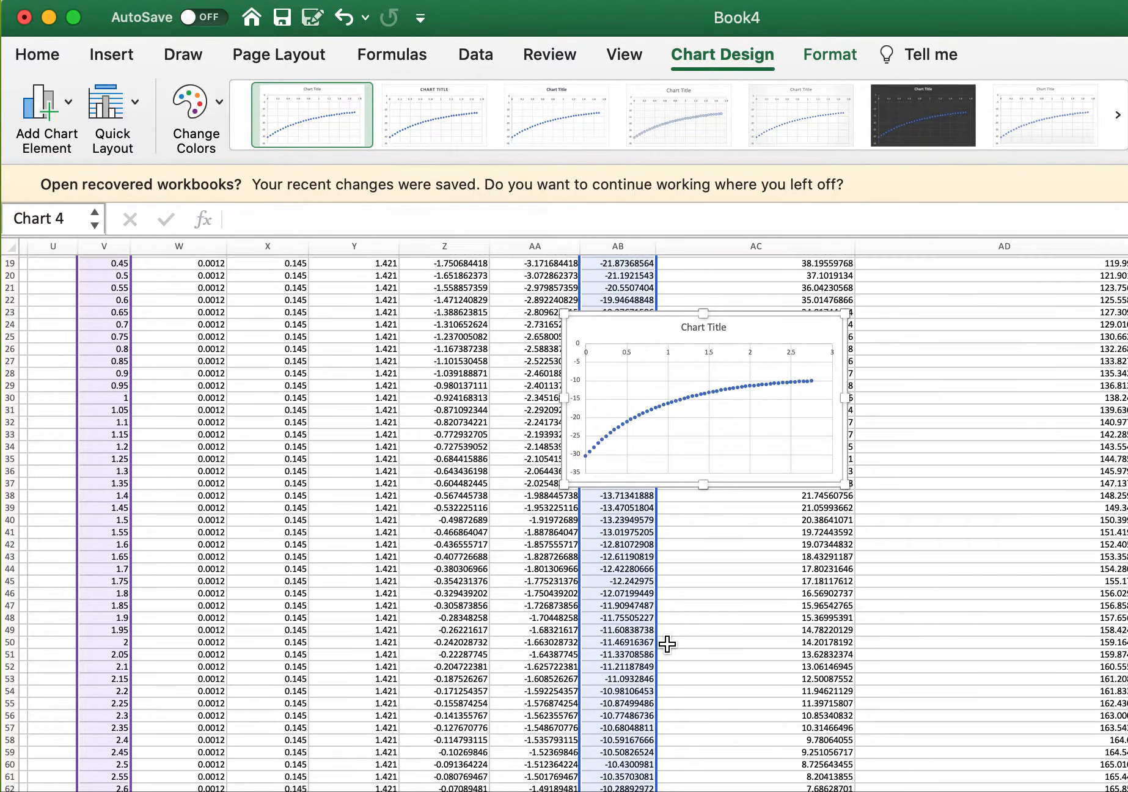
pyautogui.scroll(-2, 666, 703)
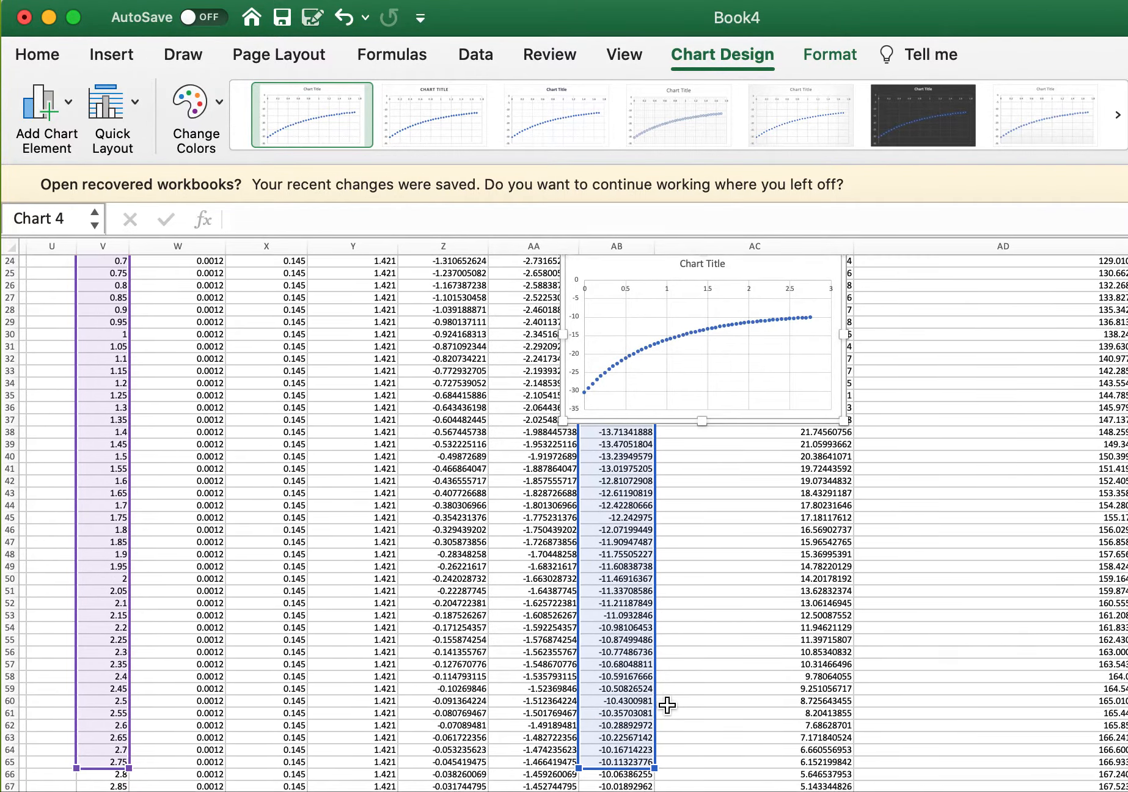
pyautogui.moveTo(658, 733); pyautogui.dragTo(653, 788)
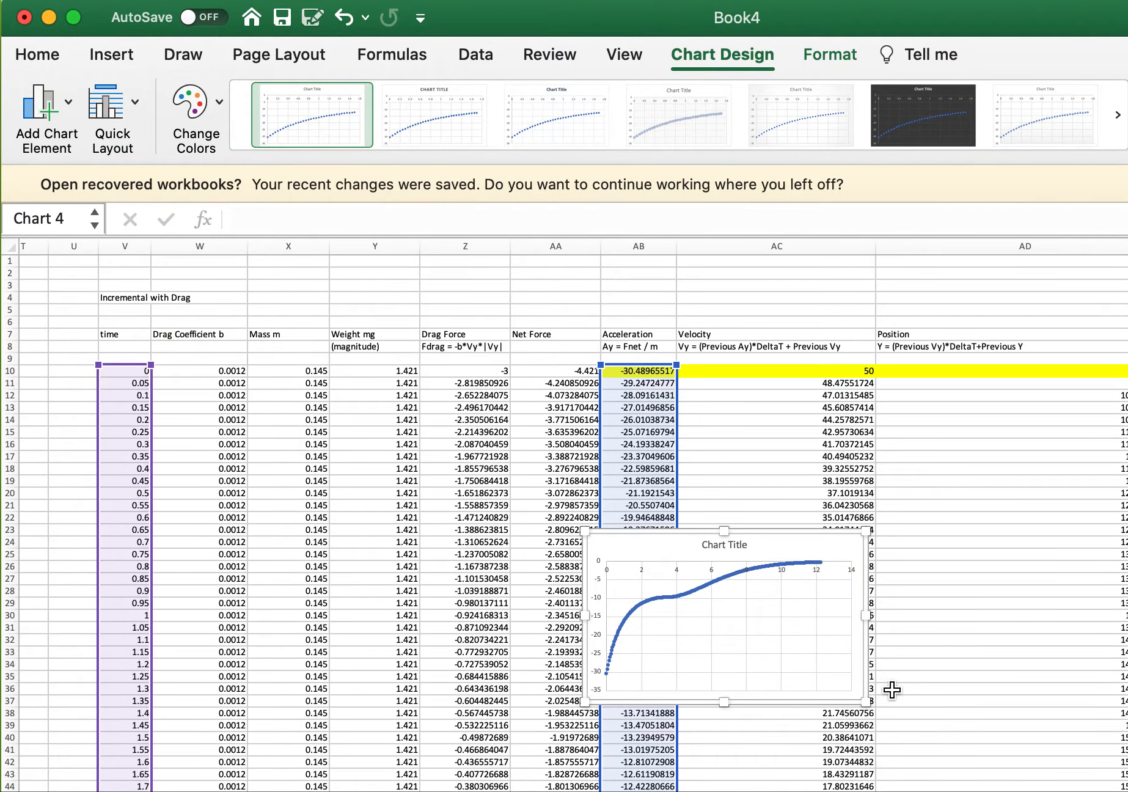
# Move the acceleration chart into the empty cells beside the drag table's position column, covering about AF45 to AK58.
pyautogui.scroll(-1, 892, 689)
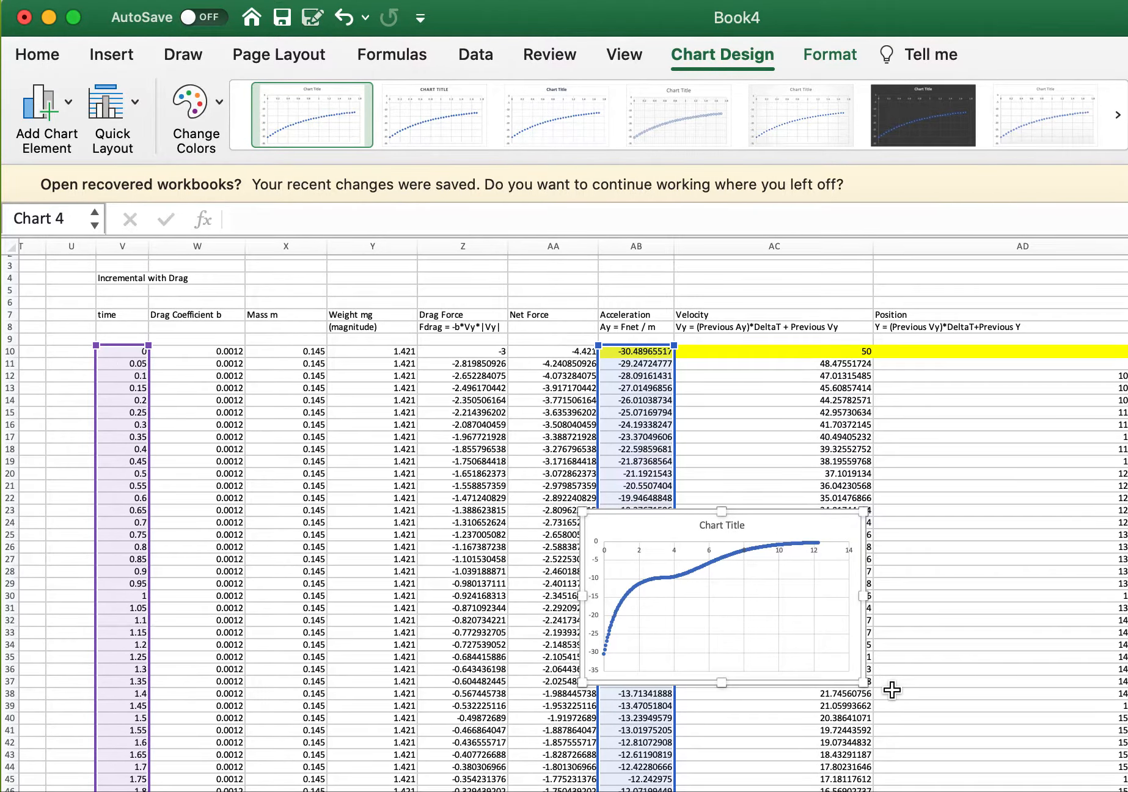
pyautogui.moveTo(646, 532); pyautogui.dragTo(1127, 530)
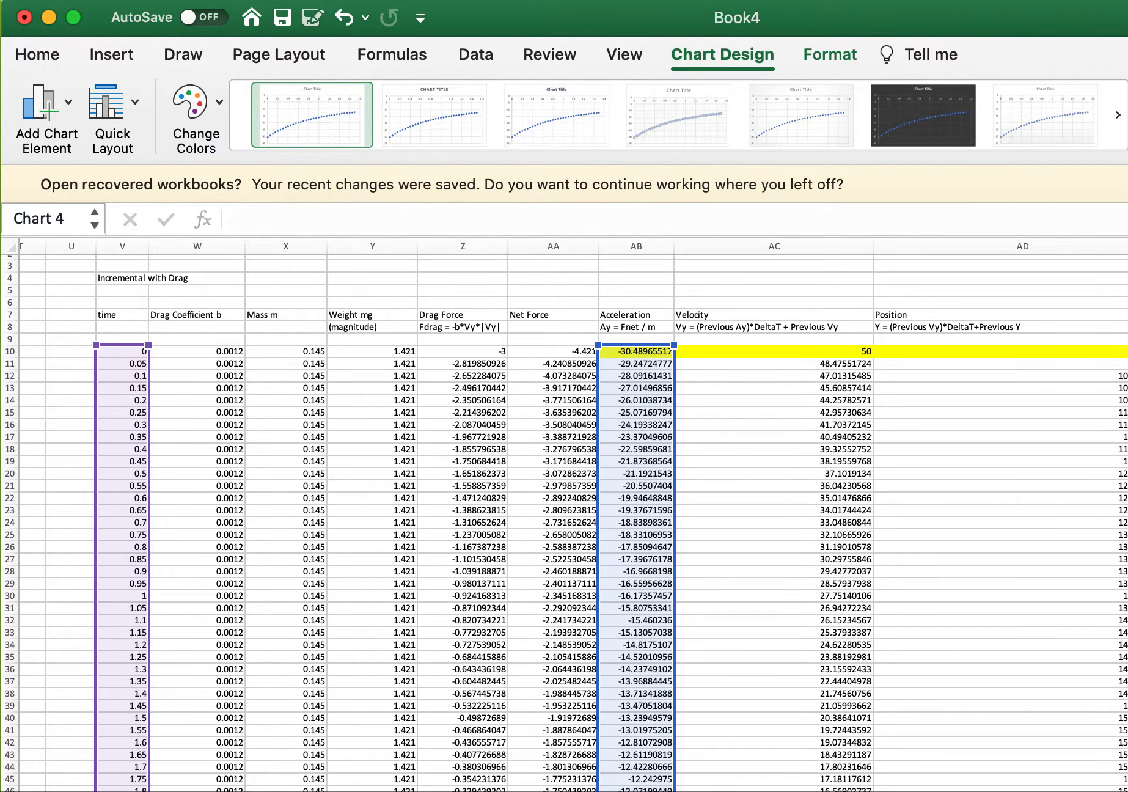
pyautogui.hscroll(5, 954, 537)
pyautogui.scroll(-7, 954, 537)
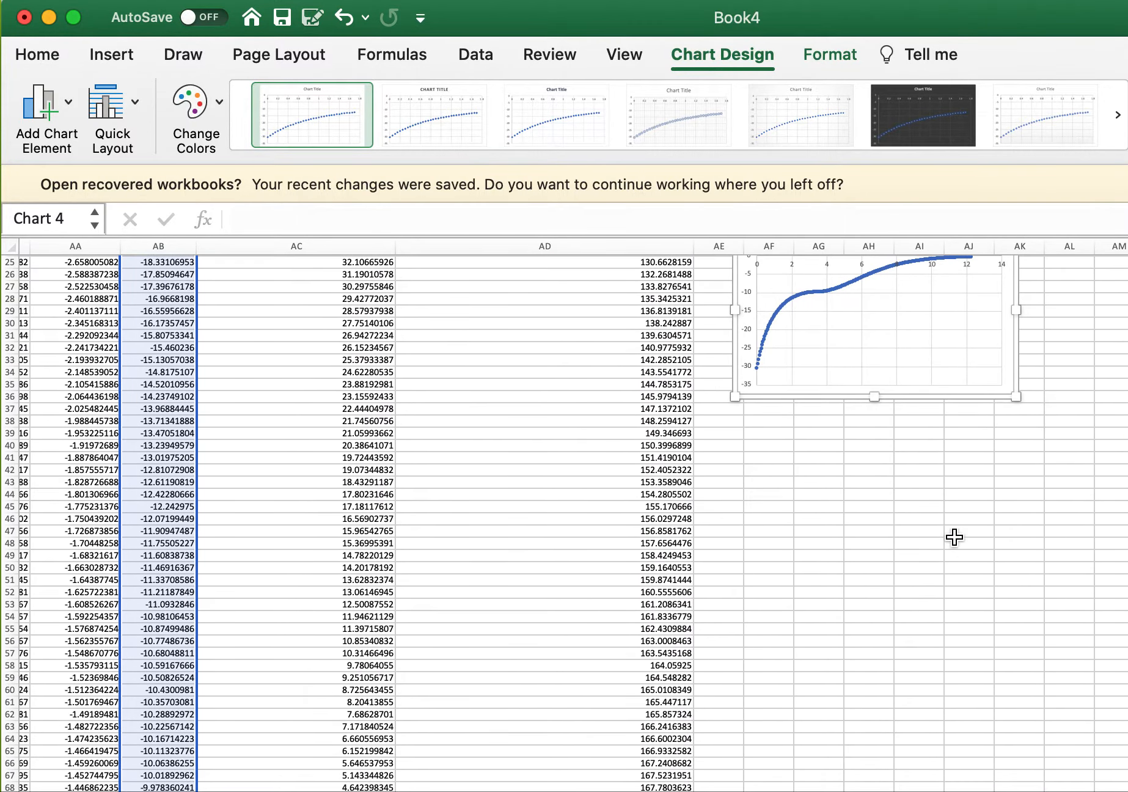
pyautogui.click(928, 287)
pyautogui.scroll(3, 935, 299)
pyautogui.moveTo(995, 337); pyautogui.dragTo(1012, 631)
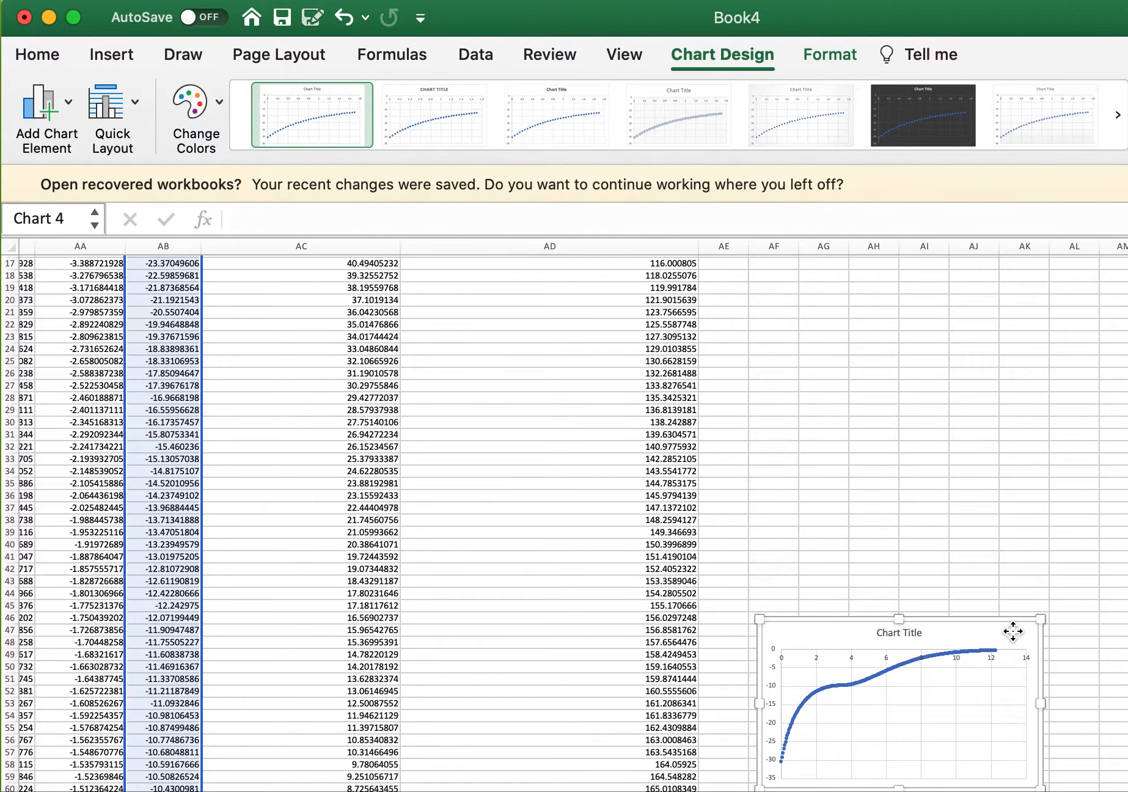
pyautogui.scroll(-4, 1013, 632)
pyautogui.click(1127, 479)
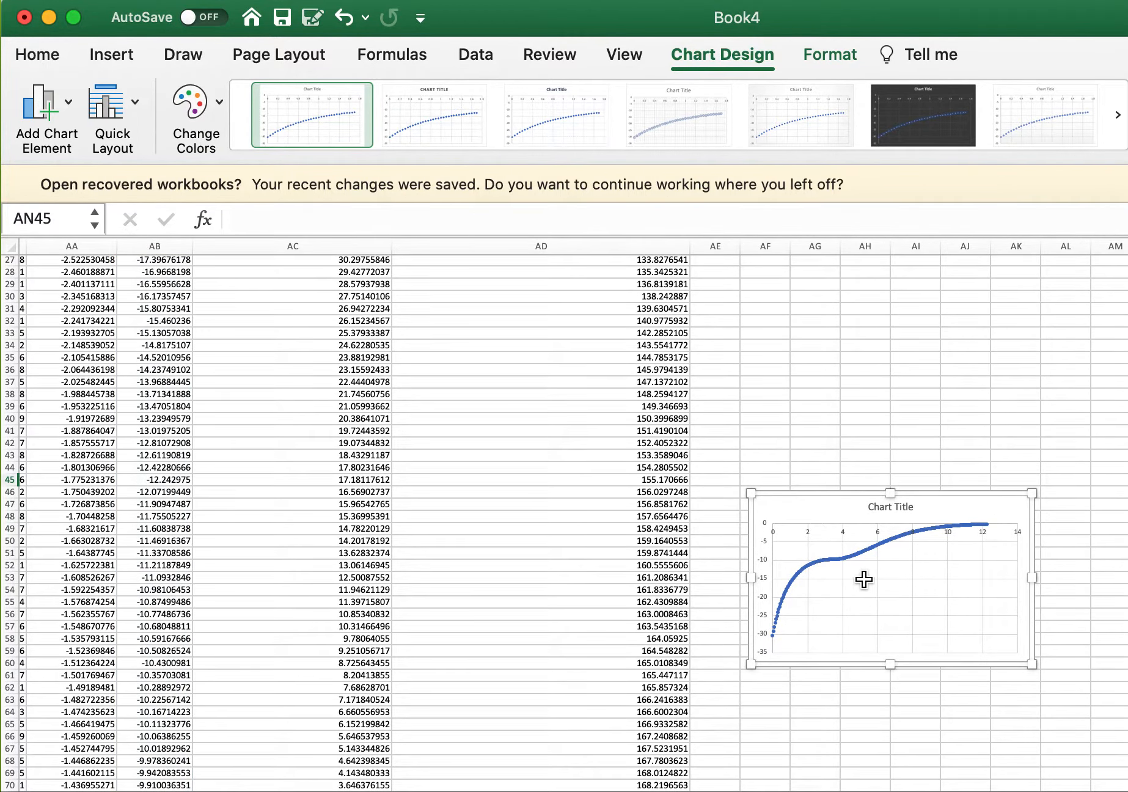
pyautogui.moveTo(986, 514); pyautogui.dragTo(996, 484)
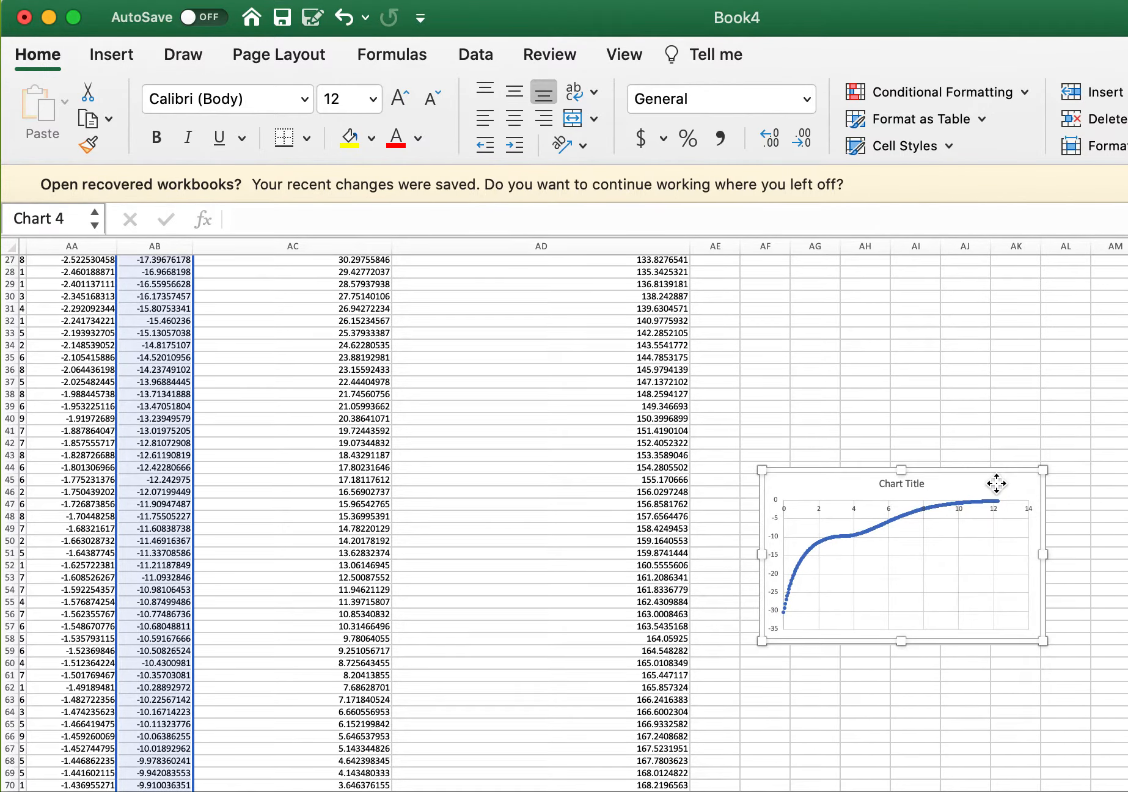
pyautogui.scroll(2, 996, 484)
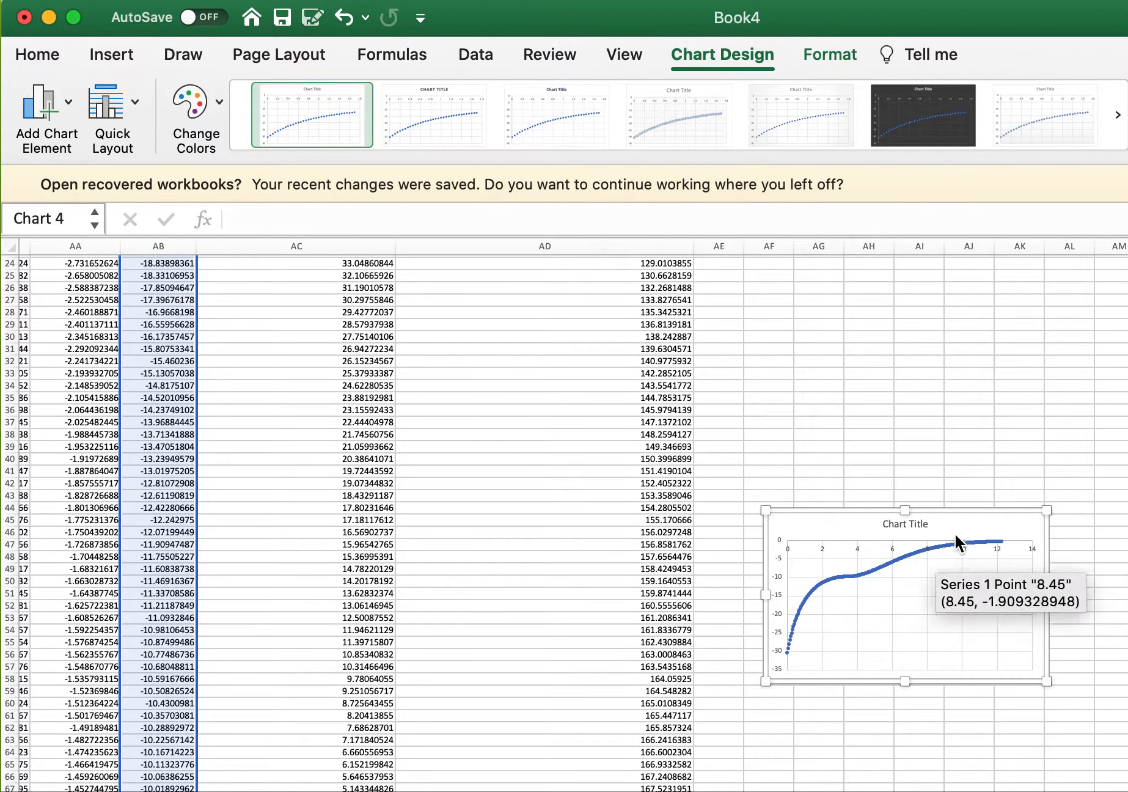
pyautogui.click(1126, 473)
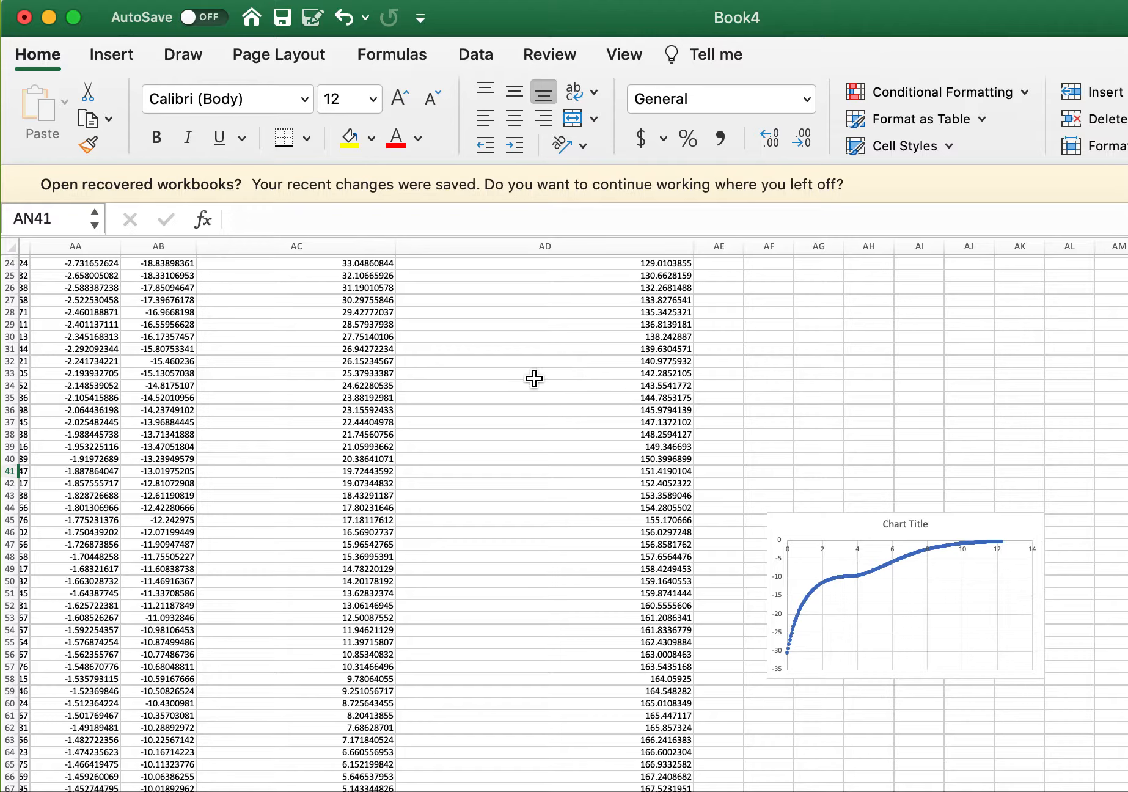
# Insert a scatter chart of the drag table's velocity against time, using rows 10 to 39 of columns V and AC.
pyautogui.hscroll(-4, 533, 378)
pyautogui.scroll(8, 534, 379)
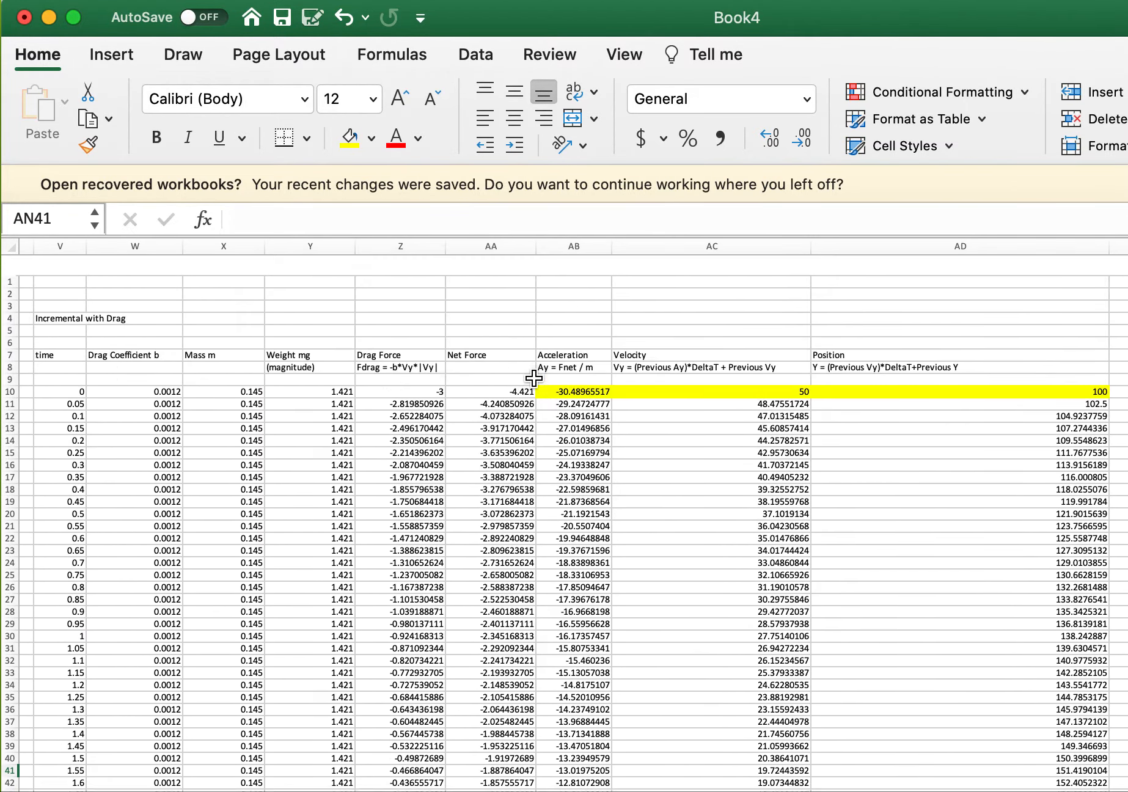
pyautogui.hscroll(-2, 275, 379)
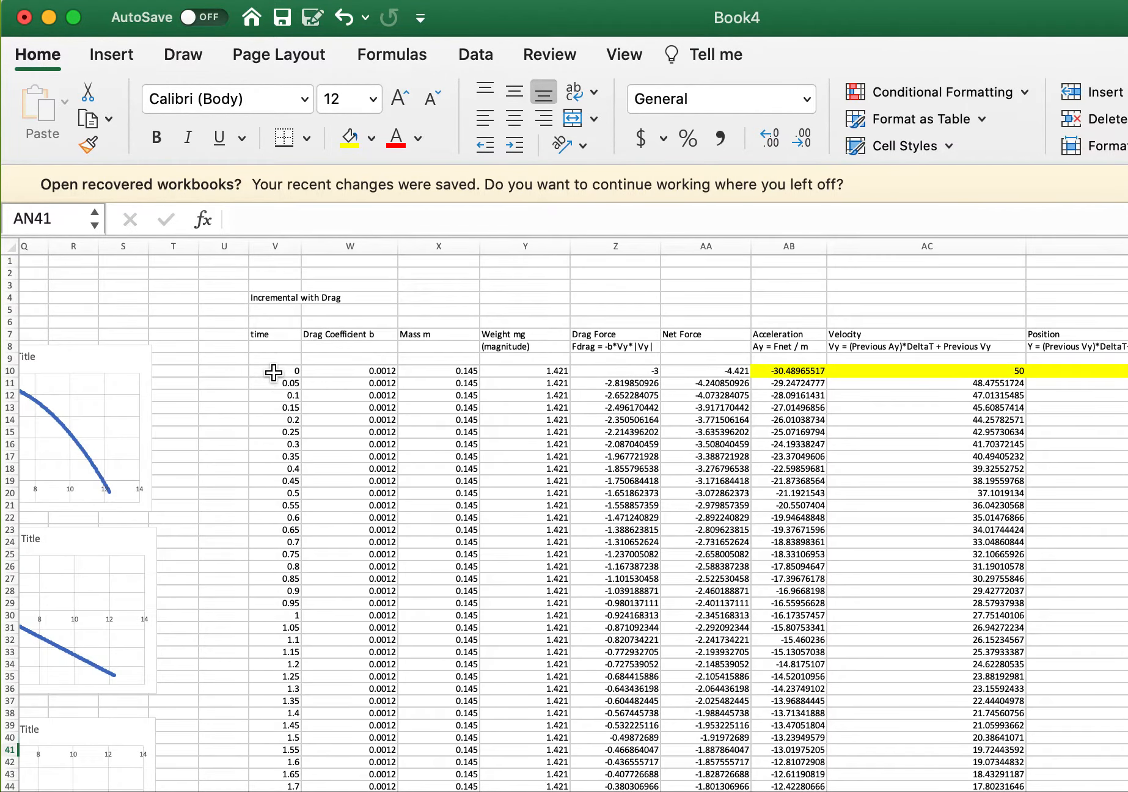
pyautogui.click(273, 372)
pyautogui.keyDown('shift'); pyautogui.click(277, 719); pyautogui.keyUp('shift')
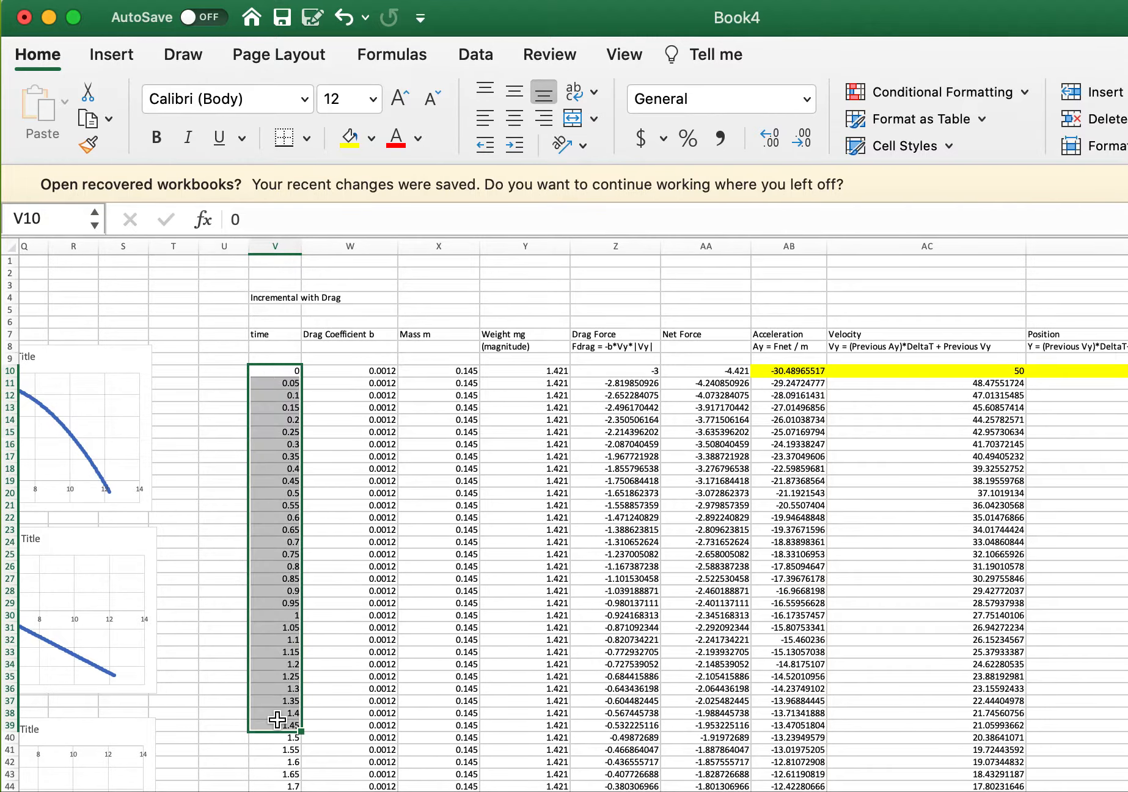
pyautogui.press('cmd+c')
pyautogui.click(898, 372)
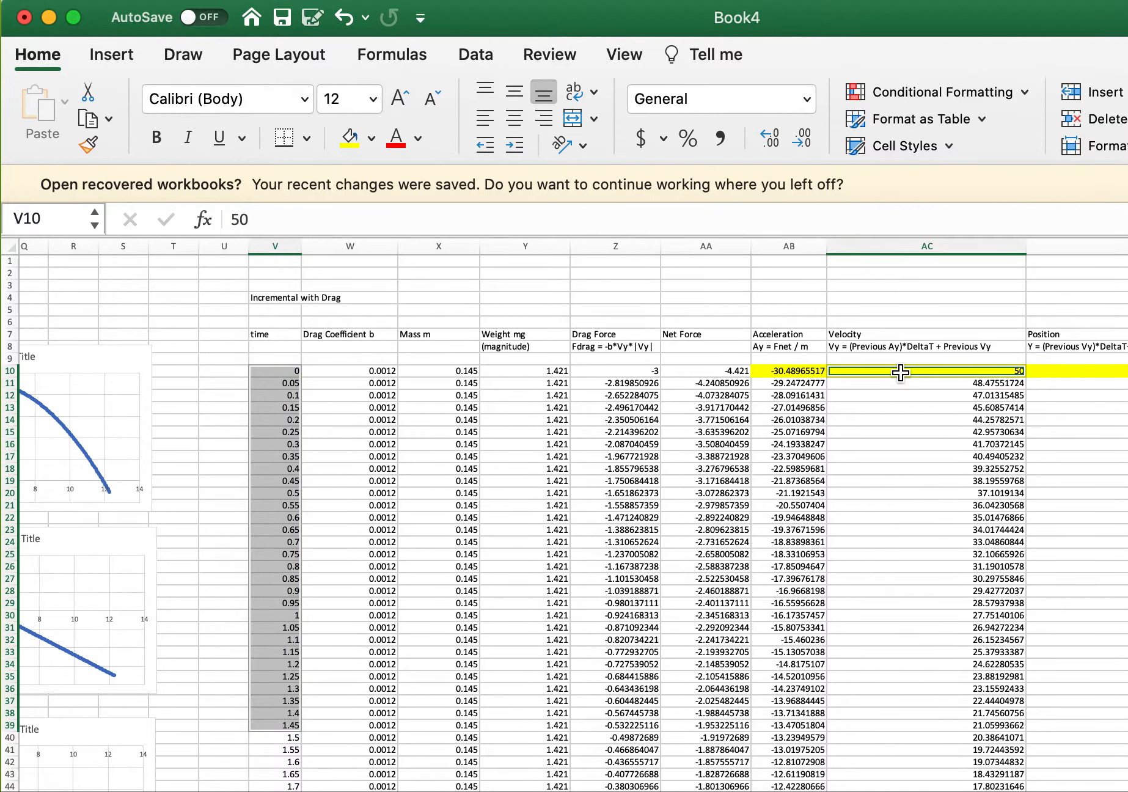
pyautogui.keyDown('shift'); pyautogui.click(946, 722); pyautogui.keyUp('shift')
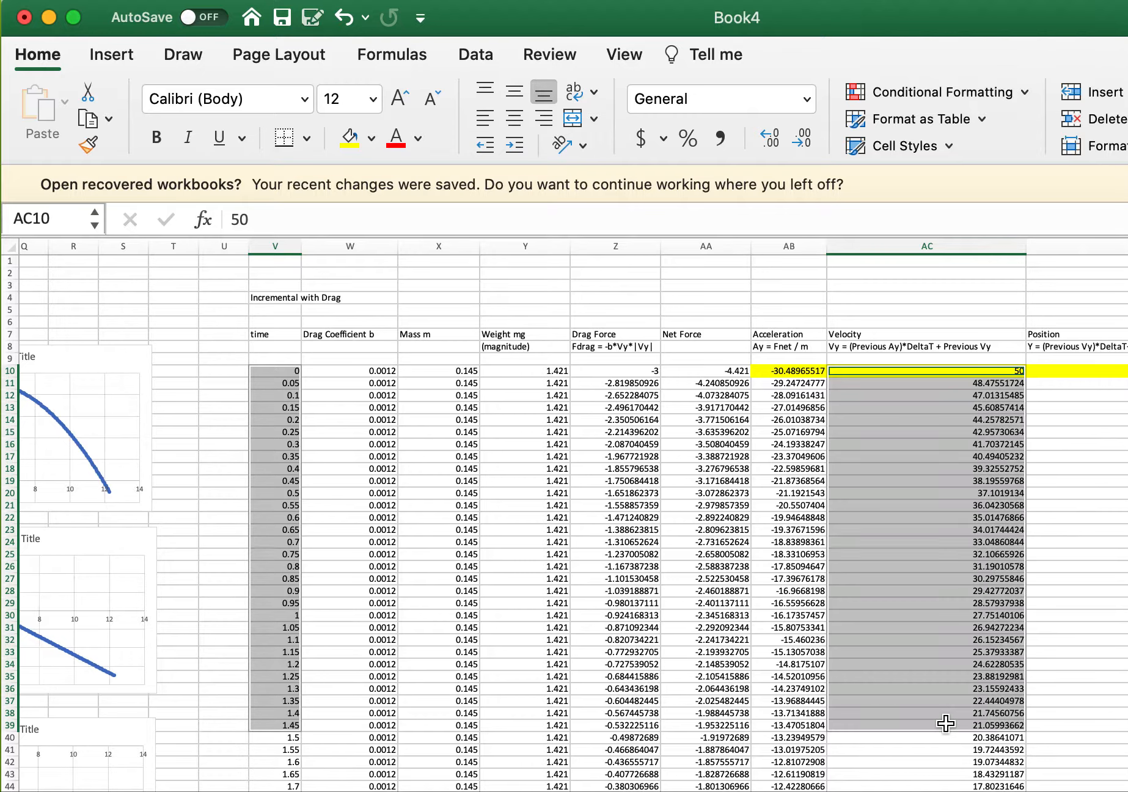
pyautogui.click(112, 54)
pyautogui.click(693, 141)
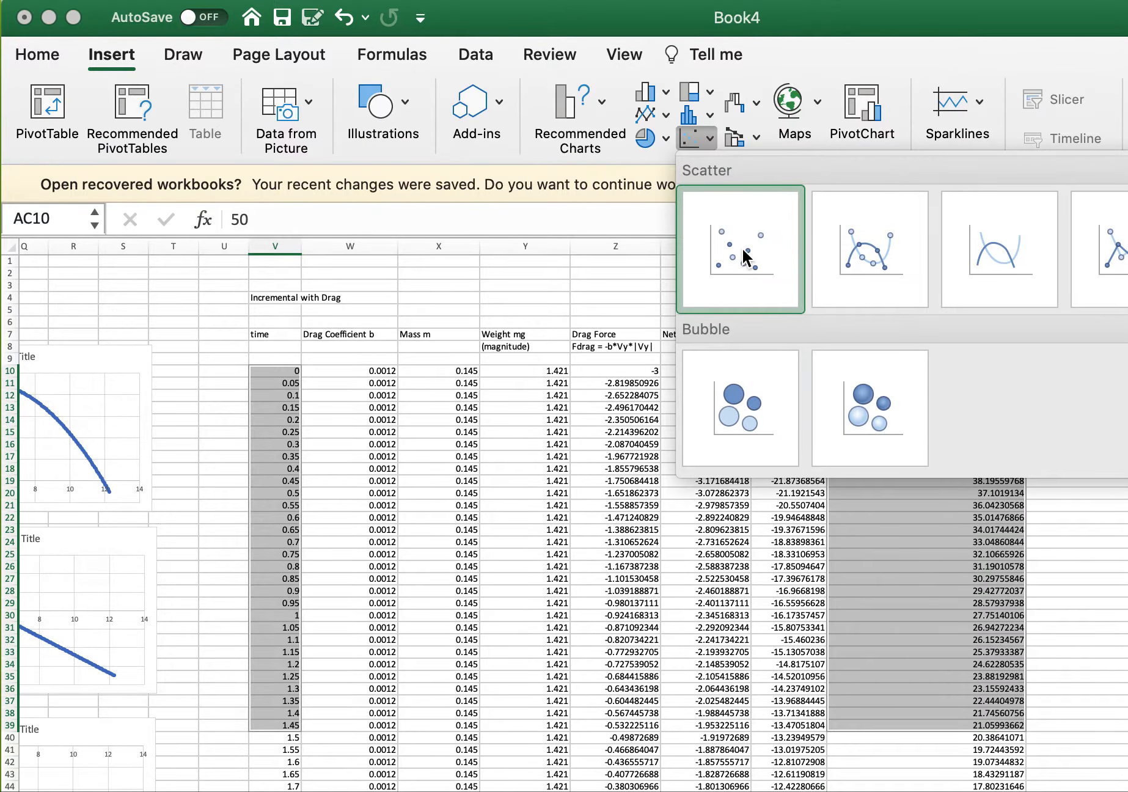
pyautogui.click(723, 243)
# Extend the velocity chart's data range down to the end of the drag table.
pyautogui.scroll(-4, 783, 366)
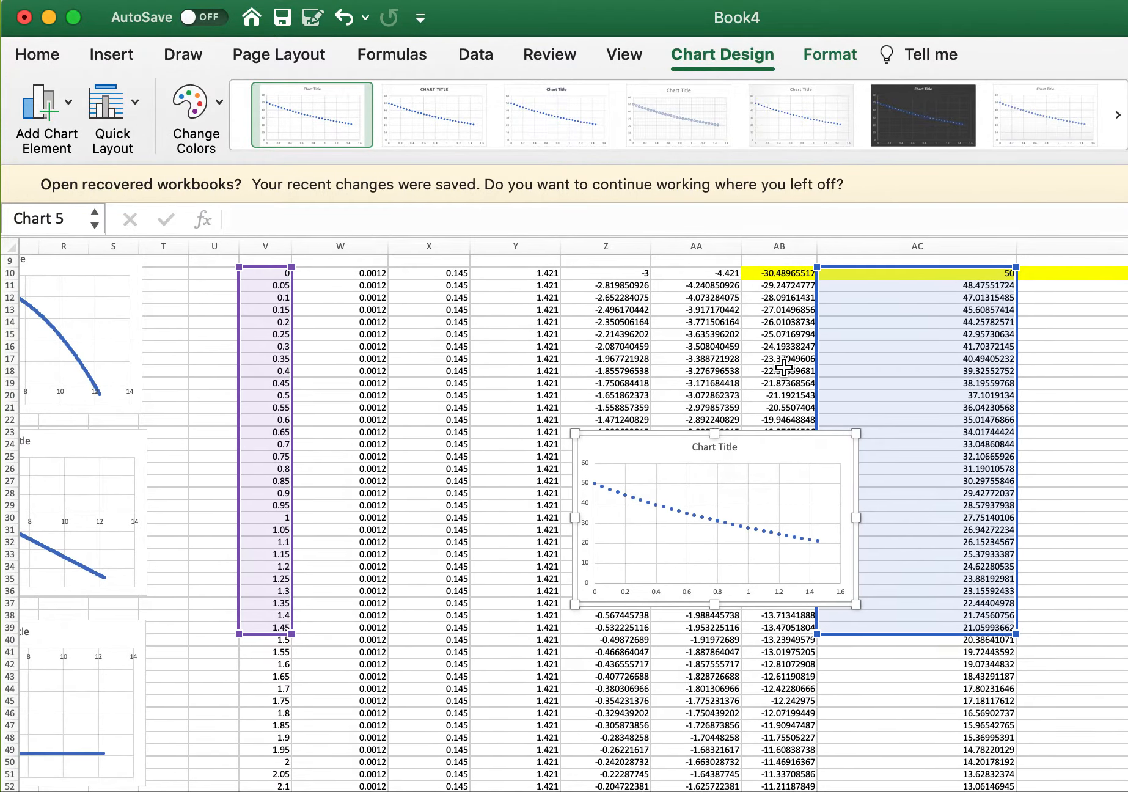
pyautogui.scroll(-2, 337, 576)
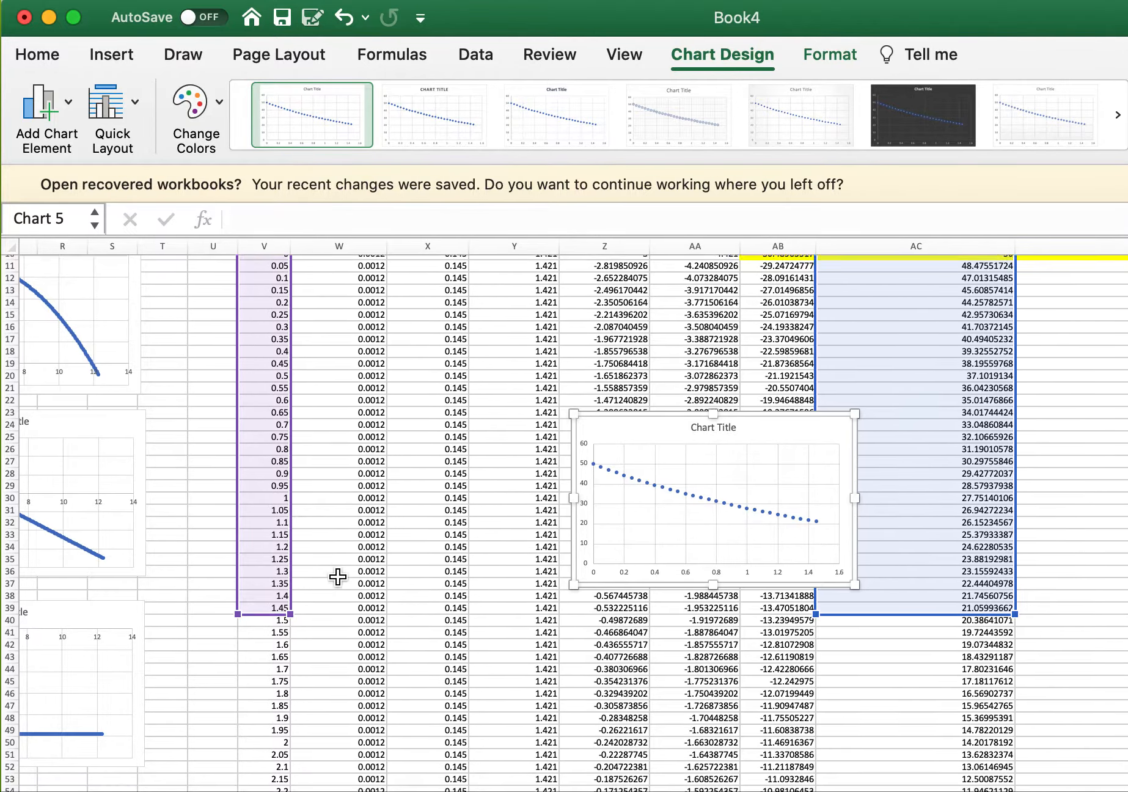
pyautogui.click(290, 609)
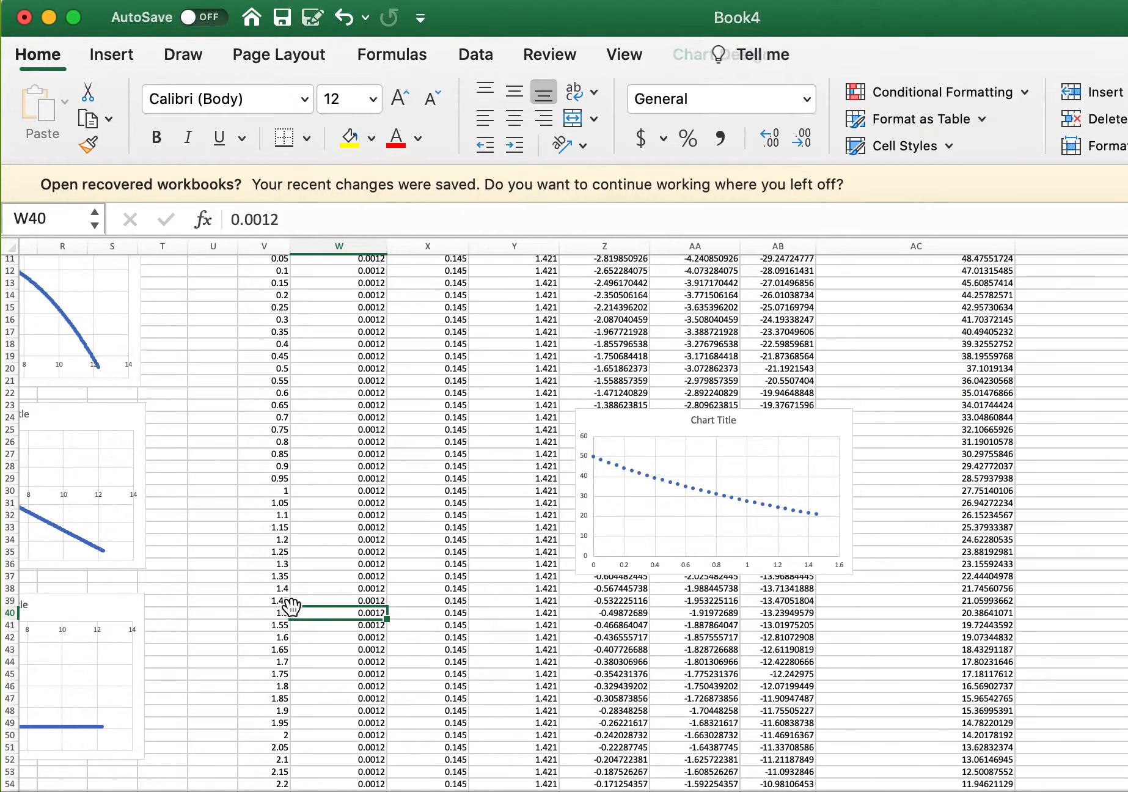
pyautogui.click(721, 428)
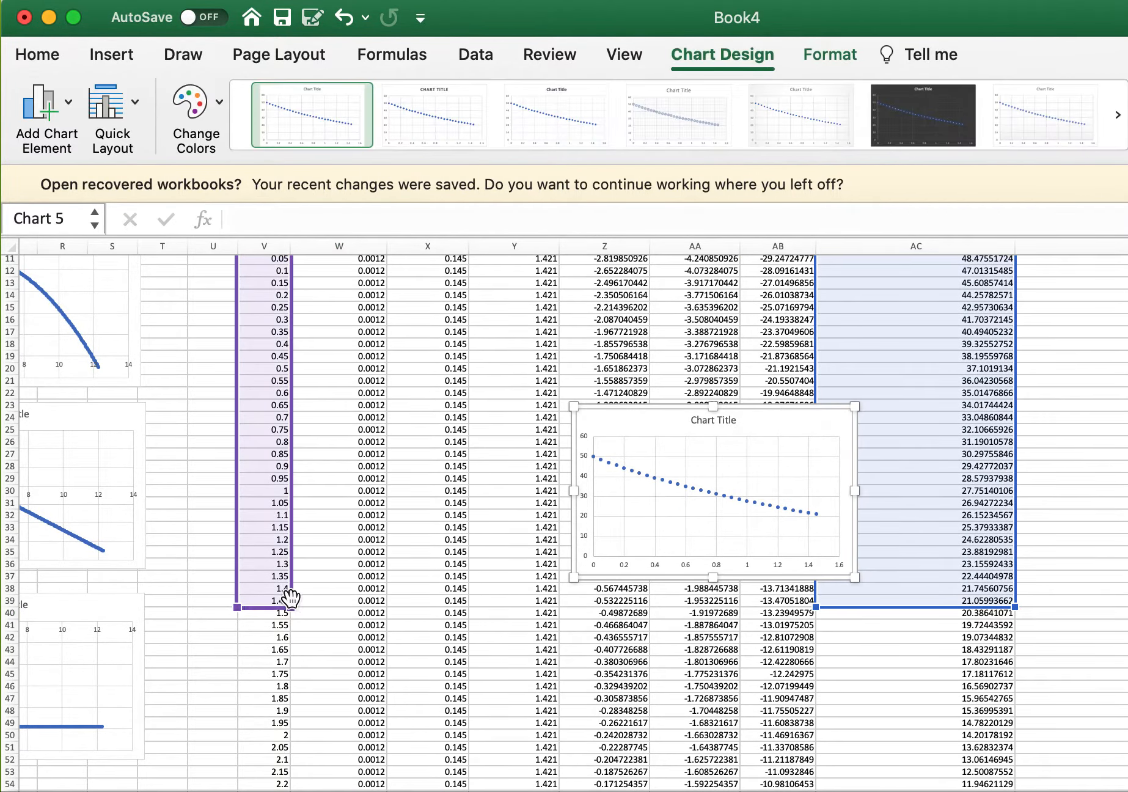
pyautogui.moveTo(291, 607); pyautogui.dragTo(291, 790)
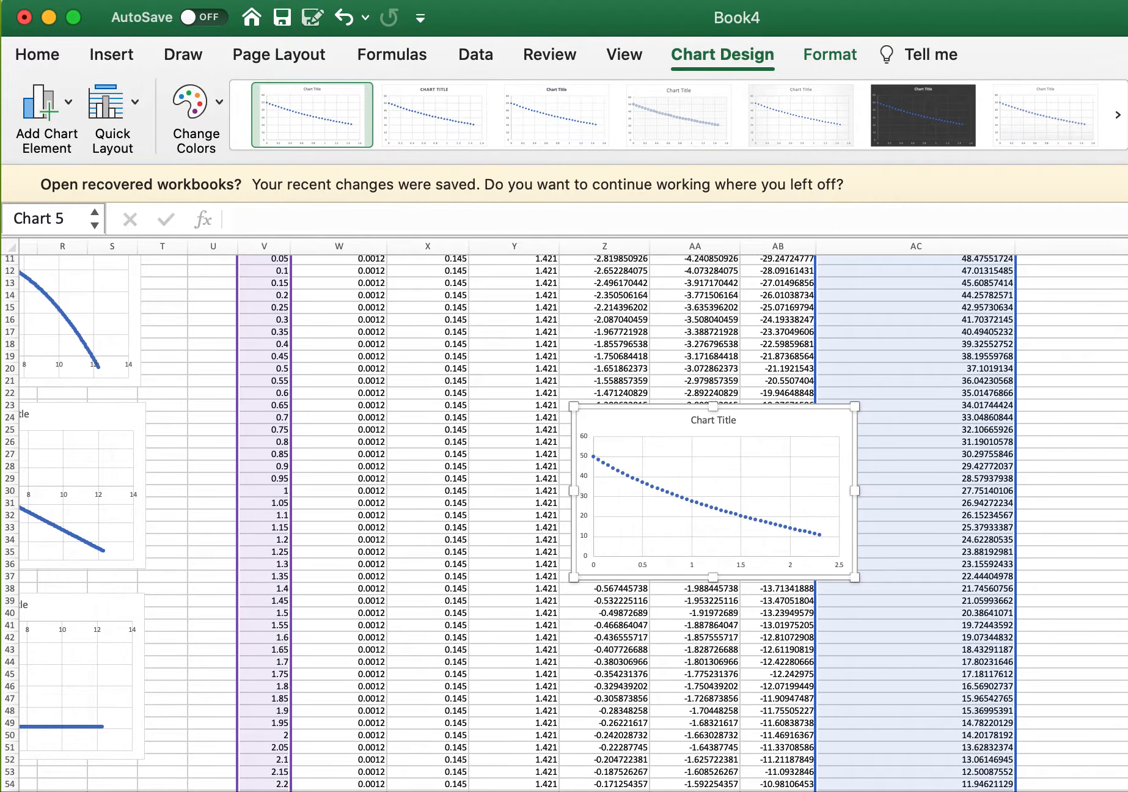
pyautogui.scroll(-5, 357, 709)
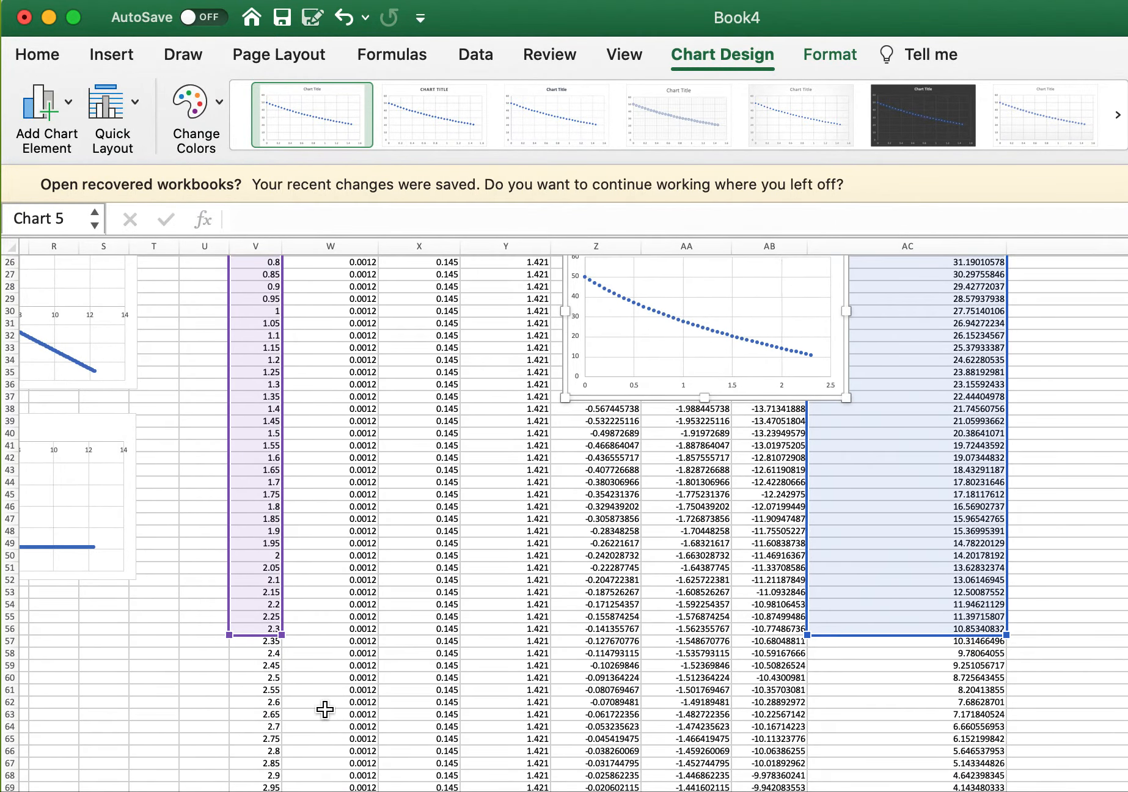
pyautogui.moveTo(281, 664); pyautogui.dragTo(282, 788)
pyautogui.scroll(9, 269, 625)
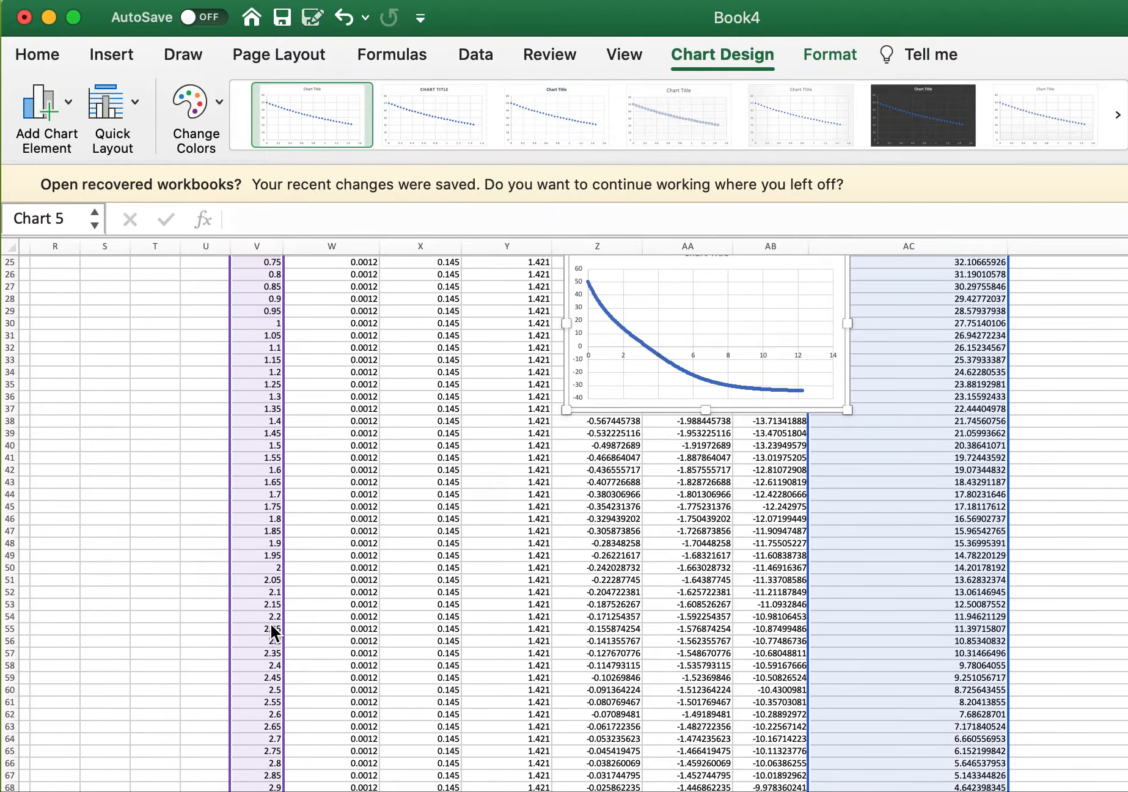
# Move the drag velocity chart beside the position column, directly above the acceleration chart, covering about AF28 to AK42.
pyautogui.scroll(-2, 408, 696)
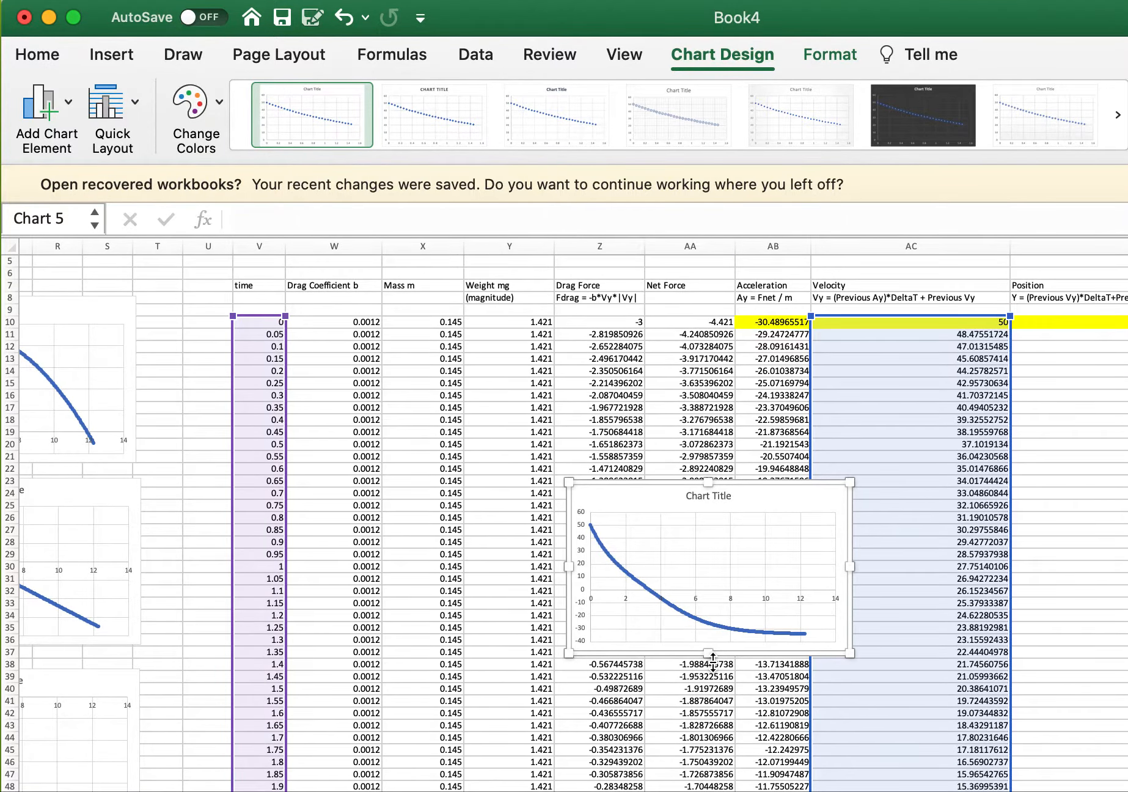
pyautogui.hscroll(3, 712, 661)
pyautogui.moveTo(595, 480); pyautogui.dragTo(1124, 474)
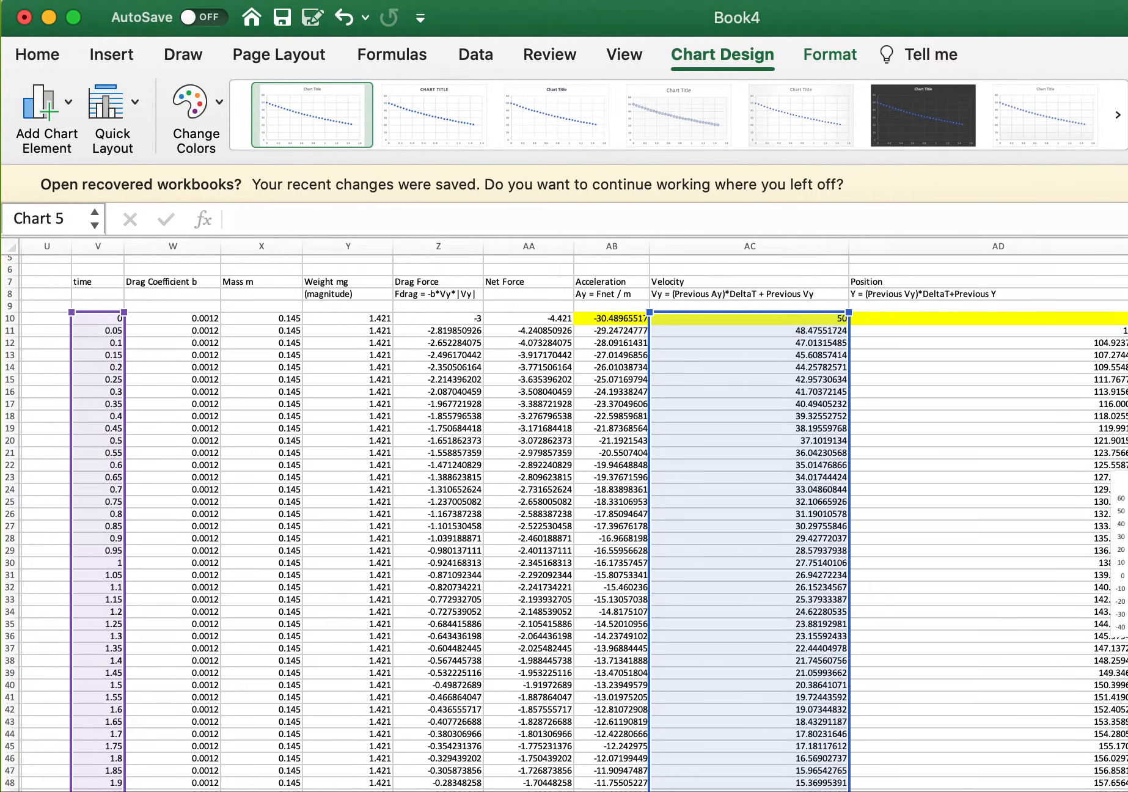
pyautogui.hscroll(8, 780, 521)
pyautogui.scroll(-4, 858, 476)
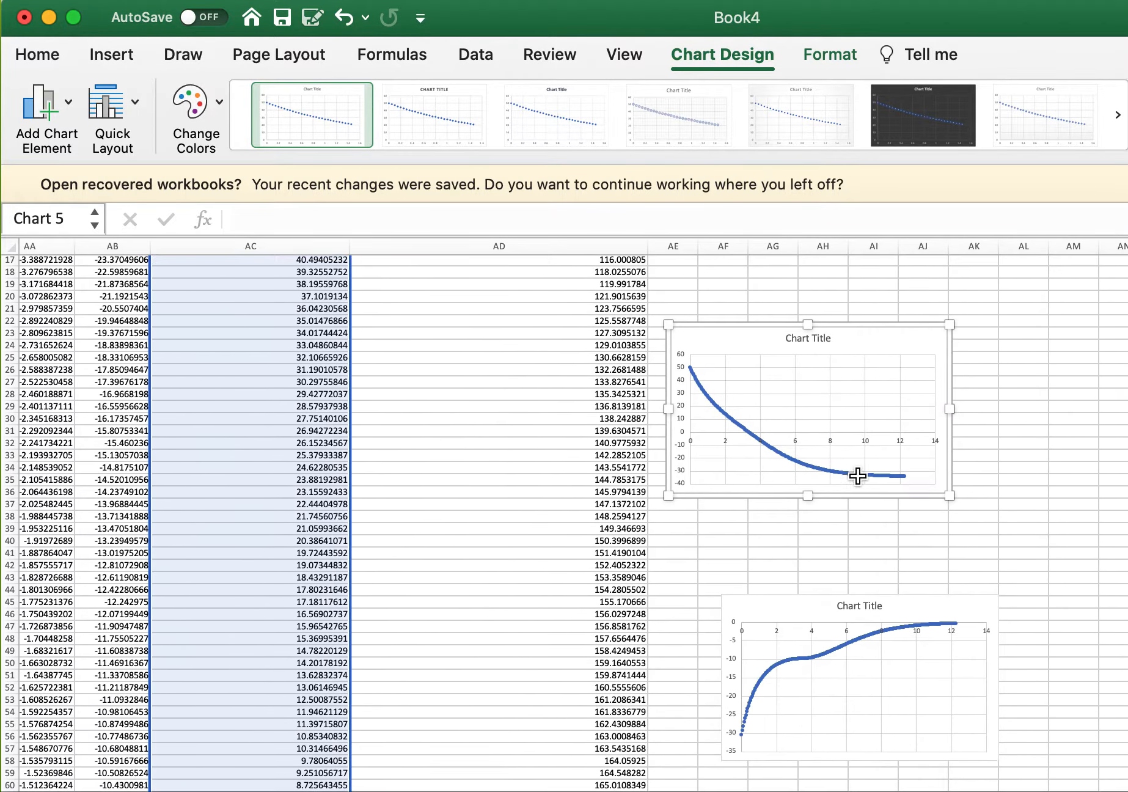
pyautogui.moveTo(885, 344); pyautogui.dragTo(937, 411)
pyautogui.click(1073, 467)
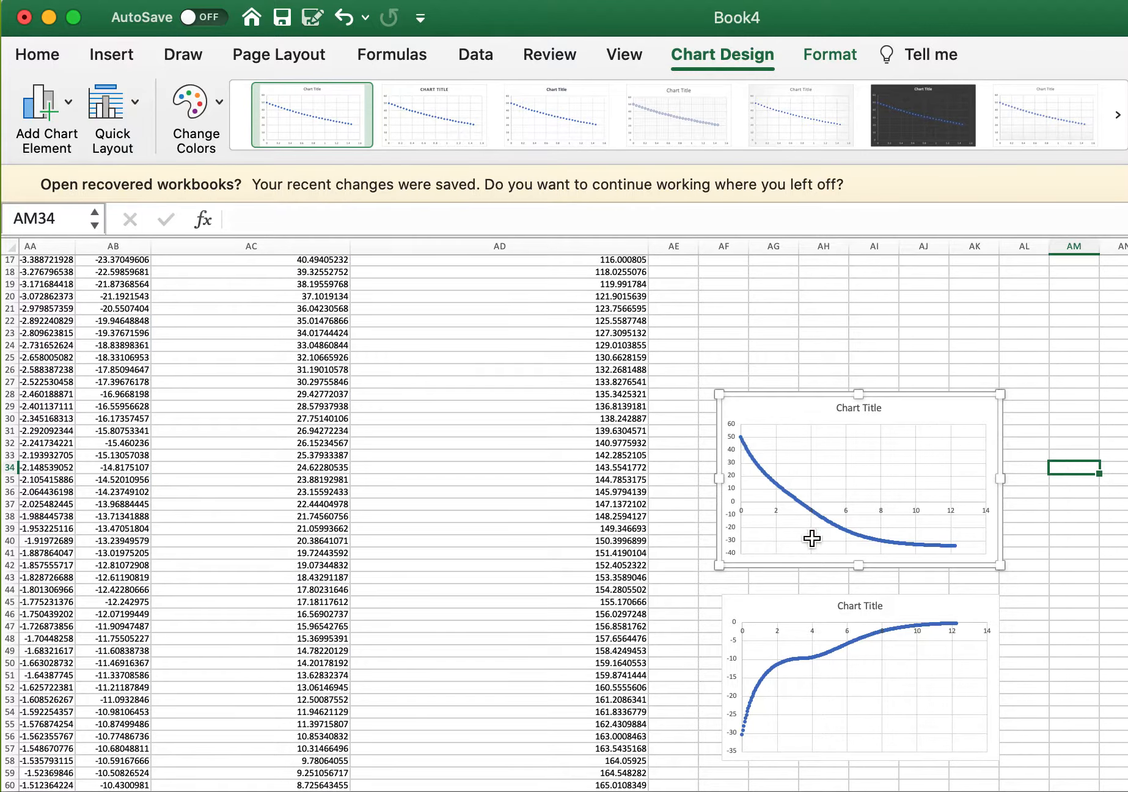
# Compare the shape of the drag velocity and acceleration charts with the no-drag charts beside the incremental table.
pyautogui.moveTo(742, 436)
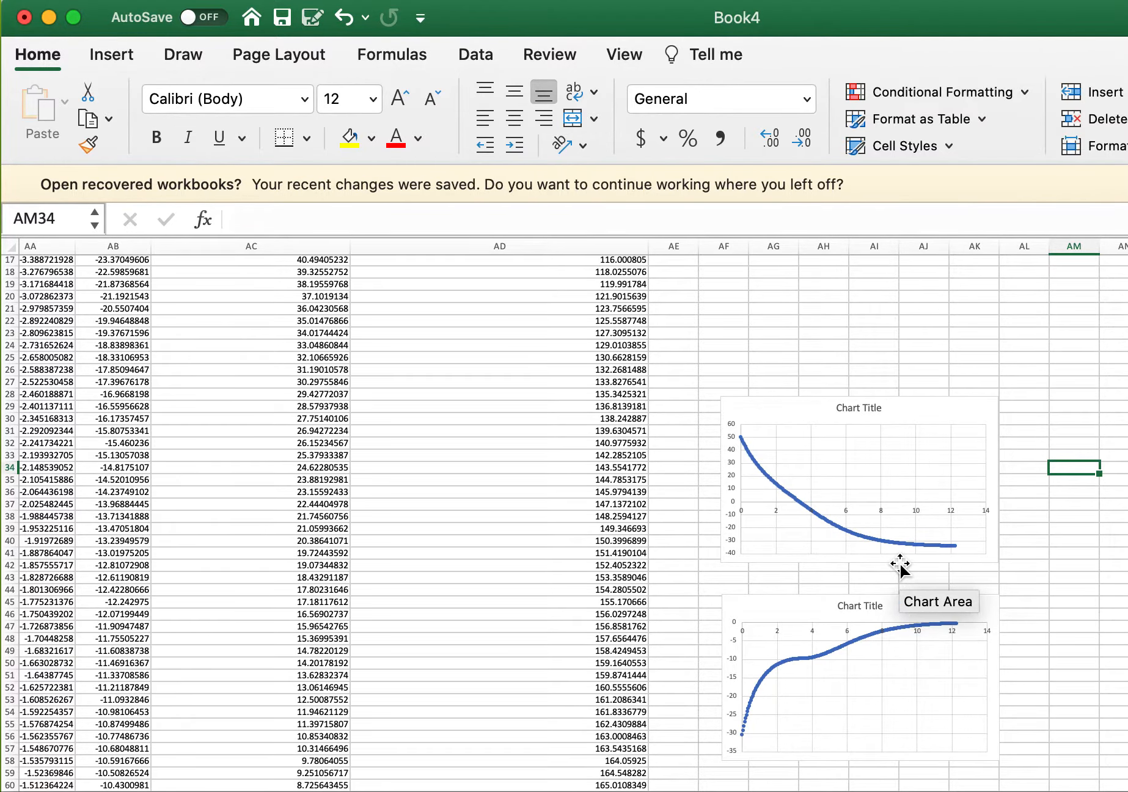
pyautogui.hscroll(-15, 895, 565)
pyautogui.scroll(5, 895, 565)
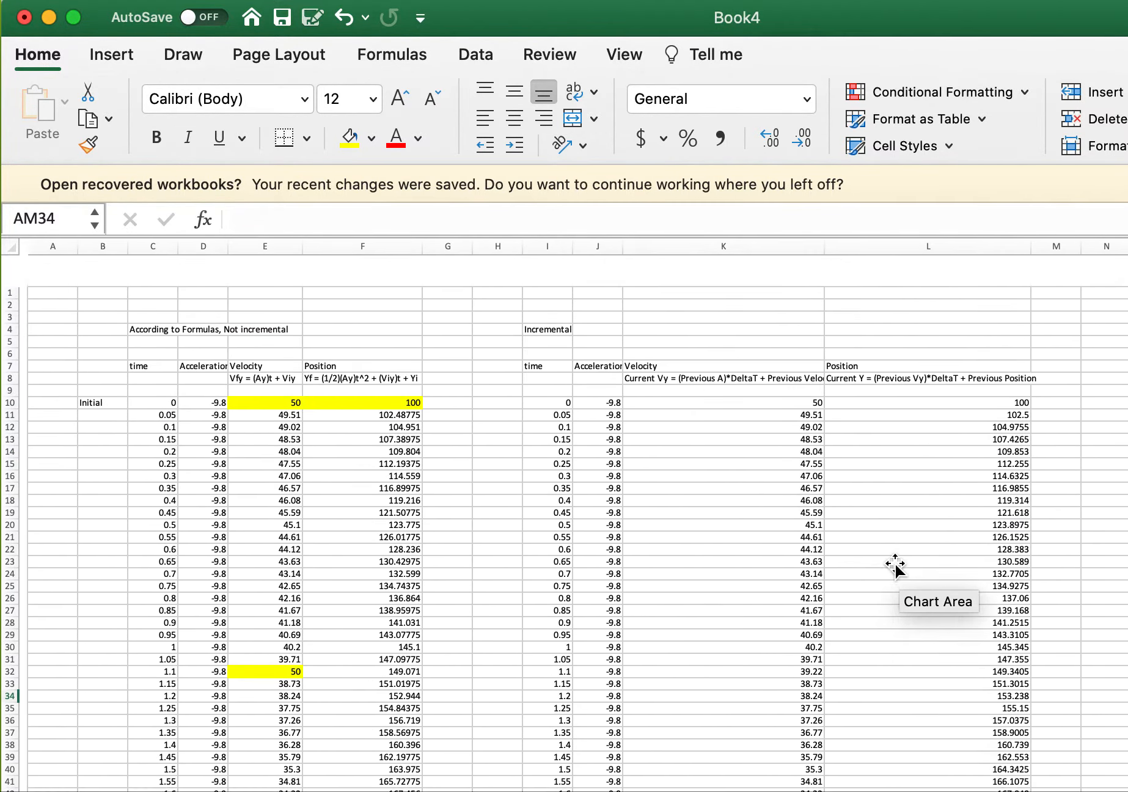
pyautogui.hscroll(-5, 895, 565)
pyautogui.scroll(-20, 895, 565)
pyautogui.hscroll(10, 895, 565)
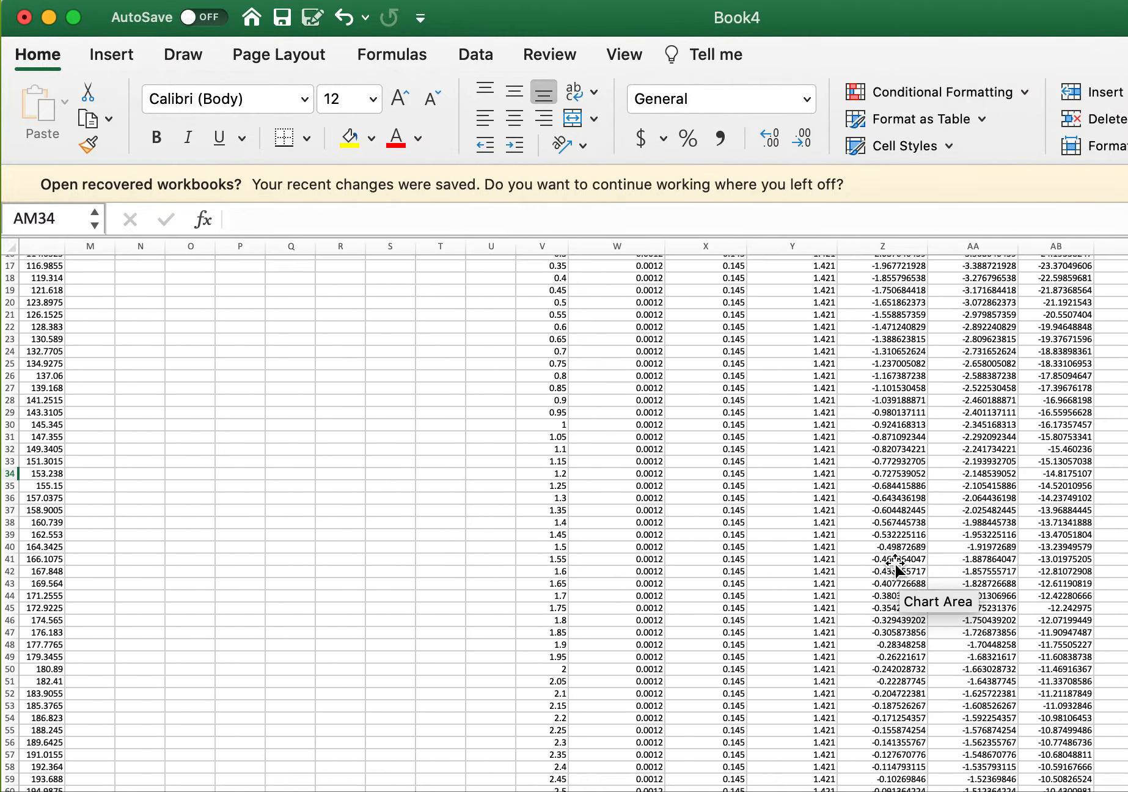
pyautogui.scroll(20, 894, 565)
pyautogui.hscroll(-1, 895, 565)
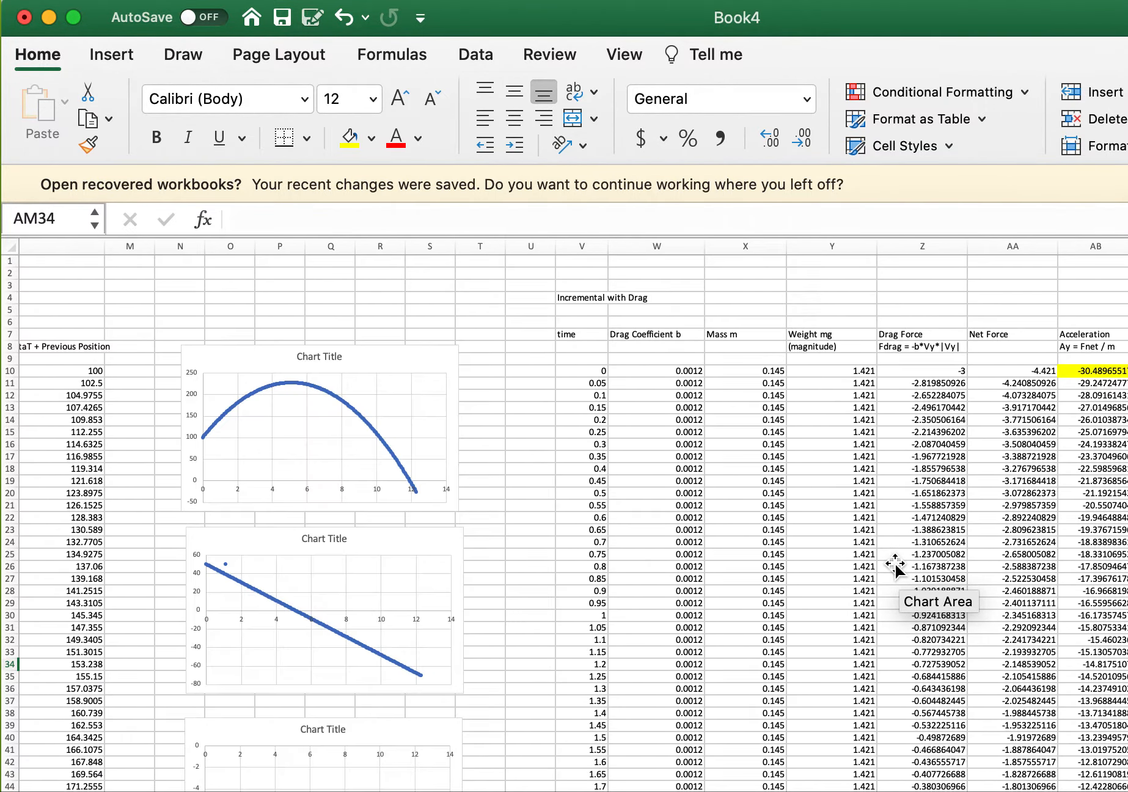
pyautogui.scroll(-3, 613, 577)
pyautogui.moveTo(262, 417)
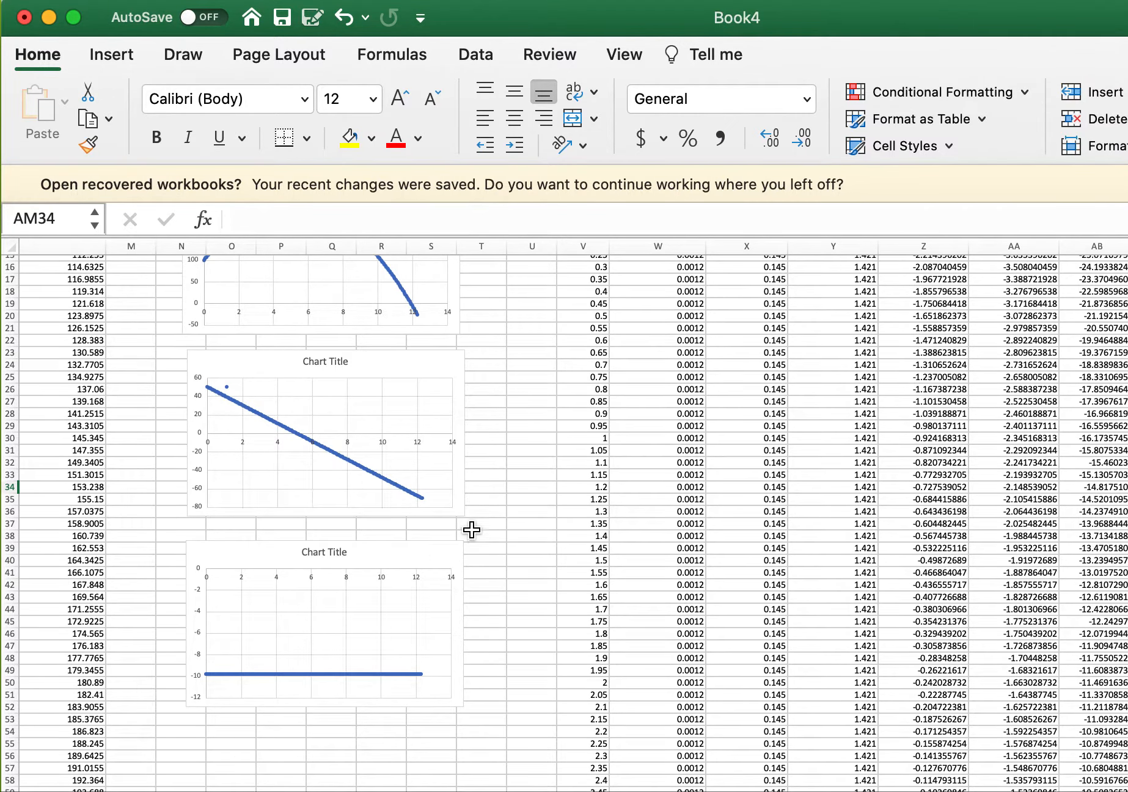
pyautogui.scroll(3, 472, 531)
pyautogui.hscroll(15, 470, 529)
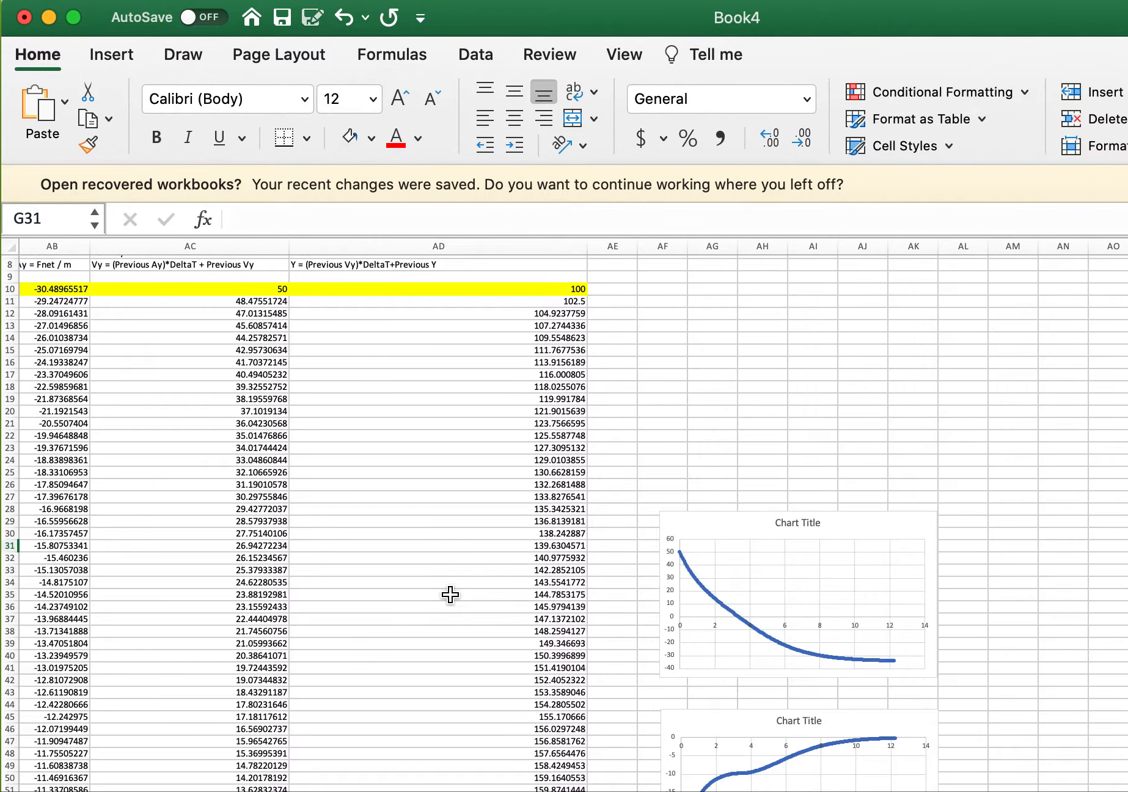
pyautogui.scroll(-2, 586, 580)
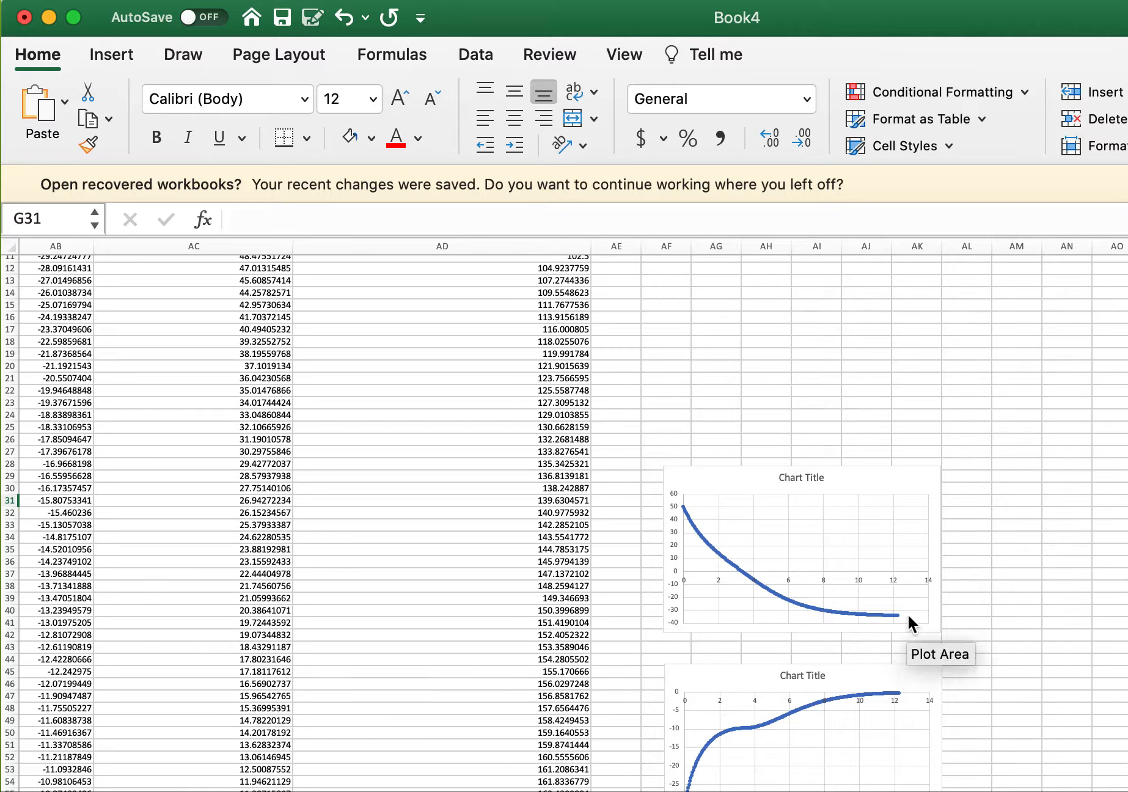
pyautogui.moveTo(902, 613)
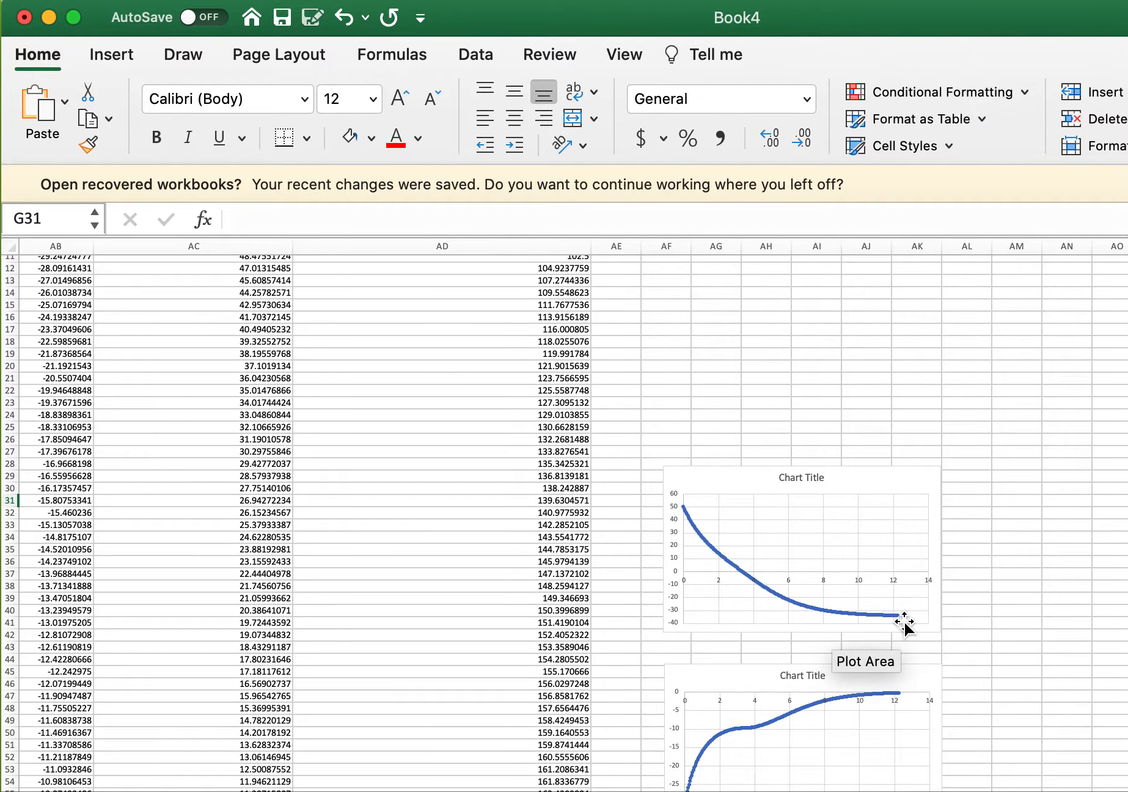
# Examine the last velocity values at the end of the drag table, around AC255, to judge whether terminal velocity is reached.
pyautogui.scroll(-20, 908, 621)
pyautogui.scroll(15, 904, 621)
pyautogui.hscroll(-3, 903, 622)
pyautogui.click(472, 734)
pyautogui.click(471, 770)
pyautogui.scroll(20, 967, 580)
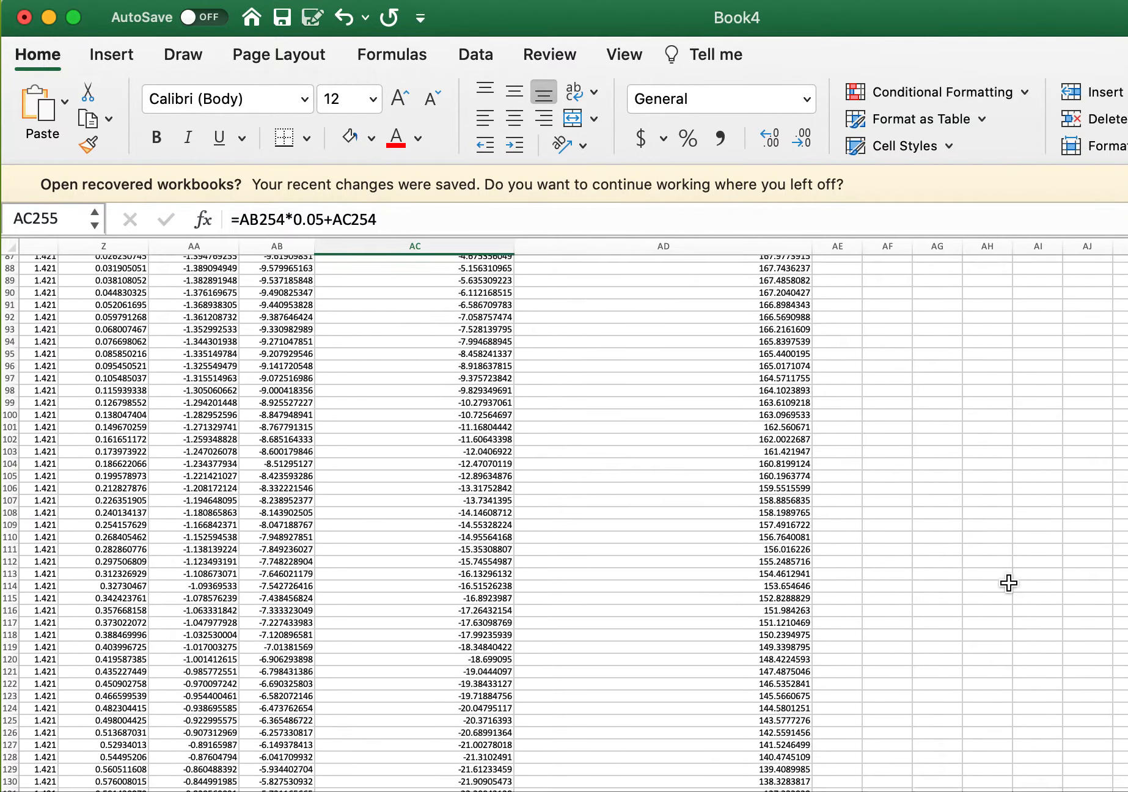
pyautogui.hscroll(2, 1008, 582)
pyautogui.scroll(-7, 1008, 582)
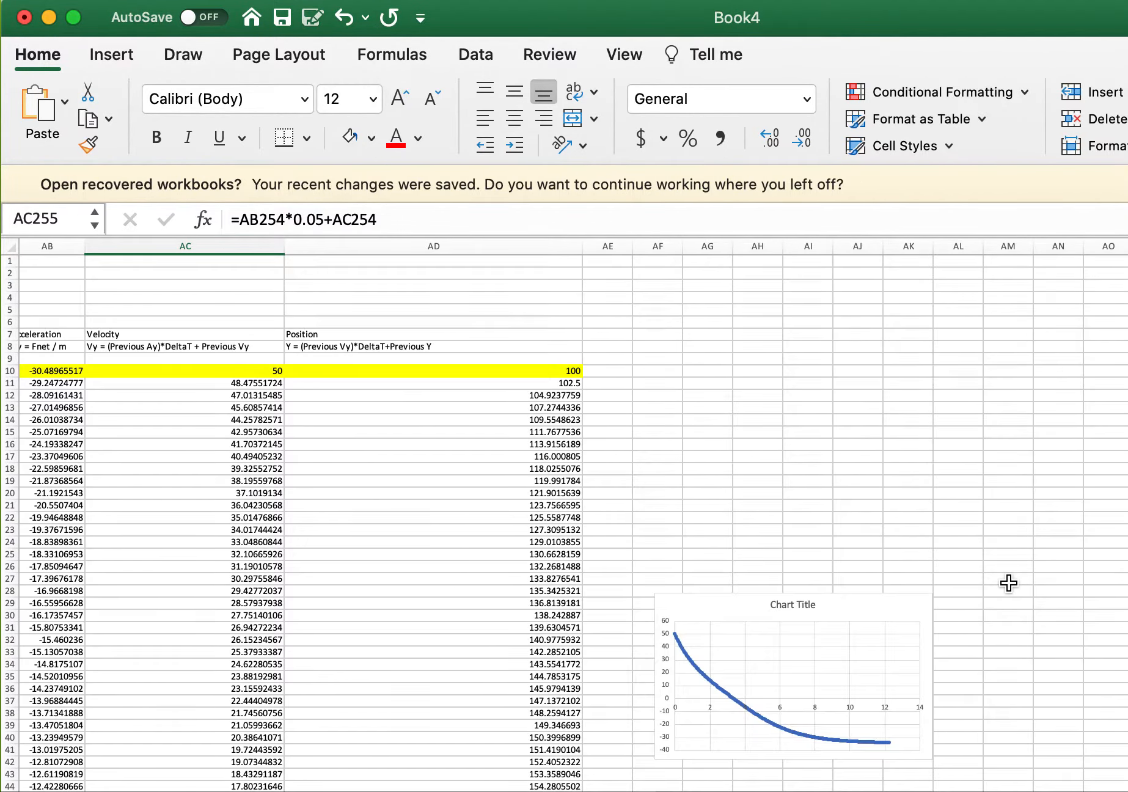
# Insert a scatter chart of the drag table's position against time, using columns V and AD from row 10 to the table's end.
pyautogui.hscroll(-8, 1009, 582)
pyautogui.scroll(7, 1008, 583)
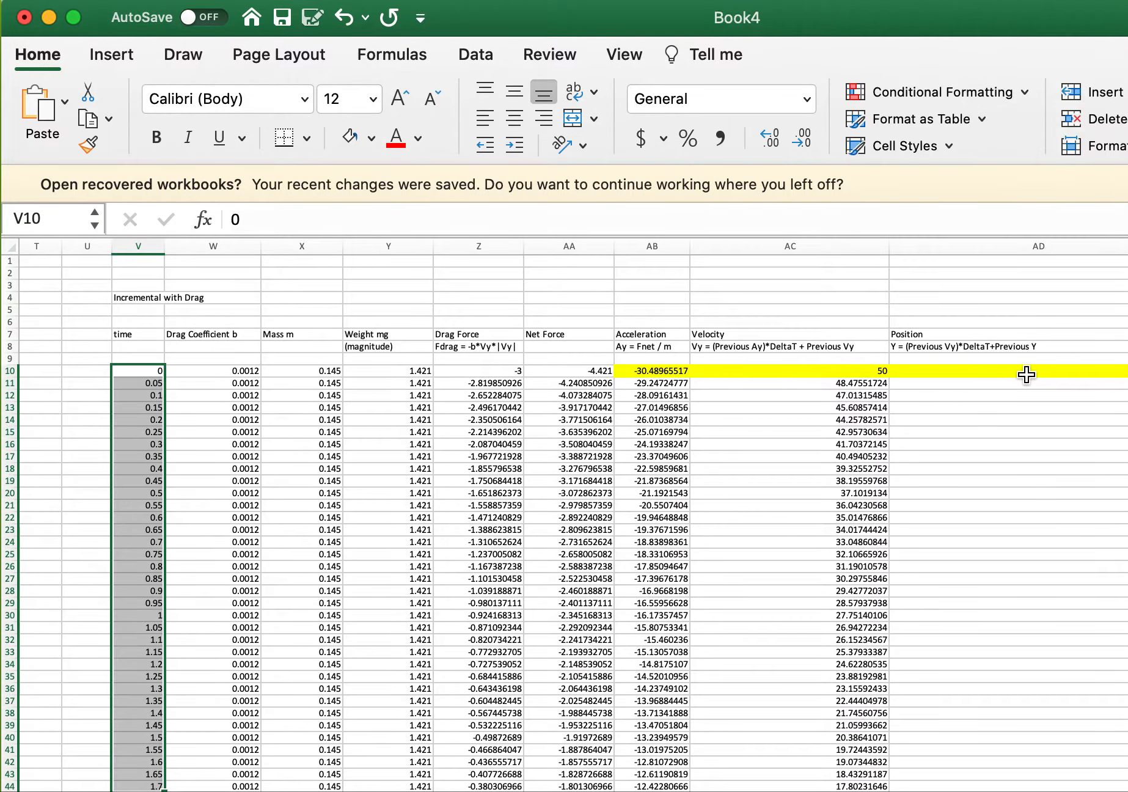
pyautogui.keyDown('super'); pyautogui.click(1026, 374); pyautogui.keyUp('super')
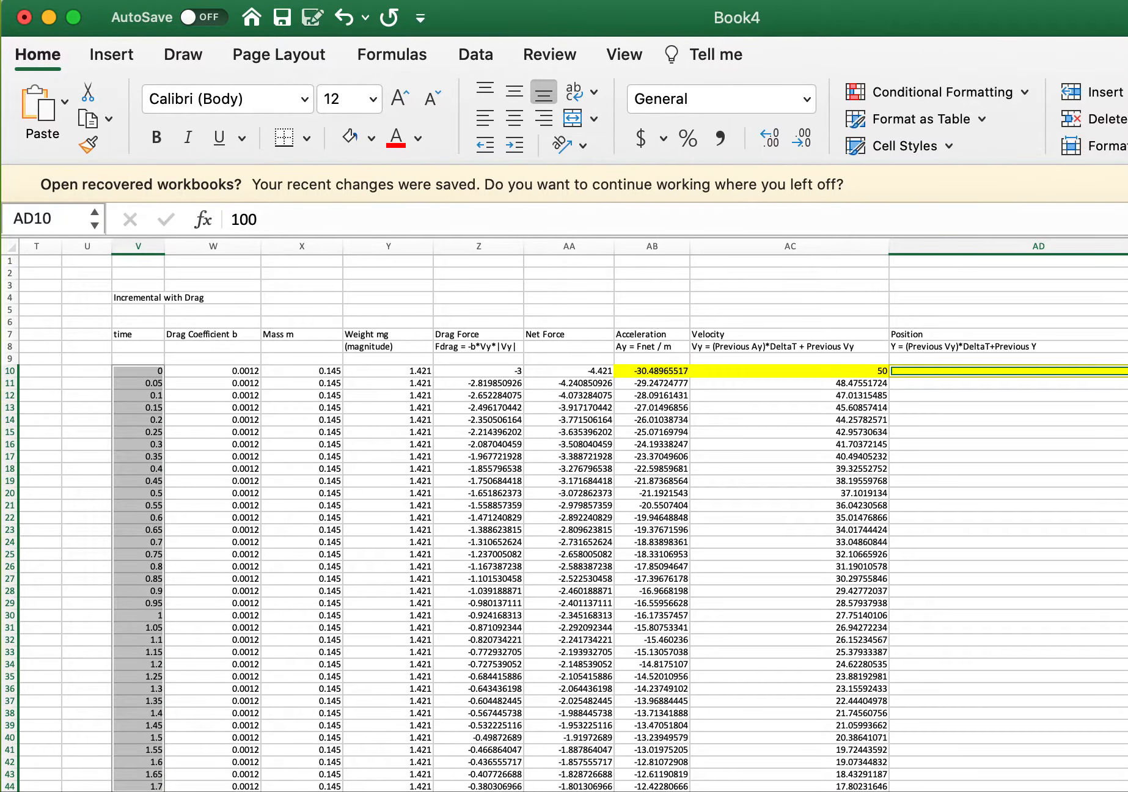
pyautogui.keyDown('shift'); pyautogui.click(1046, 783); pyautogui.keyUp('shift')
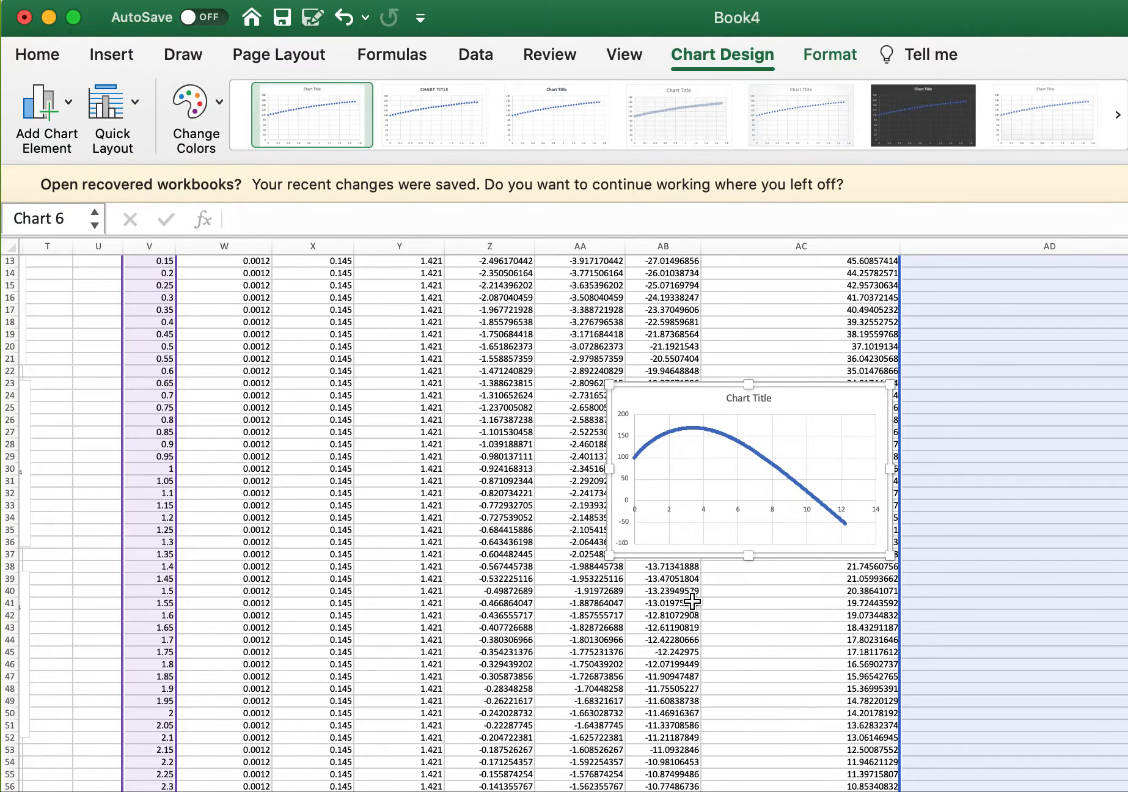
# Move the drag position chart above the velocity chart beside the position column, covering about AF13 to AK27, and deselect it.
pyautogui.hscroll(2, 846, 619)
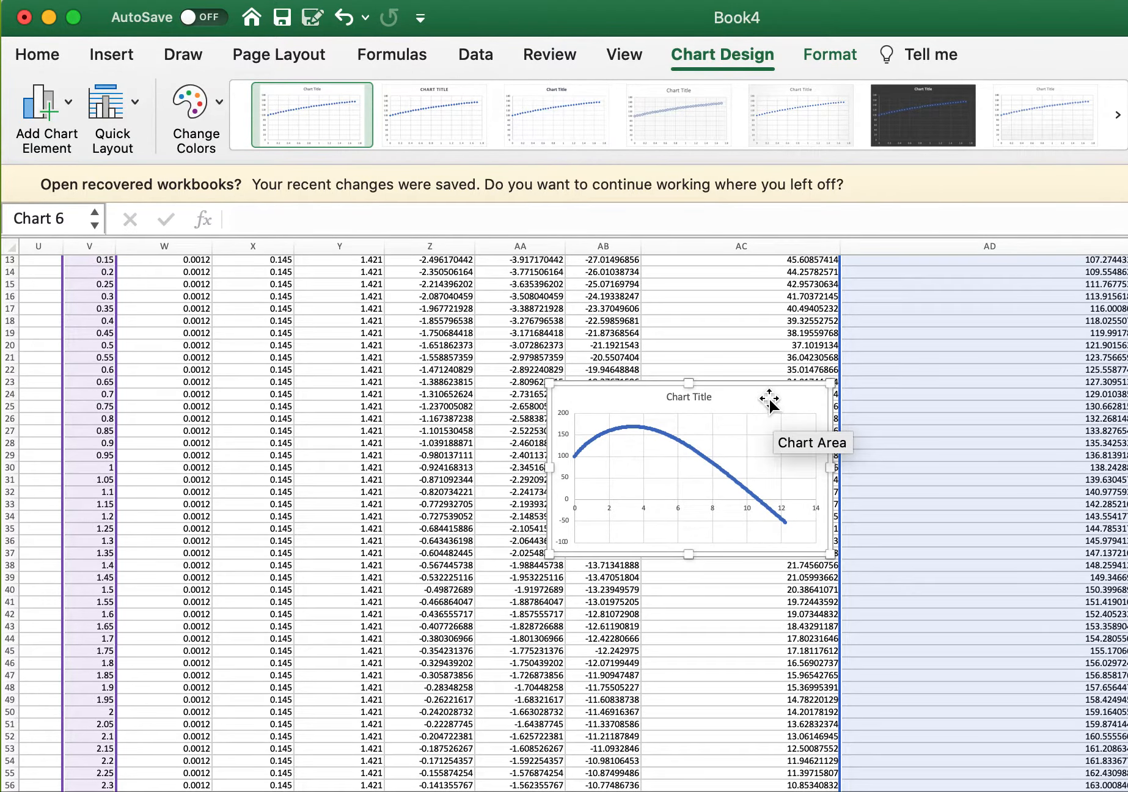
pyautogui.moveTo(768, 399); pyautogui.dragTo(1127, 398)
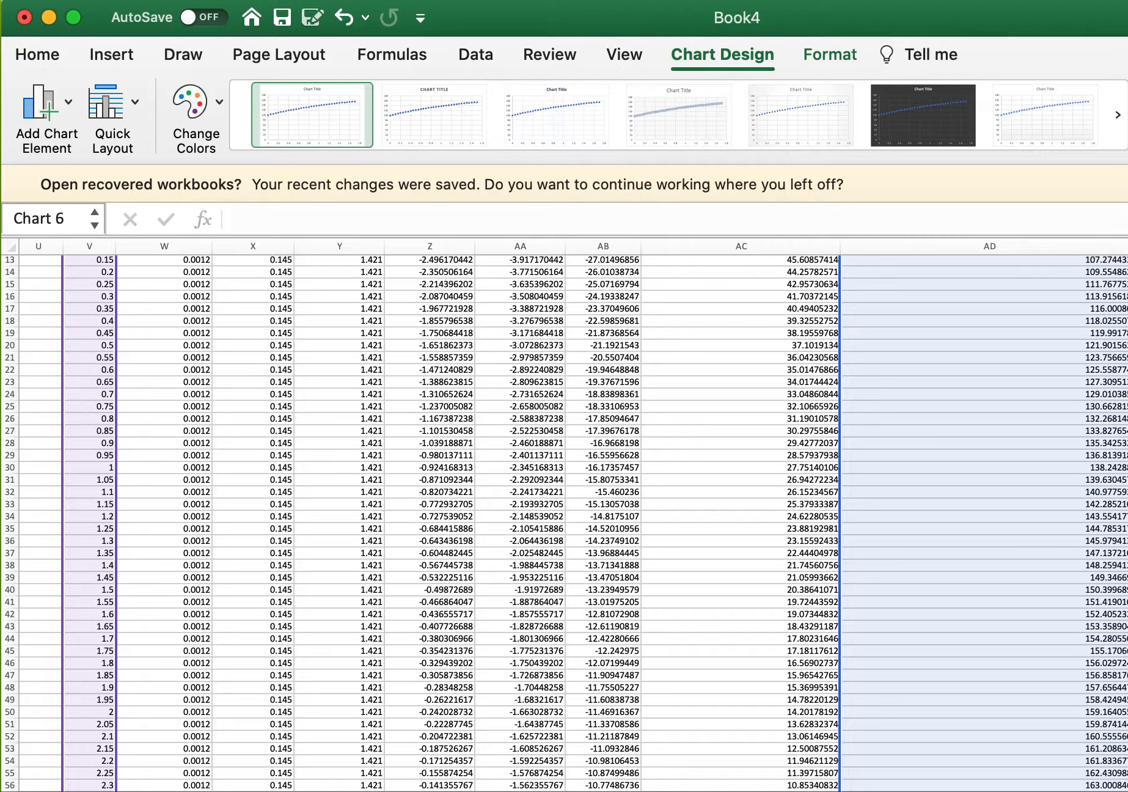
pyautogui.hscroll(10, 1030, 364)
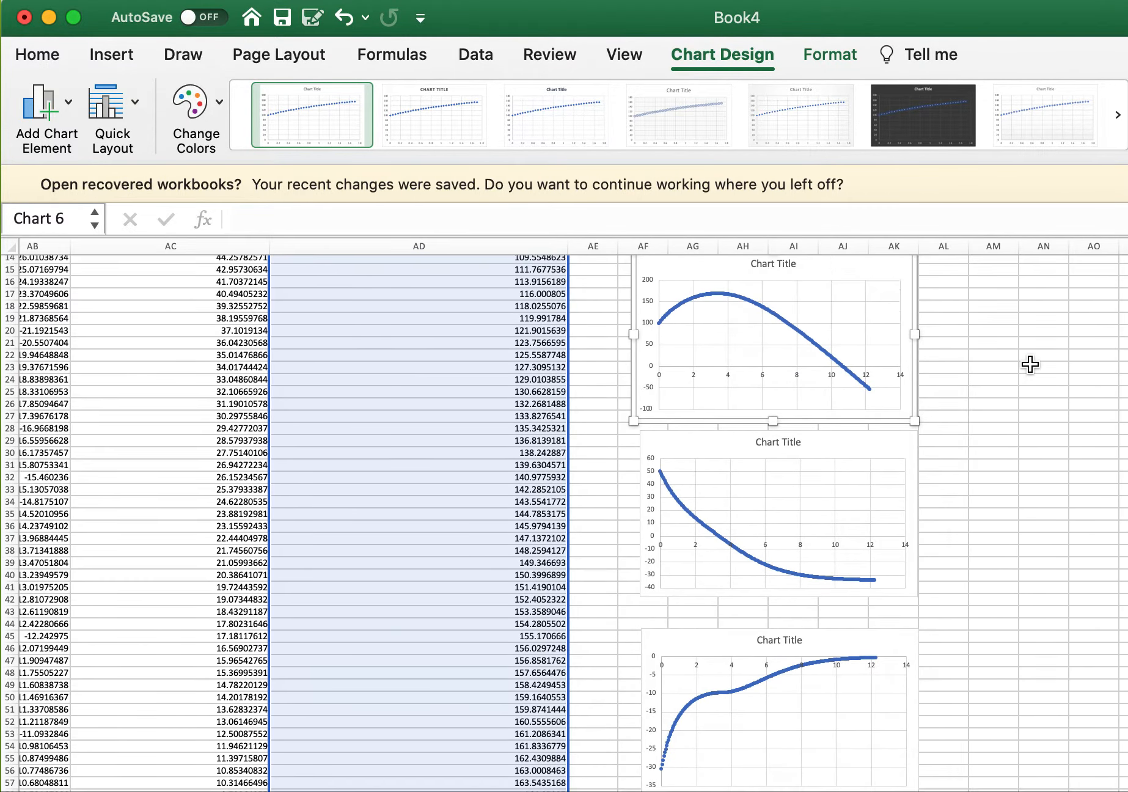
pyautogui.moveTo(717, 295)
pyautogui.scroll(5, 550, 519)
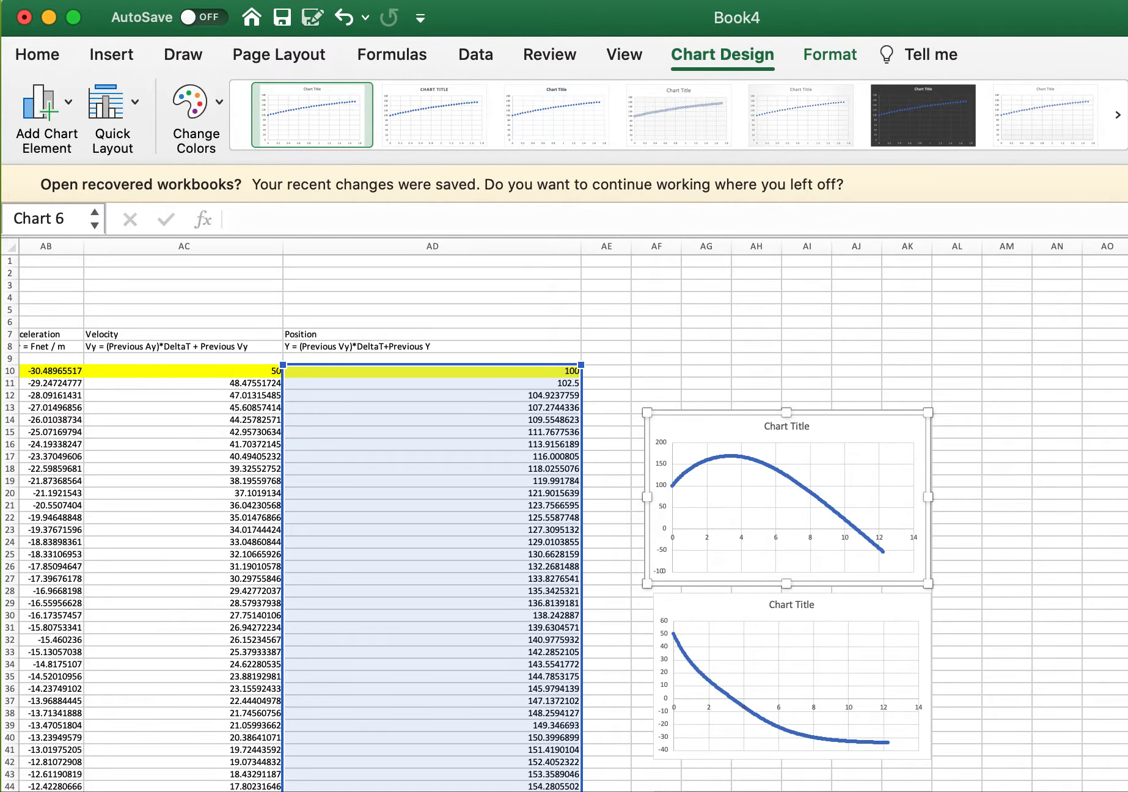
pyautogui.scroll(-1, 1062, 372)
pyautogui.click(1062, 372)
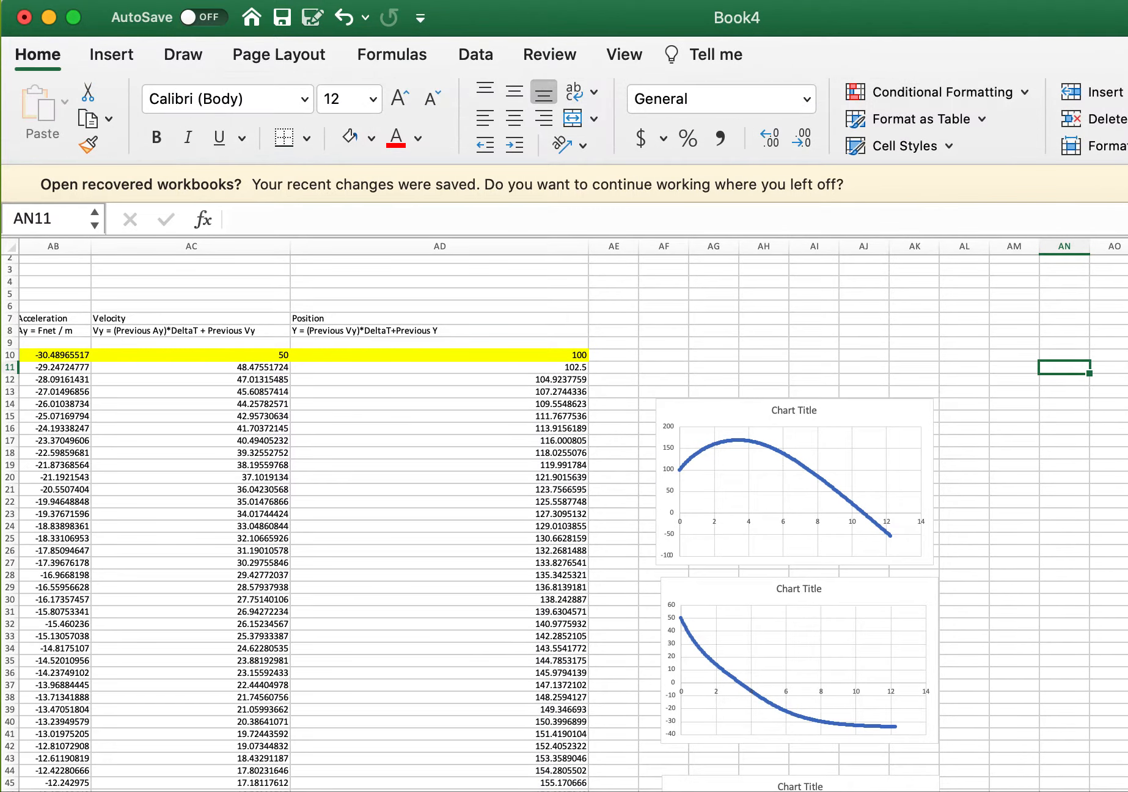
# Switch to the Lab 8 Air Resistance handout and read the drag comparison questions and the section "Drag in Two Dimensions".
pyautogui.press('Right')
pyautogui.press('Right')
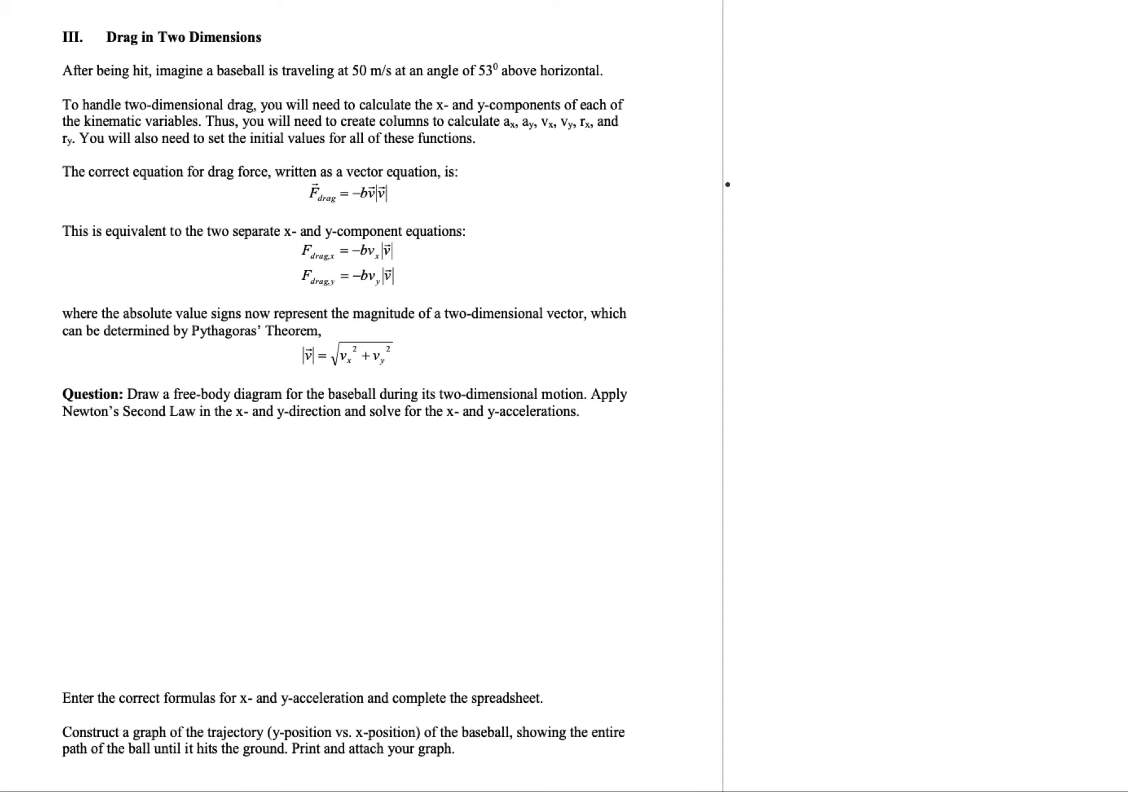
pyautogui.scroll(15, 727, 181)
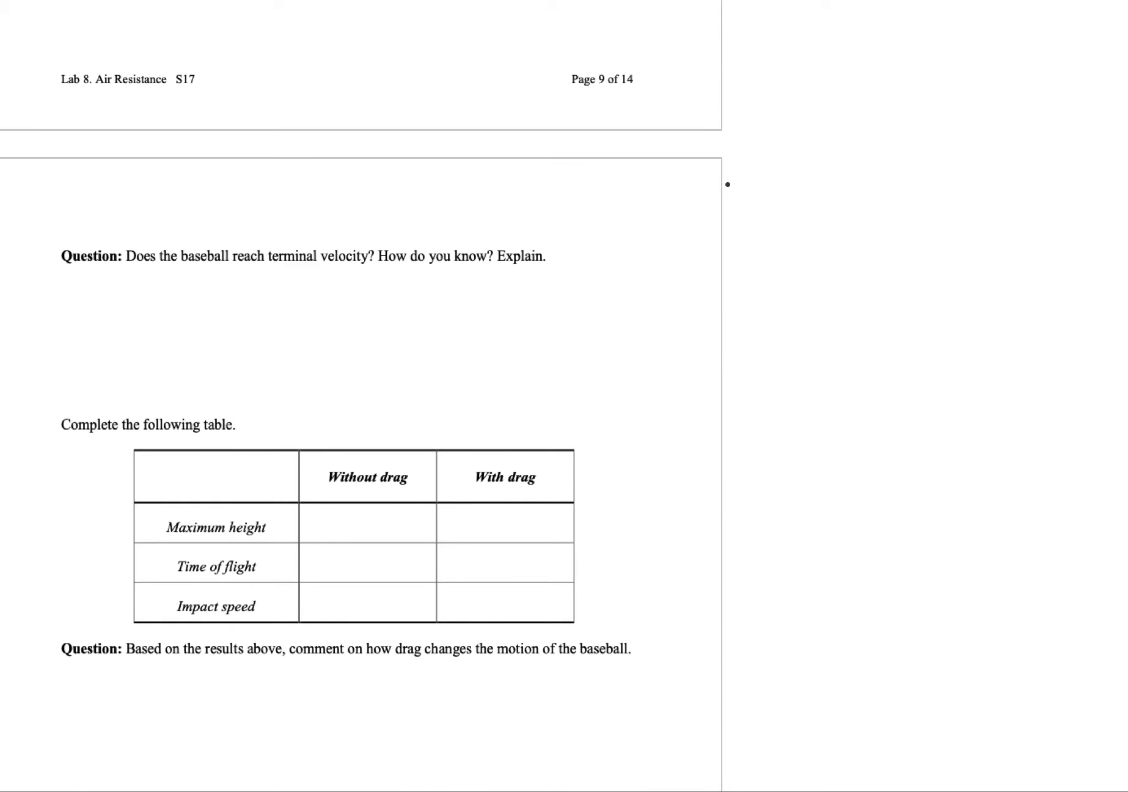
pyautogui.scroll(-15, 727, 183)
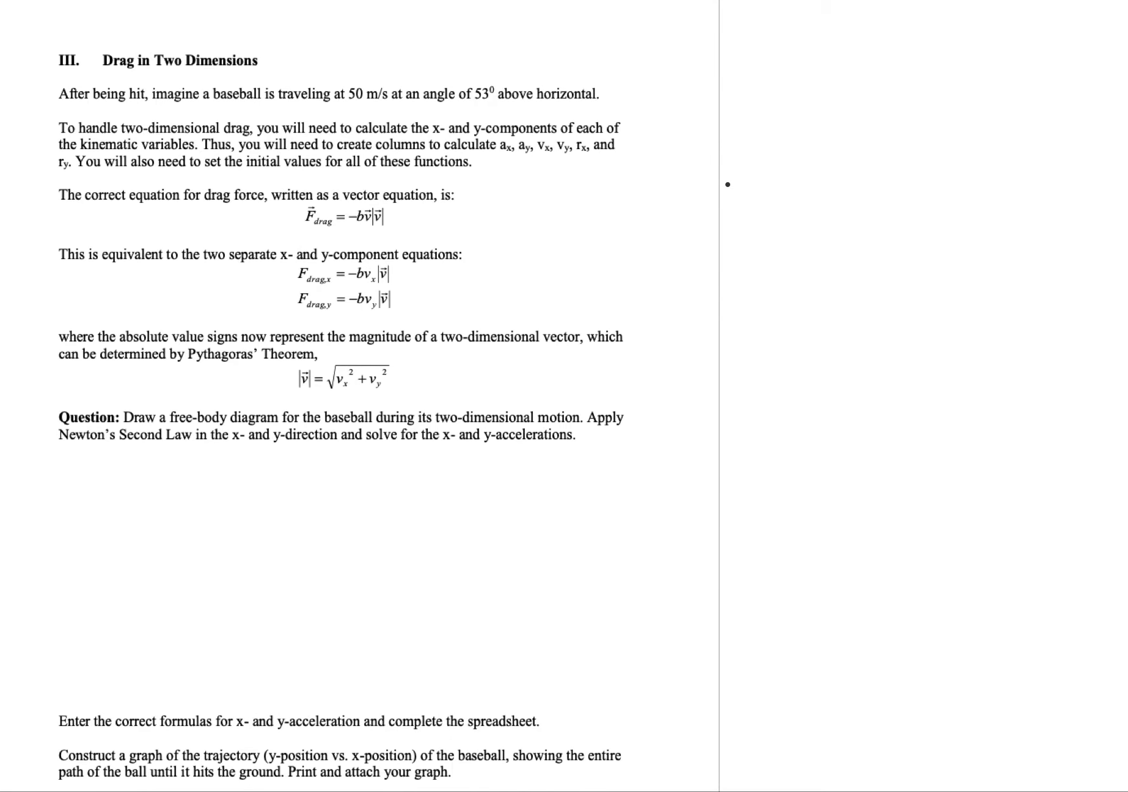
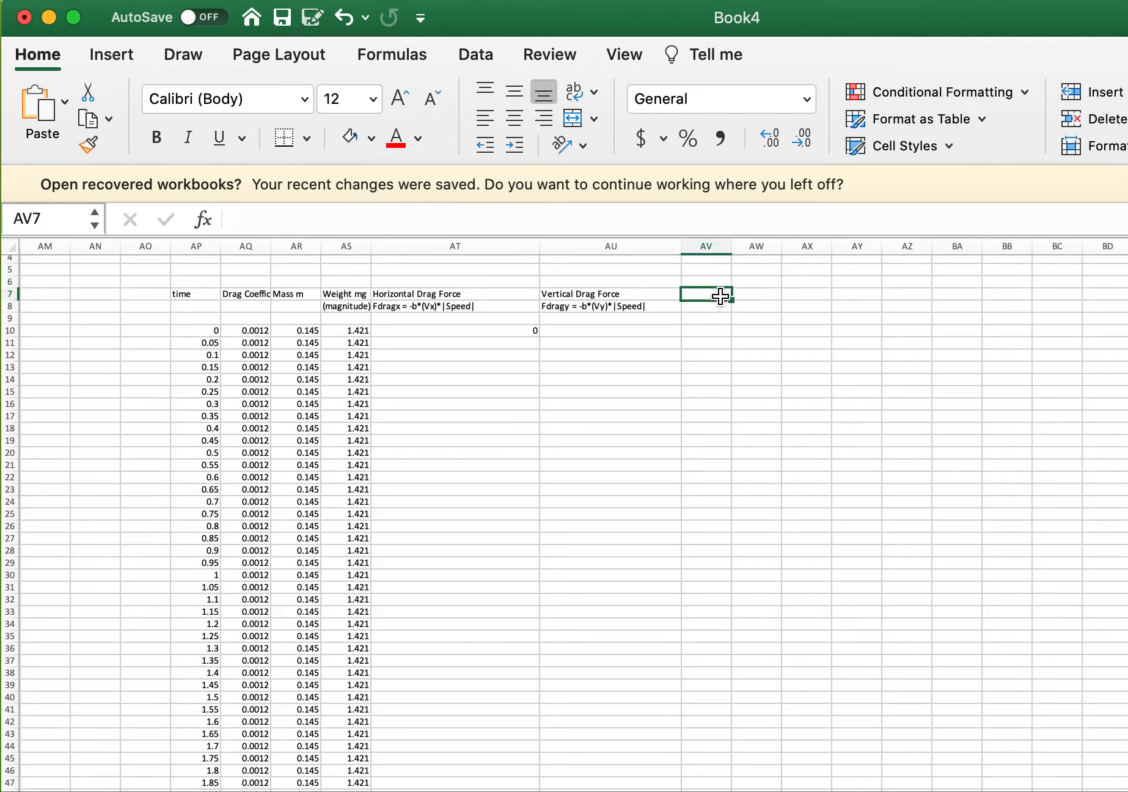
# Add the headings "Horizontal Net Force" in AV7 and "Vertical Net Force" in AW7, widening column AV to fit.
pyautogui.write('Hori')
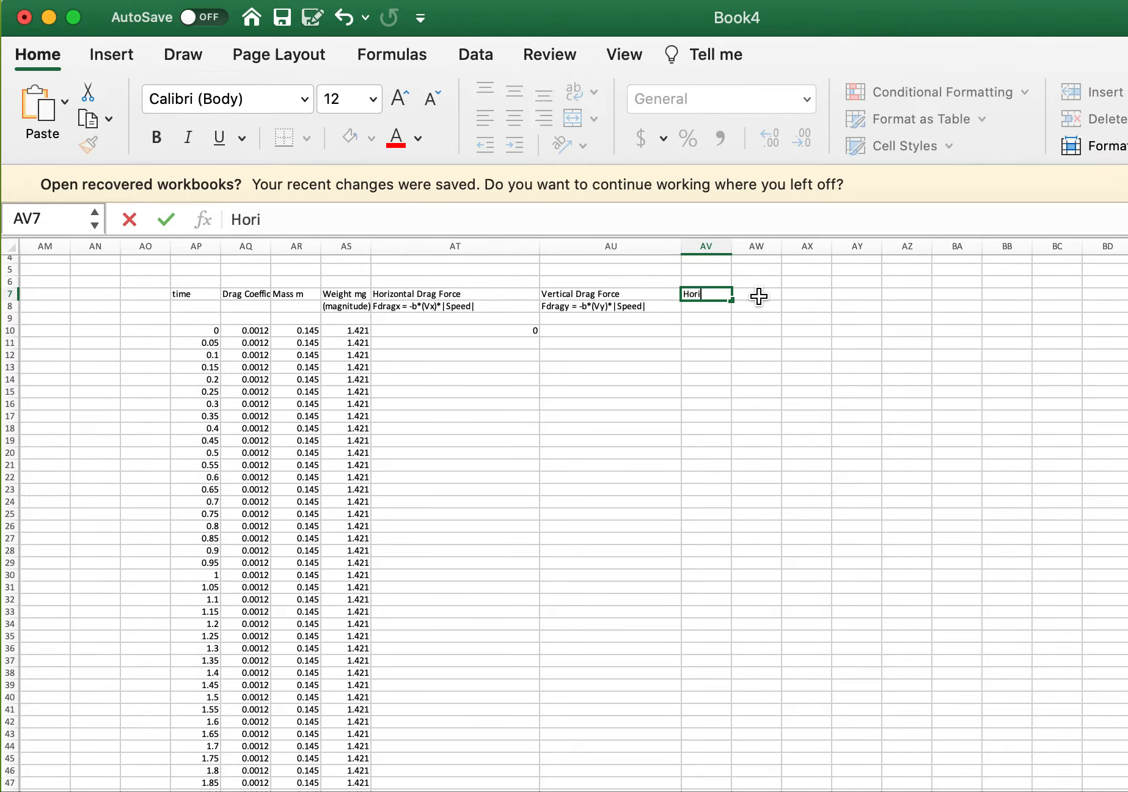
pyautogui.write('zontal Net Force')
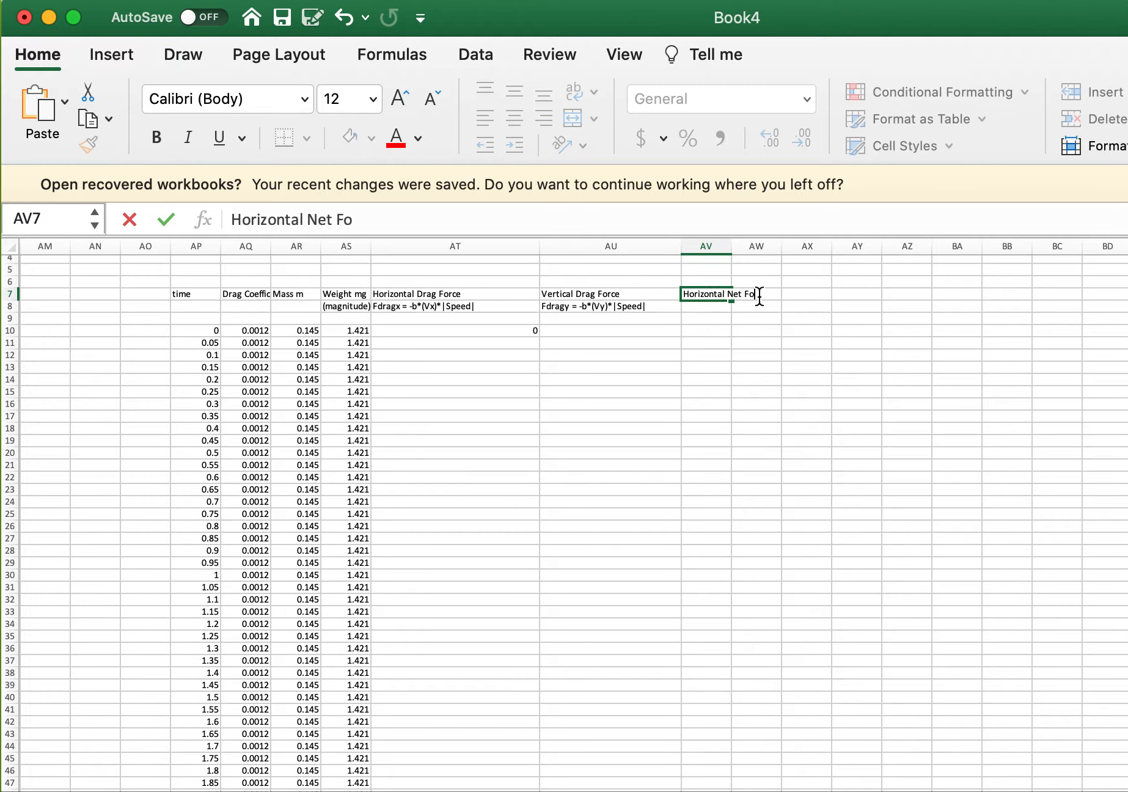
pyautogui.press('Return')
pyautogui.moveTo(730, 248); pyautogui.dragTo(921, 247)
pyautogui.click(832, 293)
pyautogui.write('Vertical Net Force')
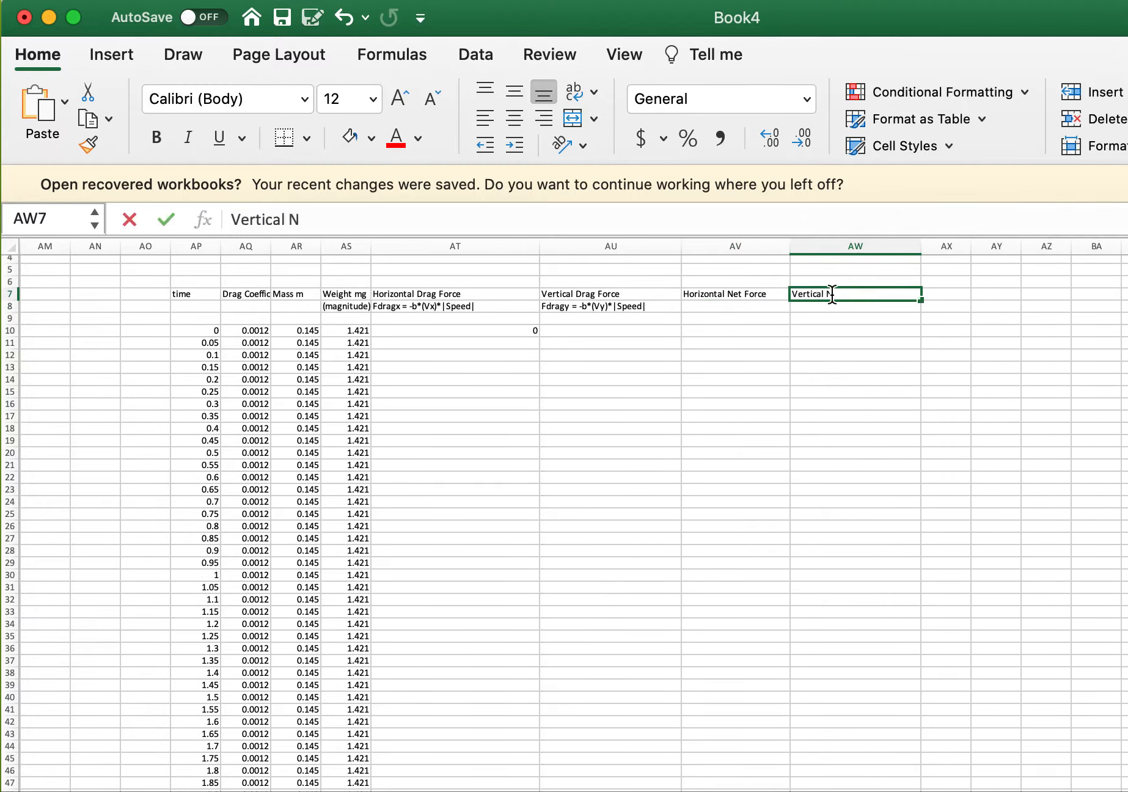
pyautogui.press('Return')
# Copy the horizontal drag formula label "Fdragx = -b*(Vx)*|Speed|" from AT8 into AV8 under the horizontal net force heading.
pyautogui.click(762, 307)
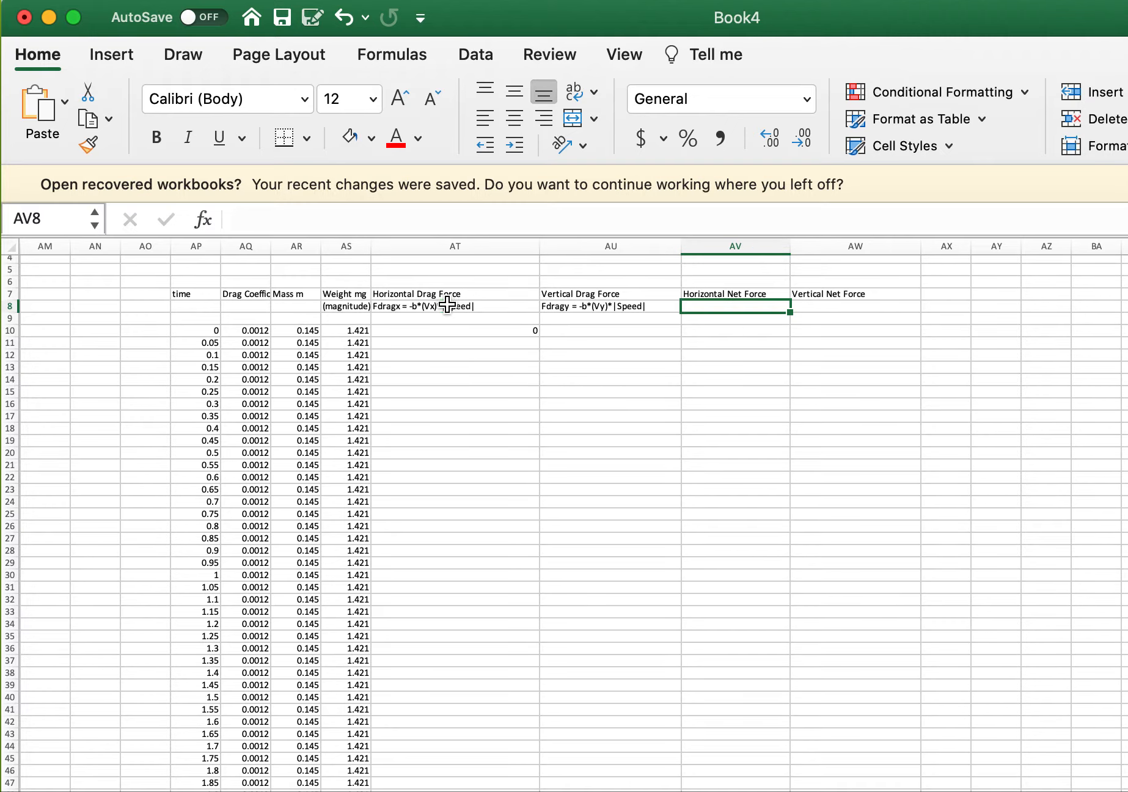
pyautogui.click(449, 303)
pyautogui.press('super+c')
pyautogui.click(696, 310)
pyautogui.press('super+v')
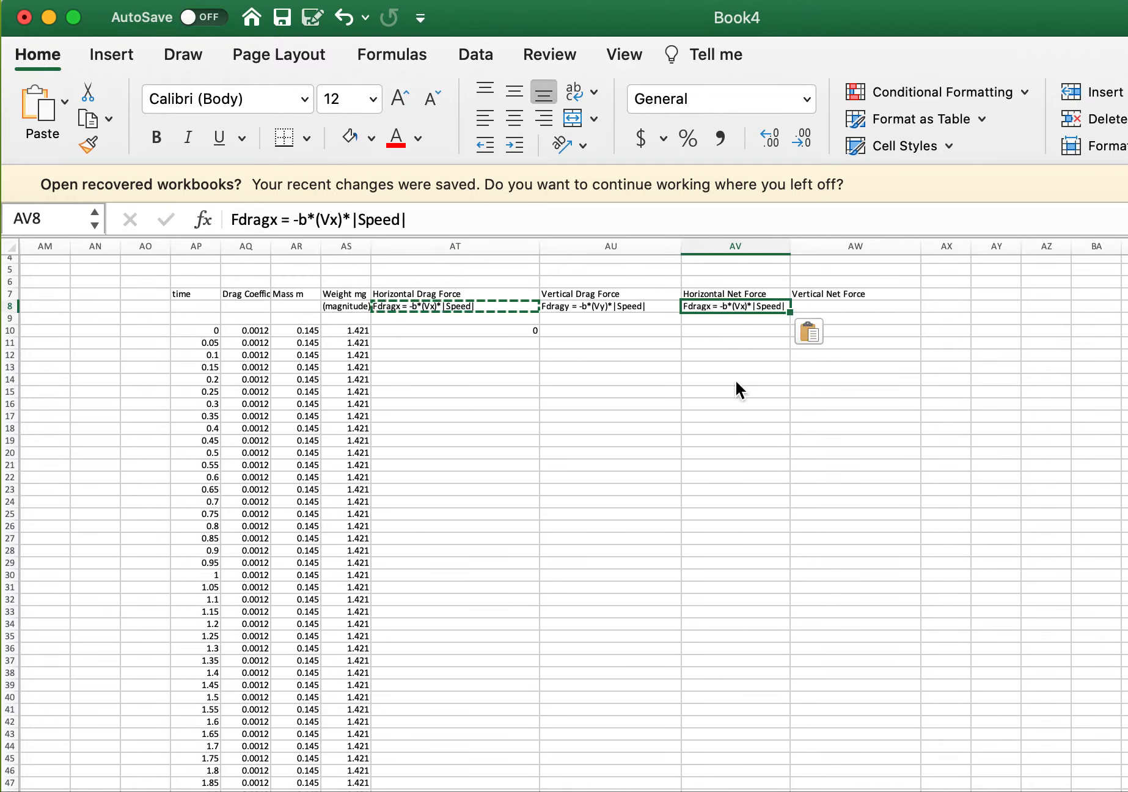
pyautogui.click(735, 380)
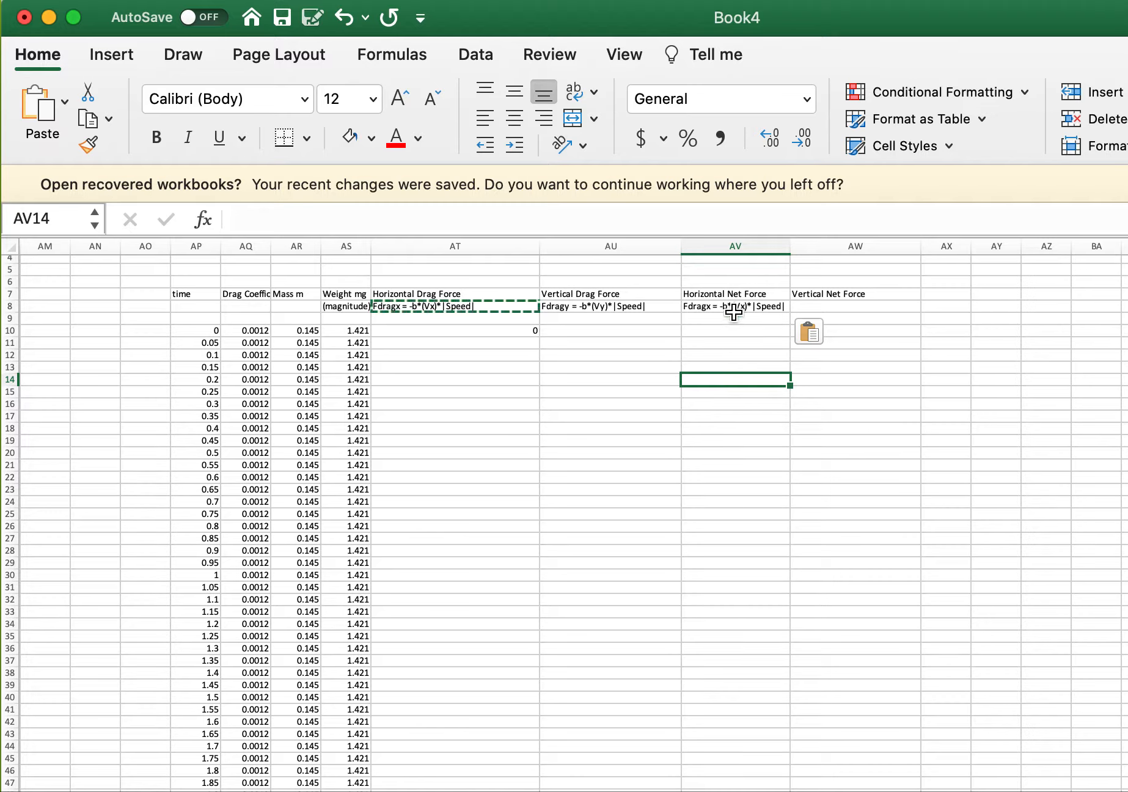
# Enter the formula label "Fdragy - mg" in AW8 under the vertical net force heading.
pyautogui.click(824, 303)
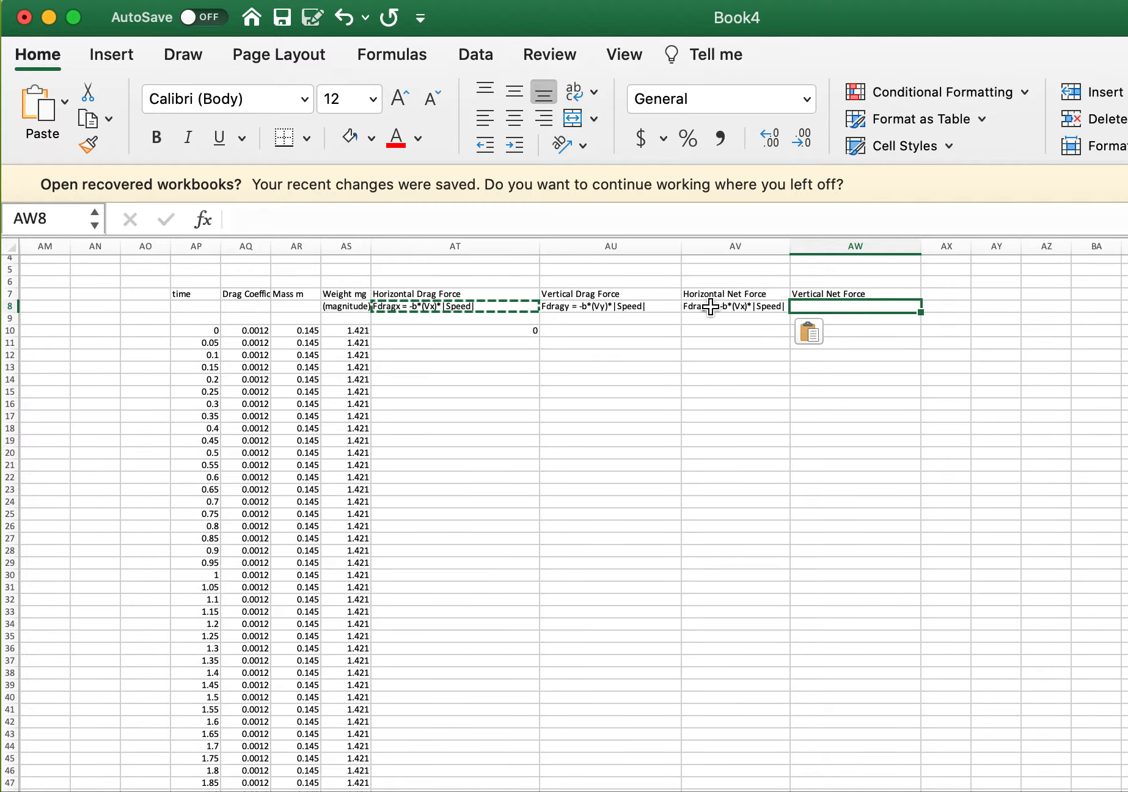
pyautogui.write('Fdra')
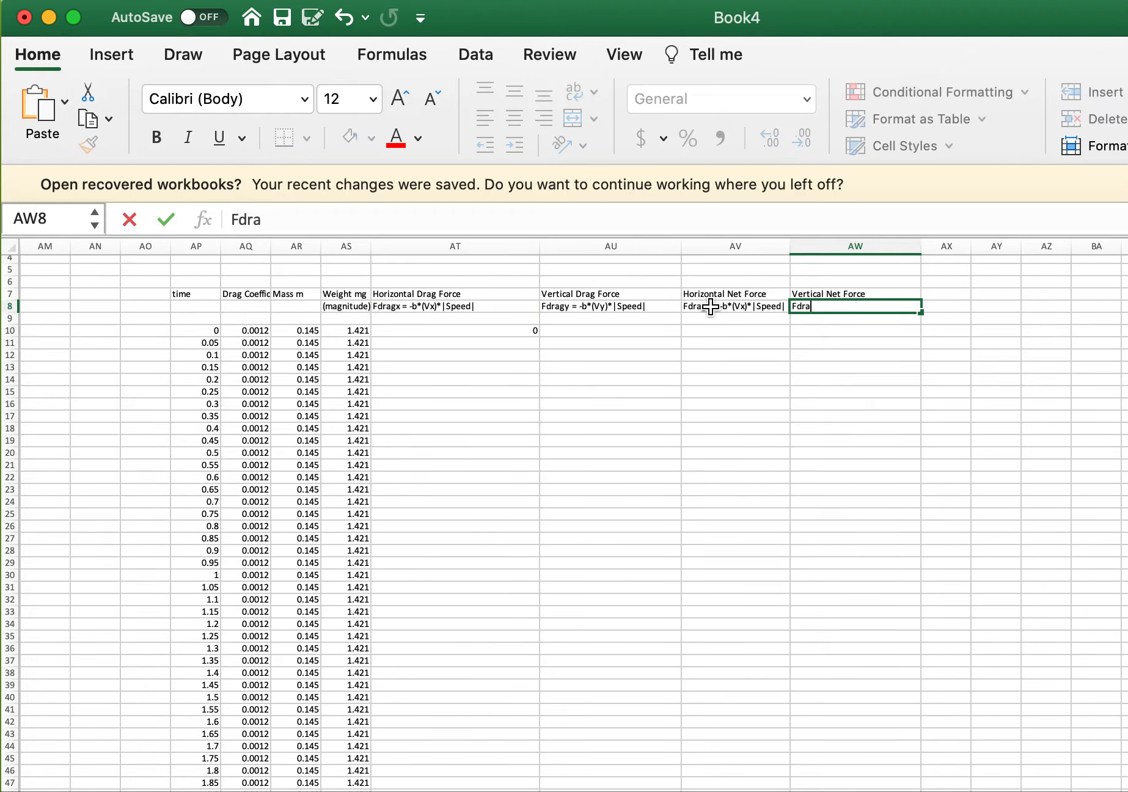
pyautogui.write('gy - mg')
pyautogui.press('Return')
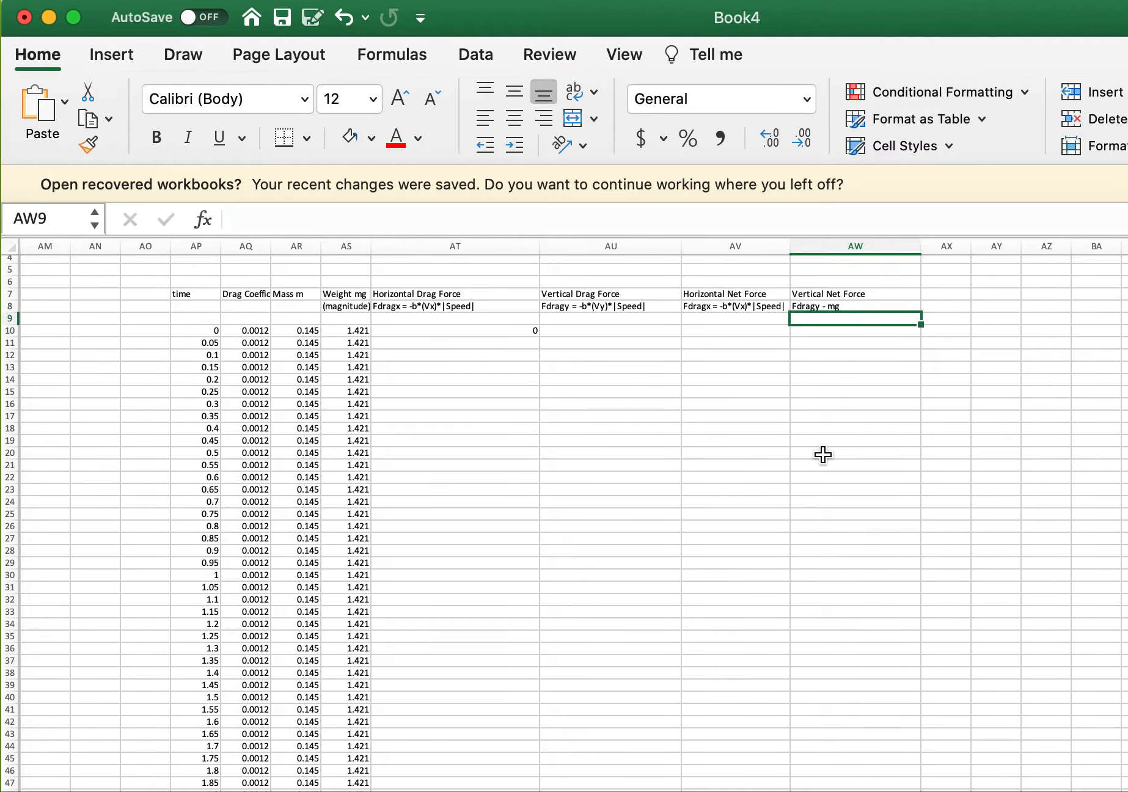
# Add the acceleration headings "Ax" in AX7 and "Ay" in AY7.
pyautogui.press('Up')
pyautogui.press('Up')
pyautogui.press('Right')
pyautogui.write('Ax')
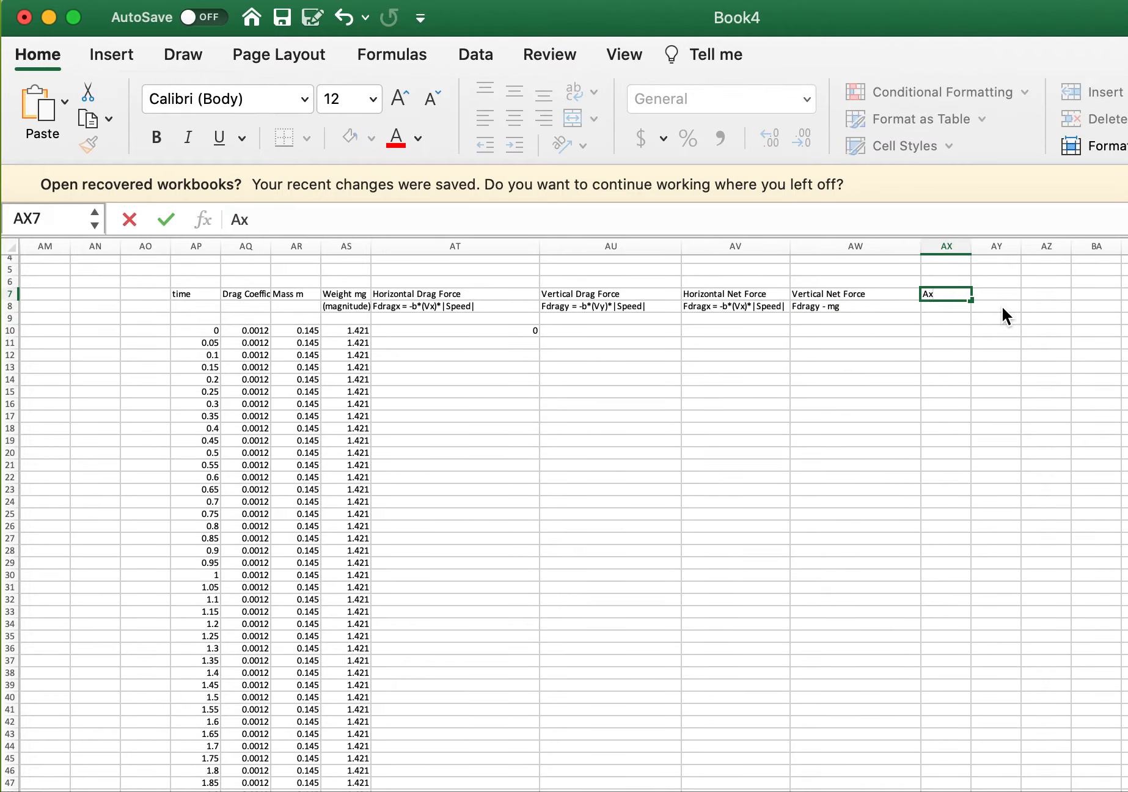
pyautogui.press('Escape')
pyautogui.write('Ax')
pyautogui.press('Tab')
pyautogui.write('Ay')
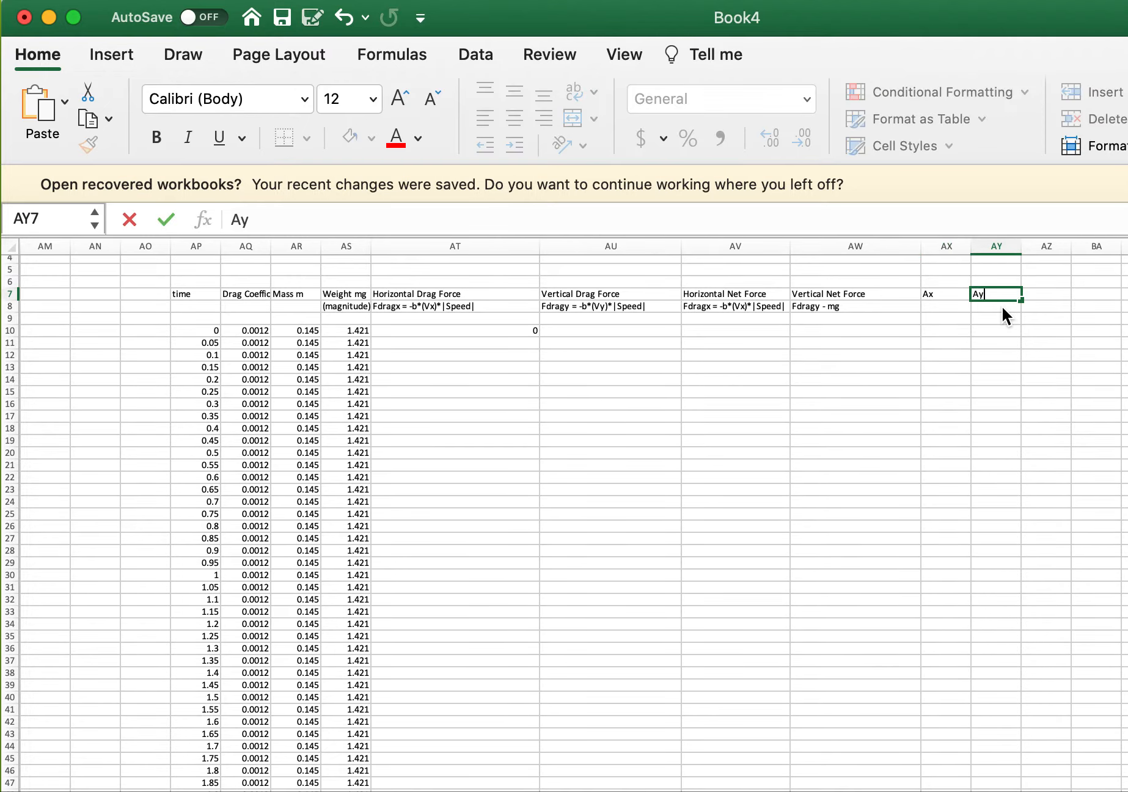
pyautogui.press('Tab')
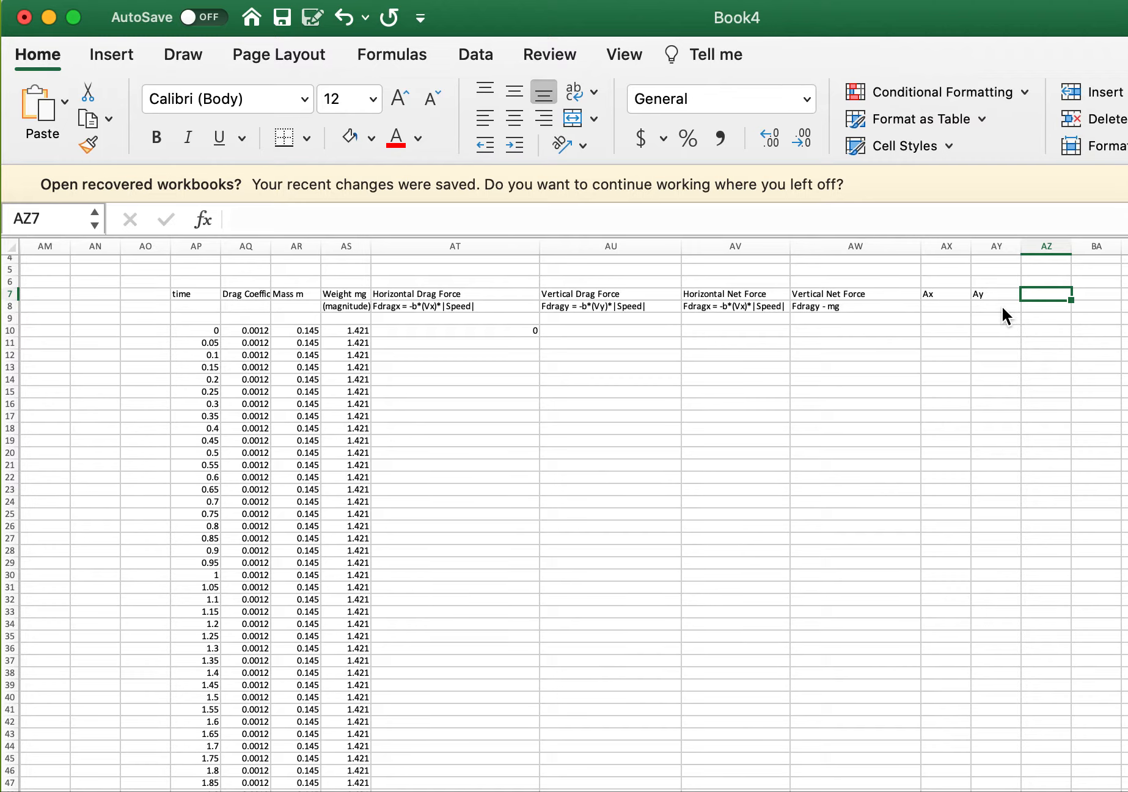
# Add the velocity component headings "Vx" in AZ7 and "Vy" in BA7.
pyautogui.write('Vx')
pyautogui.press('Tab')
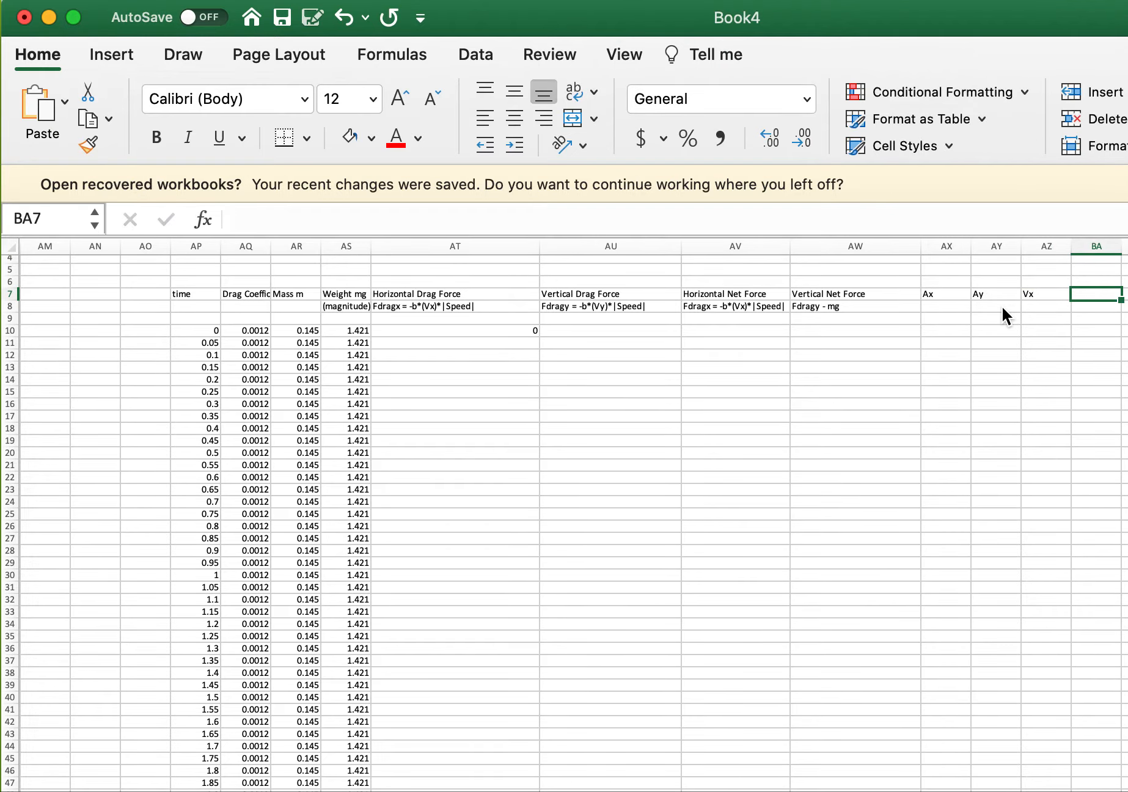
pyautogui.write('Vy')
pyautogui.hscroll(5, 574, 513)
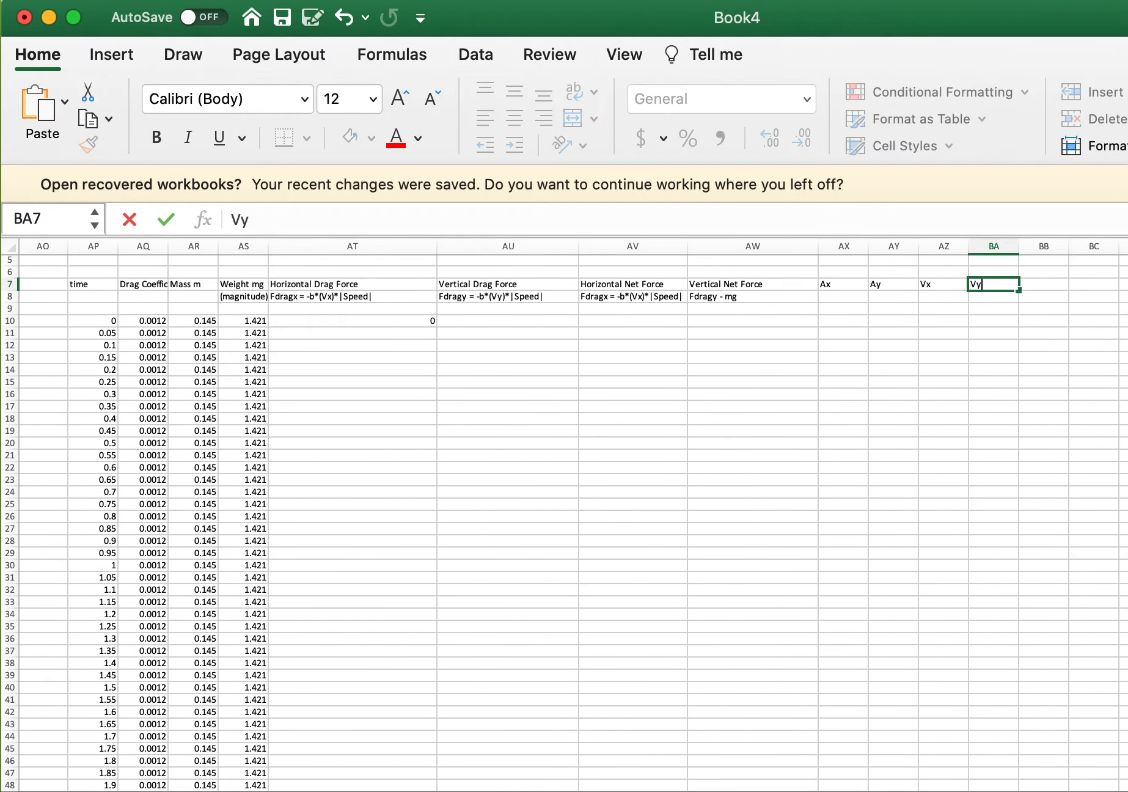
# Add the position headings "X" in BB7 and "Y" in BC7.
pyautogui.click(908, 291)
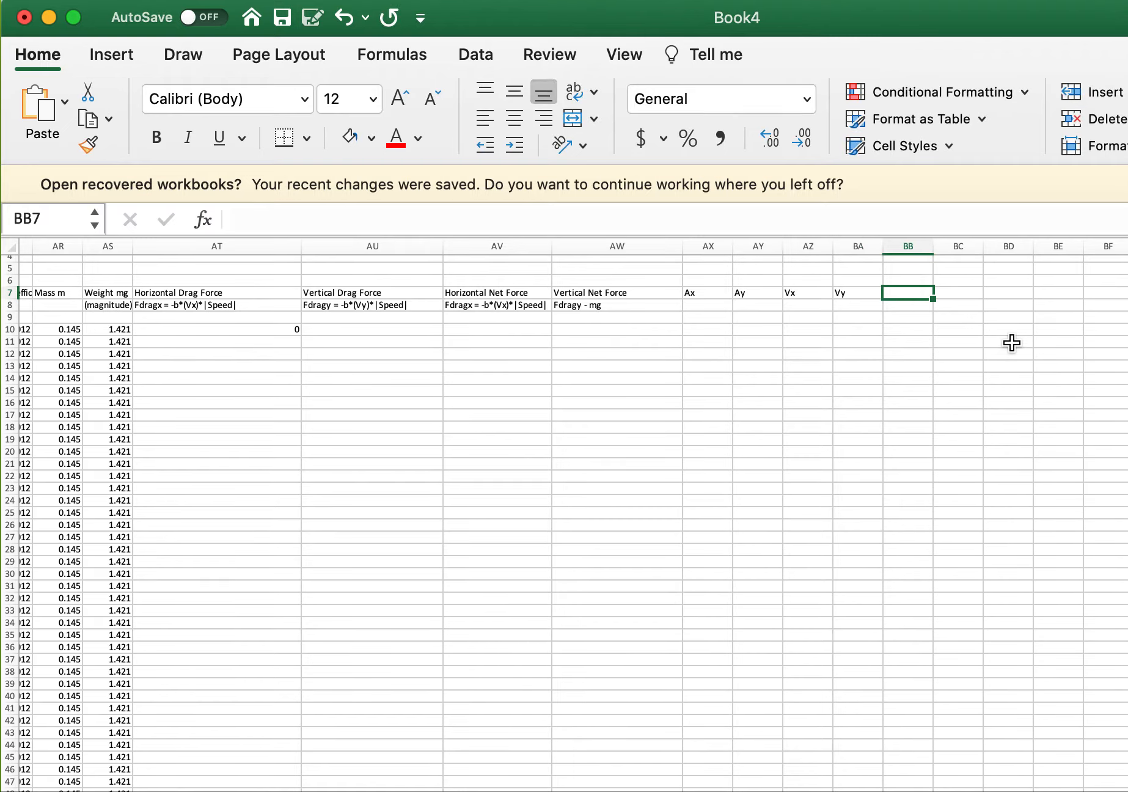
pyautogui.write('X')
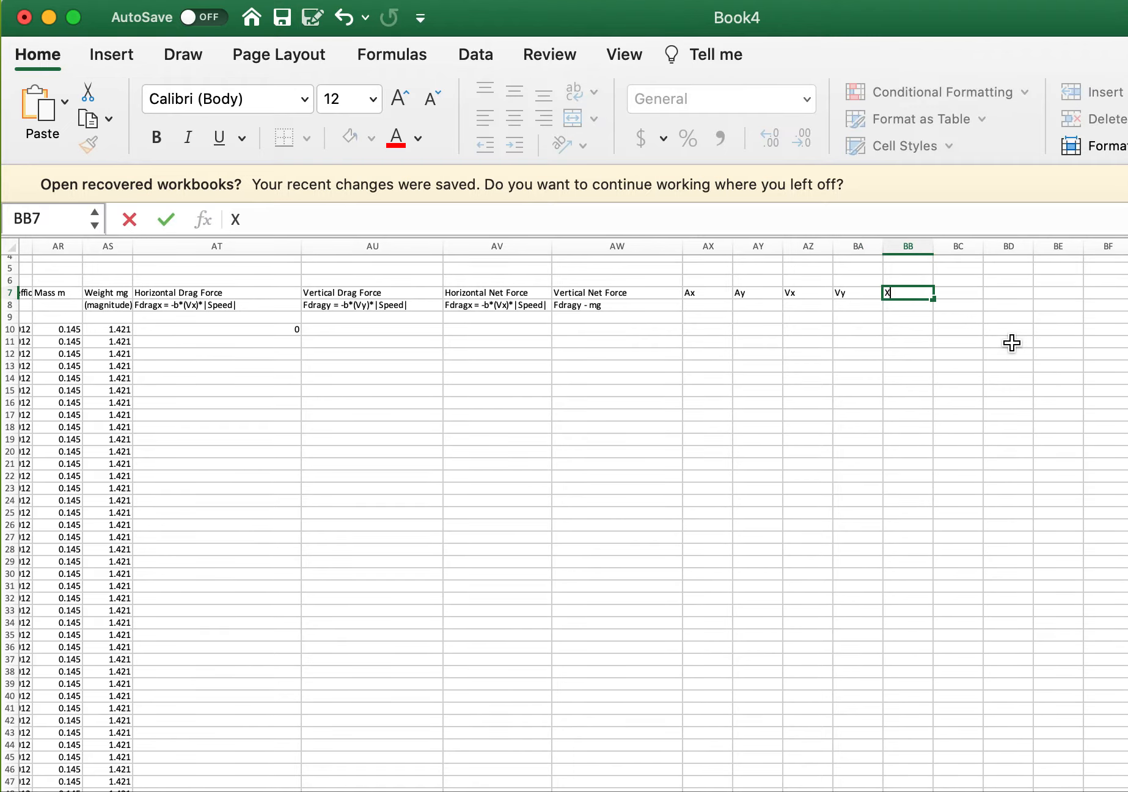
pyautogui.press('Tab')
pyautogui.write('Y')
pyautogui.press('Return')
pyautogui.press('Tab')
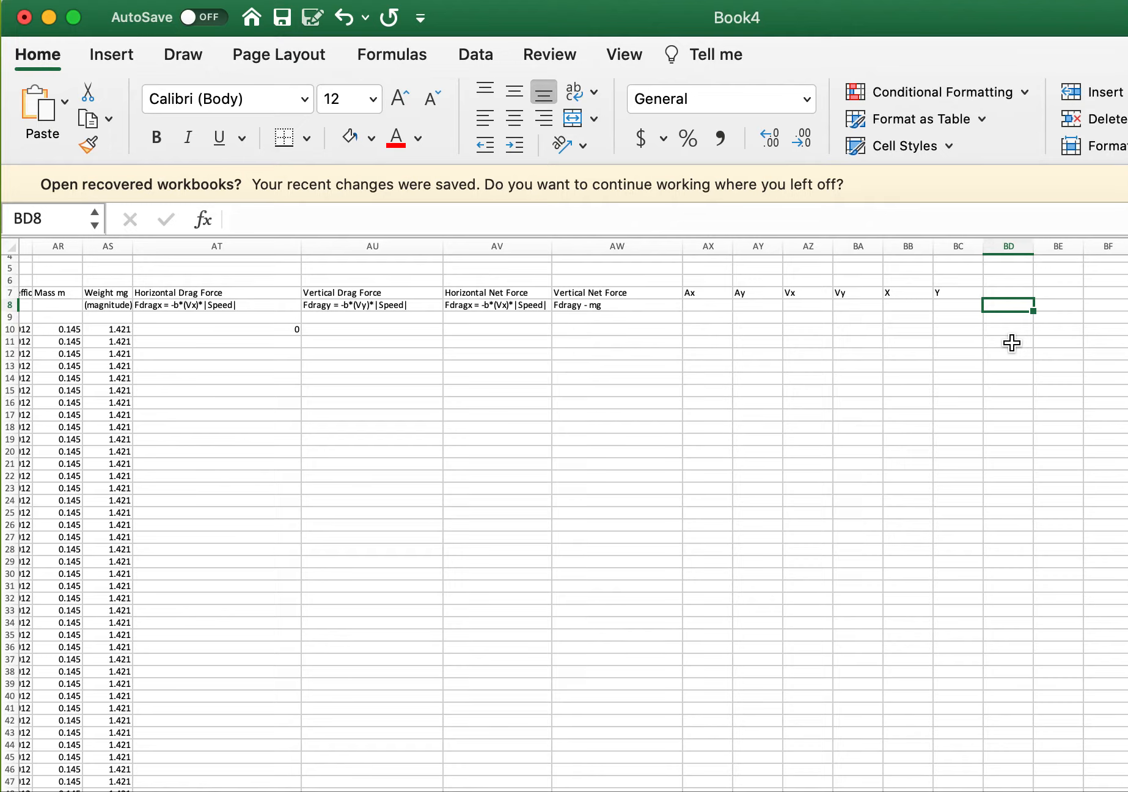
# Review the row 10 net force, acceleration, starting velocity and starting position in the one-dimensional drag model.
pyautogui.hscroll(-1, 478, 408)
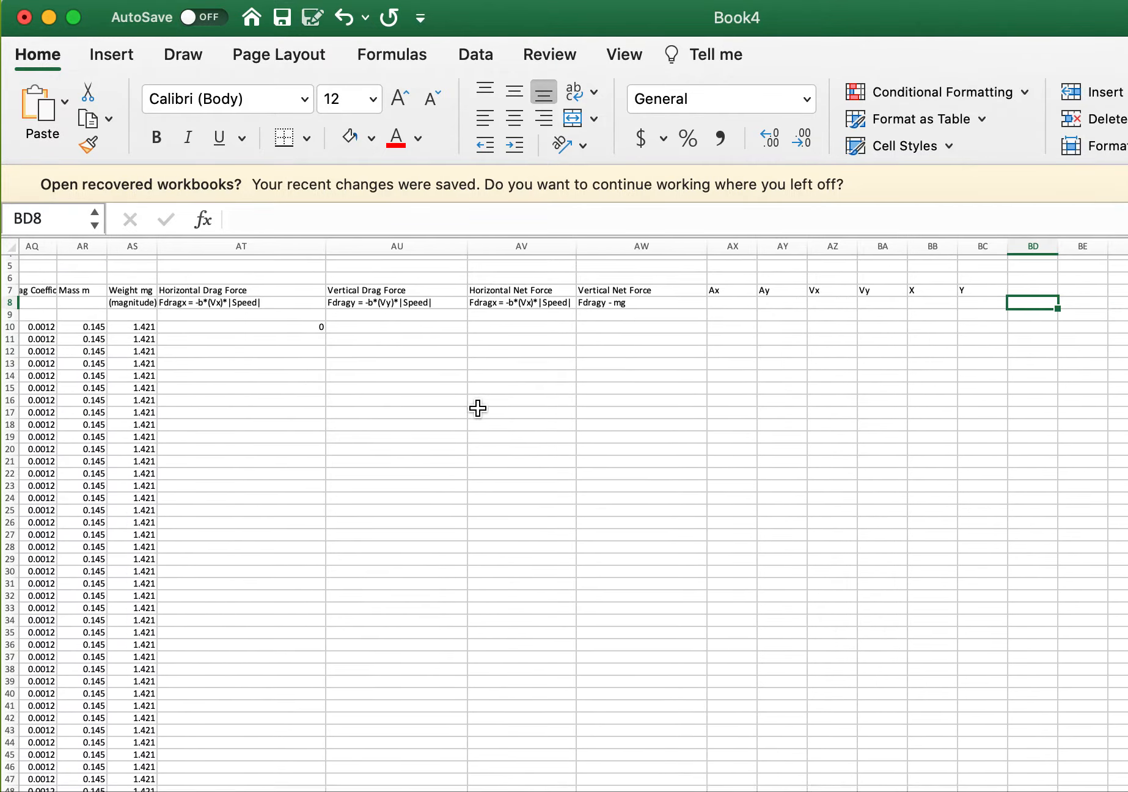
pyautogui.hscroll(-2, 478, 408)
pyautogui.hscroll(1, 428, 366)
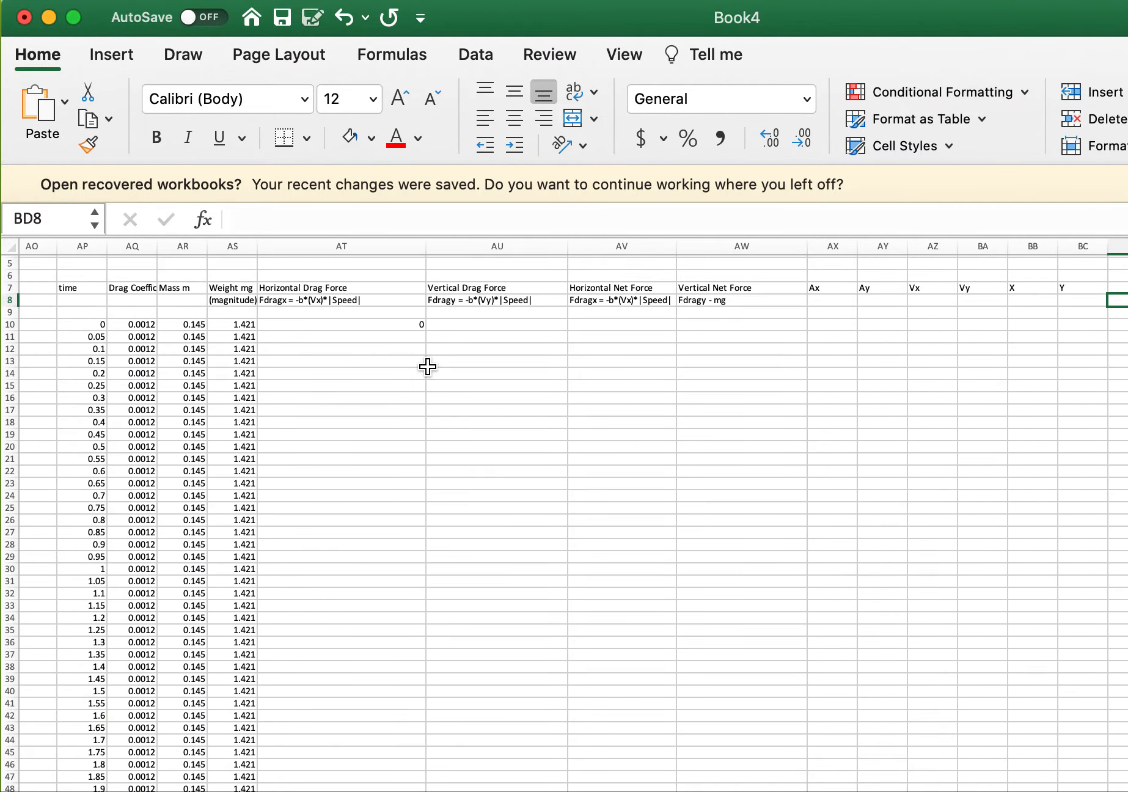
pyautogui.scroll(-1, 428, 366)
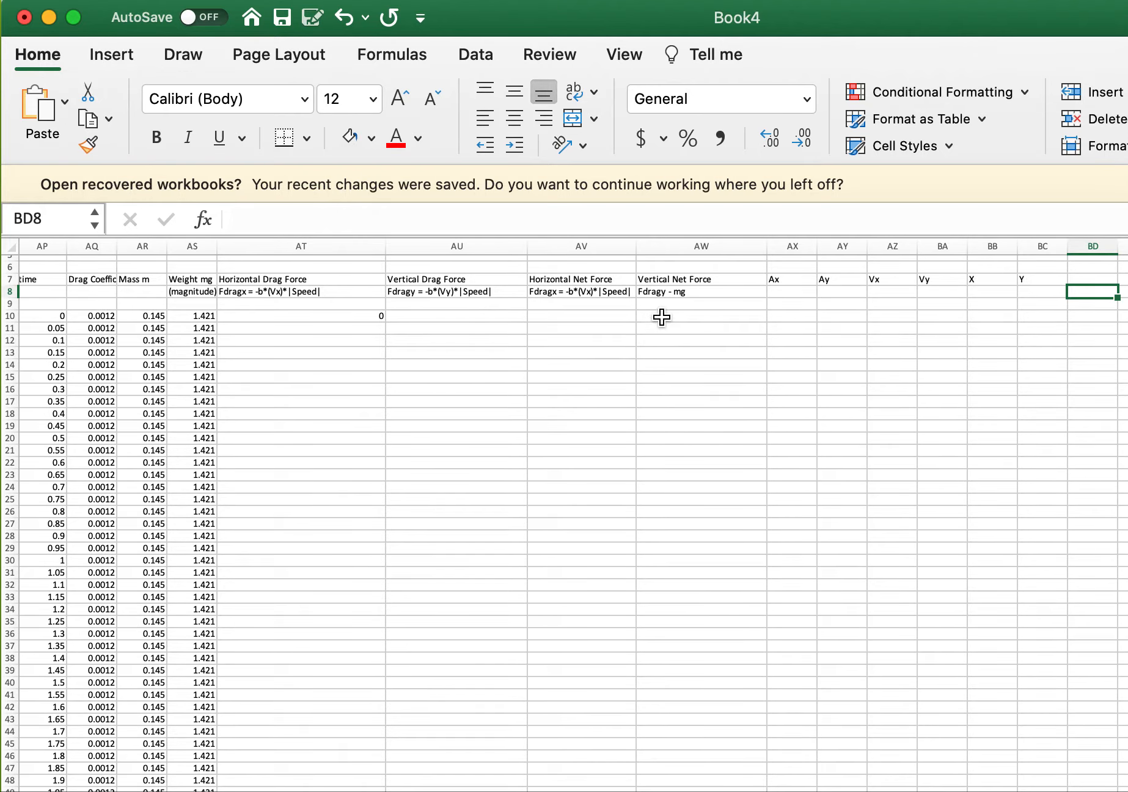
pyautogui.hscroll(-15, 411, 327)
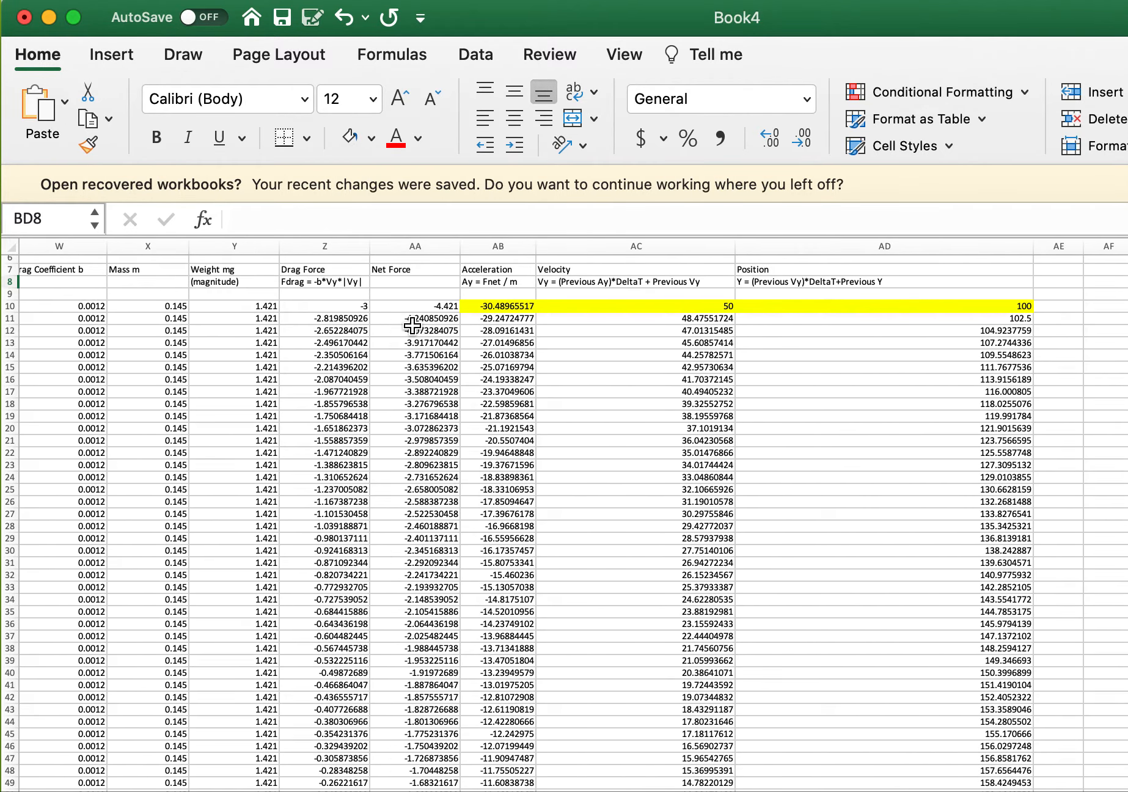
pyautogui.hscroll(-2, 415, 321)
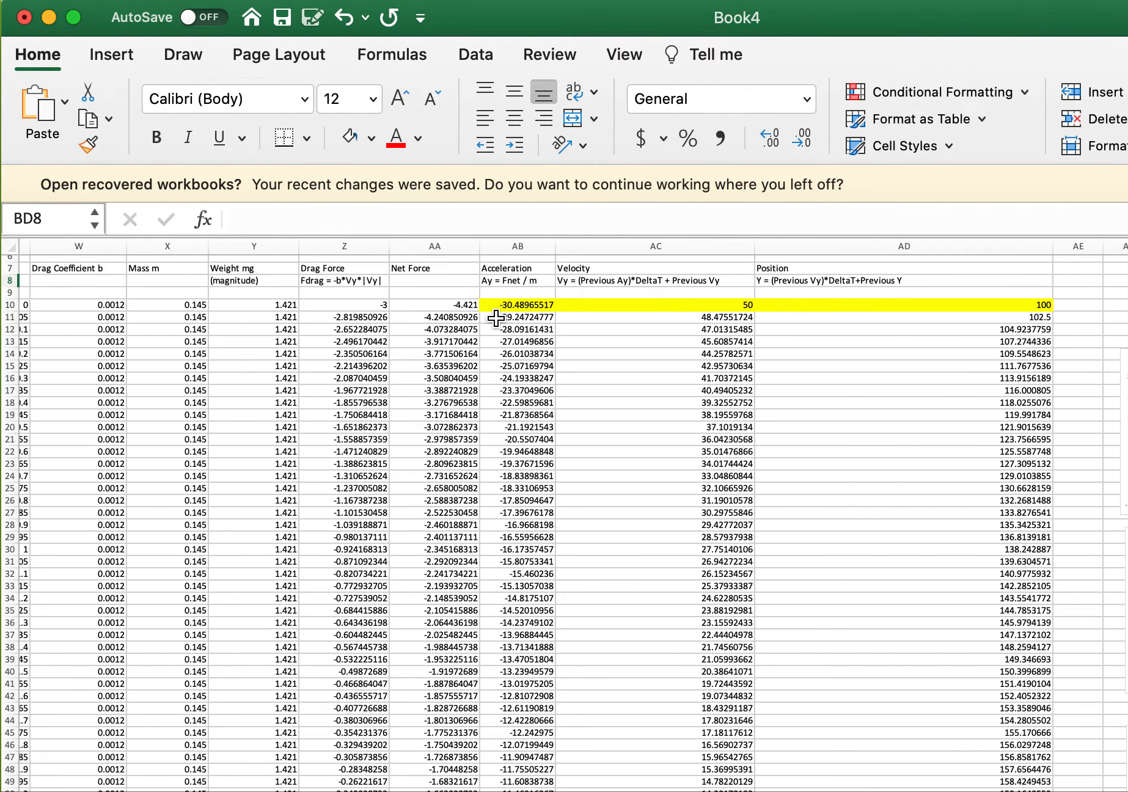
pyautogui.scroll(1, 426, 312)
pyautogui.click(426, 312)
pyautogui.click(730, 328)
pyautogui.click(791, 315)
pyautogui.click(861, 315)
# Enter the initial horizontal velocity label "50*Cos(45)" in AZ8 under the Vx heading.
pyautogui.hscroll(15, 863, 310)
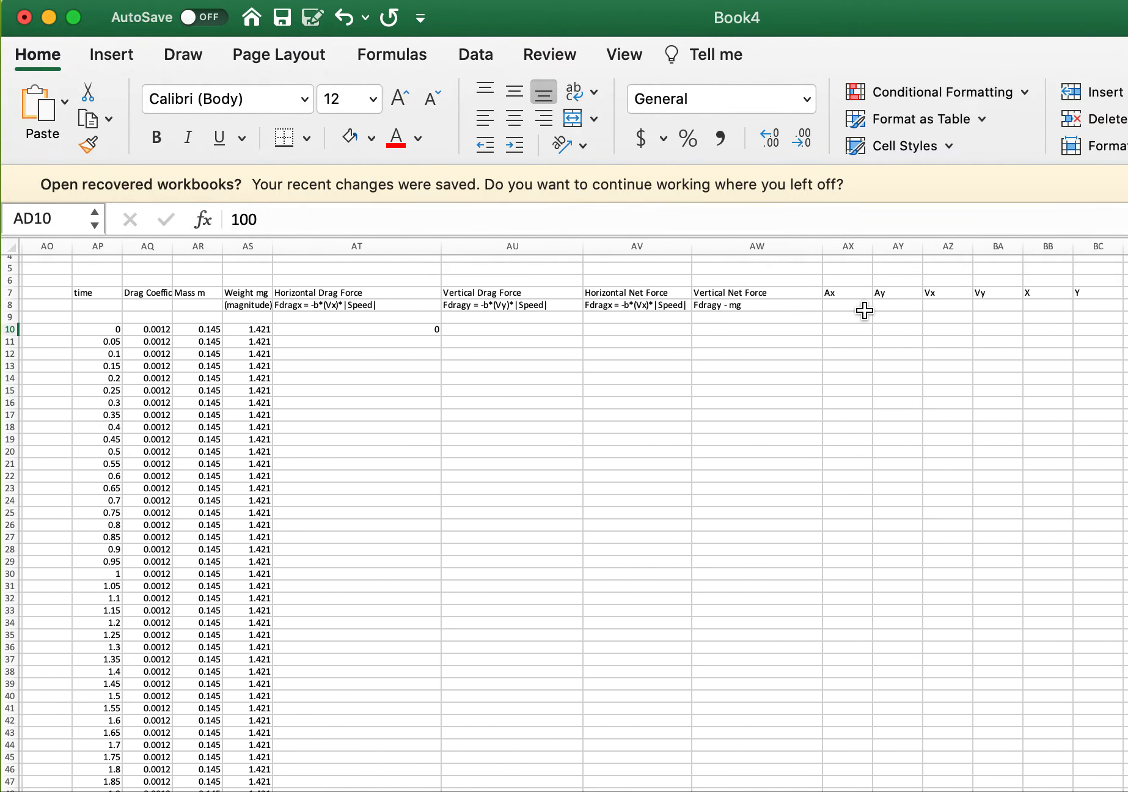
pyautogui.hscroll(2, 863, 310)
pyautogui.click(825, 305)
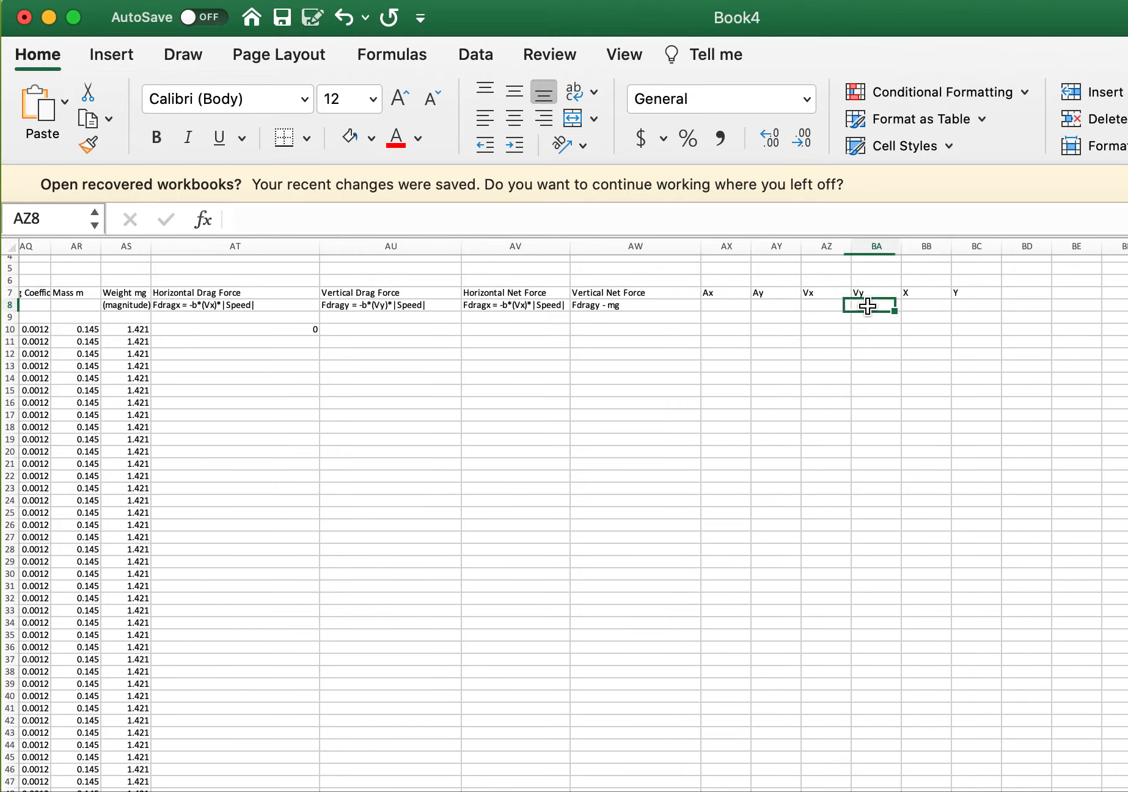
pyautogui.click(867, 306)
pyautogui.click(843, 306)
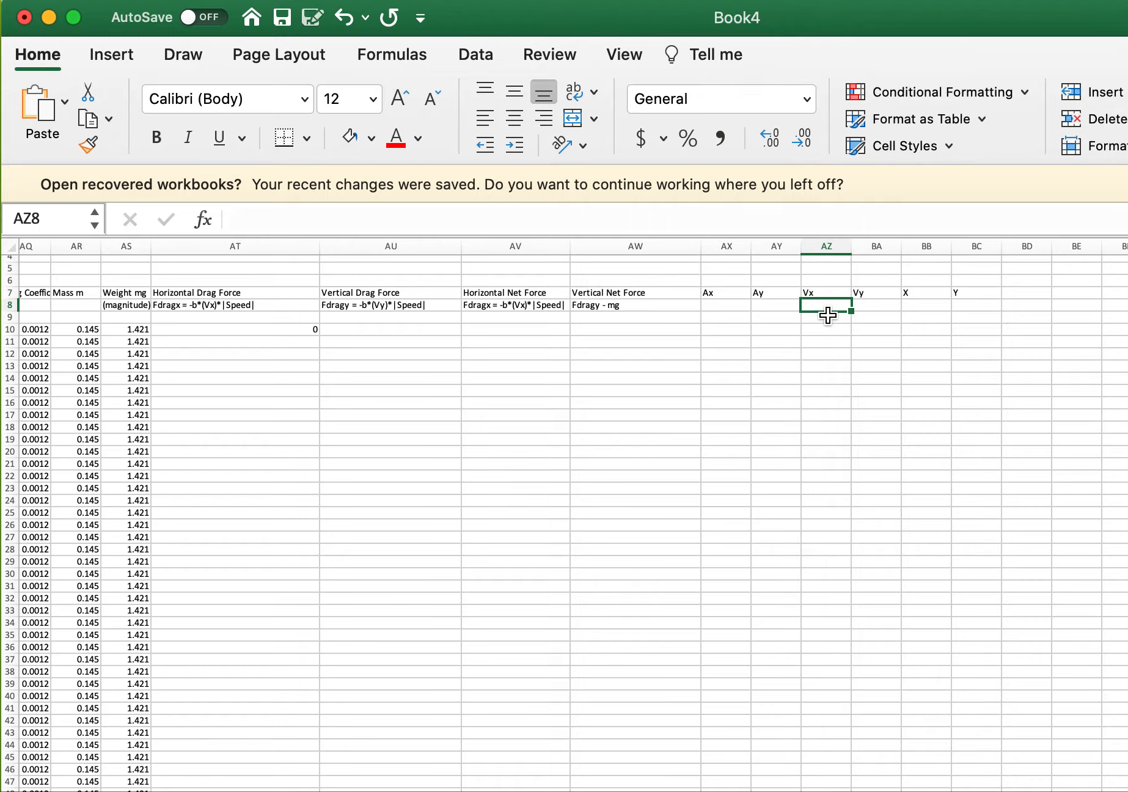
pyautogui.write('50')
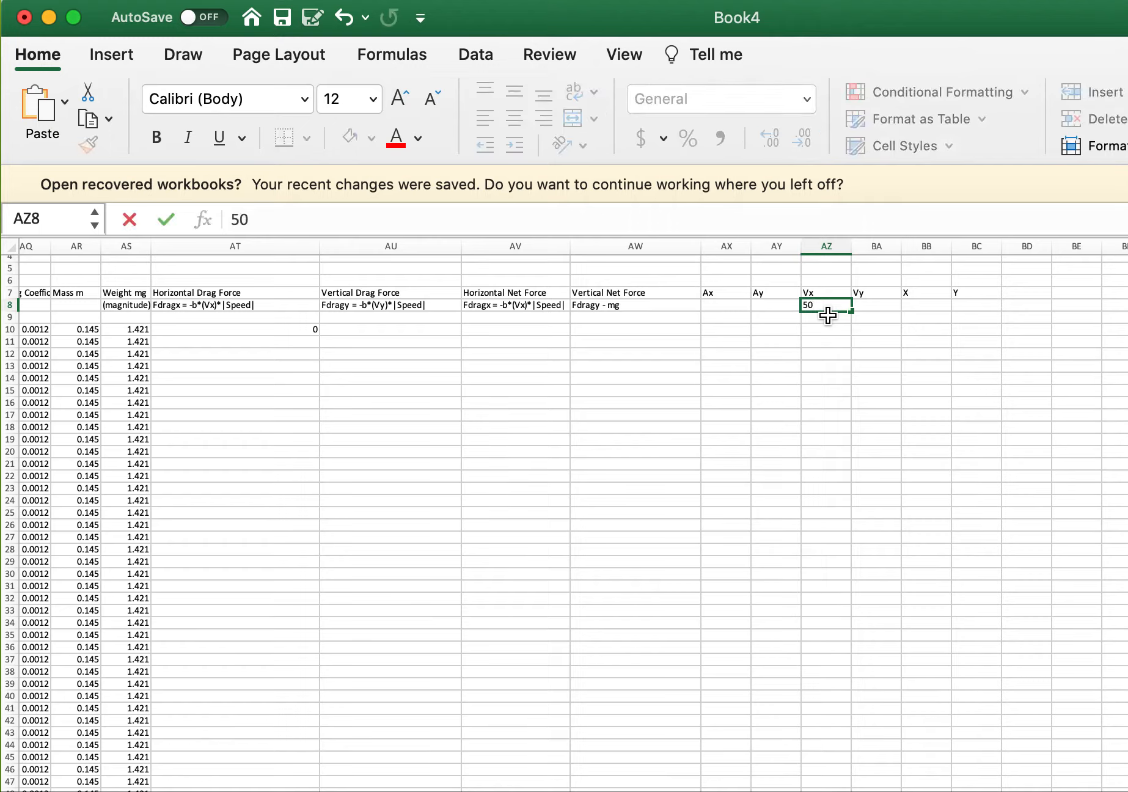
pyautogui.write('*Cos(45)')
pyautogui.press('Return')
# Enter the initial vertical velocity label "50*Sin(45)" in BA8 under the Vy heading.
pyautogui.click(873, 294)
pyautogui.click(874, 305)
pyautogui.write('50')
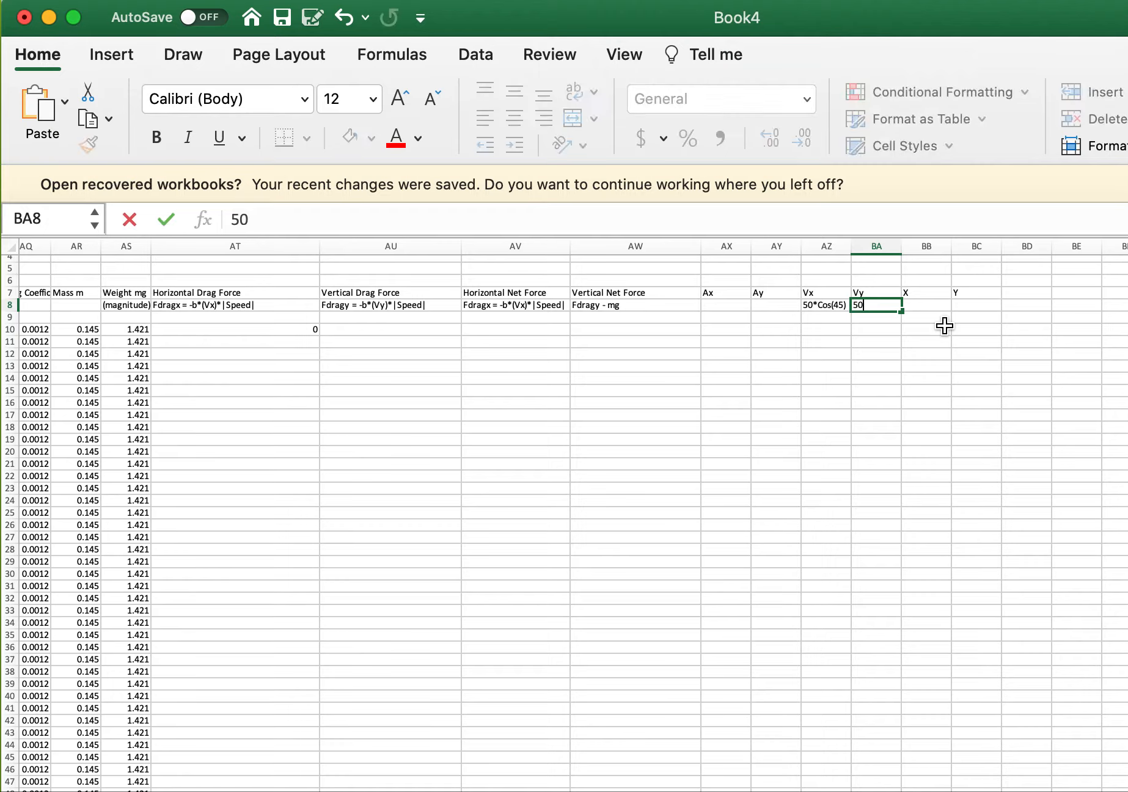
pyautogui.write('*Sin(45)')
pyautogui.press('Return')
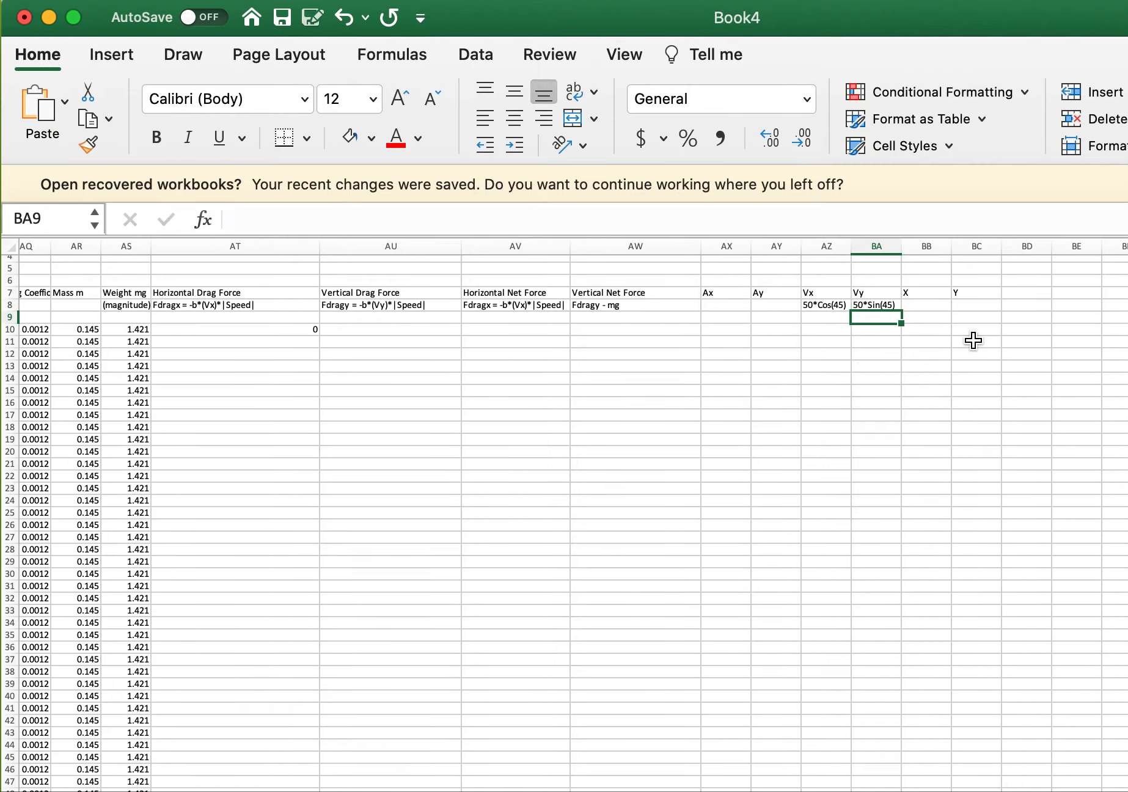
# Set the initial Vx in AZ10 and the initial Vy in BA10 to 35.36.
pyautogui.click(824, 333)
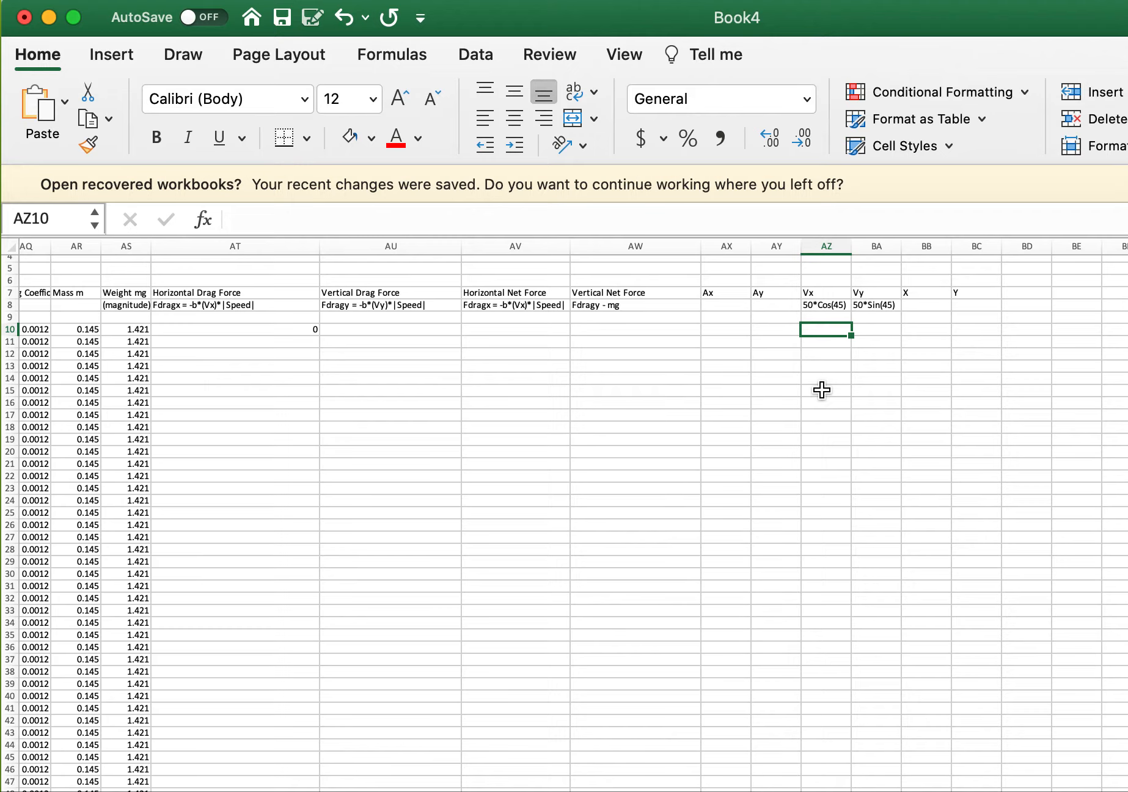
pyautogui.write('35.')
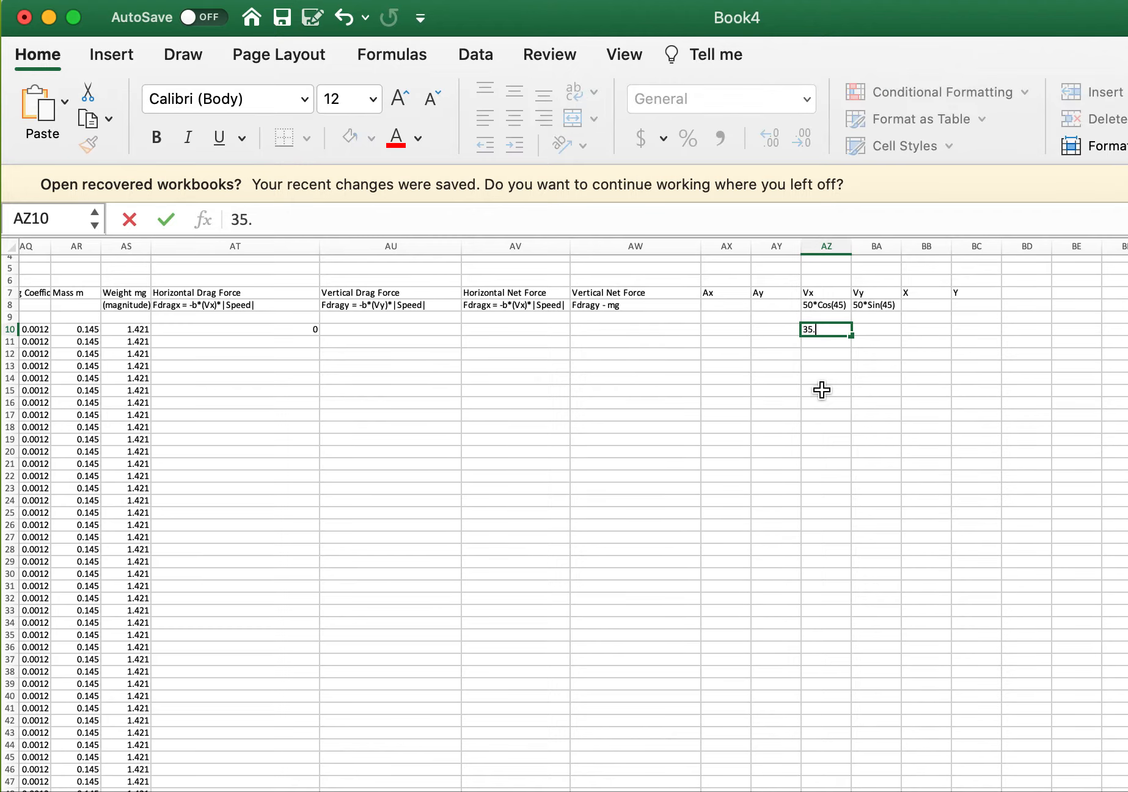
pyautogui.write('36')
pyautogui.press('Tab')
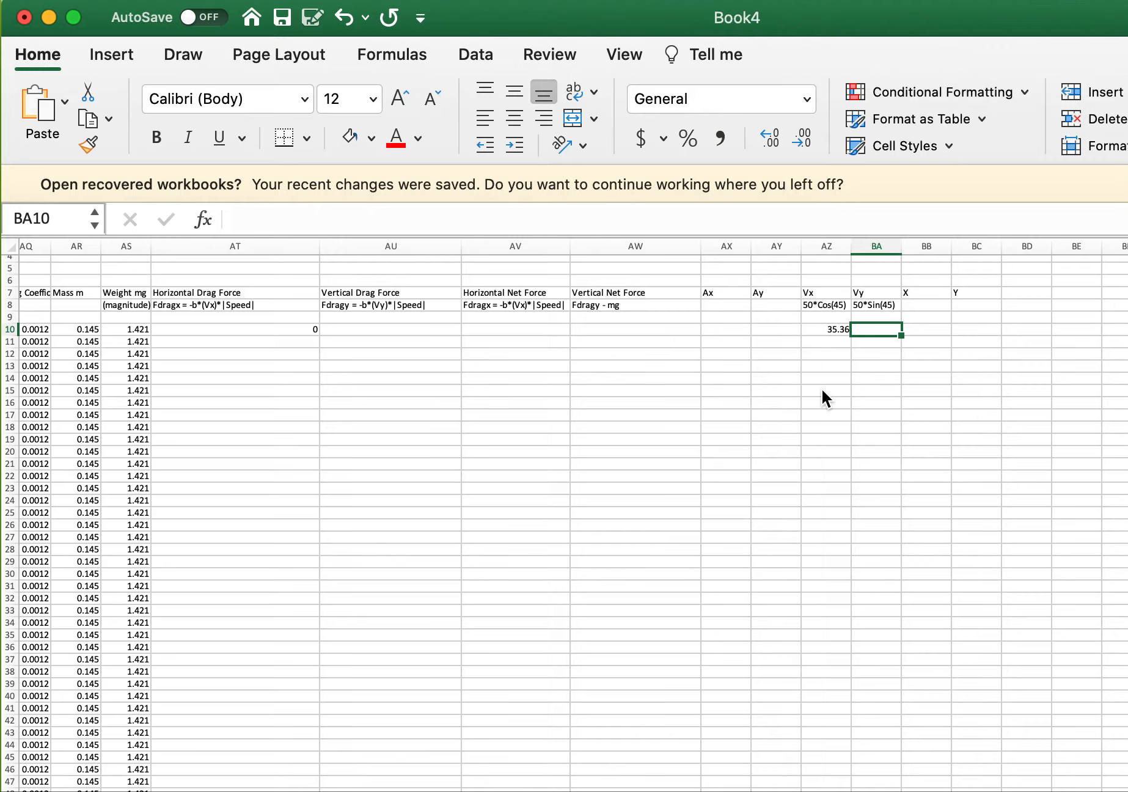
pyautogui.write('35')
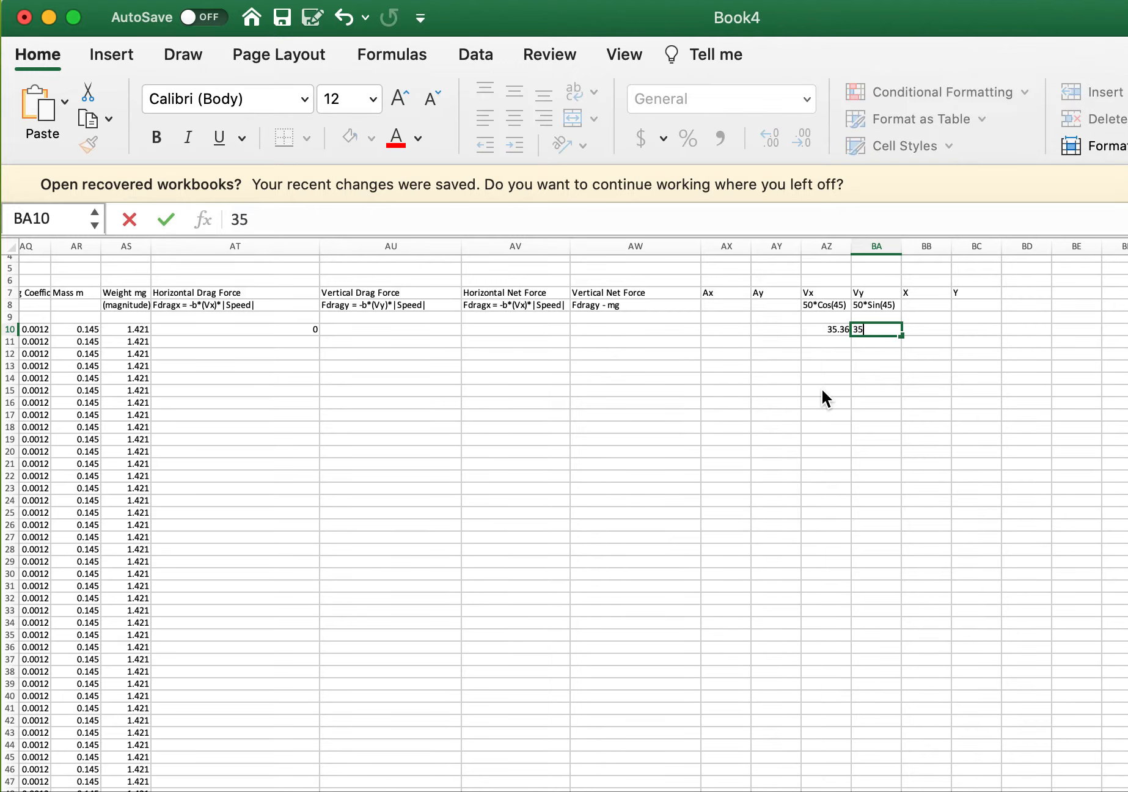
pyautogui.write('.36')
pyautogui.press('Return')
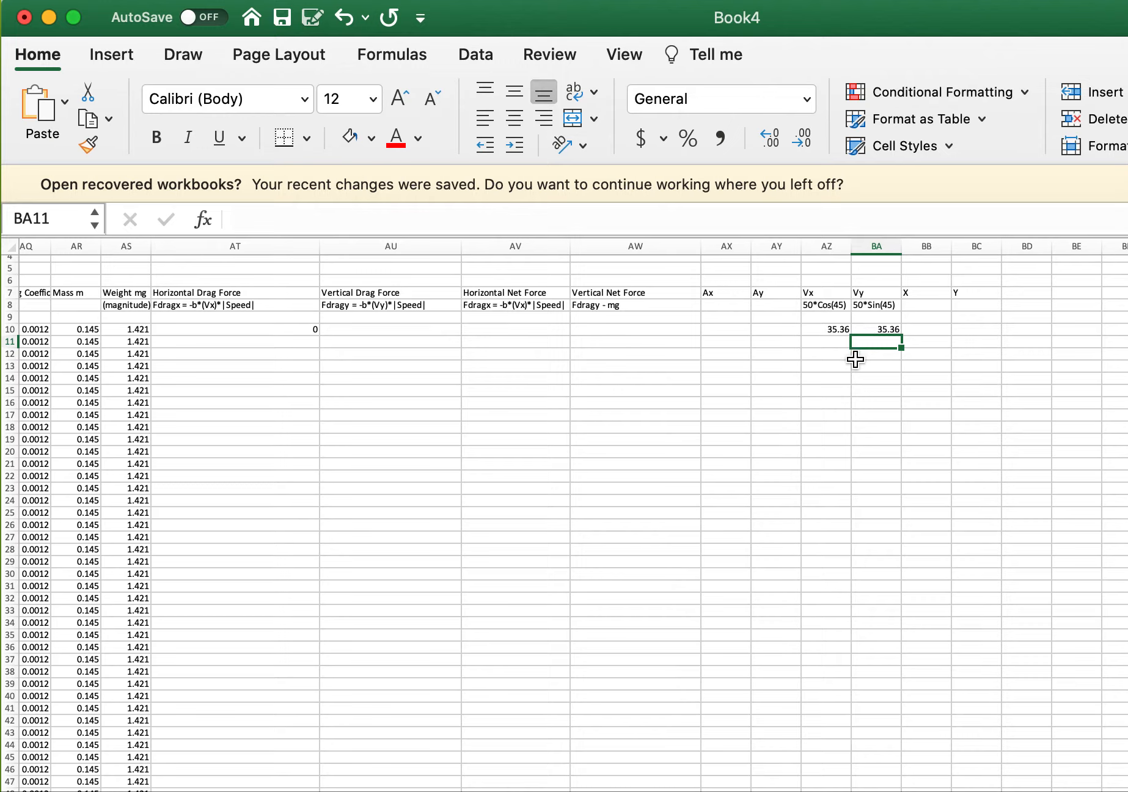
# Set the initial X position in BB10 and the initial Y position in BC10 to 0.
pyautogui.click(932, 329)
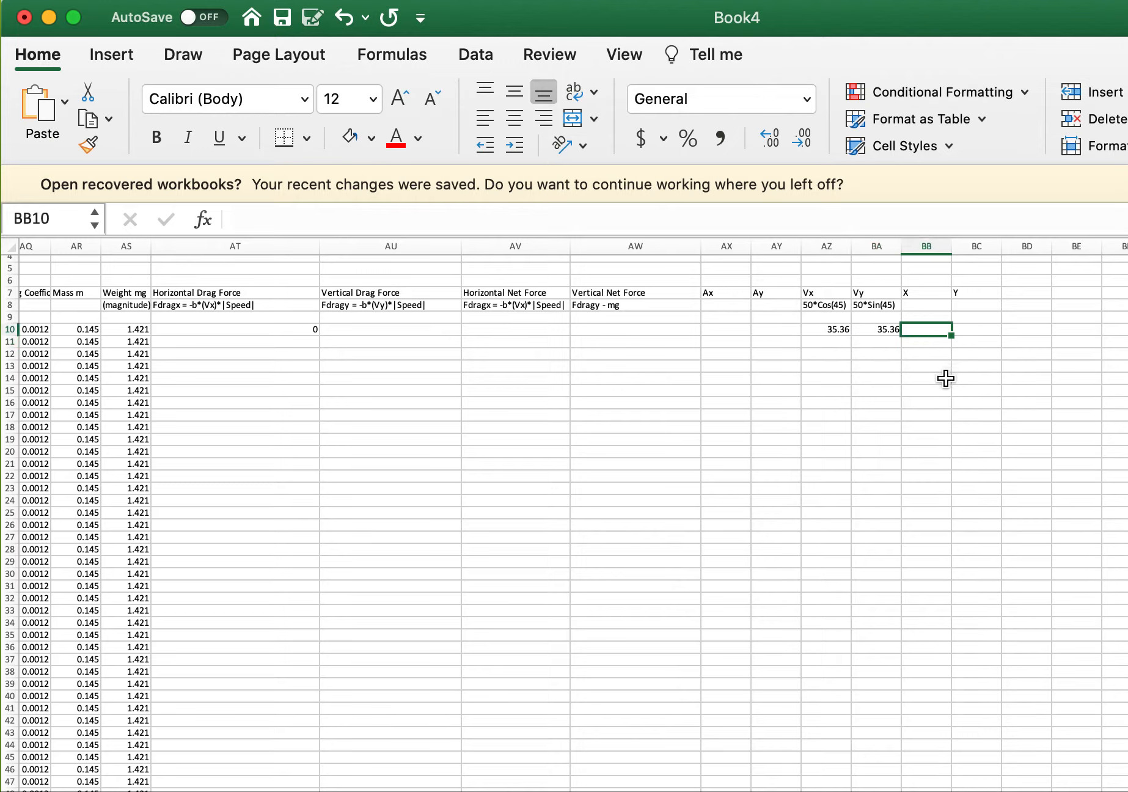
pyautogui.write('0')
pyautogui.press('Tab')
pyautogui.write('0')
pyautogui.press('Down')
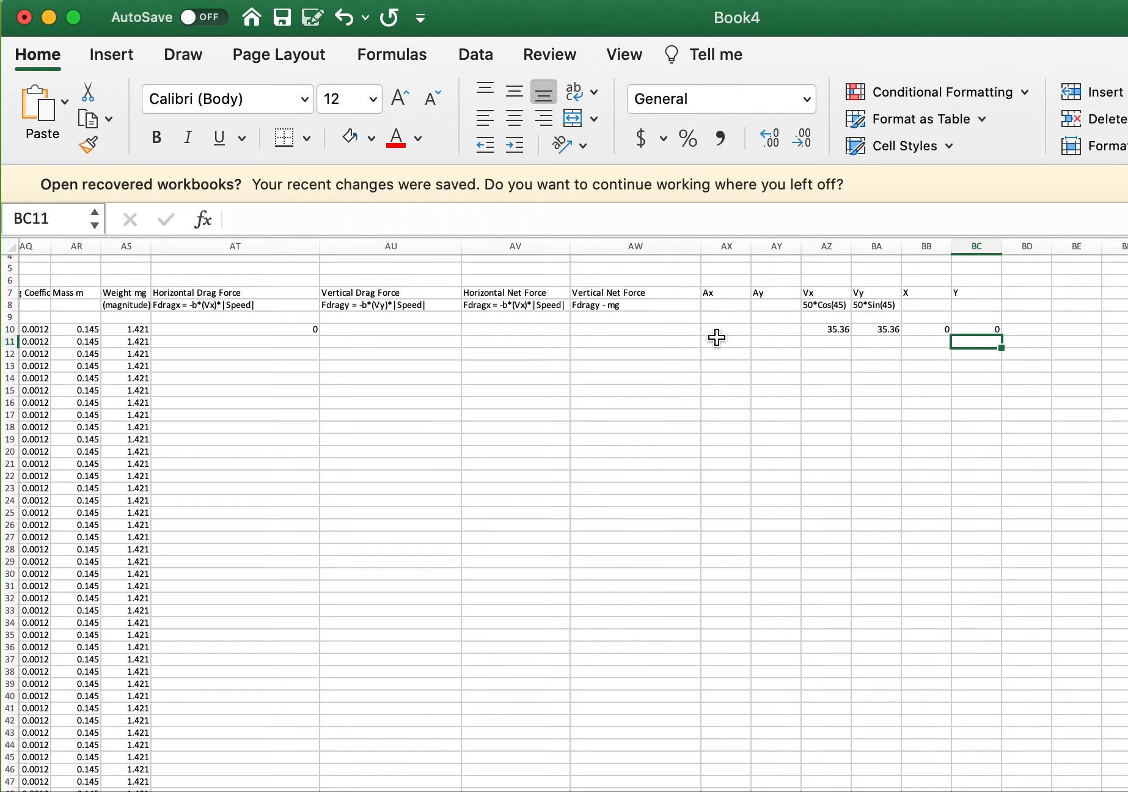
# Replace the horizontal drag force formula in AT10 with =-AQ10*AZ10*SQRT(AZ10^2+BA10^2).
pyautogui.click(819, 333)
pyautogui.click(871, 332)
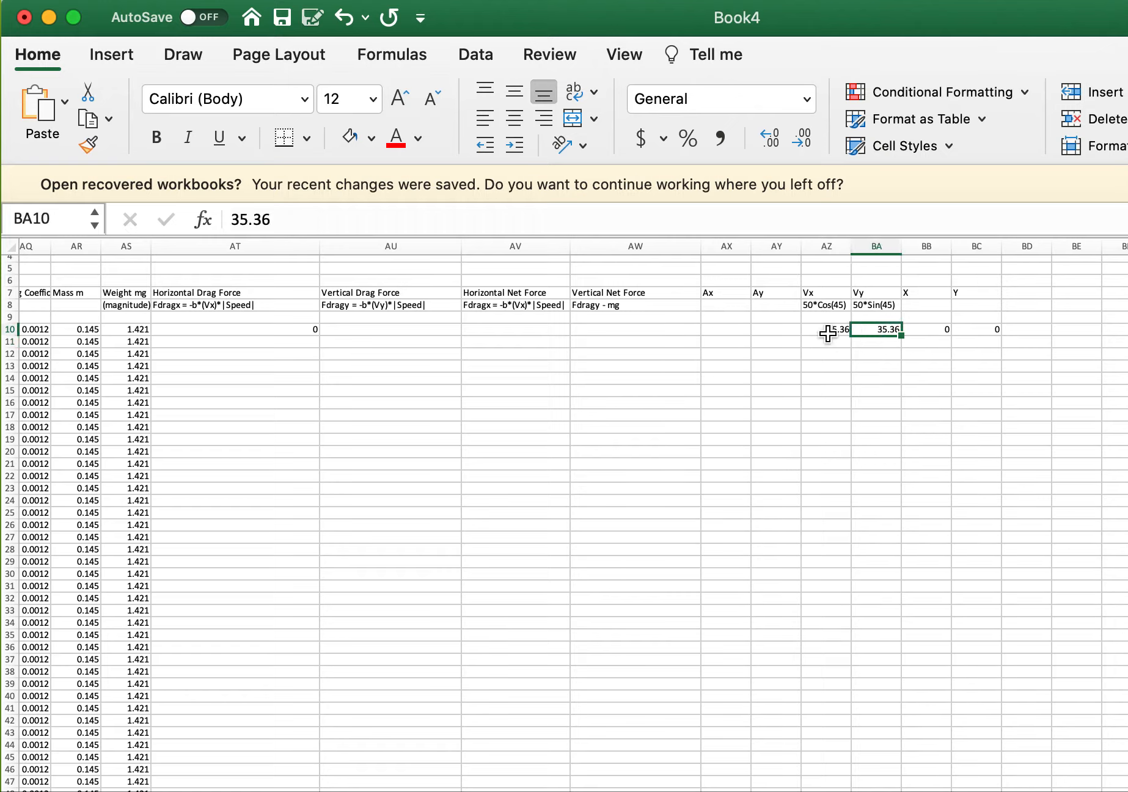
pyautogui.click(252, 307)
pyautogui.click(345, 310)
pyautogui.click(233, 336)
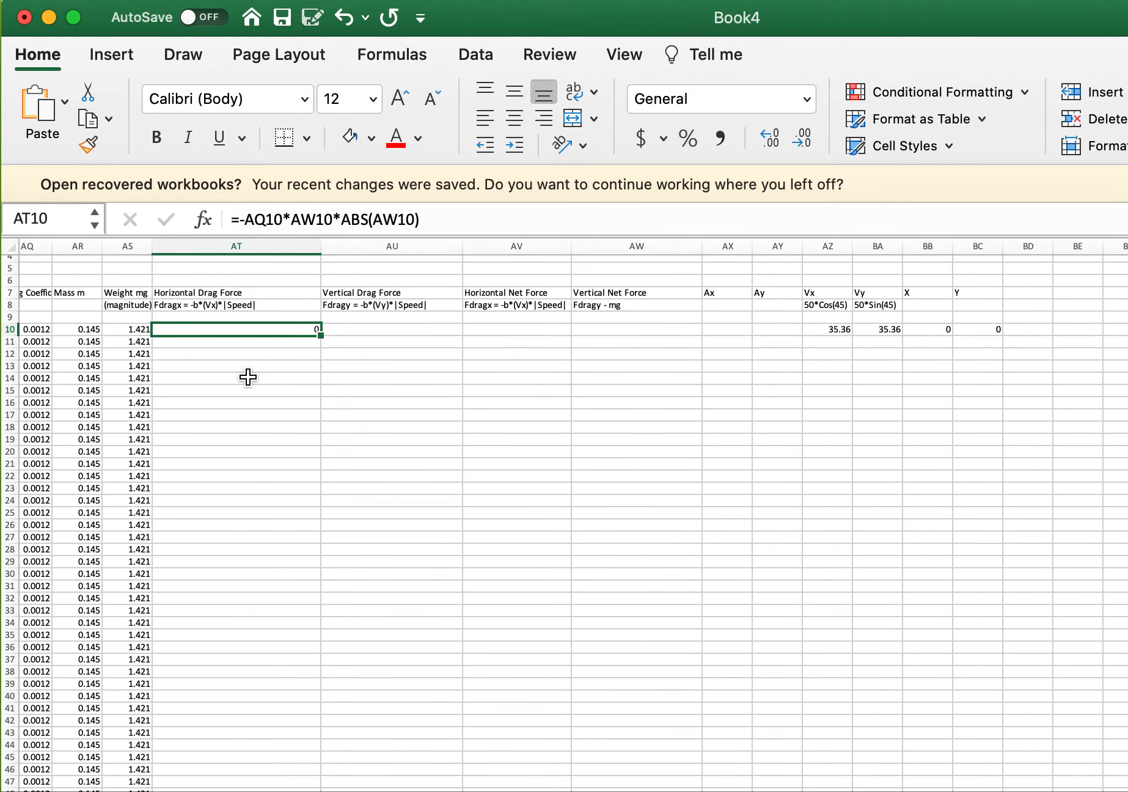
pyautogui.hscroll(-2, 248, 377)
pyautogui.write('-')
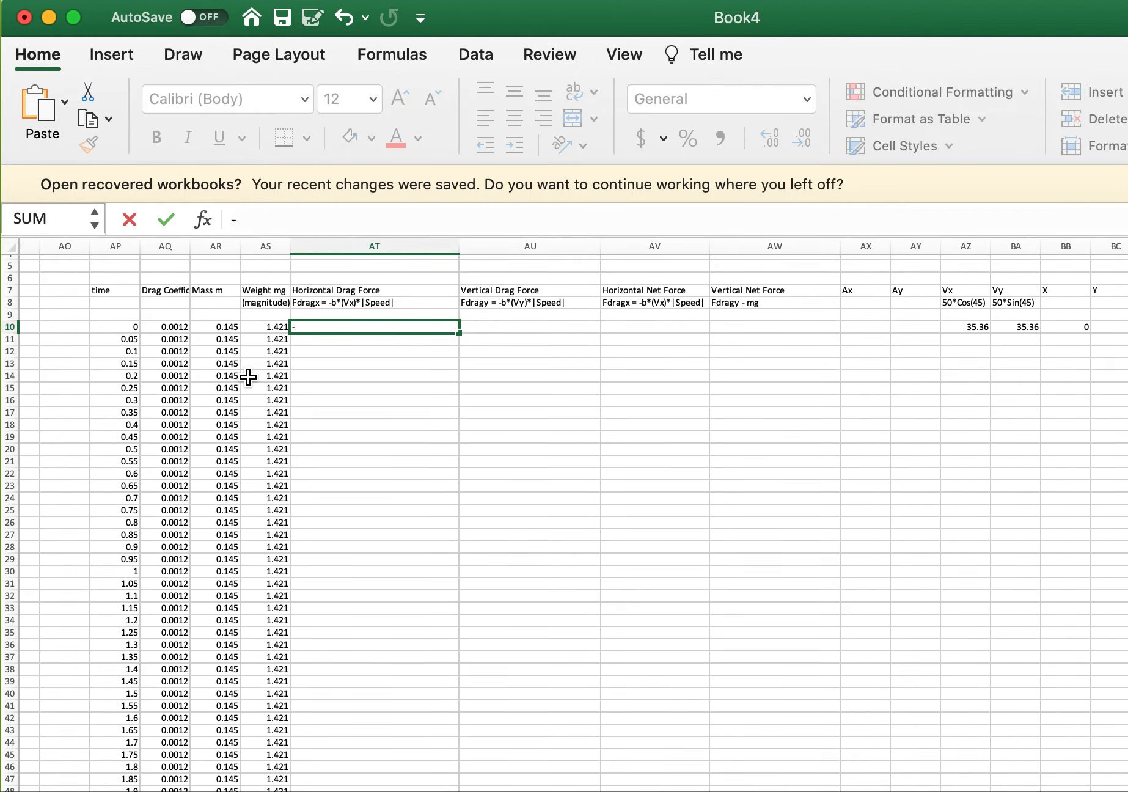
pyautogui.write('AQ10')
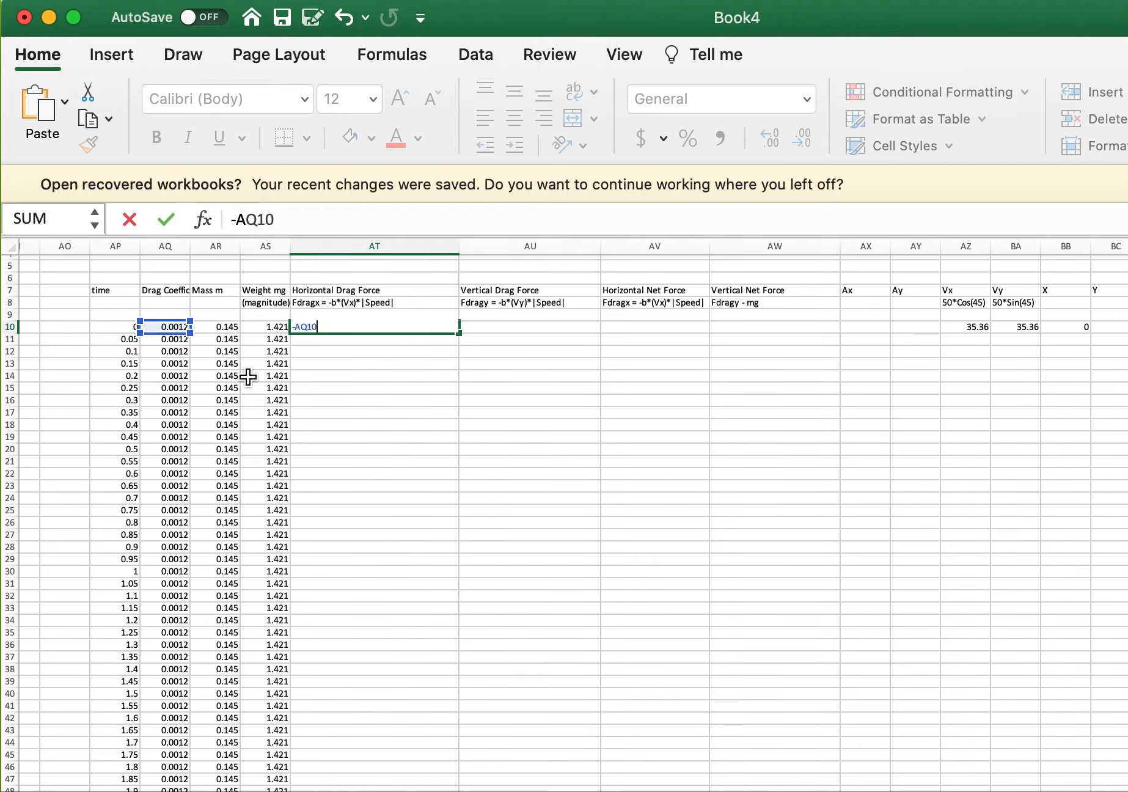
pyautogui.write('*AZ10*')
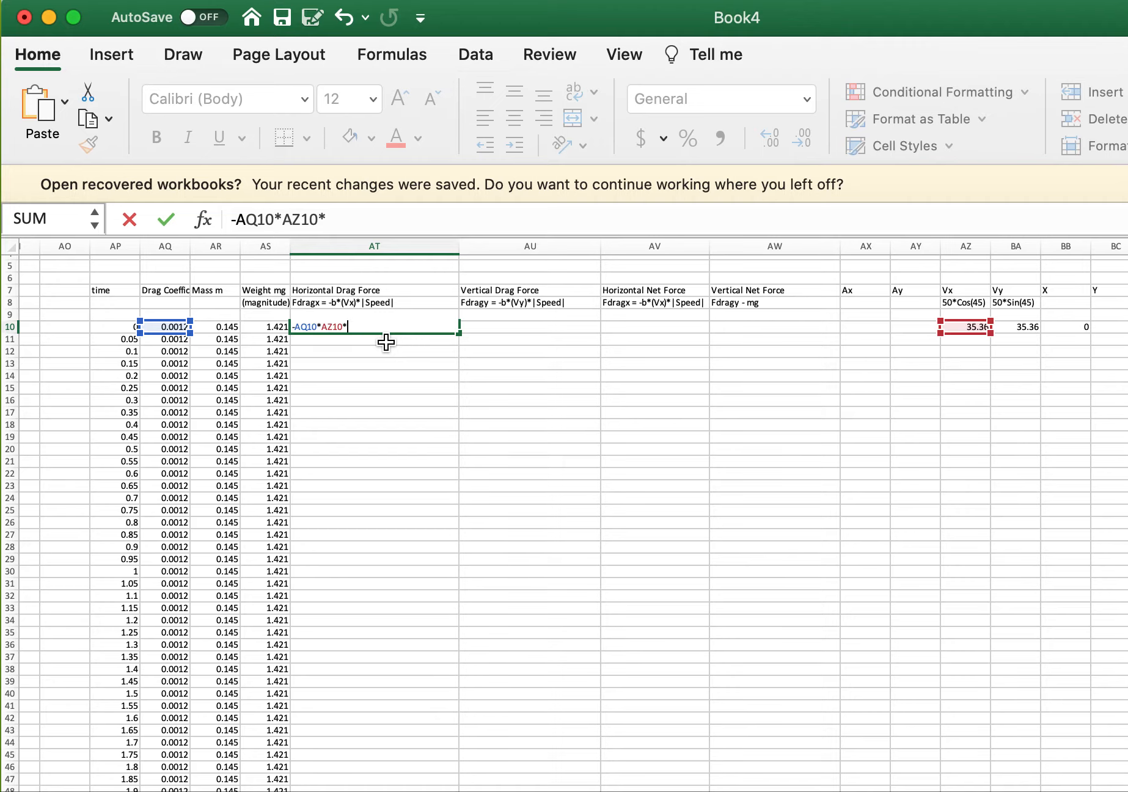
pyautogui.write('SQRT')
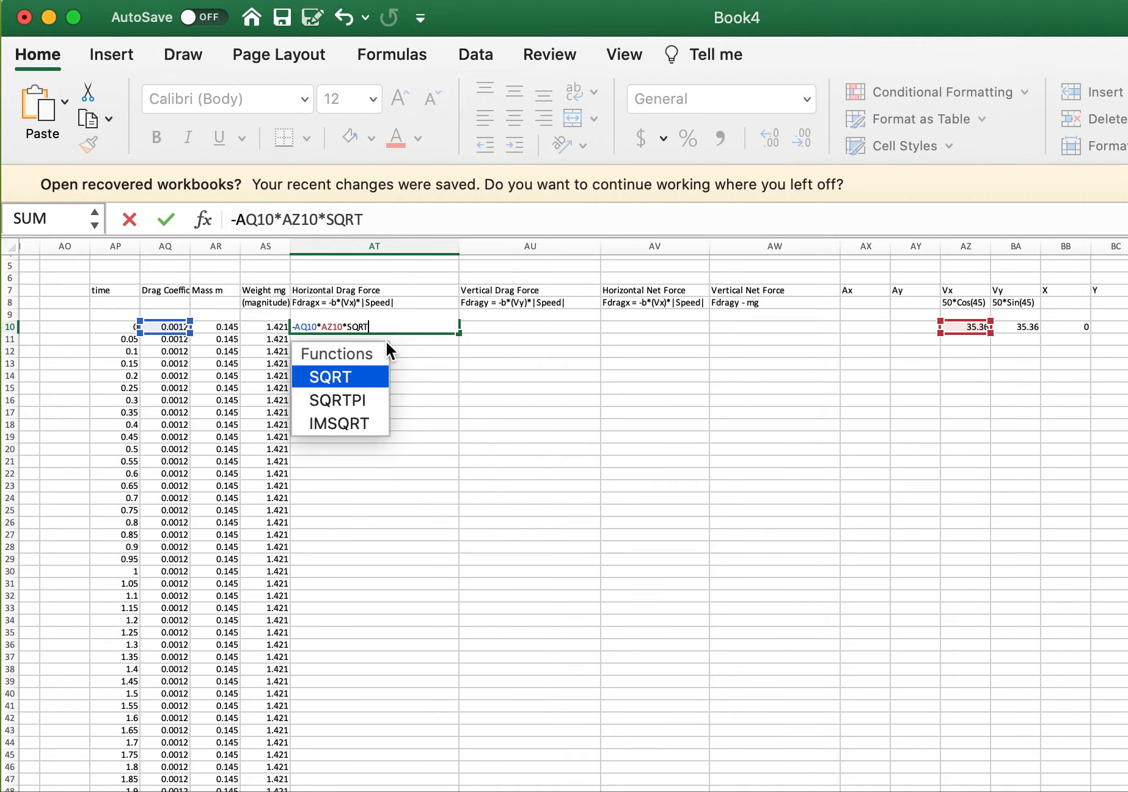
pyautogui.doubleClick(341, 377)
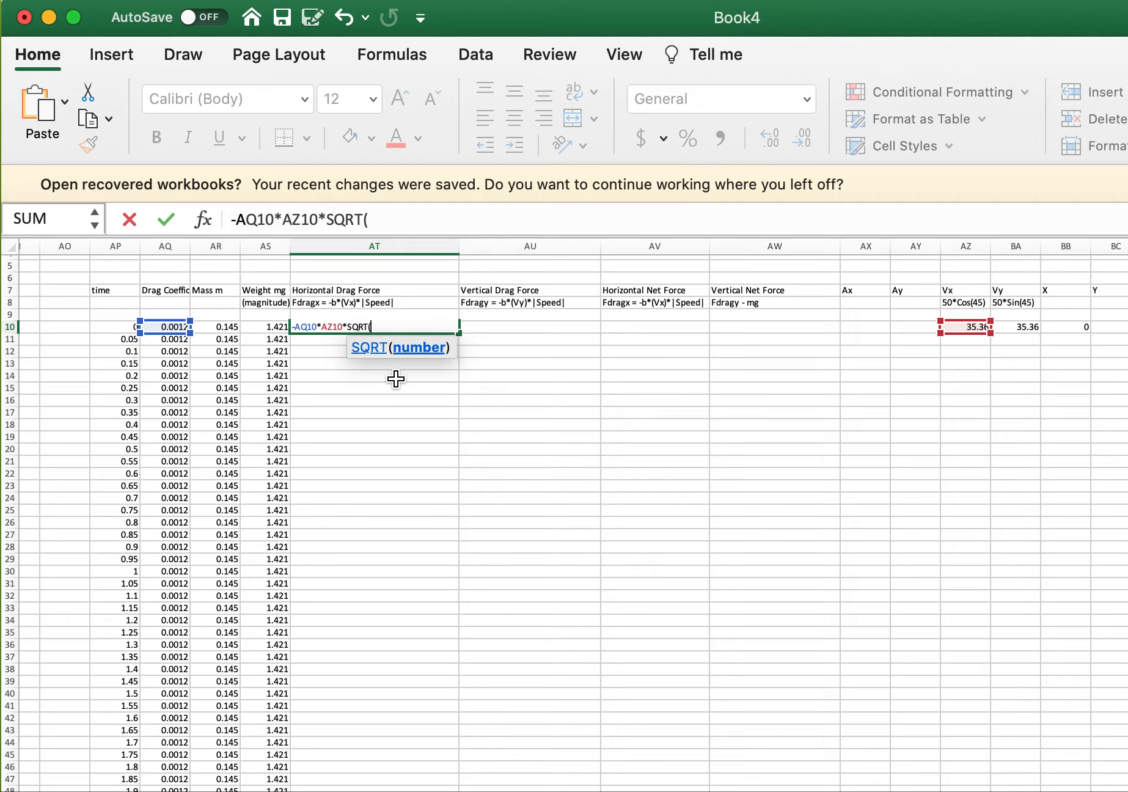
pyautogui.write('AZ10^2+')
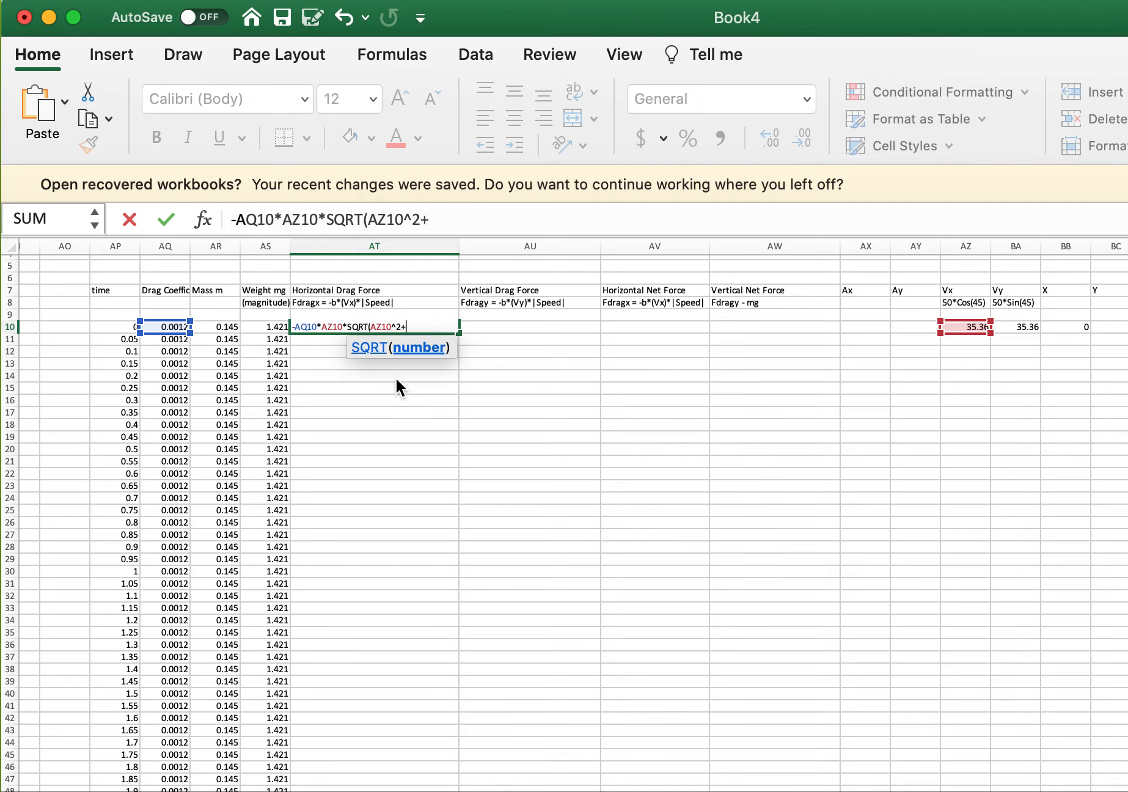
pyautogui.write('A10^2)')
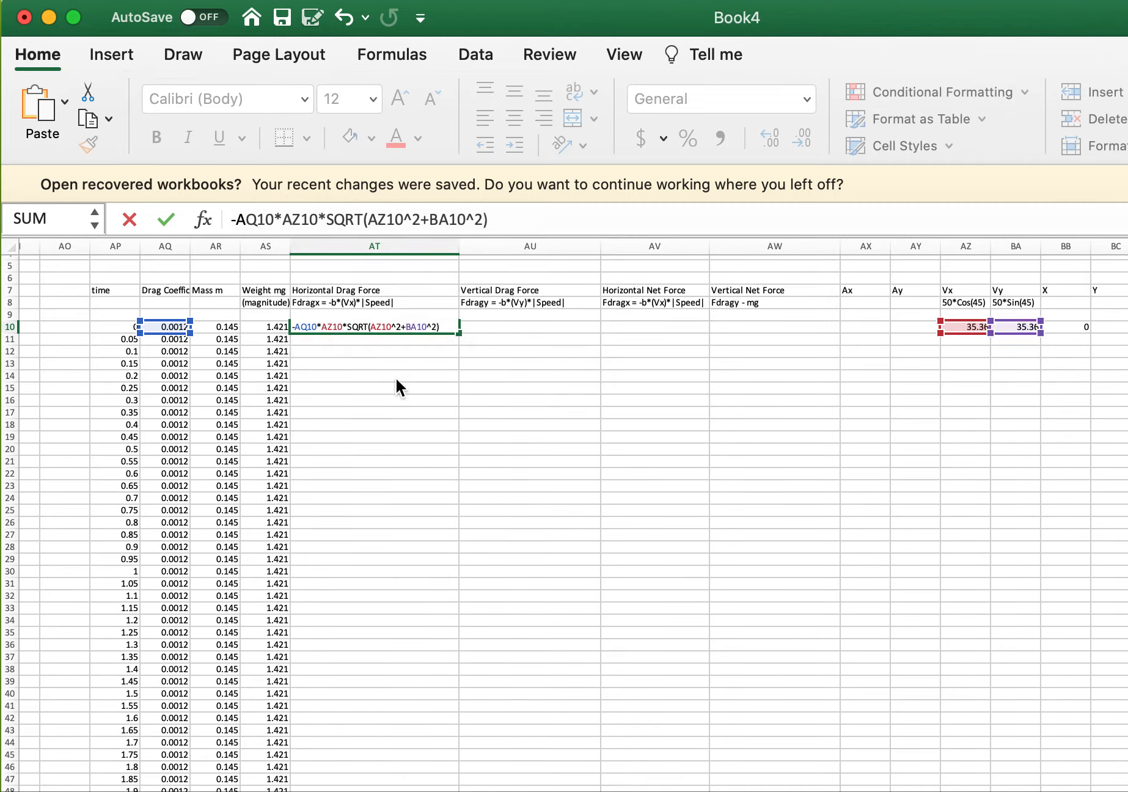
pyautogui.press('Return')
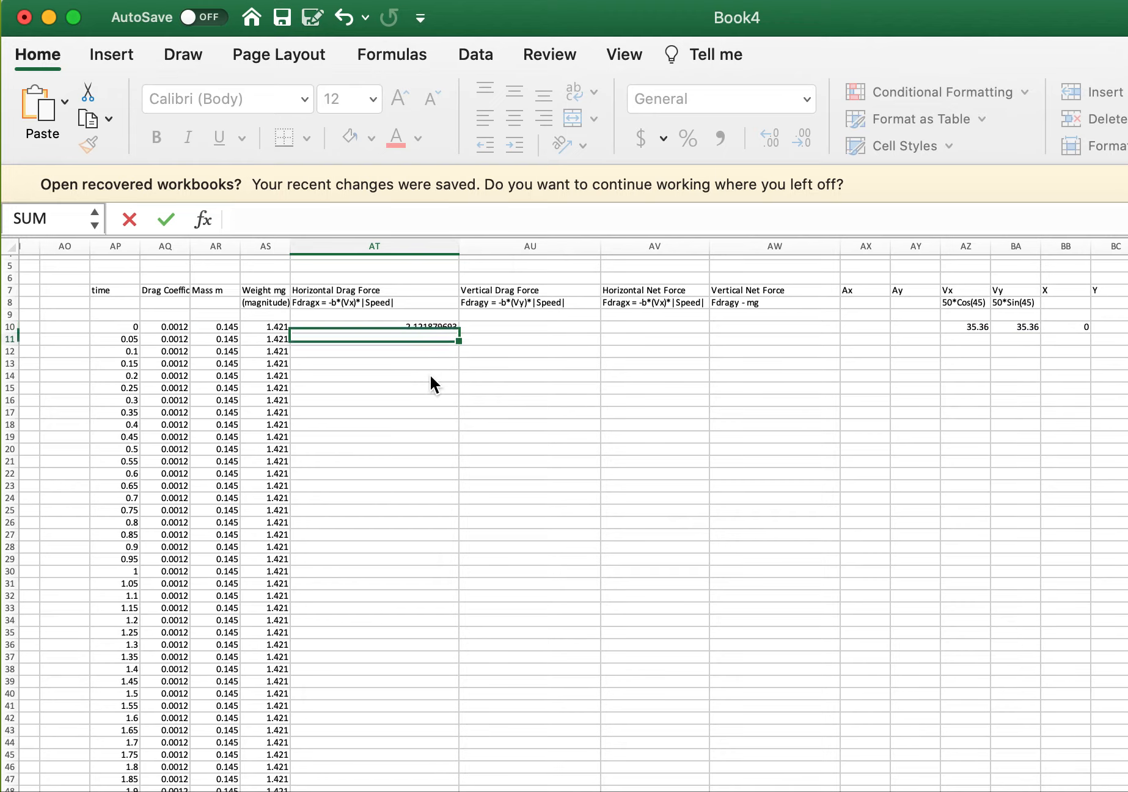
# Enter the vertical drag force formula =-AQ10*BA10*SQRT(AZ10^2+BA10^2) in AU10.
pyautogui.click(496, 327)
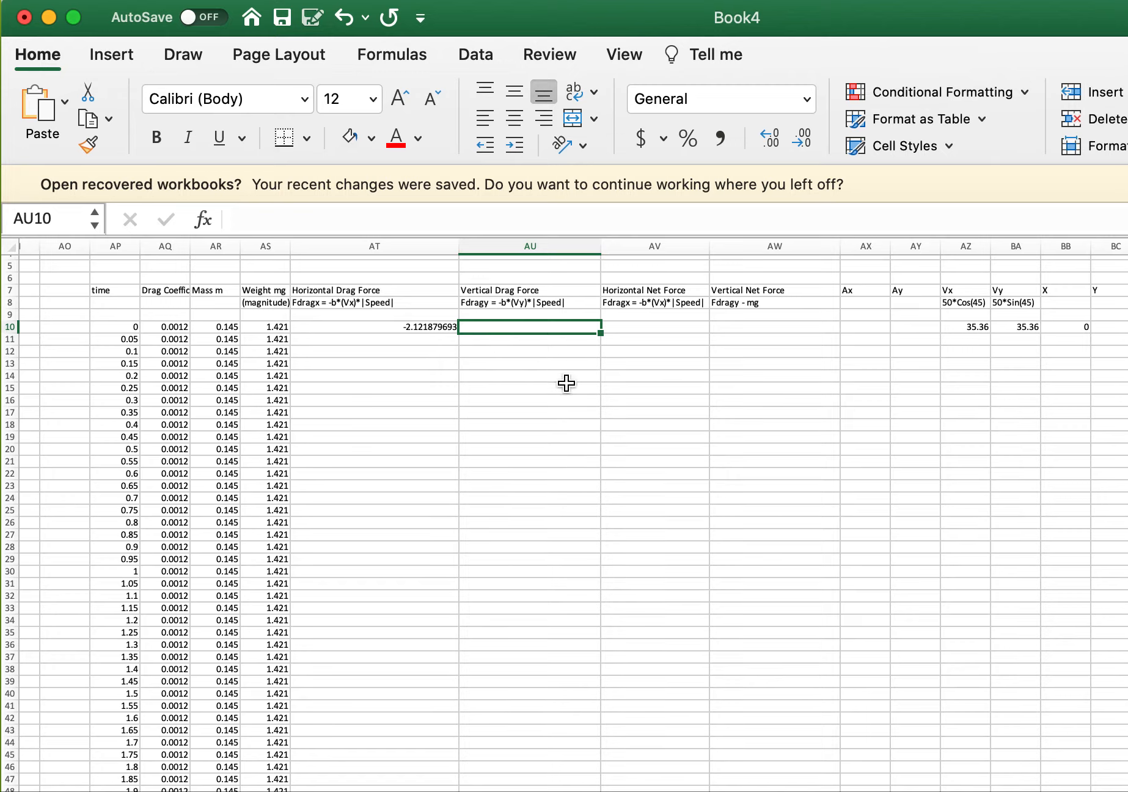
pyautogui.write('=')
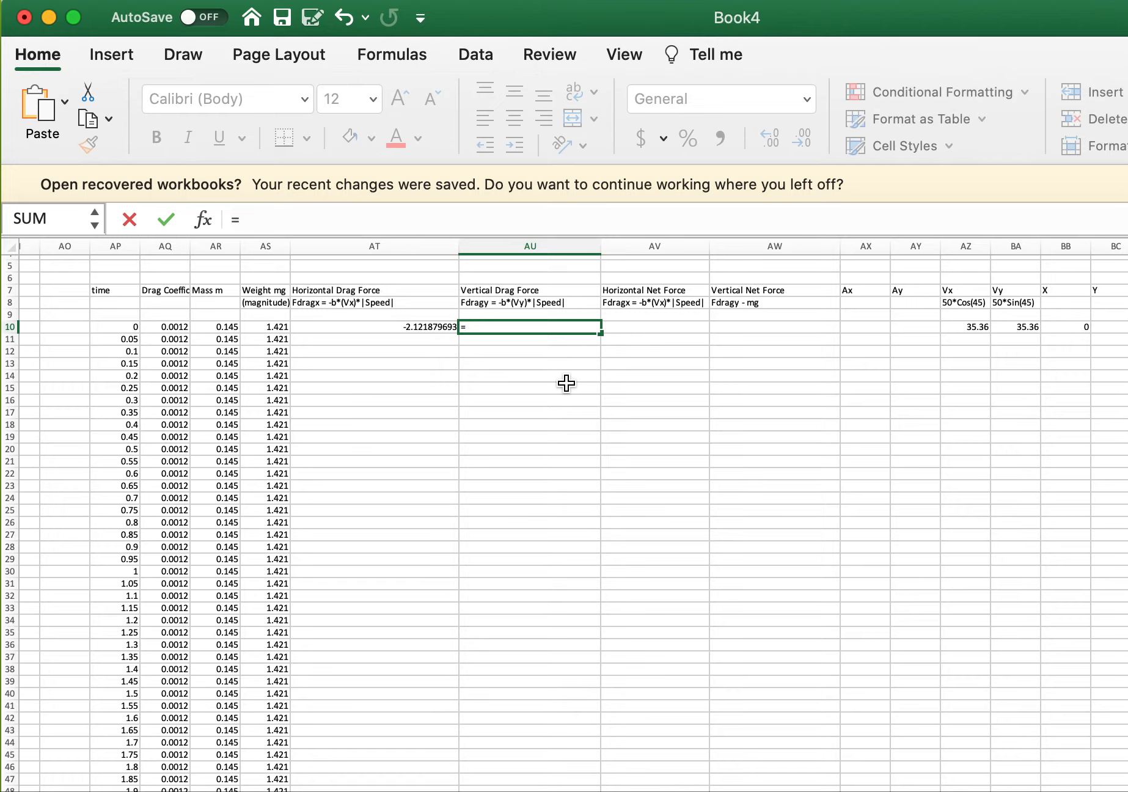
pyautogui.write('-AQ10')
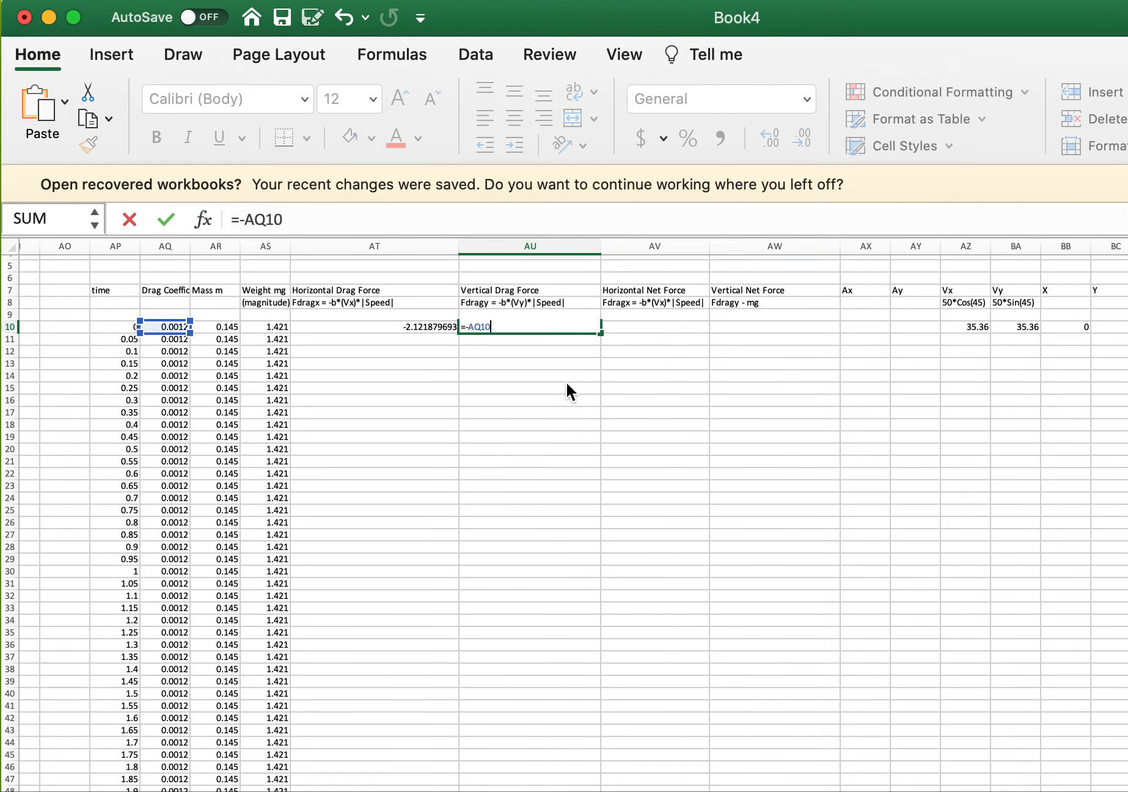
pyautogui.write('*Ba10')
pyautogui.click(565, 327)
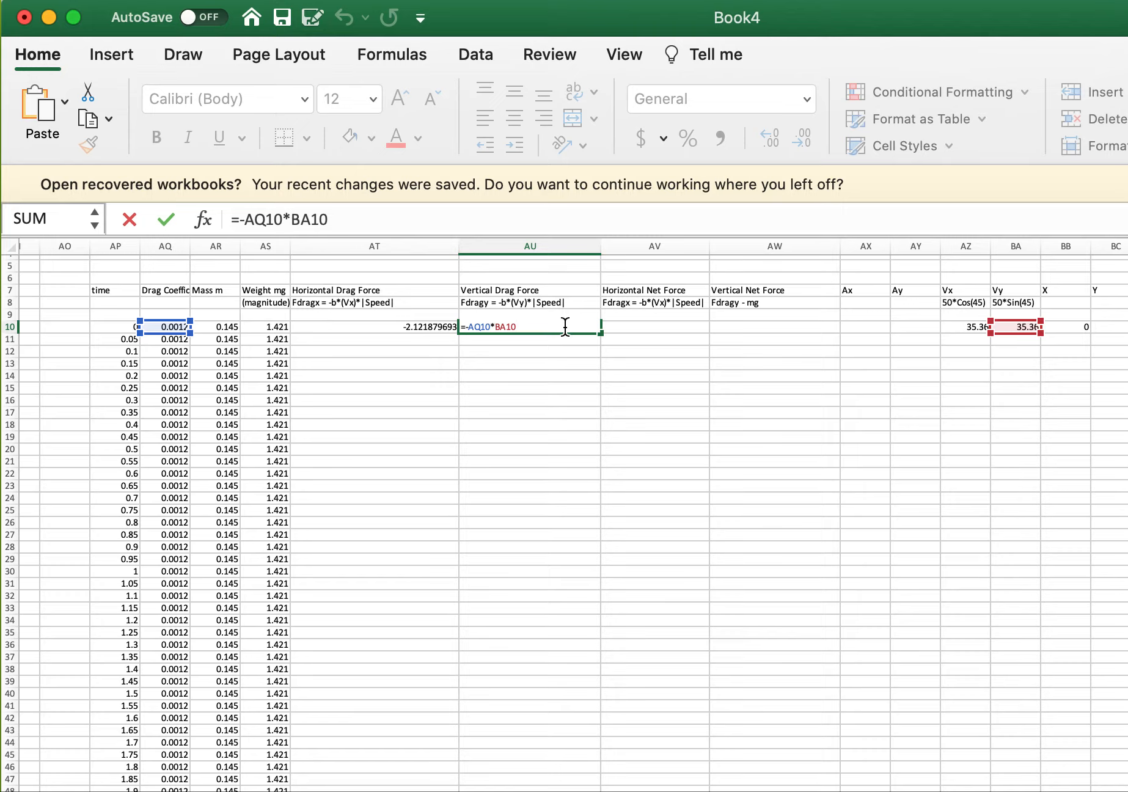
pyautogui.write('*S')
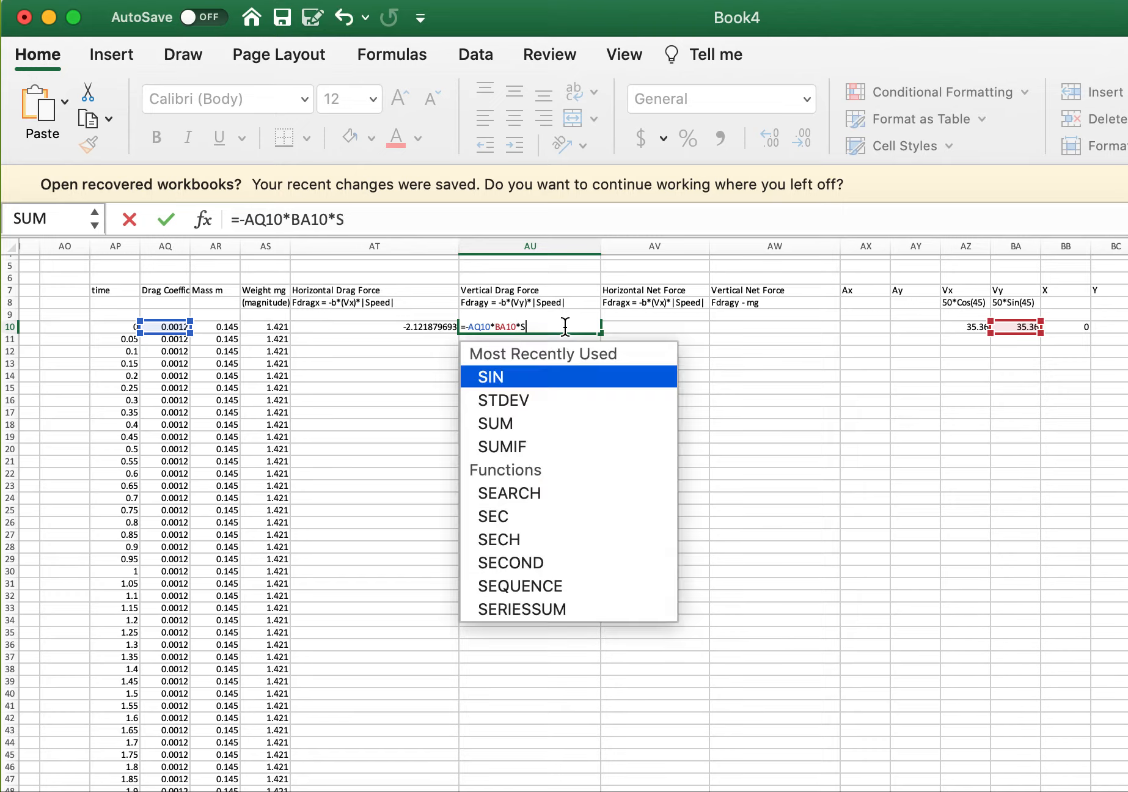
pyautogui.write('QRT(')
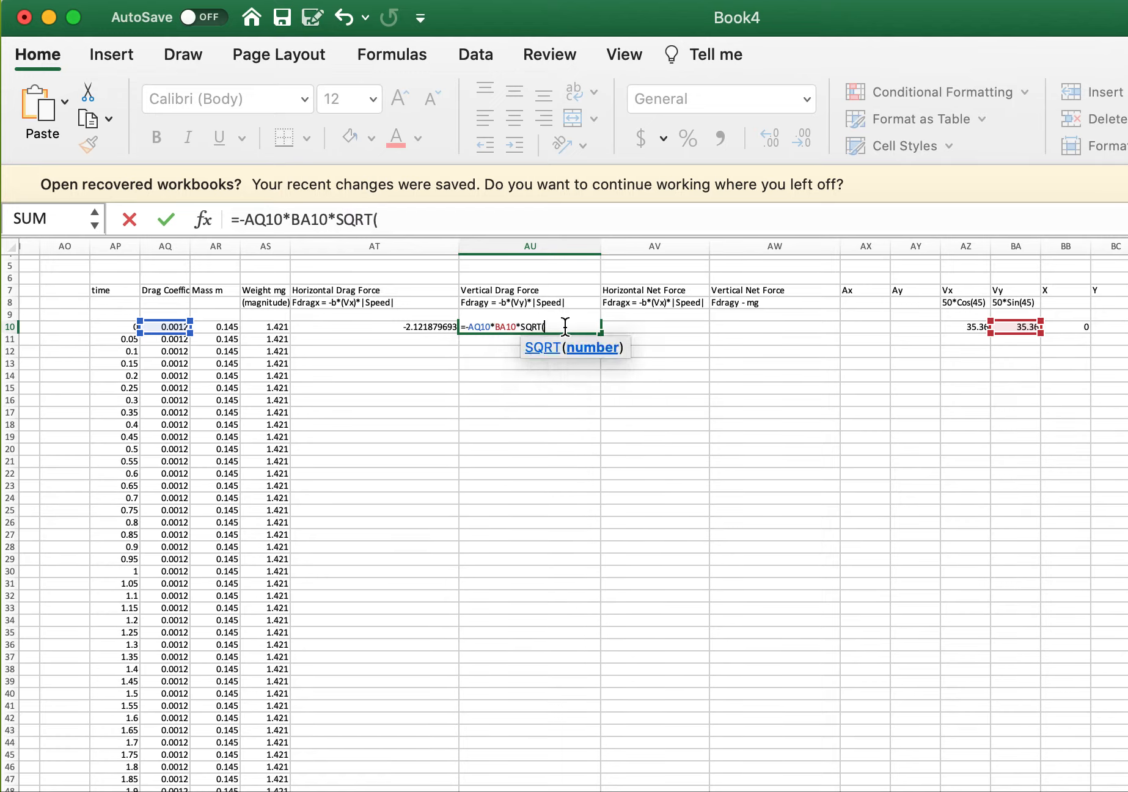
pyautogui.write('AZ10^2+BA10^')
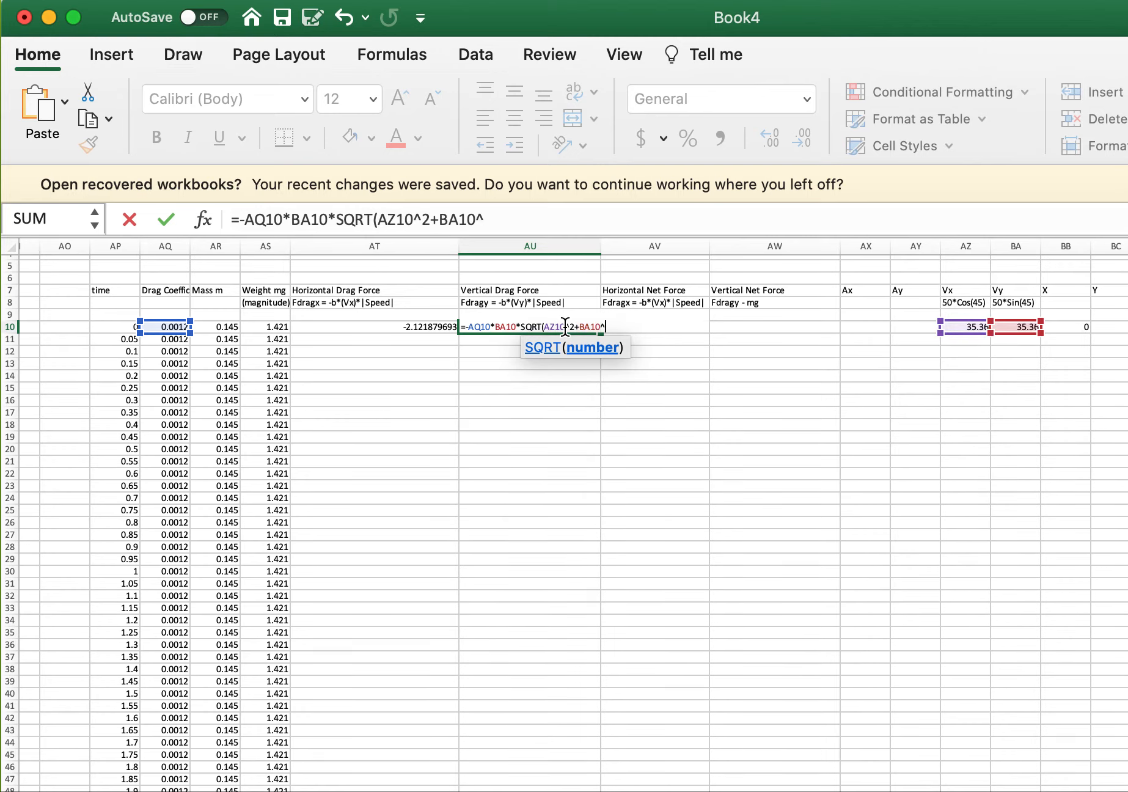
pyautogui.write('2)')
pyautogui.press('Return')
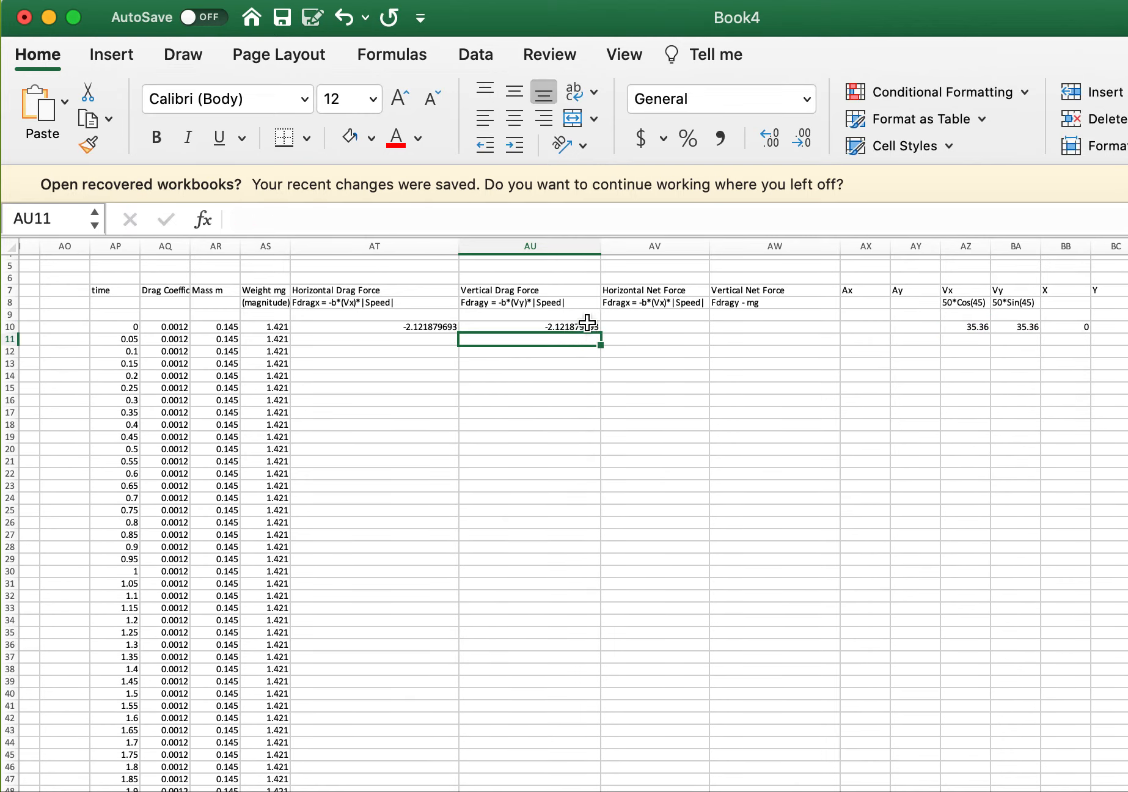
# Compare the drag force formula of the earlier one-dimensional model in Z11 with the two-dimensional one in AT10.
pyautogui.click(579, 326)
pyautogui.click(553, 343)
pyautogui.hscroll(-15, 611, 371)
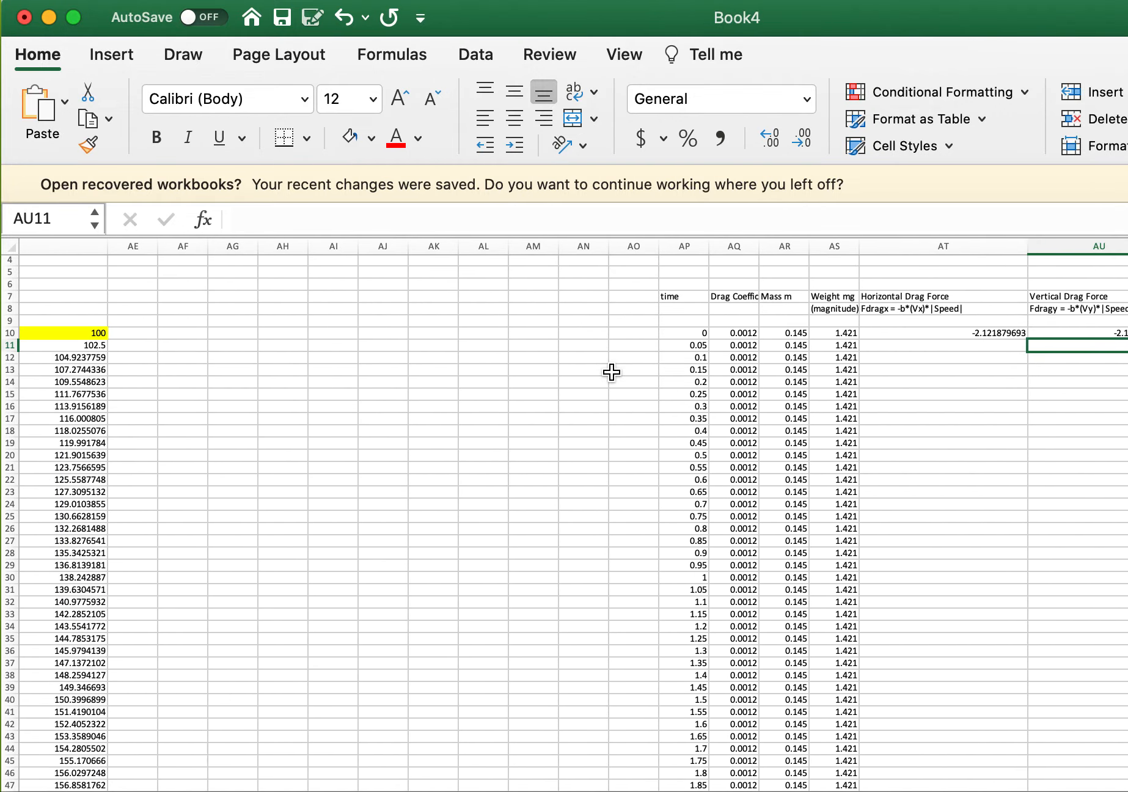
pyautogui.hscroll(-1, 611, 371)
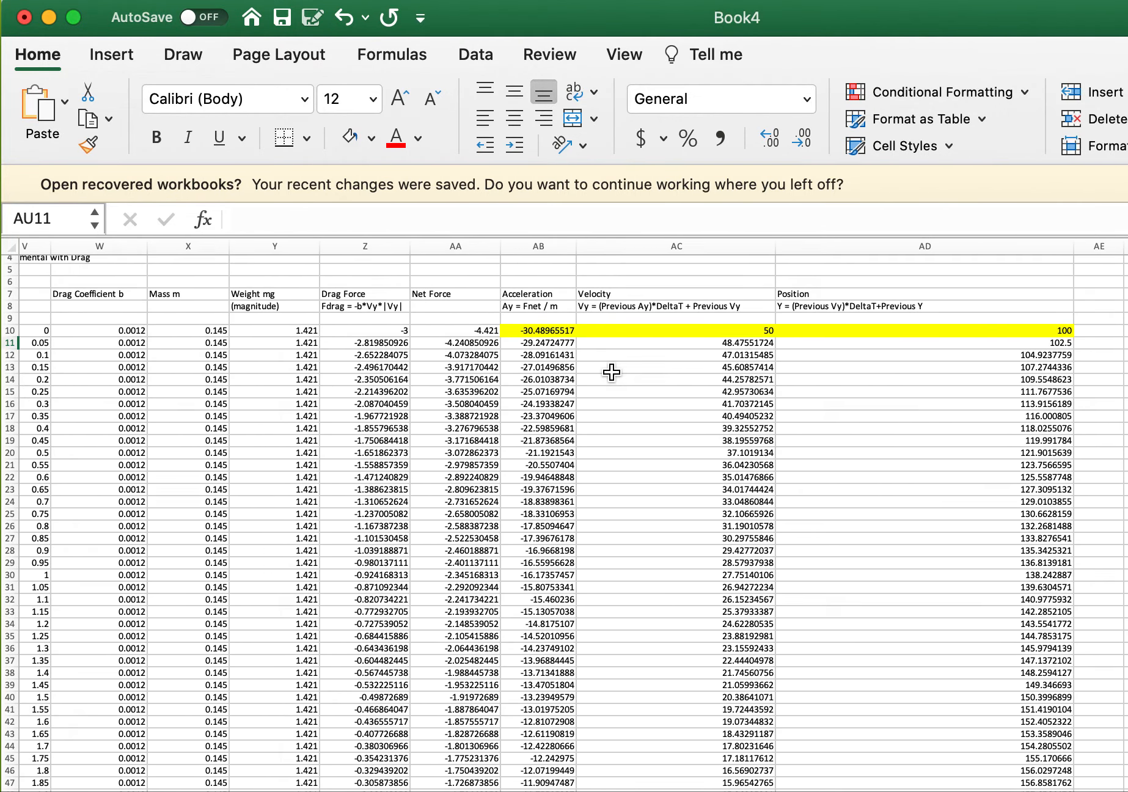
pyautogui.click(486, 368)
pyautogui.click(377, 344)
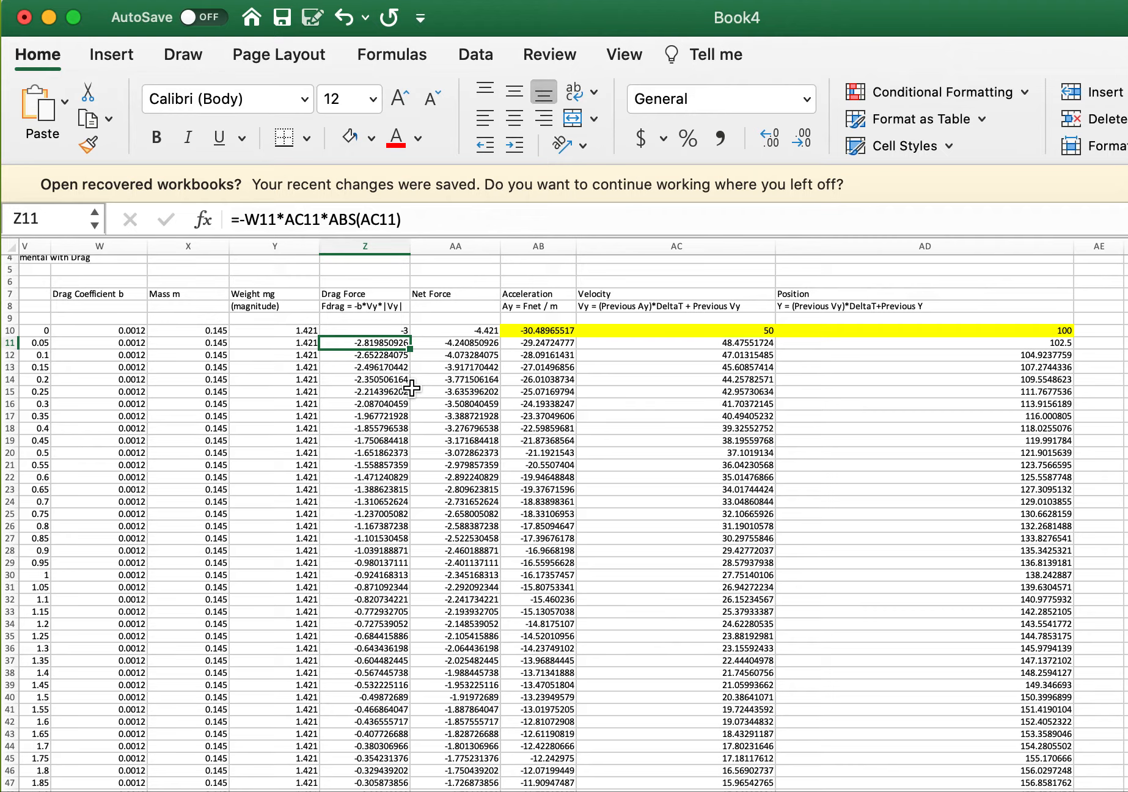
pyautogui.hscroll(16, 412, 388)
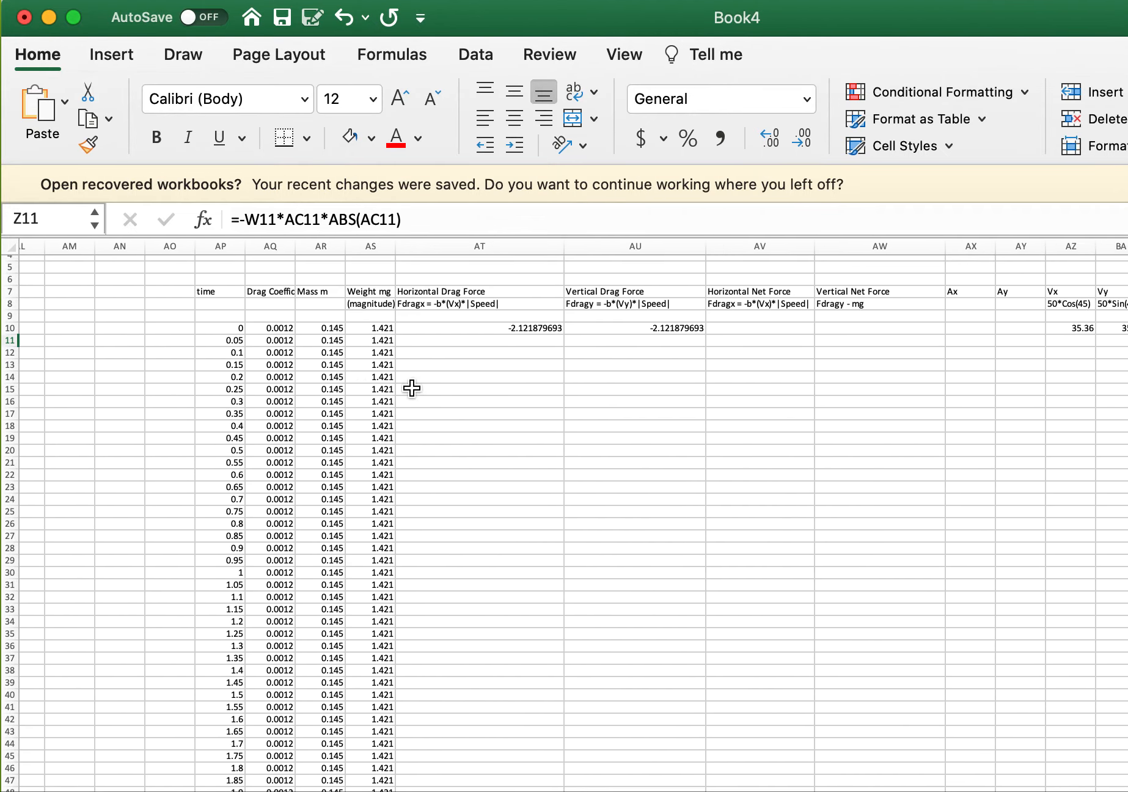
pyautogui.click(451, 325)
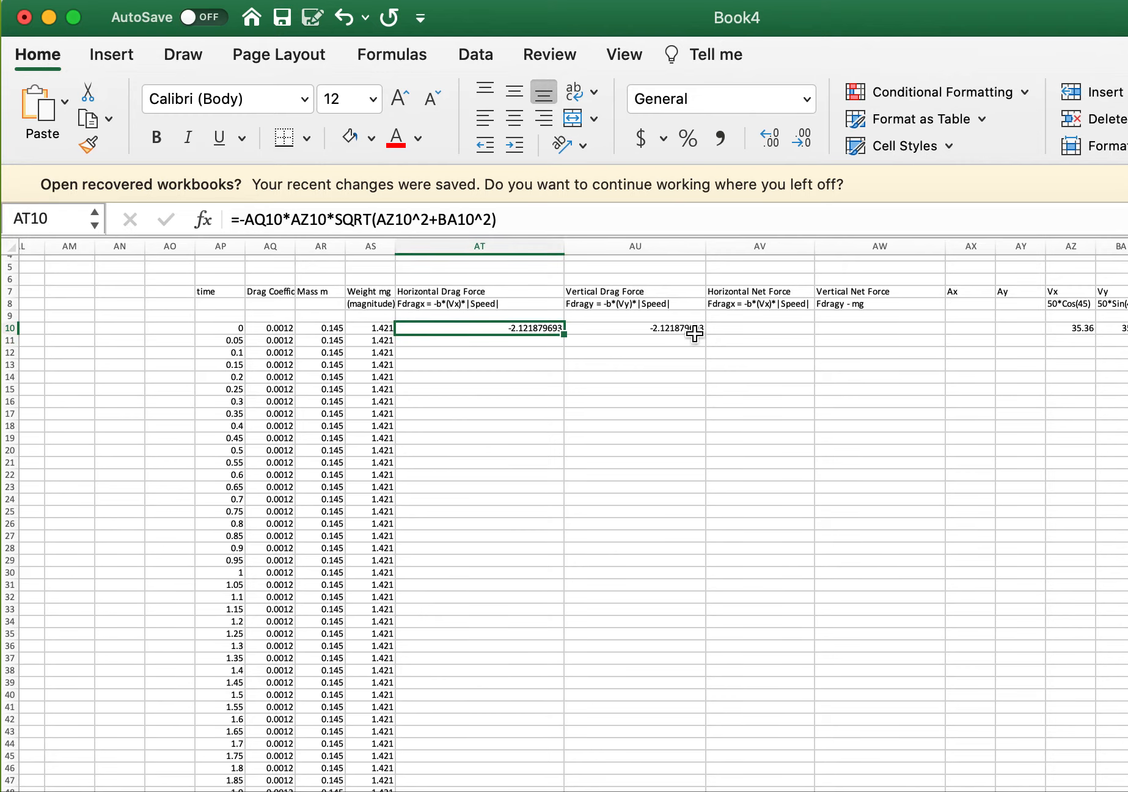
# Set the horizontal net force in AV10 equal to the horizontal drag force with =AT10.
pyautogui.click(750, 318)
pyautogui.click(788, 332)
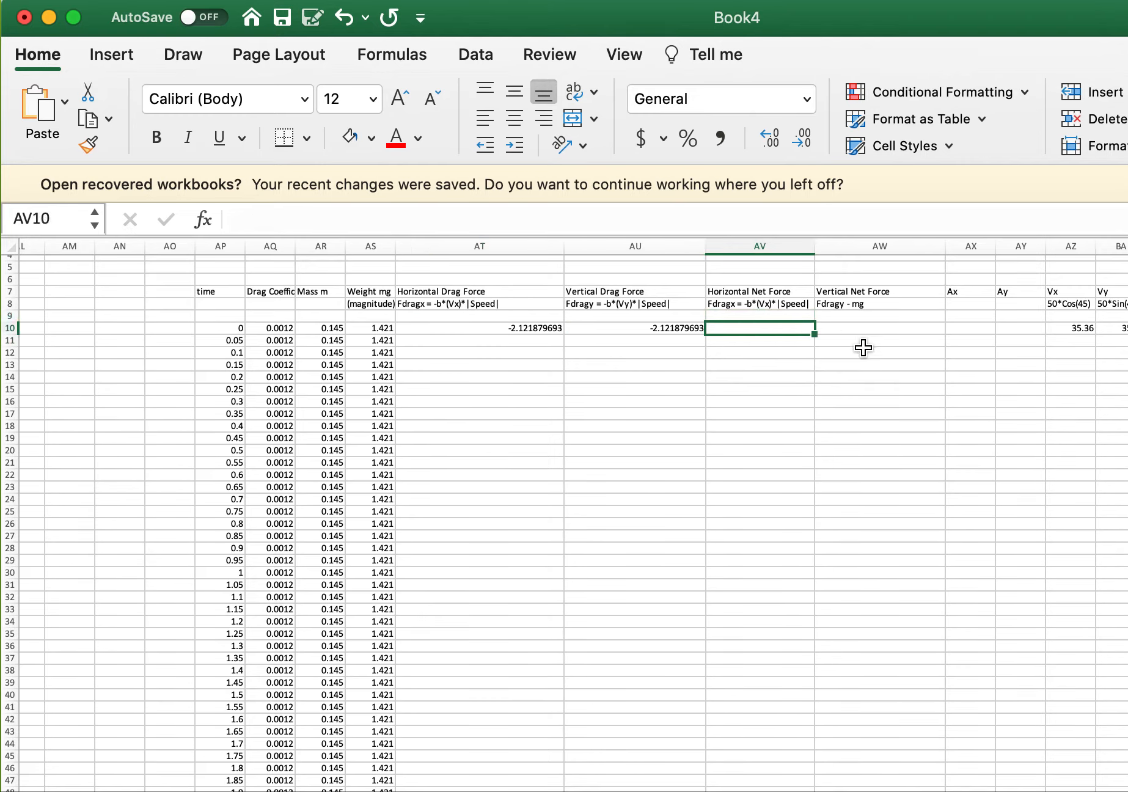
pyautogui.write('=AT10')
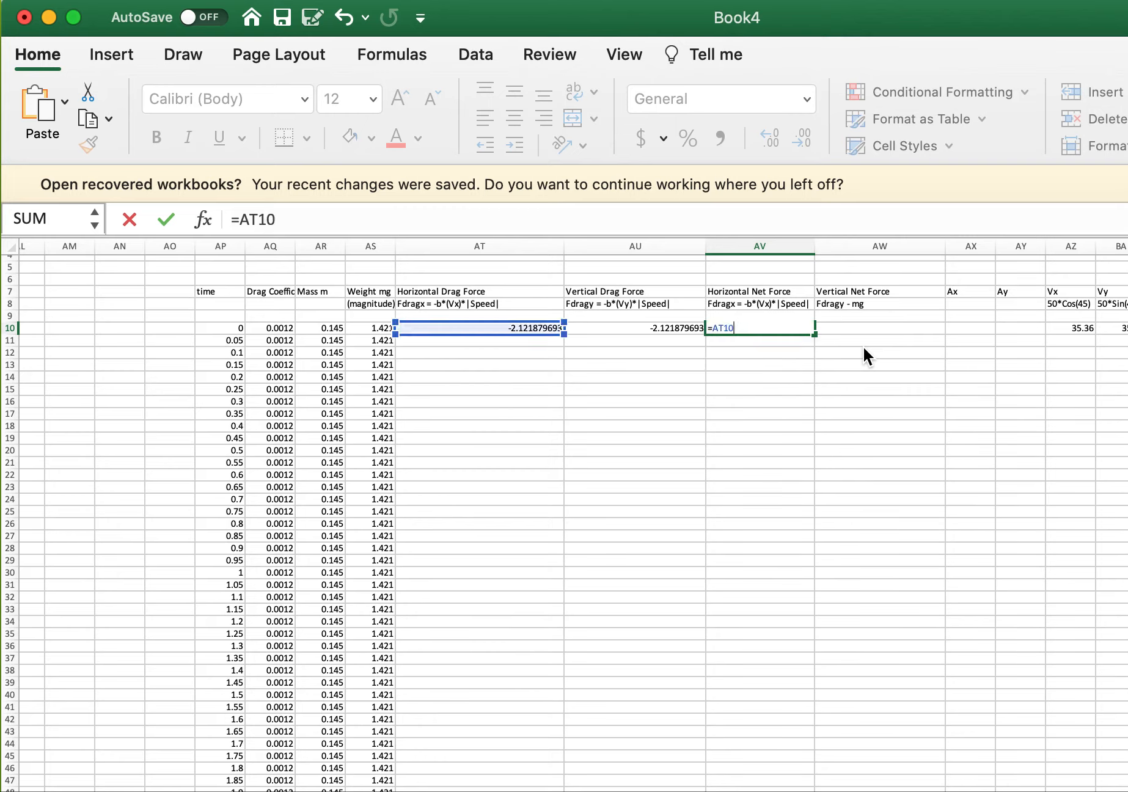
pyautogui.press('Return')
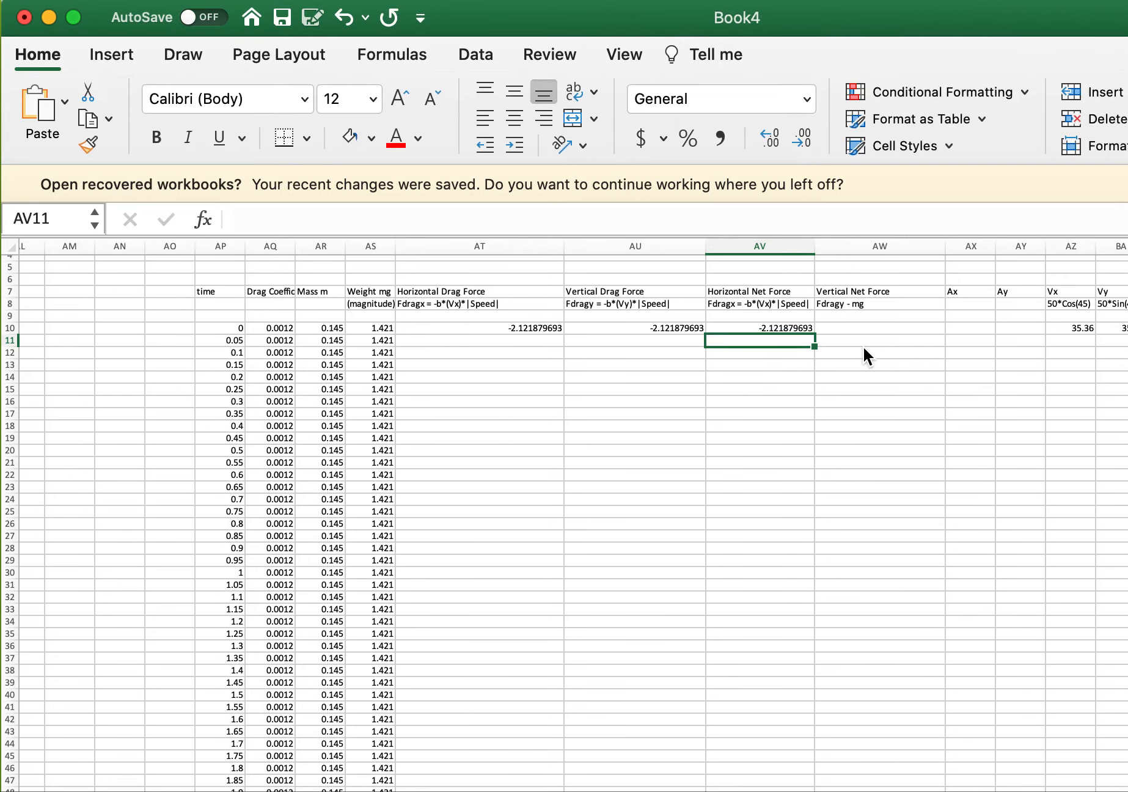
# Calculate the vertical net force in AW10 as vertical drag minus weight with =AU10-AS10.
pyautogui.press('Up')
pyautogui.press('Right')
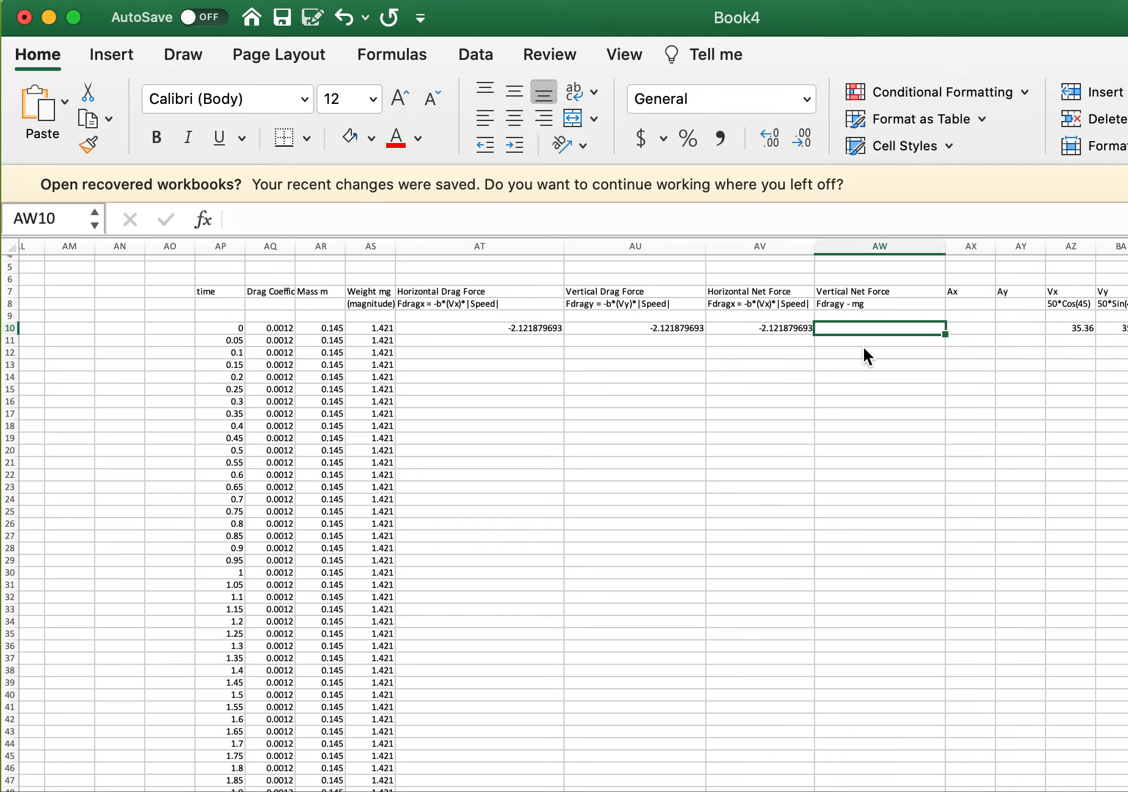
pyautogui.write('=')
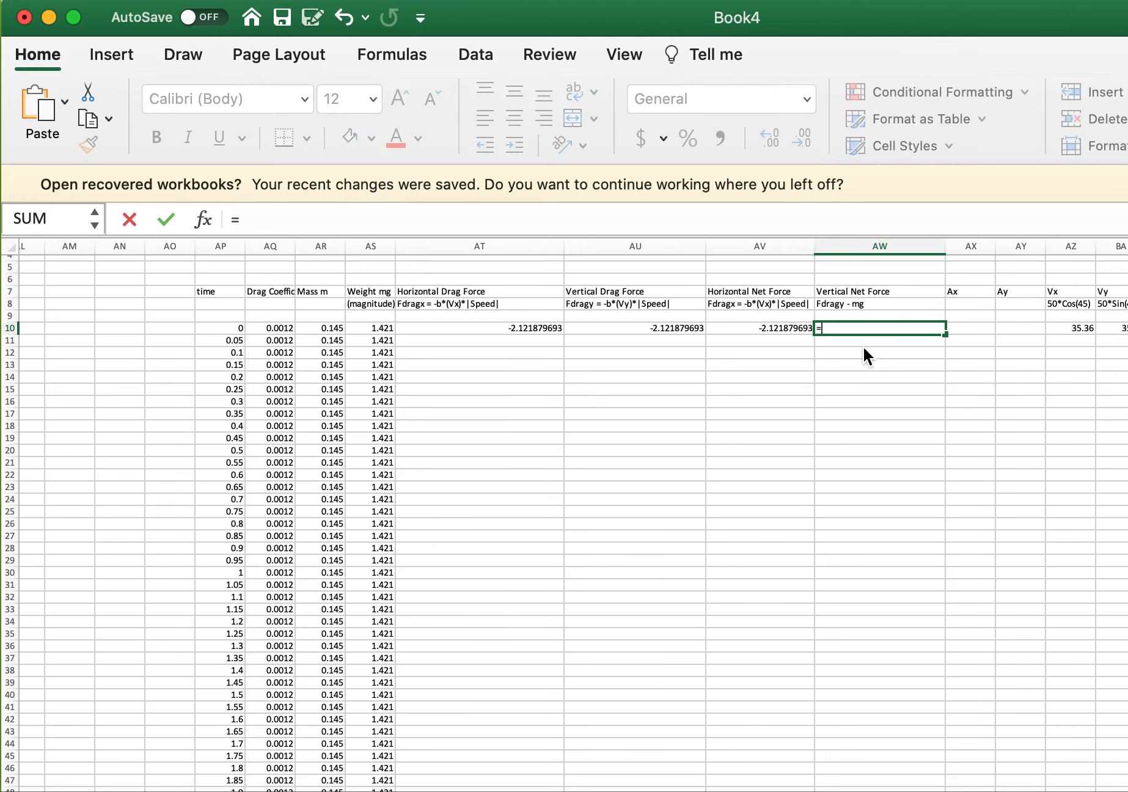
pyautogui.write('AU10')
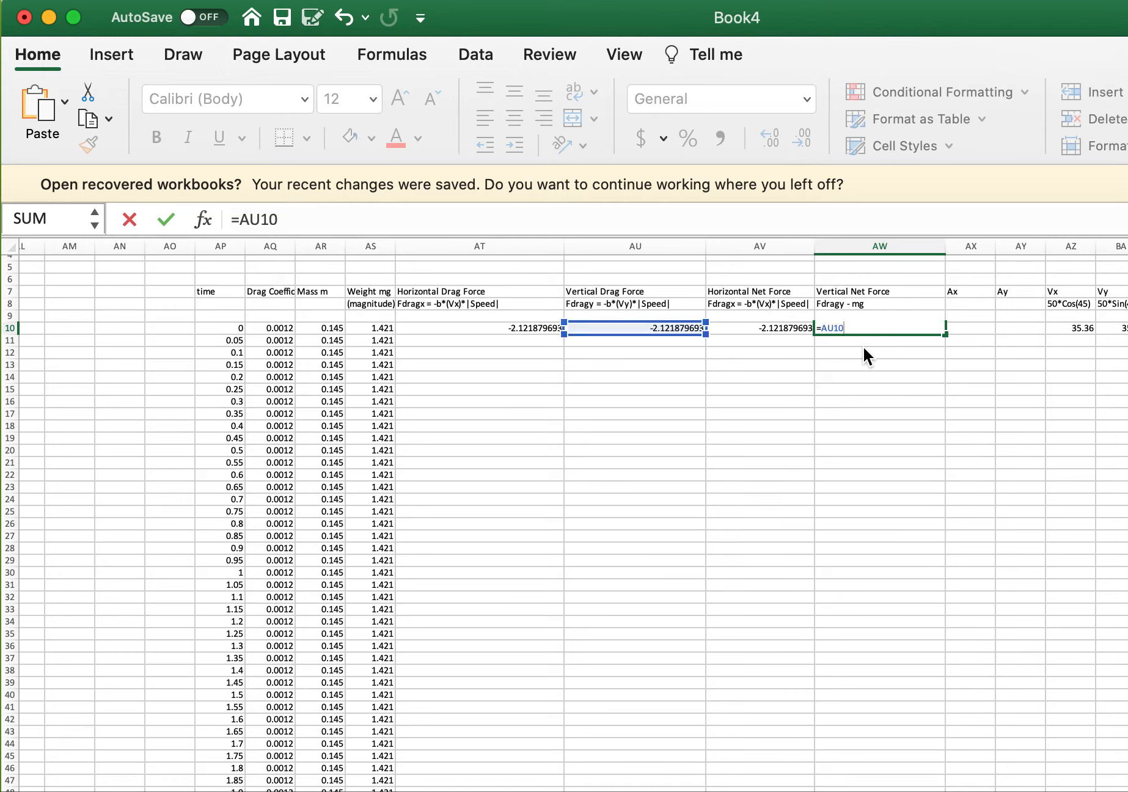
pyautogui.write('-AS10')
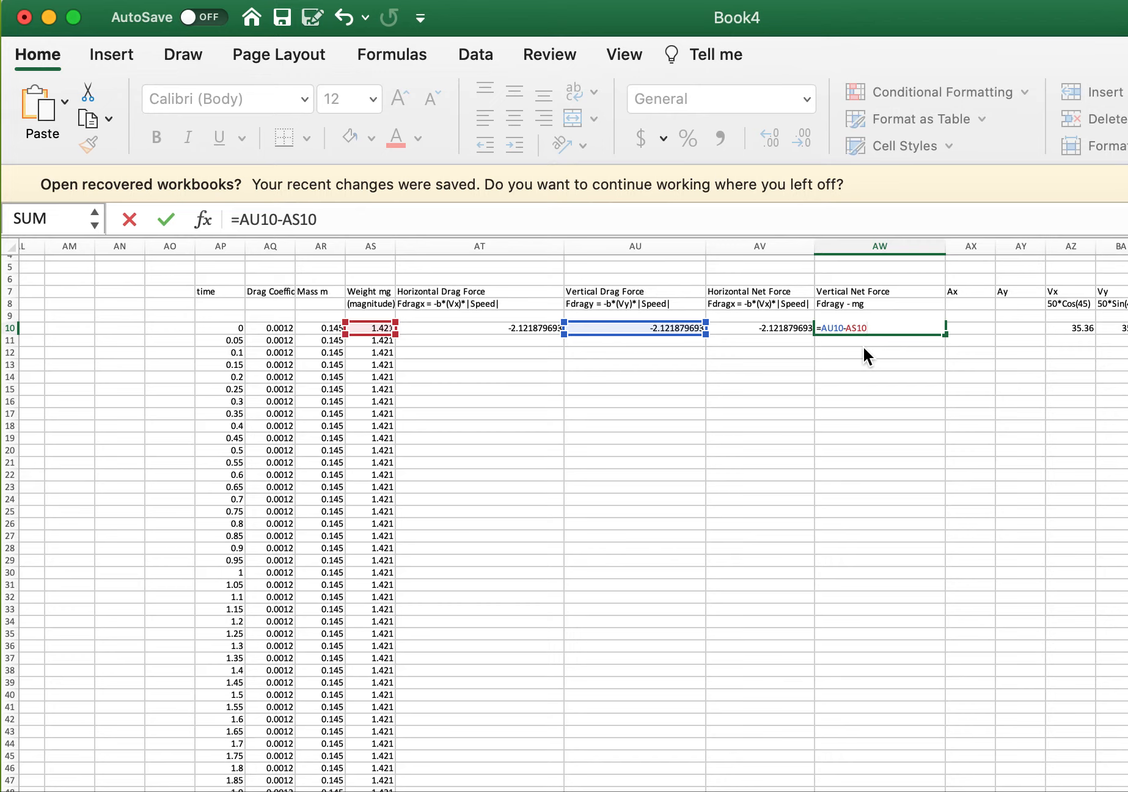
pyautogui.press('Return')
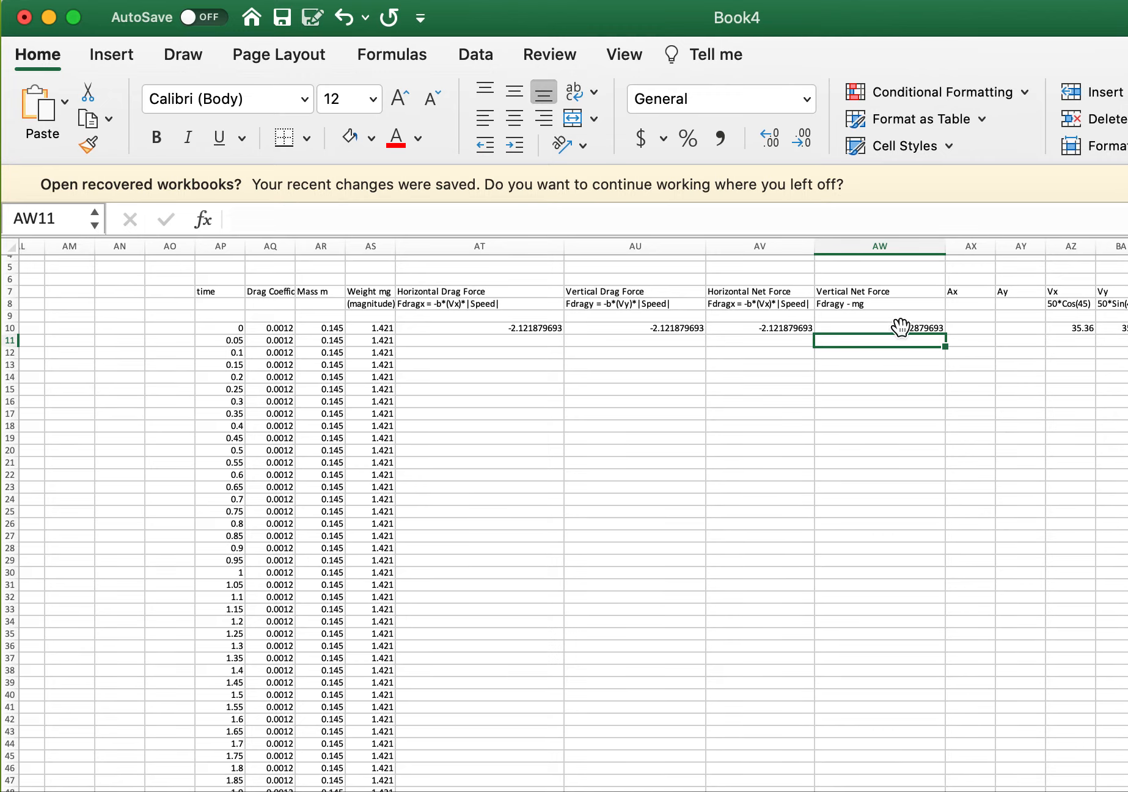
# Add the label "Ax = Fnetx/m" in AX8 under the Ax heading and widen columns AX and AY.
pyautogui.hscroll(5, 959, 335)
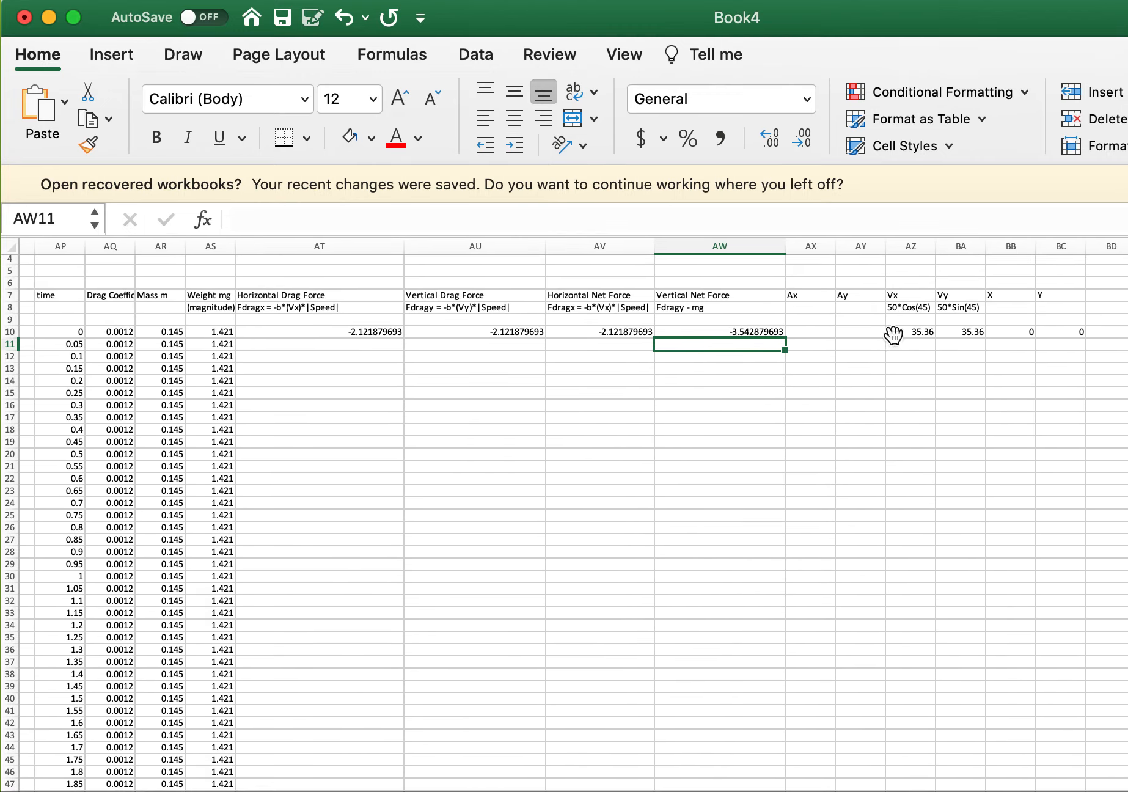
pyautogui.click(813, 333)
pyautogui.click(807, 308)
pyautogui.write('Ax = F')
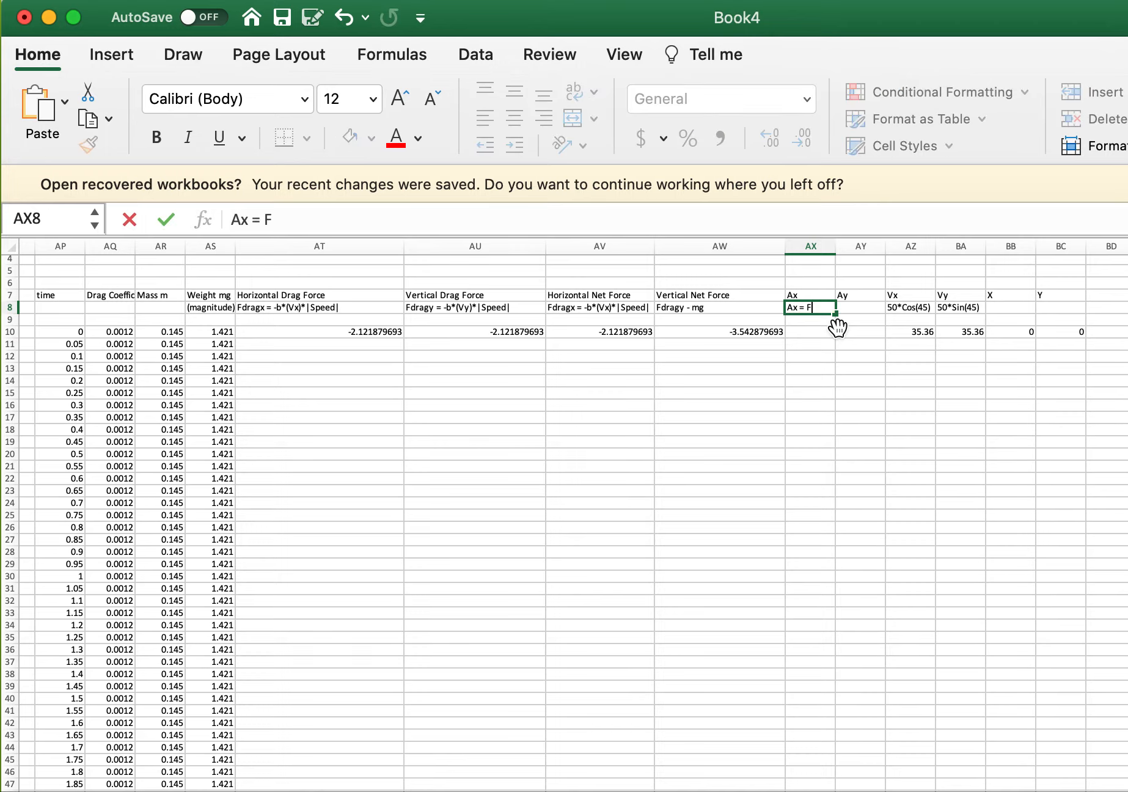
pyautogui.write('netx/m')
pyautogui.press('Return')
pyautogui.moveTo(836, 245); pyautogui.dragTo(937, 251)
# Calculate the horizontal acceleration in AX10 as horizontal net force divided by mass with =AV10/AR10.
pyautogui.moveTo(862, 323); pyautogui.dragTo(860, 355)
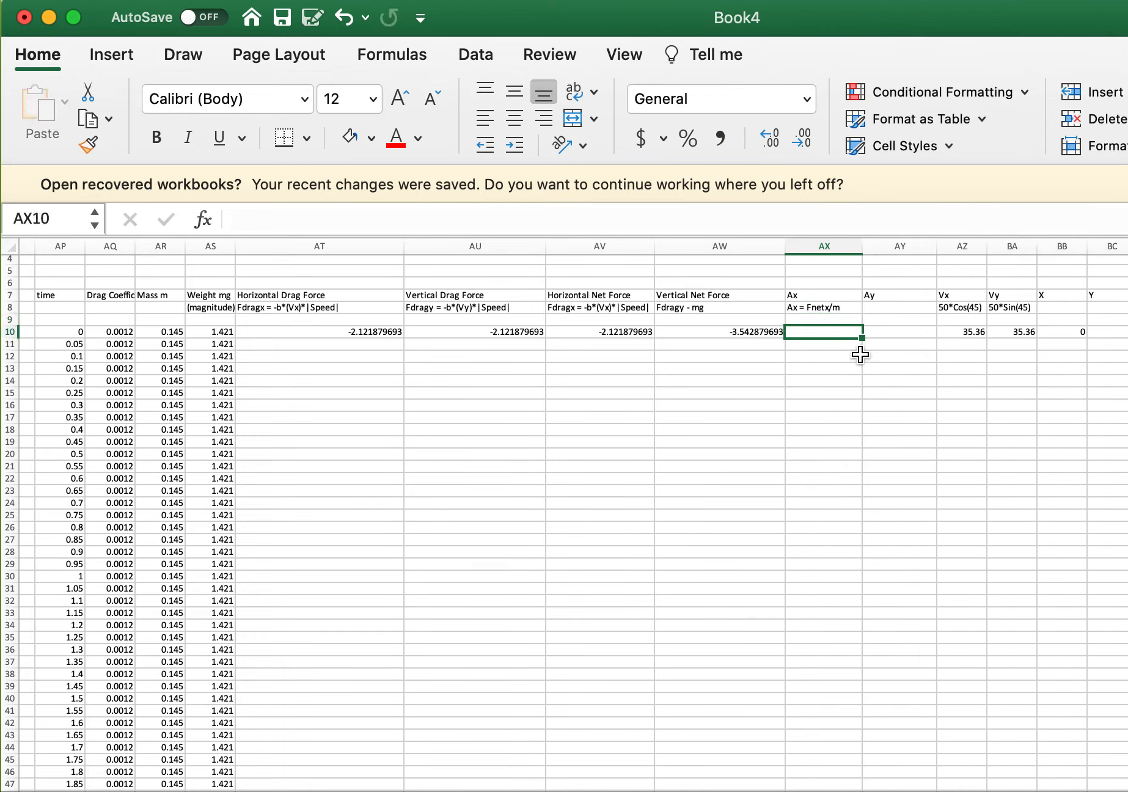
pyautogui.write('=')
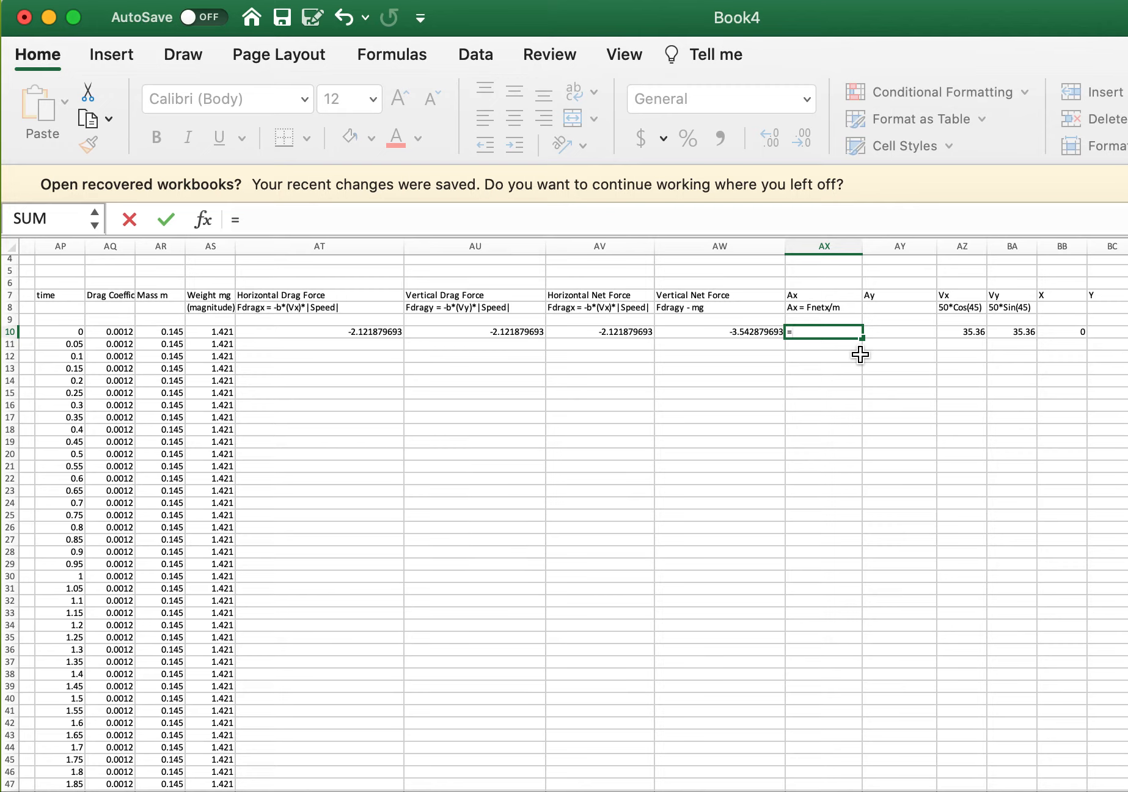
pyautogui.write('AV10/')
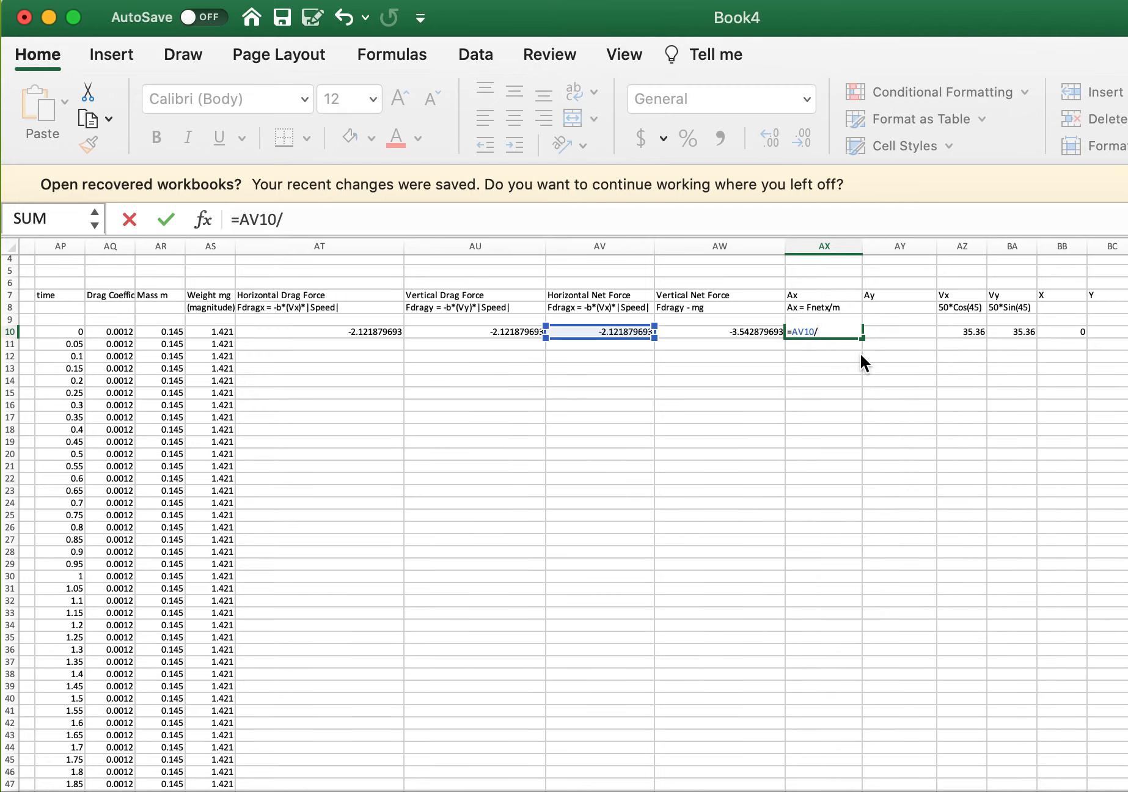
pyautogui.write('AR10')
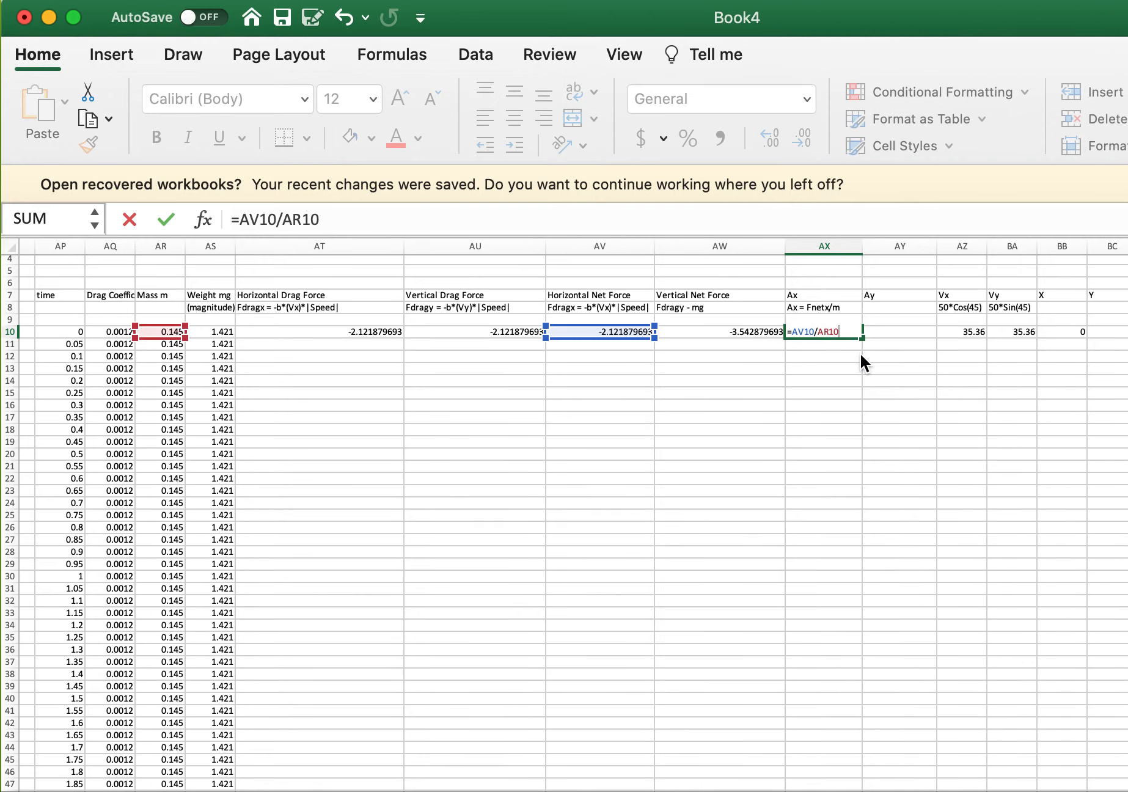
pyautogui.press('Return')
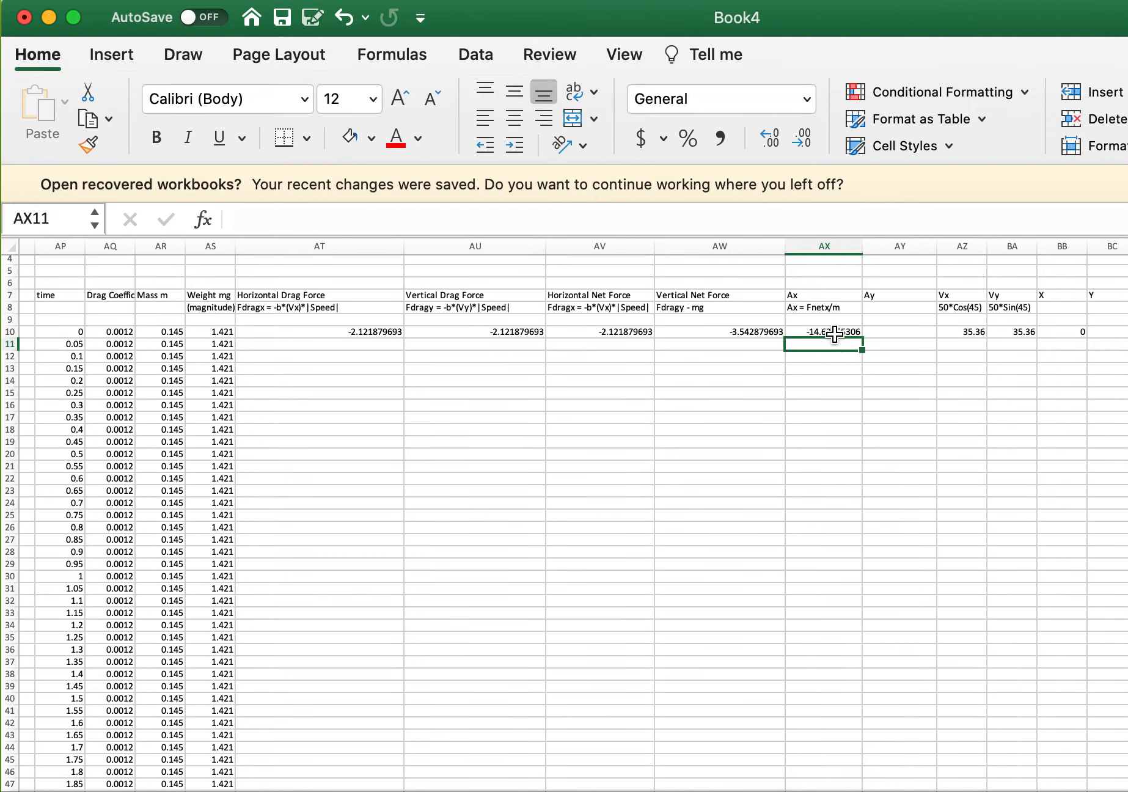
pyautogui.click(832, 333)
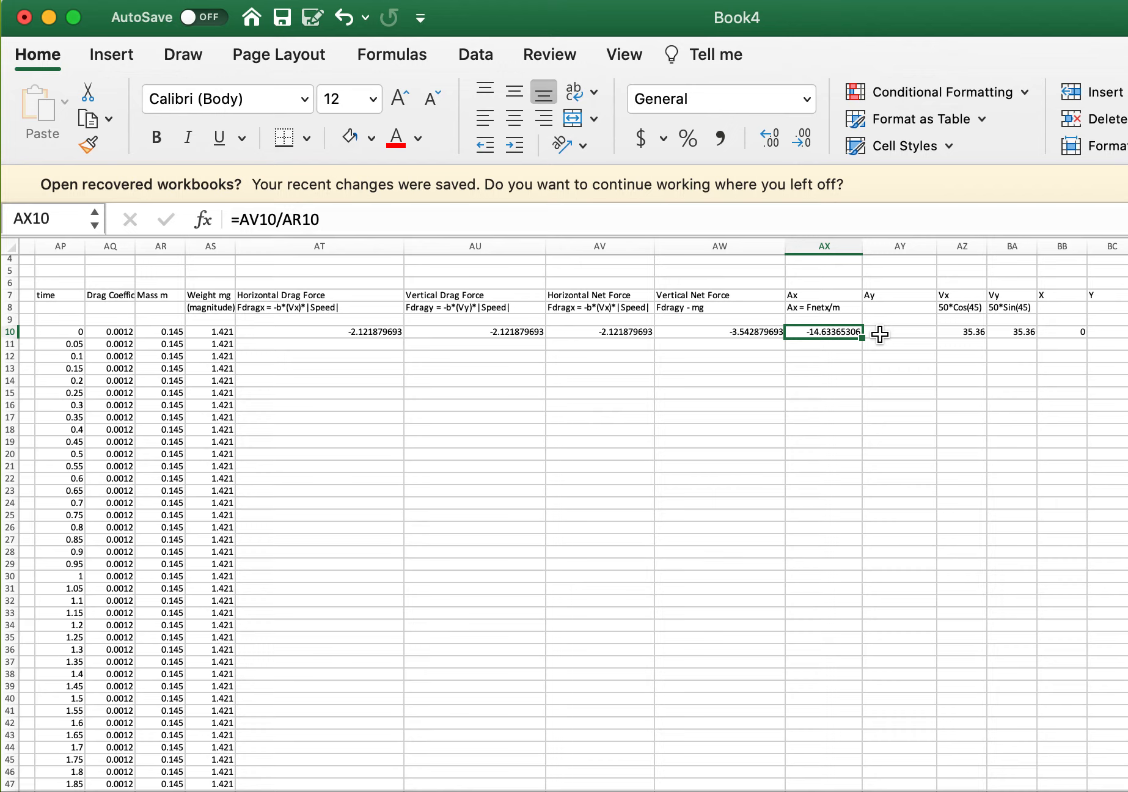
# Calculate the vertical acceleration in AY10 as vertical net force divided by mass with =AW10/AR10.
pyautogui.click(879, 334)
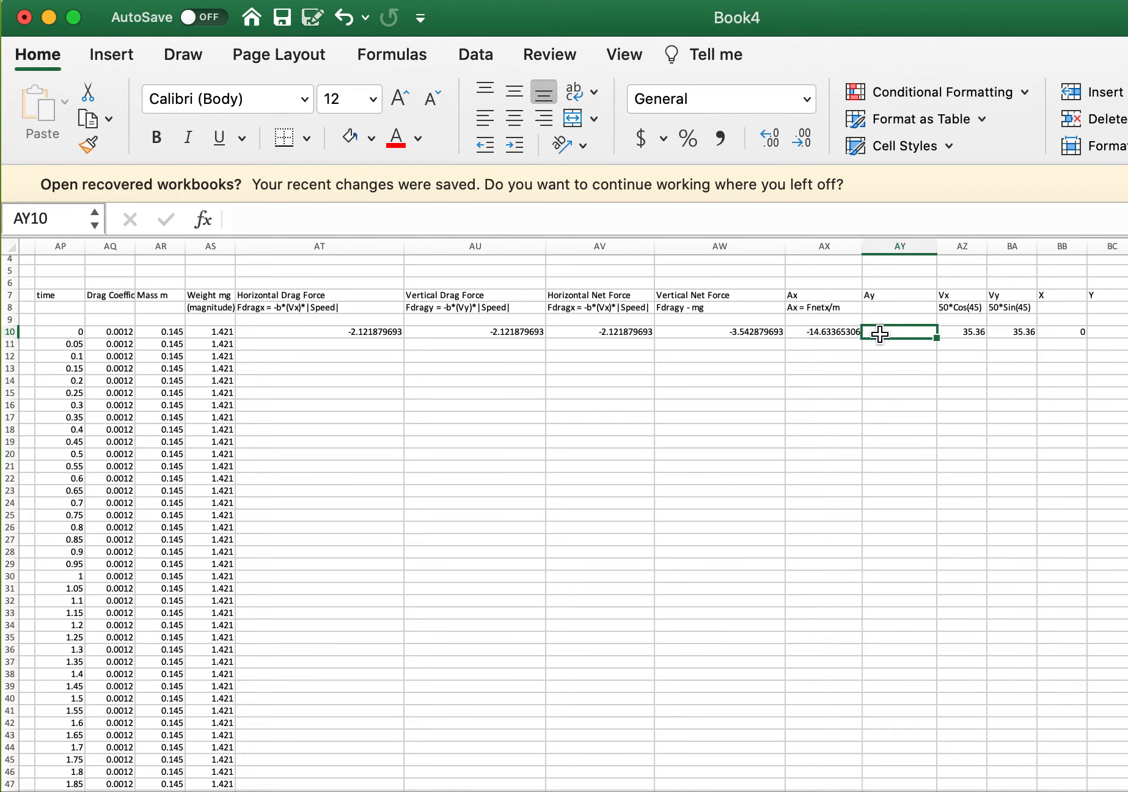
pyautogui.write('=AW10/')
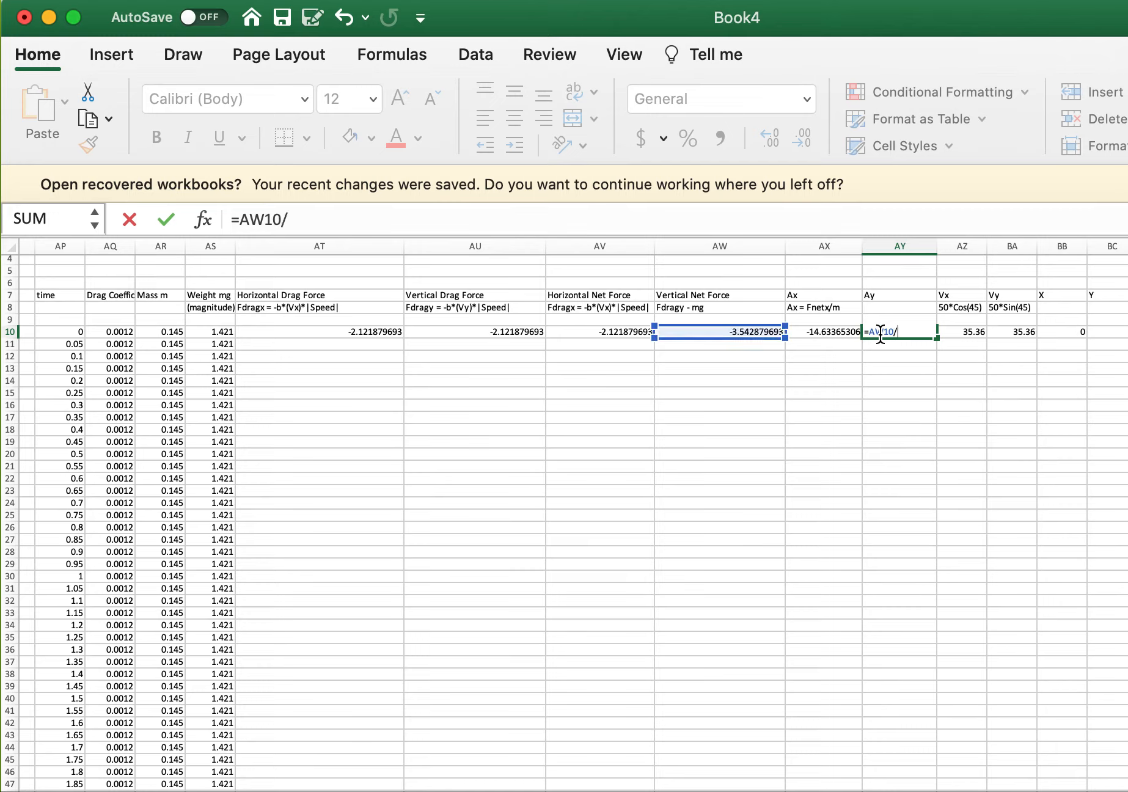
pyautogui.write('AR10')
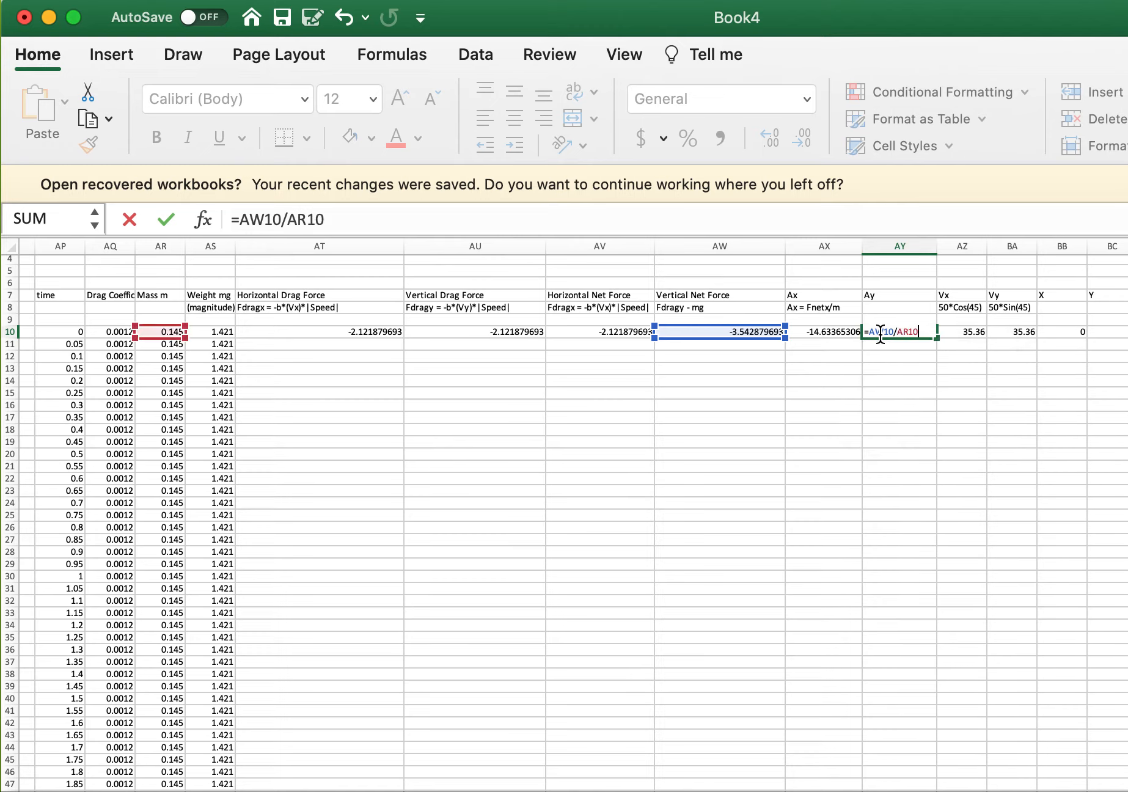
pyautogui.press('Return')
pyautogui.click(918, 333)
# Review the row 10 formulas for horizontal drag force in AT10 and the accelerations in AX10 and AY10.
pyautogui.click(828, 333)
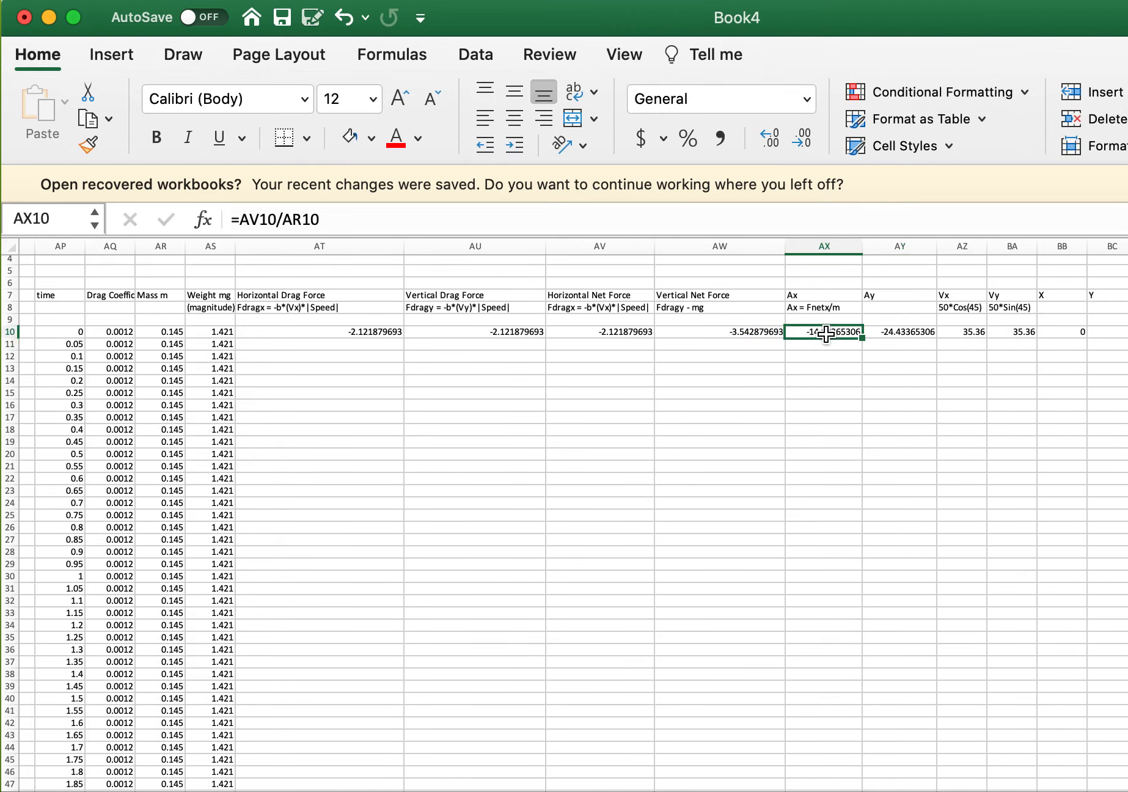
pyautogui.click(383, 331)
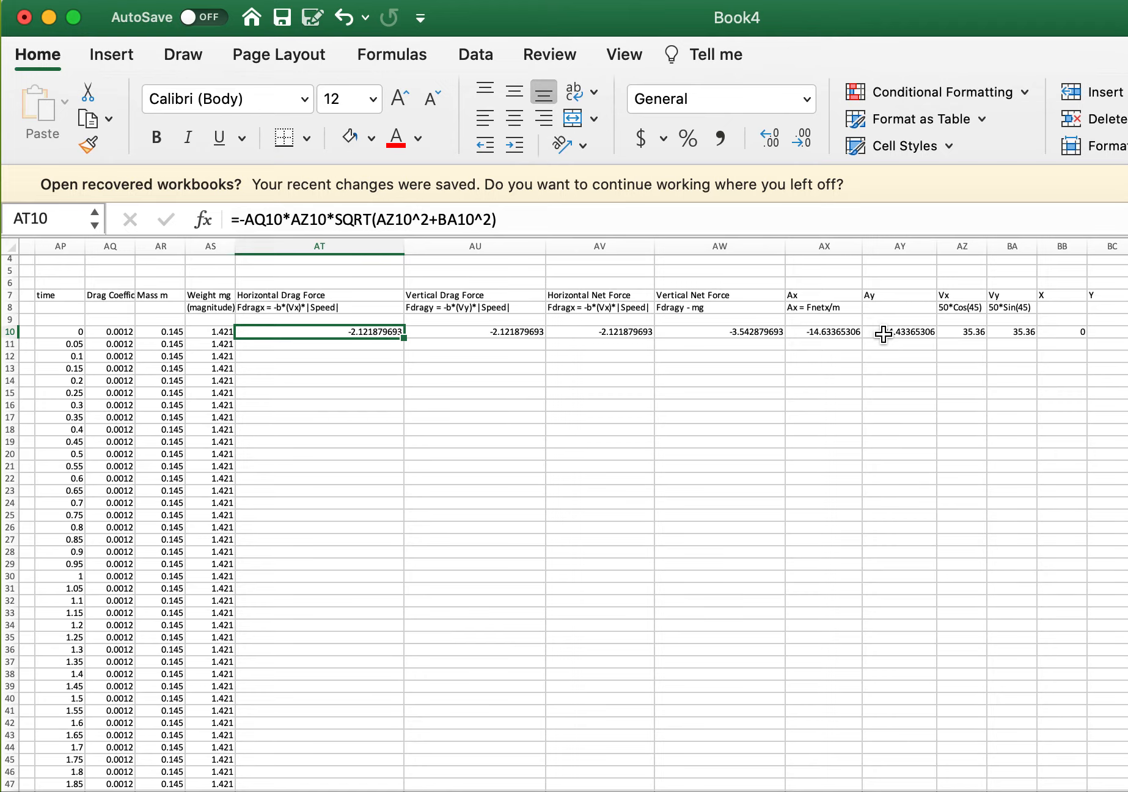
pyautogui.click(883, 333)
pyautogui.hscroll(1, 936, 356)
pyautogui.scroll(-1, 935, 356)
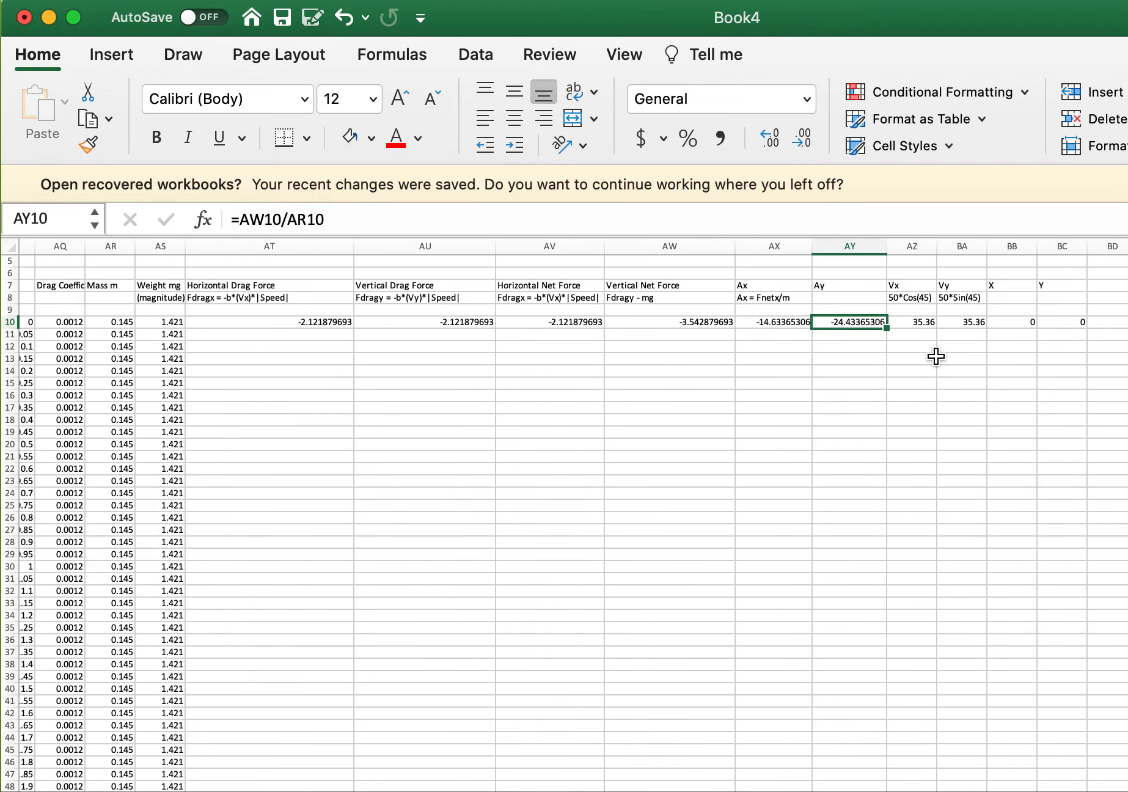
pyautogui.hscroll(1, 936, 356)
pyautogui.click(701, 328)
pyautogui.click(750, 328)
# Calculate the next horizontal velocity in AZ11 from the previous acceleration and velocity with =AX10*0.05+AZ10.
pyautogui.click(843, 340)
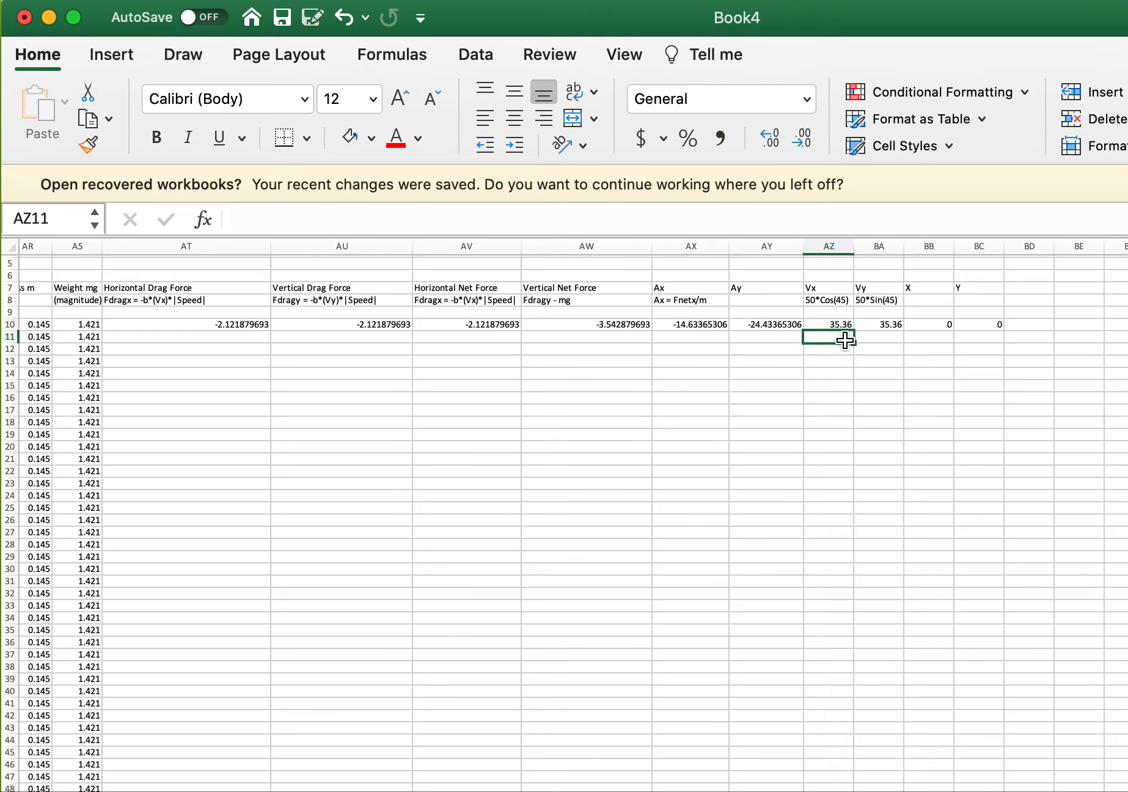
pyautogui.click(866, 341)
pyautogui.click(835, 340)
pyautogui.doubleClick(835, 340)
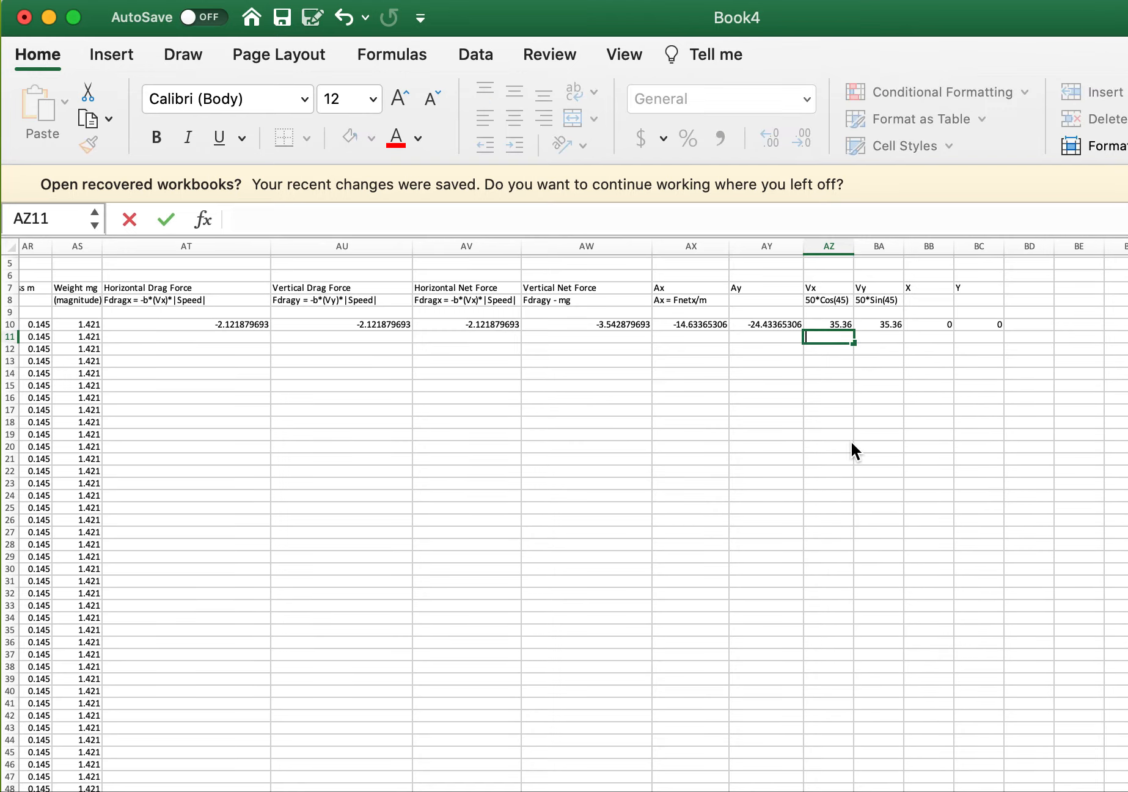
pyautogui.write('=')
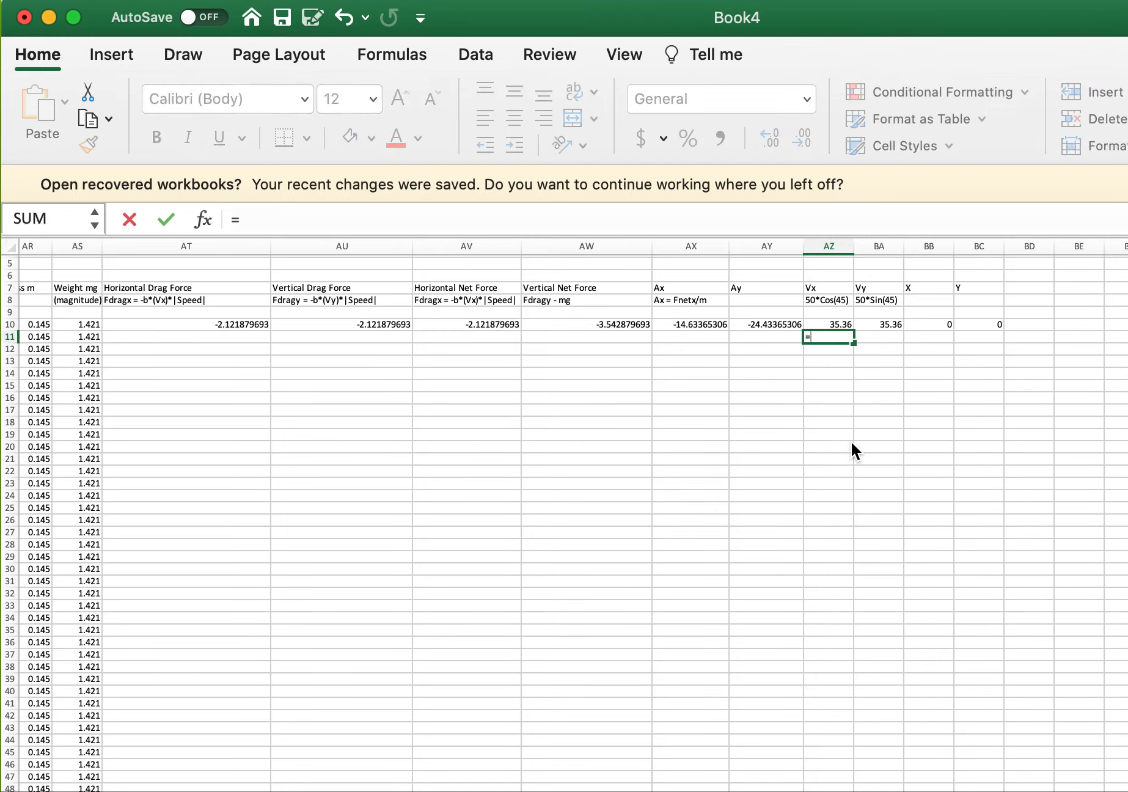
pyautogui.write('Ax1')
pyautogui.press('BackSpace')
pyautogui.press('BackSpace')
pyautogui.press('BackSpace')
pyautogui.write('X')
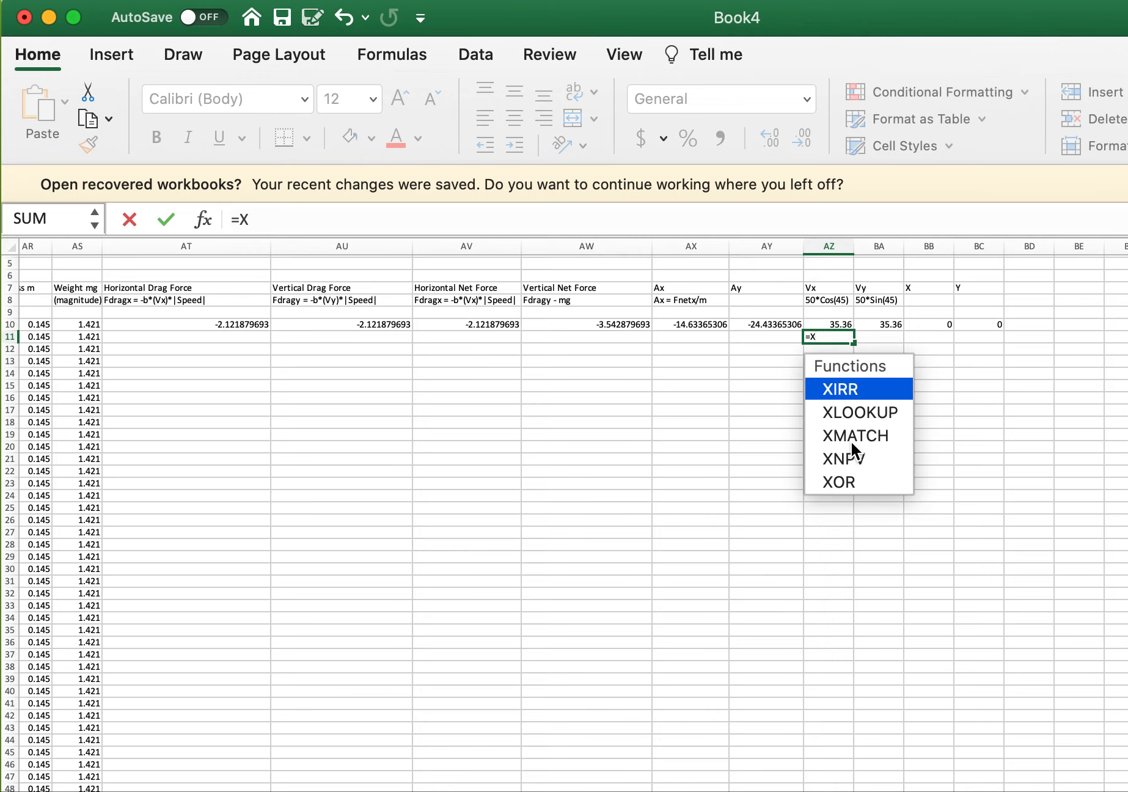
pyautogui.press('BackSpace')
pyautogui.write('AX10')
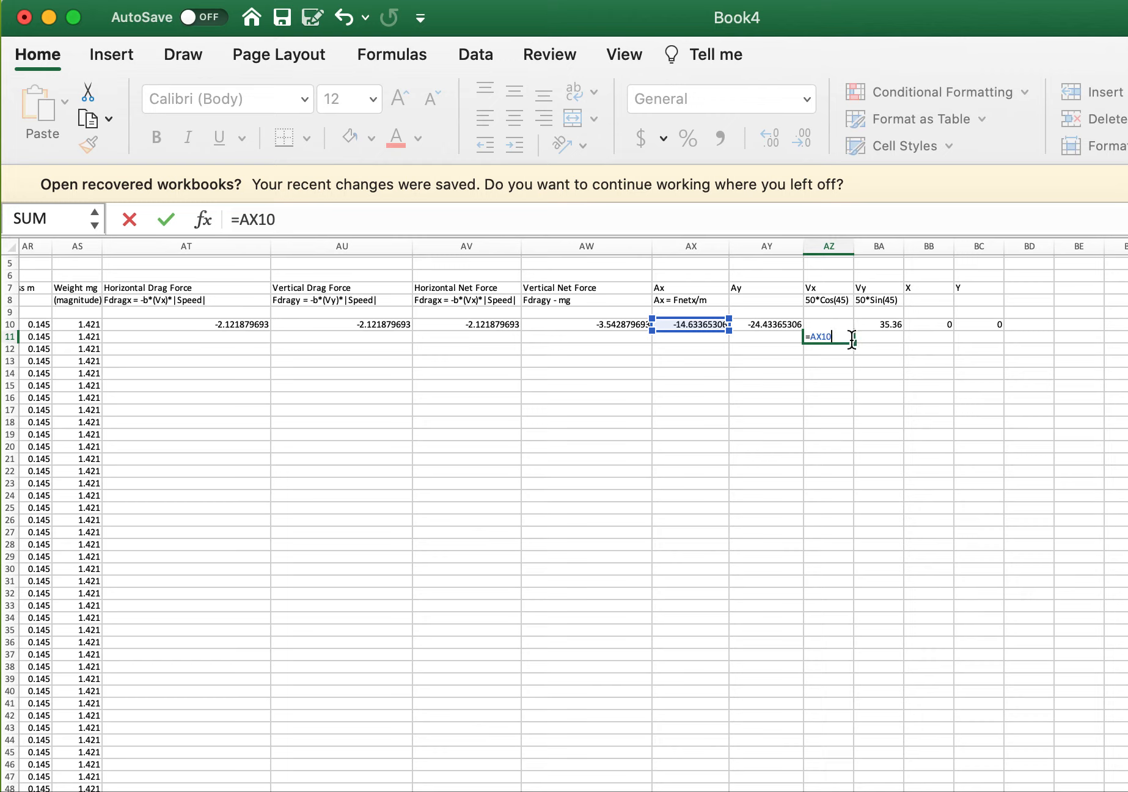
pyautogui.write('*0.05+AZ10')
pyautogui.press('Return')
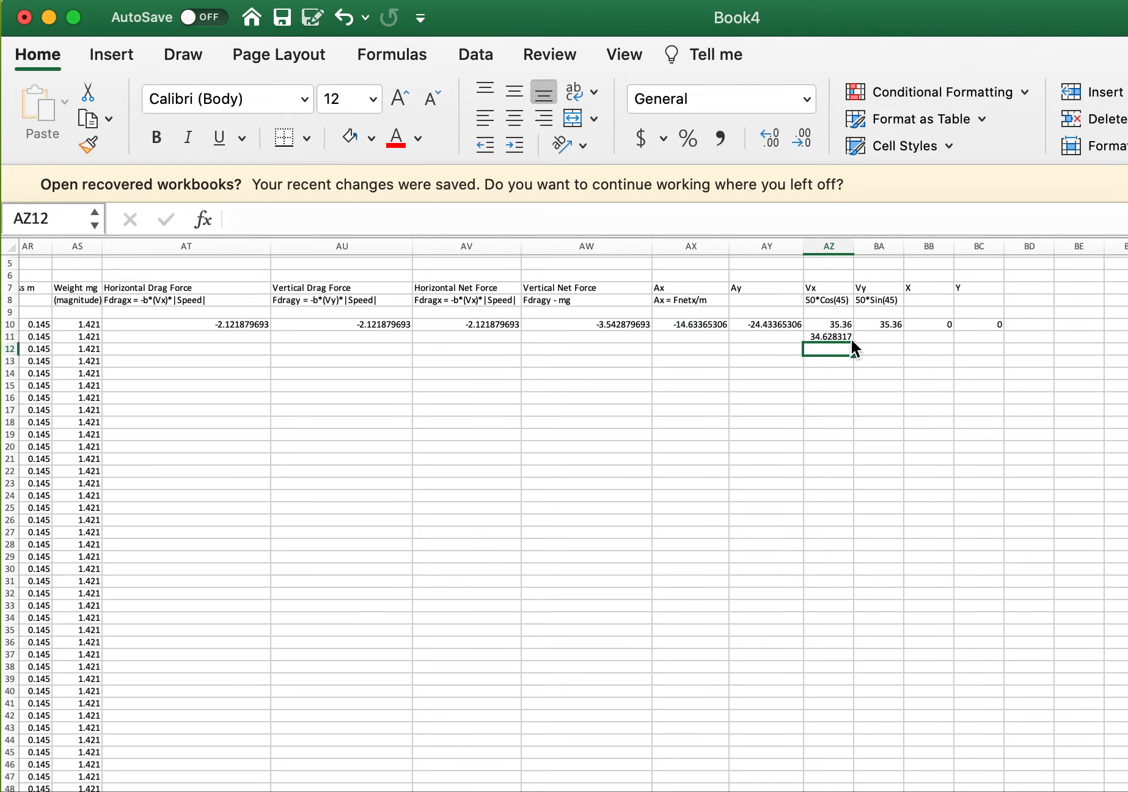
# Widen columns AZ and BA, and calculate the next vertical velocity in BA11 with =AY10*0.05+BA10.
pyautogui.click(885, 338)
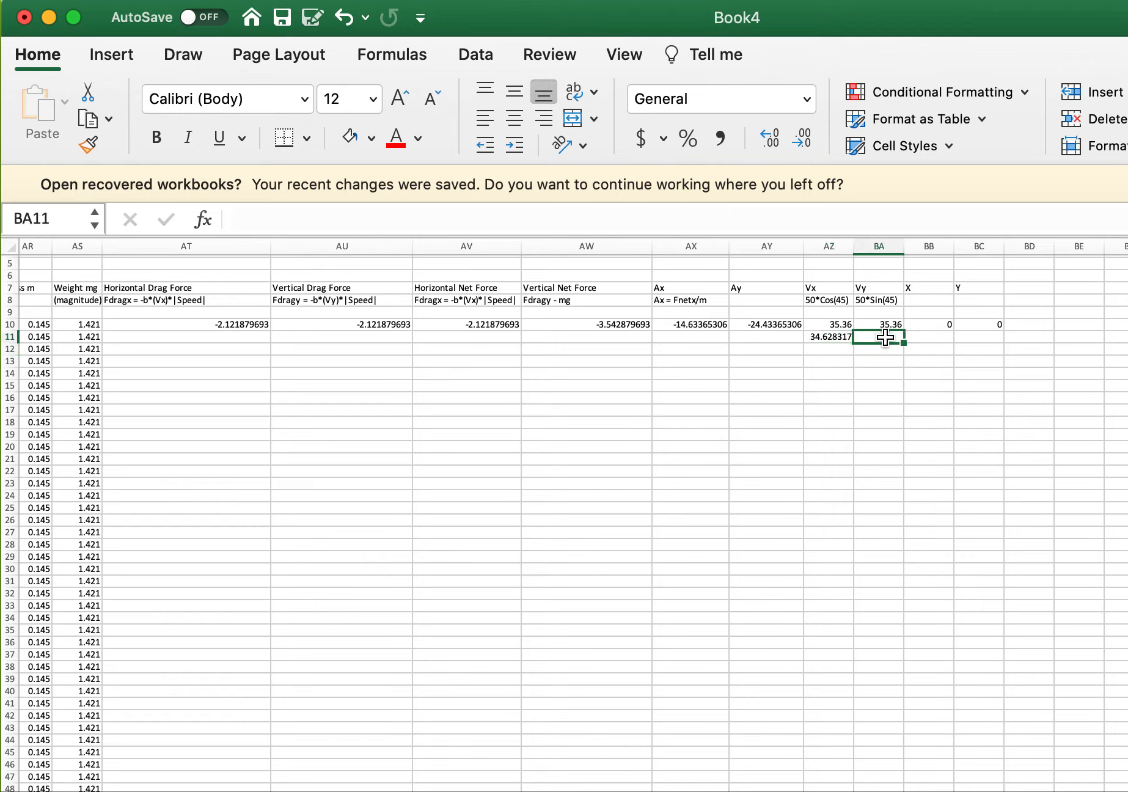
pyautogui.moveTo(853, 242); pyautogui.dragTo(979, 244)
pyautogui.moveTo(885, 250); pyautogui.dragTo(896, 244)
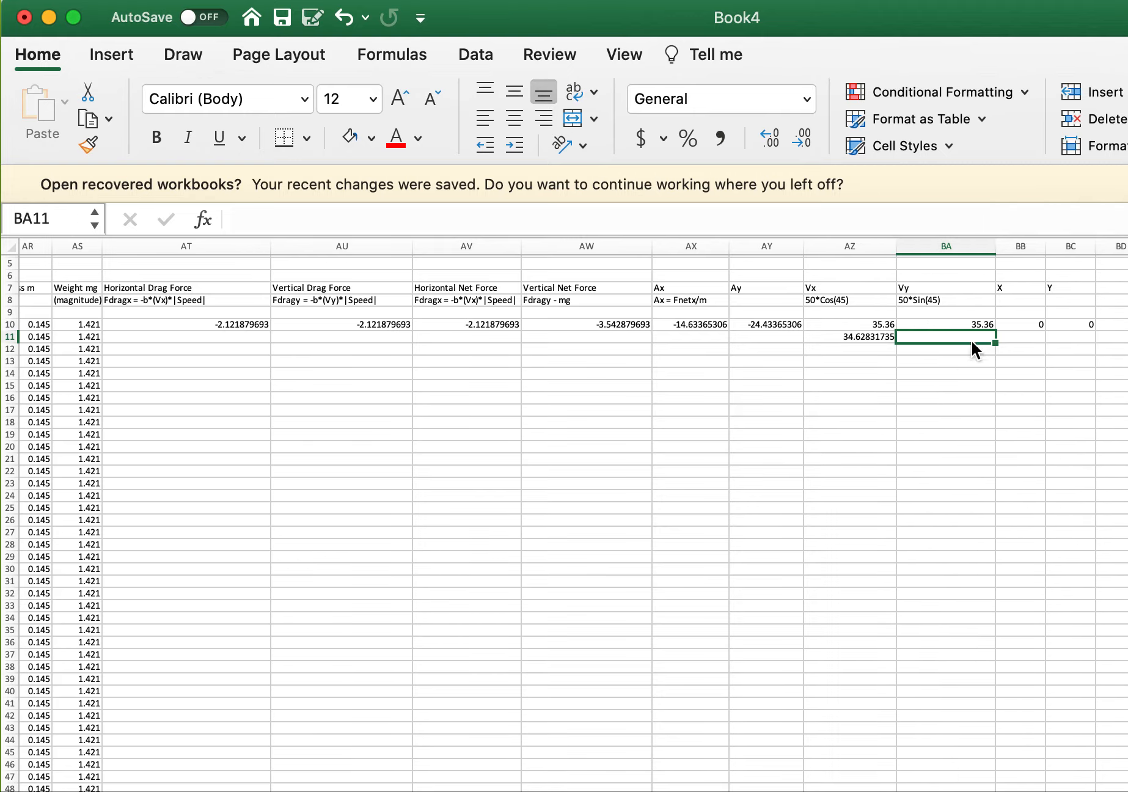
pyautogui.write('=')
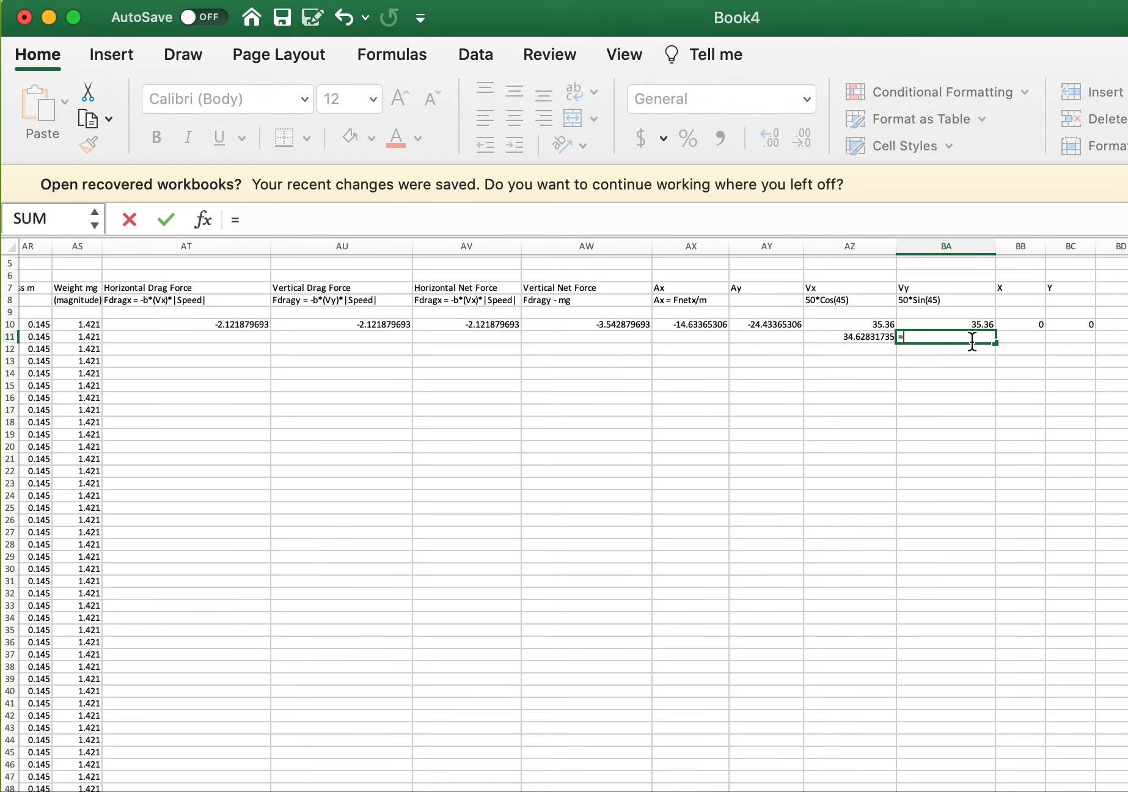
pyautogui.write('AY10*')
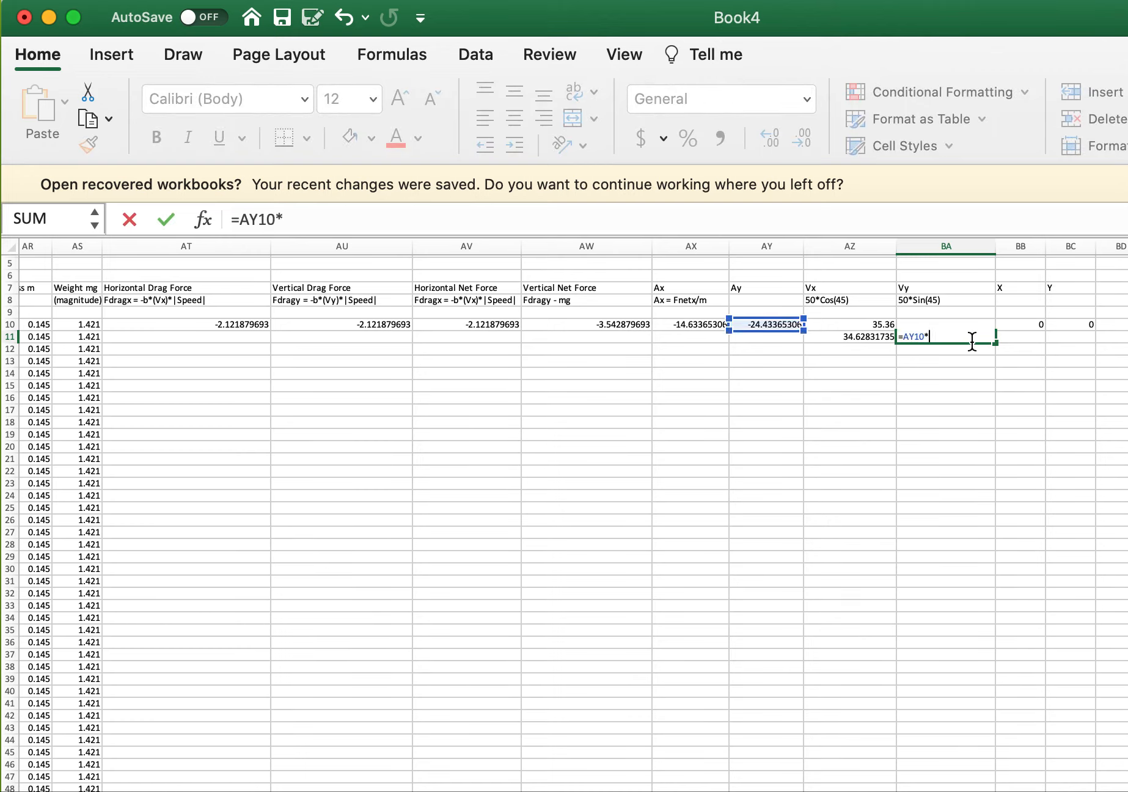
pyautogui.write('0.05+BA10')
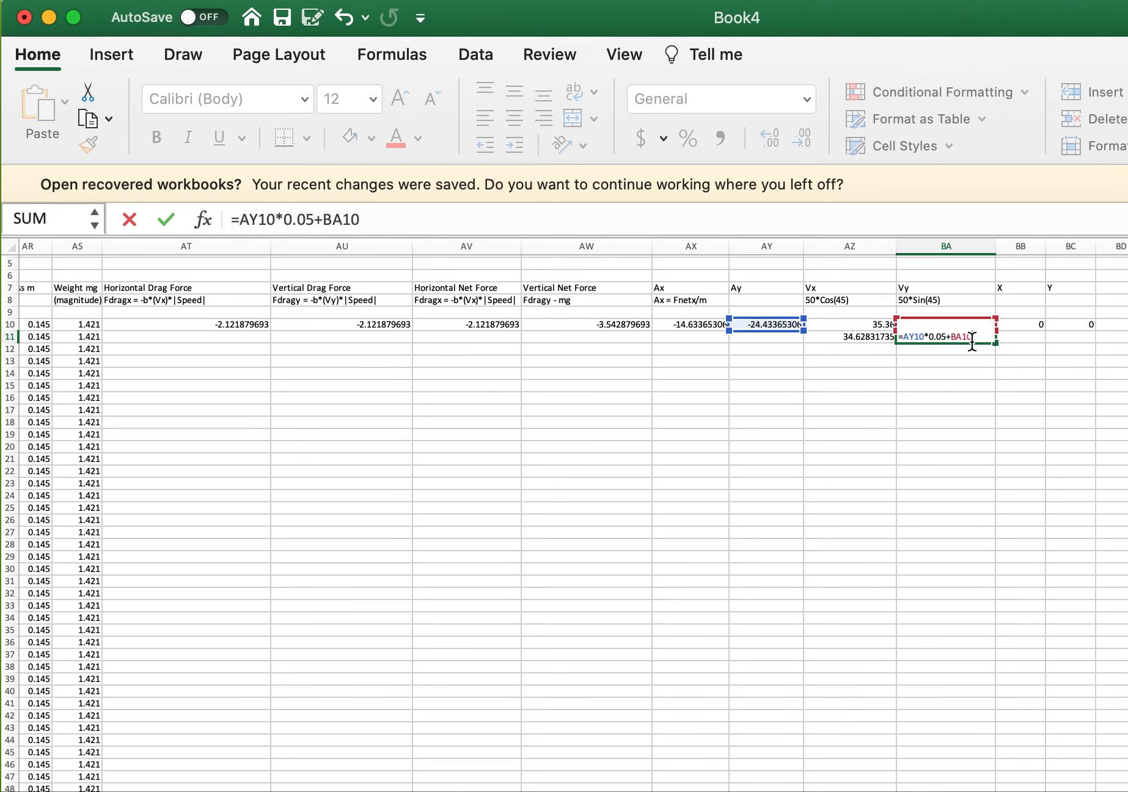
pyautogui.press('Return')
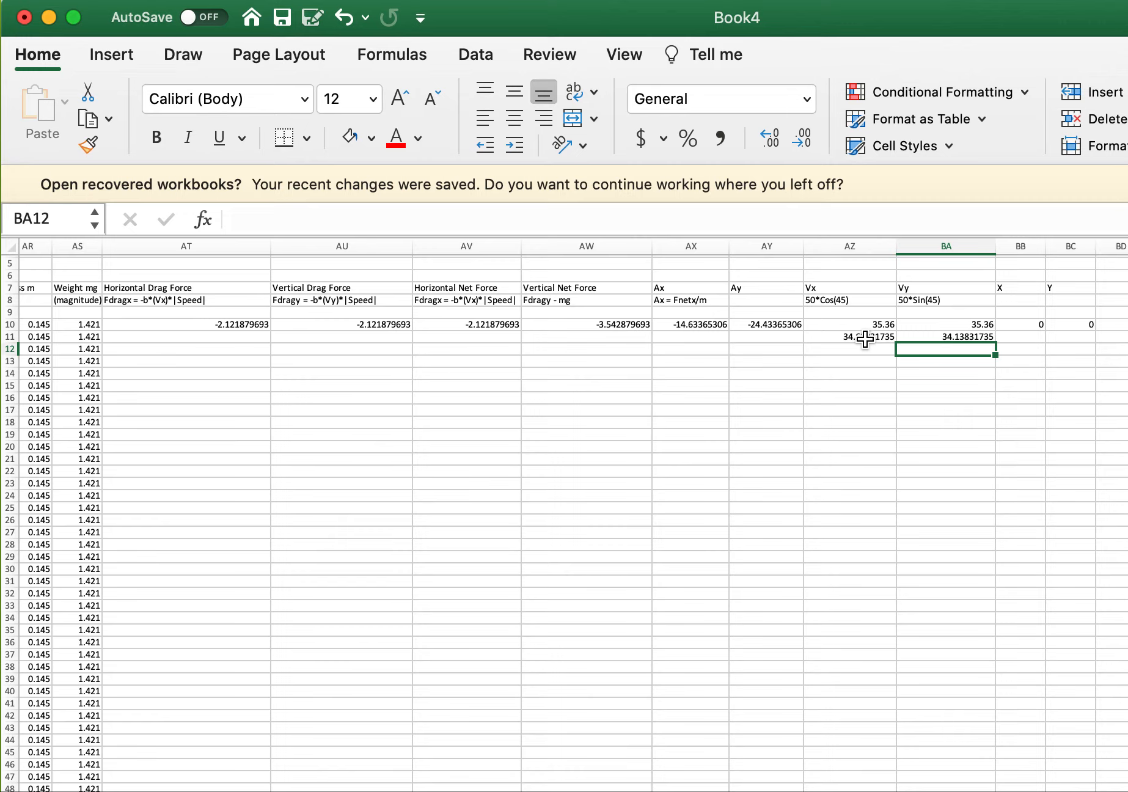
pyautogui.click(946, 340)
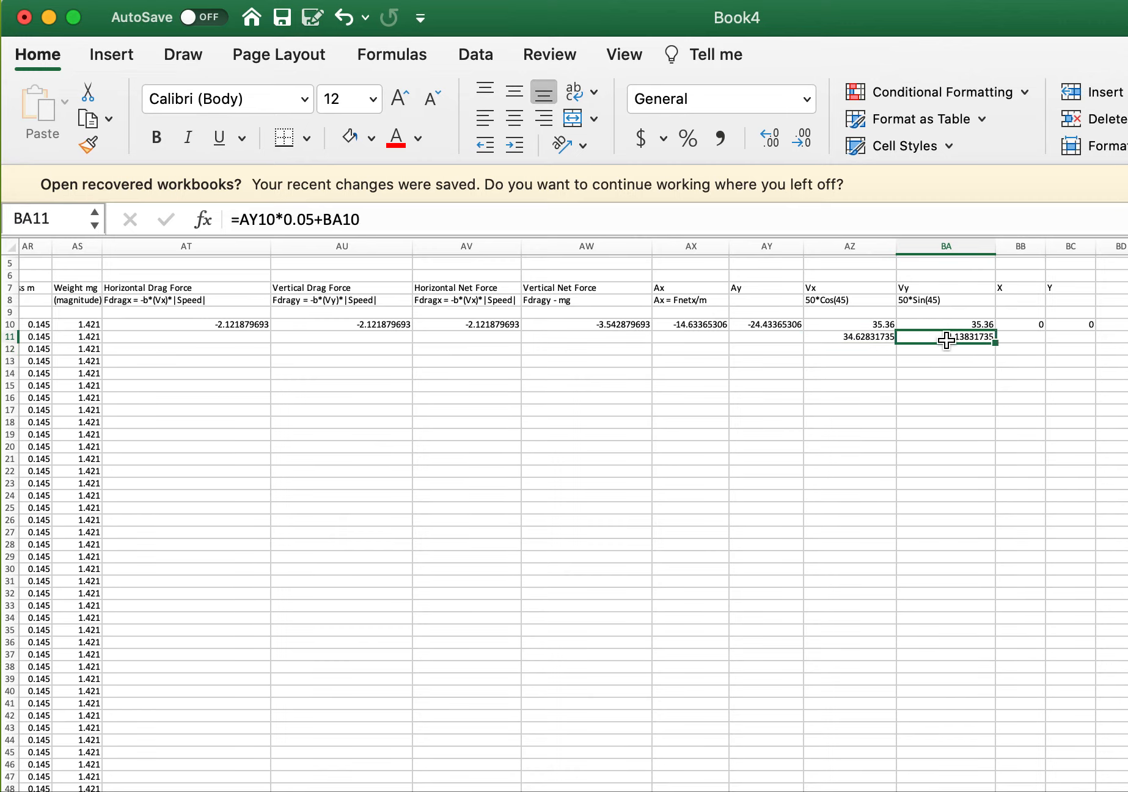
# Fill the horizontal and vertical drag force formulas from AT10 and AU10 down to row 11.
pyautogui.click(233, 342)
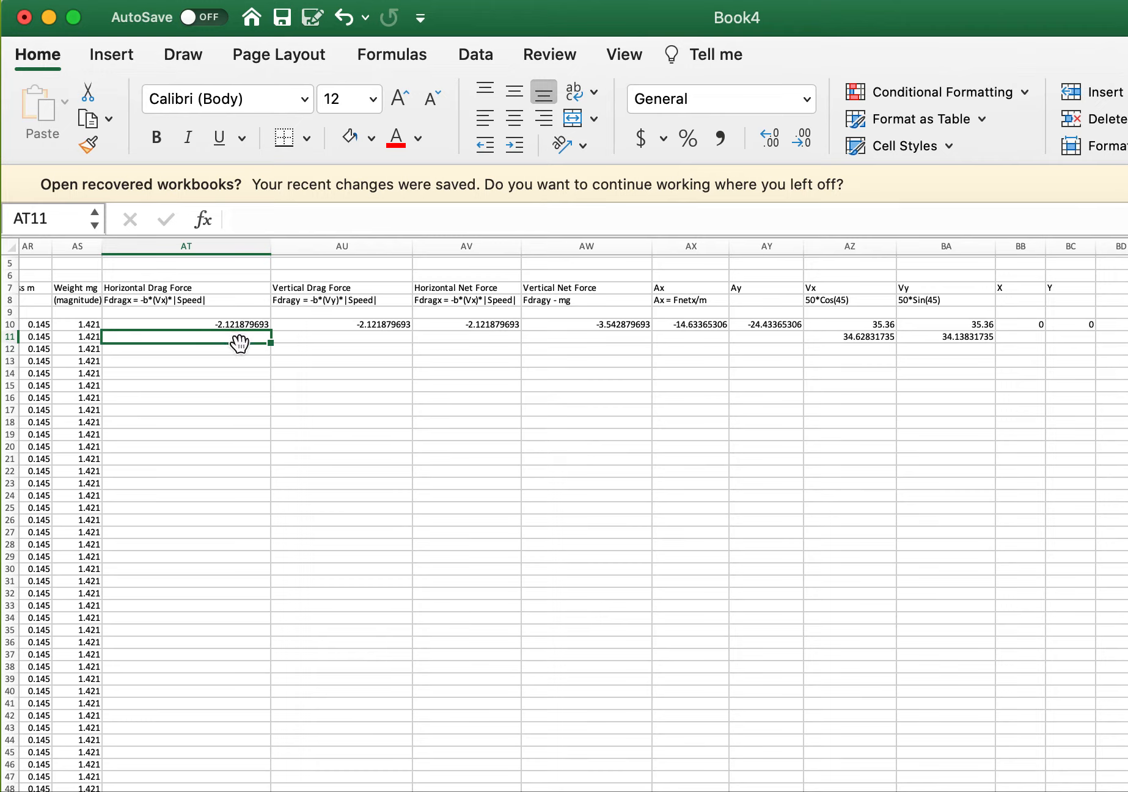
pyautogui.click(233, 325)
pyautogui.moveTo(270, 330); pyautogui.dragTo(271, 343)
pyautogui.click(290, 365)
pyautogui.click(391, 325)
pyautogui.moveTo(411, 330); pyautogui.dragTo(411, 343)
pyautogui.click(516, 363)
# Fill the horizontal and vertical net force formulas from AV10 and AW10 down to row 11.
pyautogui.click(508, 324)
pyautogui.moveTo(520, 331); pyautogui.dragTo(521, 343)
pyautogui.click(598, 329)
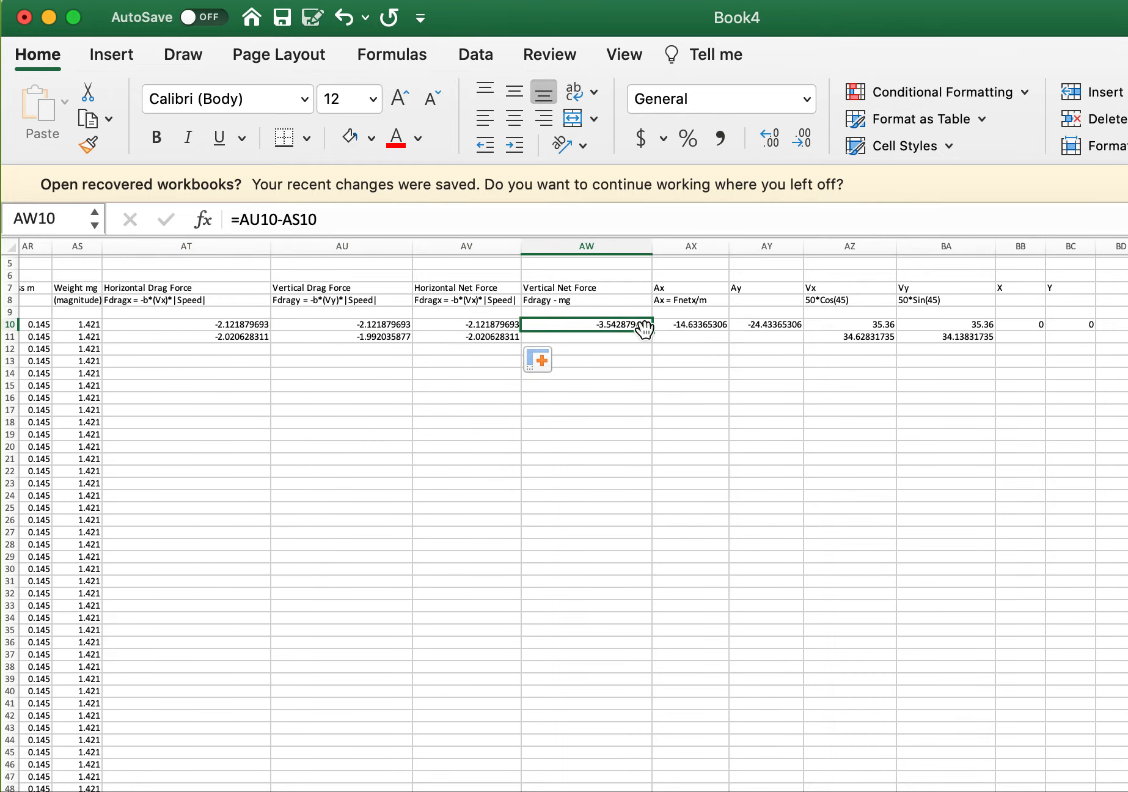
pyautogui.moveTo(649, 330); pyautogui.dragTo(649, 343)
# Fill the Ax and Ay formulas from AX10 and AY10 down to row 11.
pyautogui.click(721, 327)
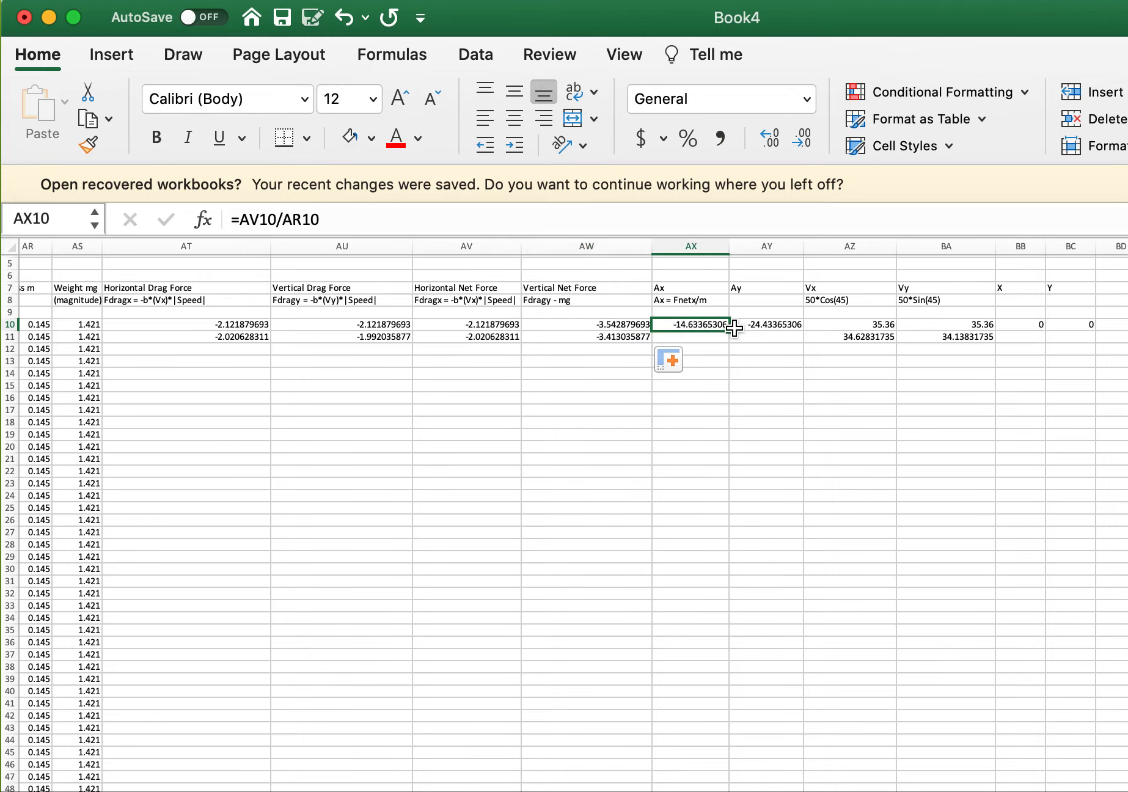
pyautogui.moveTo(731, 331); pyautogui.dragTo(732, 343)
pyautogui.click(761, 324)
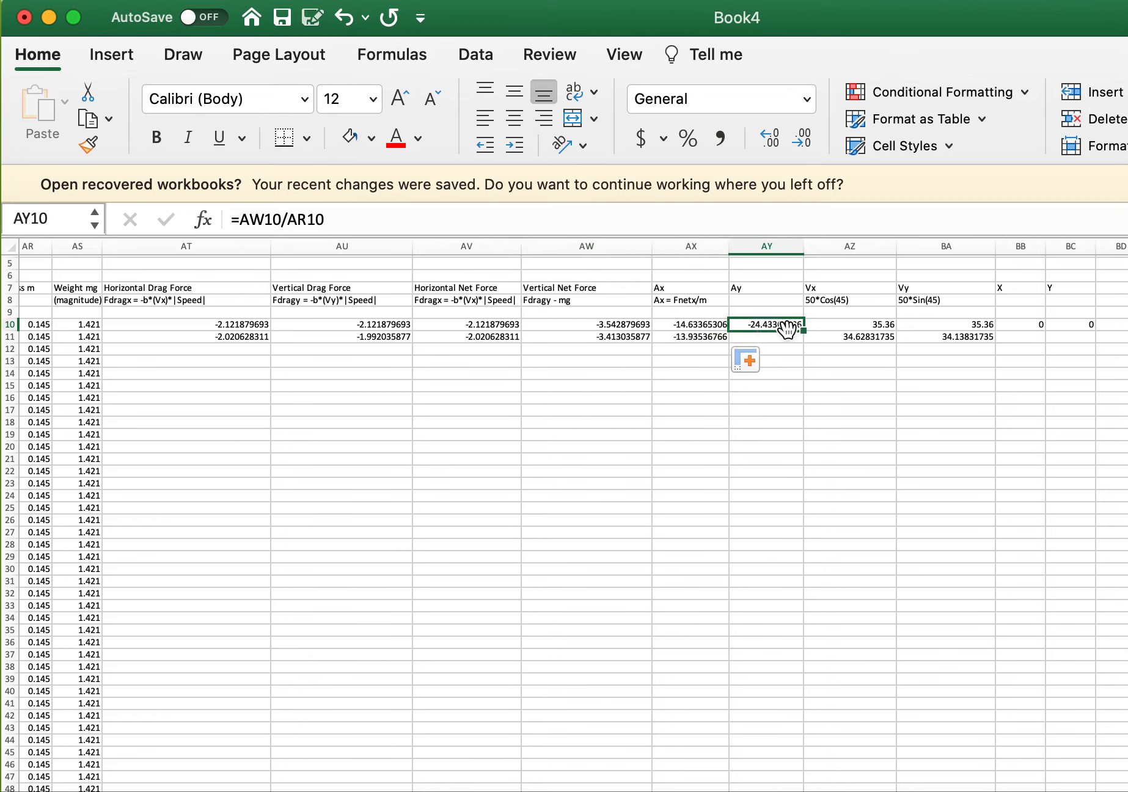
pyautogui.moveTo(802, 327); pyautogui.dragTo(801, 342)
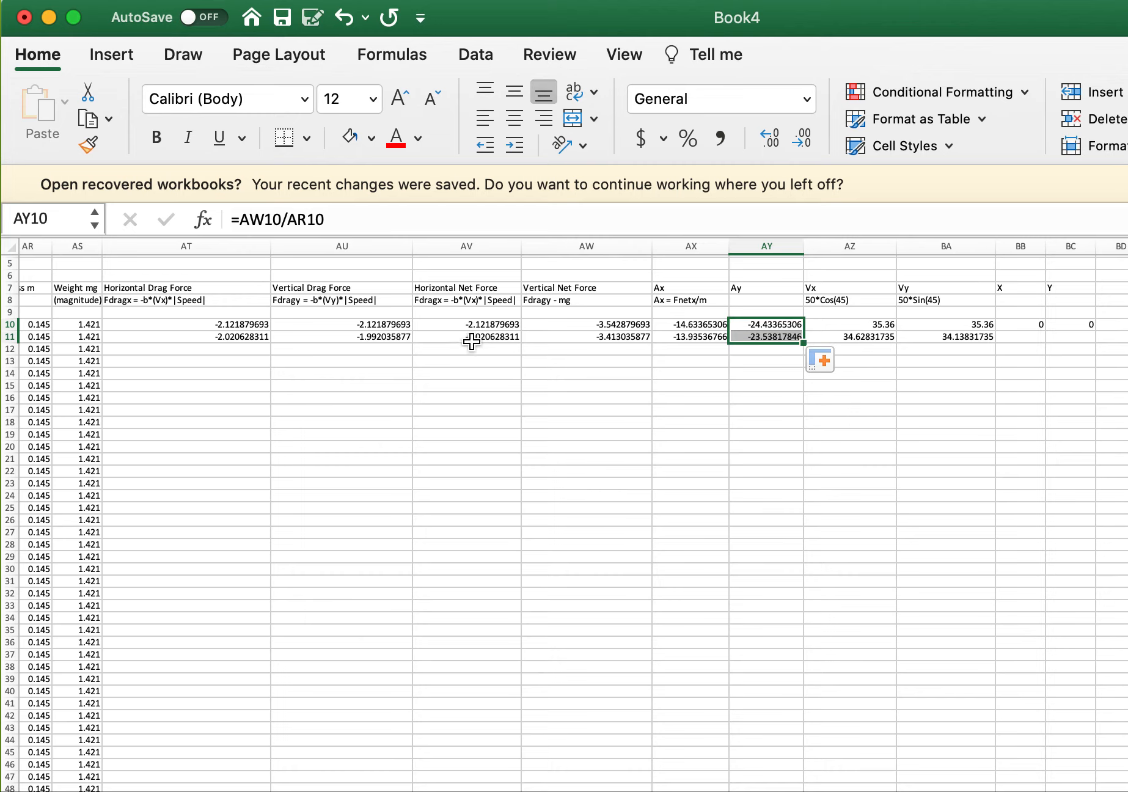
# Fill the row 11 force, acceleration and velocity formulas in AT11:BA11 down through the remaining time rows.
pyautogui.click(202, 341)
pyautogui.keyDown('shift'); pyautogui.click(944, 337); pyautogui.keyUp('shift')
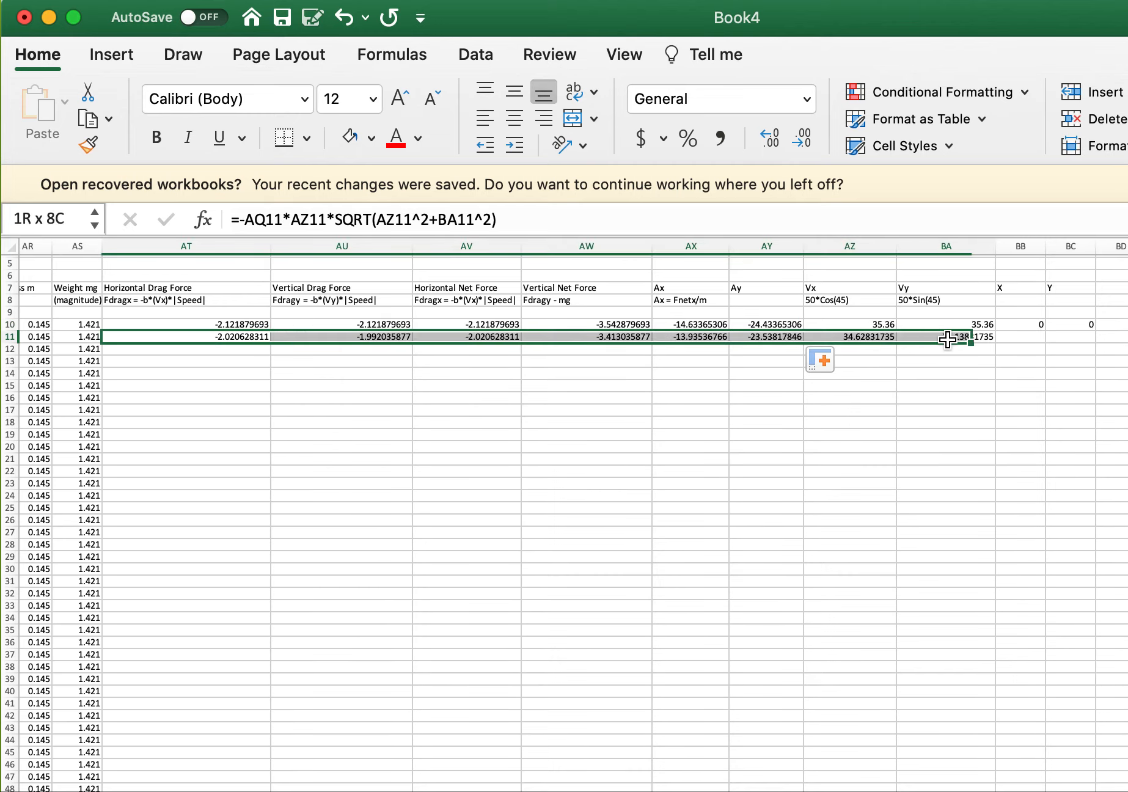
pyautogui.moveTo(995, 342); pyautogui.dragTo(1006, 636)
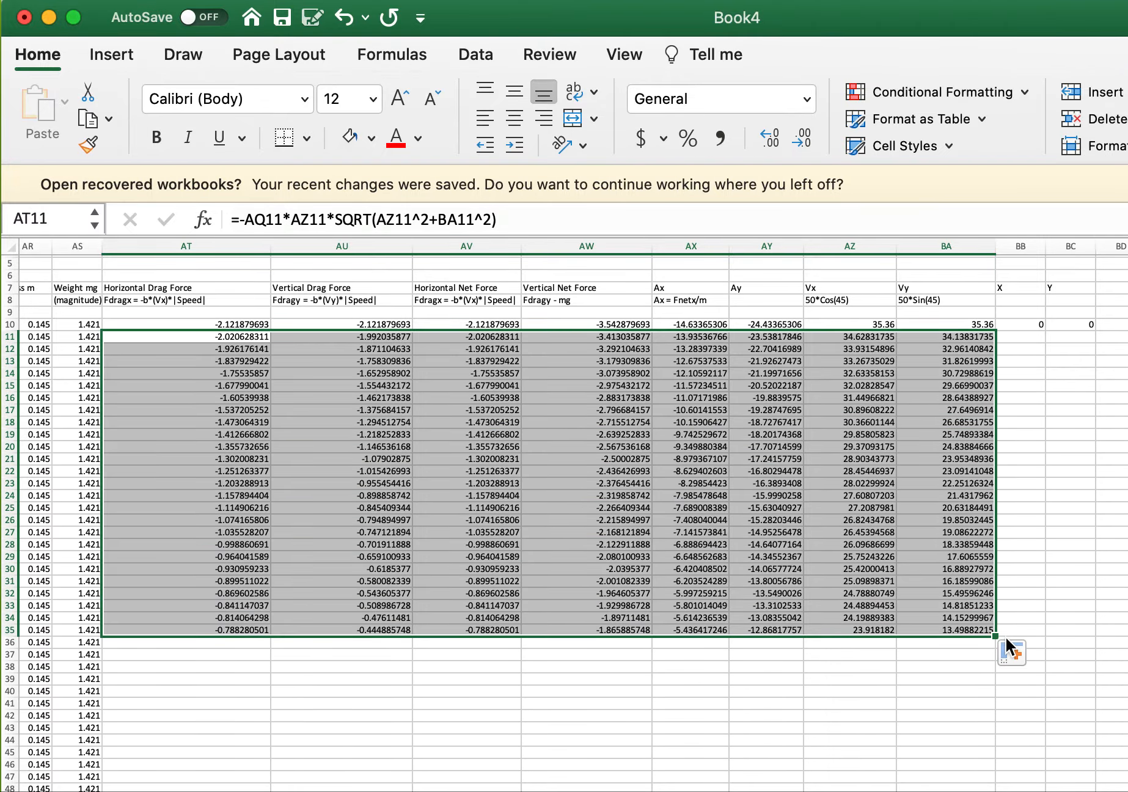
pyautogui.scroll(-4, 1012, 579)
pyautogui.moveTo(1007, 483); pyautogui.dragTo(997, 632)
pyautogui.scroll(20, 1114, 479)
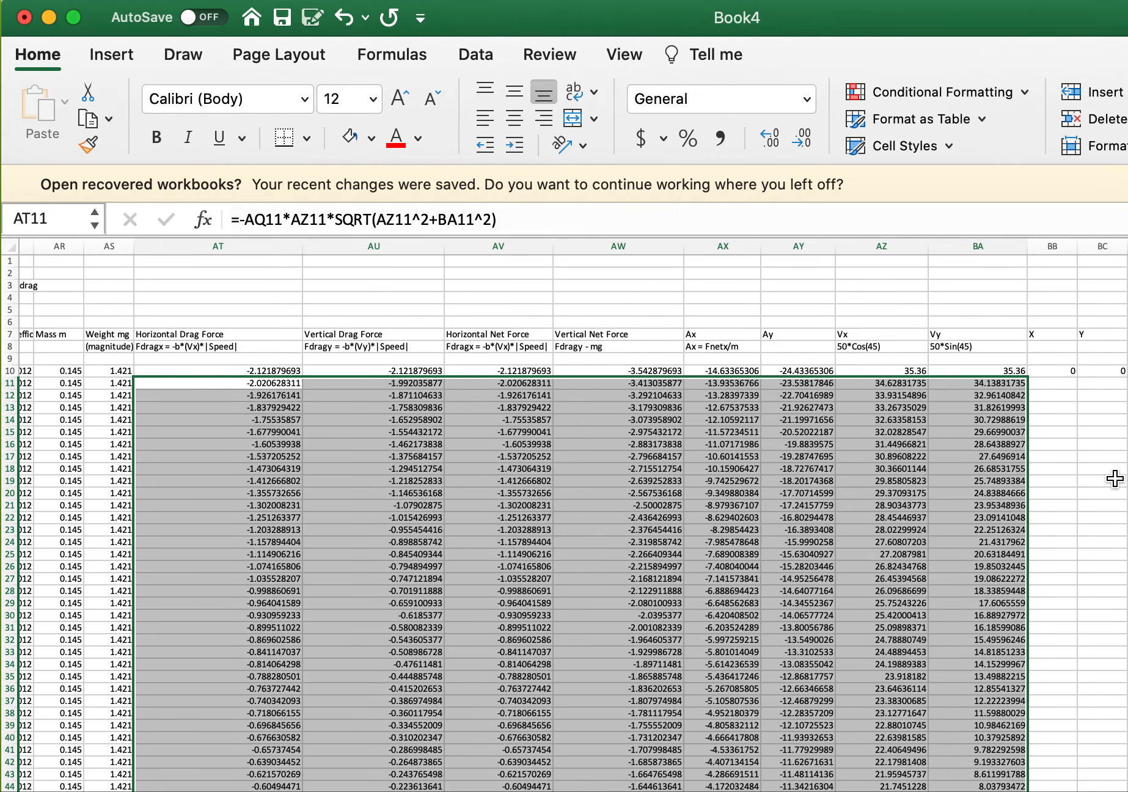
pyautogui.click(1114, 476)
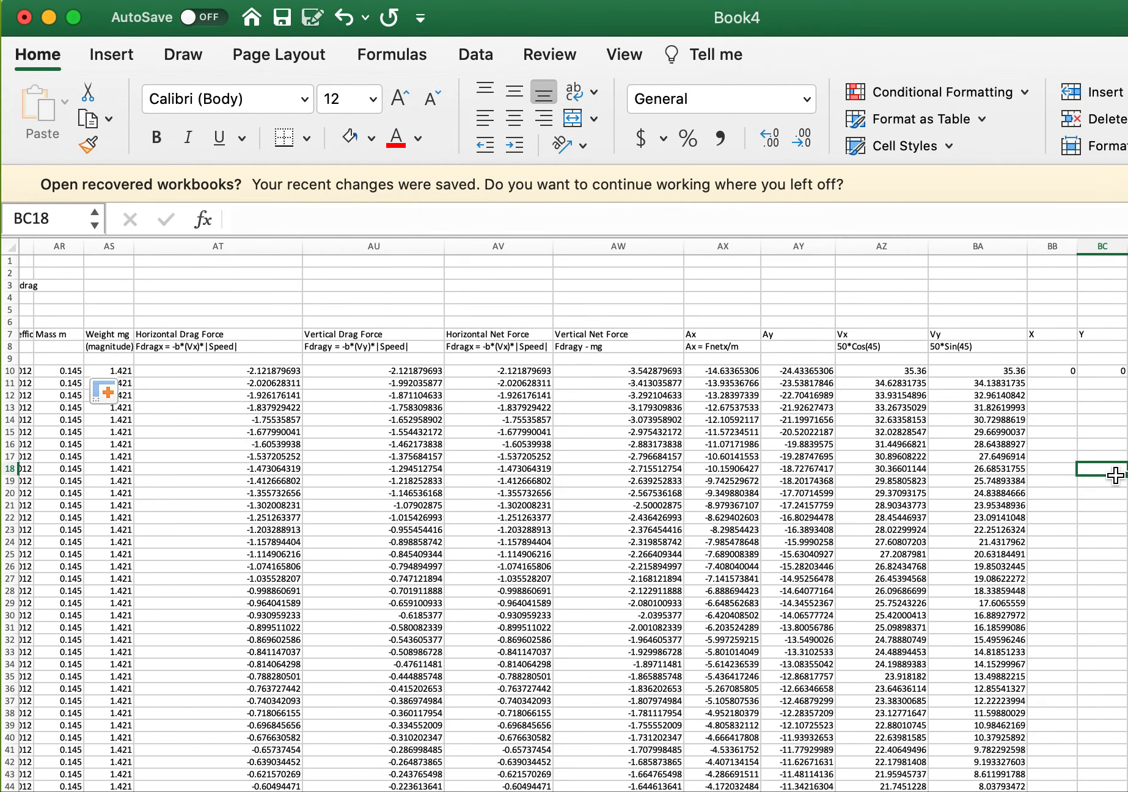
pyautogui.click(1127, 432)
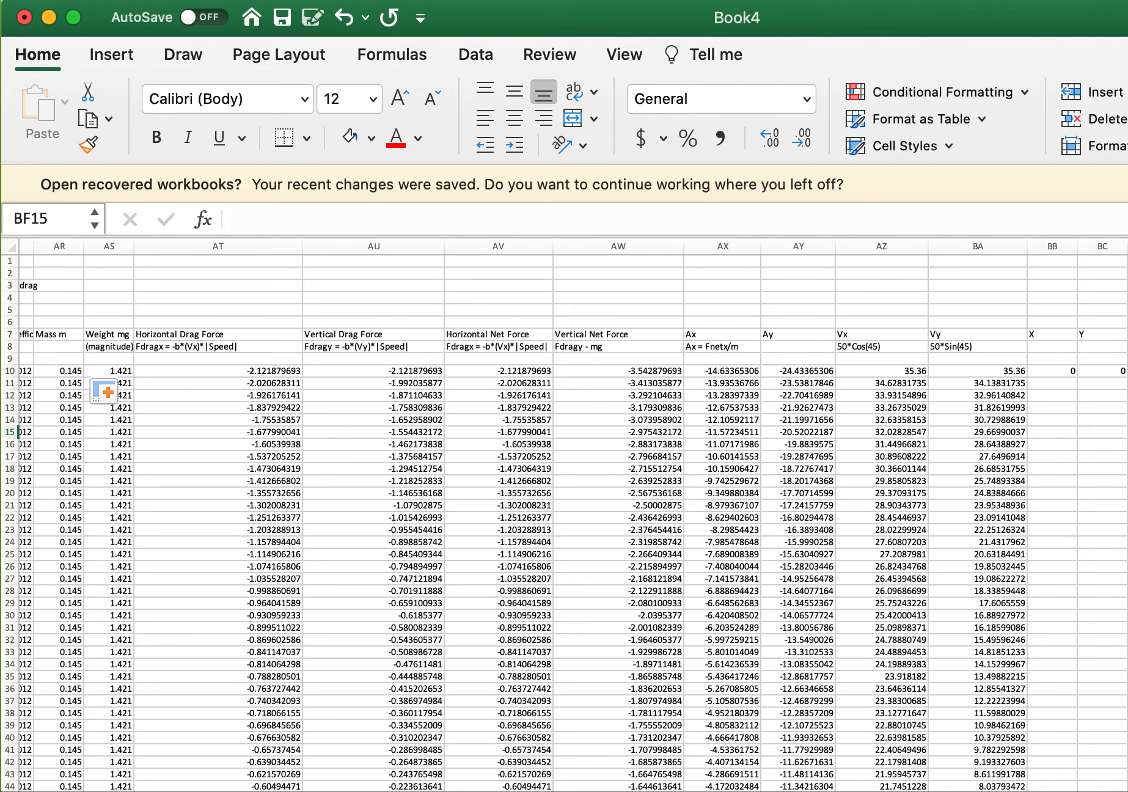
# Examine the filled force, acceleration and velocity values down the time rows, focusing on the Ax column.
pyautogui.scroll(-9, 562, 520)
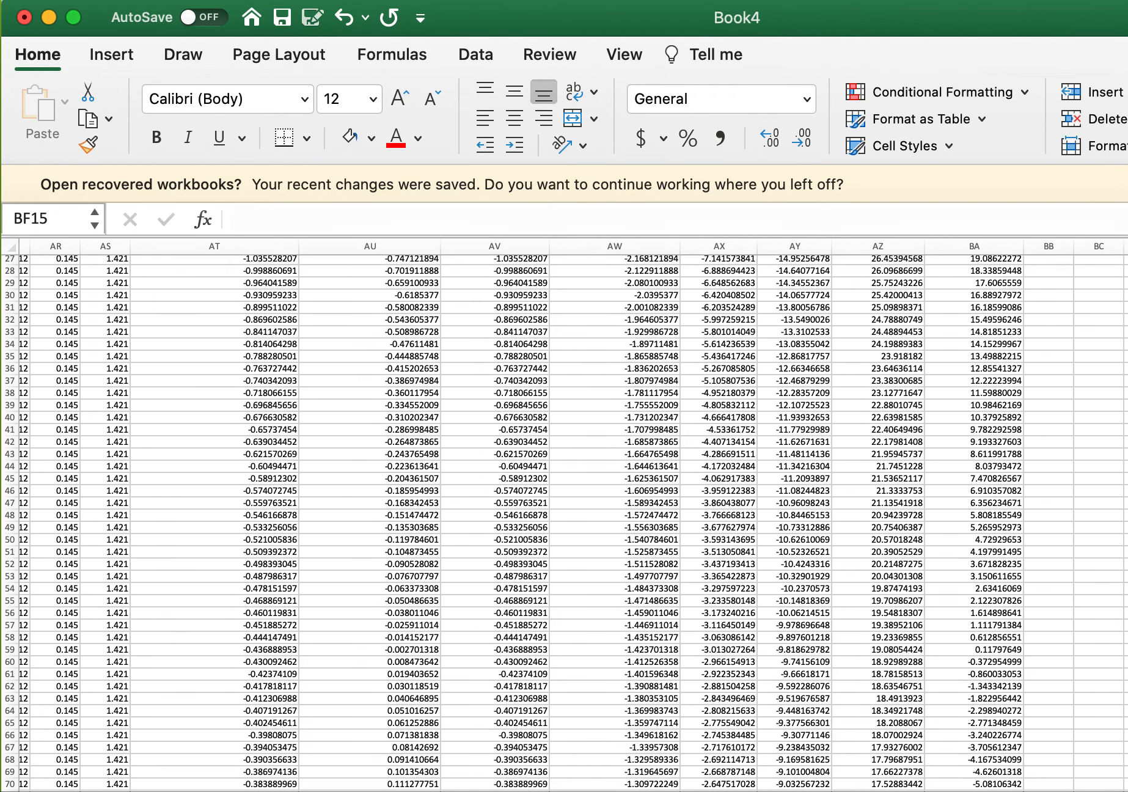
pyautogui.scroll(9, 562, 519)
pyautogui.hscroll(-1, 562, 520)
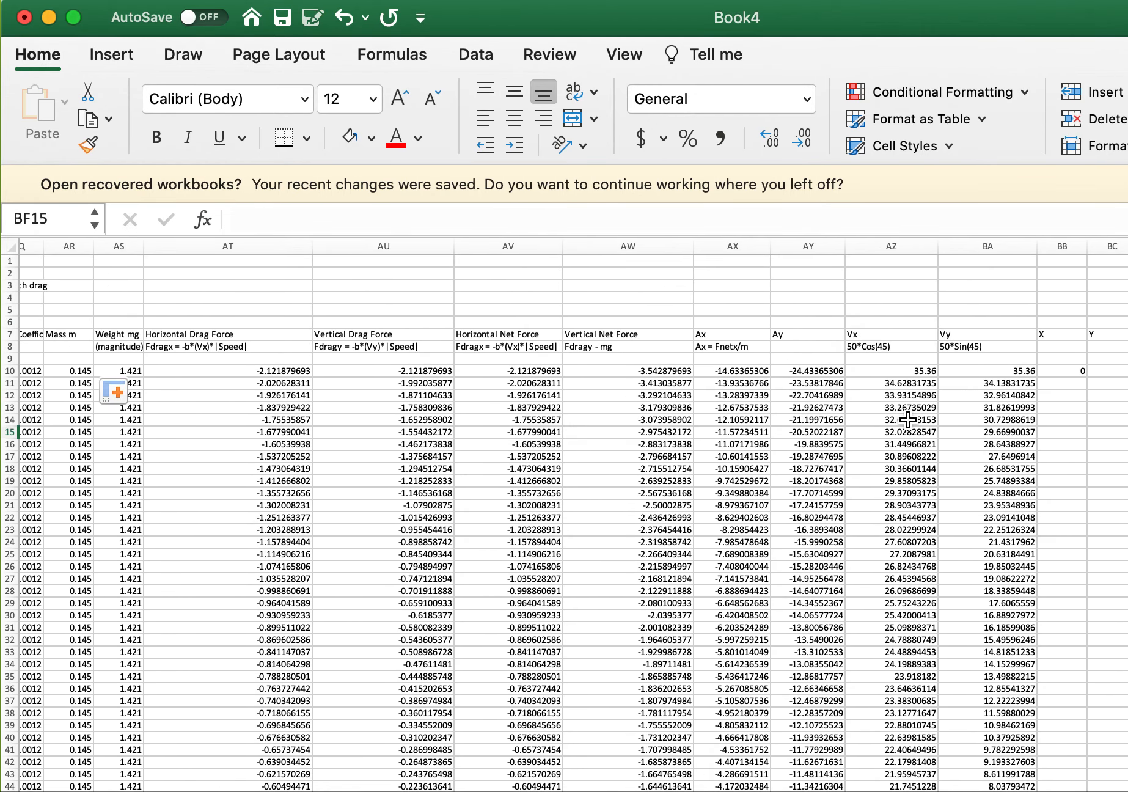
pyautogui.scroll(-11, 890, 369)
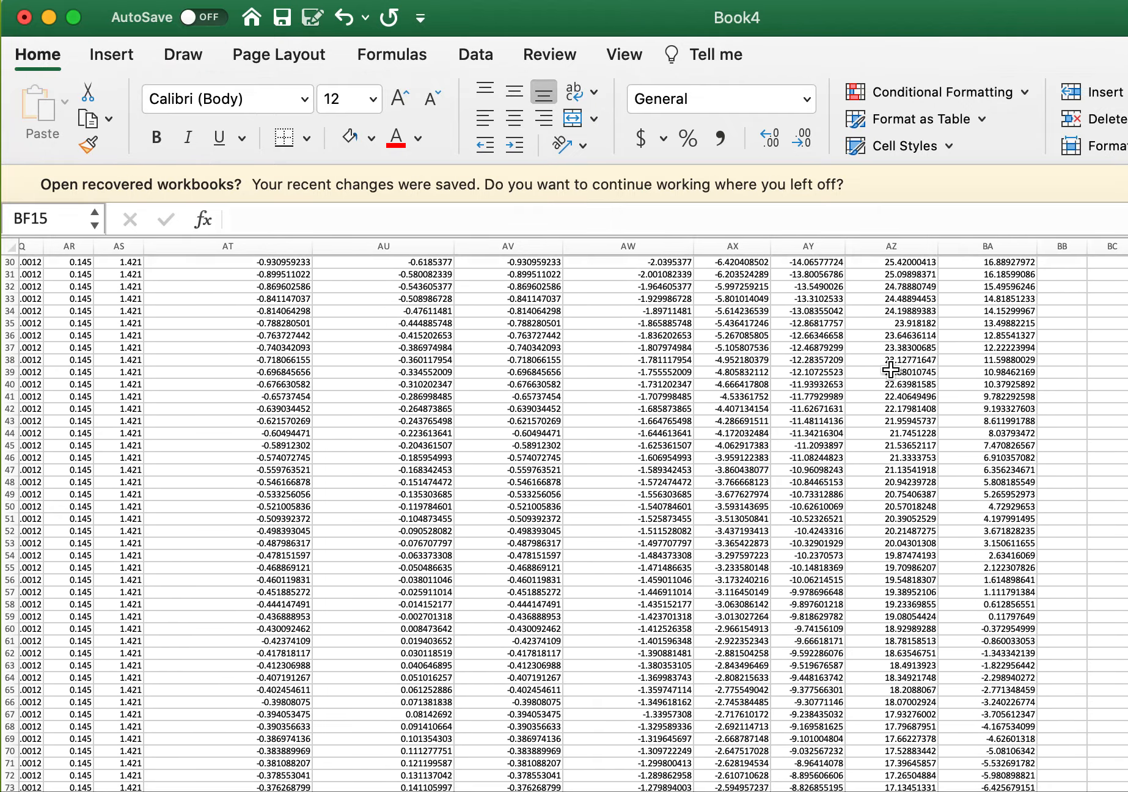
pyautogui.scroll(-20, 766, 439)
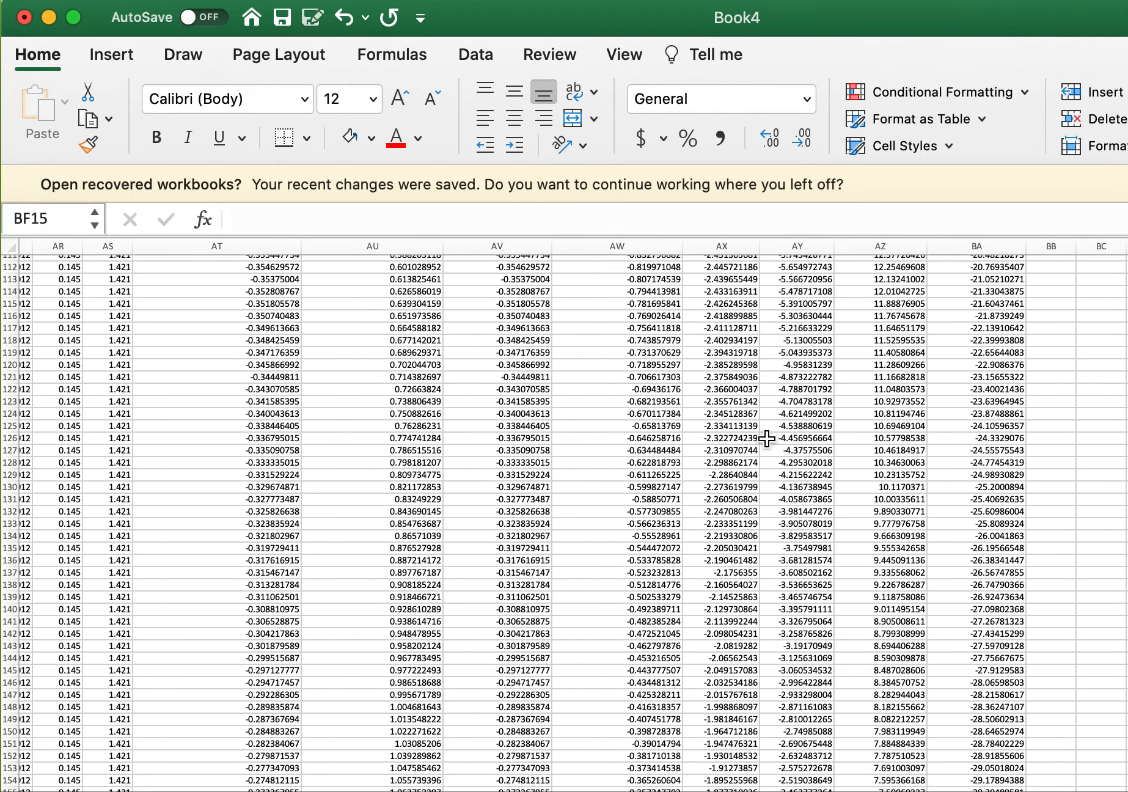
pyautogui.scroll(20, 751, 437)
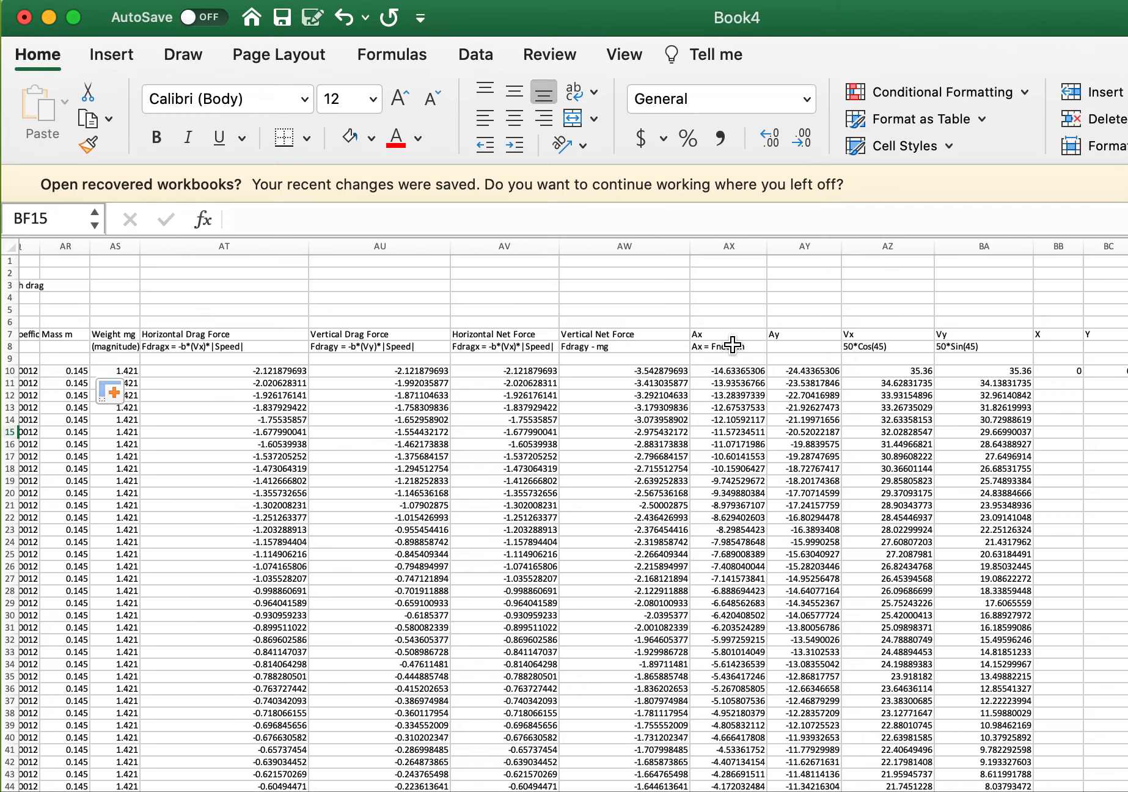
pyautogui.click(730, 346)
pyautogui.scroll(-20, 726, 530)
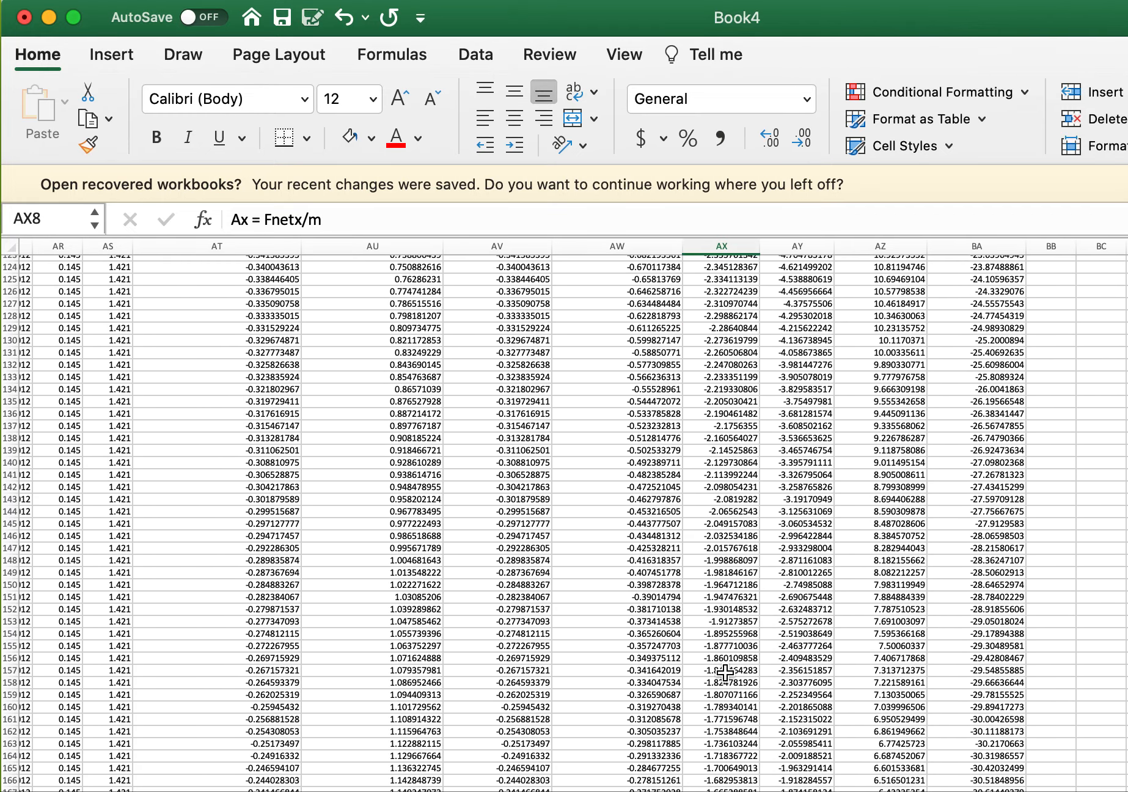
pyautogui.keyDown('shift'); pyautogui.click(725, 672); pyautogui.keyUp('shift')
pyautogui.scroll(20, 742, 548)
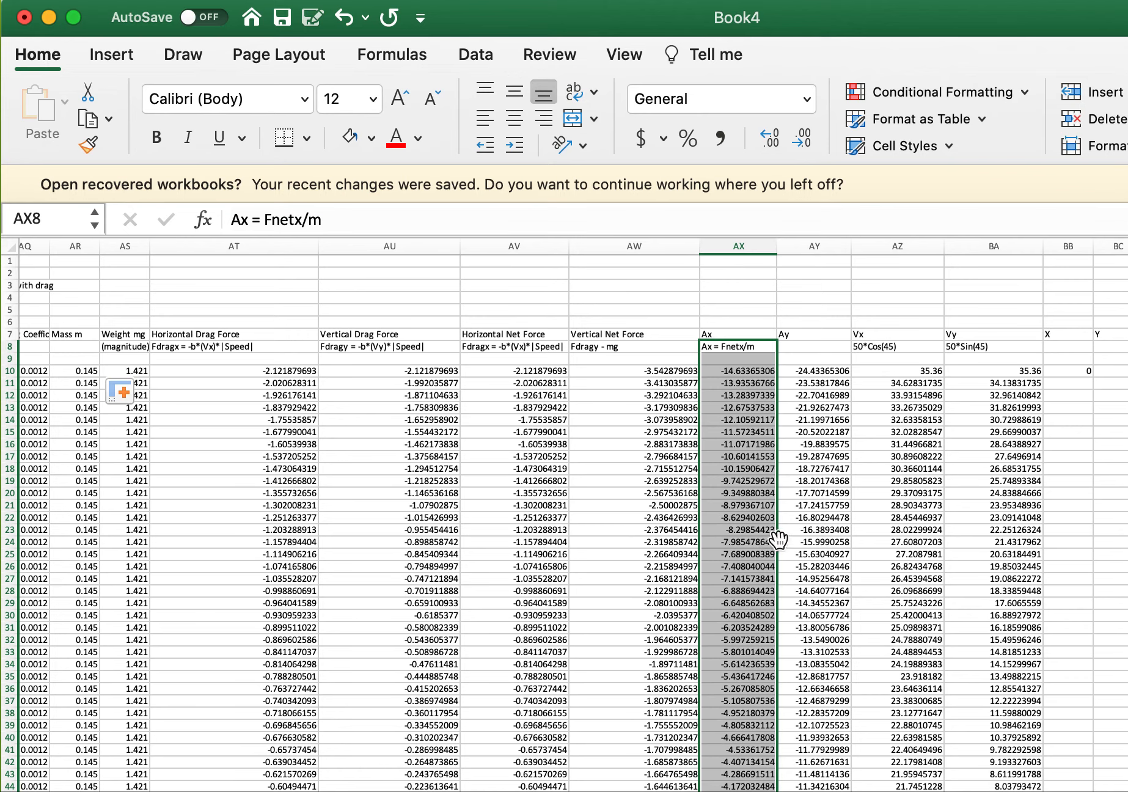
pyautogui.click(827, 490)
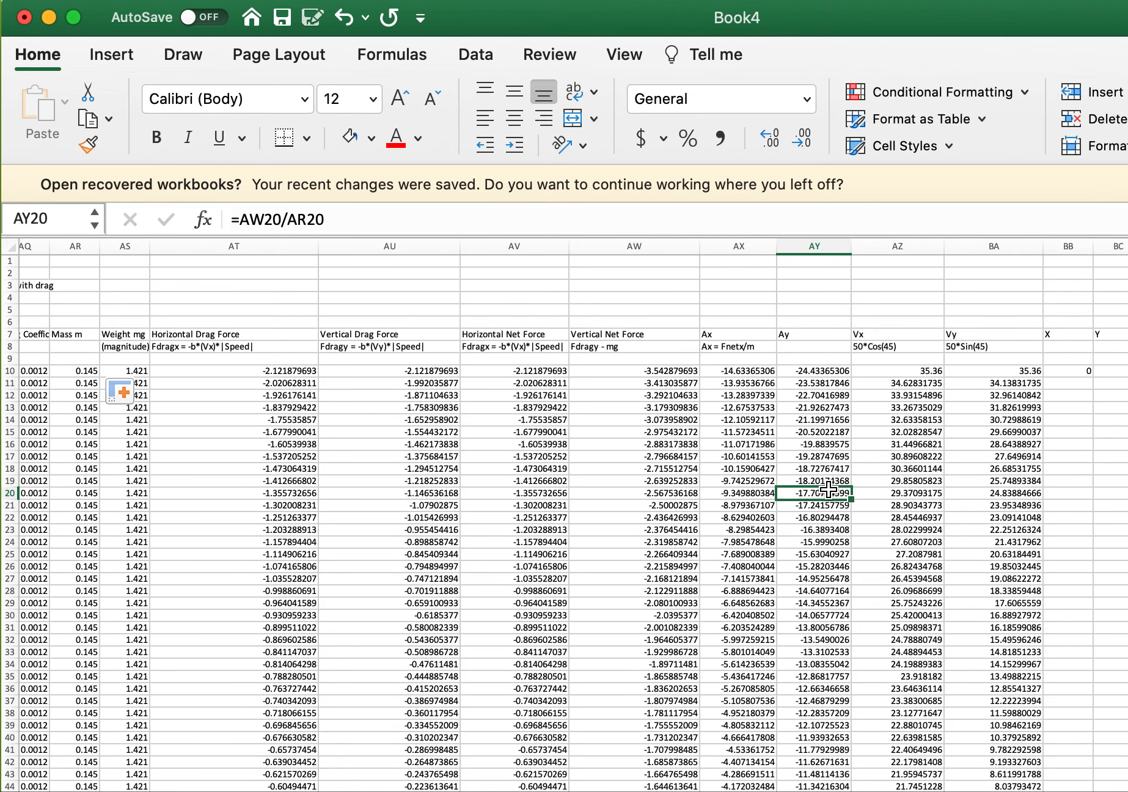
# Examine how Ay and Vy change from row 10 through row 59 and on down the remaining time rows.
pyautogui.click(814, 370)
pyautogui.scroll(-10, 813, 488)
pyautogui.click(803, 603)
pyautogui.hscroll(3, 832, 643)
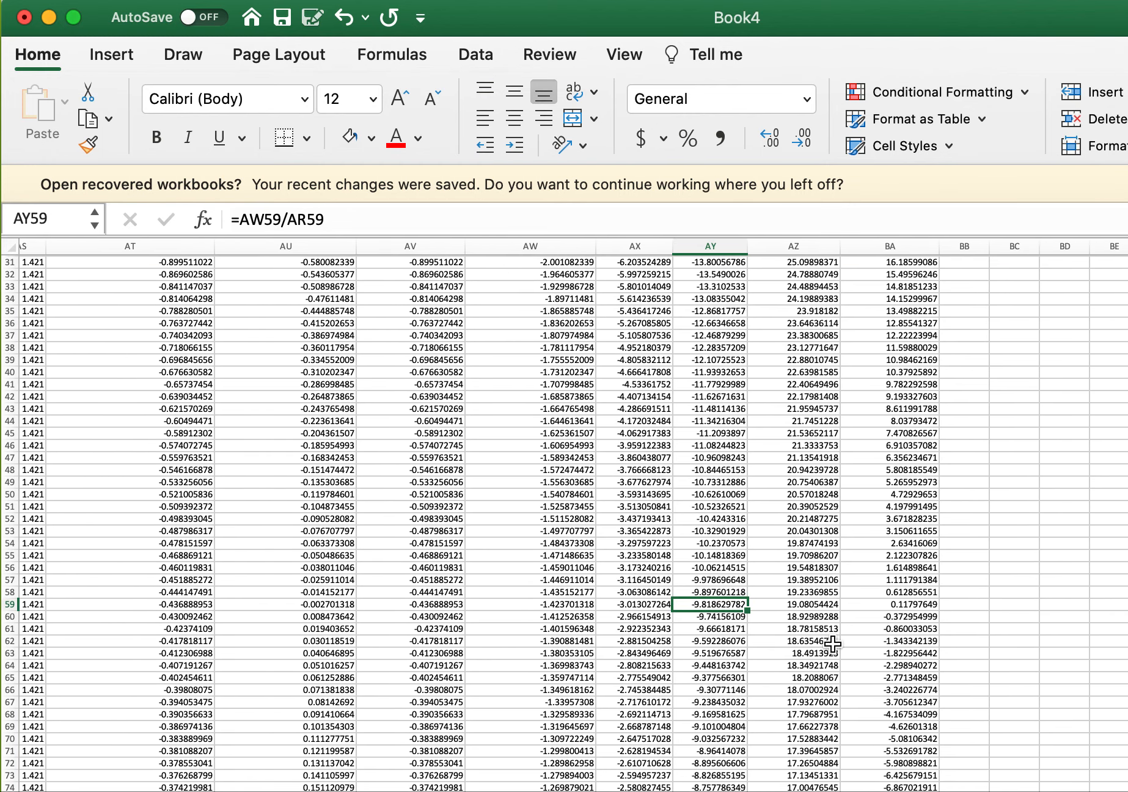
pyautogui.scroll(8, 832, 643)
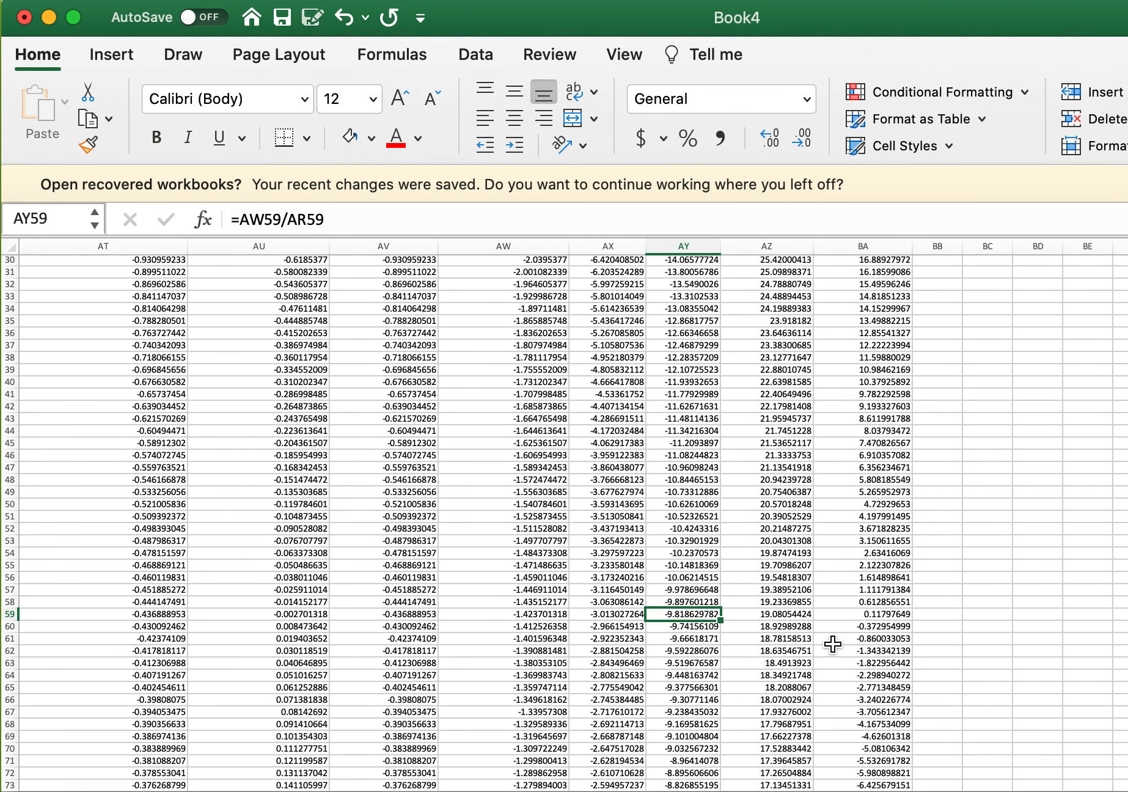
pyautogui.scroll(-9, 832, 643)
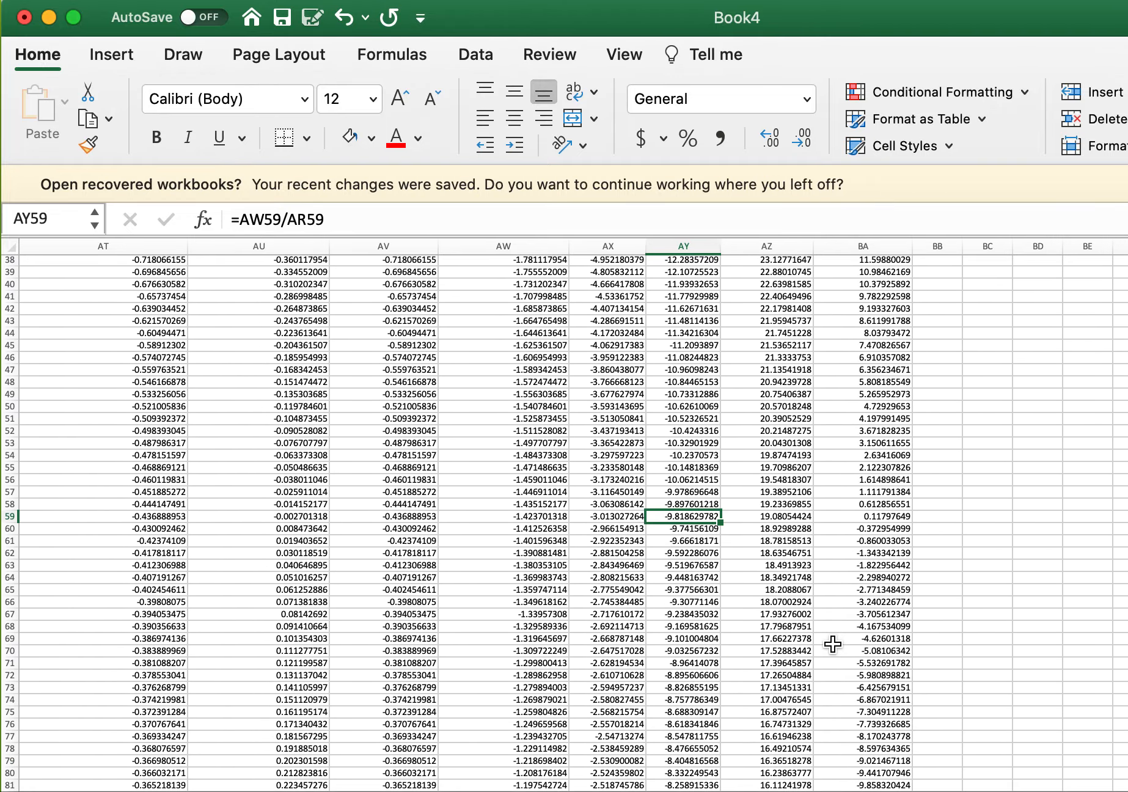
pyautogui.click(835, 564)
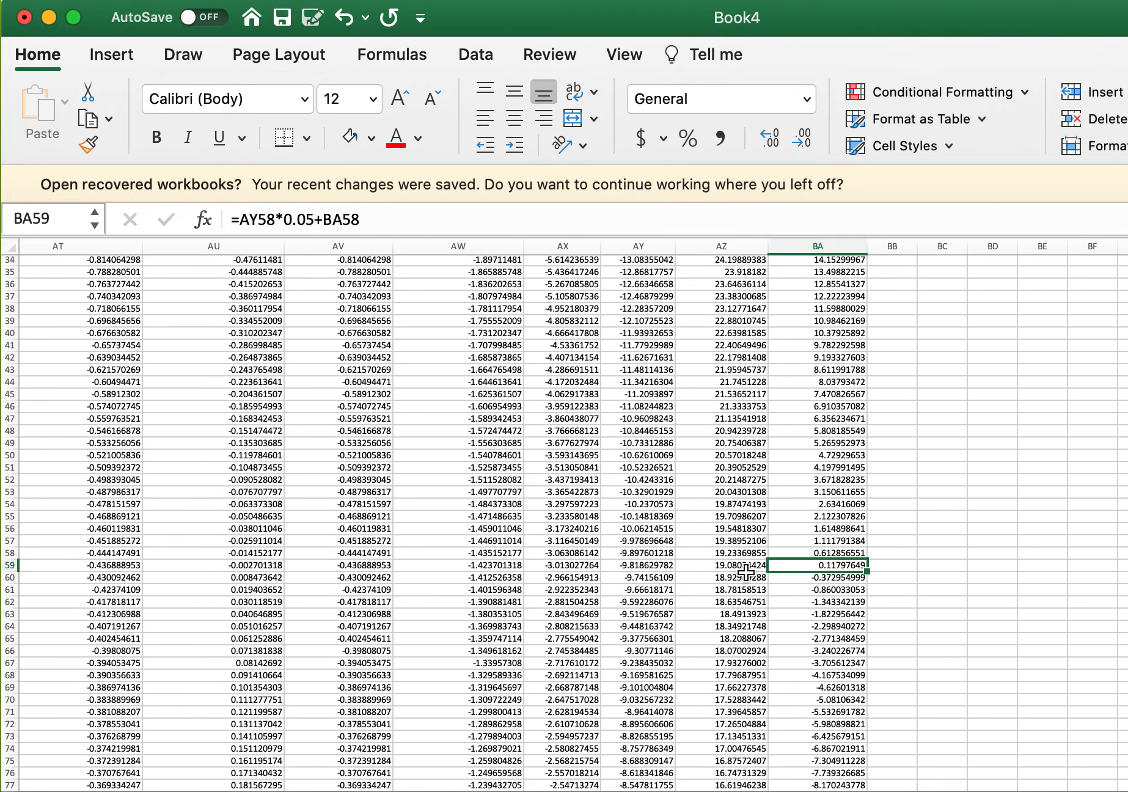
pyautogui.scroll(-20, 657, 571)
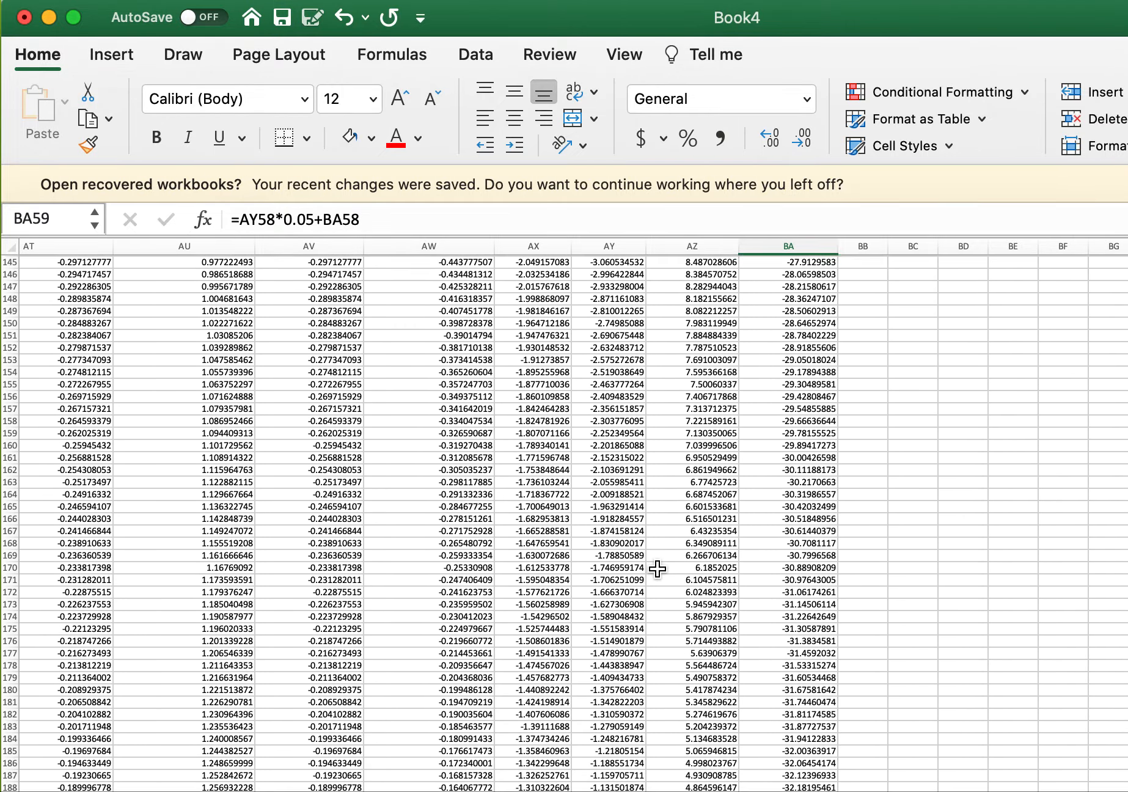
pyautogui.scroll(-8, 657, 568)
pyautogui.scroll(-9, 615, 770)
pyautogui.scroll(20, 616, 770)
pyautogui.scroll(15, 615, 770)
# Enter the X position formula =AZ10*0.05+BB10 in cell BB11.
pyautogui.click(855, 394)
pyautogui.click(857, 379)
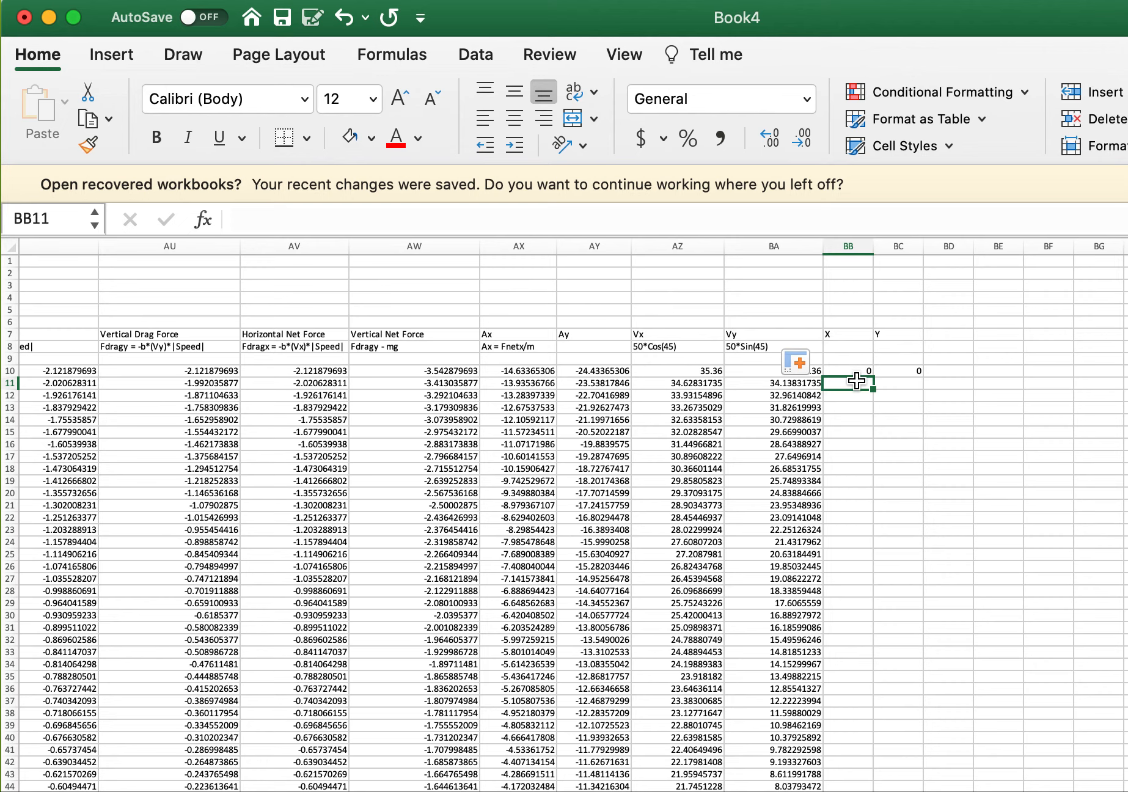
pyautogui.write('=')
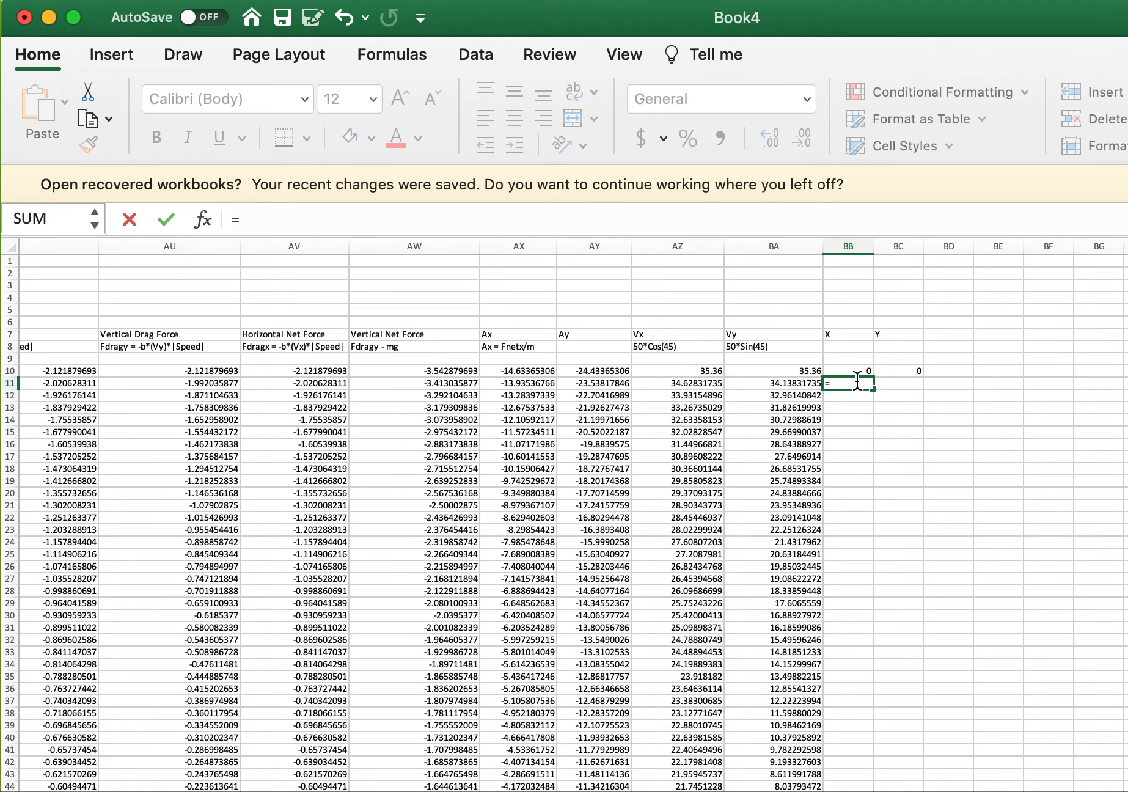
pyautogui.write('AZ10')
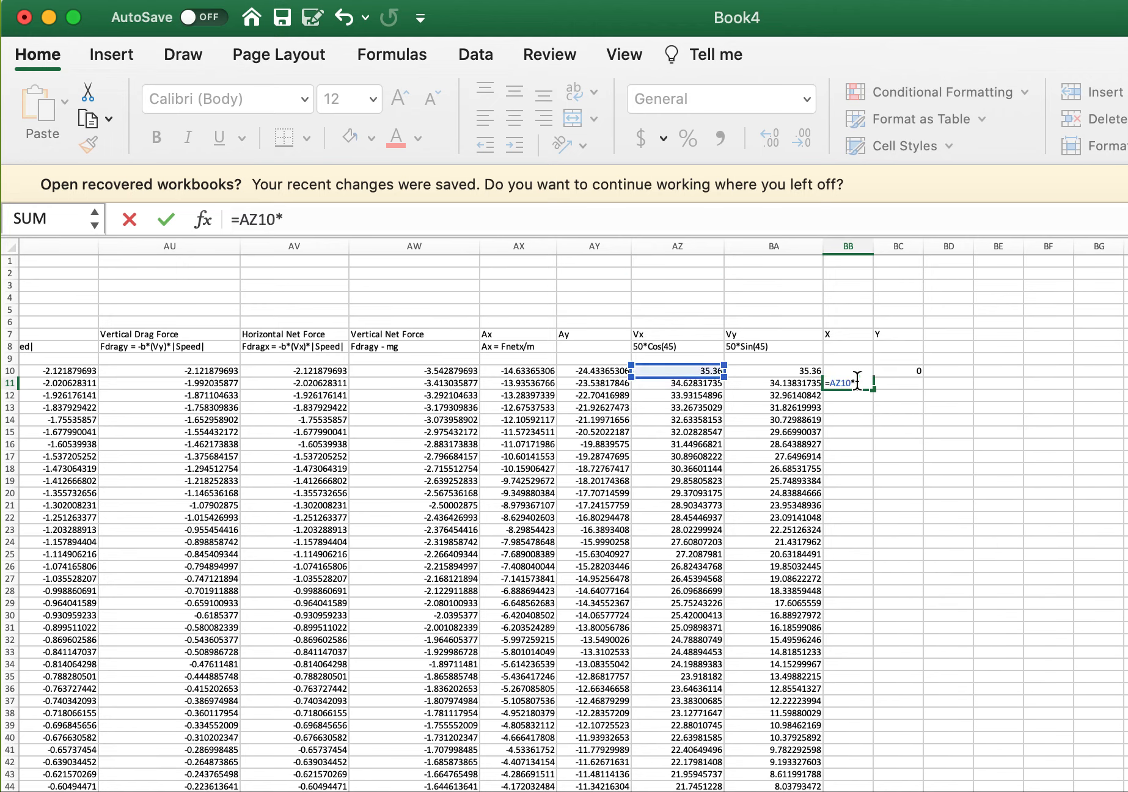
pyautogui.write('*0.05+B10')
pyautogui.press('Return')
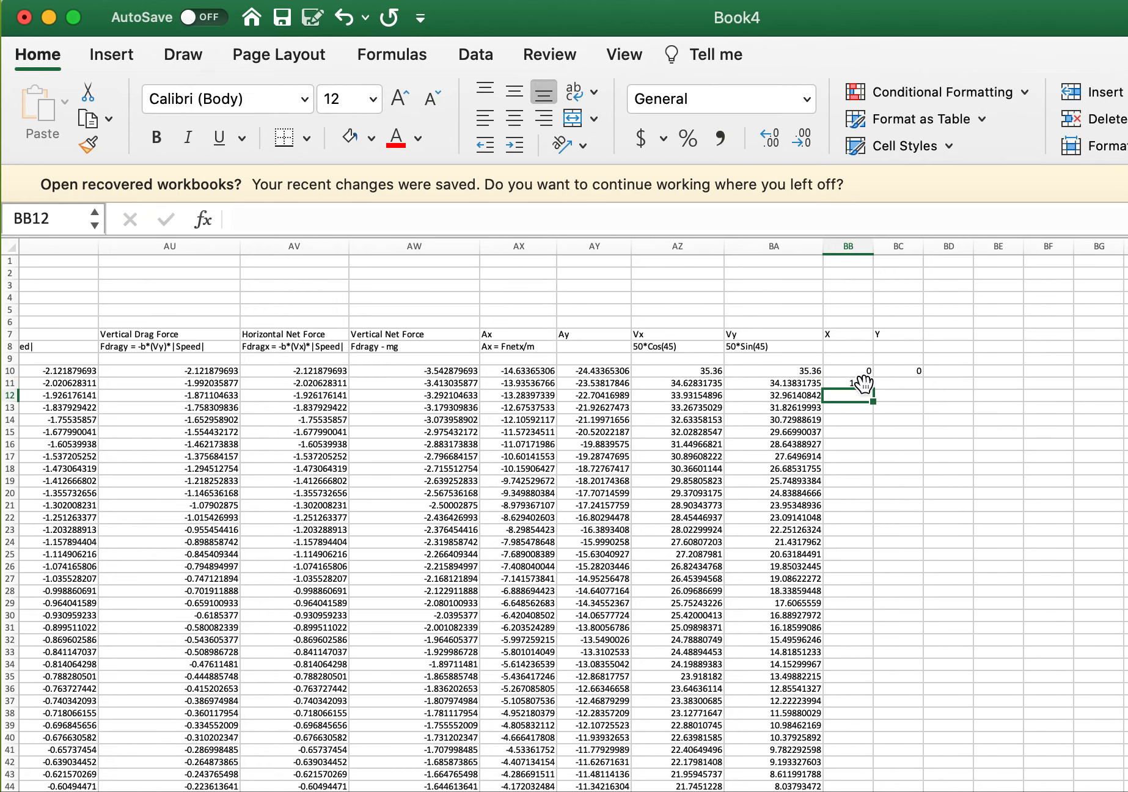
# Enter the Y position formula =BA10*0.05+BC10 in cell BC11.
pyautogui.click(897, 383)
pyautogui.write('=')
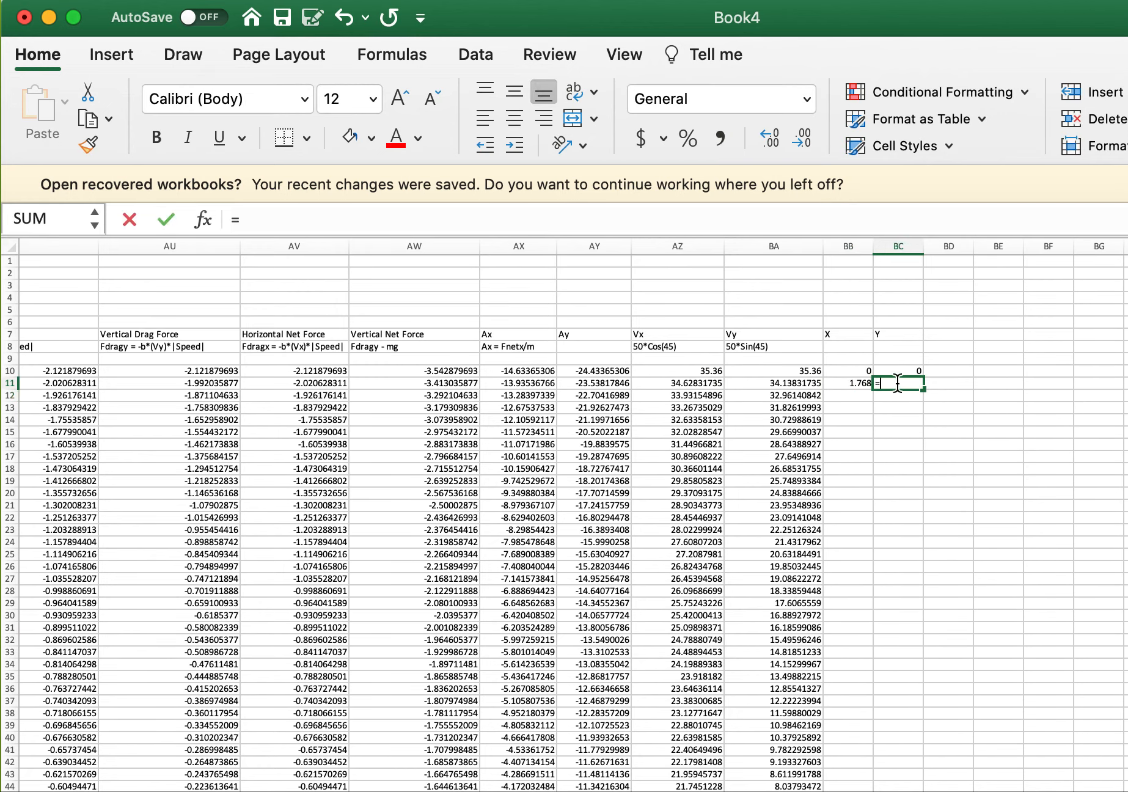
pyautogui.write('BA')
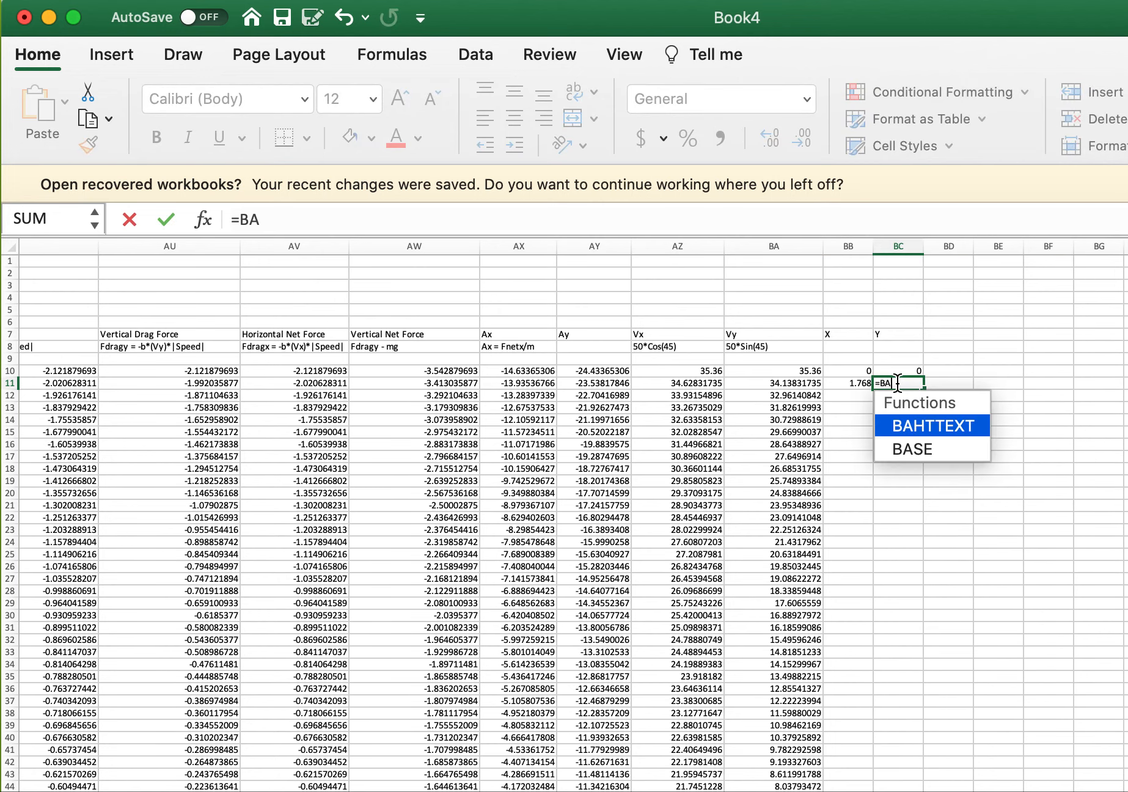
pyautogui.write('1')
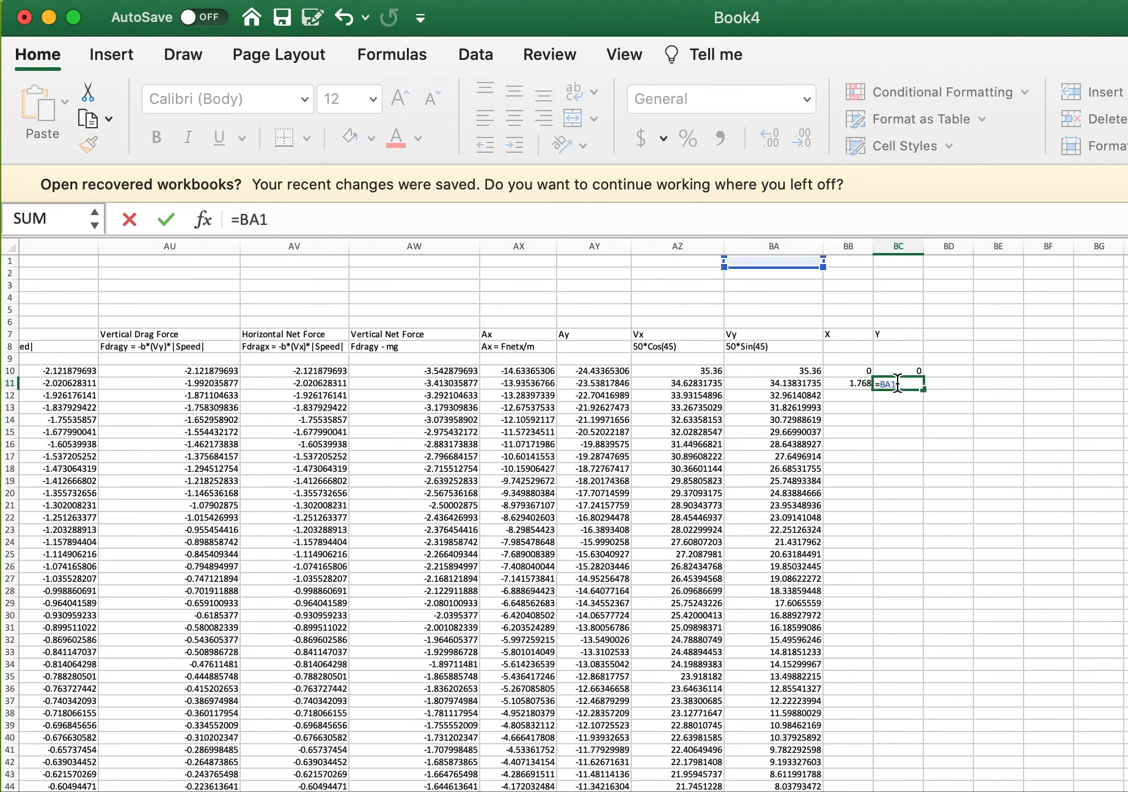
pyautogui.write('0*0.05+BC10')
pyautogui.press('Return')
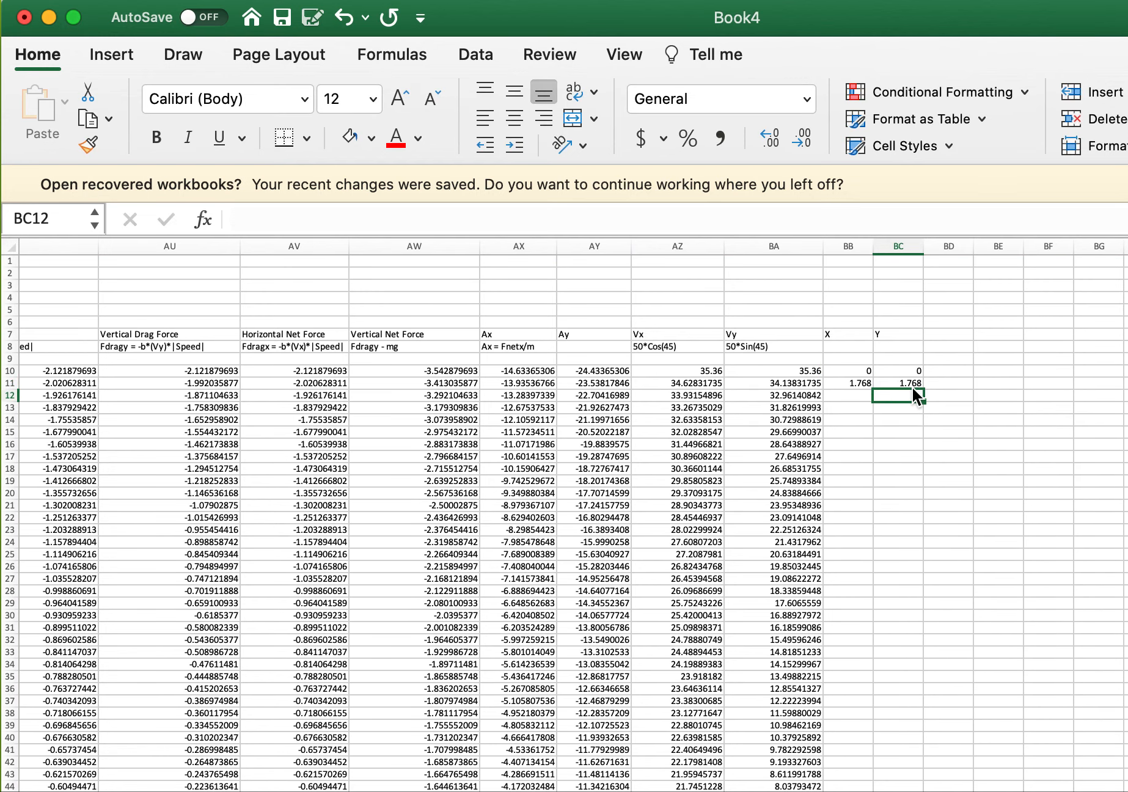
# Fill the X and Y position formulas from BB11:BC11 down through row 255.
pyautogui.moveTo(855, 382); pyautogui.dragTo(926, 790)
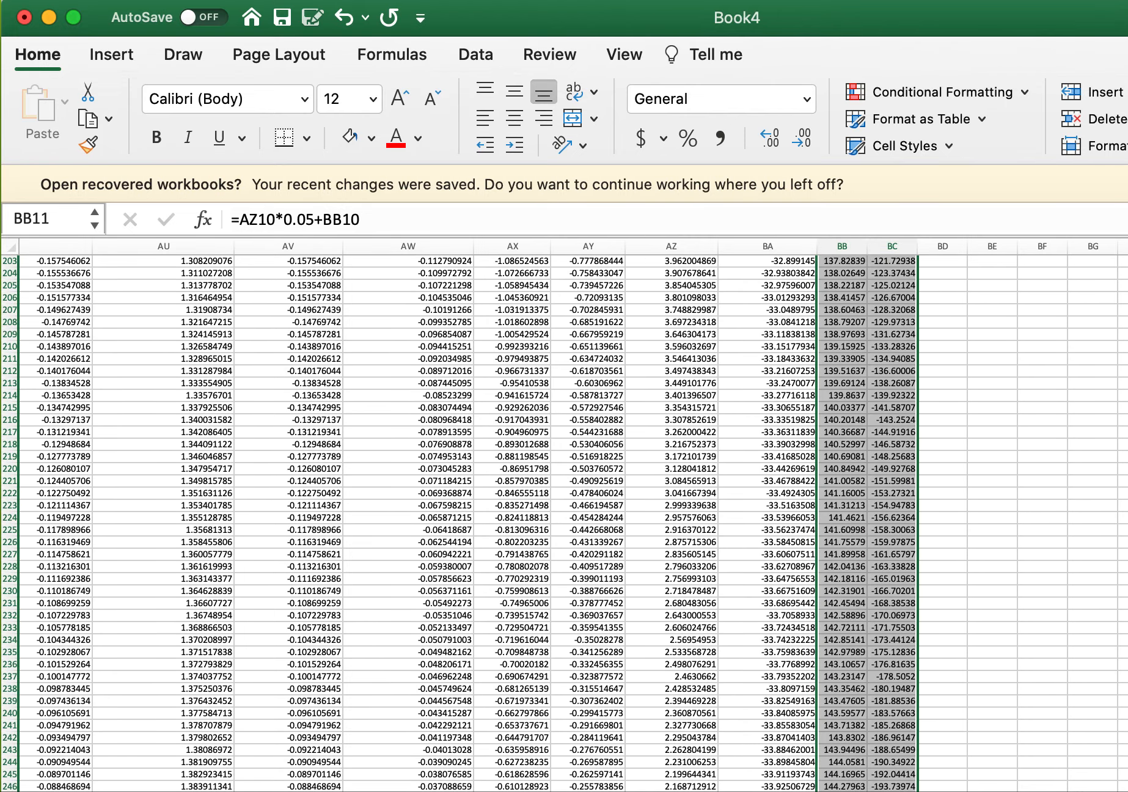
pyautogui.scroll(-8, 926, 787)
pyautogui.moveTo(905, 536); pyautogui.dragTo(905, 611)
pyautogui.scroll(20, 905, 608)
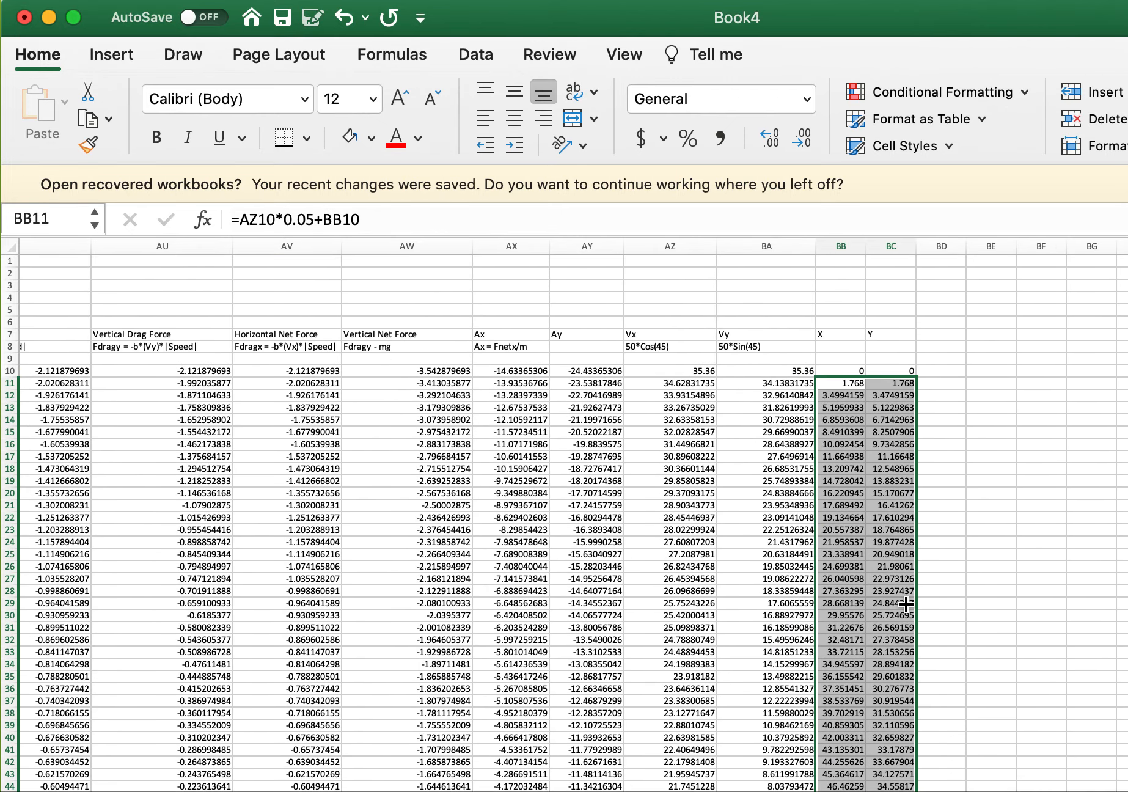
# Insert a scatter chart of the X and Y positions and place it beside the data over columns BE to BJ.
pyautogui.click(121, 54)
pyautogui.click(690, 140)
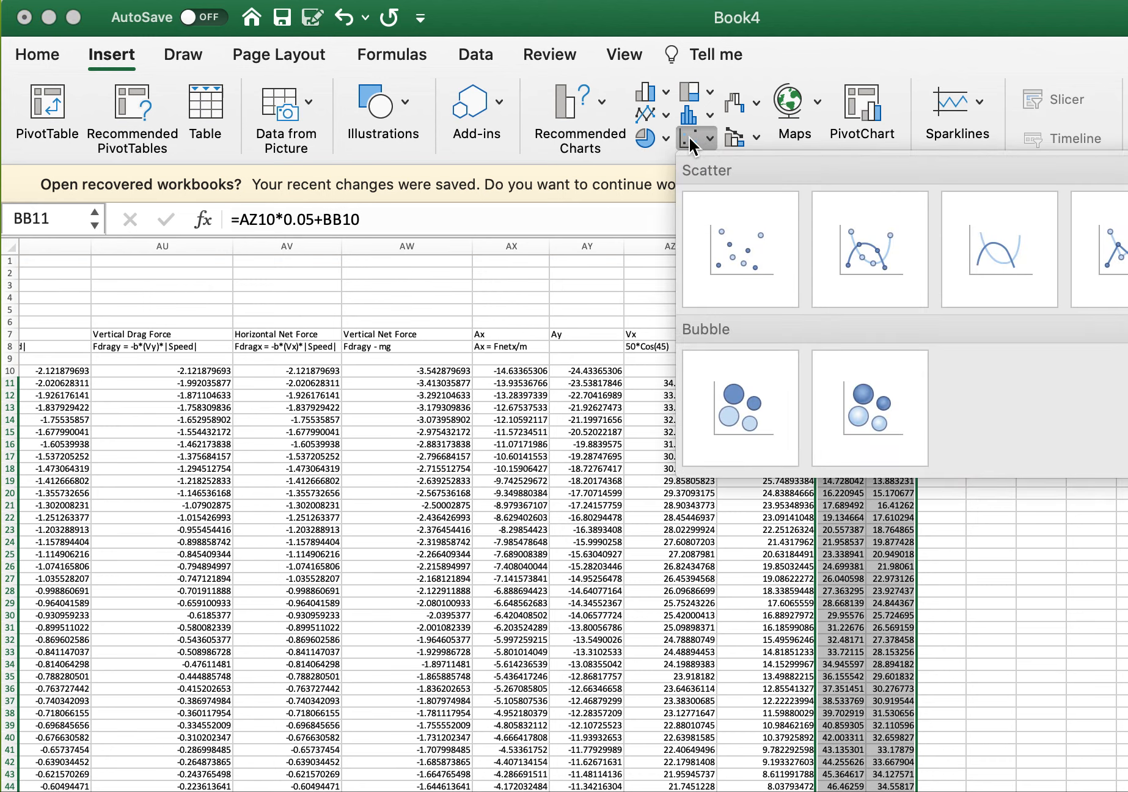
pyautogui.click(718, 231)
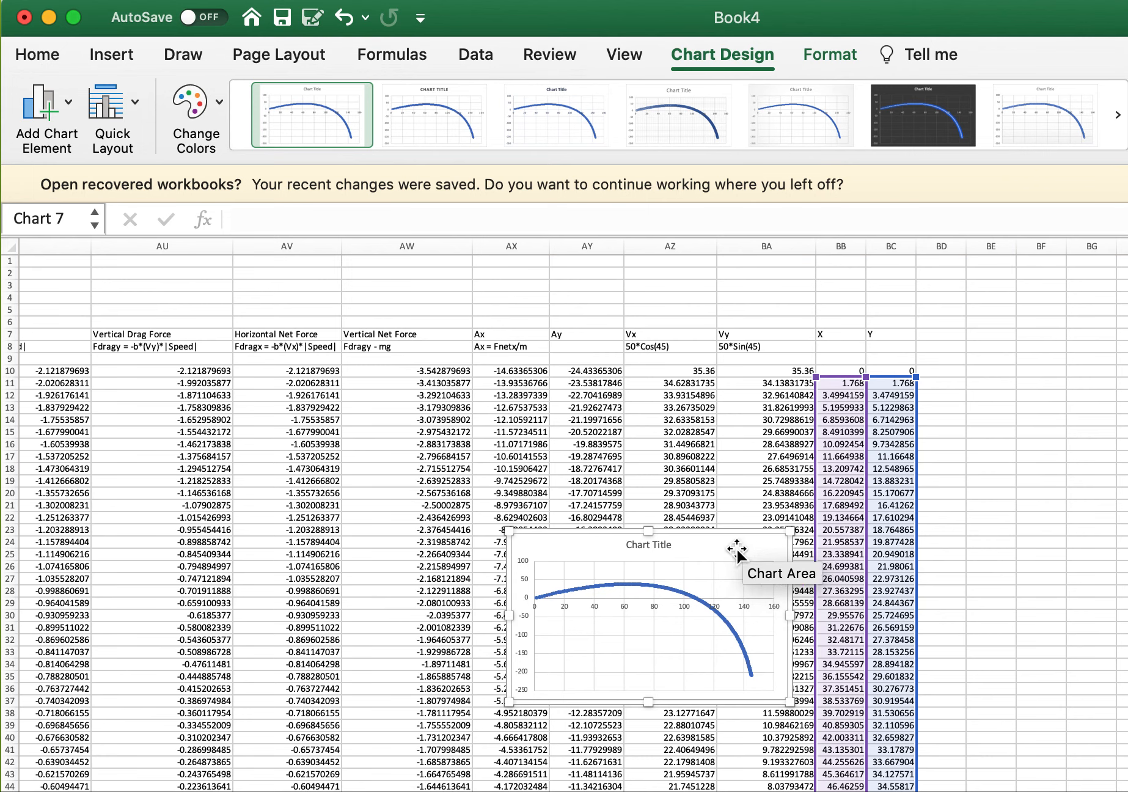
pyautogui.moveTo(737, 550); pyautogui.dragTo(1127, 291)
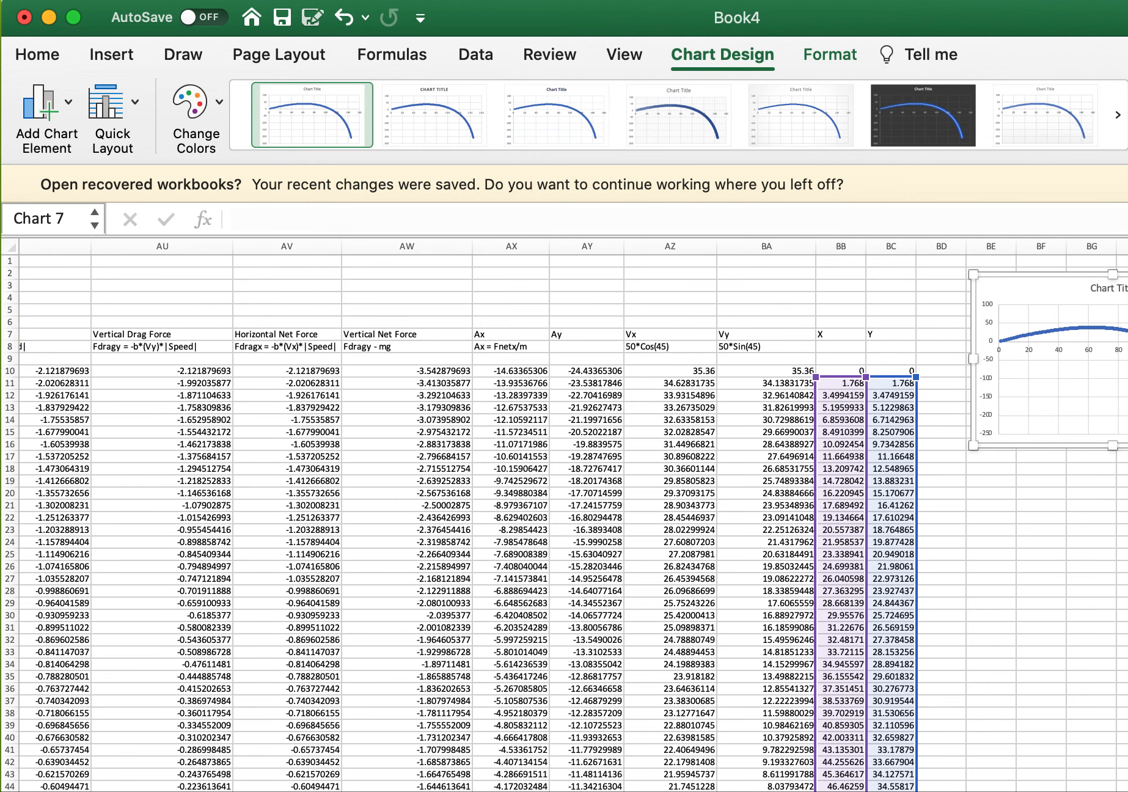
pyautogui.hscroll(5, 927, 447)
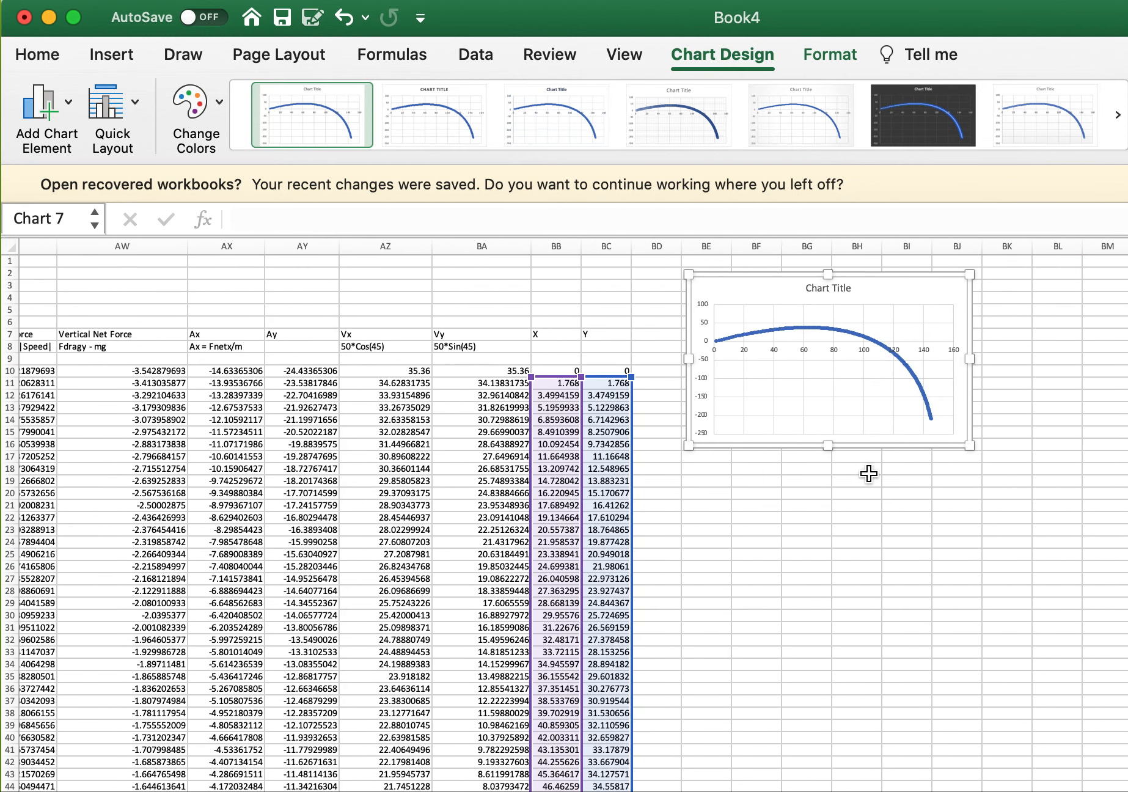
pyautogui.click(832, 502)
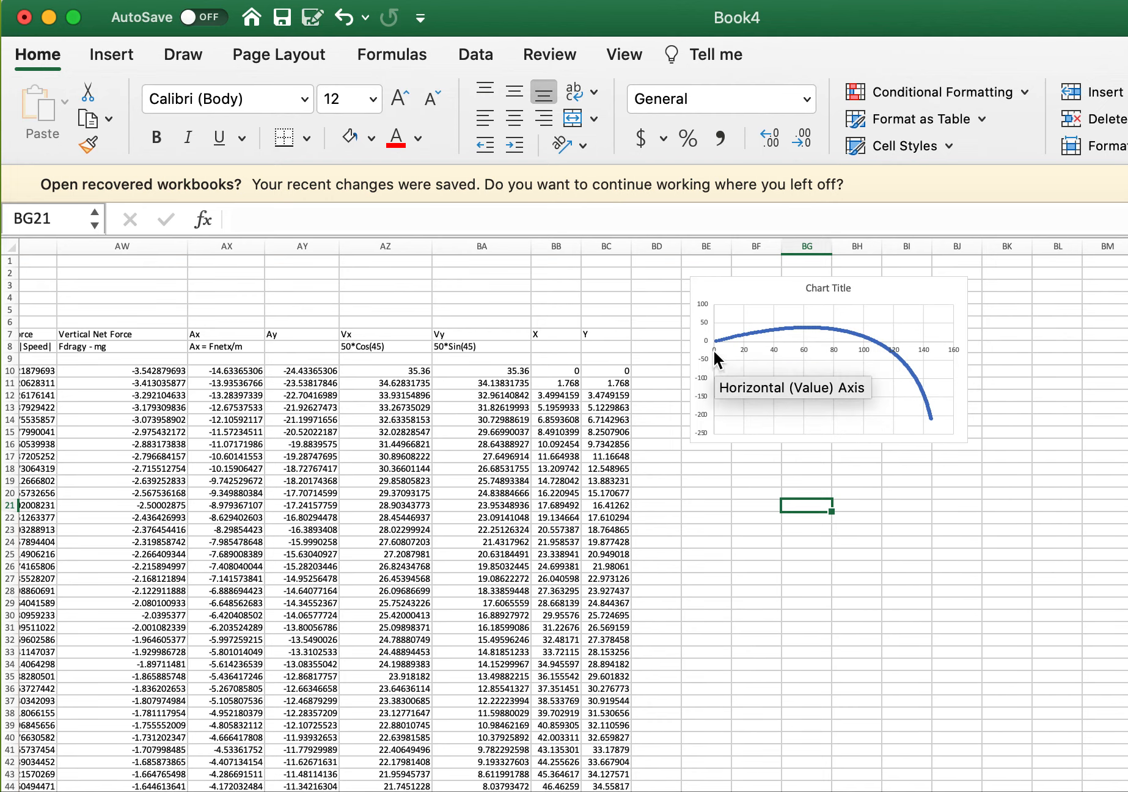
pyautogui.moveTo(872, 344)
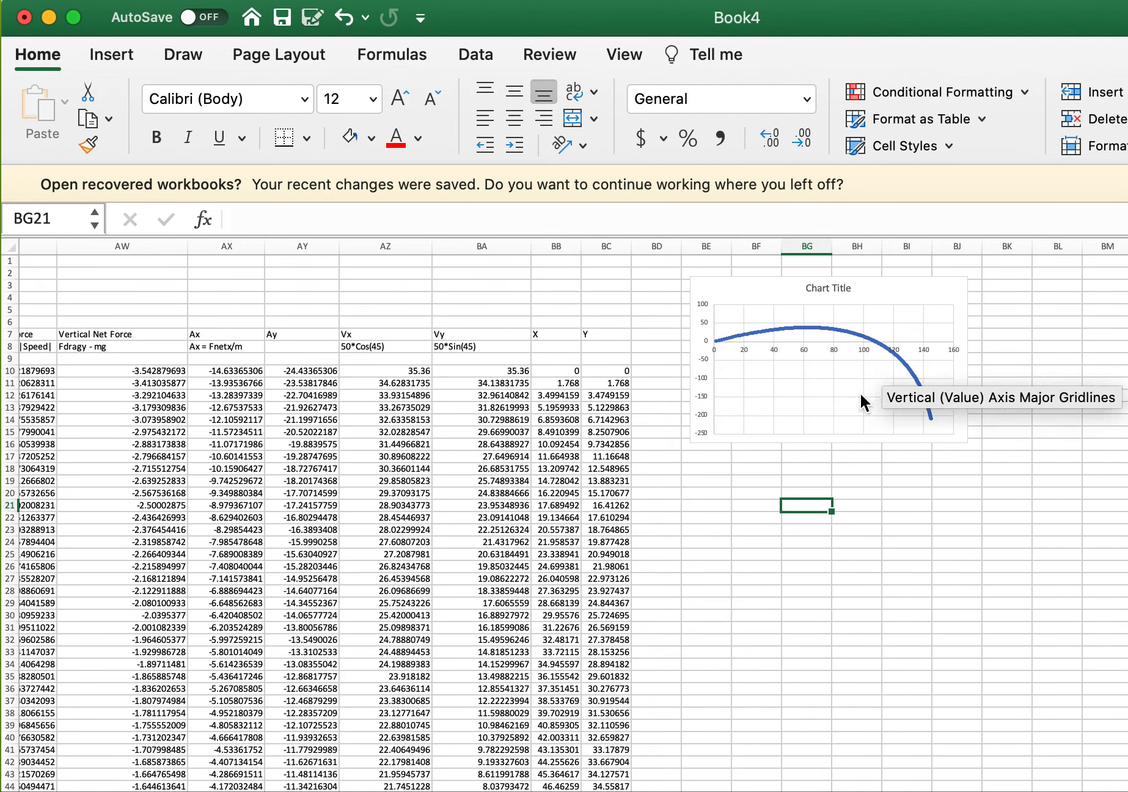
# Copy the entire 2D incremental with drag model, range AP3:BC255.
pyautogui.hscroll(-3, 837, 435)
pyautogui.hscroll(-10, 837, 435)
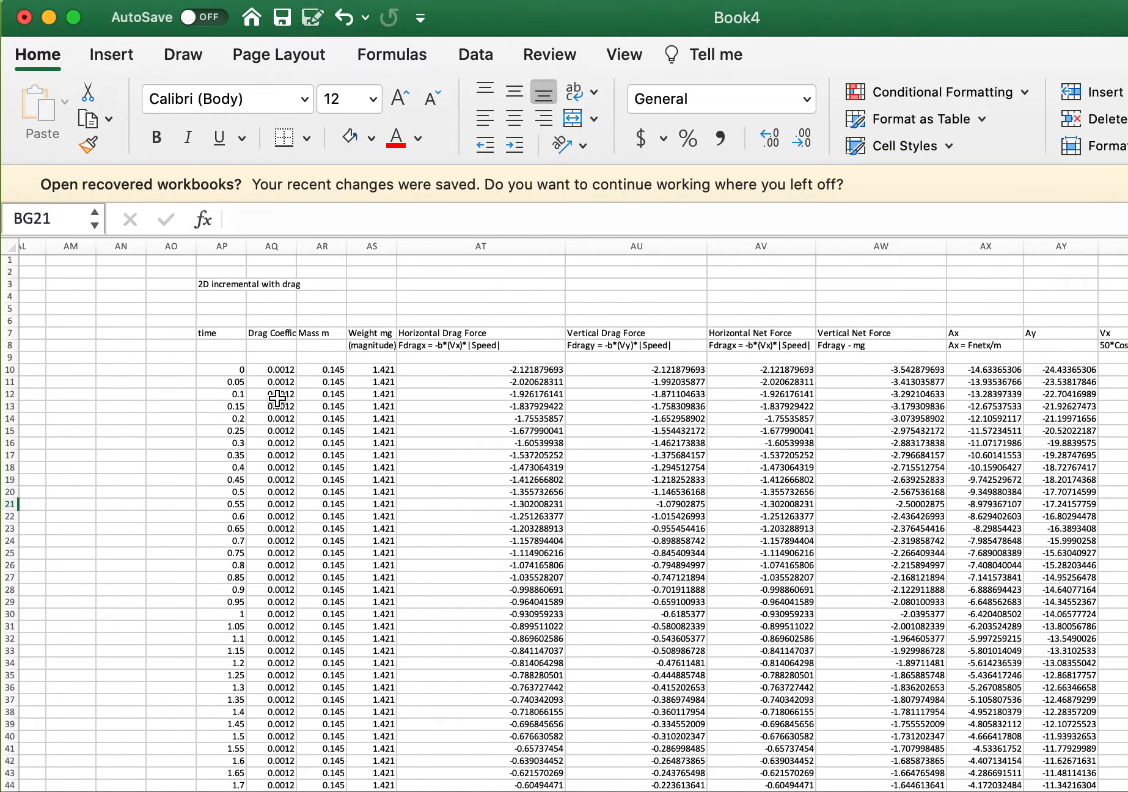
pyautogui.click(208, 287)
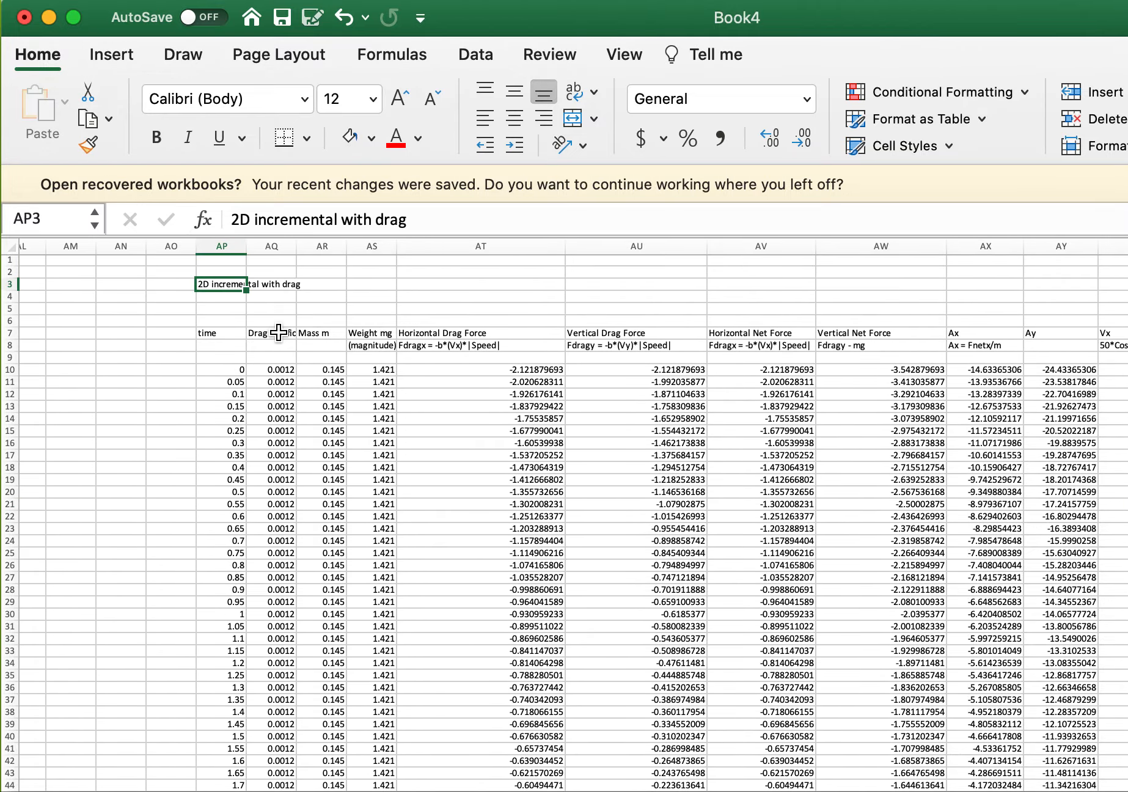
pyautogui.scroll(-20, 279, 331)
pyautogui.hscroll(3, 279, 332)
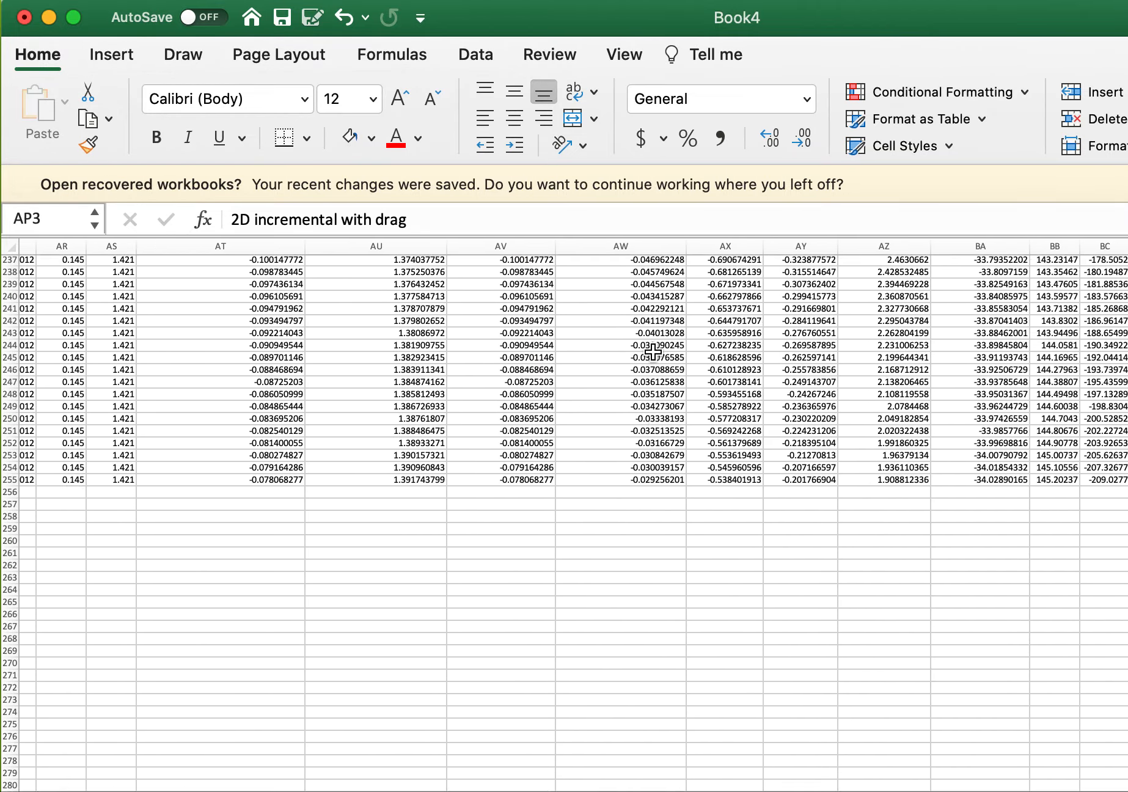
pyautogui.scroll(5, 653, 351)
pyautogui.scroll(-5, 653, 351)
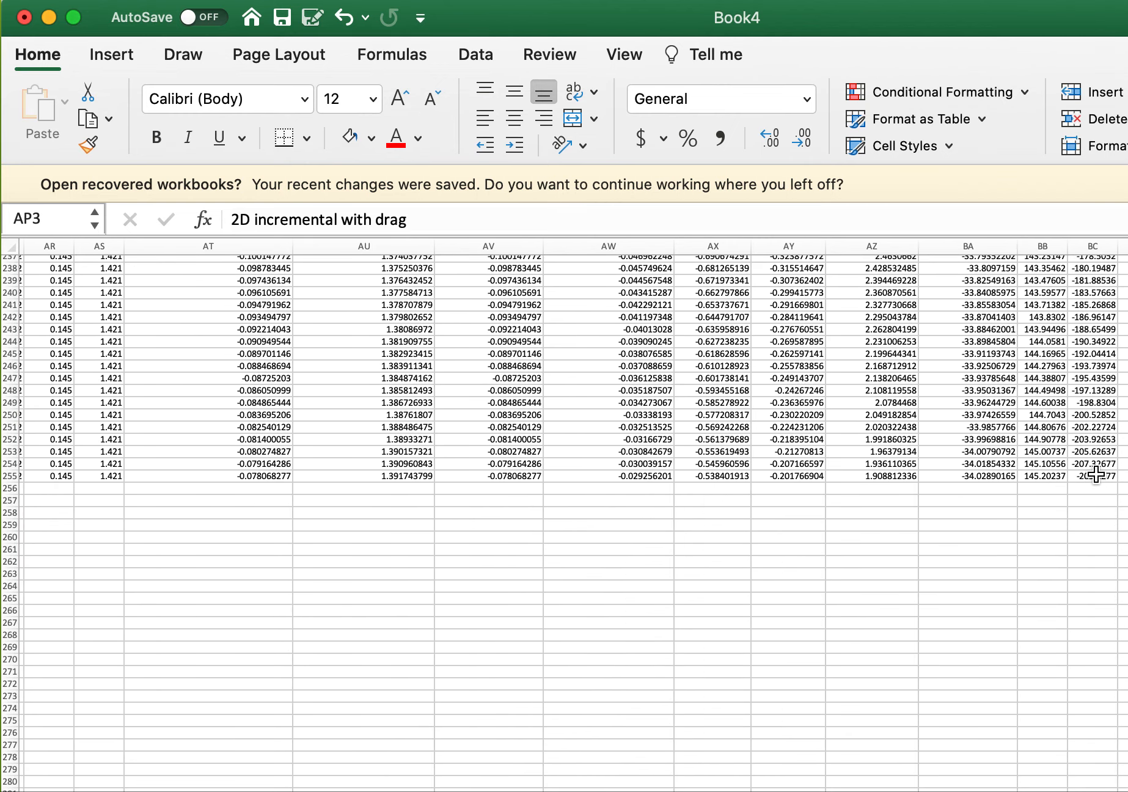
pyautogui.keyDown('shift'); pyautogui.click(1095, 474); pyautogui.keyUp('shift')
pyautogui.press('super+c')
# Paste the copied model into the empty area beyond the trajectory chart, starting at cell BM3.
pyautogui.scroll(20, 1096, 474)
pyautogui.hscroll(4, 1096, 474)
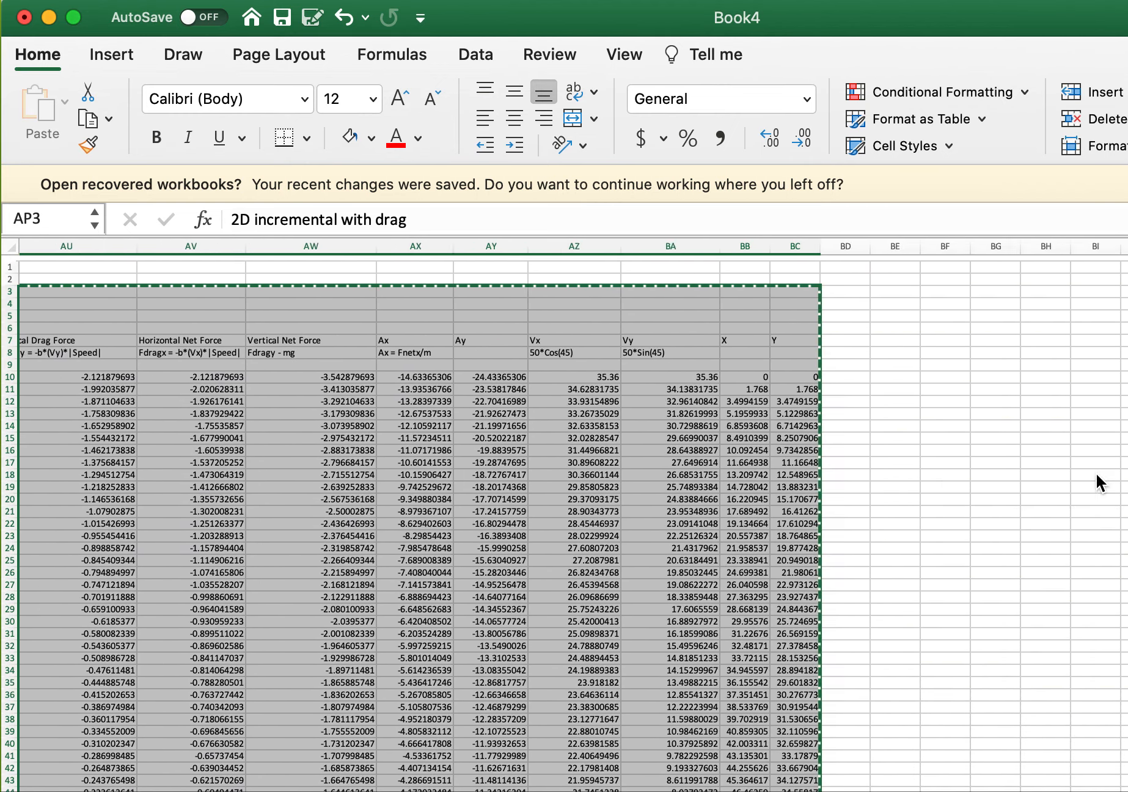
pyautogui.hscroll(6, 1096, 474)
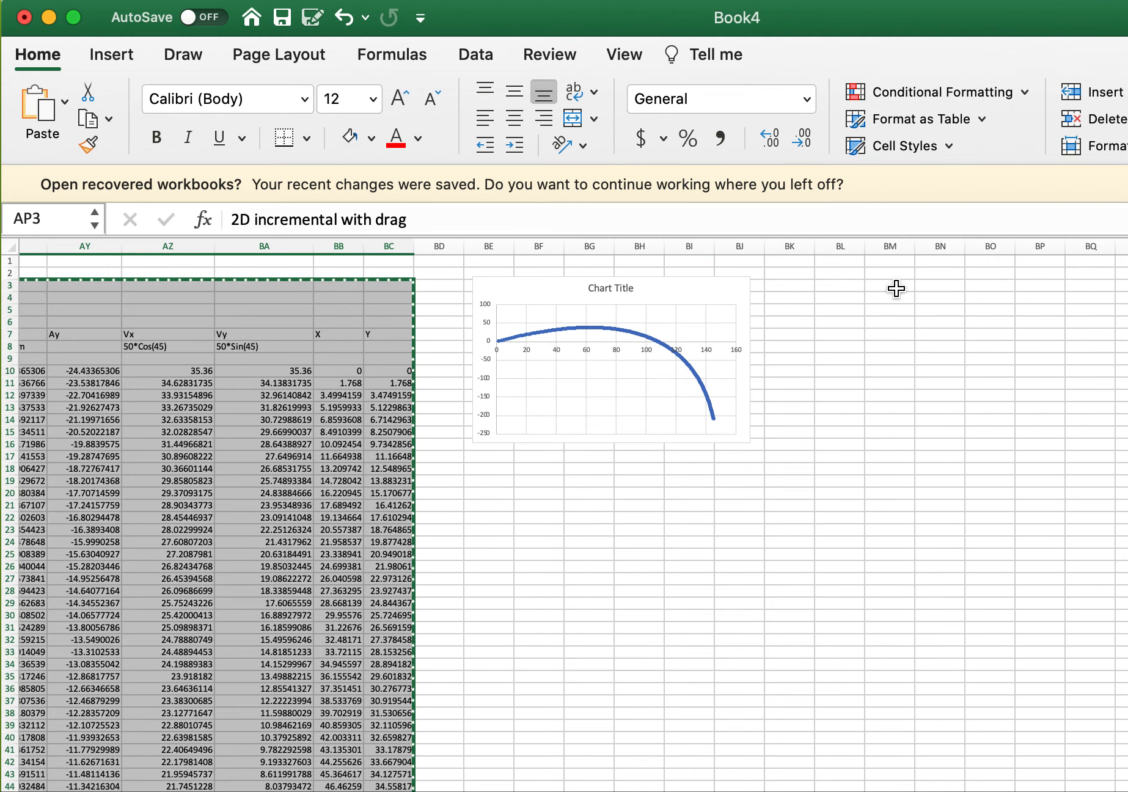
pyautogui.click(885, 287)
pyautogui.press('super+v')
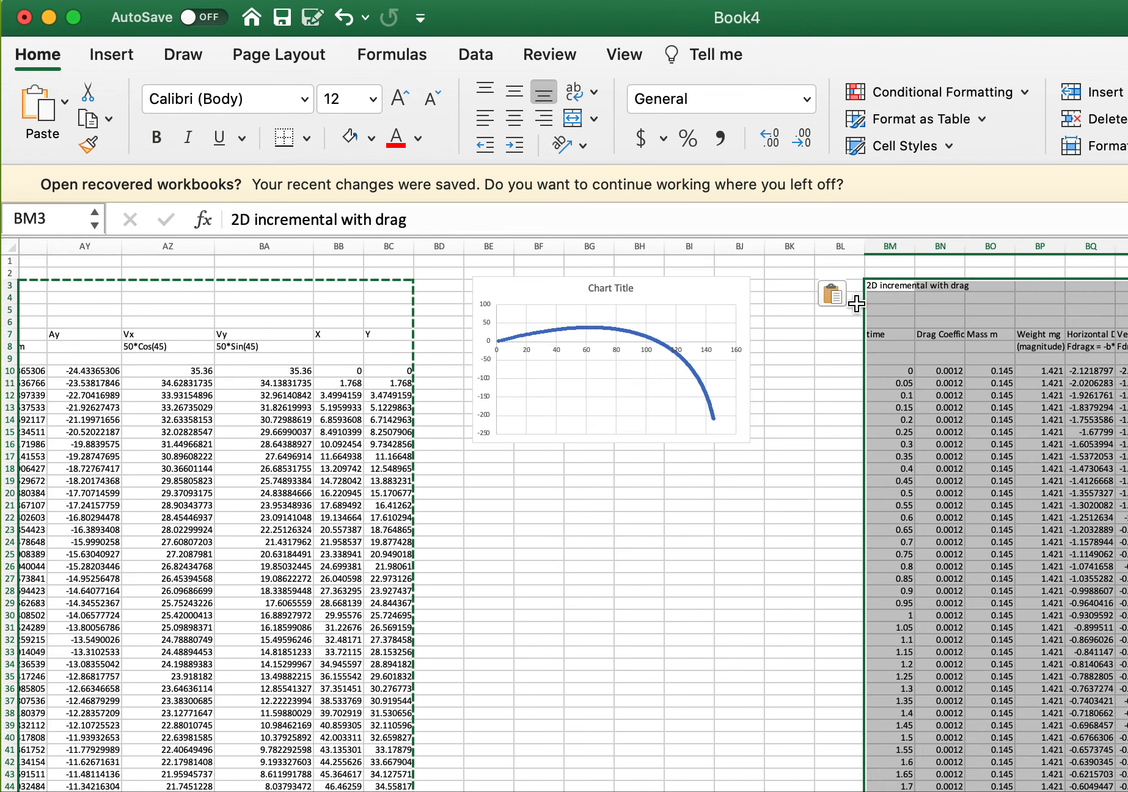
# Set the duplicated model's drag coefficient to 0 in BN10 and copy that value into BN11 and BN12.
pyautogui.hscroll(2, 881, 289)
pyautogui.click(820, 371)
pyautogui.press('Escape')
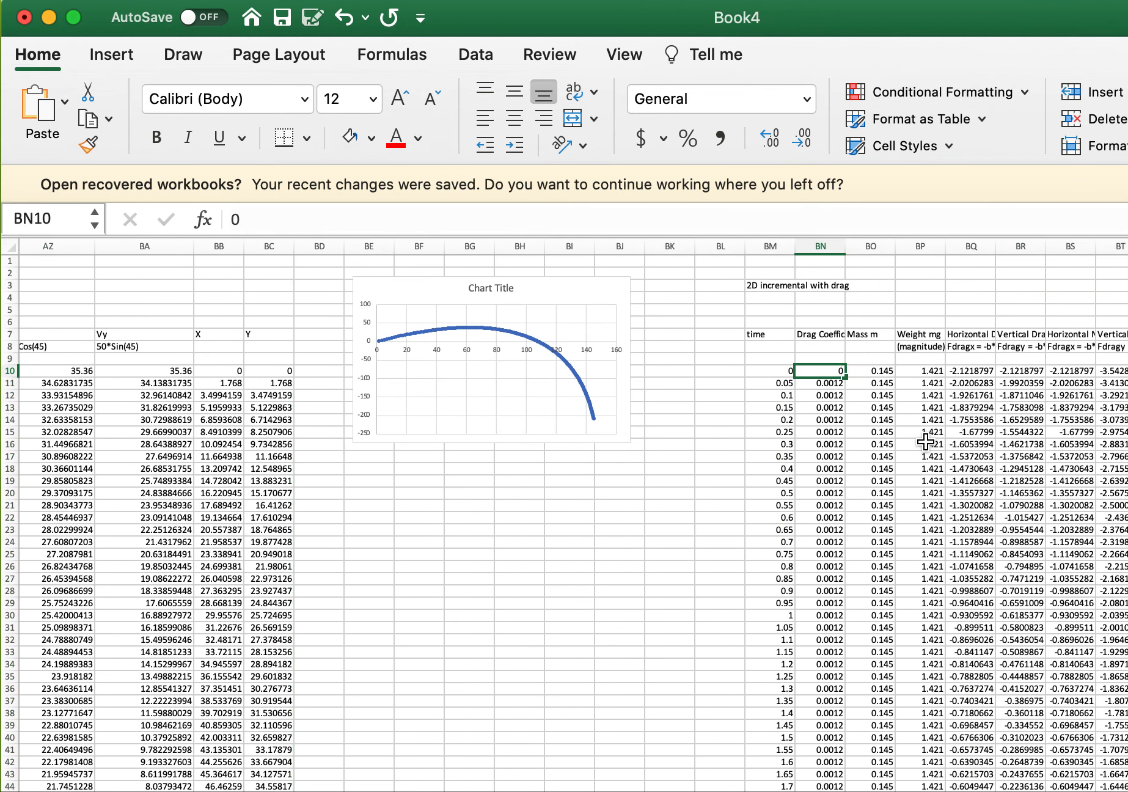
pyautogui.write('0')
pyautogui.press('Return')
pyautogui.press('Up')
pyautogui.press('super+c')
pyautogui.press('Down')
pyautogui.press('super+v')
pyautogui.press('Down')
pyautogui.press('super+v')
# Fill the zero drag coefficient from BN12 down column BN through row 255.
pyautogui.hscroll(8, 925, 440)
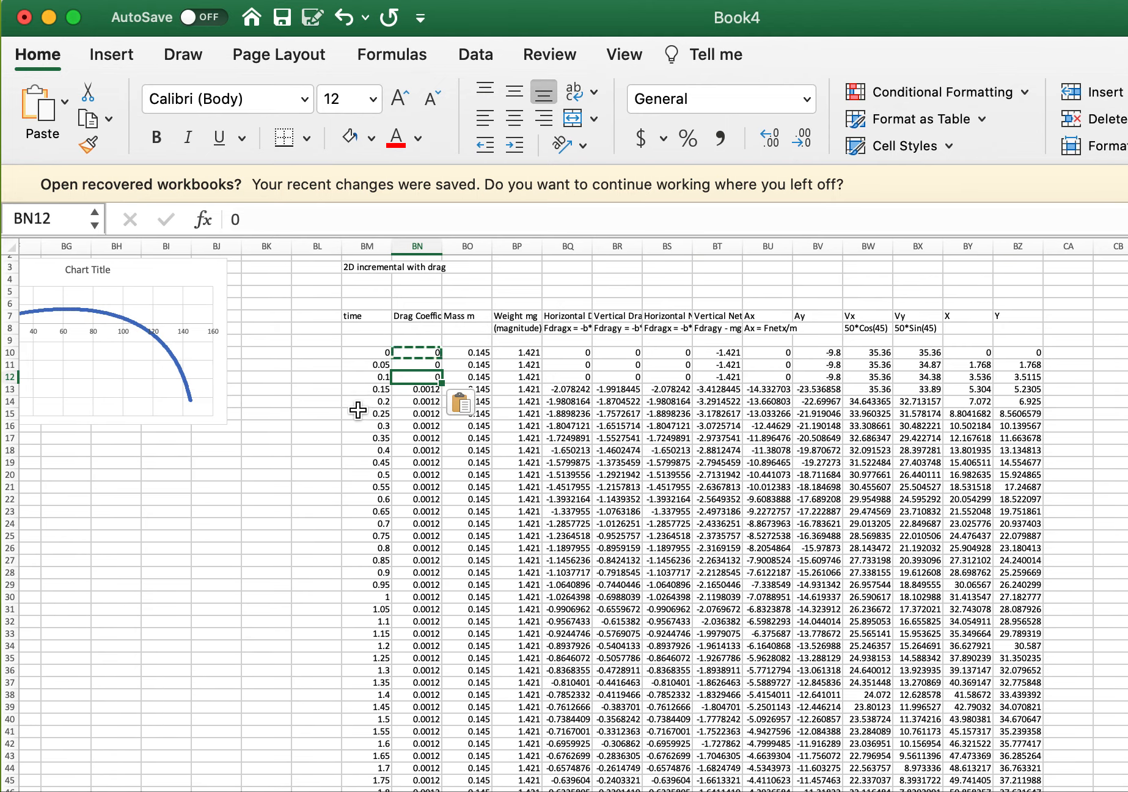
pyautogui.moveTo(439, 383); pyautogui.dragTo(459, 565)
pyautogui.scroll(-1, 458, 562)
pyautogui.scroll(-5, 458, 563)
pyautogui.moveTo(431, 405); pyautogui.dragTo(433, 435)
pyautogui.scroll(5, 433, 433)
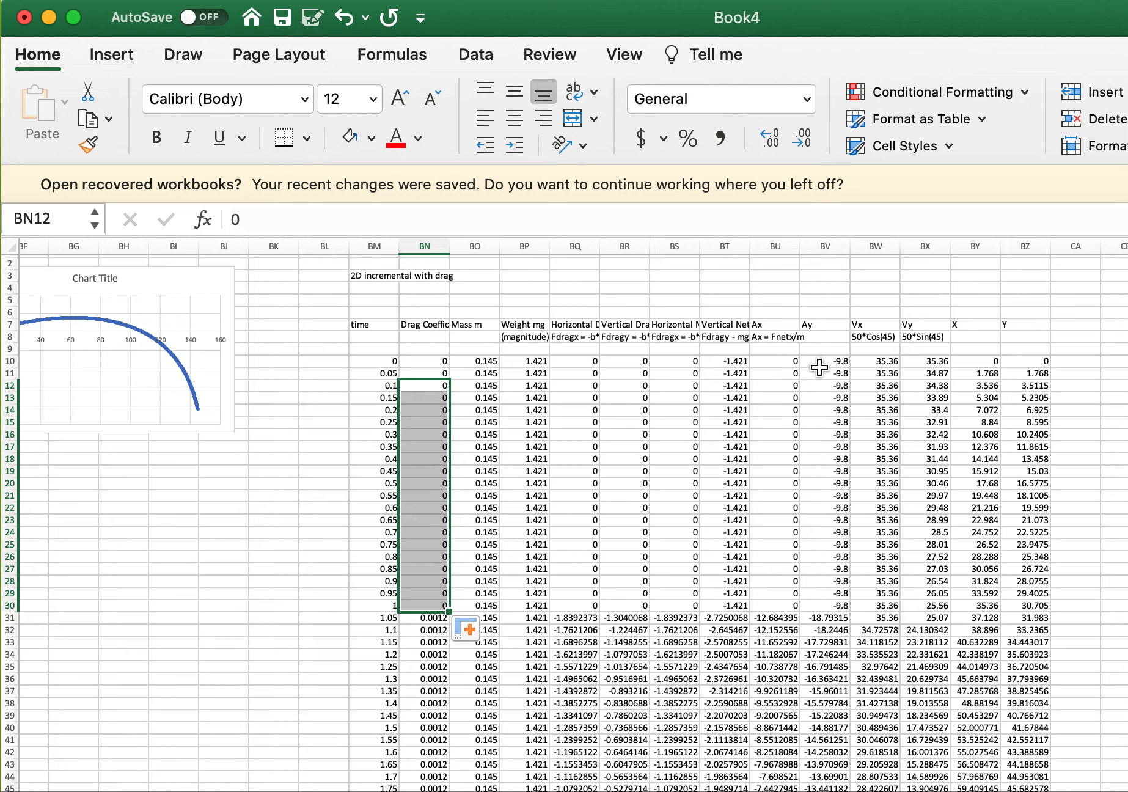
pyautogui.moveTo(444, 612); pyautogui.dragTo(443, 780)
pyautogui.scroll(-4, 443, 641)
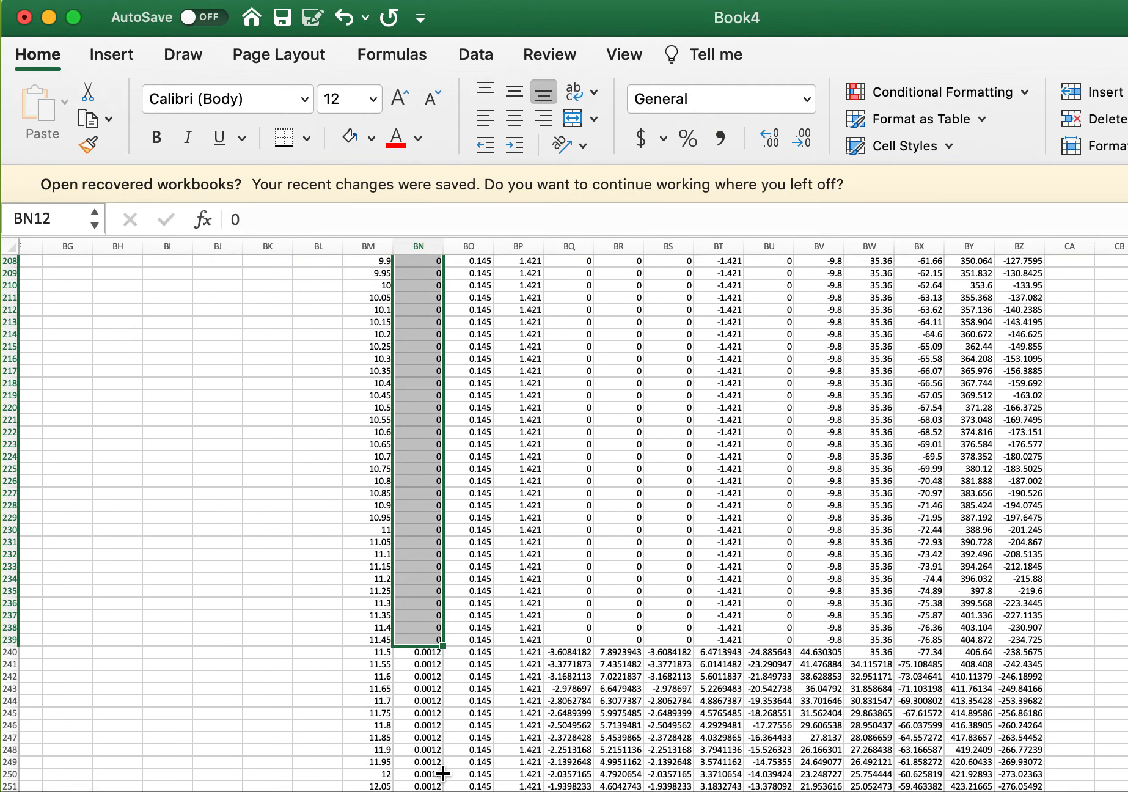
pyautogui.moveTo(442, 629); pyautogui.dragTo(431, 754)
pyautogui.scroll(20, 516, 701)
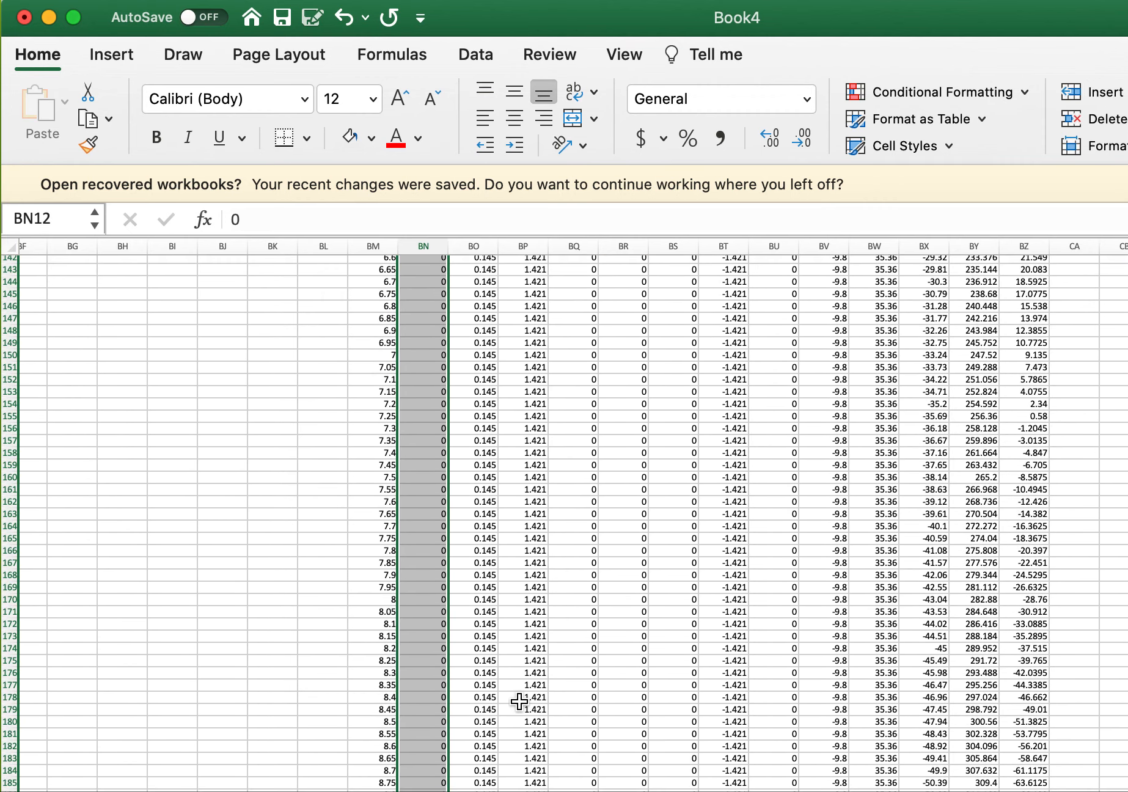
# Insert a markers-only scatter chart of the duplicated model's X and Y positions in BY10:BZ255.
pyautogui.hscroll(1, 681, 547)
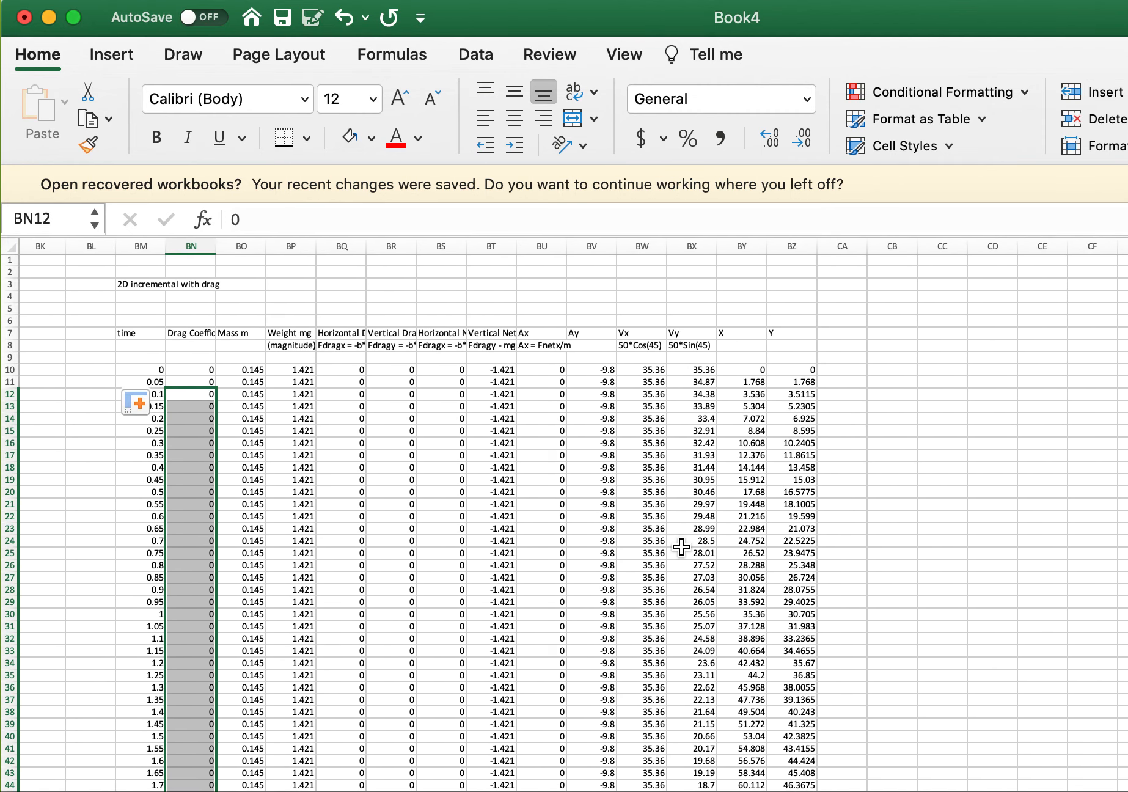
pyautogui.hscroll(-5, 682, 547)
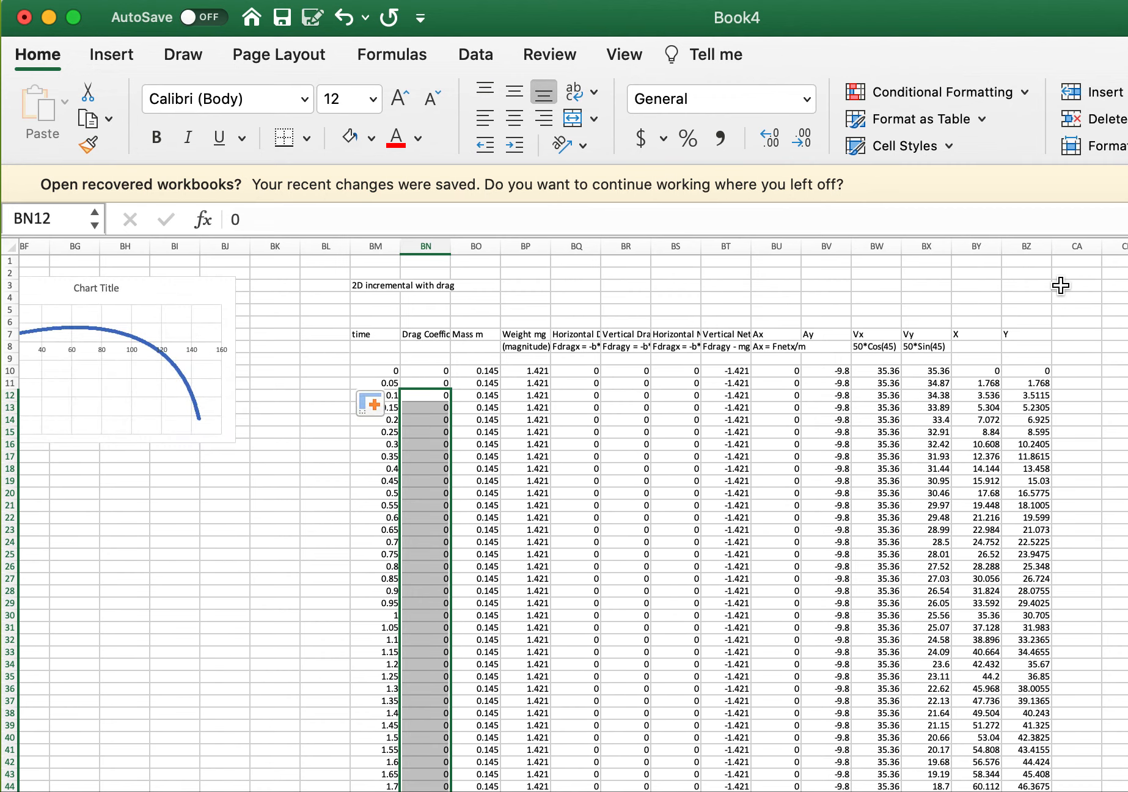
pyautogui.click(1011, 310)
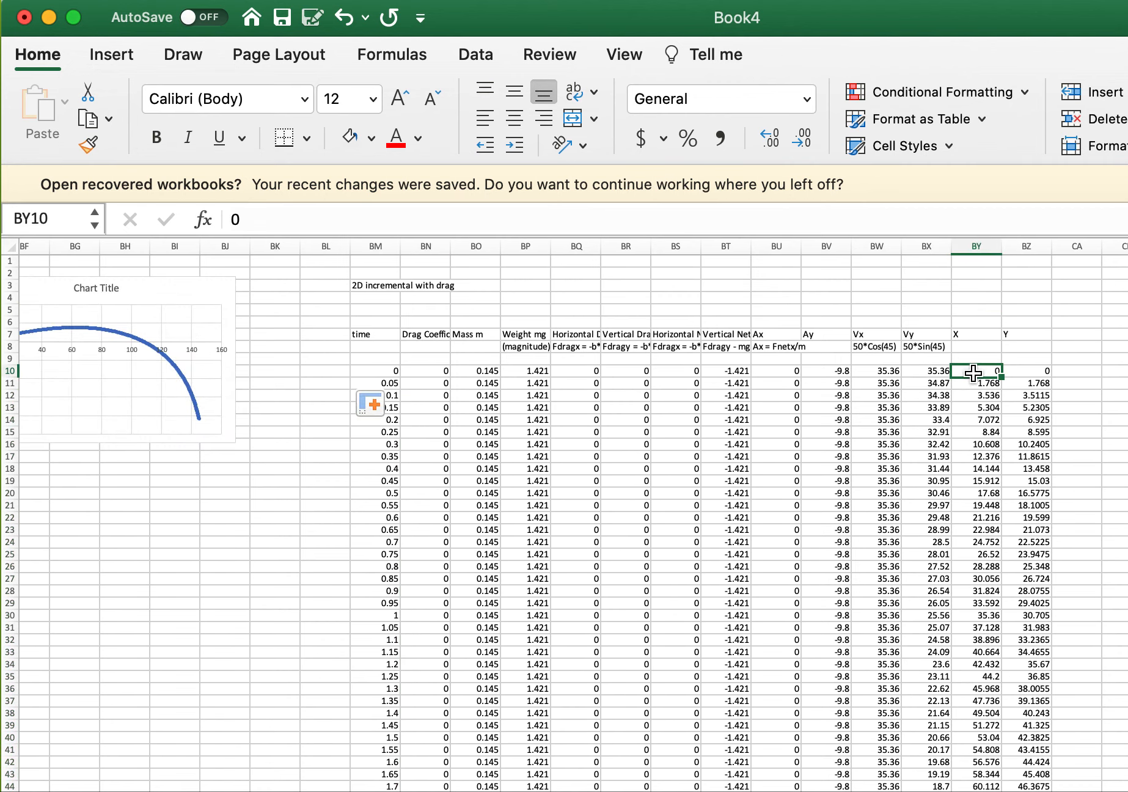
pyautogui.scroll(-20, 973, 373)
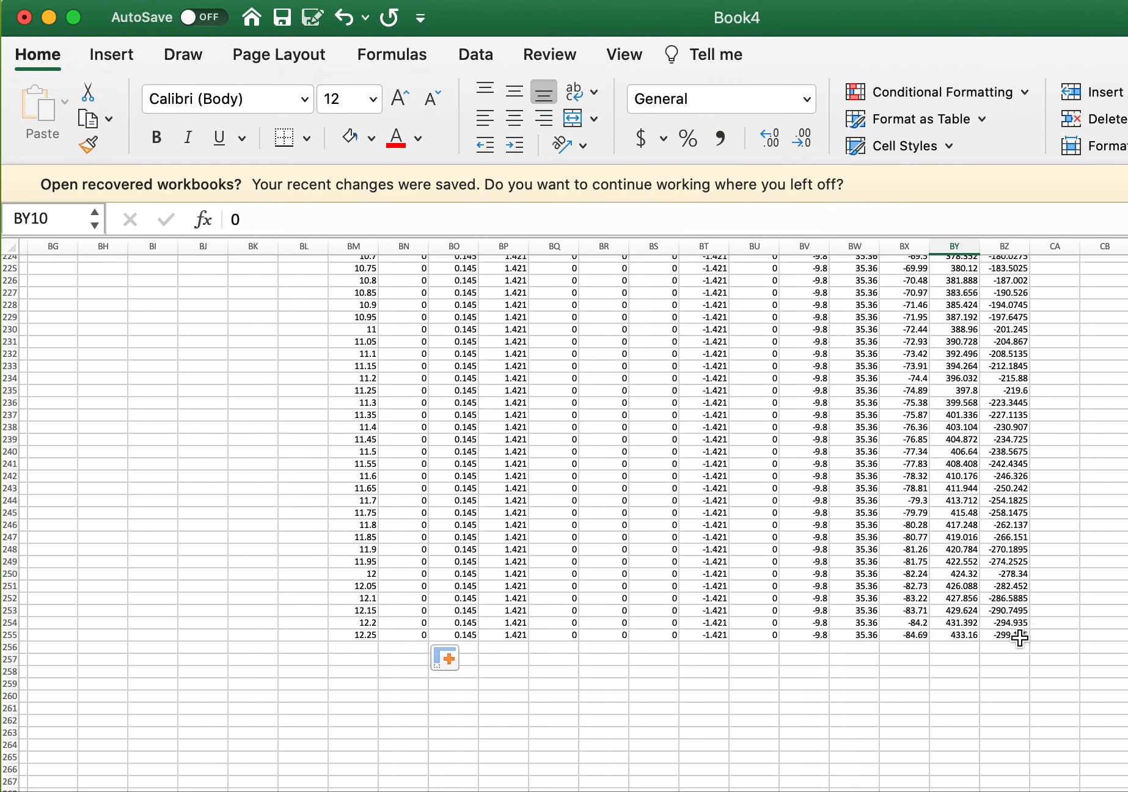
pyautogui.keyDown('shift'); pyautogui.click(1019, 637); pyautogui.keyUp('shift')
pyautogui.scroll(20, 1019, 637)
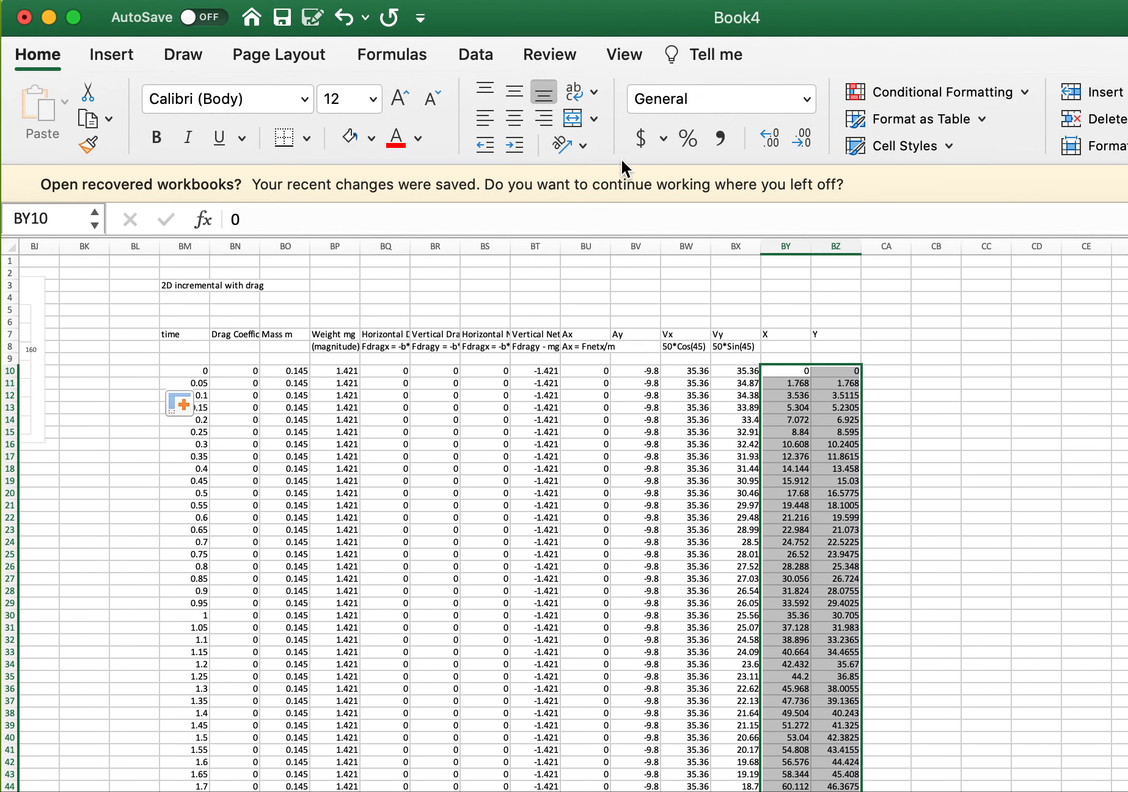
pyautogui.click(137, 62)
pyautogui.click(694, 140)
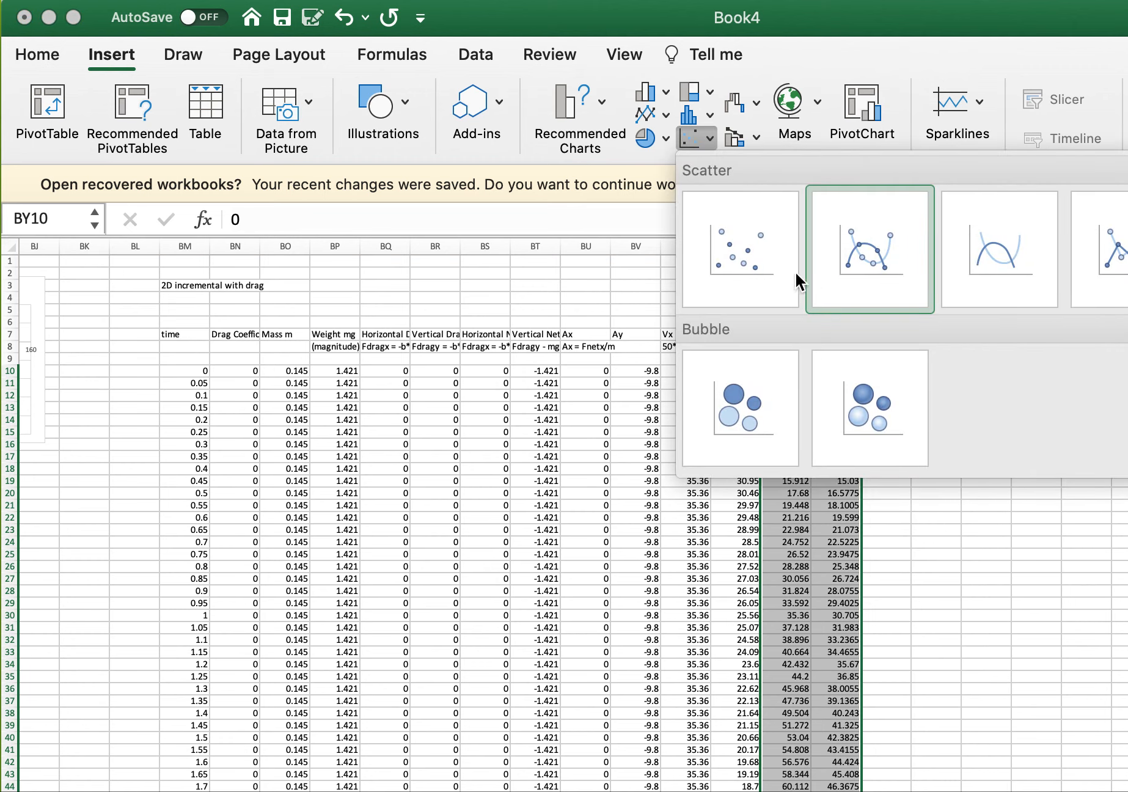
pyautogui.click(759, 267)
# Move the zero-drag trajectory chart beside its data, over columns CB to CF.
pyautogui.moveTo(818, 549); pyautogui.dragTo(1123, 346)
pyautogui.scroll(-3, 494, 447)
pyautogui.hscroll(-2, 493, 448)
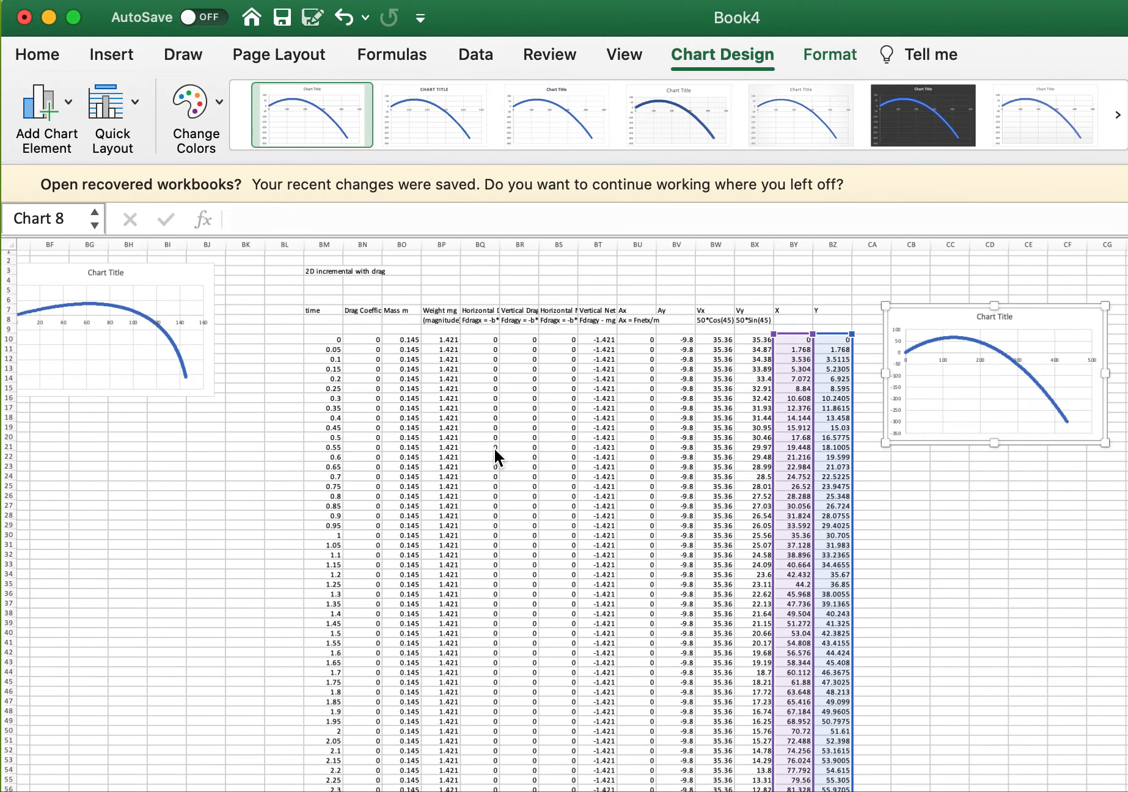
pyautogui.hscroll(-1, 494, 448)
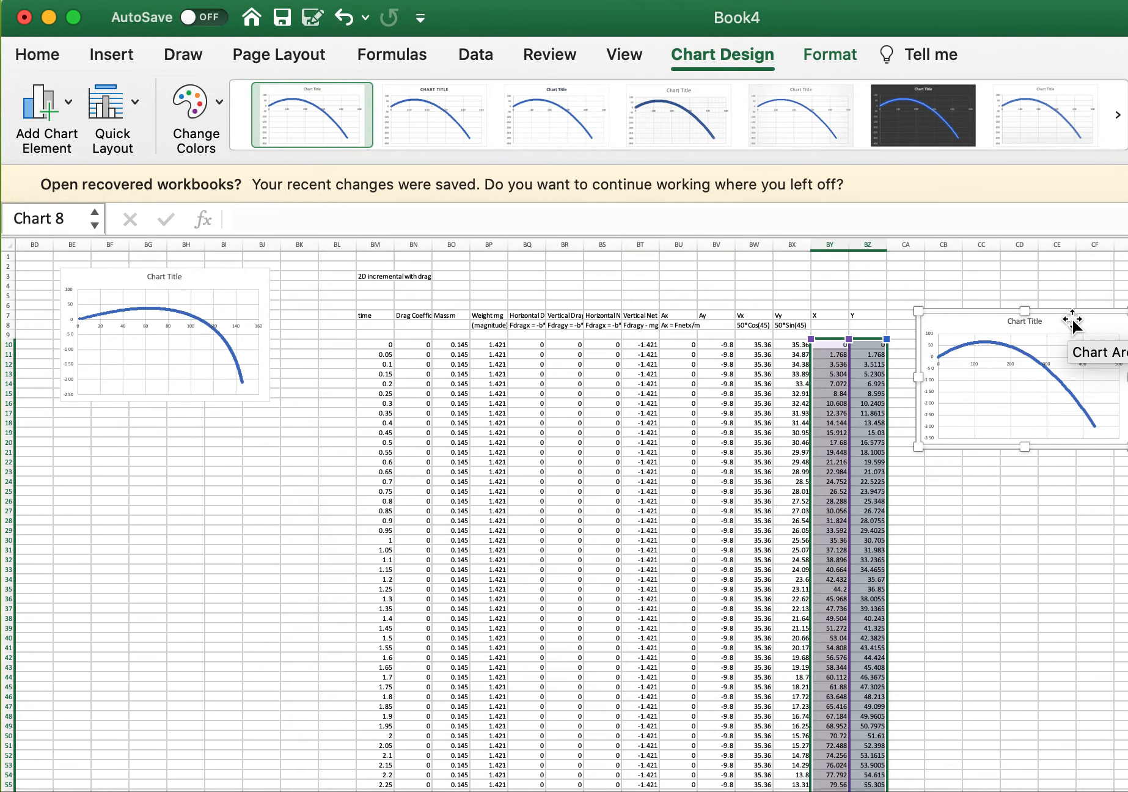